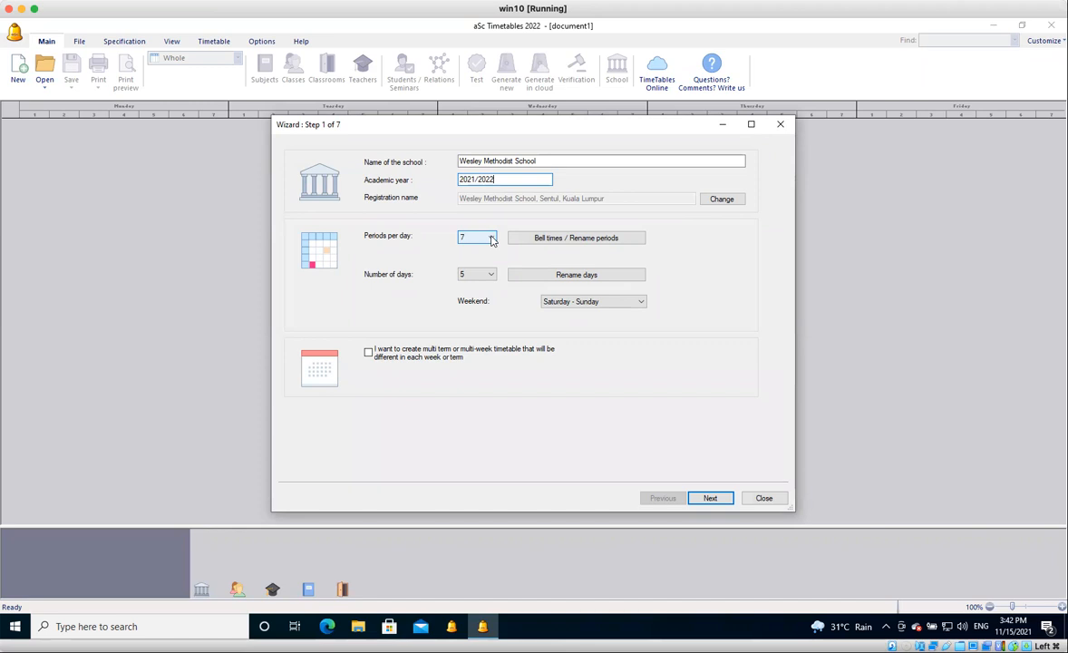
# Set the number of periods per day to 13 and accept the change in lesson count.
pyautogui.click(491, 239)
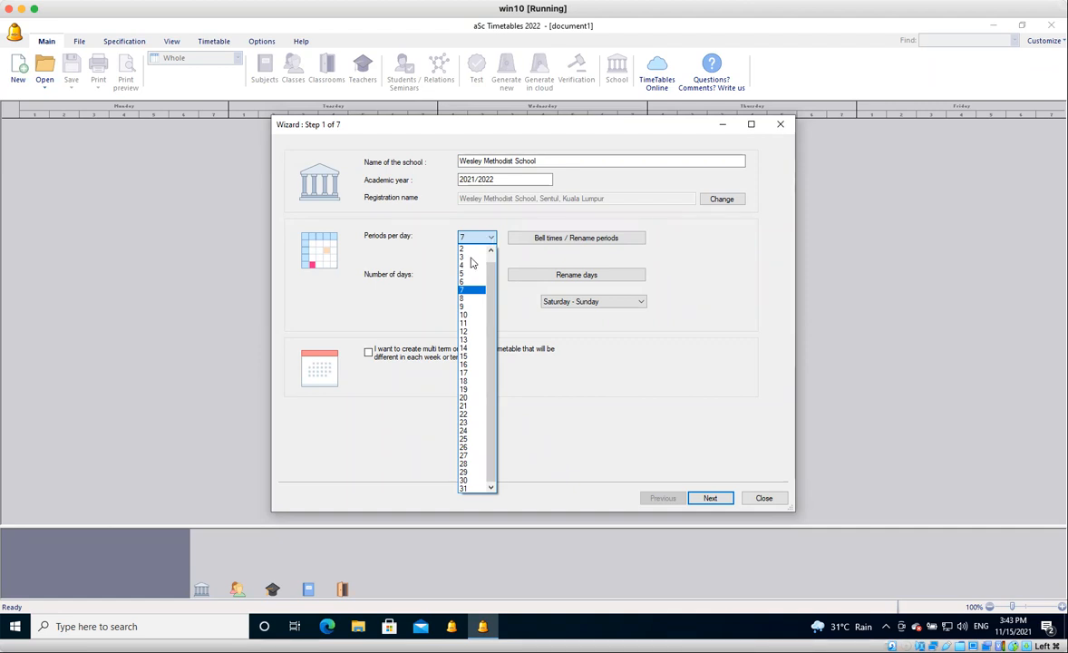
pyautogui.click(468, 341)
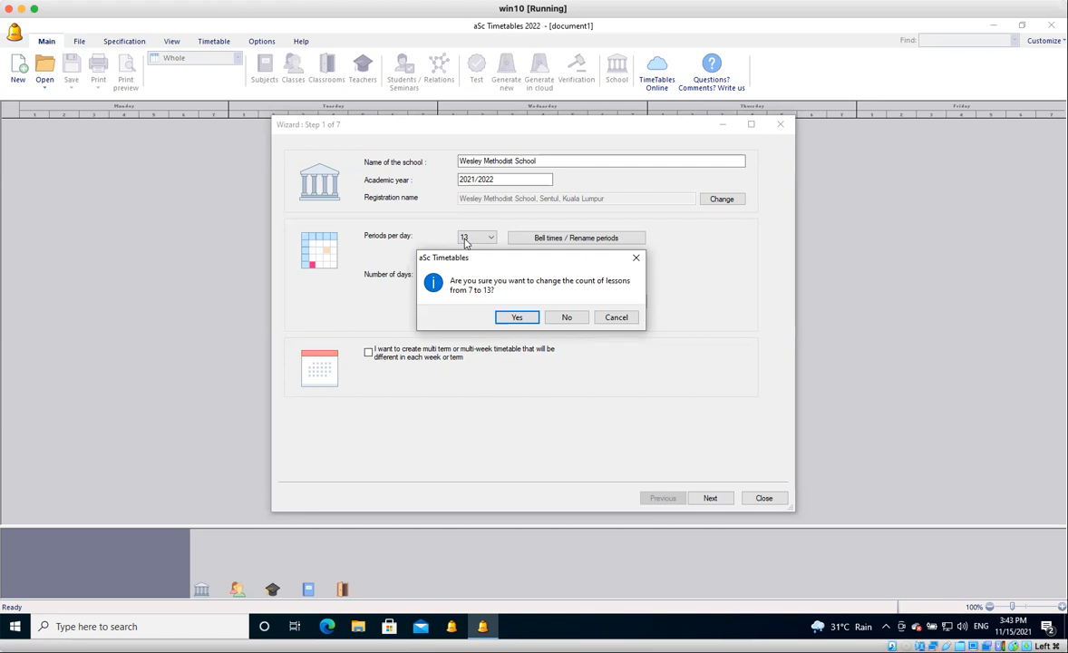
pyautogui.click(520, 316)
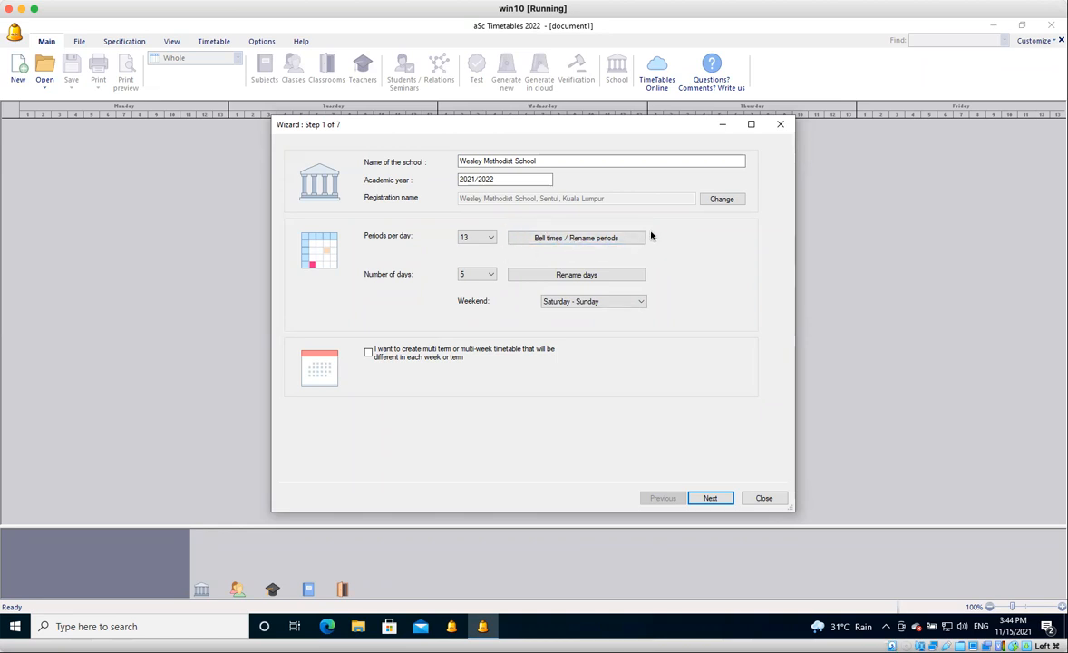
pyautogui.click(565, 237)
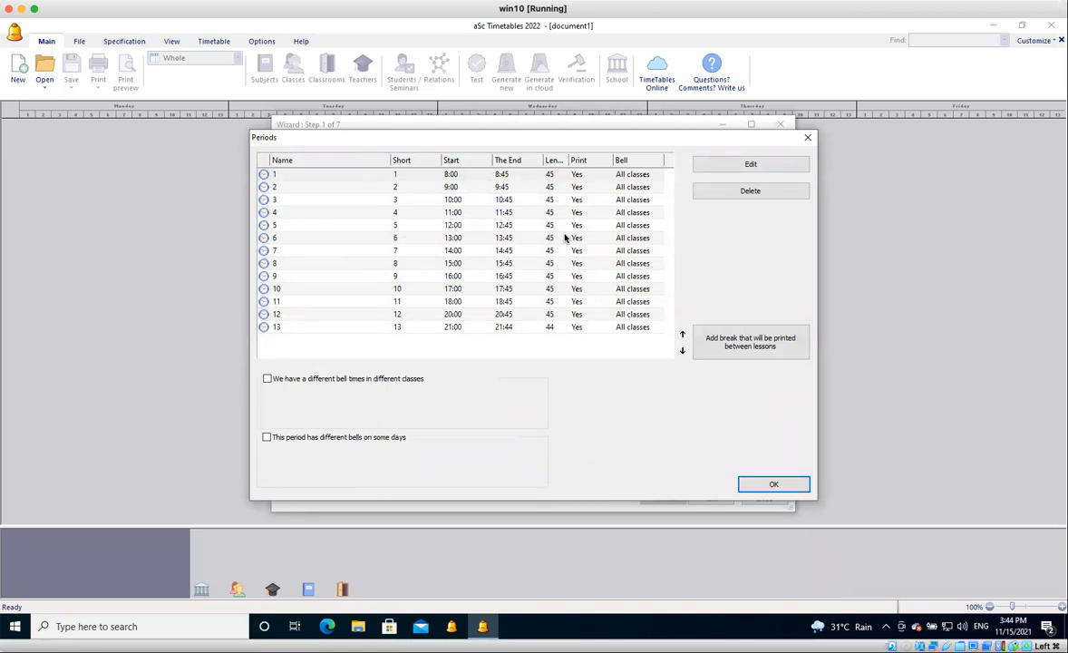
pyautogui.click(456, 177)
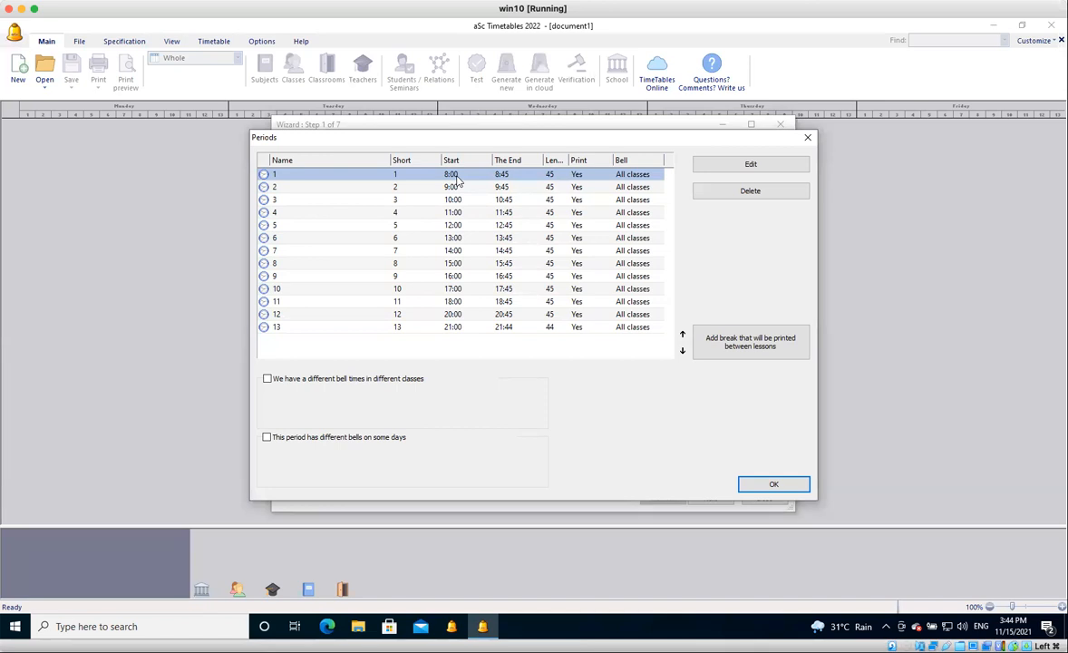
pyautogui.doubleClick(457, 180)
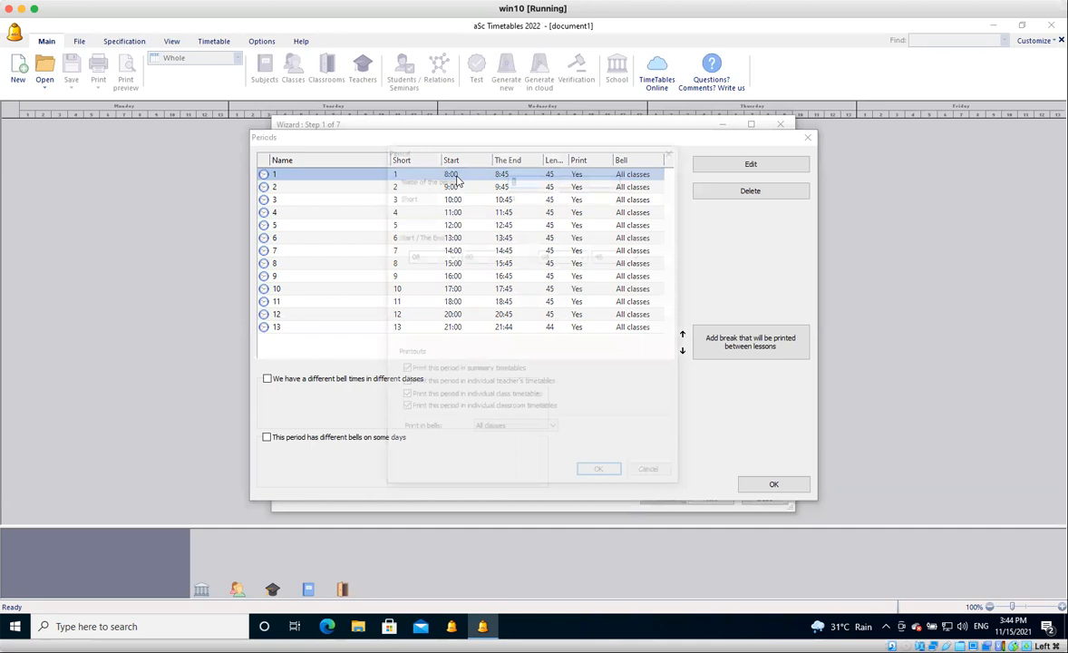
pyautogui.doubleClick(414, 257)
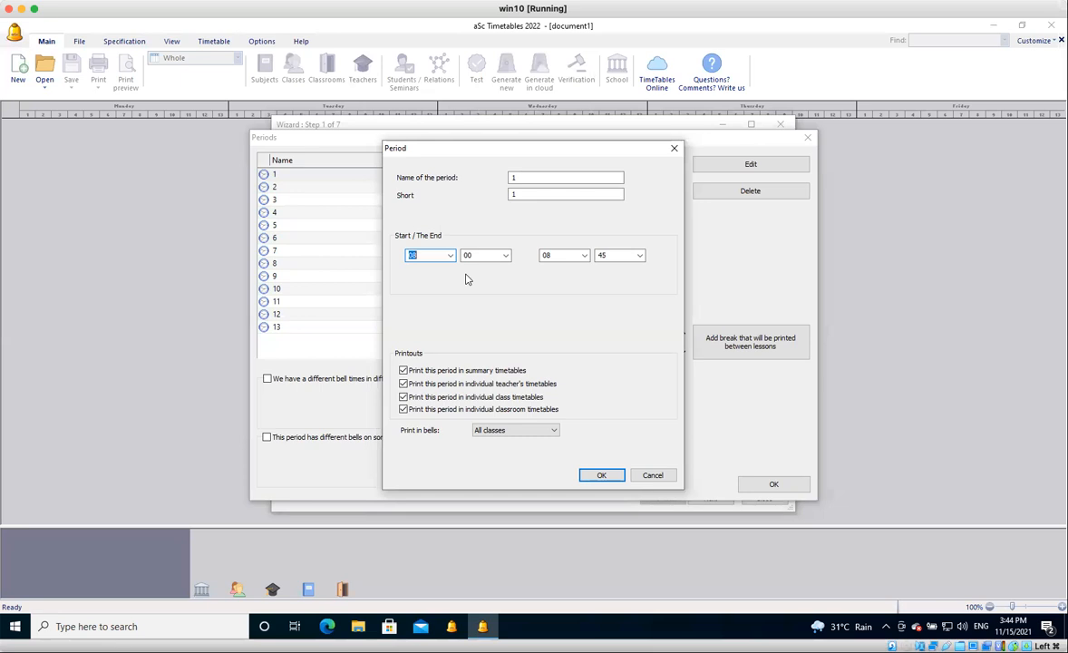
pyautogui.click(658, 475)
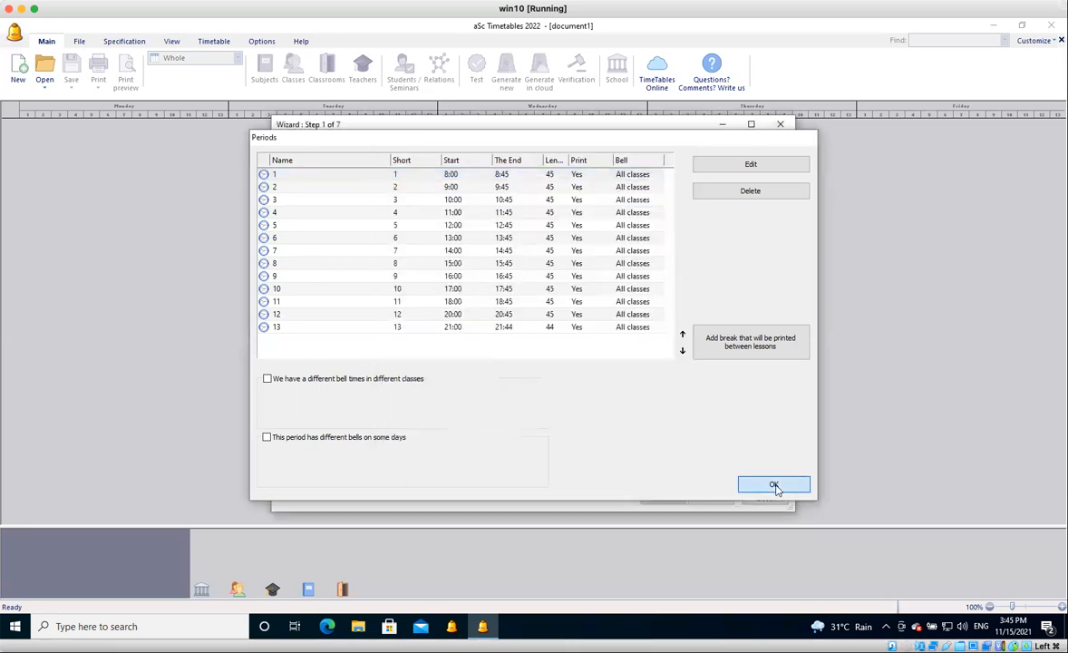
pyautogui.click(774, 485)
# Set the number of periods per day to 11, accept the change, and review the list of bell times.
pyautogui.click(477, 237)
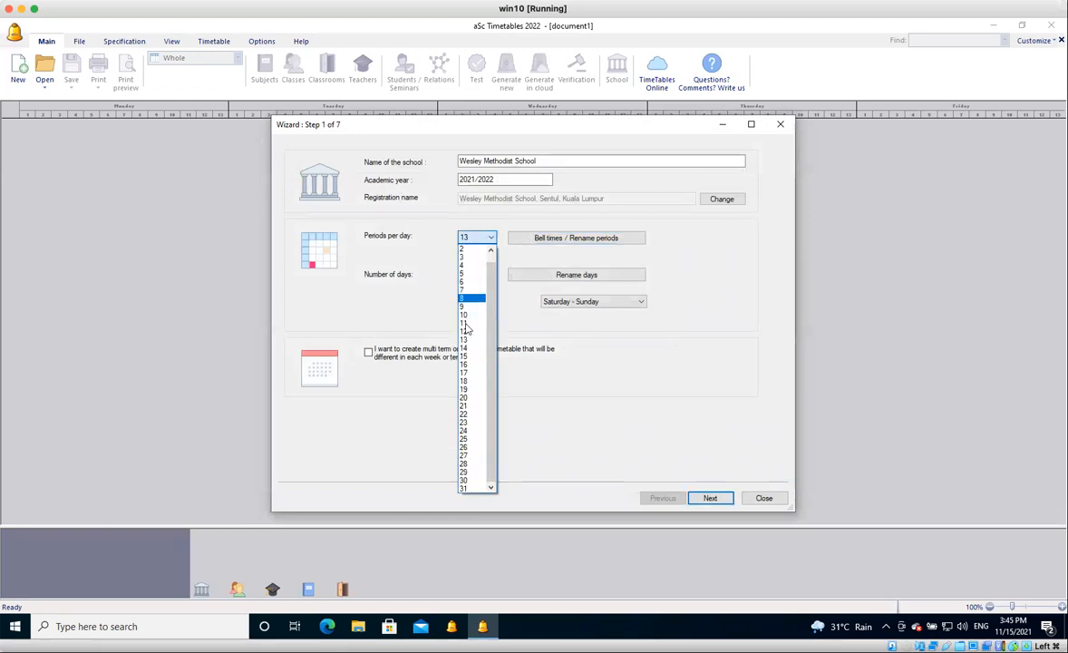
pyautogui.click(466, 322)
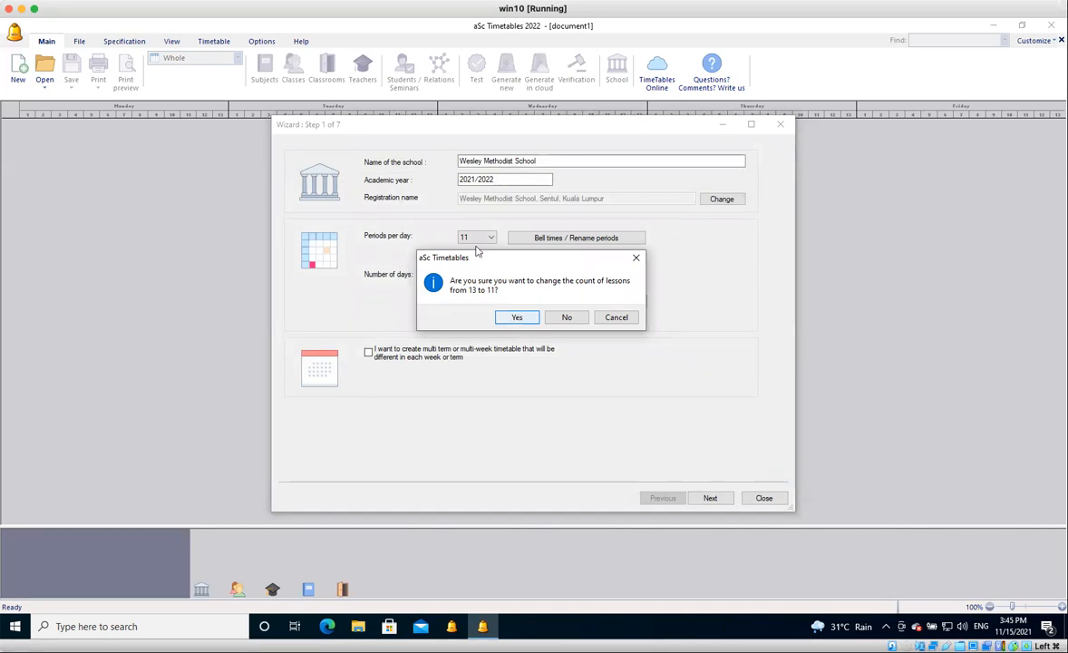
pyautogui.click(518, 317)
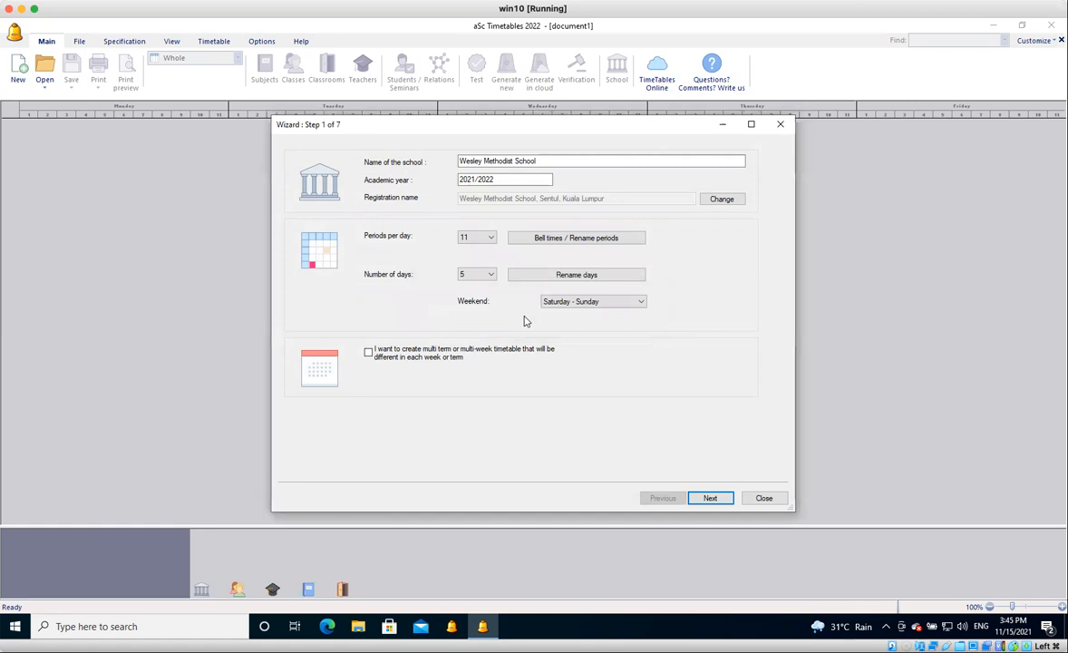
pyautogui.click(572, 239)
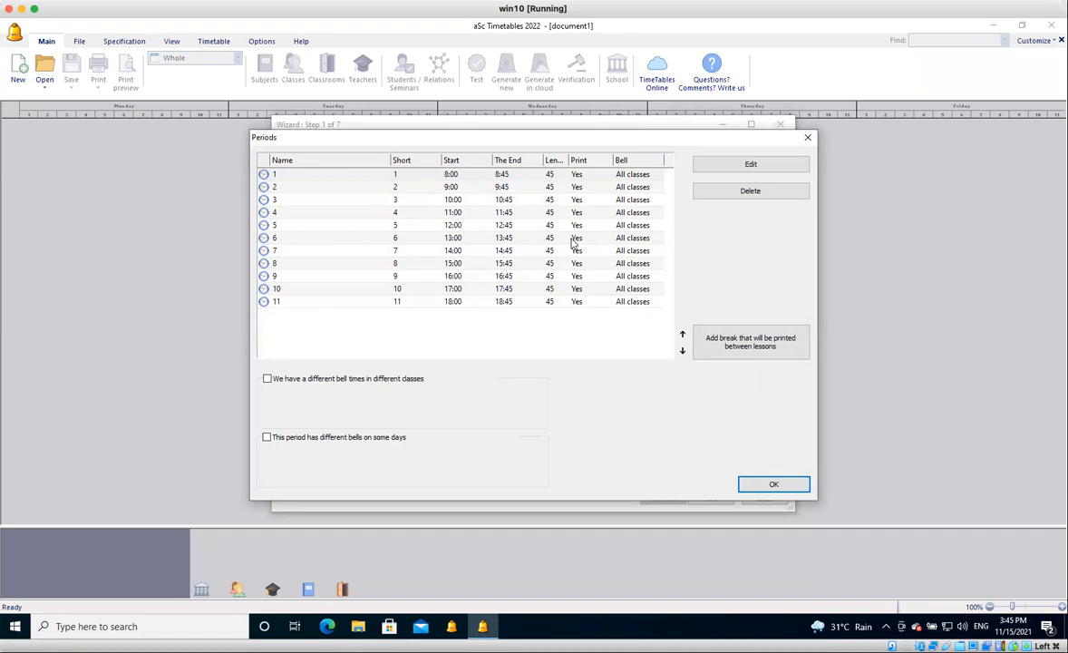
pyautogui.click(773, 484)
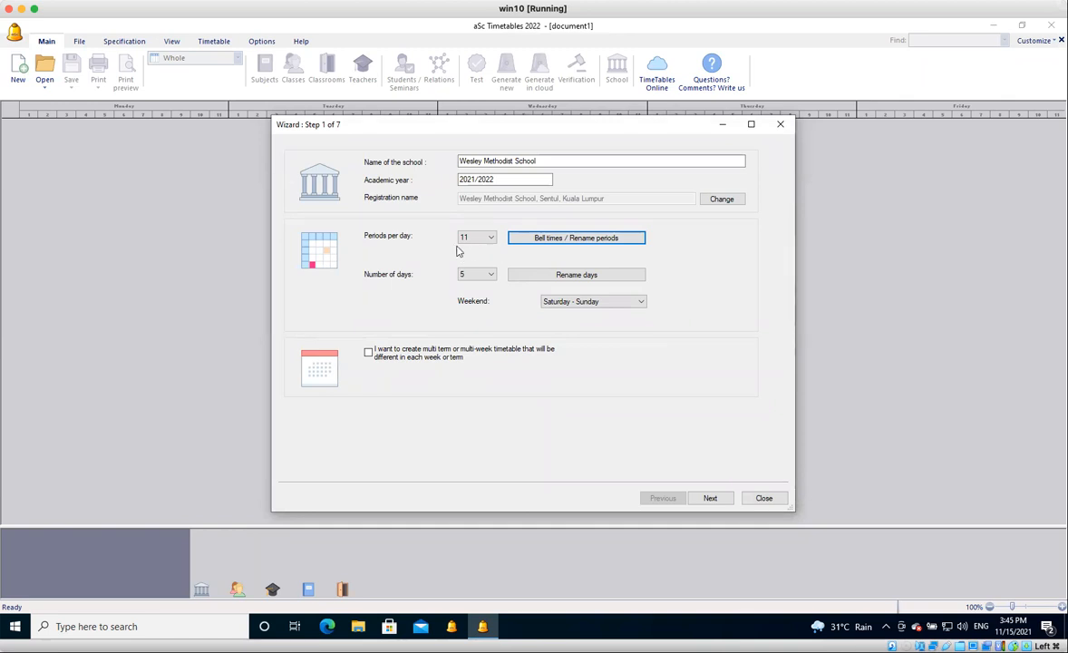
# Set the bell times of period 1 to start at 8:15 and end at 8:55.
pyautogui.click(551, 238)
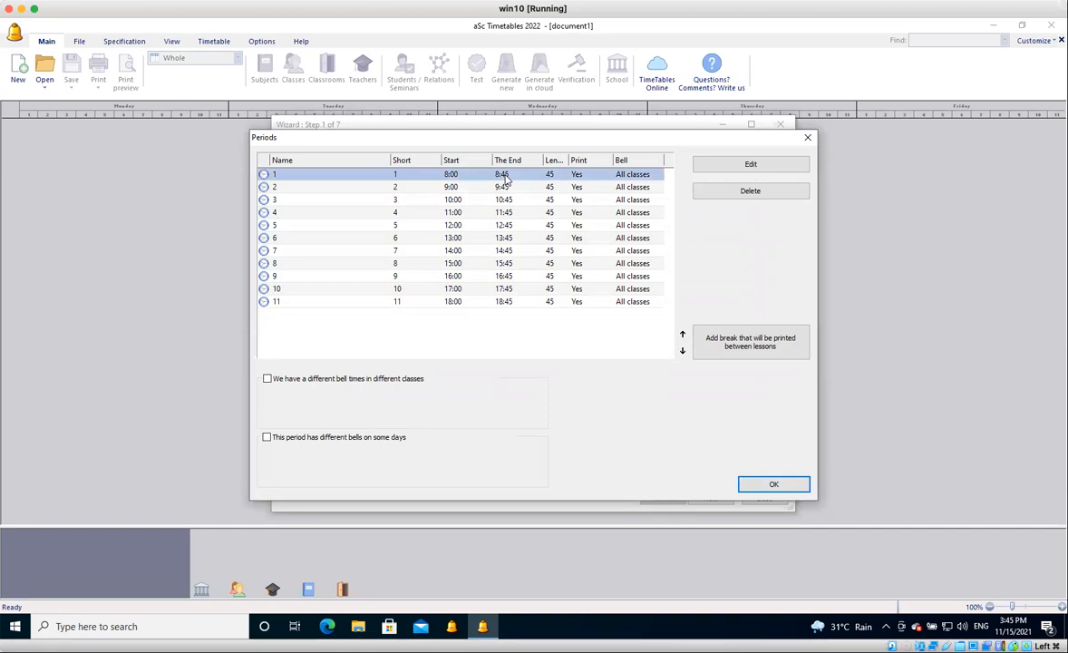
pyautogui.doubleClick(506, 177)
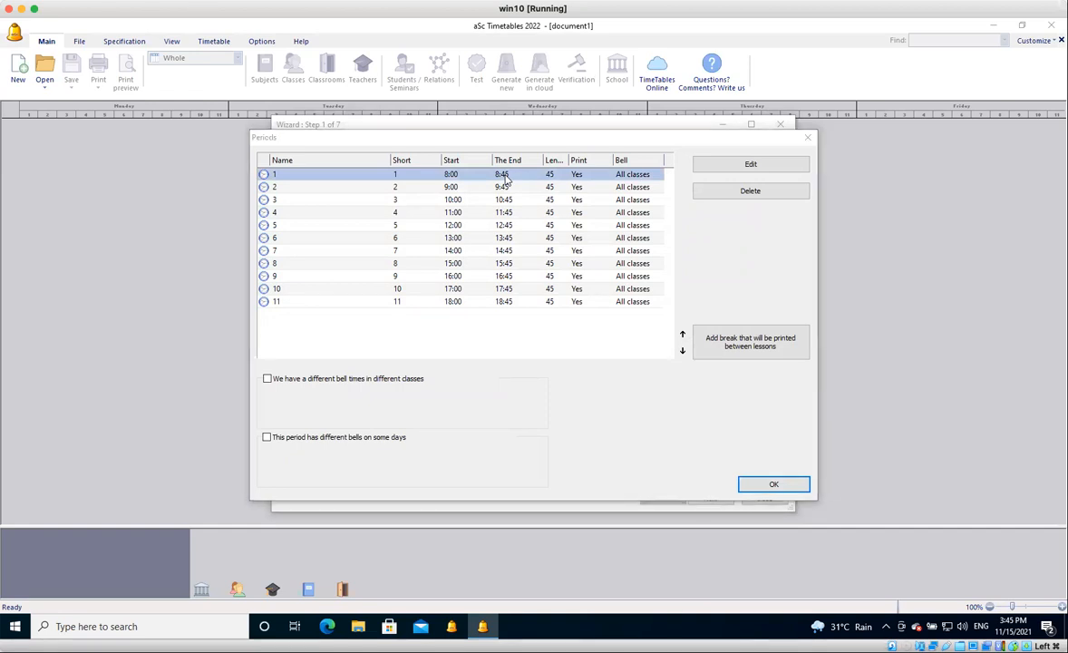
pyautogui.moveTo(478, 255); pyautogui.dragTo(455, 258)
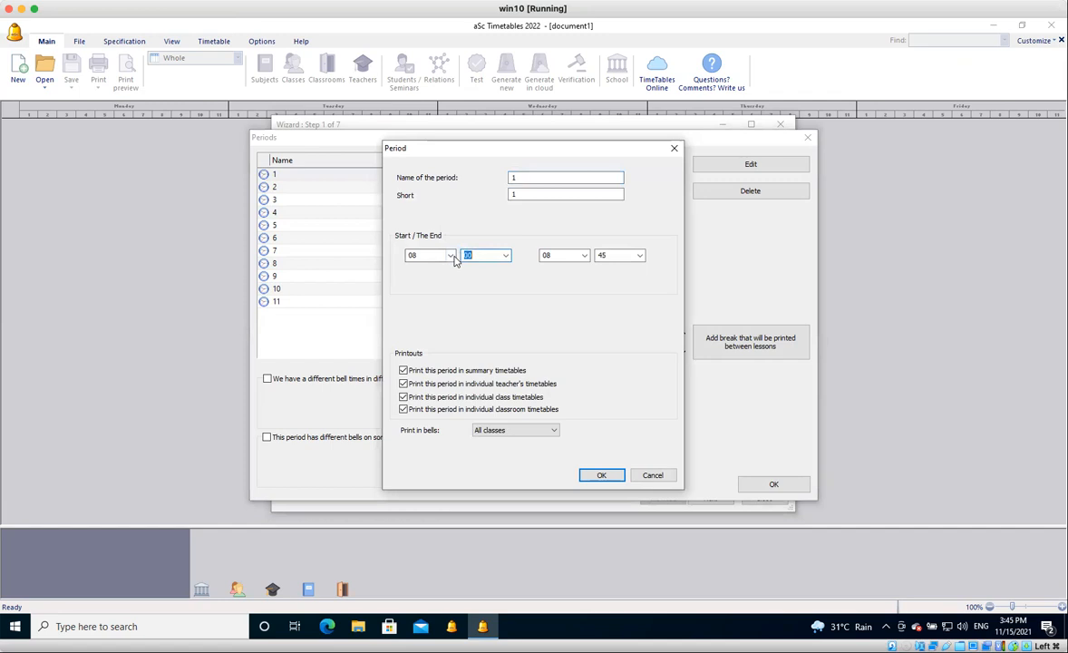
pyautogui.write('15')
pyautogui.press('Tab')
pyautogui.write('8')
pyautogui.press('Tab')
pyautogui.write('55')
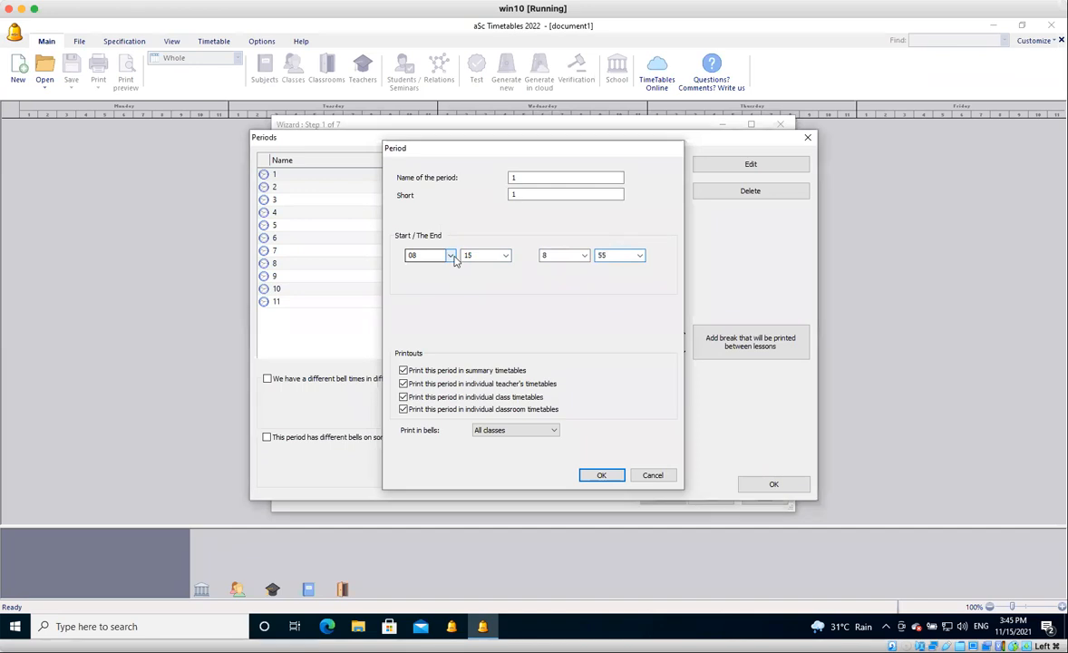
pyautogui.press('Escape')
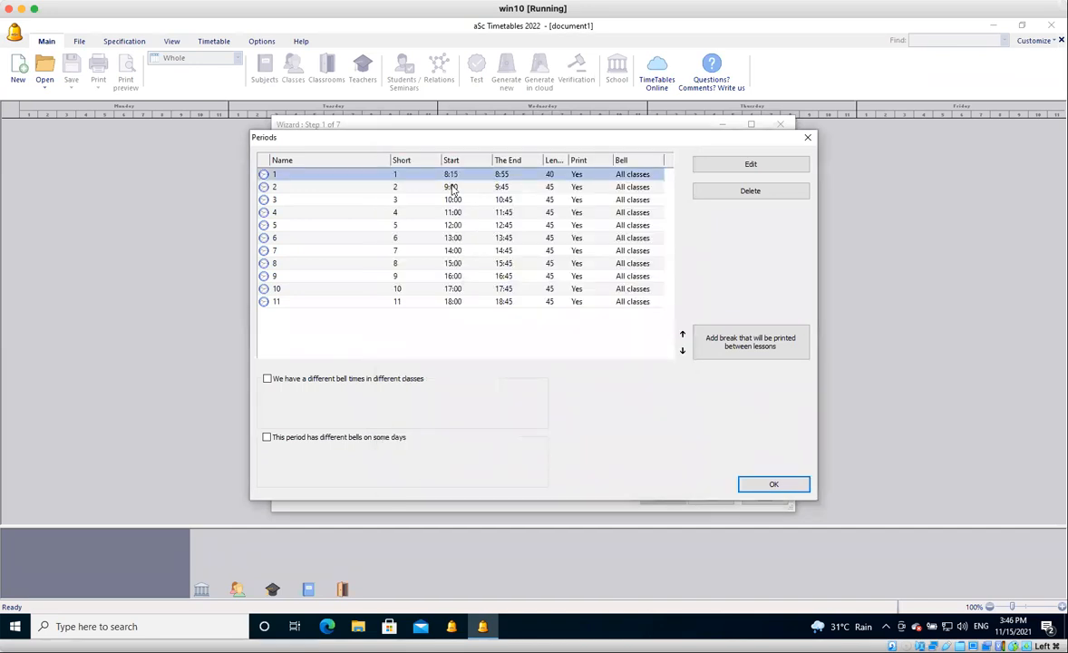
# Set the bell times of period 2 to start at 8:55 and end at 9:30.
pyautogui.click(452, 187)
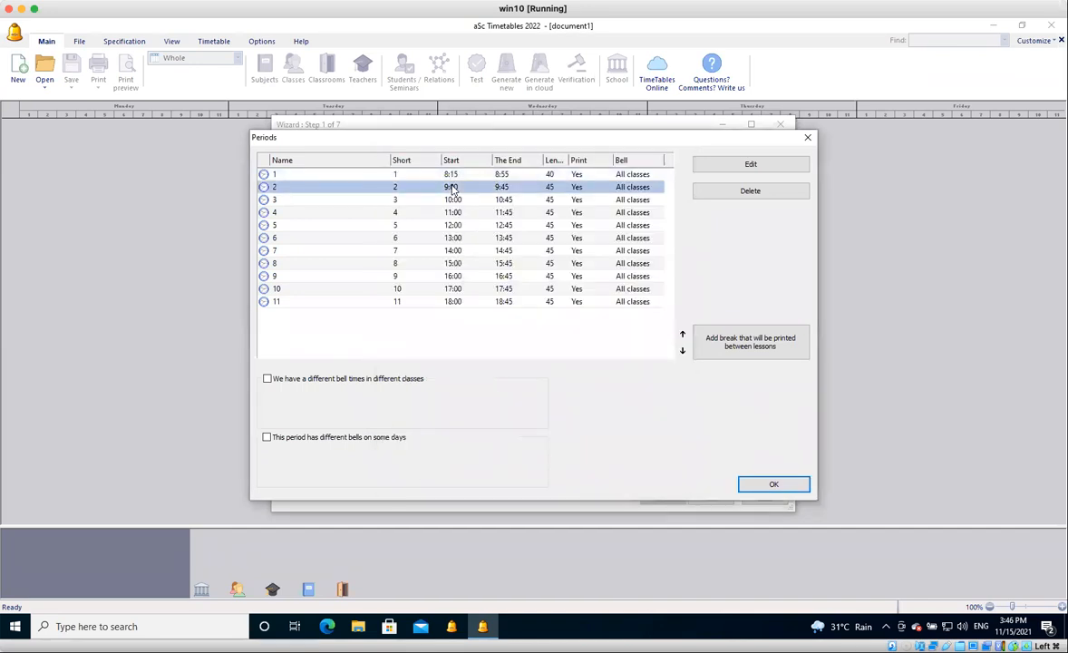
pyautogui.doubleClick(452, 188)
pyautogui.press('Tab')
pyautogui.write('55')
pyautogui.press('Tab')
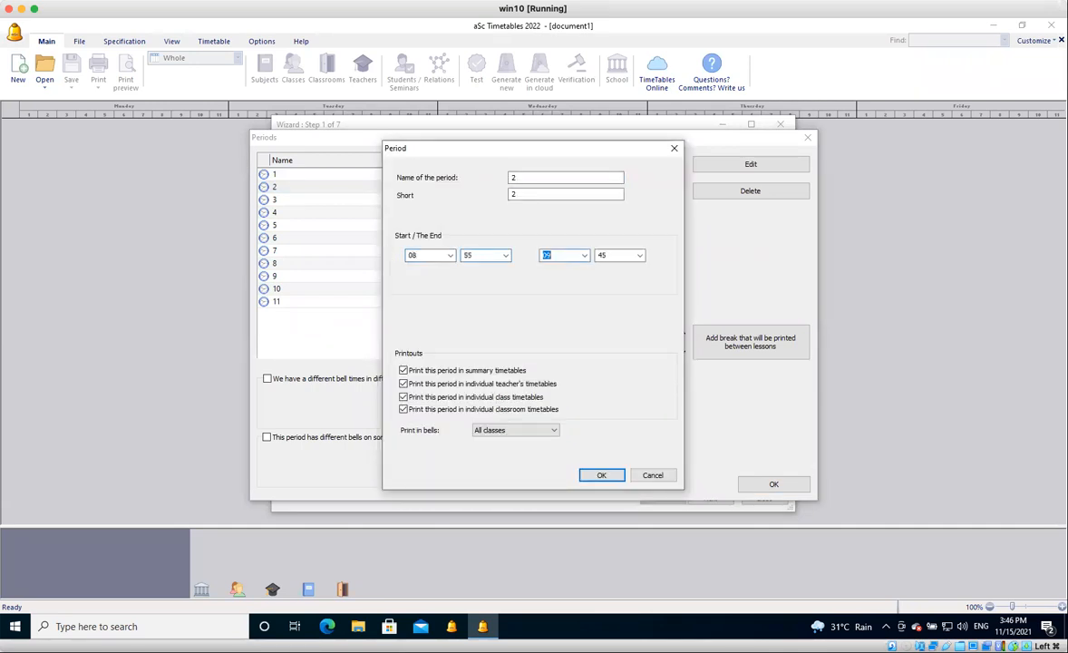
pyautogui.write('08')
pyautogui.press('BackSpace')
pyautogui.write('9')
pyautogui.press('Tab')
pyautogui.write('30')
pyautogui.press('Return')
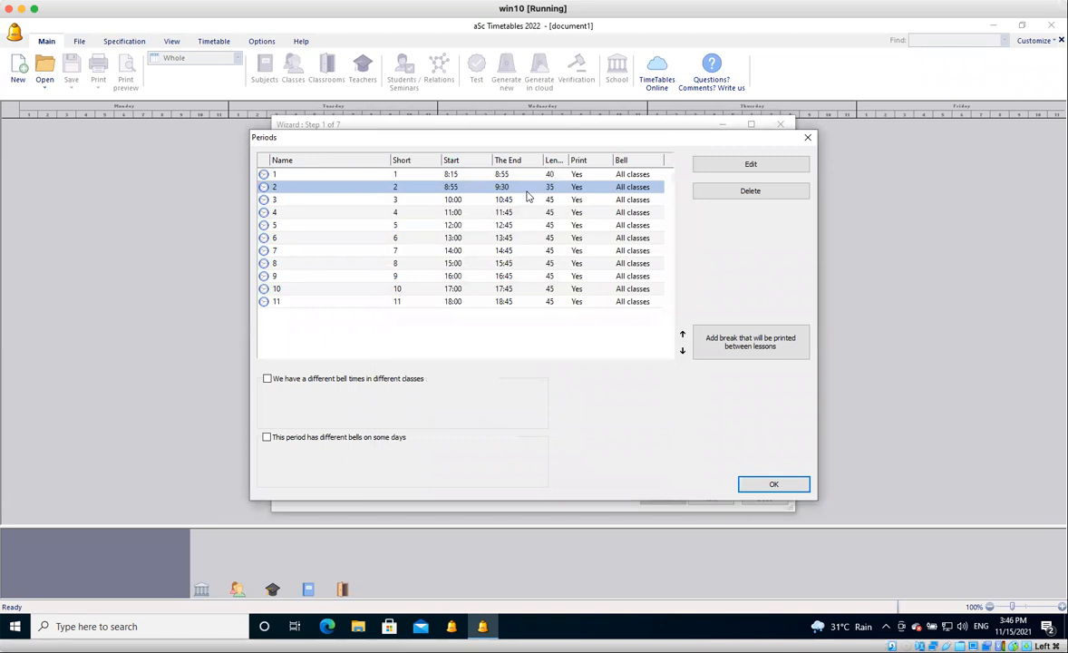
# Correct the end time of period 2 to 9:35.
pyautogui.doubleClick(527, 191)
pyautogui.click(618, 255)
pyautogui.press('BackSpace')
pyautogui.press('BackSpace')
pyautogui.write('35')
pyautogui.press('Return')
# Set the bell times of period 3 to start at 9:35 and end at 10:15.
pyautogui.click(515, 201)
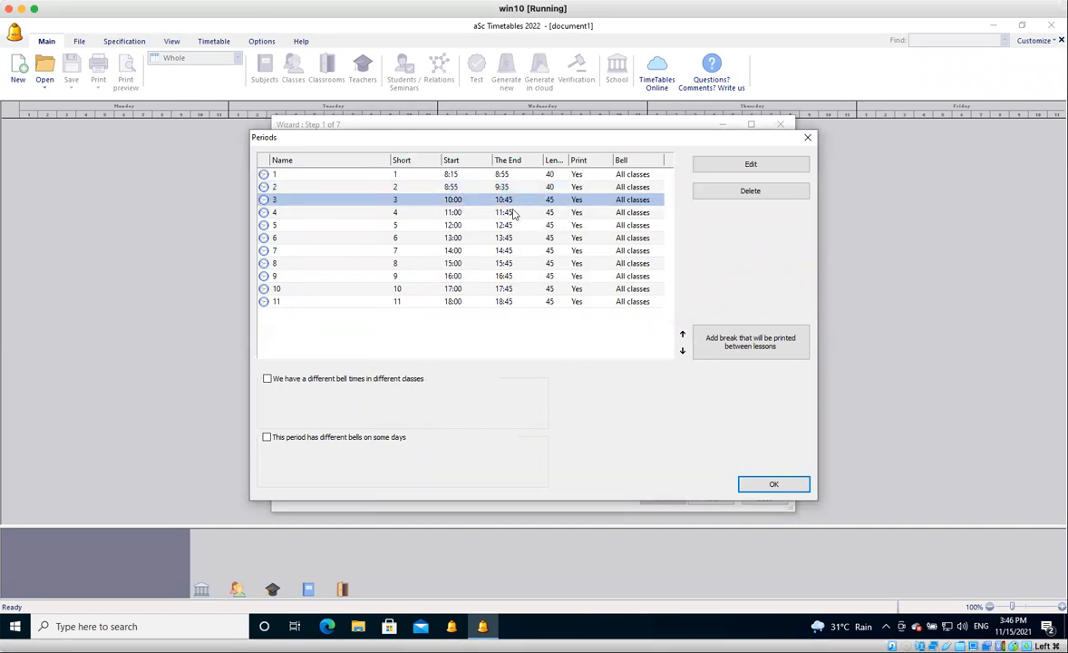
pyautogui.click(514, 214)
pyautogui.doubleClick(516, 200)
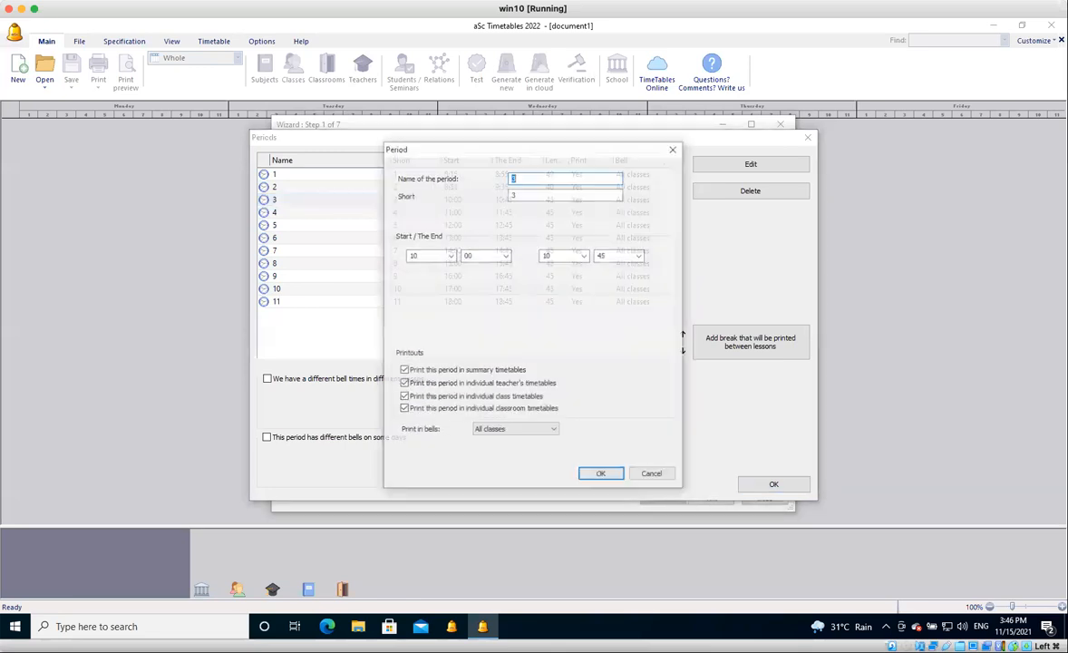
pyautogui.write('09')
pyautogui.press('Tab')
pyautogui.write('35')
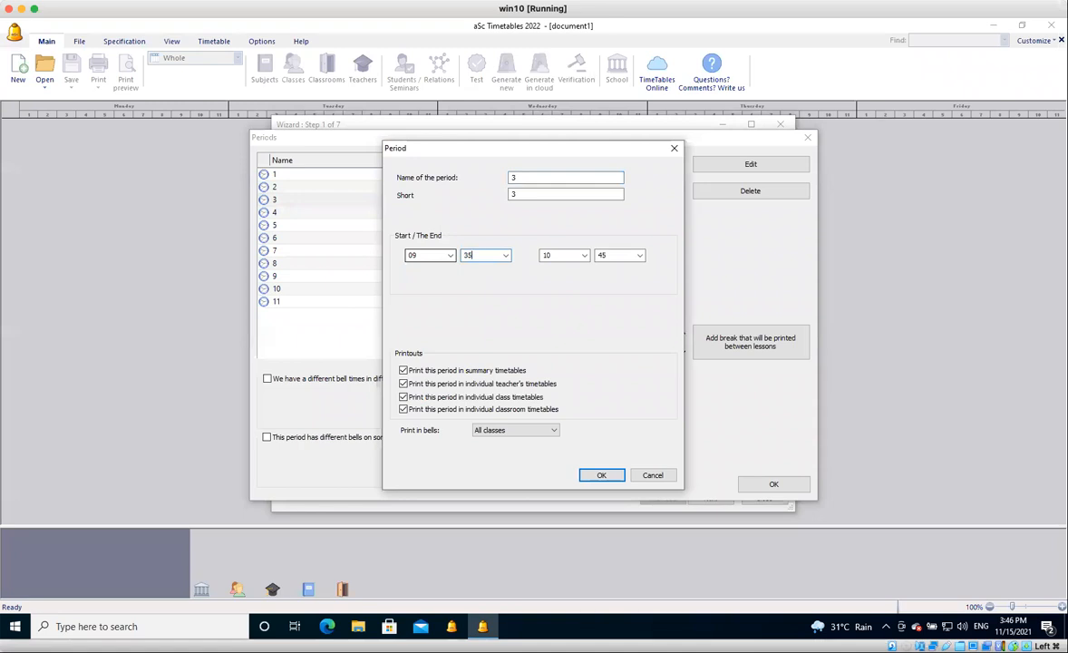
pyautogui.press('Tab')
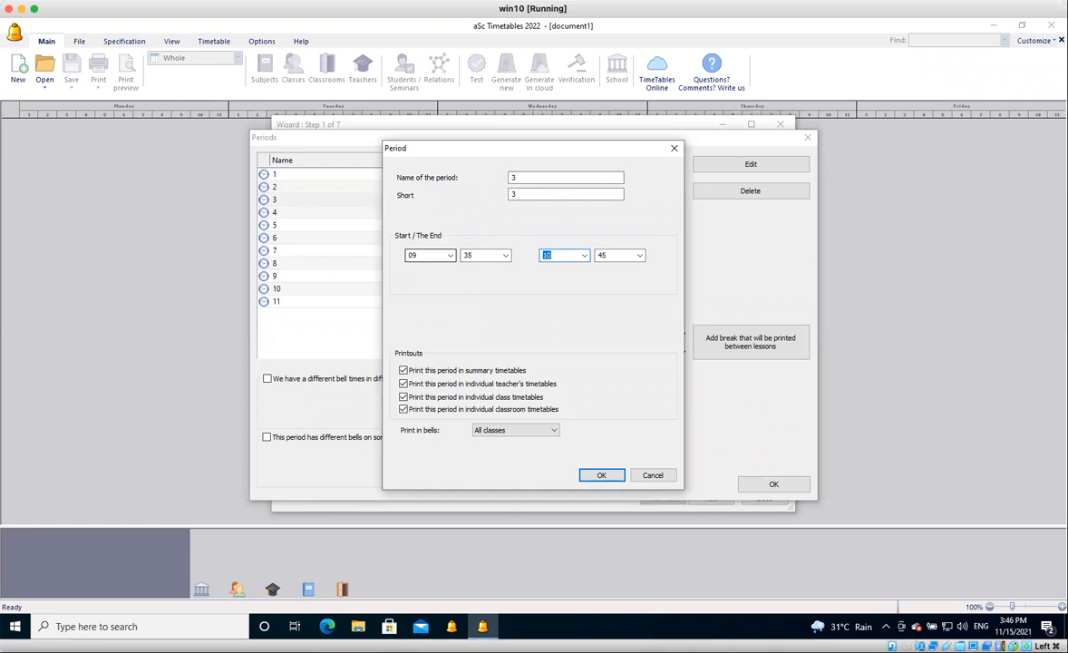
pyautogui.press('Tab')
pyautogui.write('15')
pyautogui.press('Return')
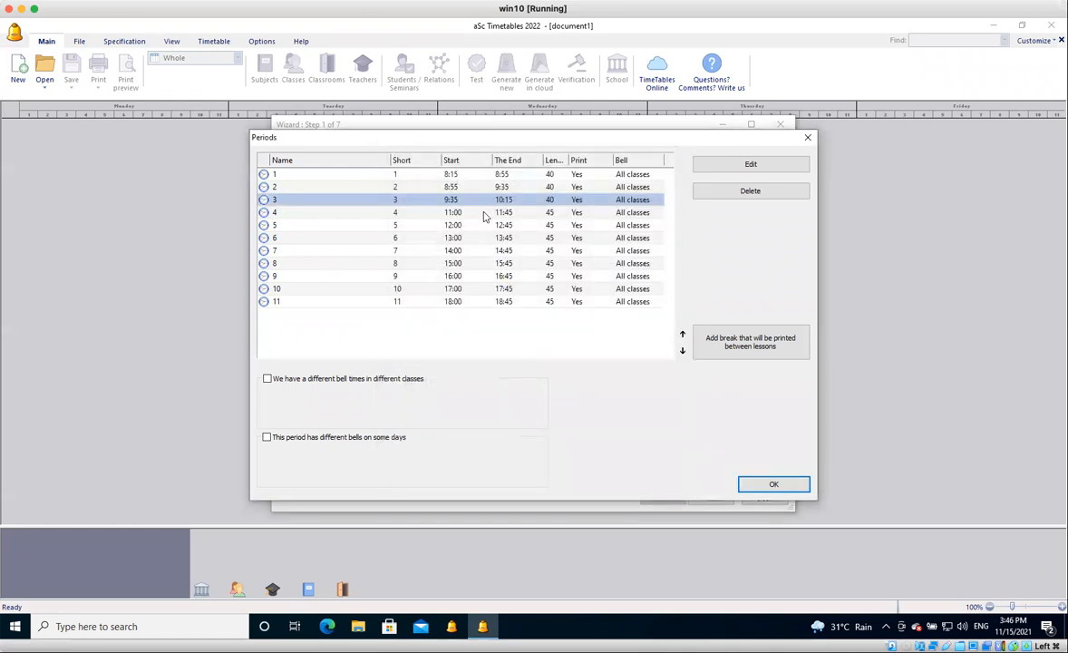
# Set the bell times of period 4 to start at 10:15 and end at 10:55.
pyautogui.click(483, 215)
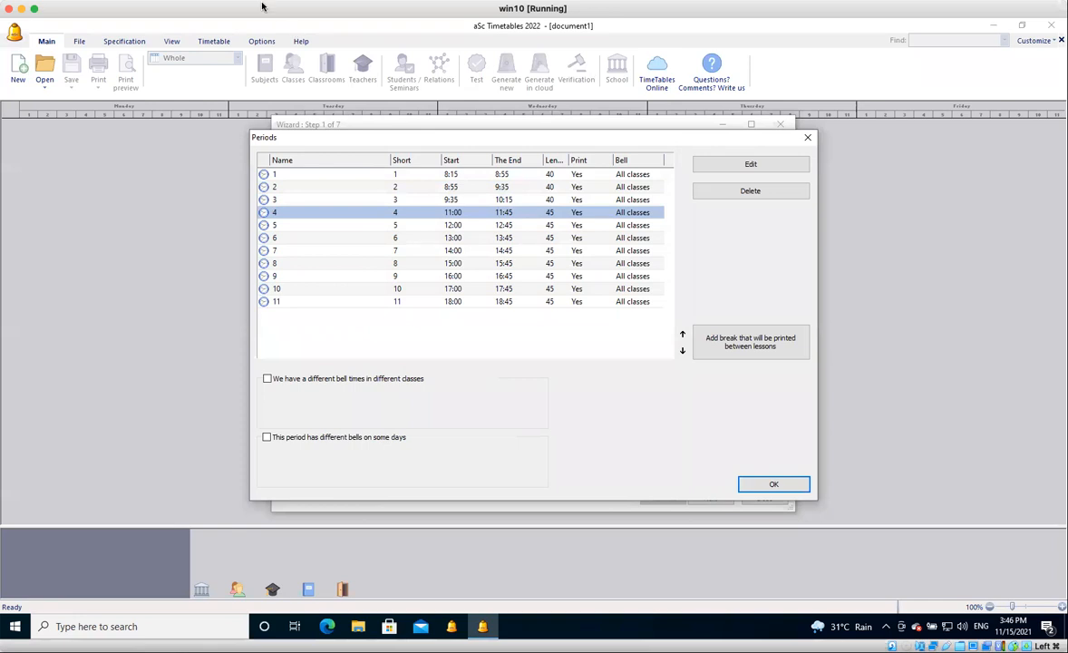
pyautogui.click(483, 201)
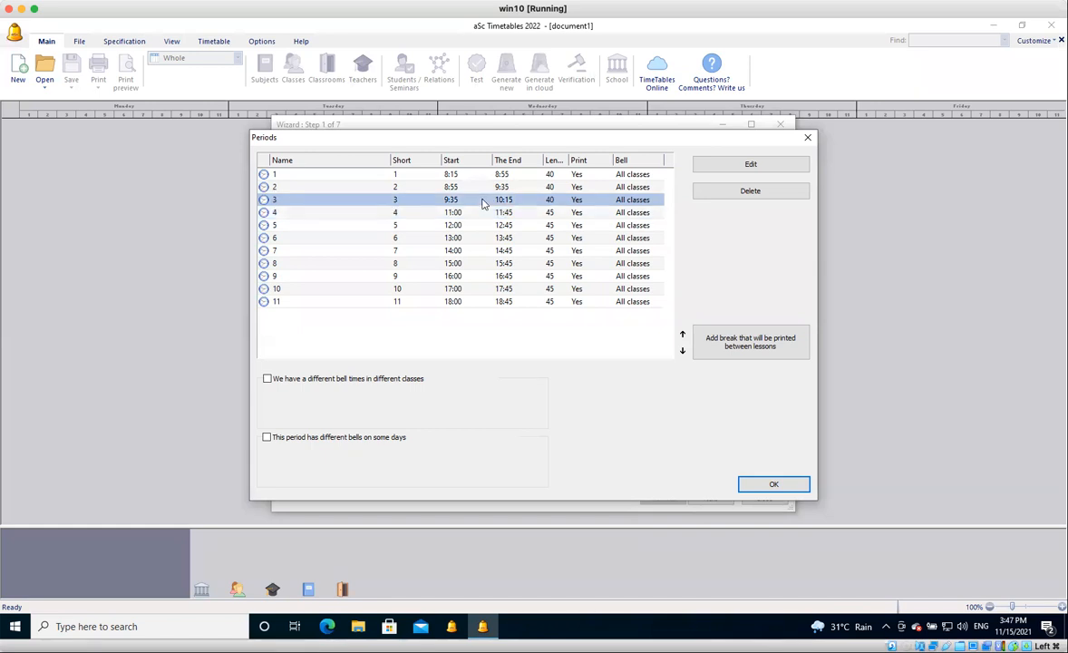
pyautogui.click(458, 213)
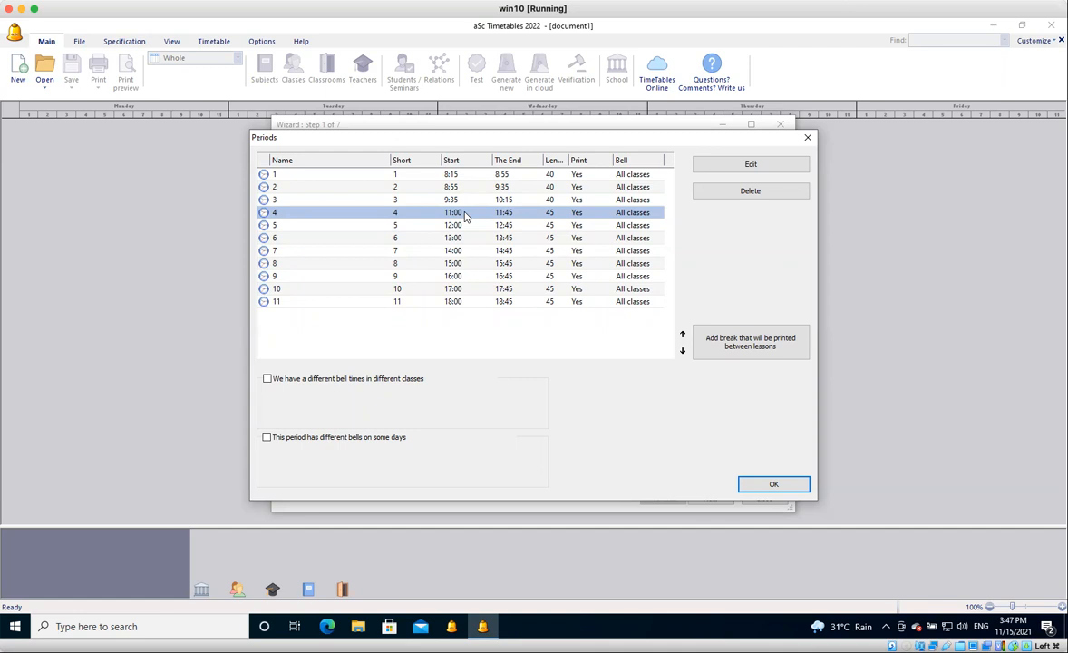
pyautogui.doubleClick(465, 217)
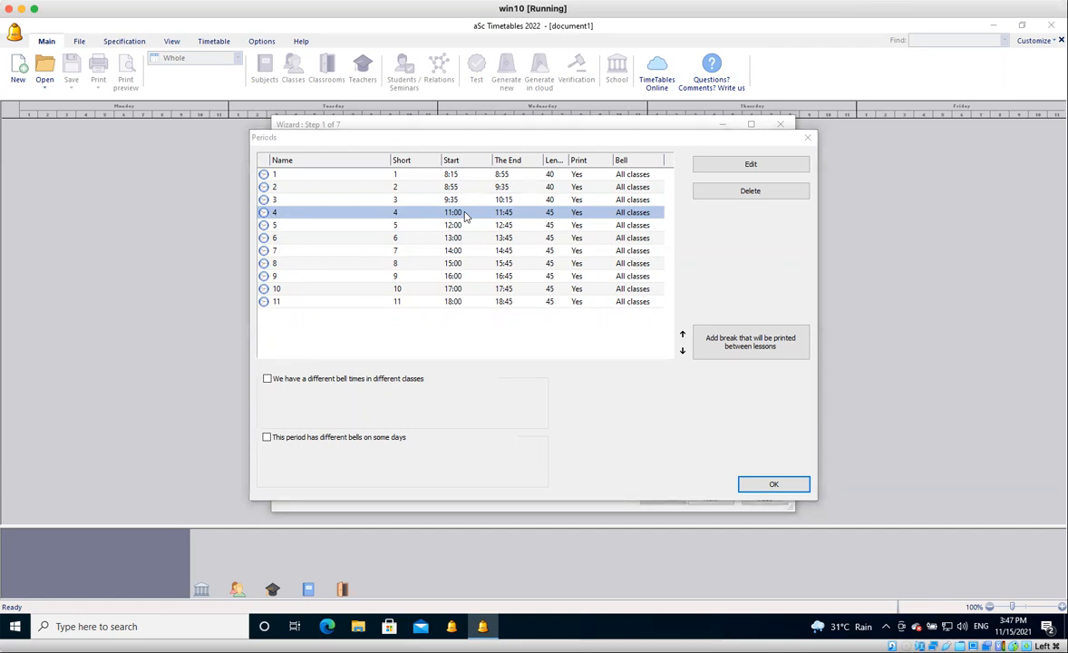
pyautogui.doubleClick(422, 253)
pyautogui.write('10')
pyautogui.press('Tab')
pyautogui.write('15')
pyautogui.press('Tab')
pyautogui.write('10')
pyautogui.press('Tab')
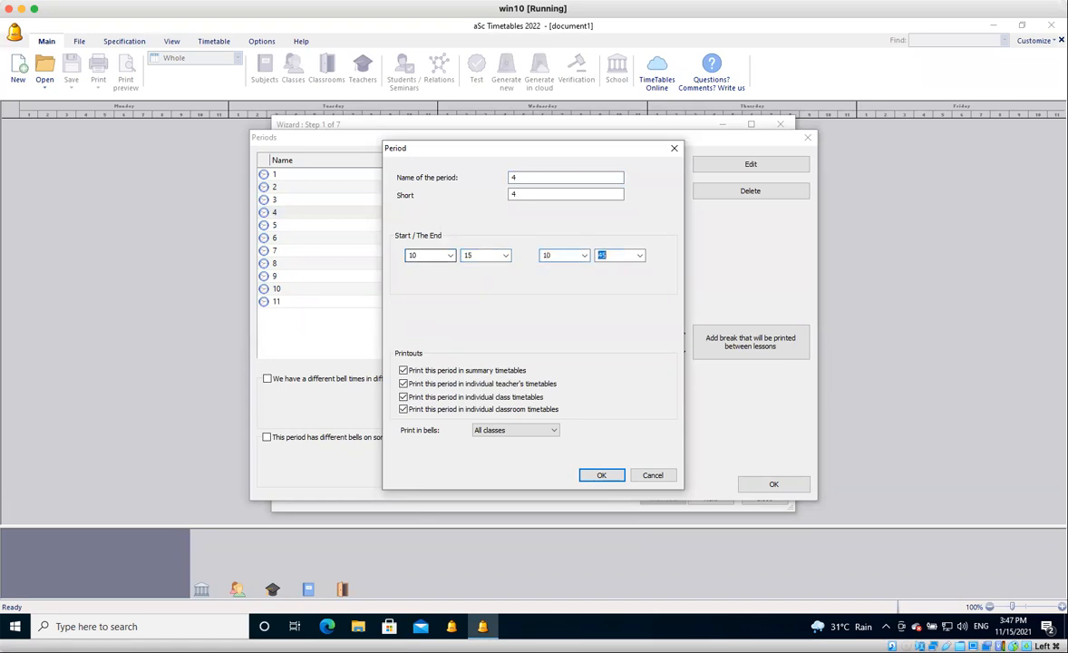
pyautogui.write('55')
pyautogui.press('Return')
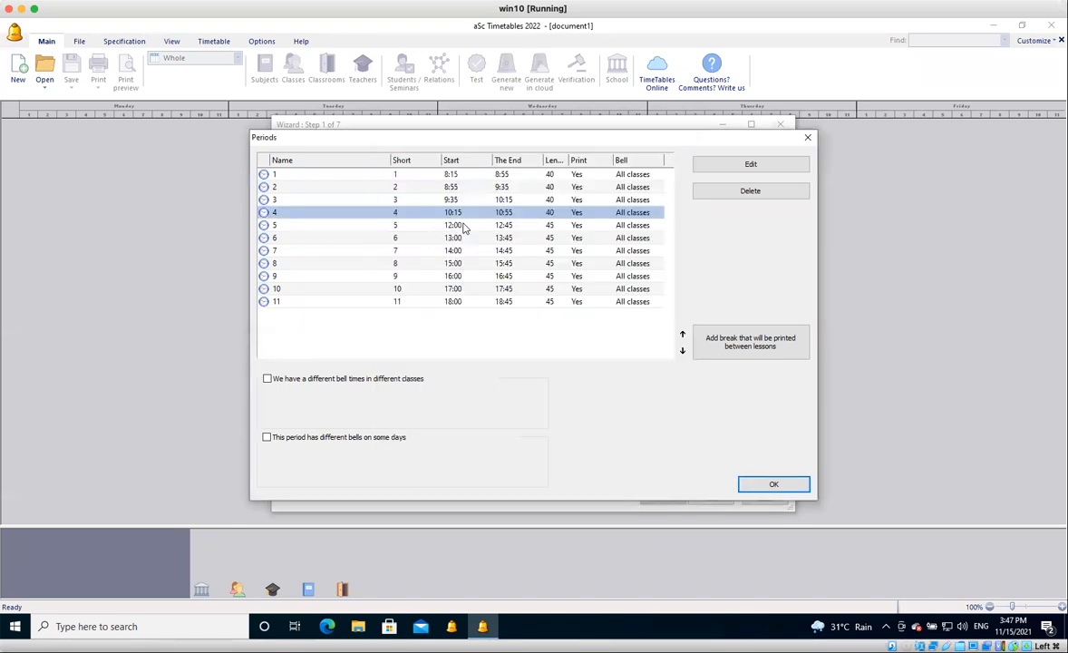
# Set the bell times of period 5 to start at 10:55 and end at 11:35.
pyautogui.doubleClick(463, 227)
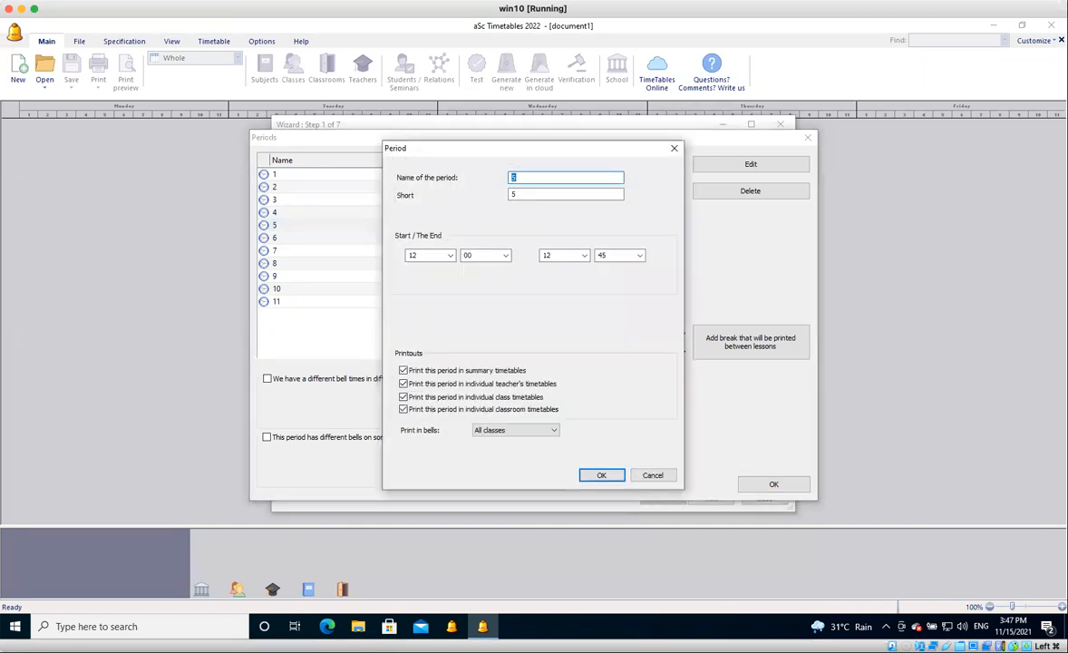
pyautogui.doubleClick(415, 255)
pyautogui.write('10')
pyautogui.press('Tab')
pyautogui.write('55')
pyautogui.press('Tab')
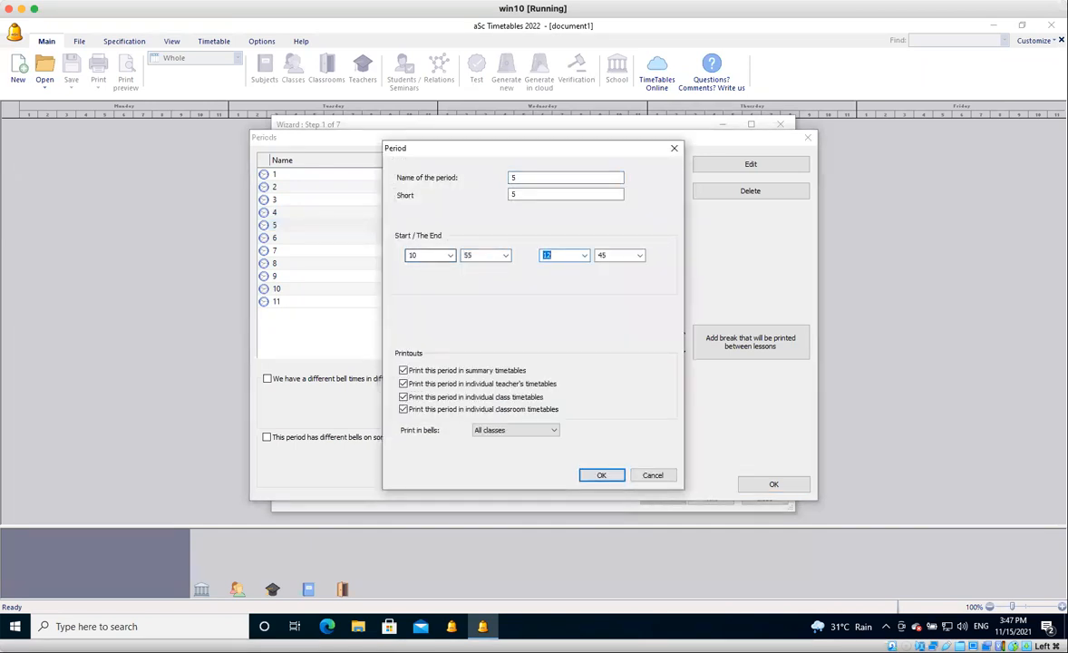
pyautogui.write('11')
pyautogui.press('Tab')
pyautogui.write('35')
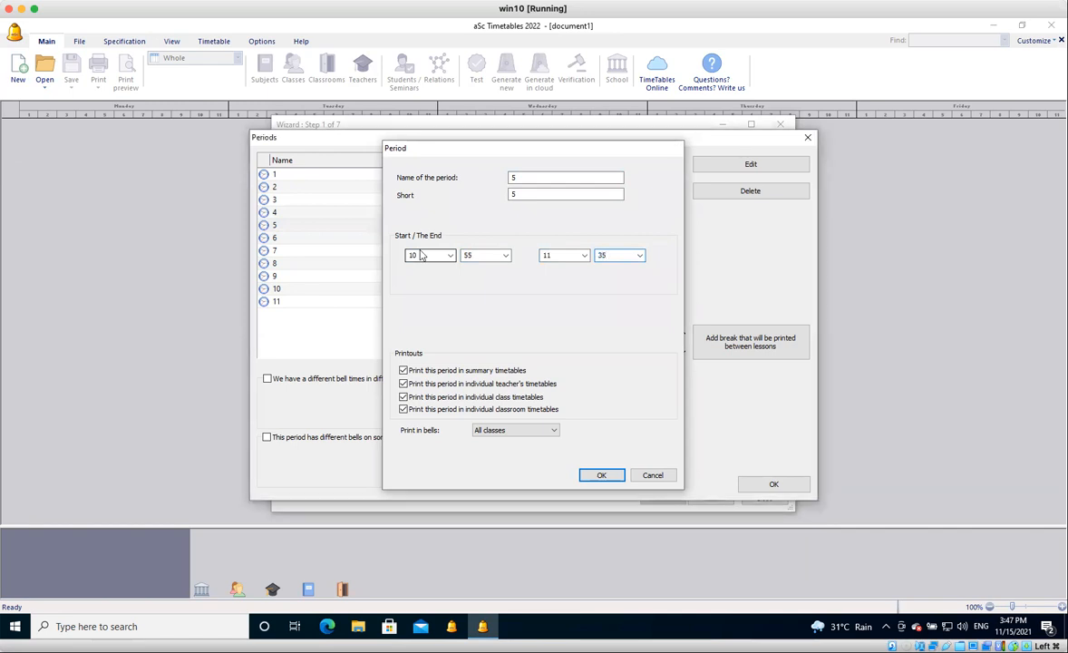
pyautogui.press('Return')
# Set the bell times of period 6 to start at 11:35 and end at 12:15.
pyautogui.click(471, 238)
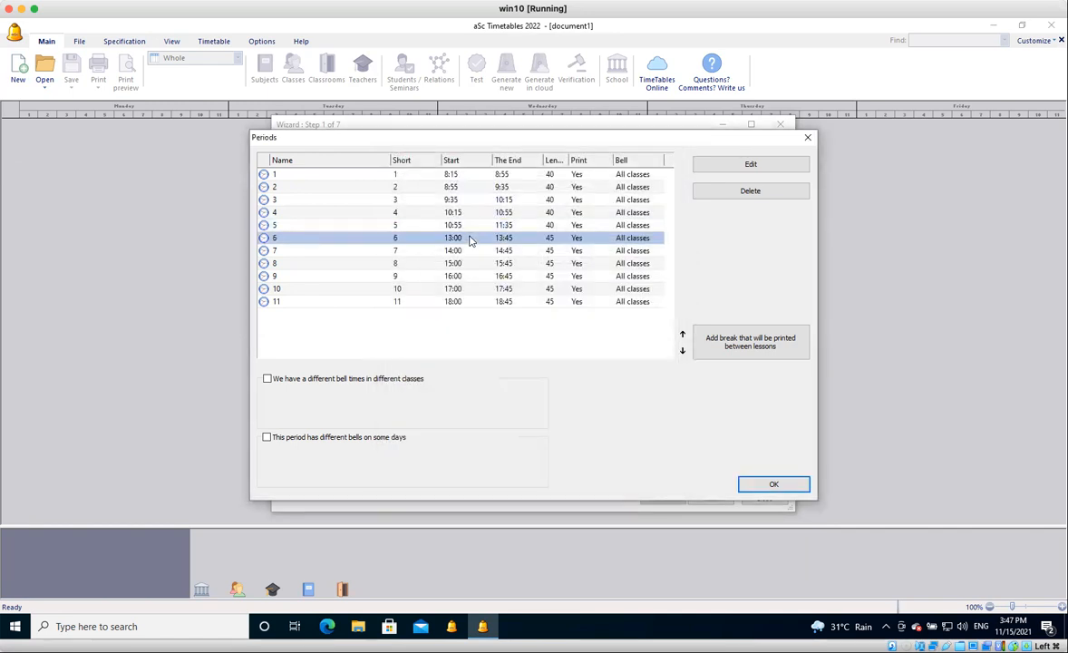
pyautogui.doubleClick(470, 239)
pyautogui.write('11')
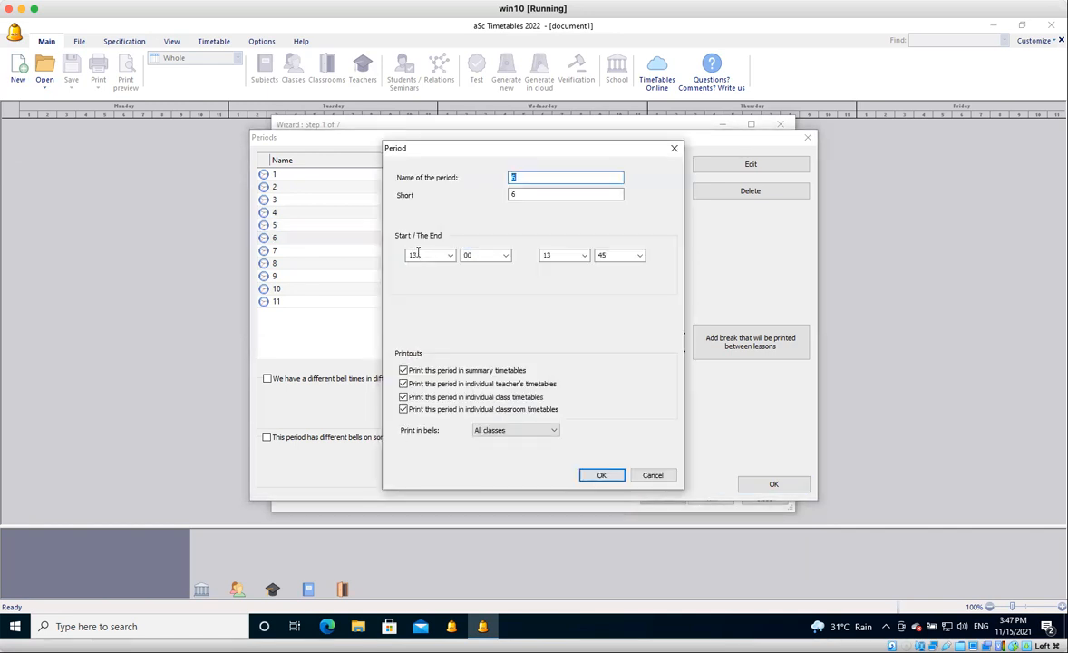
pyautogui.press('Tab')
pyautogui.write('35')
pyautogui.press('Tab')
pyautogui.write('12')
pyautogui.press('Tab')
pyautogui.write('15')
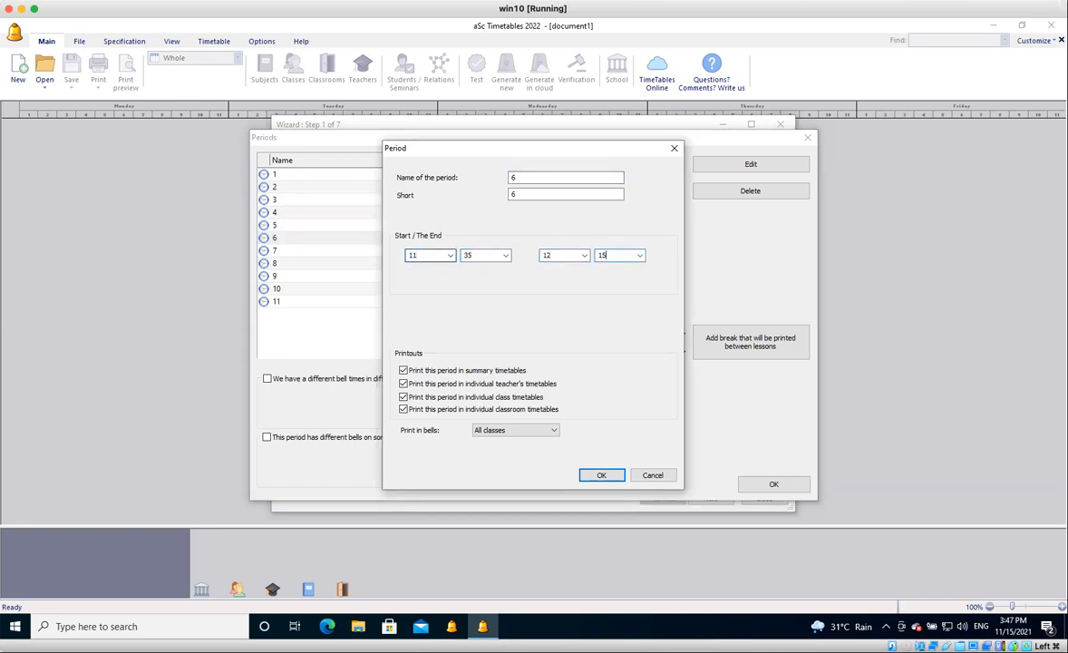
pyautogui.press('Return')
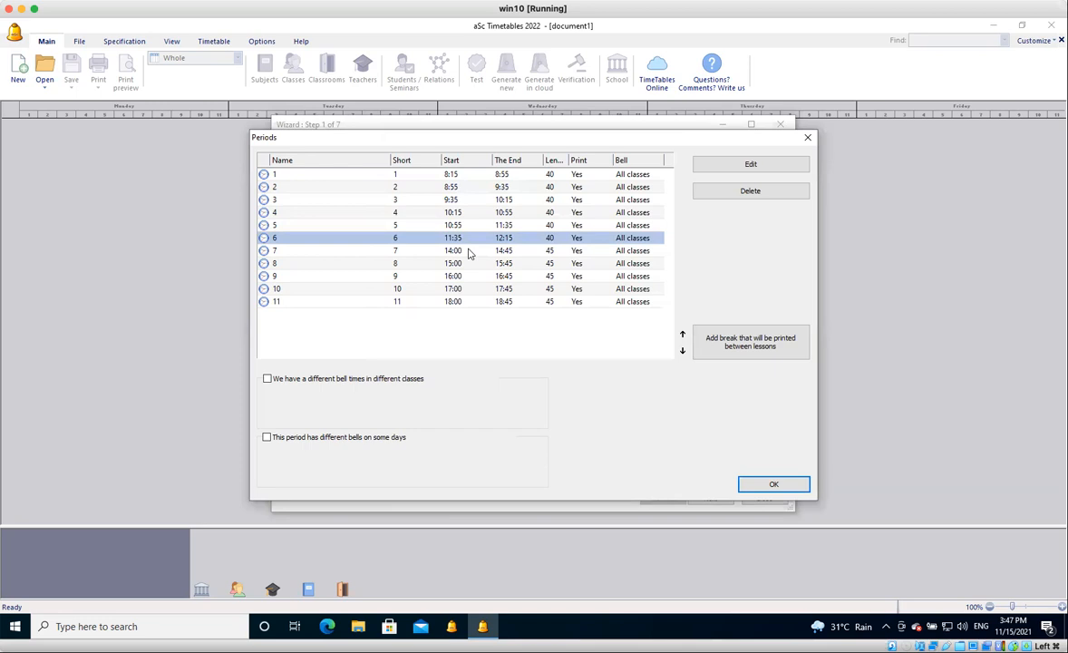
# Set the bell times of period 7 to start at 12:15 and end at 12:55.
pyautogui.click(469, 251)
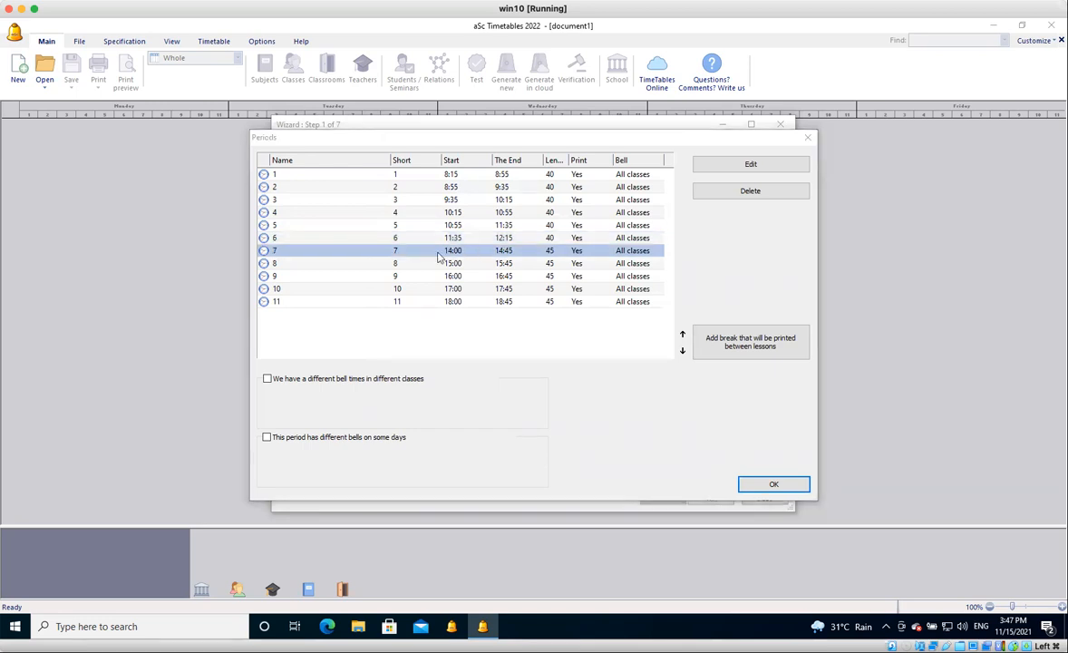
pyautogui.doubleClick(433, 252)
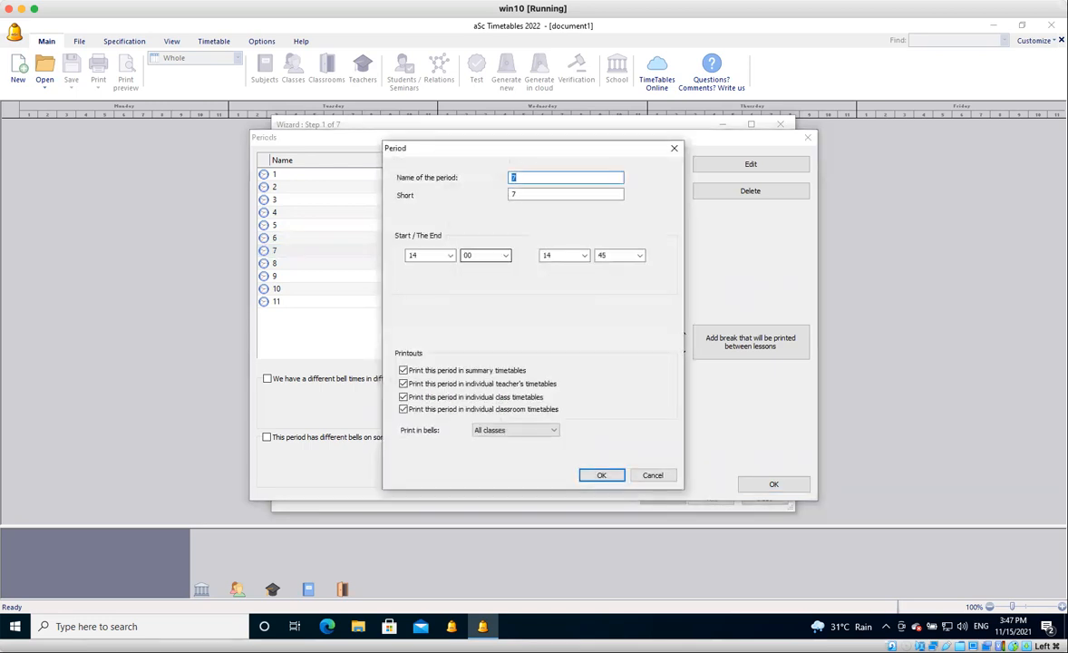
pyautogui.click(450, 256)
pyautogui.write('12')
pyautogui.press('Tab')
pyautogui.write('15')
pyautogui.press('Tab')
pyautogui.write('12')
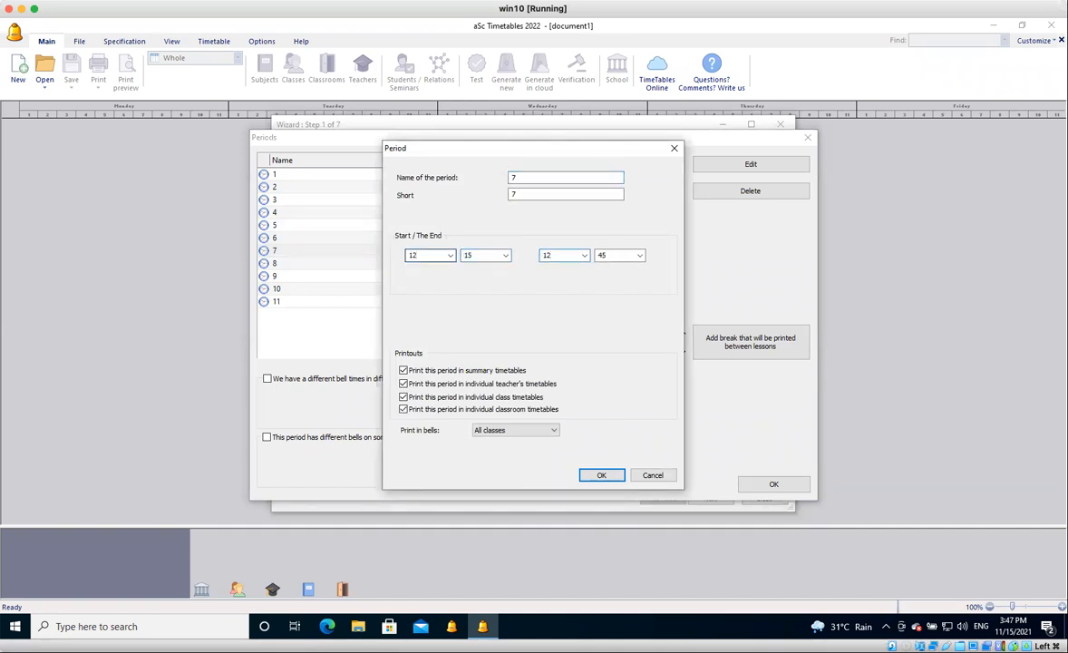
pyautogui.press('Tab')
pyautogui.write('55')
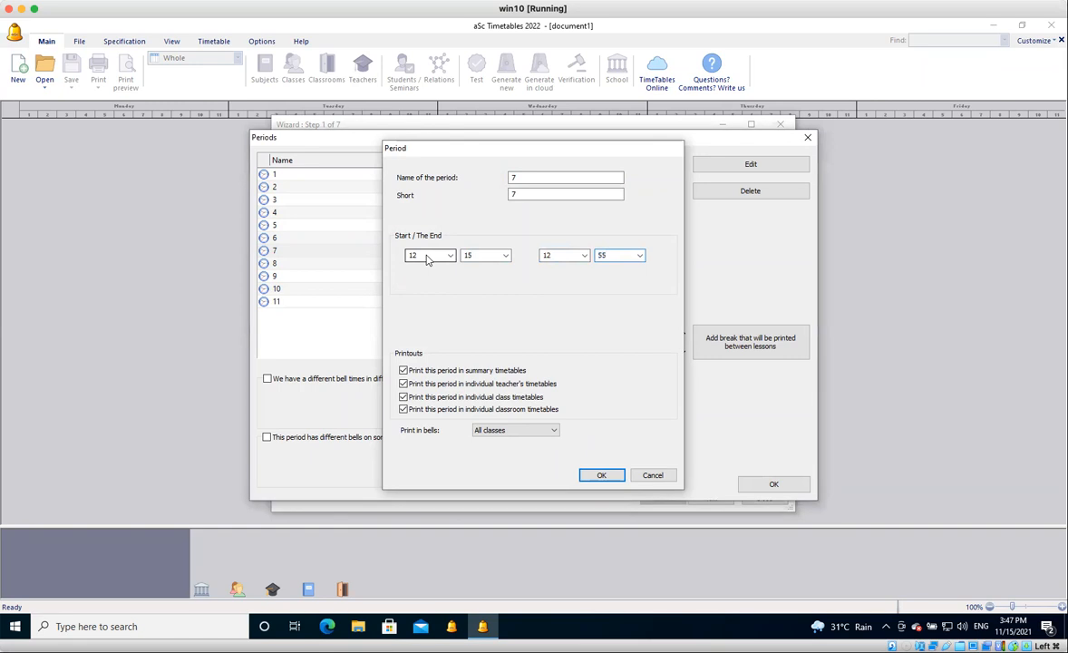
pyautogui.press('Return')
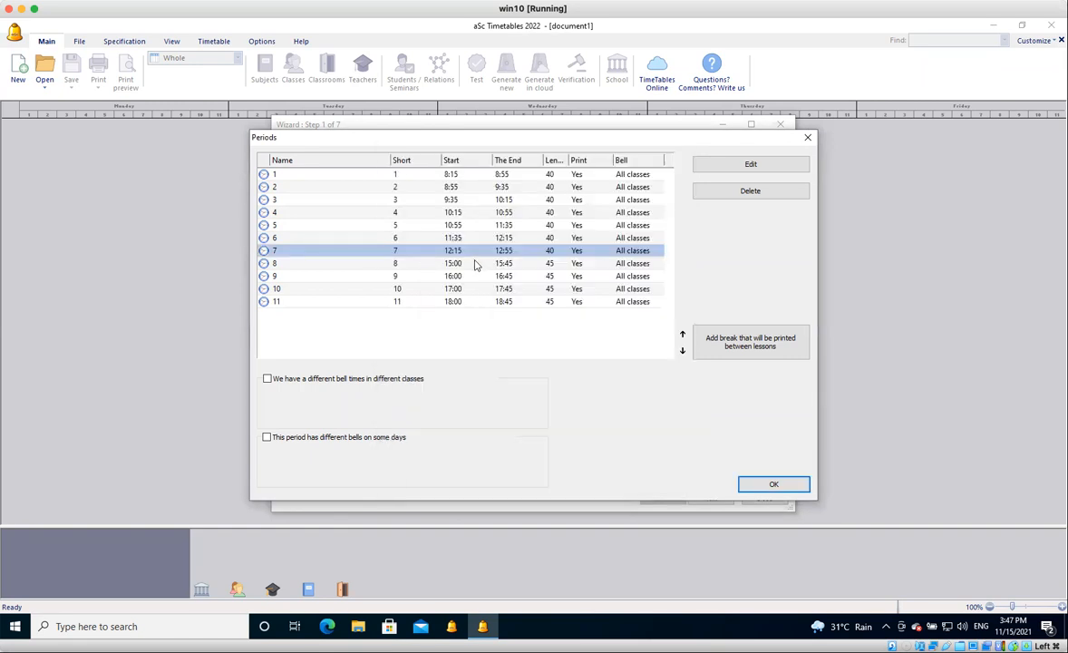
# Set the bell times of period 8 to start at 12:55 and end at 13:35.
pyautogui.click(475, 264)
pyautogui.doubleClick(475, 264)
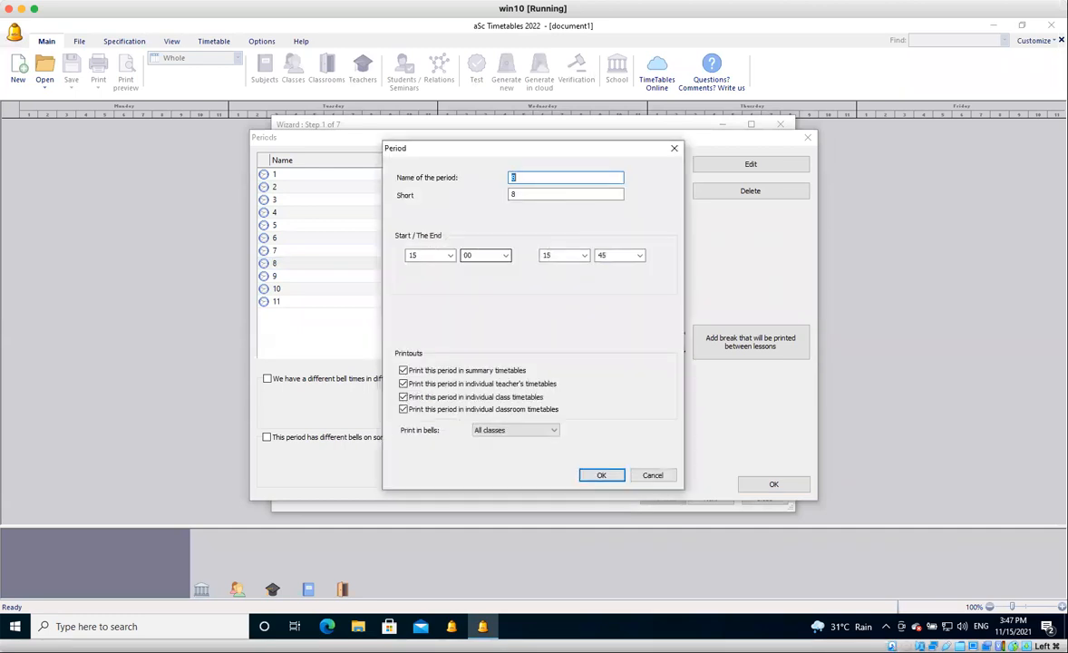
pyautogui.press('Tab')
pyautogui.press('Tab')
pyautogui.write('12')
pyautogui.press('Tab')
pyautogui.write('55')
pyautogui.press('Tab')
pyautogui.write('13')
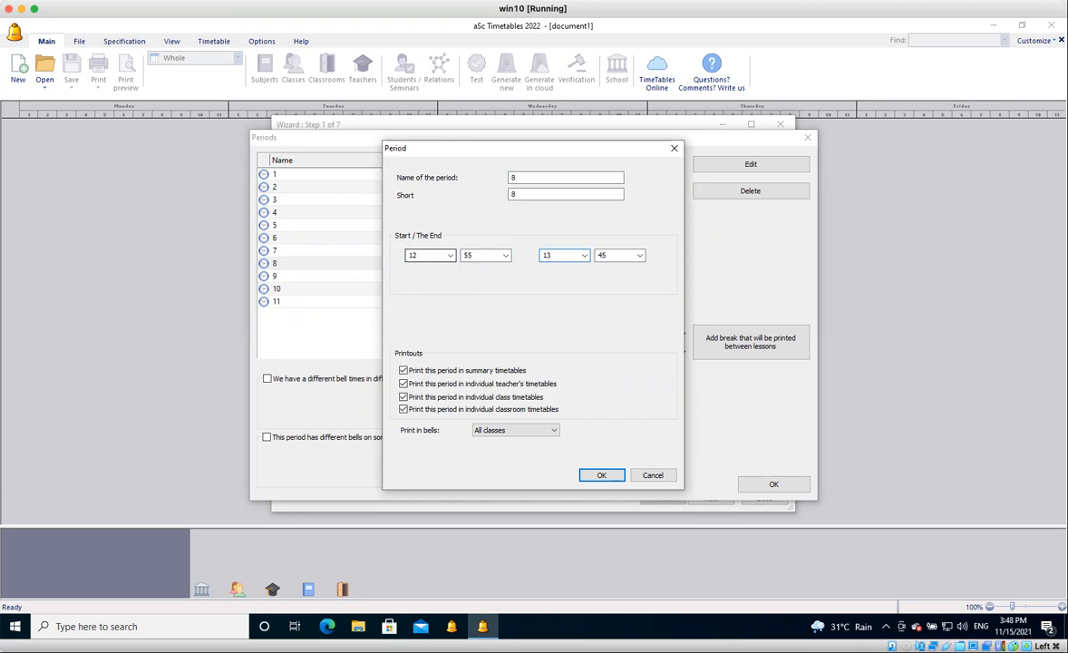
pyautogui.press('Tab')
pyautogui.write('35')
pyautogui.press('Return')
# Set the bell times of period 9 to start at 13:35 and end at 14:10.
pyautogui.doubleClick(460, 273)
pyautogui.doubleClick(424, 255)
pyautogui.write('13')
pyautogui.press('Tab')
pyautogui.write('35')
pyautogui.press('Tab')
pyautogui.write('13')
pyautogui.press('Tab')
pyautogui.hotkey('shift', 'Tab')
pyautogui.write('14')
pyautogui.press('Tab')
pyautogui.write('10')
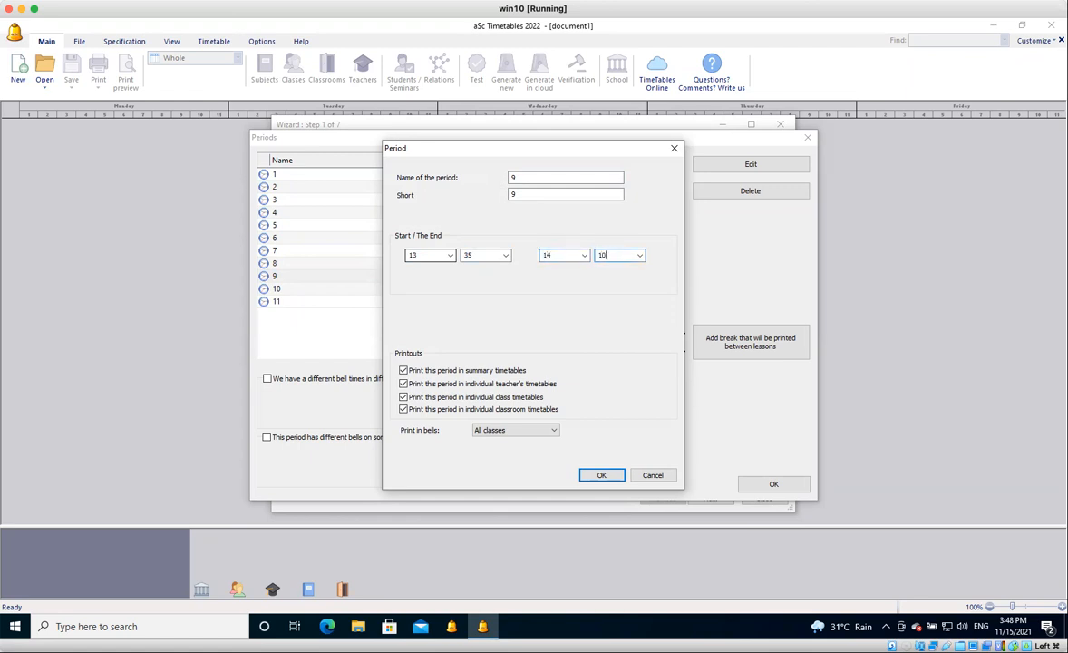
pyautogui.press('Return')
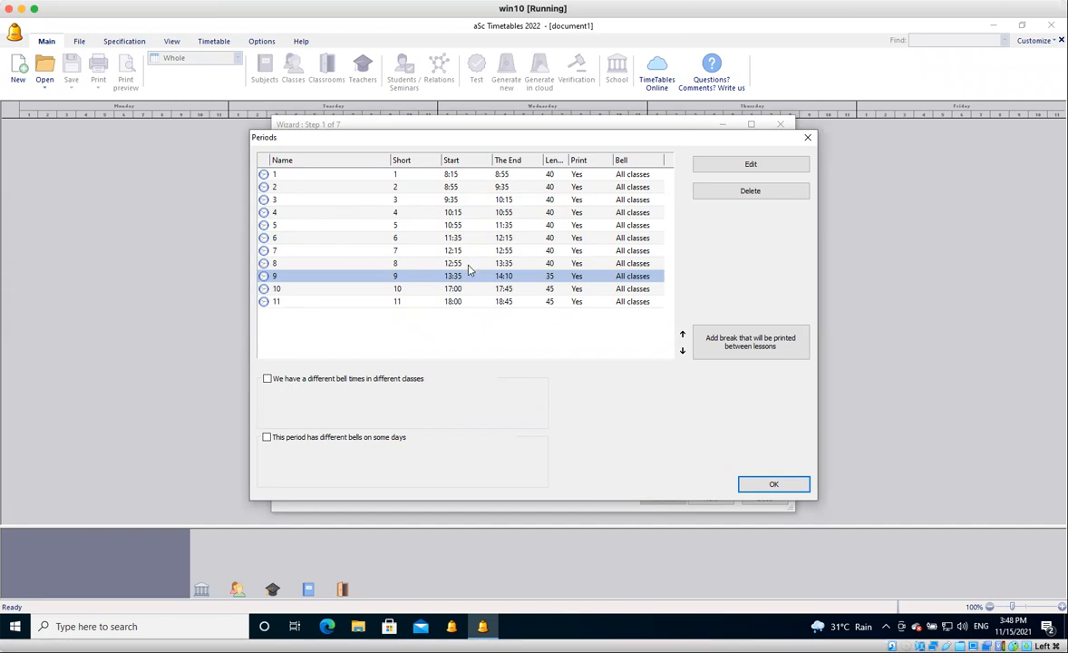
pyautogui.click(469, 264)
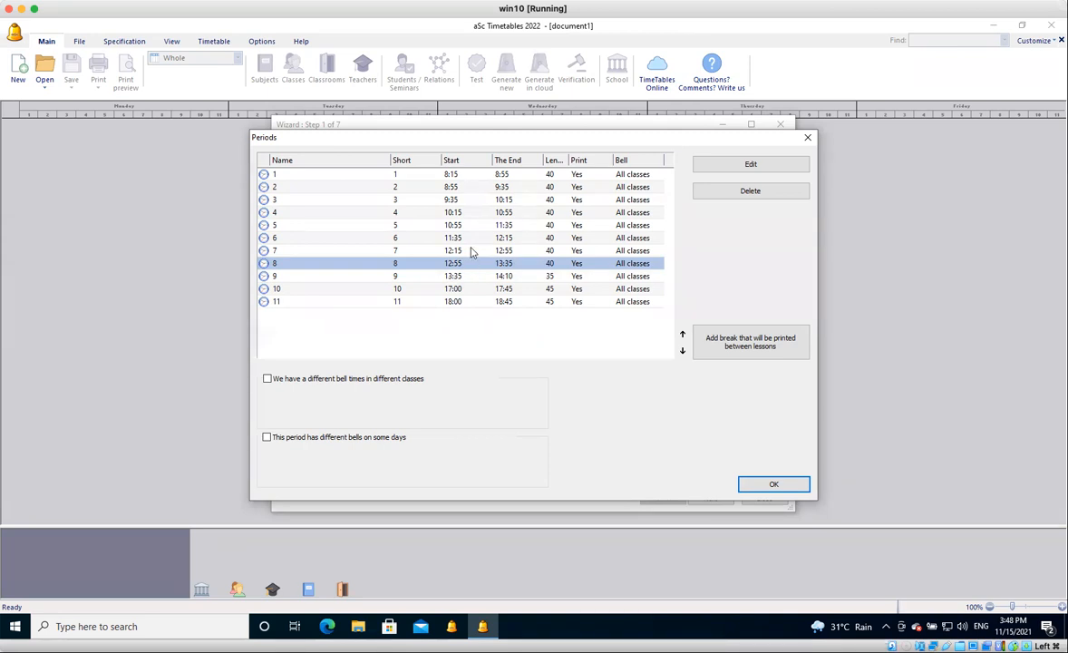
pyautogui.click(470, 251)
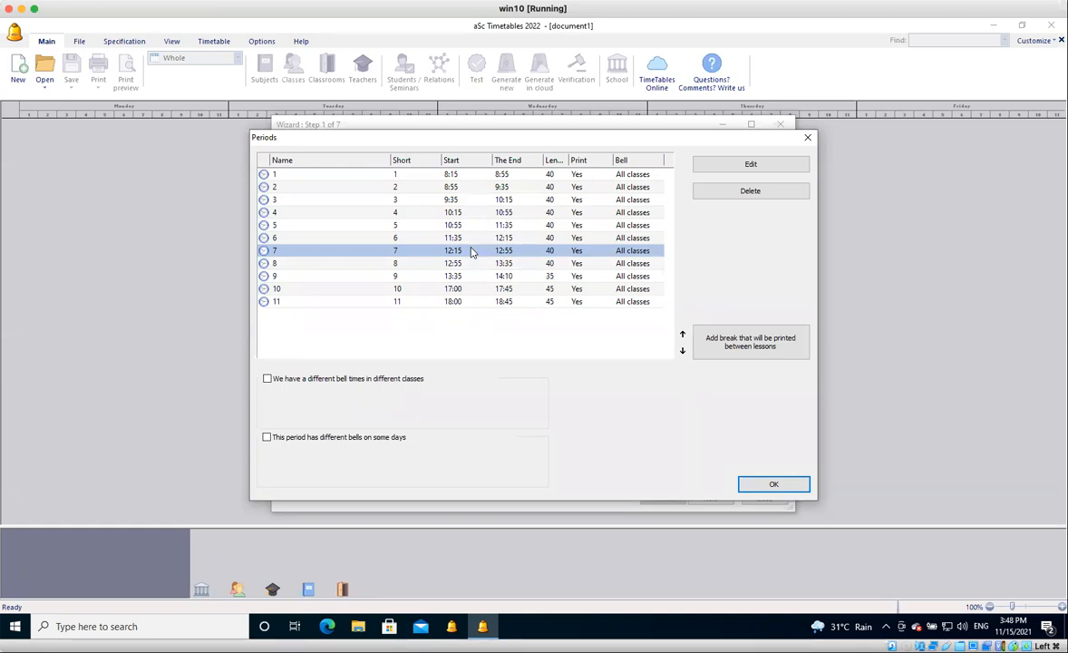
pyautogui.click(469, 277)
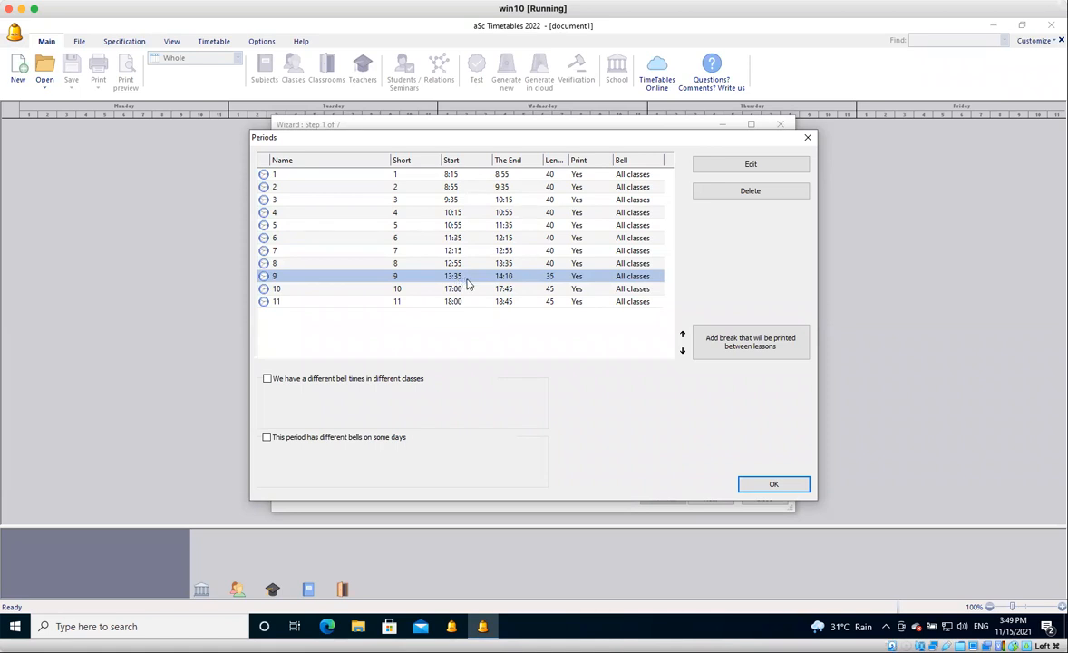
# Set the bell times of period 10 to start at 14:10 and end at 14:45.
pyautogui.click(460, 290)
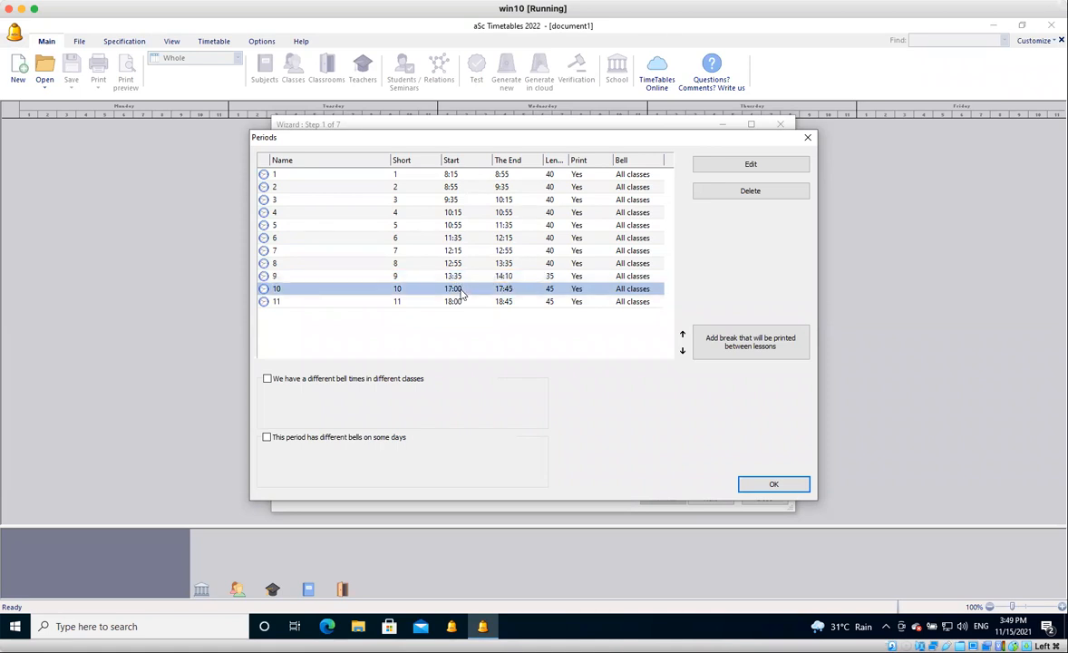
pyautogui.doubleClick(460, 290)
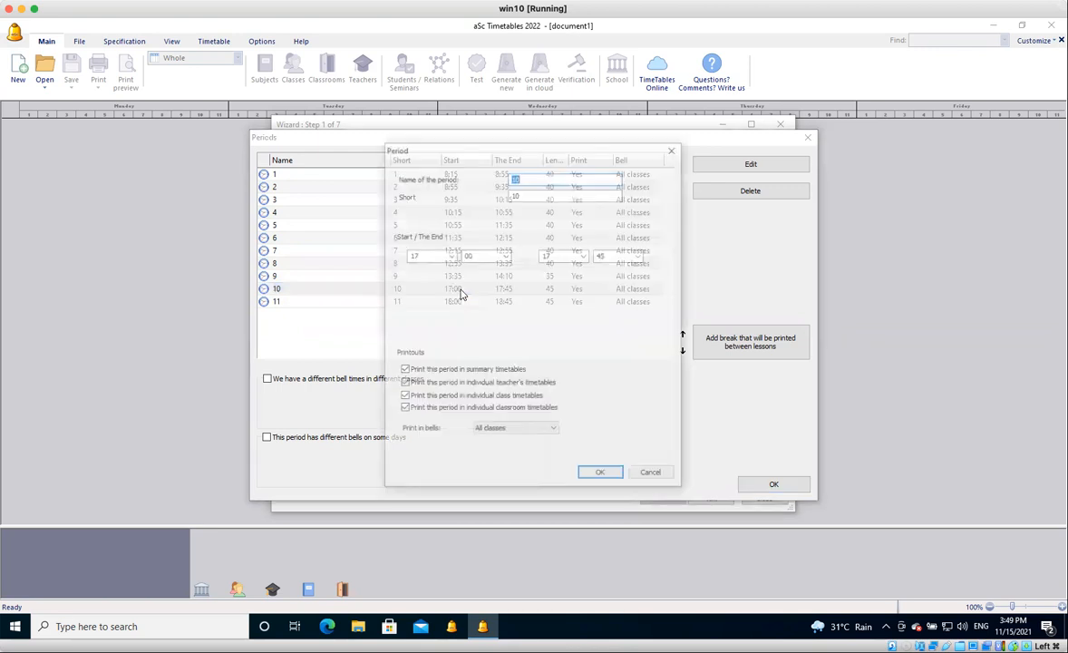
pyautogui.write('14')
pyautogui.press('Tab')
pyautogui.write('10')
pyautogui.press('Tab')
pyautogui.write('14')
pyautogui.press('Tab')
pyautogui.write('45')
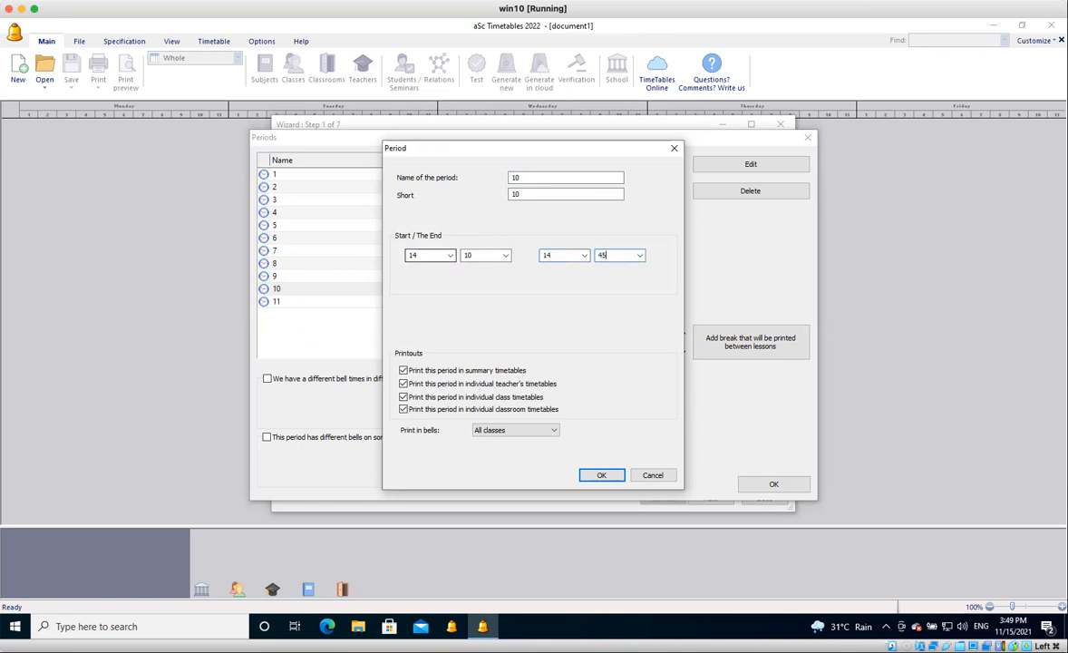
pyautogui.press('Return')
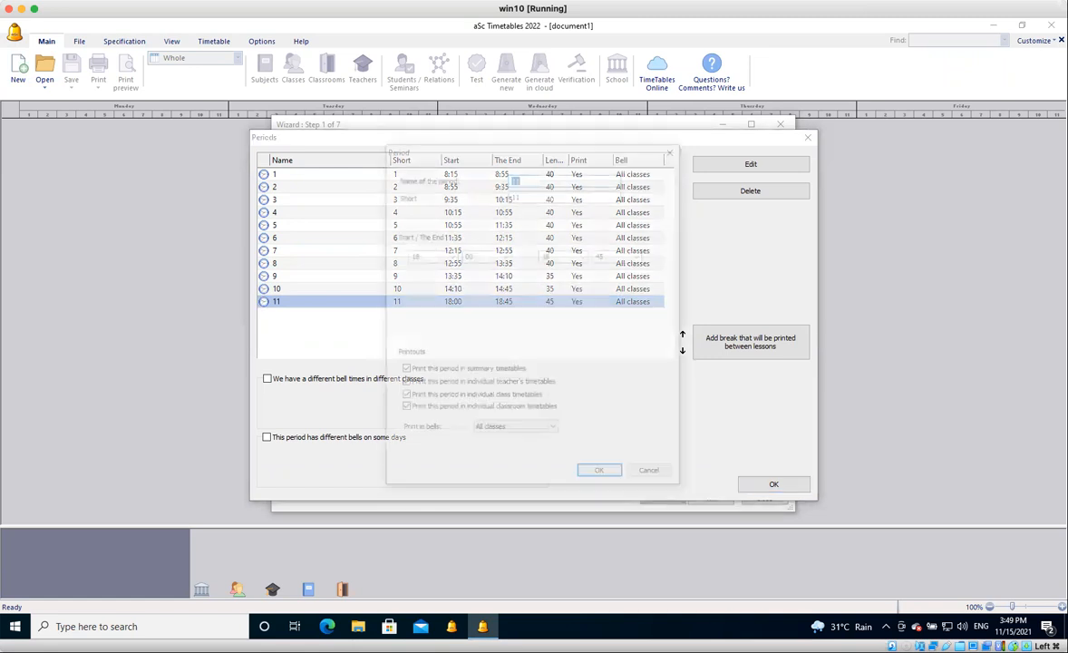
# Set the bell times of period 11 to start at 14:45 and end at 15:20.
pyautogui.doubleClick(428, 255)
pyautogui.write('14')
pyautogui.press('Tab')
pyautogui.write('45')
pyautogui.press('Tab')
pyautogui.write('15')
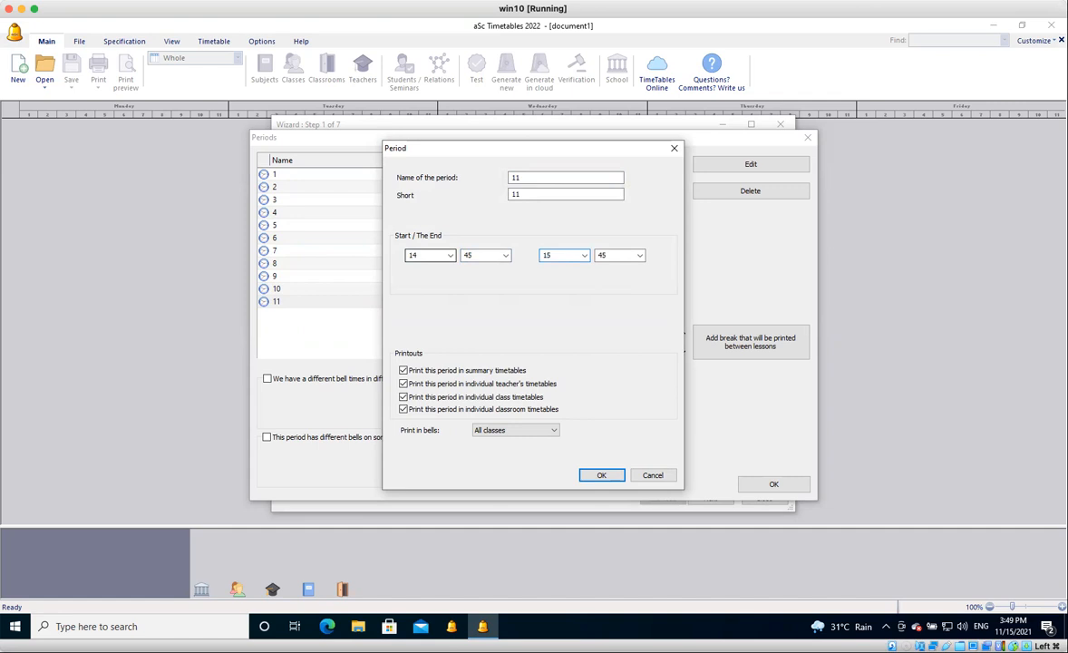
pyautogui.press('Tab')
pyautogui.write('20')
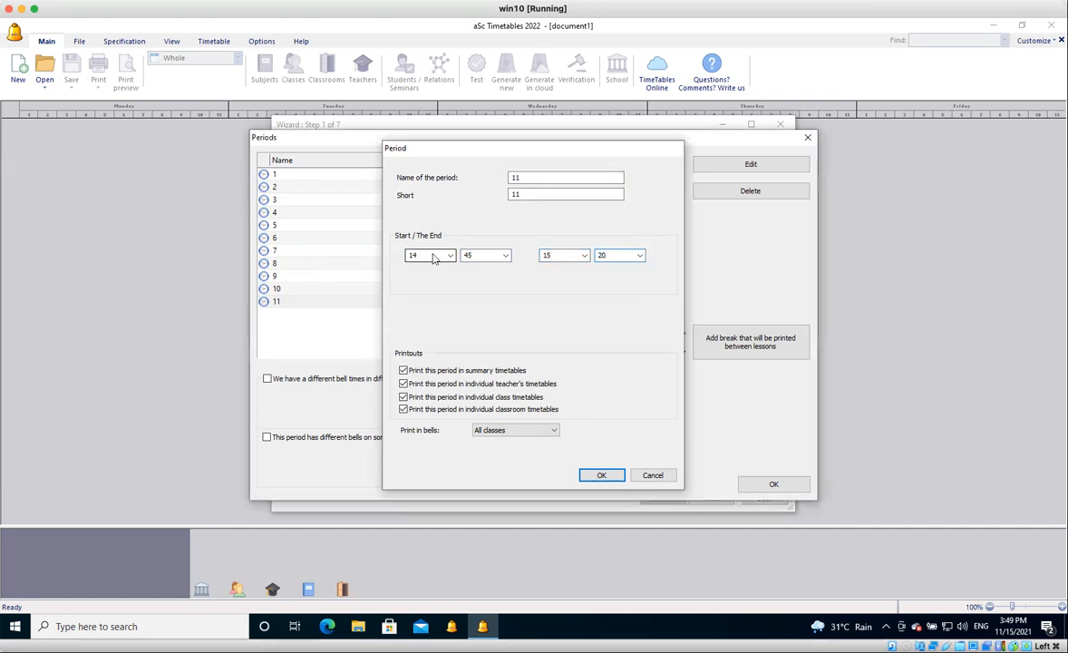
pyautogui.press('Return')
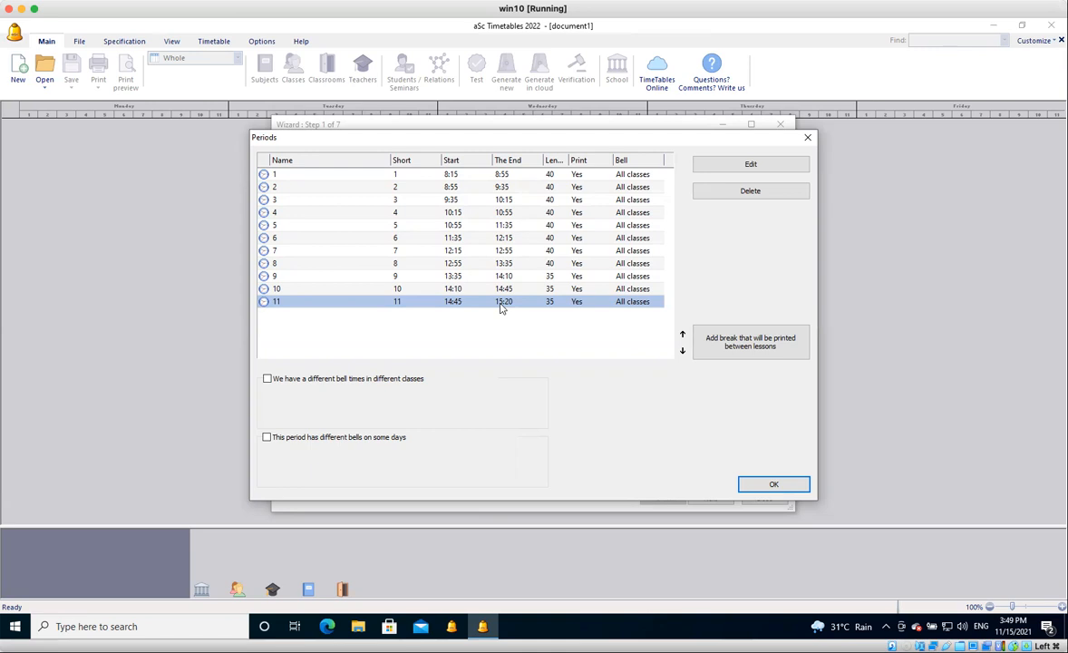
# Enable different bells on some days for period 1.
pyautogui.click(461, 176)
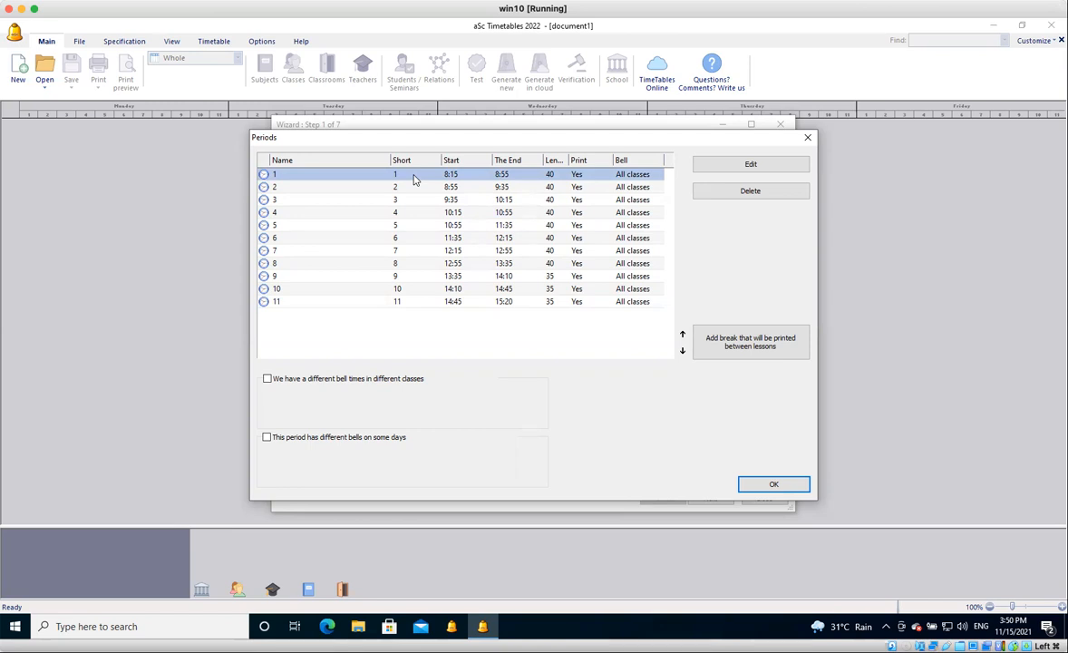
pyautogui.click(267, 438)
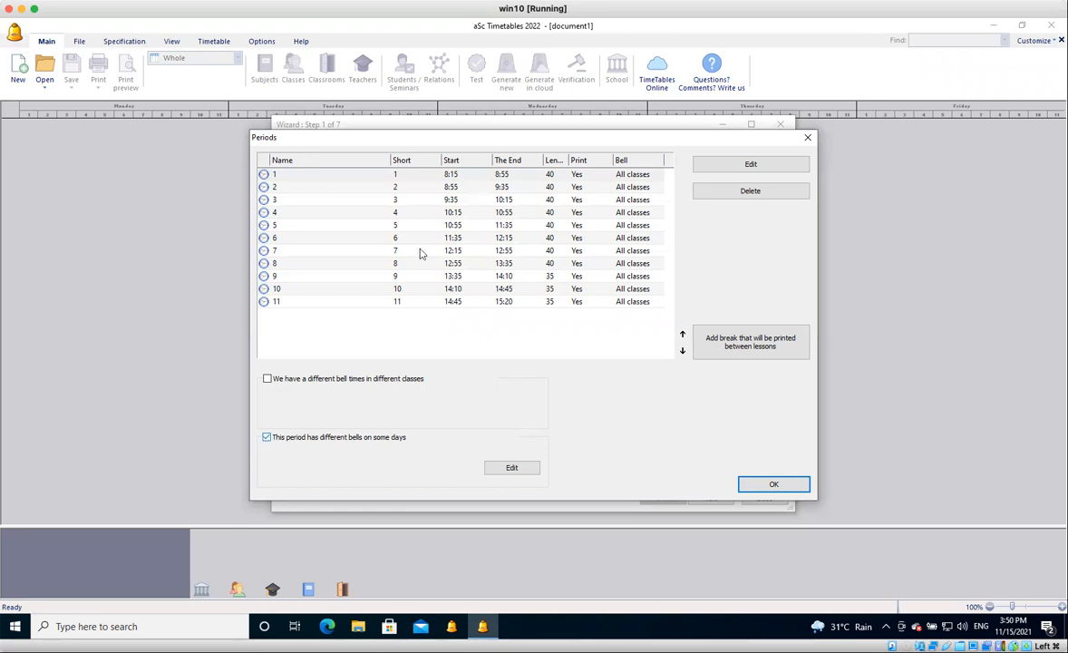
pyautogui.click(435, 176)
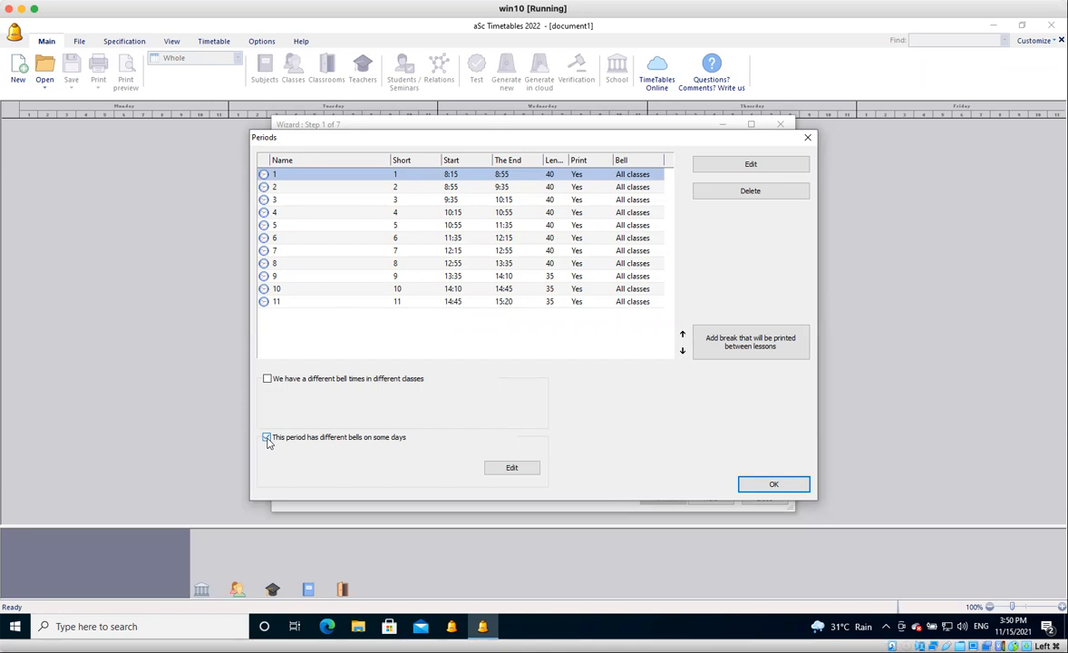
# Give period 1 a different Wednesday bell, starting at 8:30 and ending at 9:10.
pyautogui.click(513, 468)
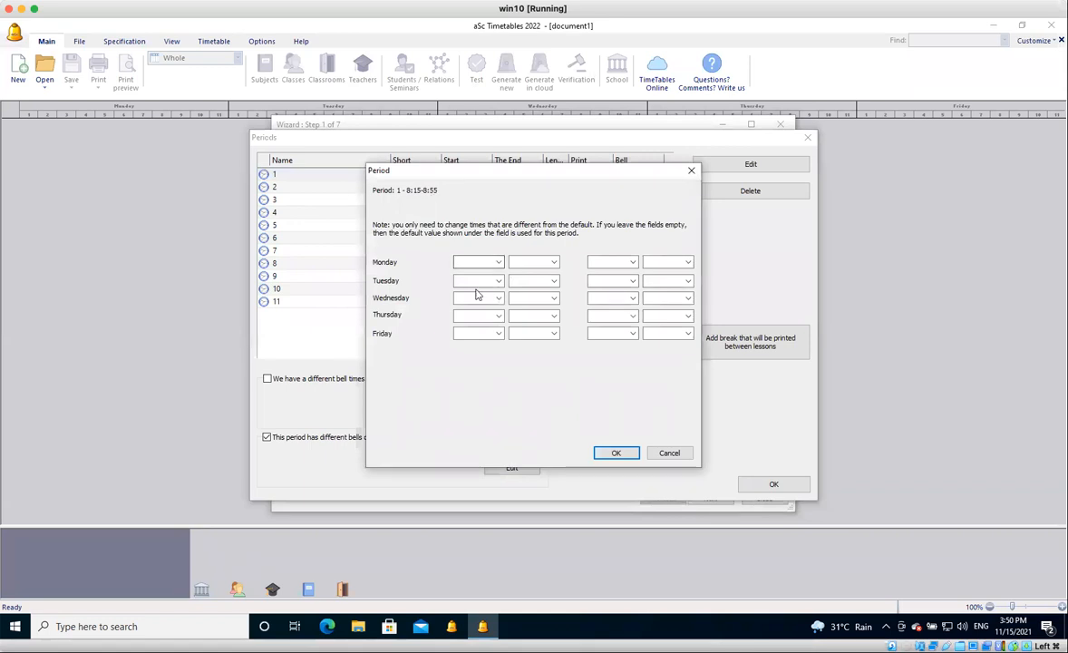
pyautogui.click(476, 297)
pyautogui.write('08')
pyautogui.press('Tab')
pyautogui.write('30')
pyautogui.press('Tab')
pyautogui.write('0')
pyautogui.press('BackSpace')
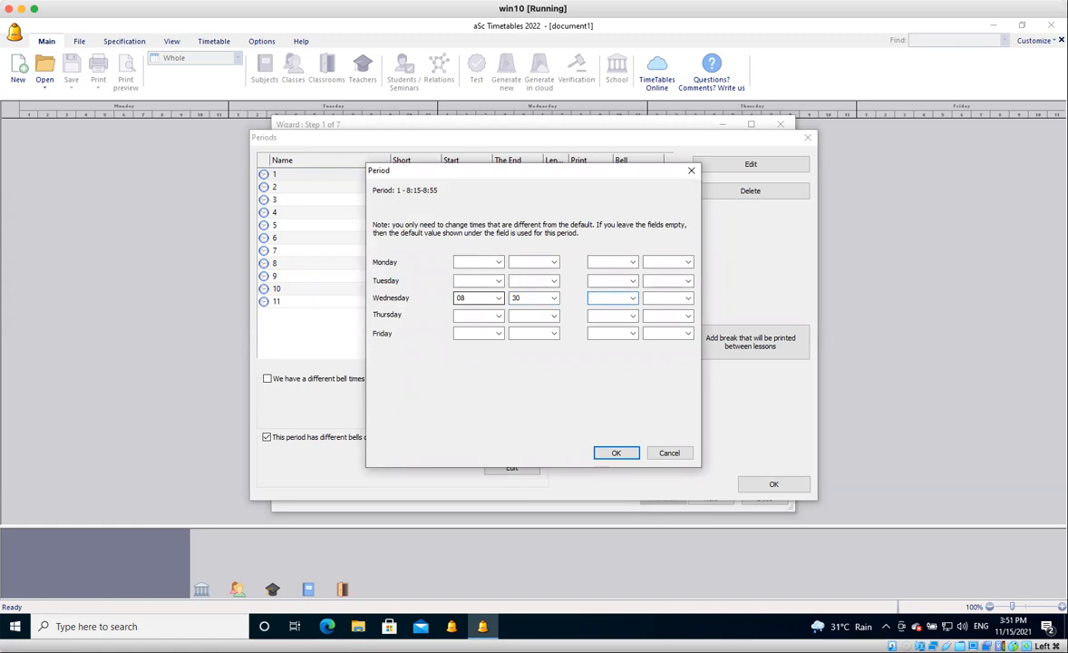
pyautogui.write('09')
pyautogui.write('10')
pyautogui.press('Return')
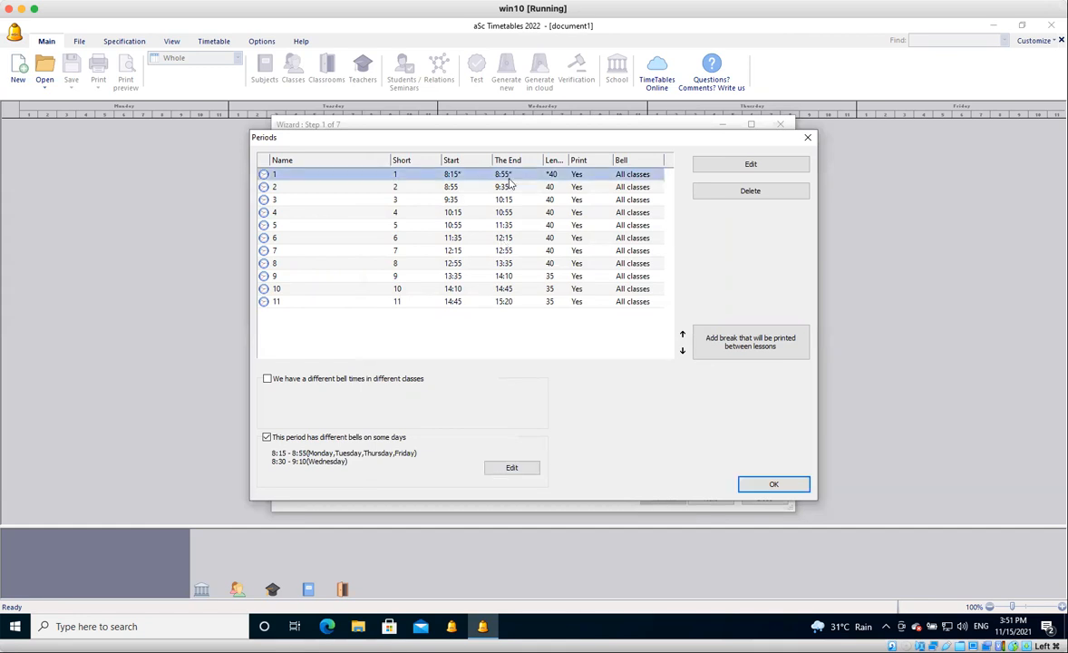
# Give period 1 a different Thursday bell, starting at 8:30 and ending at 9:10.
pyautogui.click(513, 465)
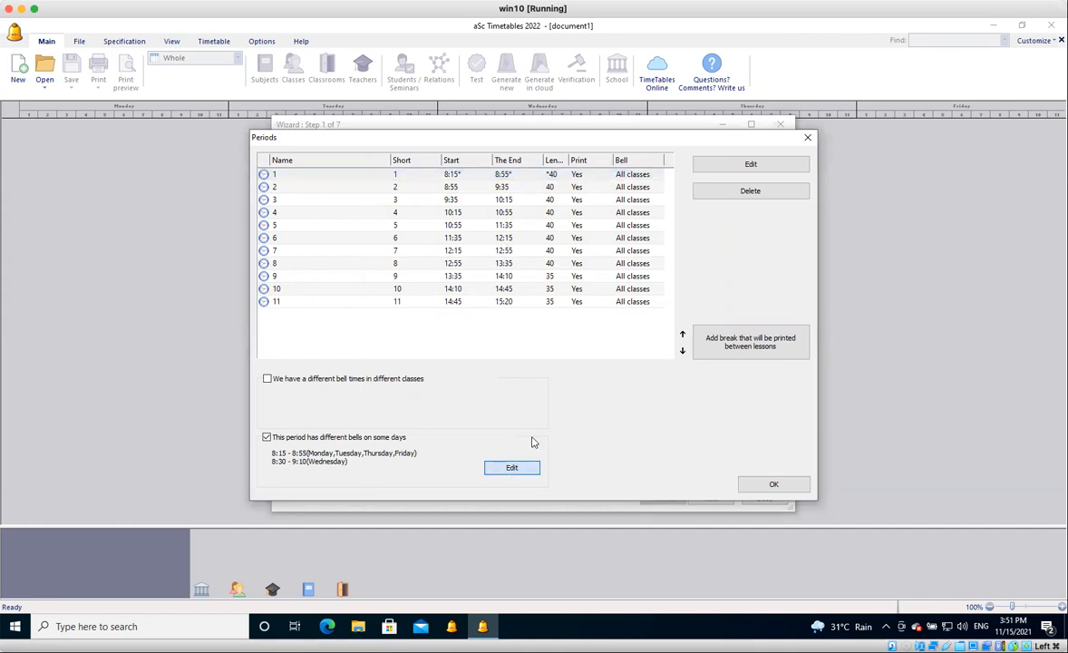
pyautogui.click(480, 316)
pyautogui.write('08')
pyautogui.press('Tab')
pyautogui.write('30')
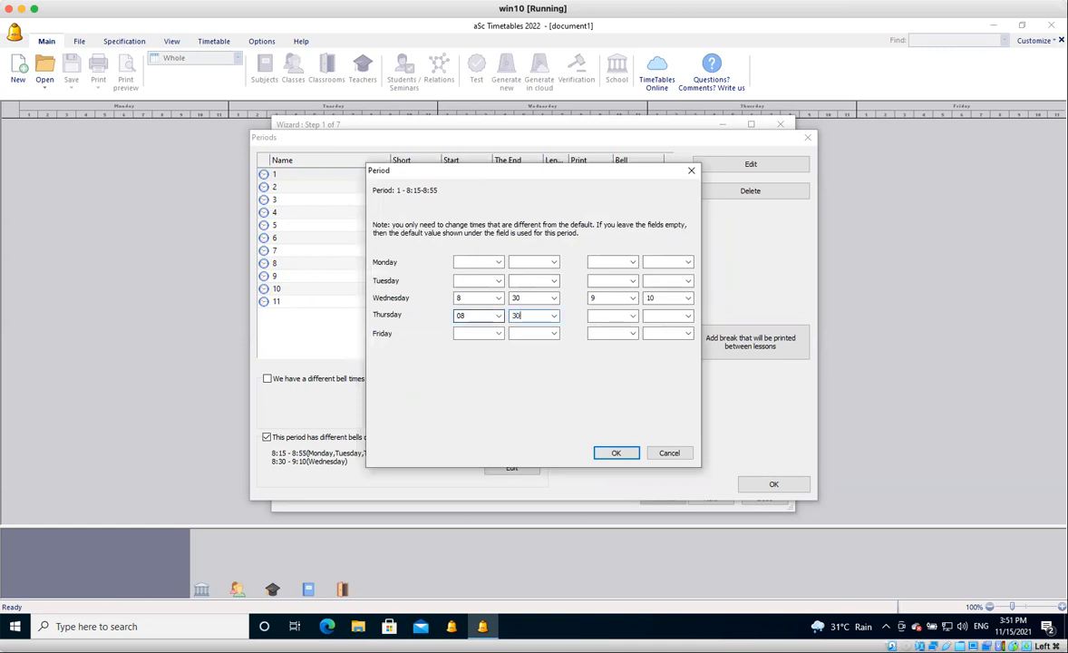
pyautogui.press('Tab')
pyautogui.write('09')
pyautogui.press('Tab')
pyautogui.write('10')
pyautogui.click(619, 456)
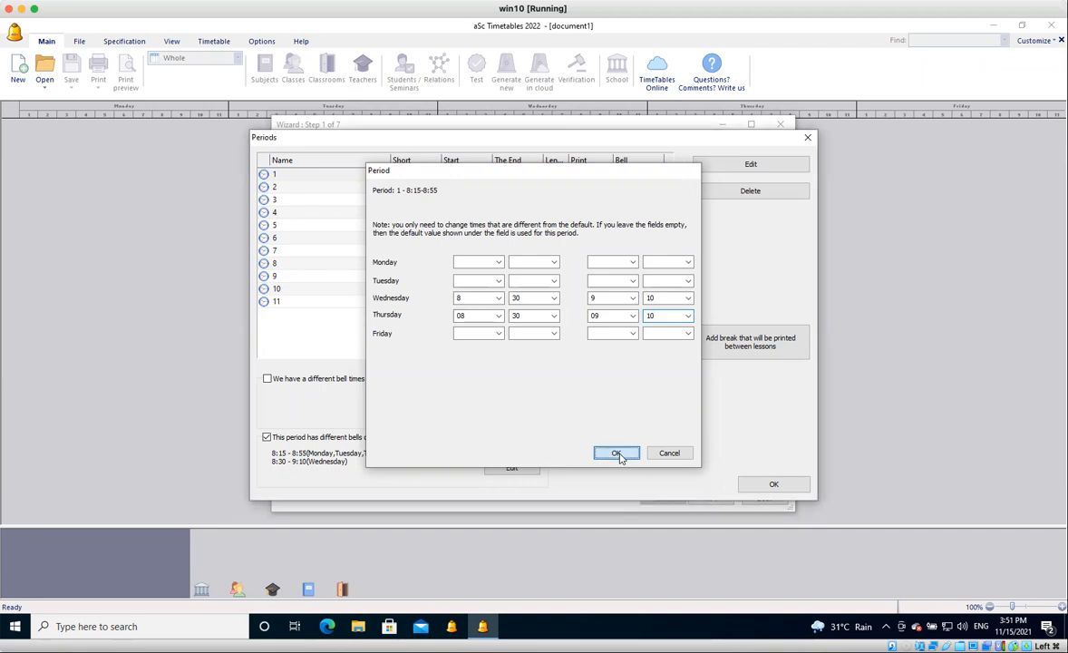
# Enable different bells on some days for period 2 and set its Wednesday bell to 9:10–9:50.
pyautogui.click(485, 188)
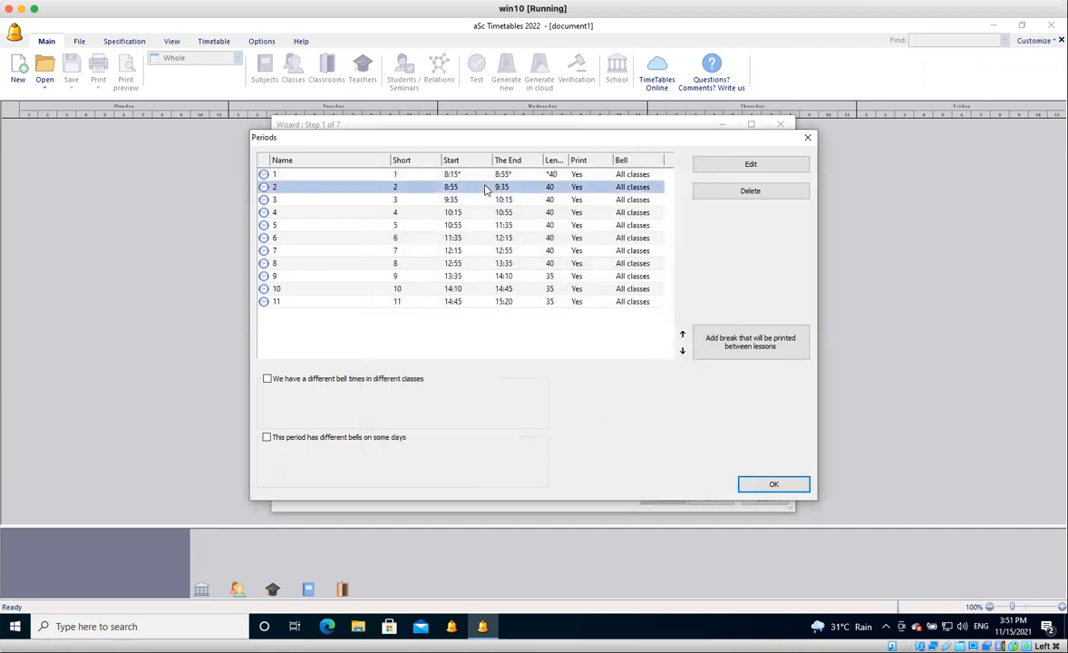
pyautogui.click(268, 437)
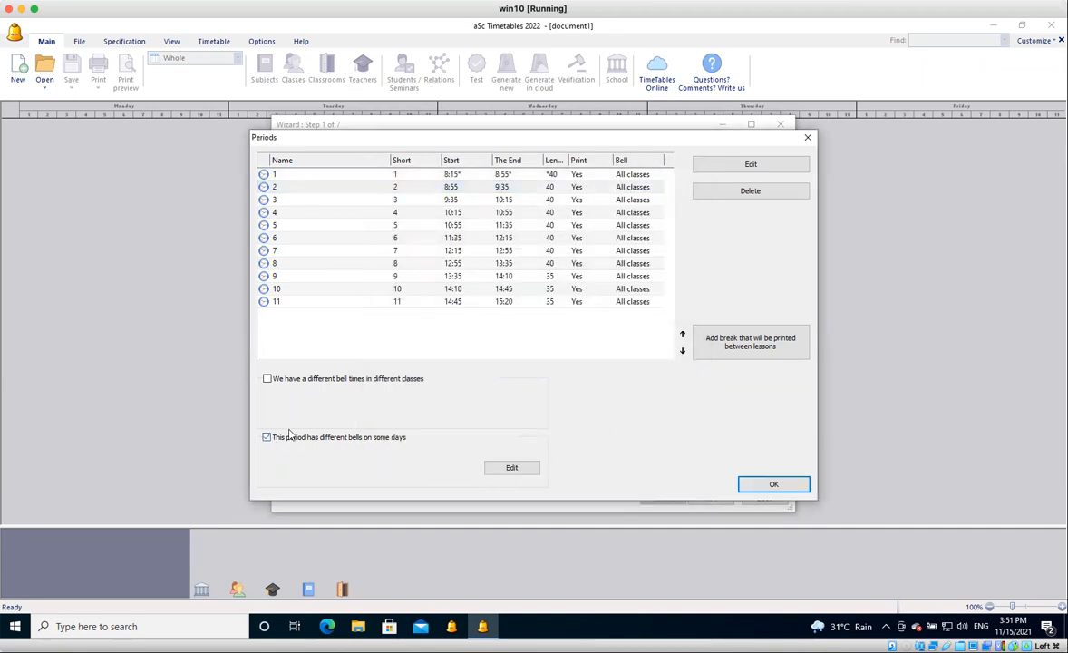
pyautogui.click(512, 470)
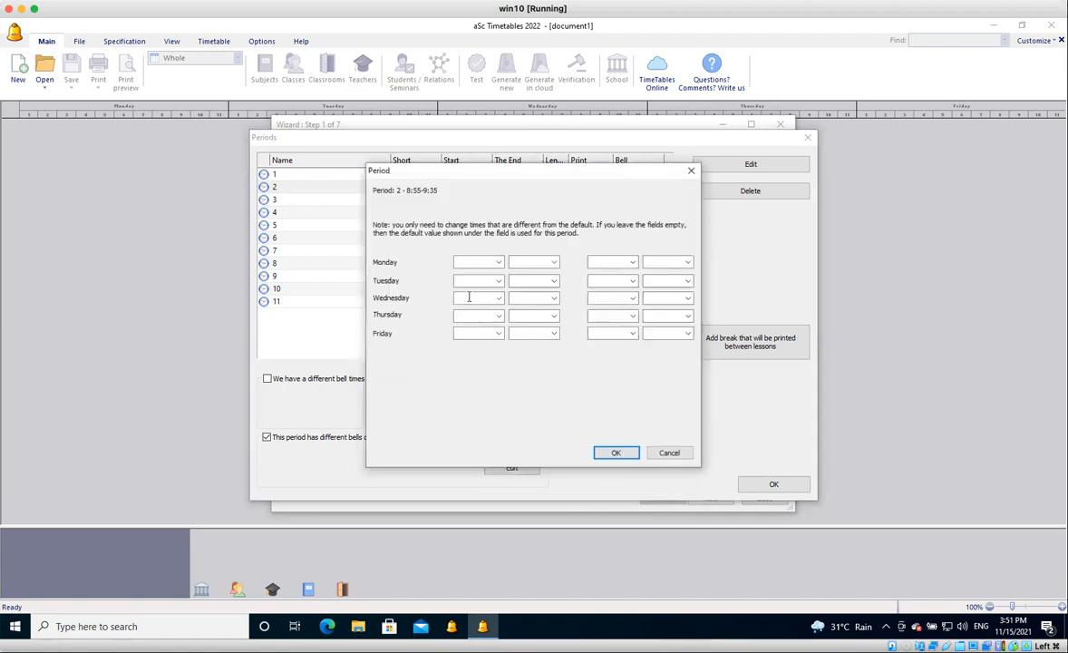
pyautogui.write('09')
pyautogui.press('Tab')
pyautogui.write('10')
pyautogui.press('Tab')
pyautogui.write('09')
pyautogui.press('Tab')
pyautogui.write('50')
# Set the Thursday bell of period 2 to start at 9:10 and end at 9:50.
pyautogui.press('Tab')
pyautogui.write('09')
pyautogui.press('Tab')
pyautogui.write('10')
pyautogui.press('Tab')
pyautogui.write('09')
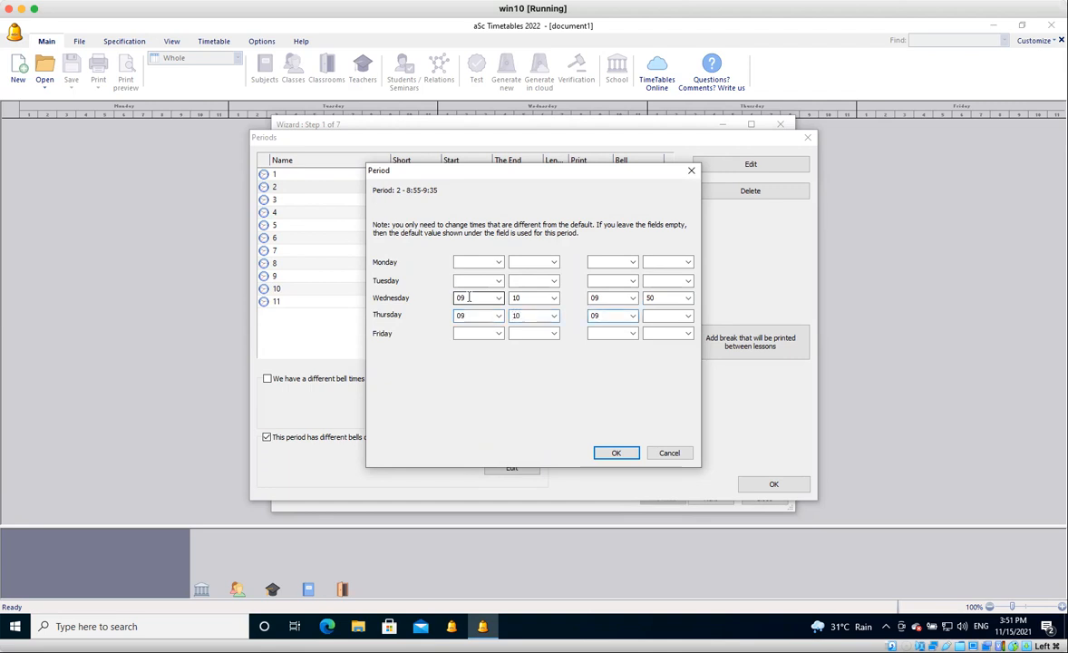
pyautogui.write('50')
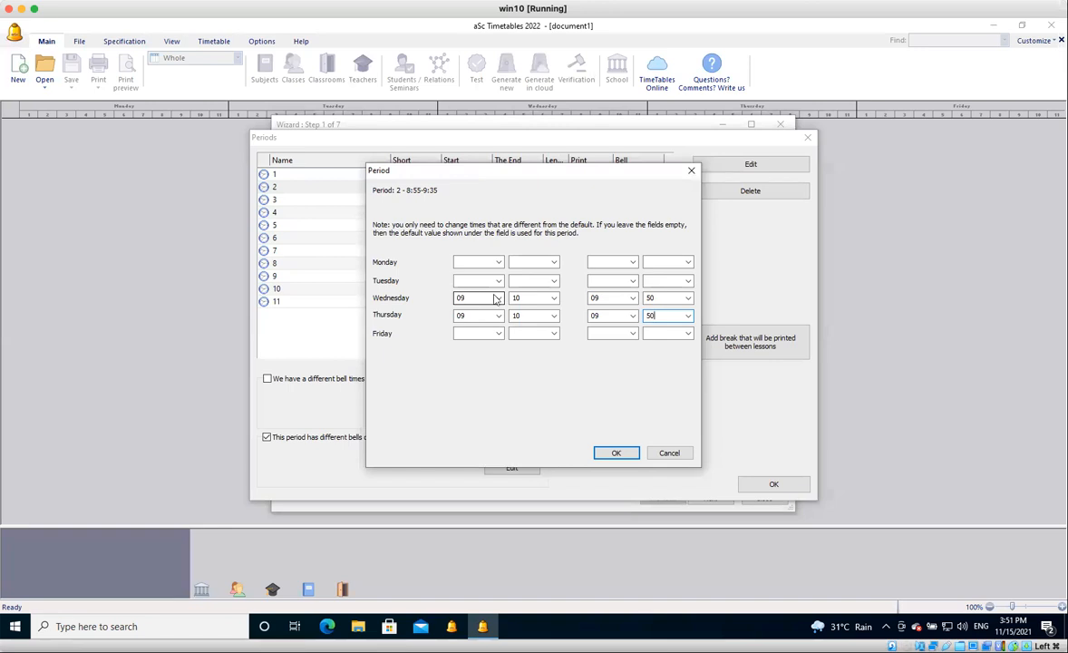
pyautogui.click(617, 454)
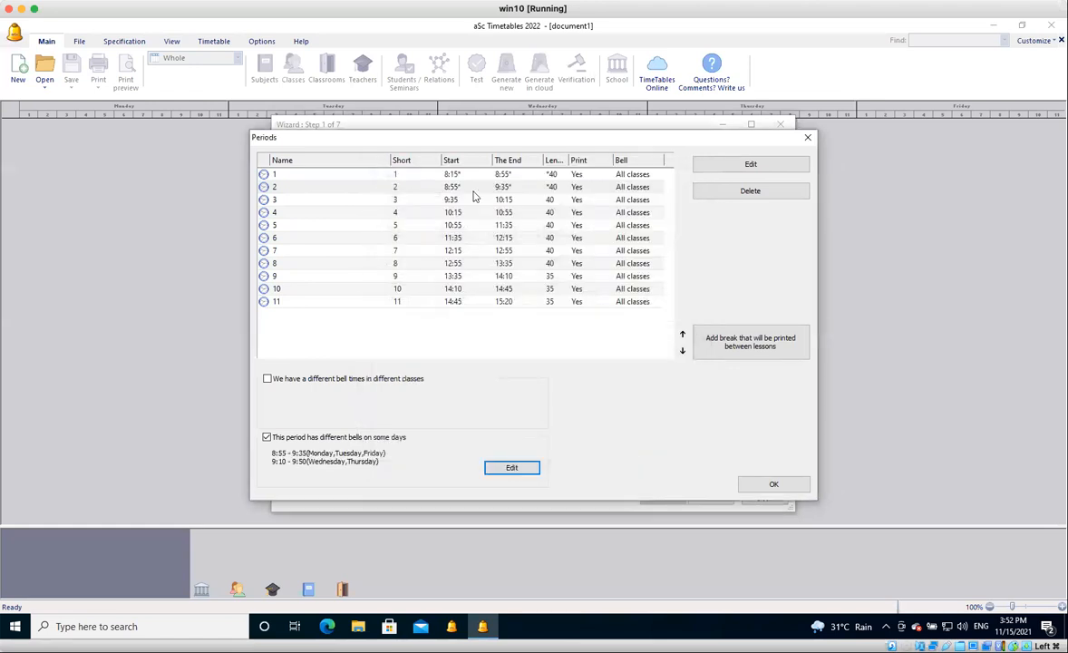
# Enable different bells on some days for period 3 and set both Wednesday and Thursday to 9:50–10:30.
pyautogui.click(437, 199)
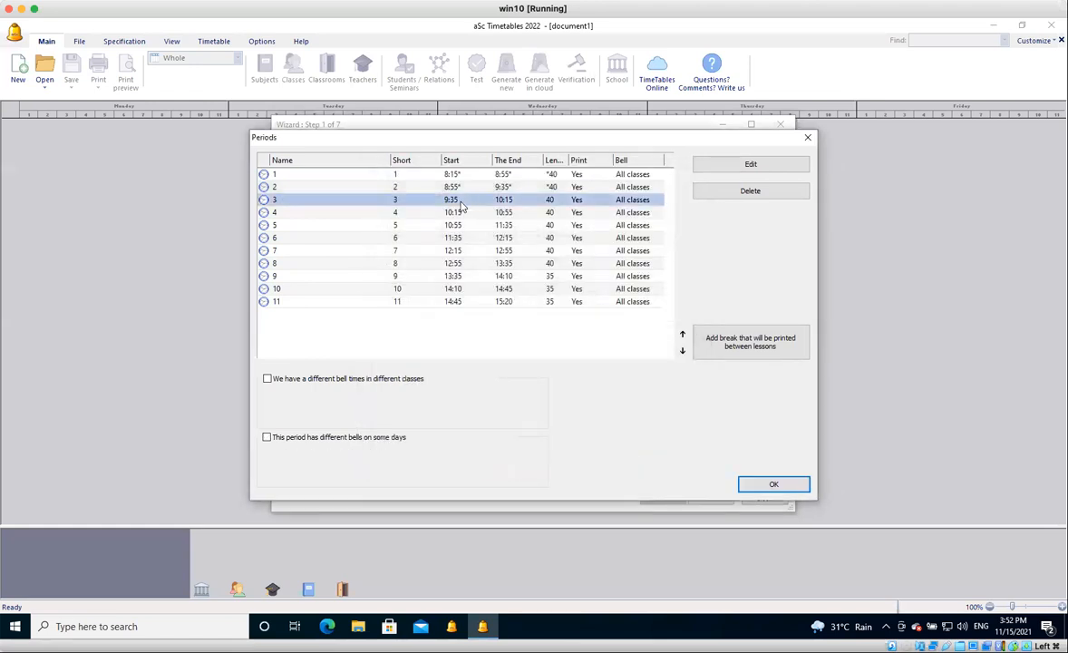
pyautogui.click(268, 438)
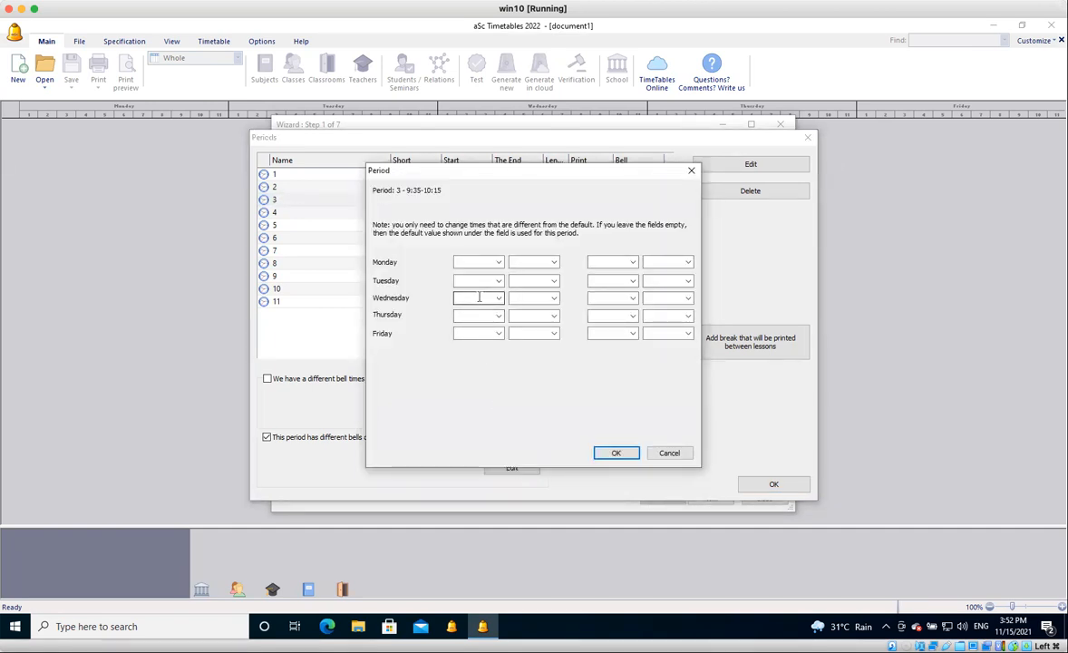
pyautogui.click(479, 303)
pyautogui.write('0950103009501030')
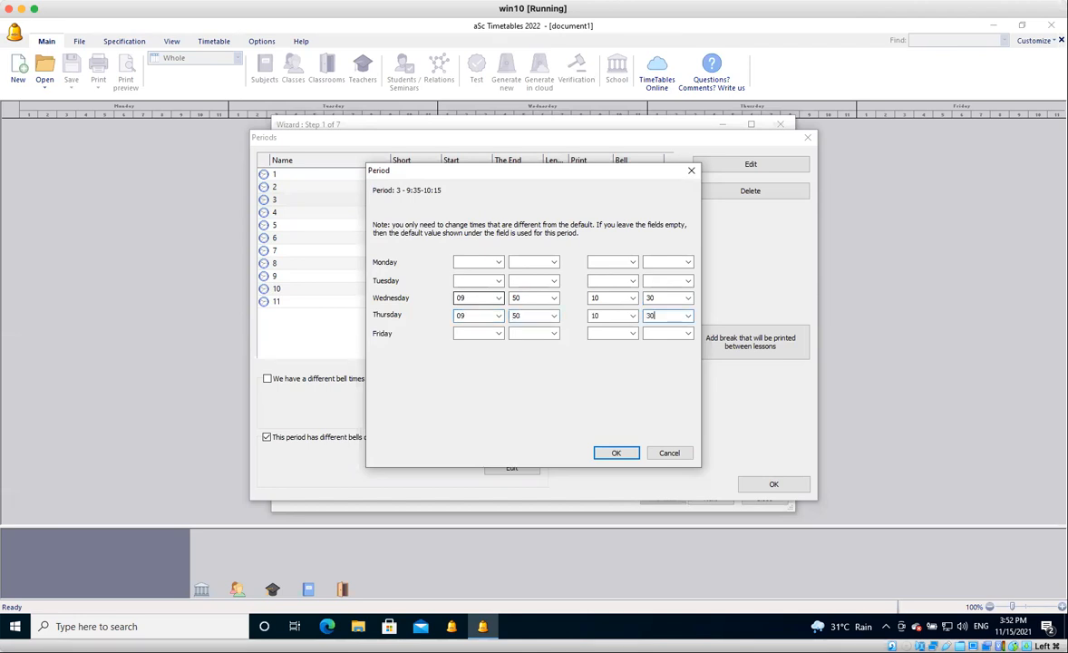
pyautogui.click(497, 299)
pyautogui.click(559, 303)
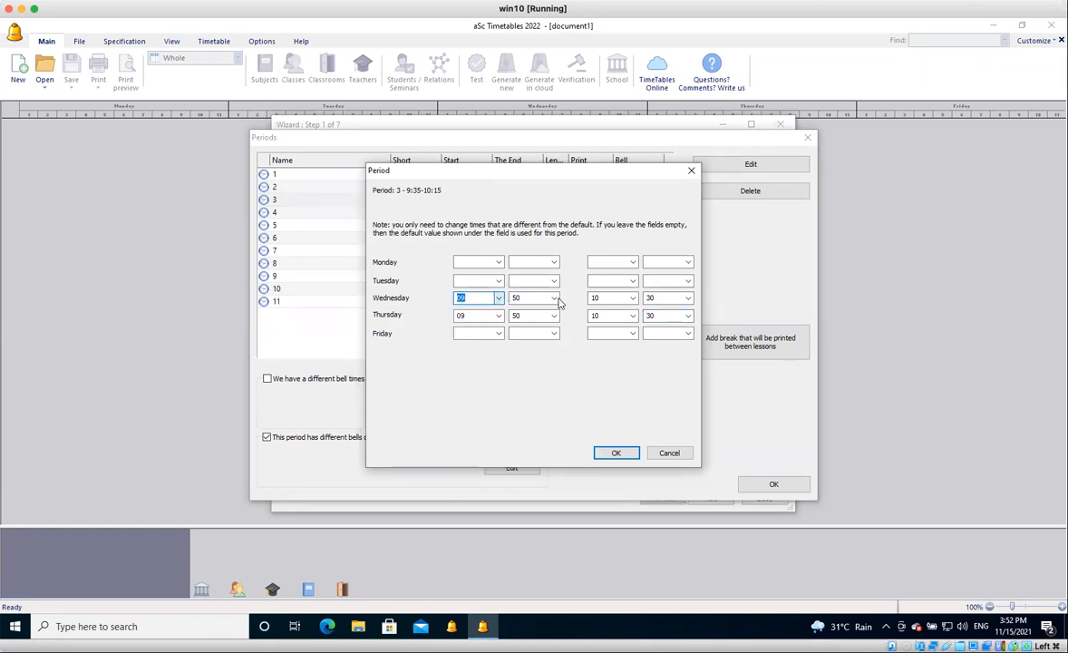
pyautogui.press('Tab')
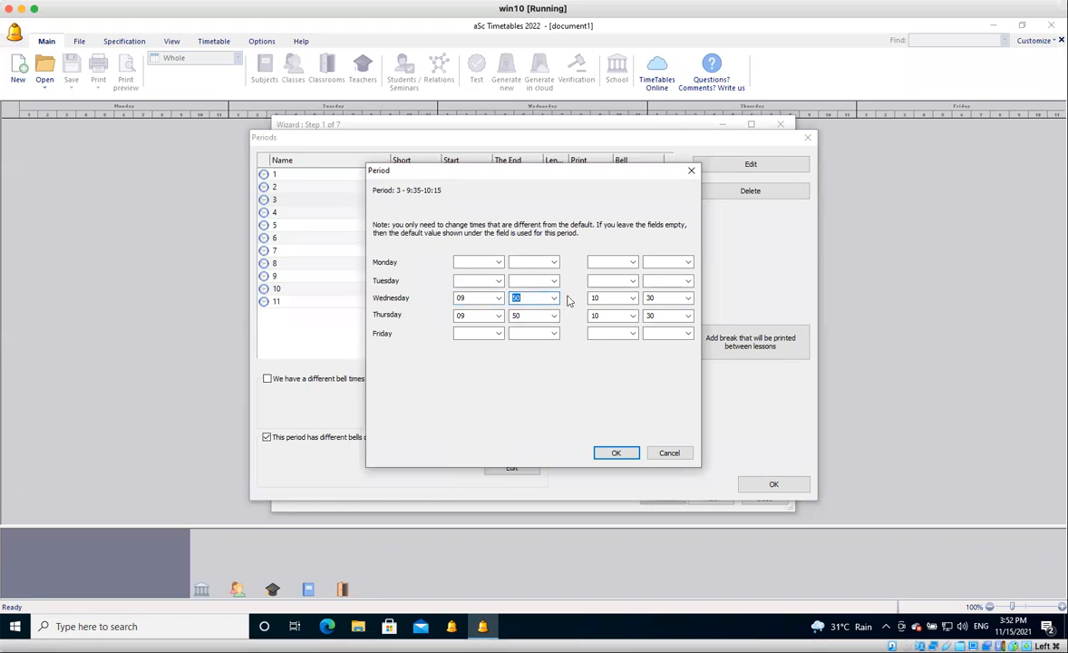
pyautogui.click(616, 454)
# Enable different bells on some days for period 4 and set both Wednesday and Thursday to 10:30–11:10.
pyautogui.click(458, 215)
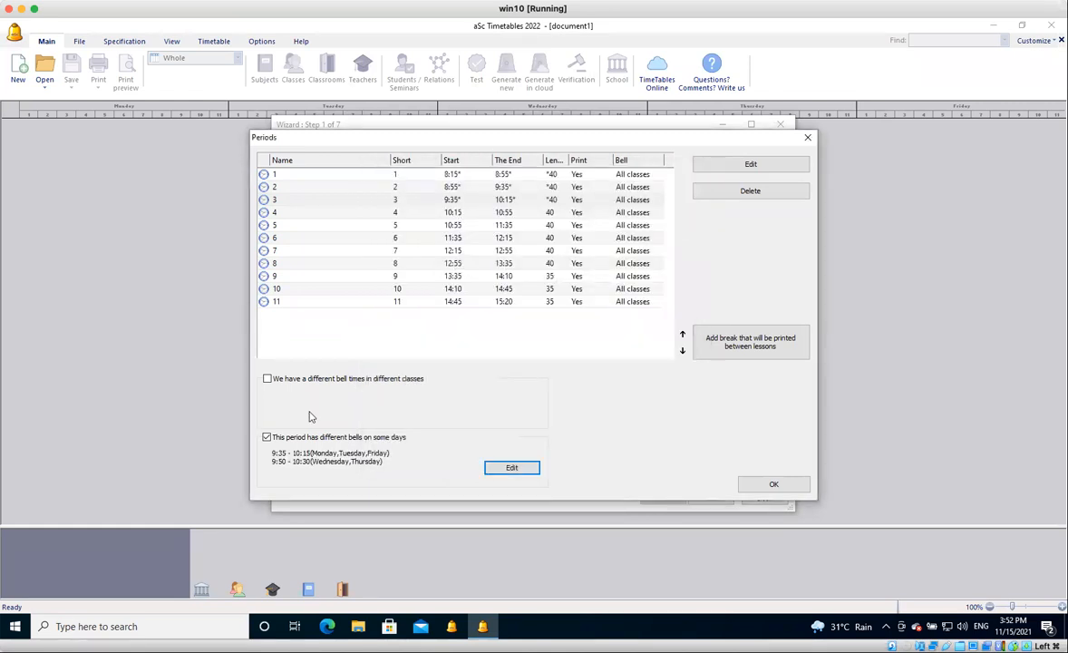
pyautogui.click(504, 470)
pyautogui.click(508, 468)
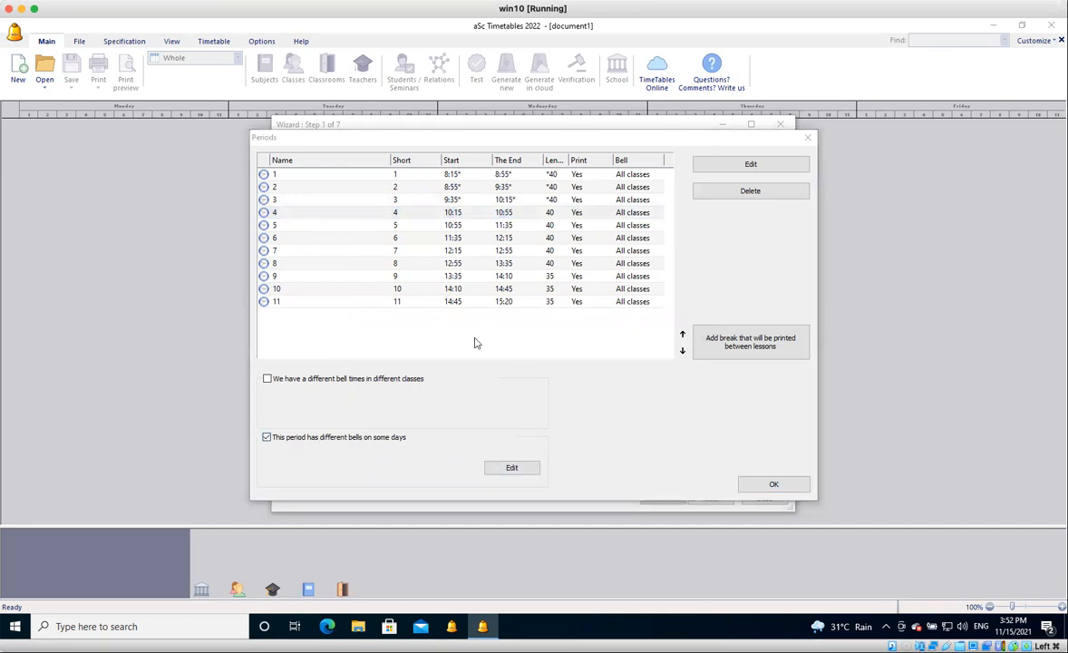
pyautogui.click(476, 299)
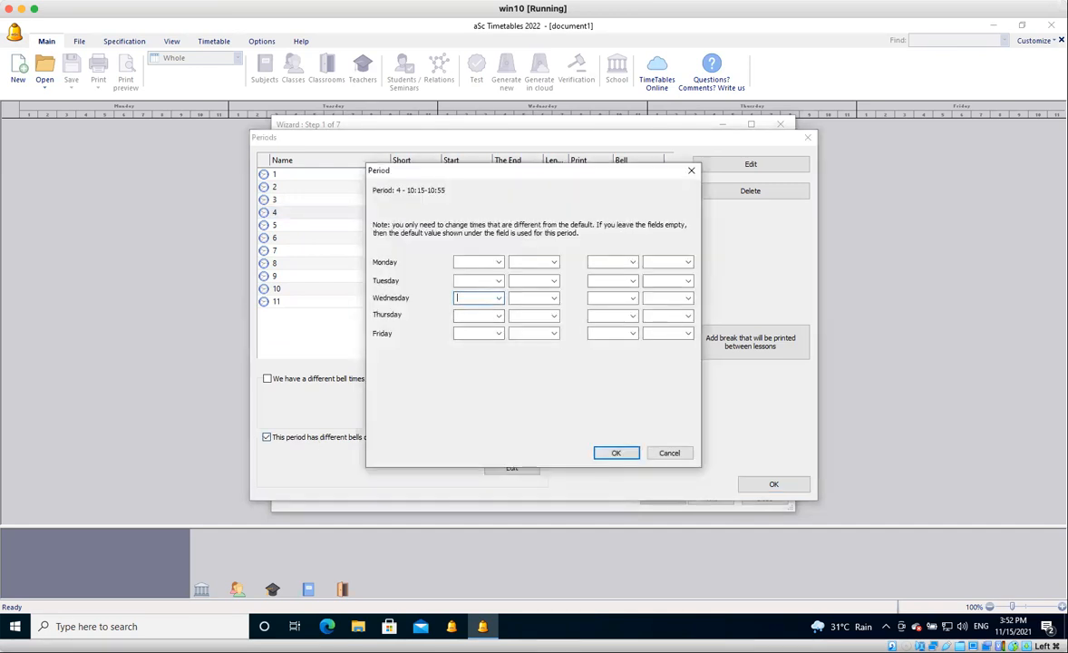
pyautogui.write('10301110')
pyautogui.write('103011')
pyautogui.write('10')
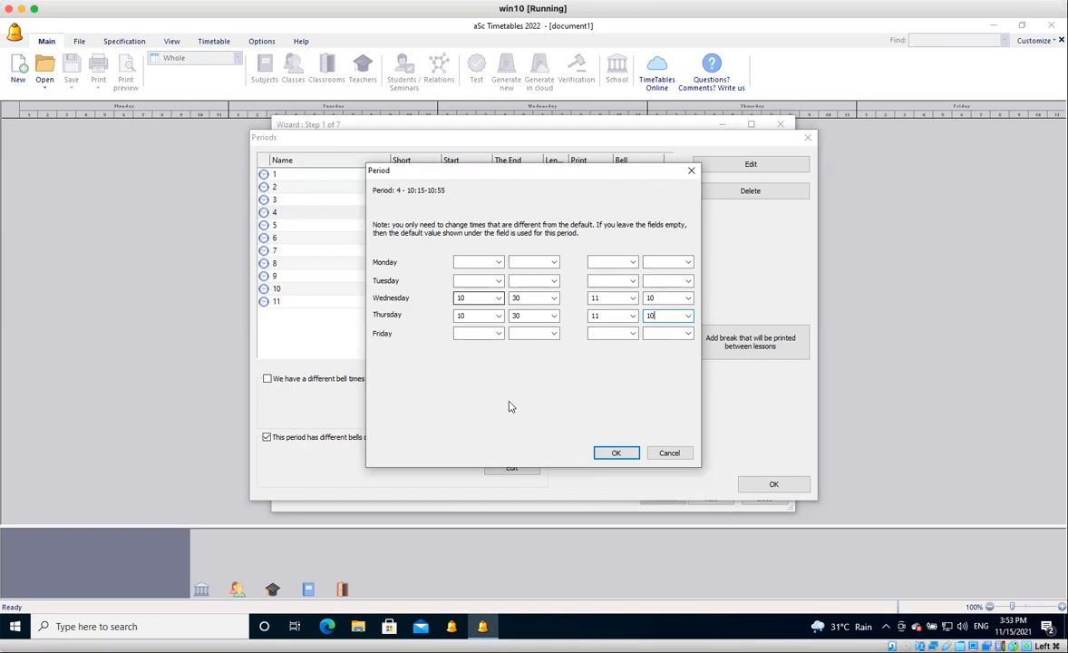
pyautogui.click(607, 453)
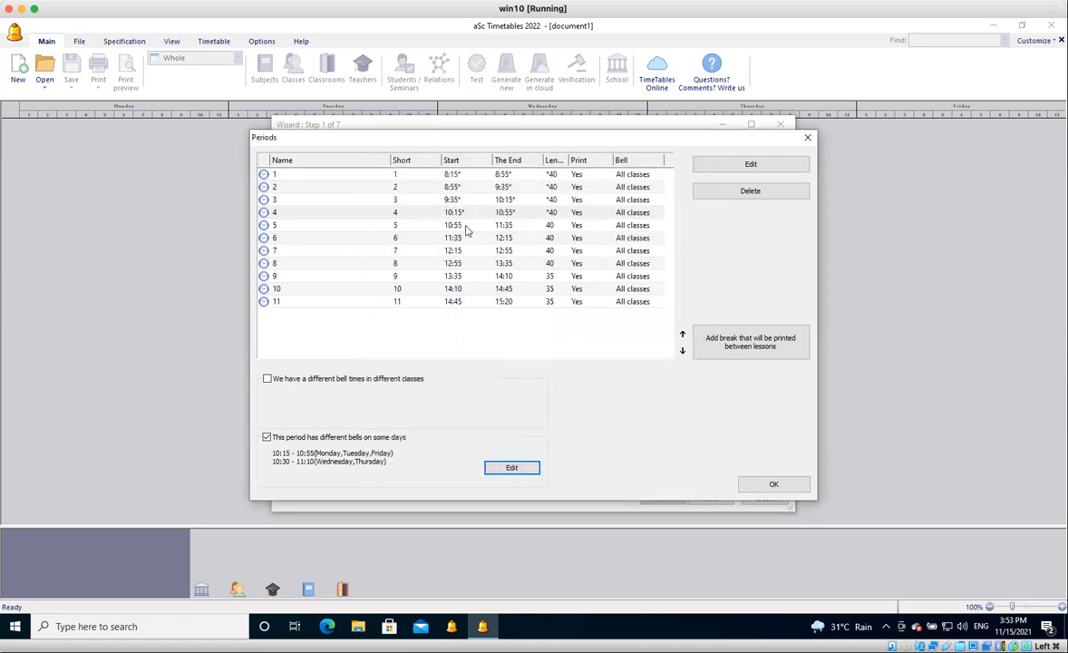
# Enable different bells on some days for period 5 and set its Wednesday bell to 11:10–11:50.
pyautogui.click(466, 227)
pyautogui.click(288, 440)
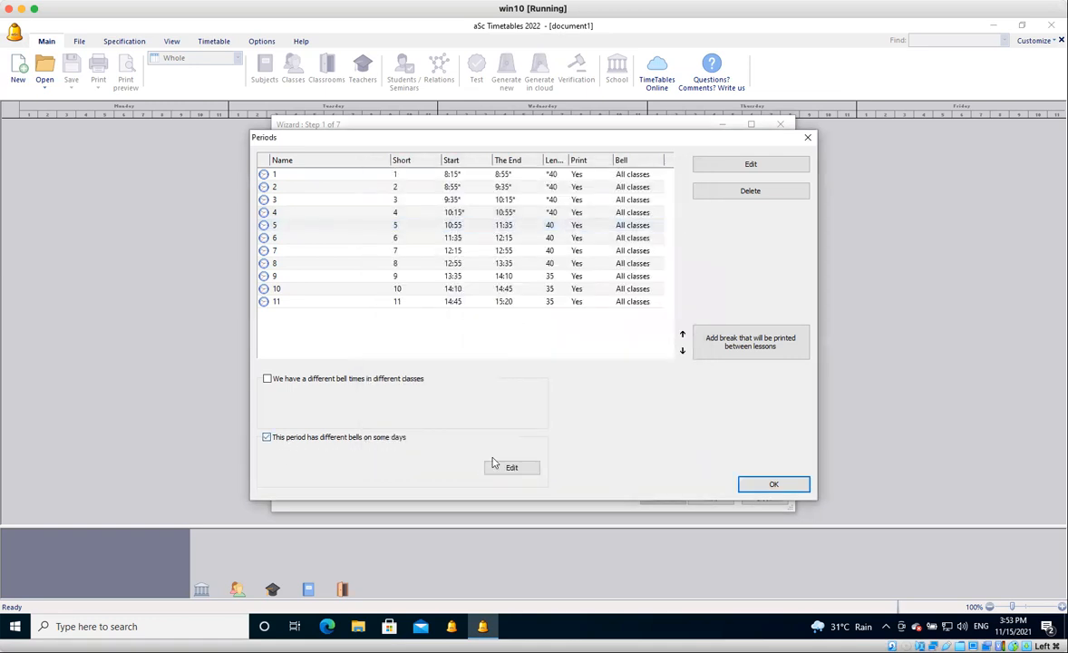
pyautogui.click(510, 468)
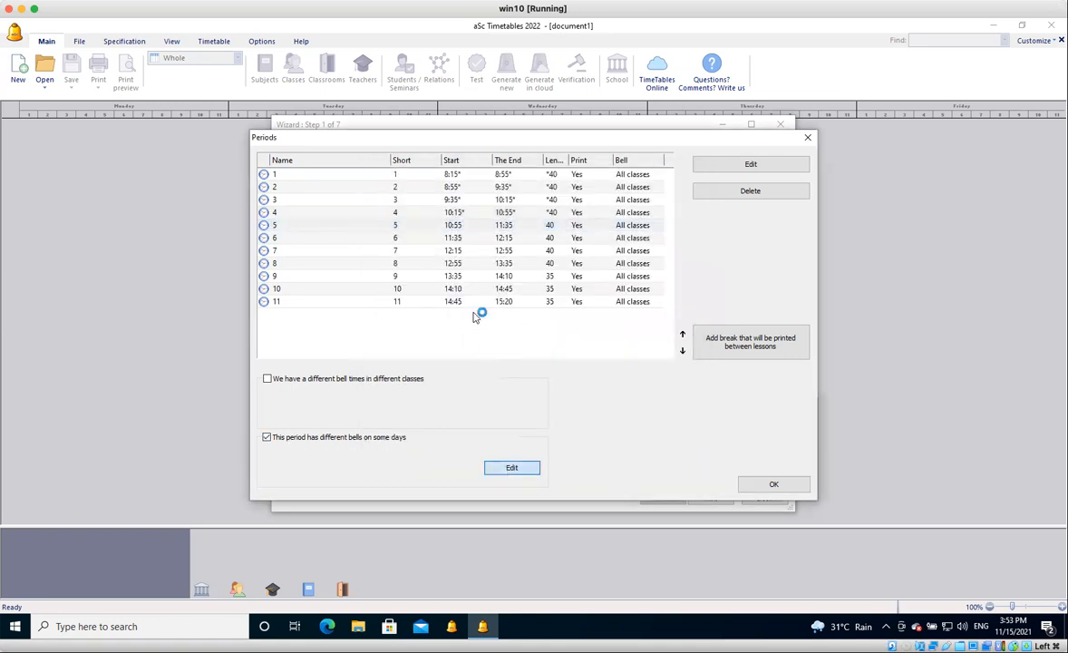
pyautogui.click(473, 298)
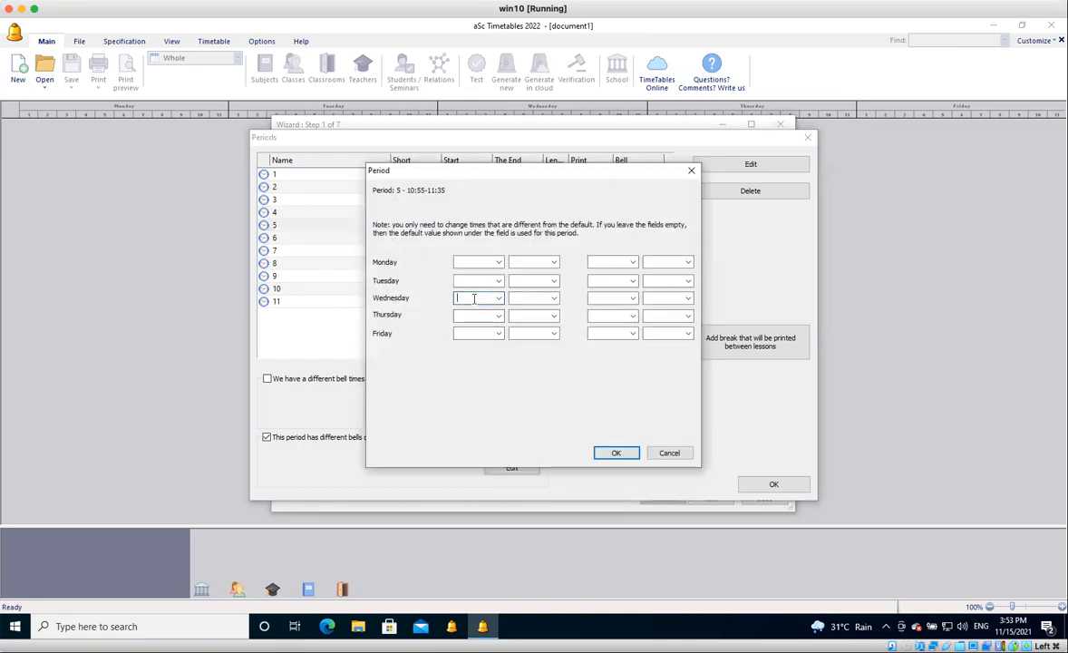
pyautogui.write('11')
pyautogui.press('Tab')
pyautogui.write('10')
pyautogui.press('Tab')
pyautogui.write('11')
pyautogui.press('Tab')
pyautogui.write('5')
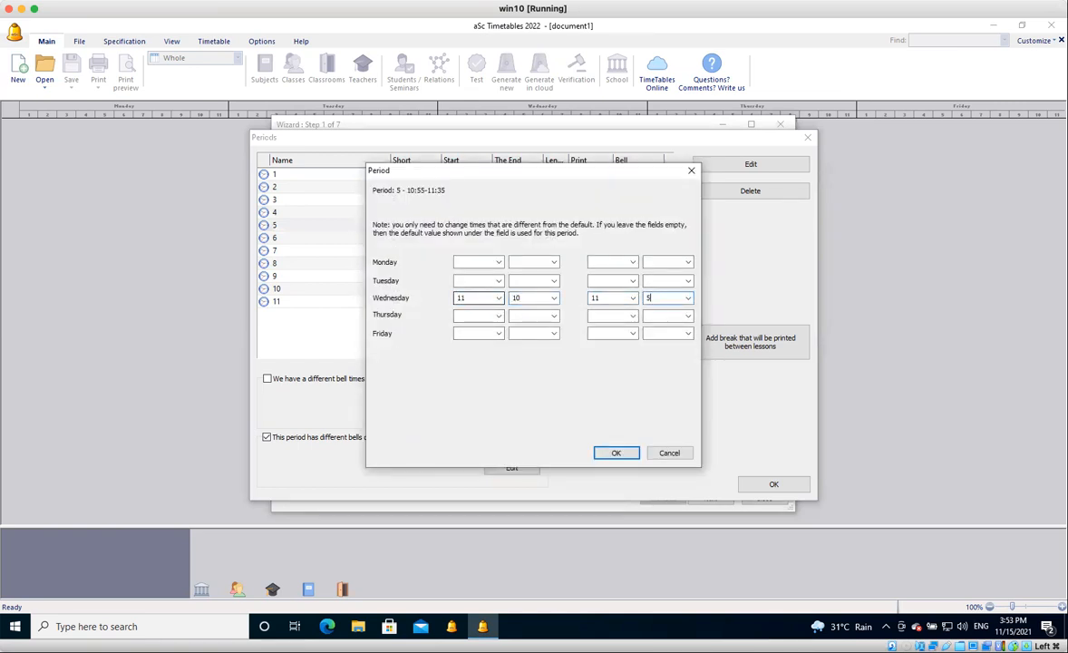
pyautogui.write('0')
# Set the Thursday bell of period 5 to start at 11:10 and end at 11:50.
pyautogui.press('Tab')
pyautogui.write('11')
pyautogui.press('Tab')
pyautogui.write('10')
pyautogui.press('Tab')
pyautogui.write('11')
pyautogui.press('Tab')
pyautogui.write('50')
pyautogui.press('Return')
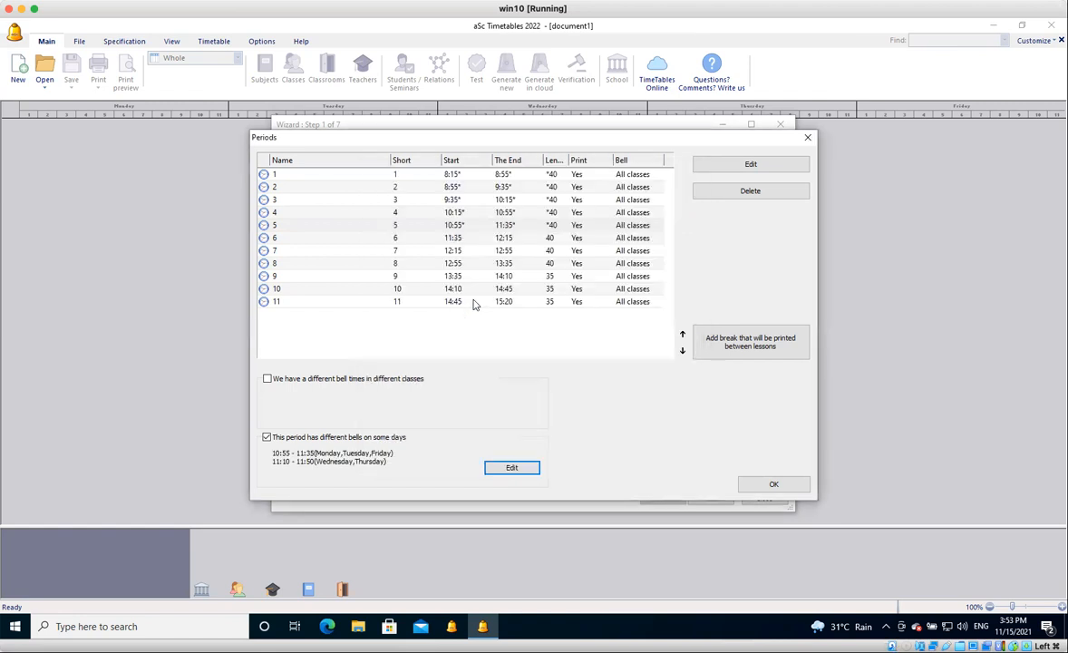
pyautogui.click(512, 468)
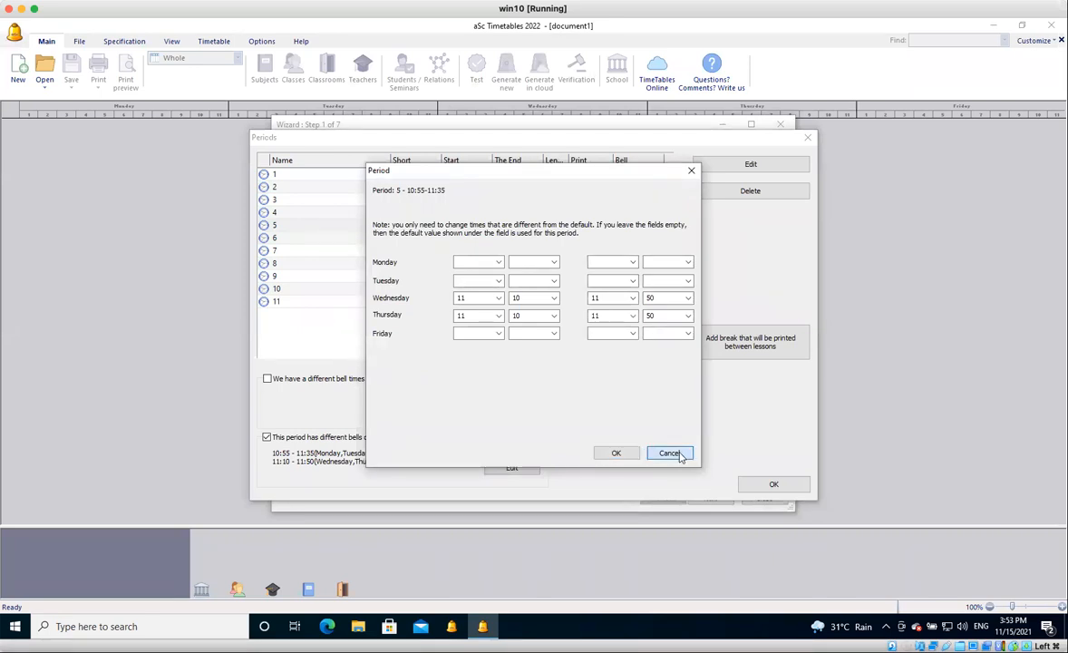
pyautogui.click(669, 454)
pyautogui.click(472, 238)
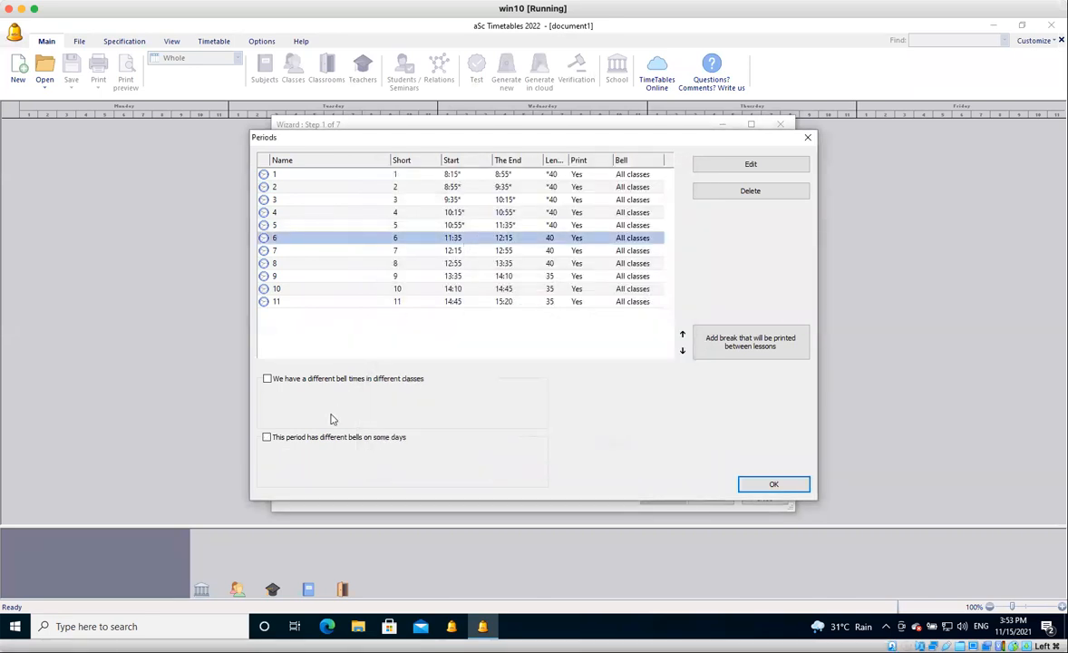
pyautogui.click(319, 444)
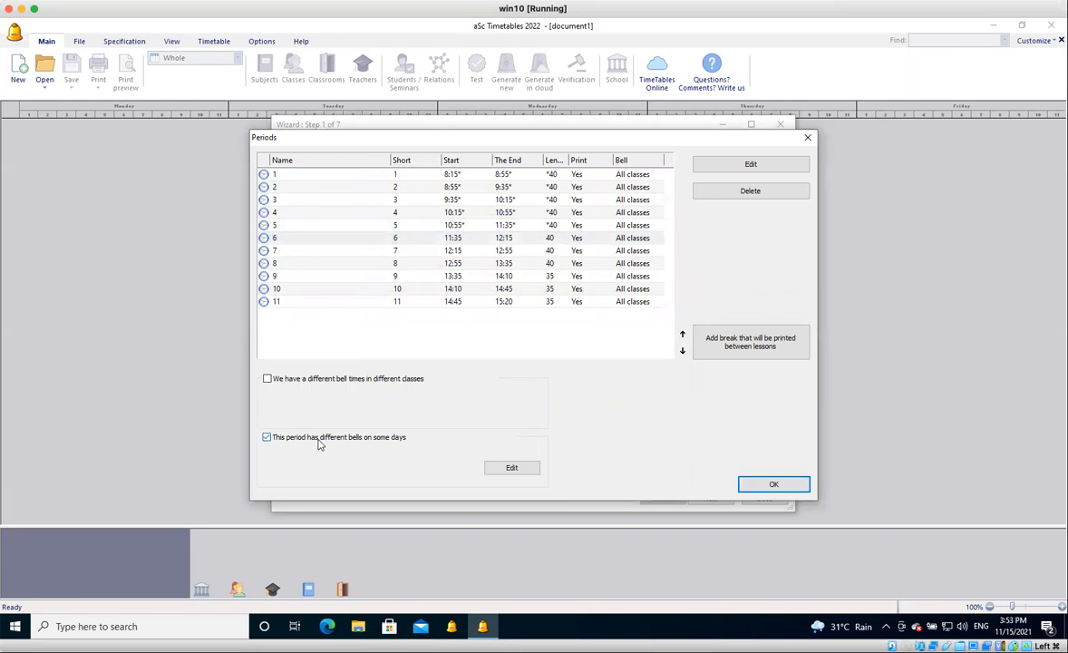
pyautogui.click(498, 471)
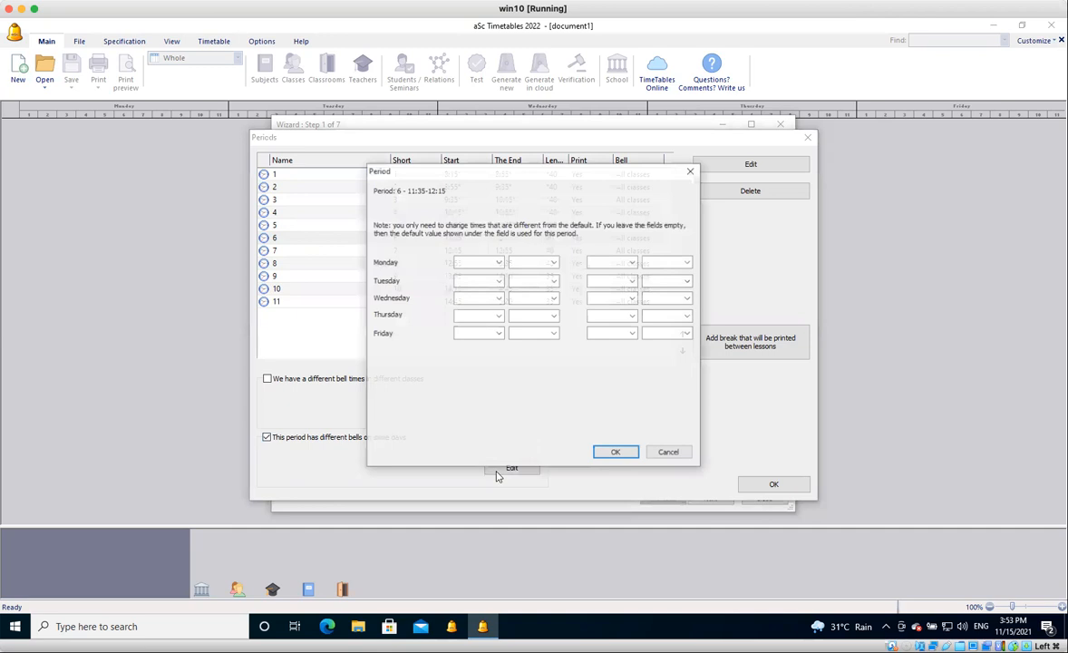
pyautogui.click(473, 298)
pyautogui.write('11')
pyautogui.press('Tab')
pyautogui.write('50')
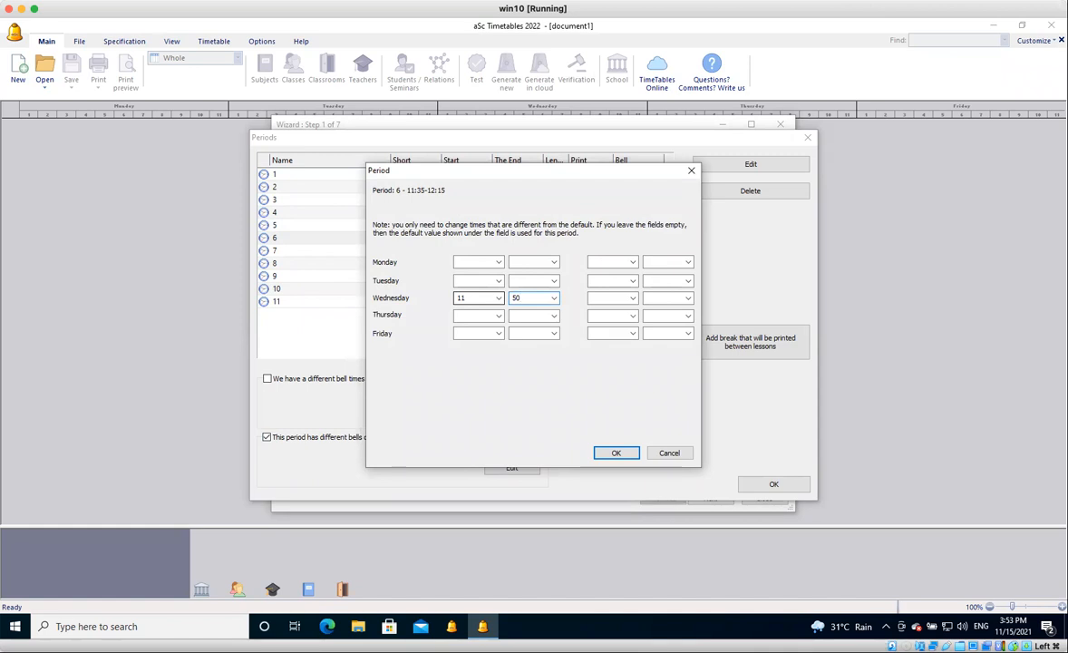
pyautogui.press('BackSpace')
pyautogui.click(694, 172)
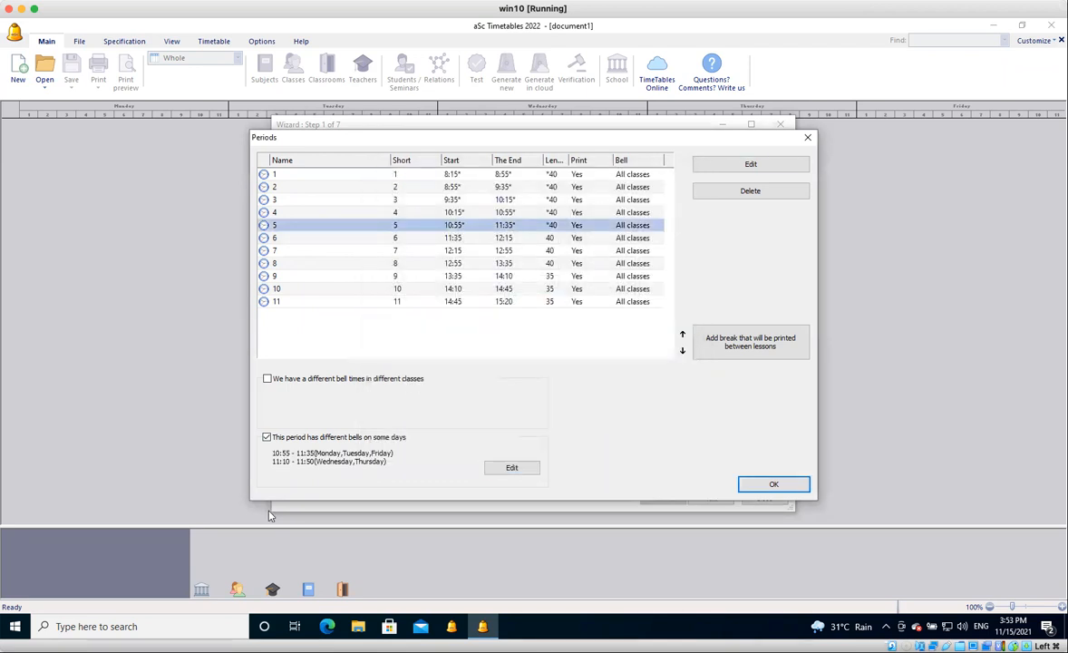
# Enable different bells on some days for period 6 and set its Wednesday bell to 11:50–12:25.
pyautogui.click(503, 239)
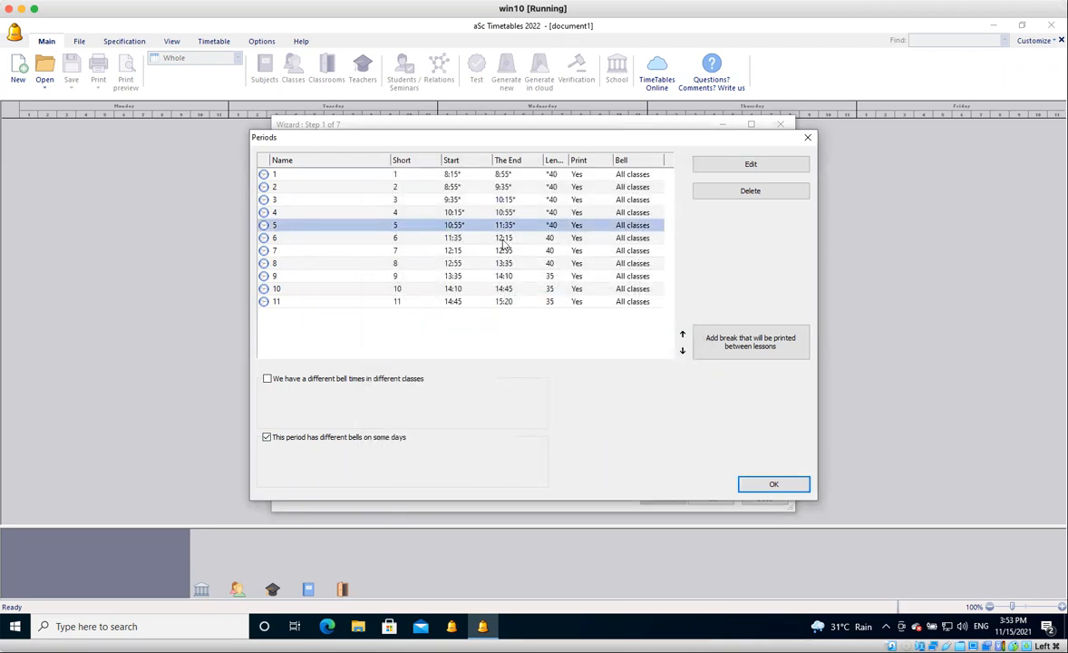
pyautogui.click(385, 439)
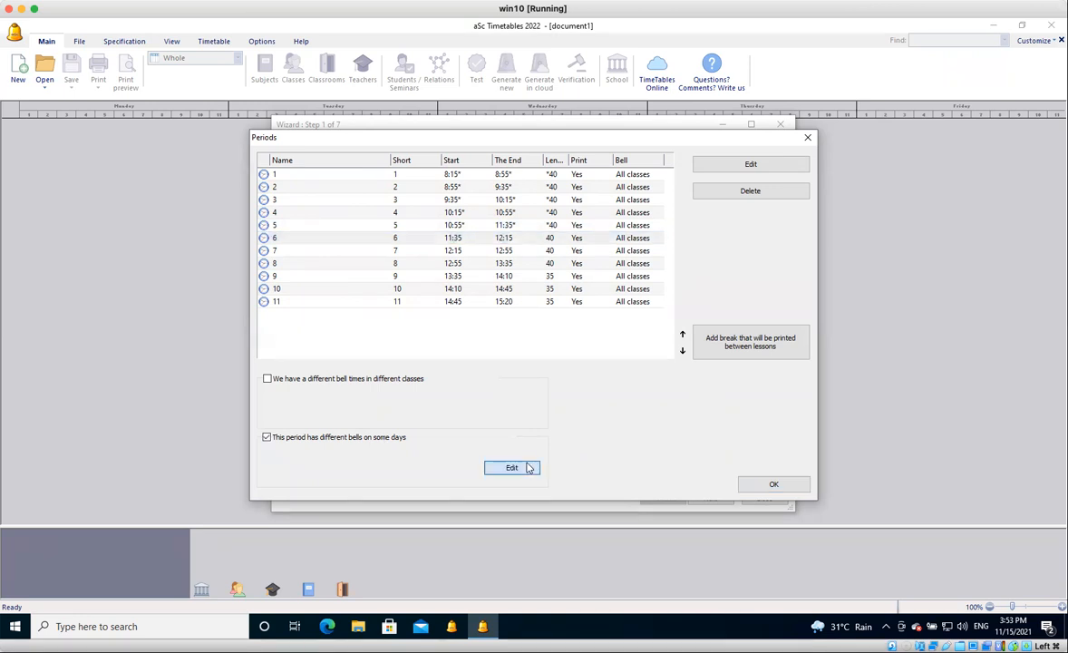
pyautogui.click(530, 468)
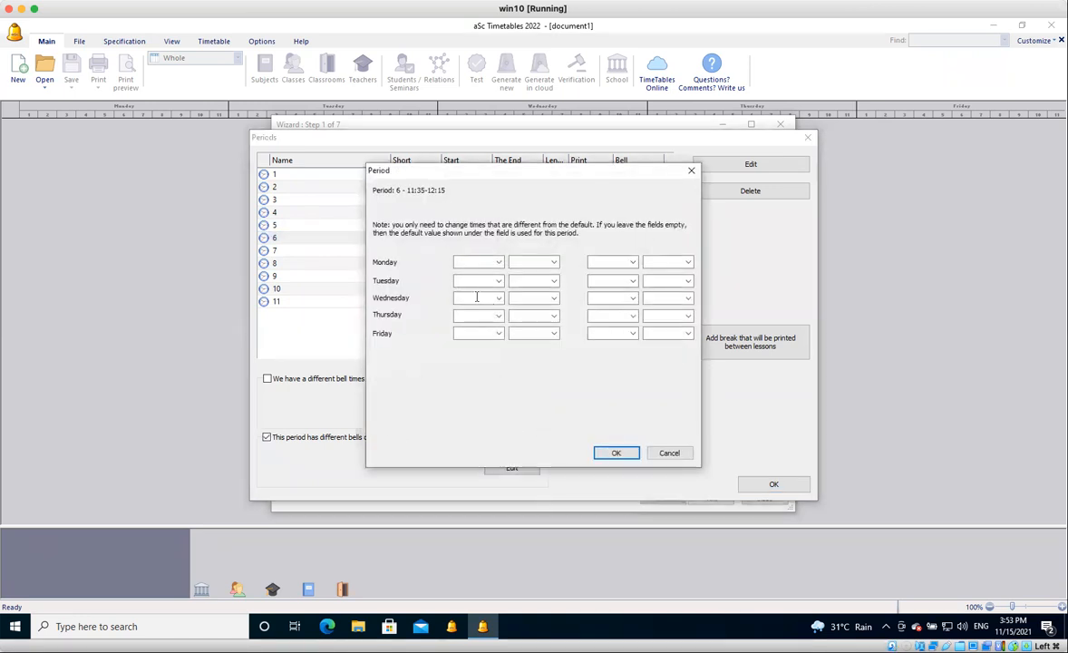
pyautogui.click(476, 297)
pyautogui.write('11')
pyautogui.press('Tab')
pyautogui.write('50')
pyautogui.press('Tab')
pyautogui.write('12')
pyautogui.press('Tab')
pyautogui.write('25')
# Set the Thursday bell of period 6 to start at 11:50 and end at 12:25.
pyautogui.press('Tab')
pyautogui.write('11')
pyautogui.press('Tab')
pyautogui.write('50')
pyautogui.press('Tab')
pyautogui.write('12')
pyautogui.press('Tab')
pyautogui.write('25')
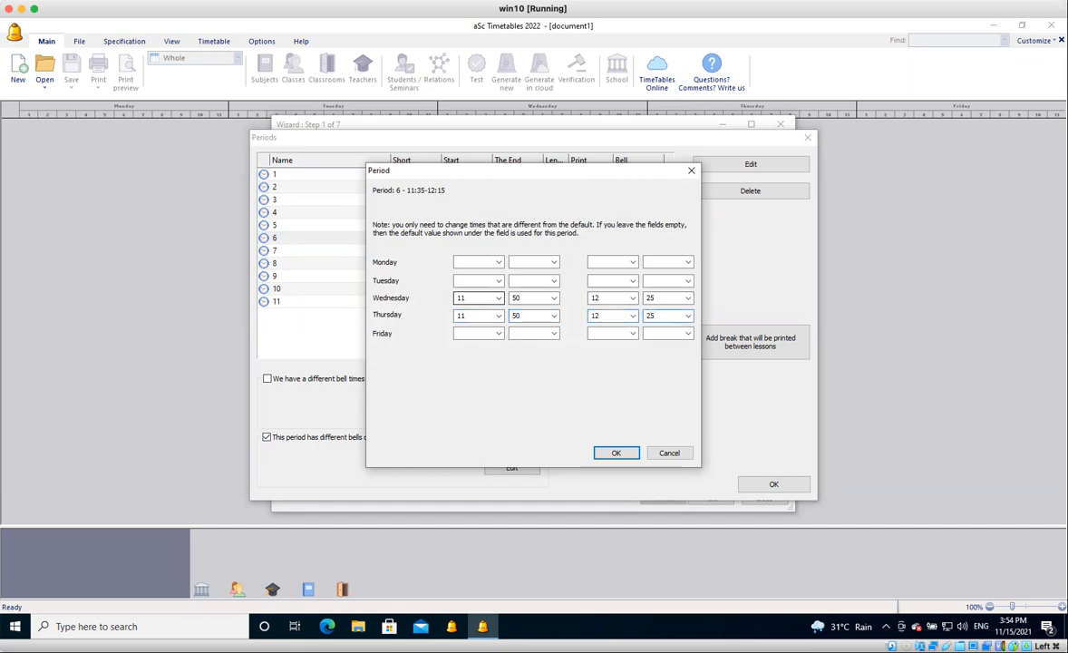
pyautogui.click(620, 456)
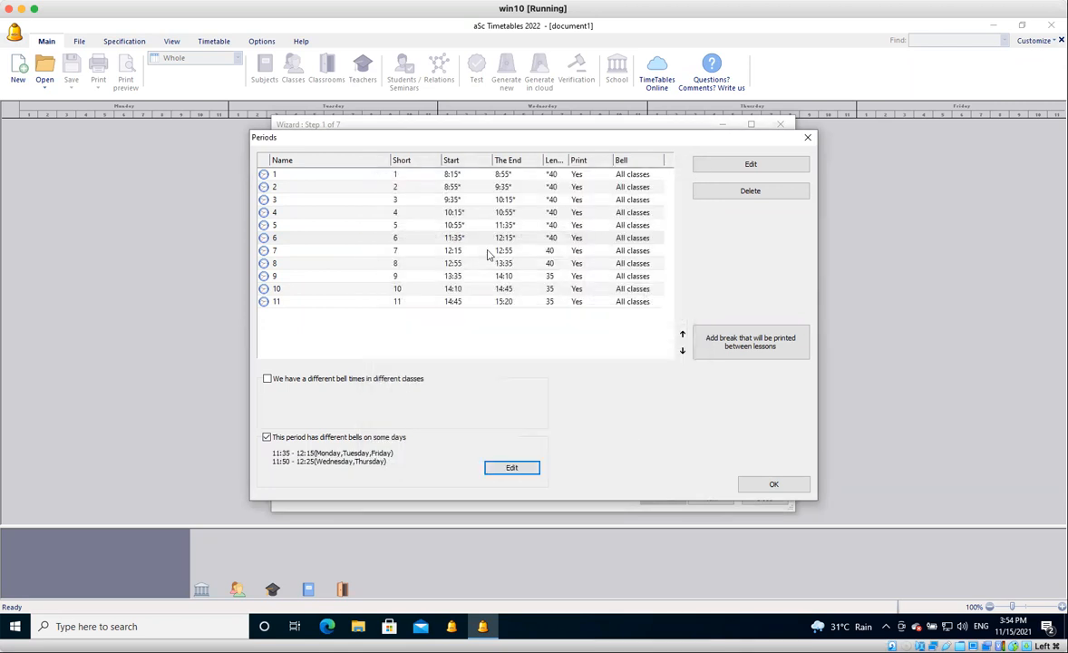
# Enable different bells on some days for period 7 and set its Wednesday bell to 12:25–13:00.
pyautogui.click(484, 253)
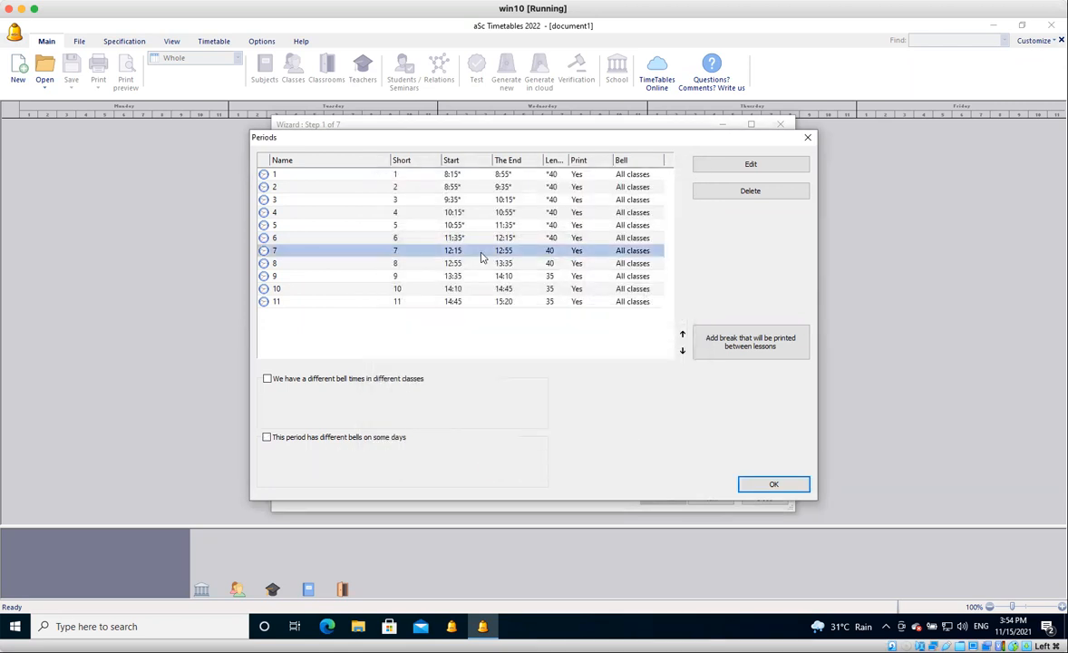
pyautogui.click(312, 441)
pyautogui.click(512, 469)
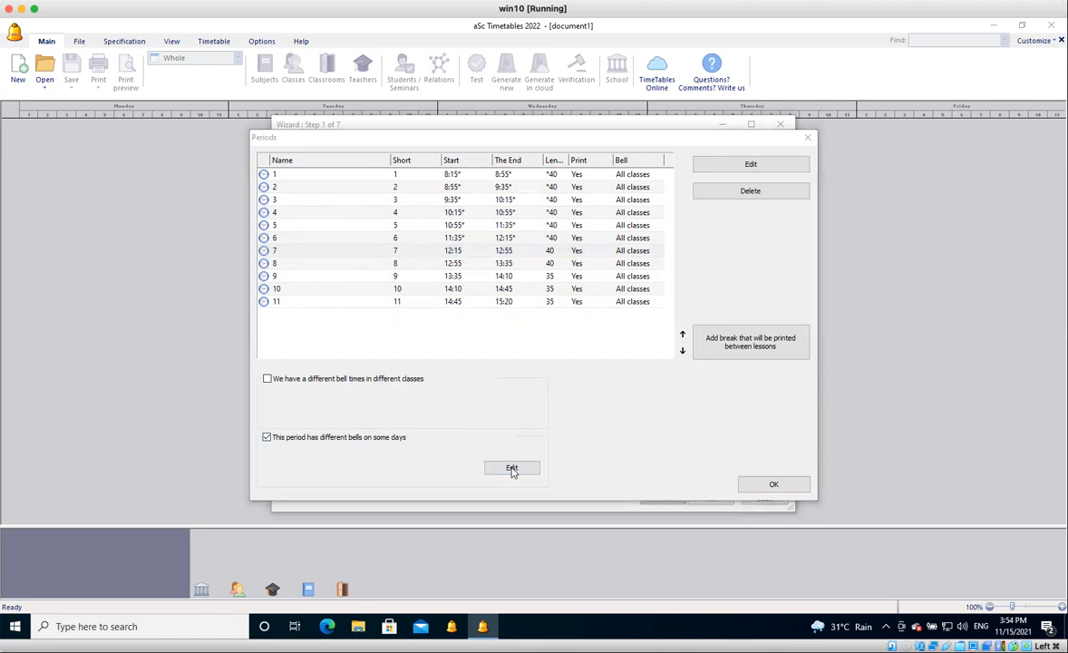
pyautogui.click(466, 298)
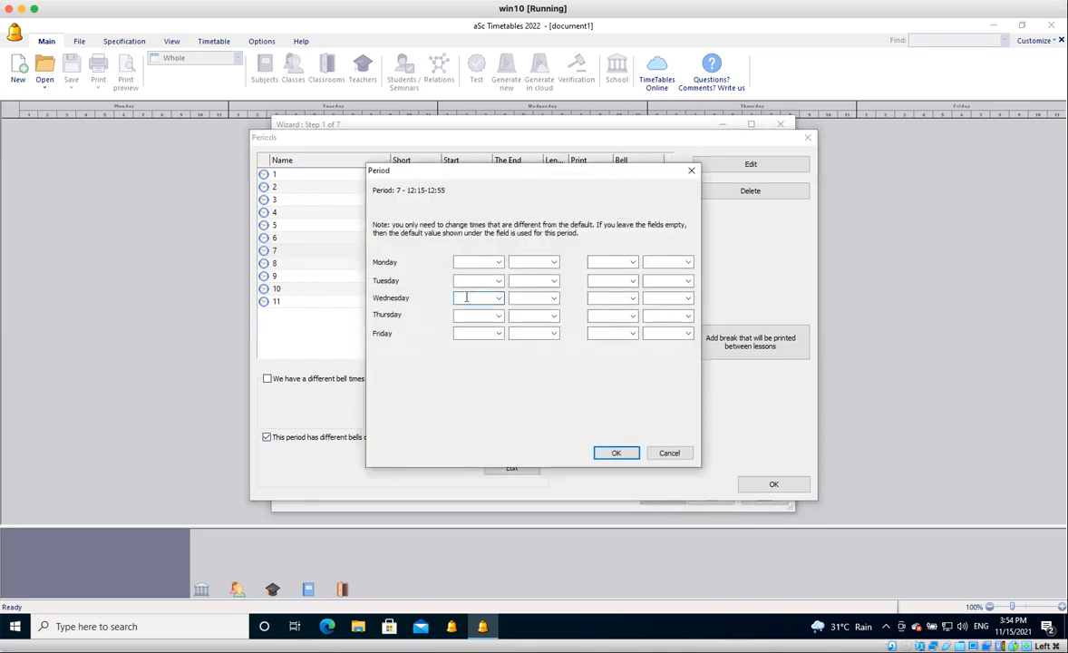
pyautogui.write('12')
pyautogui.press('Tab')
pyautogui.write('25')
pyautogui.press('Tab')
pyautogui.write('1')
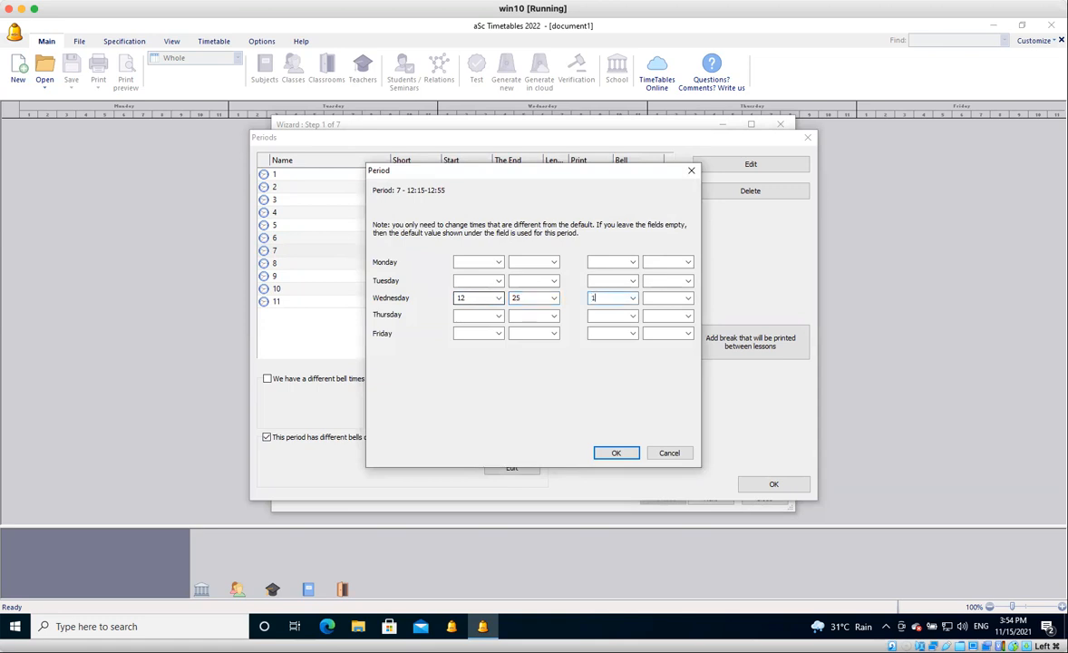
pyautogui.write('3')
pyautogui.press('Tab')
pyautogui.write('00')
pyautogui.press('Tab')
# Set the Thursday bell of period 7 to start at 12:25 and end at 13:00.
pyautogui.write('12')
pyautogui.press('Tab')
pyautogui.write('25')
pyautogui.press('Tab')
pyautogui.write('130')
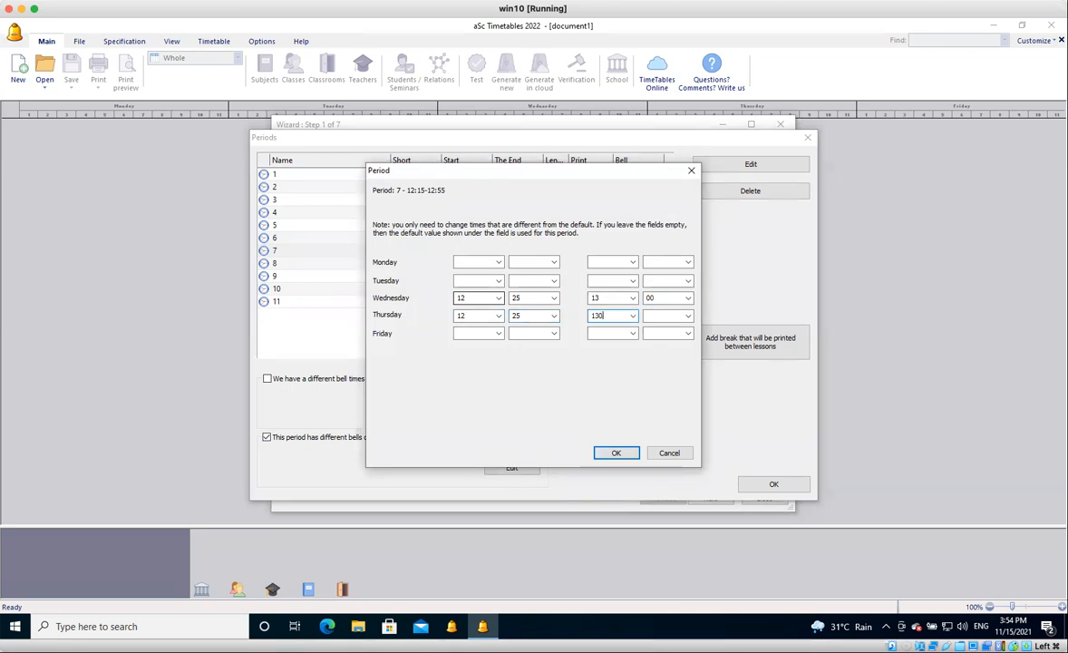
pyautogui.press('Return')
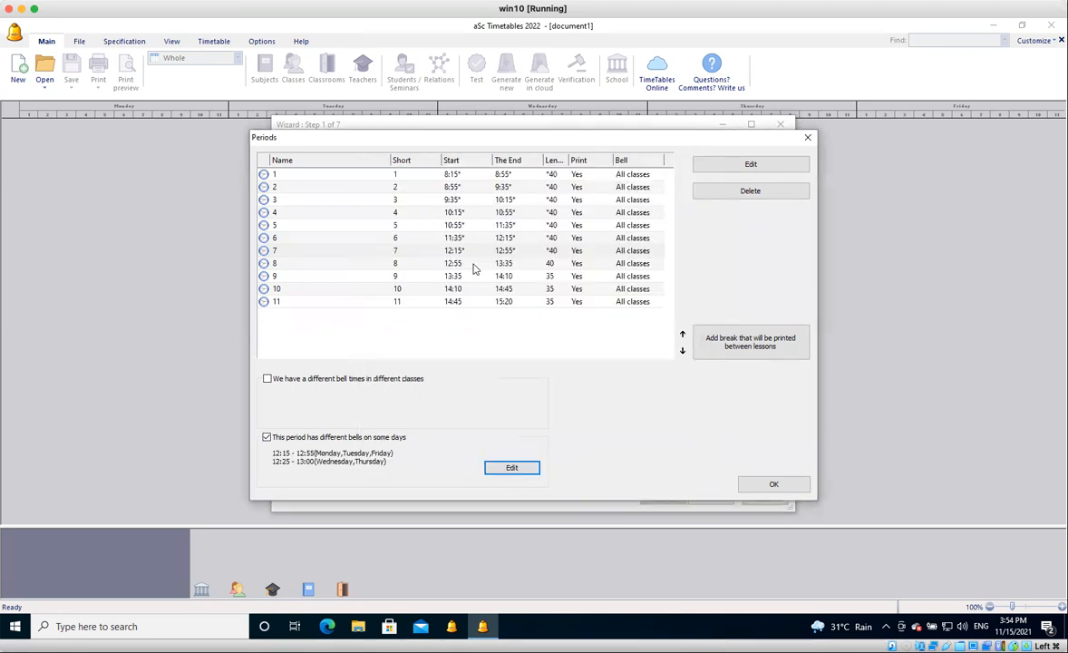
# Enable different bells on some days for period 8 and set its Wednesday bell to 13:00–13:35.
pyautogui.click(472, 264)
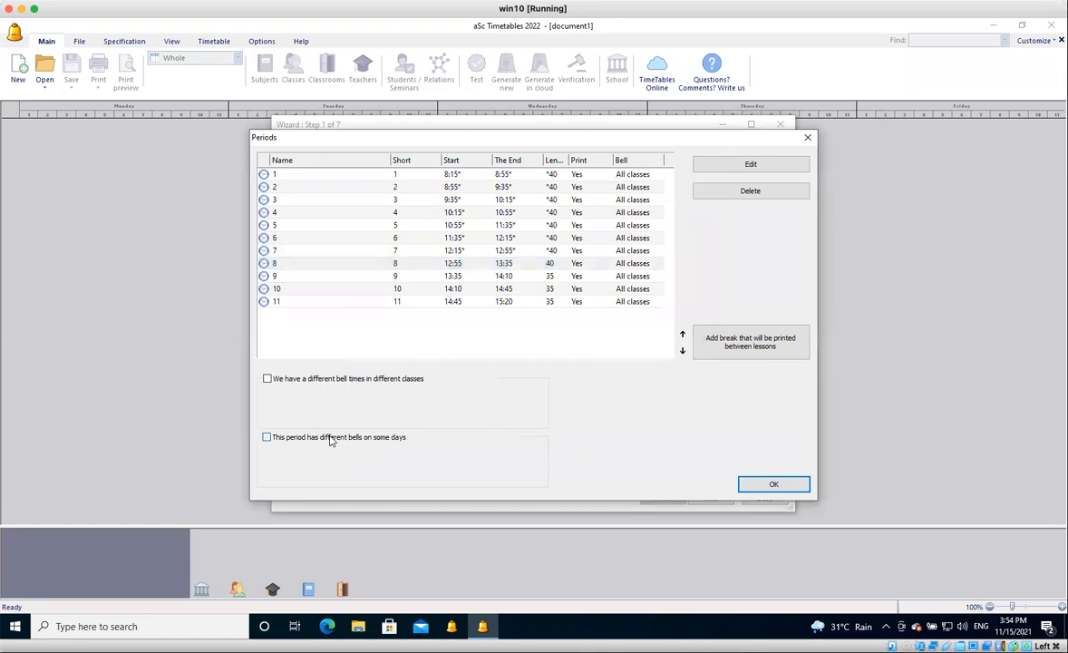
pyautogui.click(331, 439)
pyautogui.click(512, 468)
pyautogui.click(478, 300)
pyautogui.write('13')
pyautogui.press('Tab')
pyautogui.write('00')
pyautogui.press('Tab')
pyautogui.write('1325')
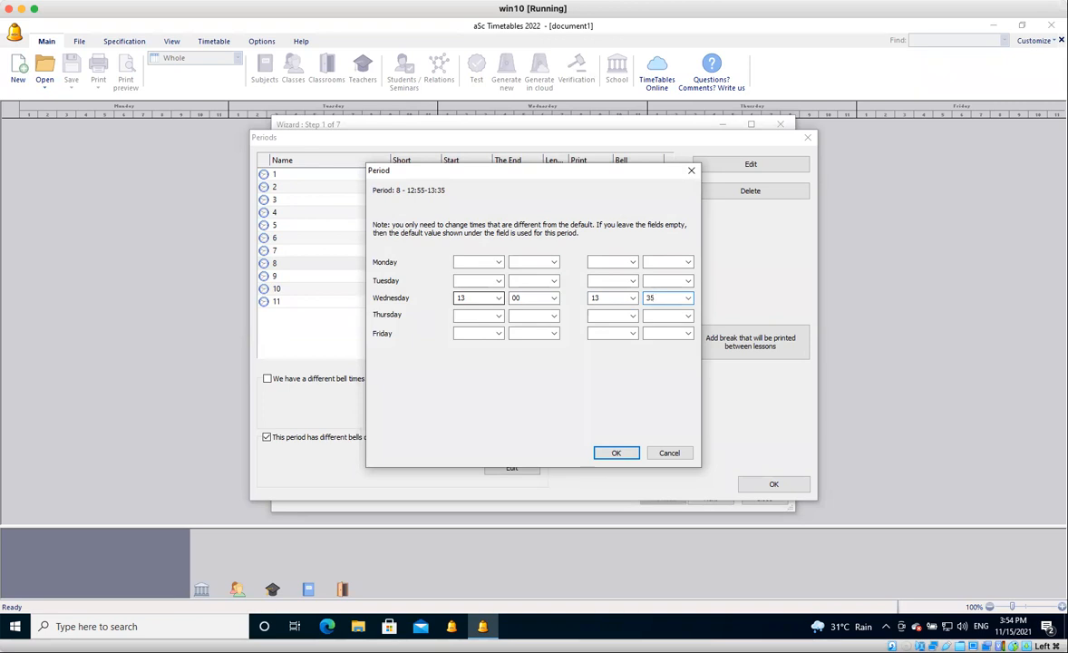
pyautogui.write('13')
# Set the Thursday bell of period 8 to start at 13:00 and end at 13:35.
pyautogui.press('Tab')
pyautogui.write('00')
pyautogui.press('Tab')
pyautogui.write('13')
pyautogui.press('Tab')
pyautogui.write('35')
pyautogui.press('Return')
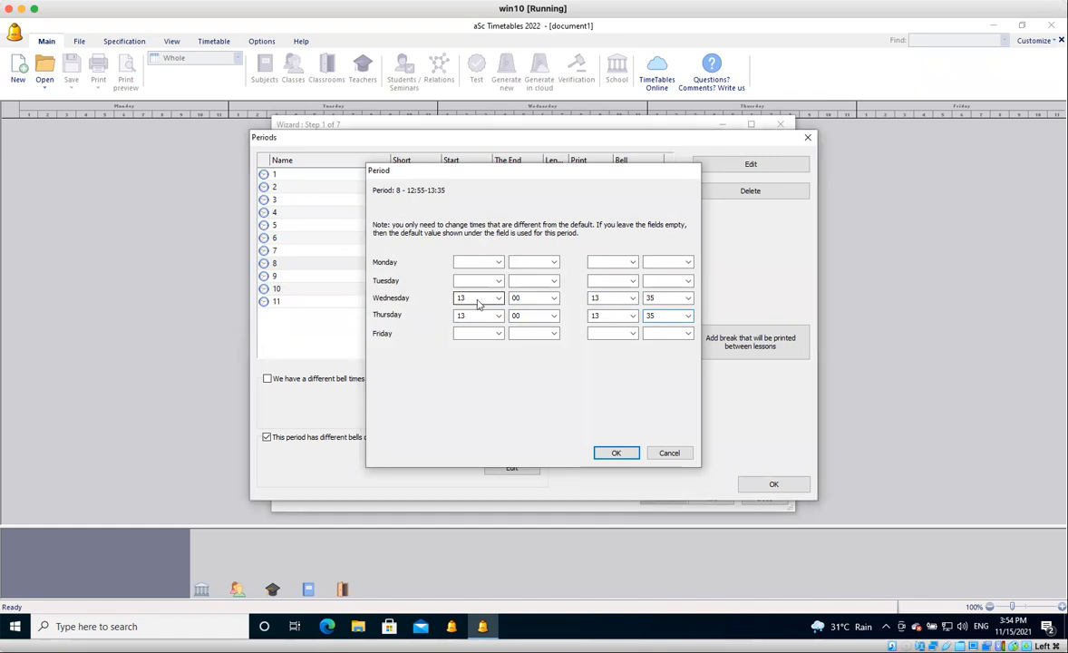
# Enable different bells on some days for period 9 and set its Wednesday bell to 13:35–14:09.
pyautogui.click(501, 276)
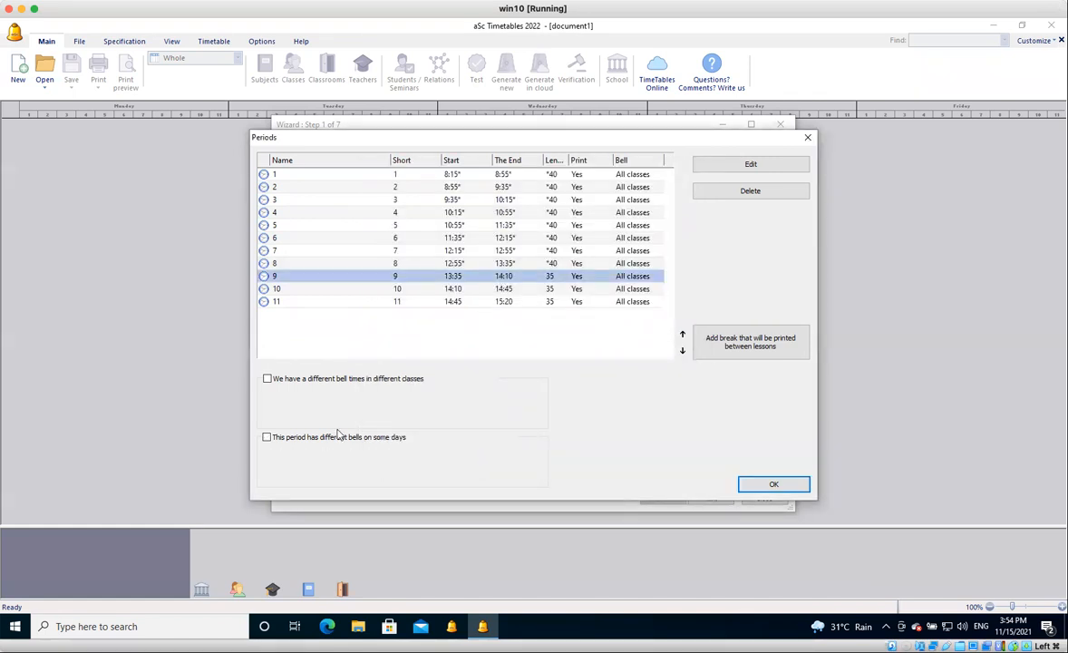
pyautogui.click(332, 443)
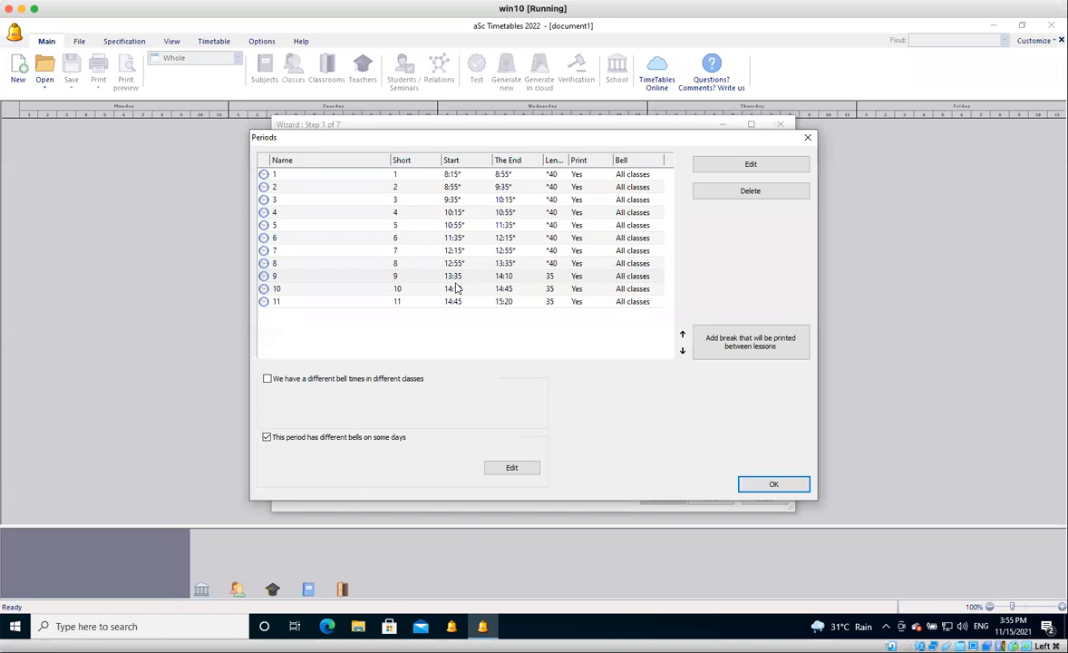
pyautogui.click(508, 281)
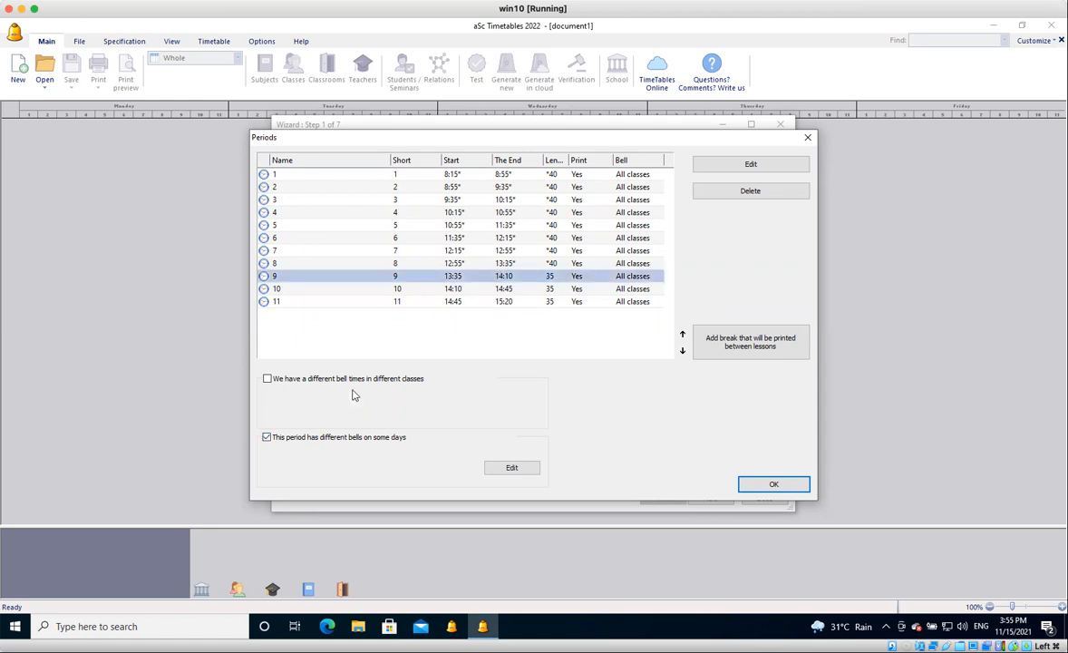
pyautogui.click(518, 467)
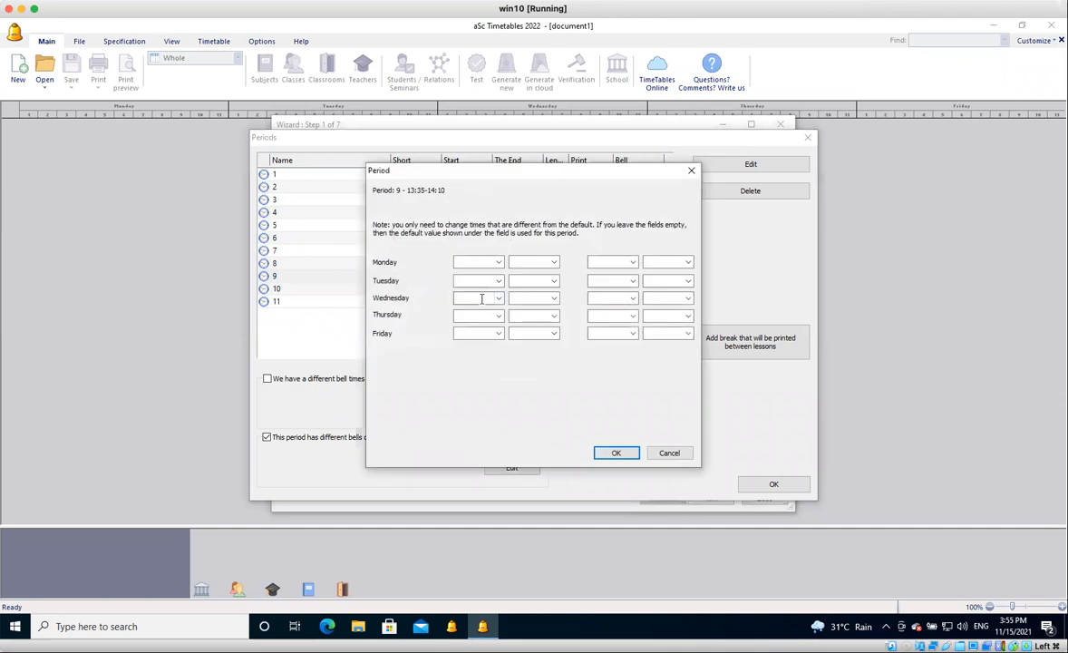
pyautogui.click(481, 300)
pyautogui.write('13')
pyautogui.press('Tab')
pyautogui.write('3513')
pyautogui.press('Tab')
pyautogui.hotkey('shift', 'Tab')
pyautogui.write('14')
pyautogui.press('Tab')
pyautogui.write('09')
# Set the Thursday bell of period 9 to start at 13:35 and end at 14:09.
pyautogui.click(479, 315)
pyautogui.write('13')
pyautogui.press('Tab')
pyautogui.write('35')
pyautogui.press('Tab')
pyautogui.write('14')
pyautogui.press('Tab')
pyautogui.write('09')
pyautogui.click(626, 455)
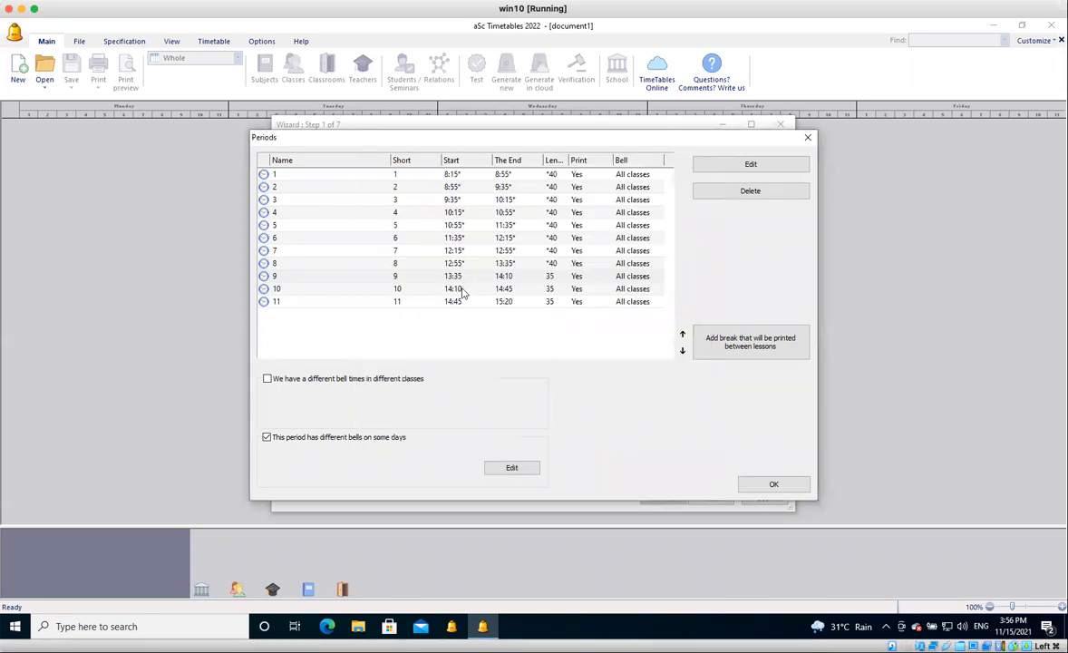
# Change the end of period 9's Wednesday and Thursday bells to 14:10.
pyautogui.click(461, 292)
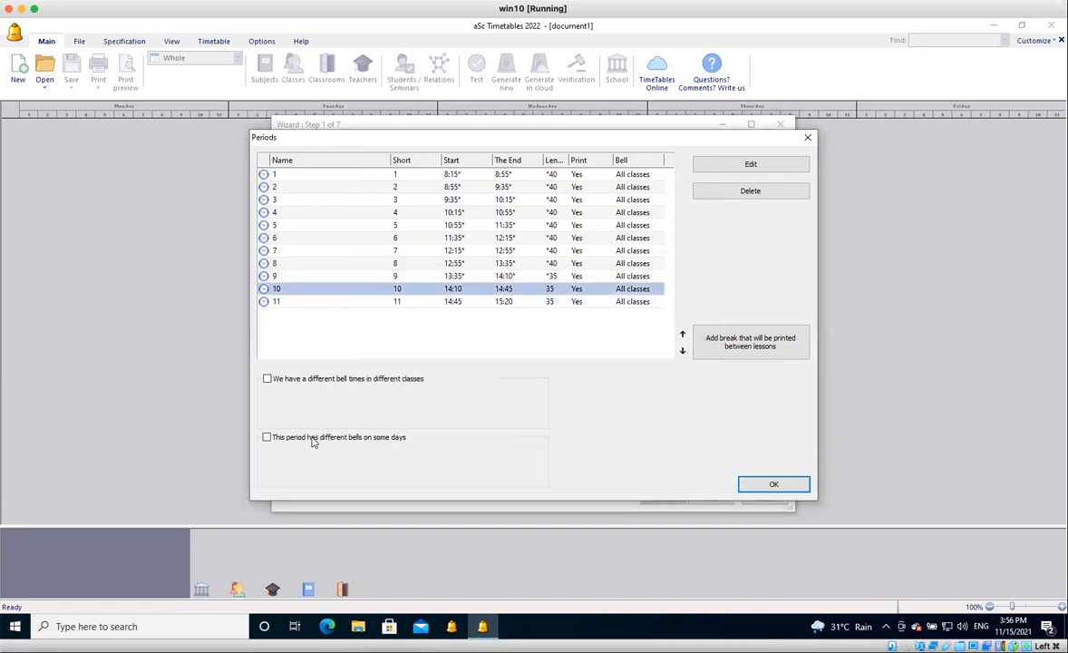
pyautogui.click(312, 439)
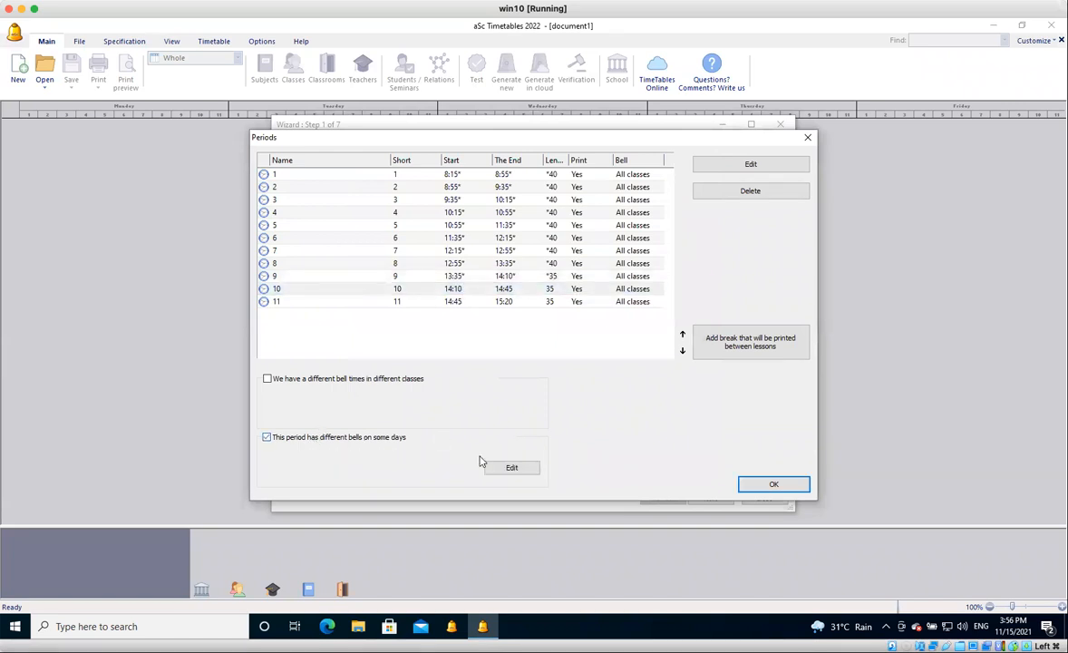
pyautogui.click(489, 278)
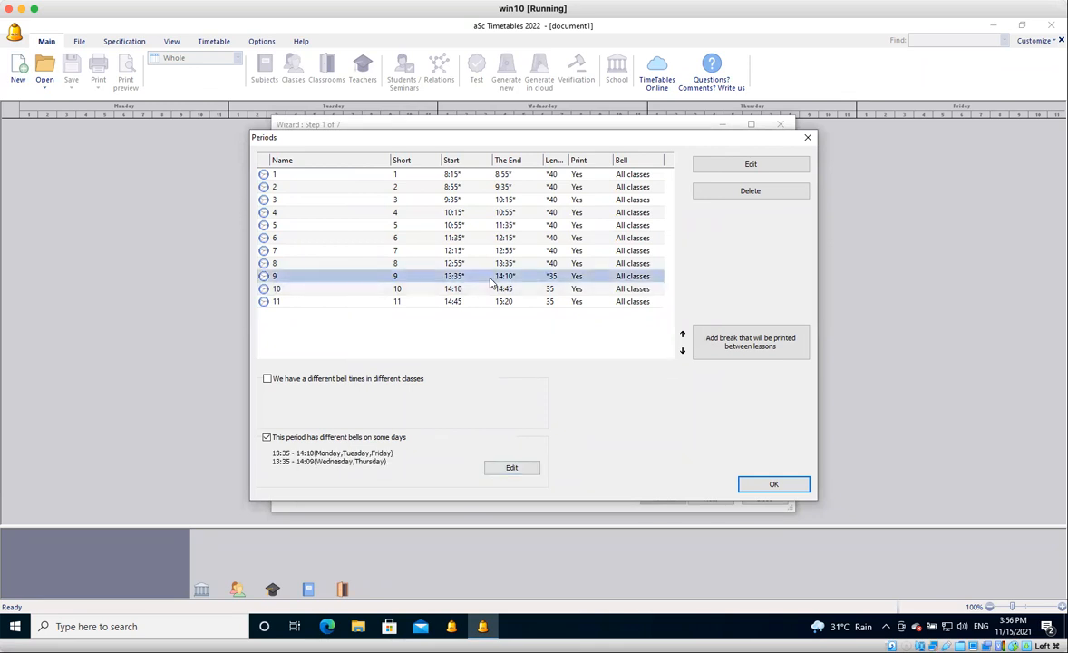
pyautogui.click(506, 469)
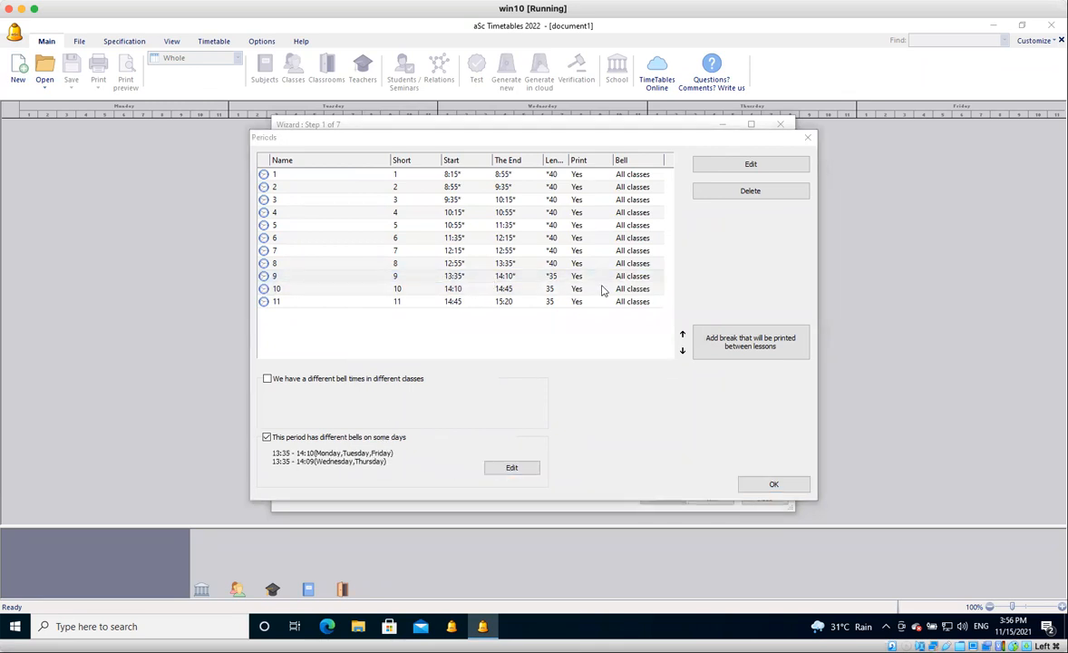
pyautogui.doubleClick(657, 298)
pyautogui.write('10')
pyautogui.press('Tab')
pyautogui.press('Tab')
pyautogui.press('Tab')
pyautogui.press('Tab')
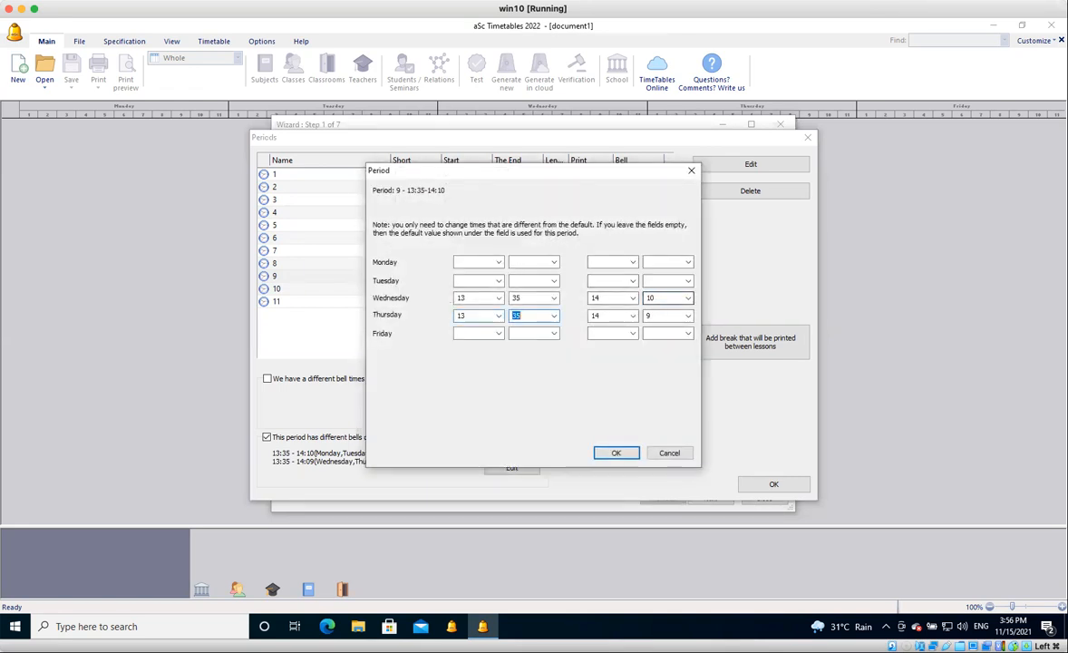
pyautogui.write('10')
pyautogui.press('Return')
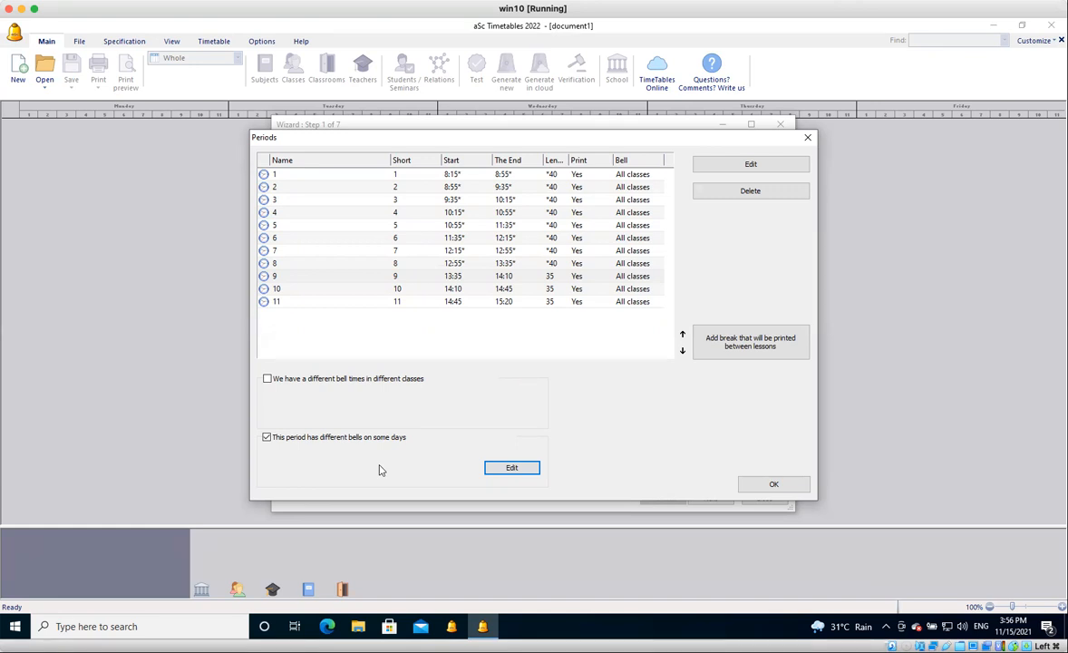
# Add a Friday bell for period 6 that starts at 11:35 and ends at 12:10.
pyautogui.click(469, 254)
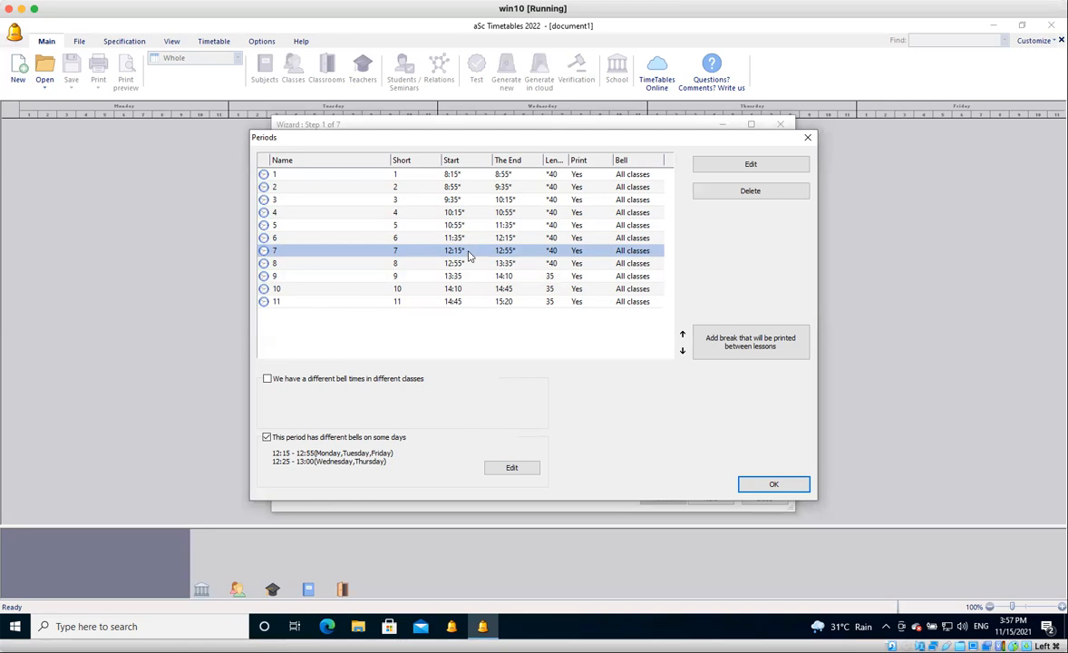
pyautogui.click(472, 240)
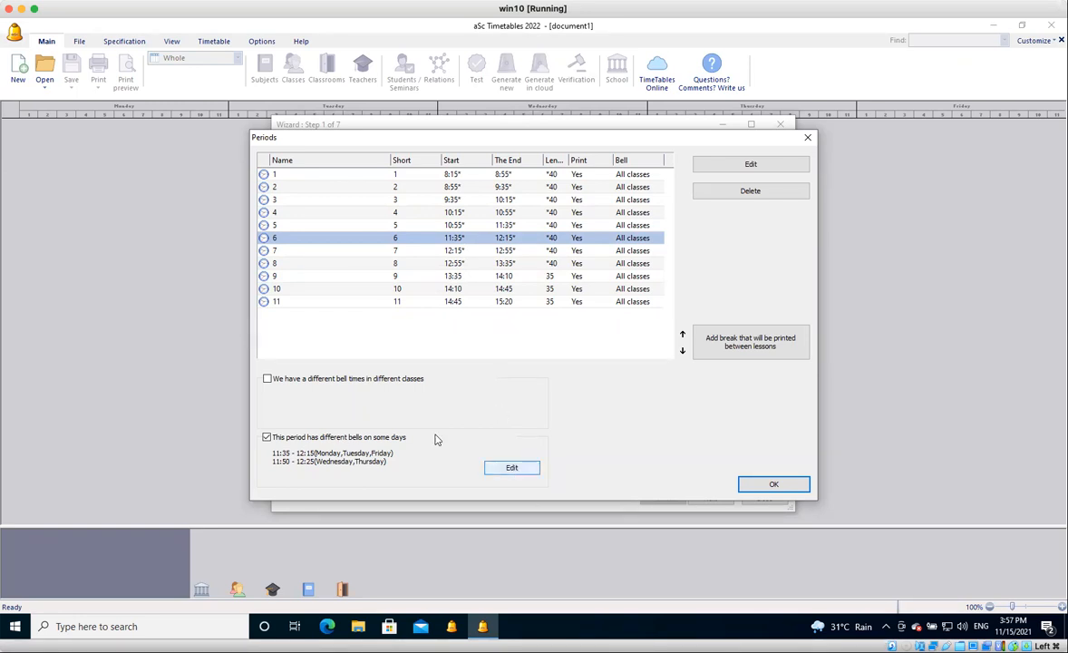
pyautogui.click(506, 471)
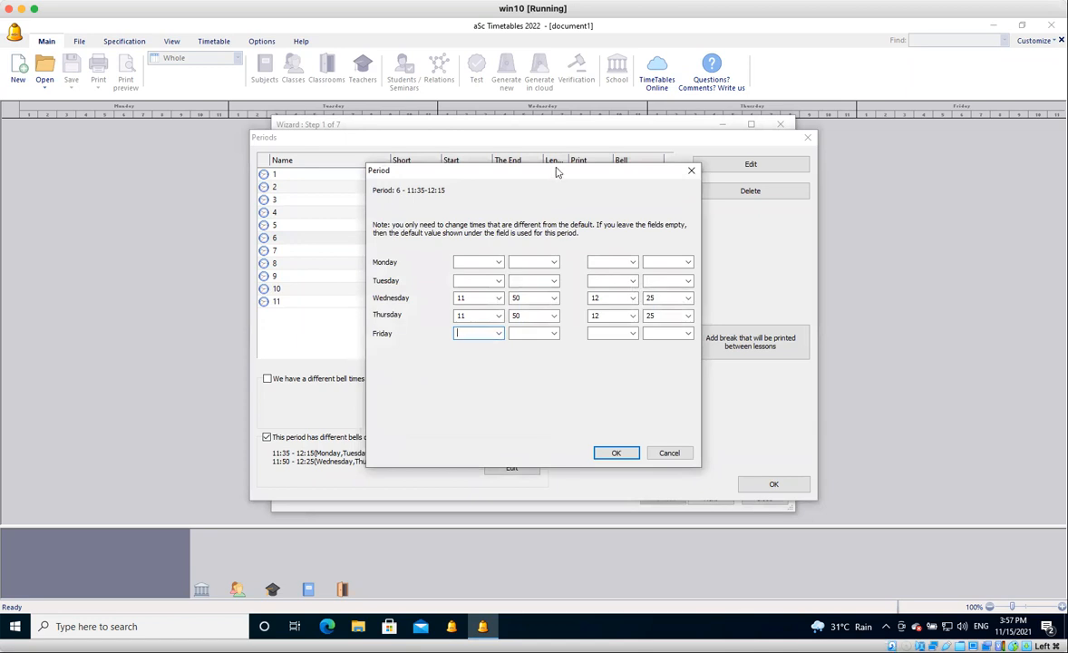
pyautogui.write('11')
pyautogui.press('Tab')
pyautogui.press('Tab')
pyautogui.write('12')
pyautogui.press('Tab')
pyautogui.write('10')
pyautogui.press('Return')
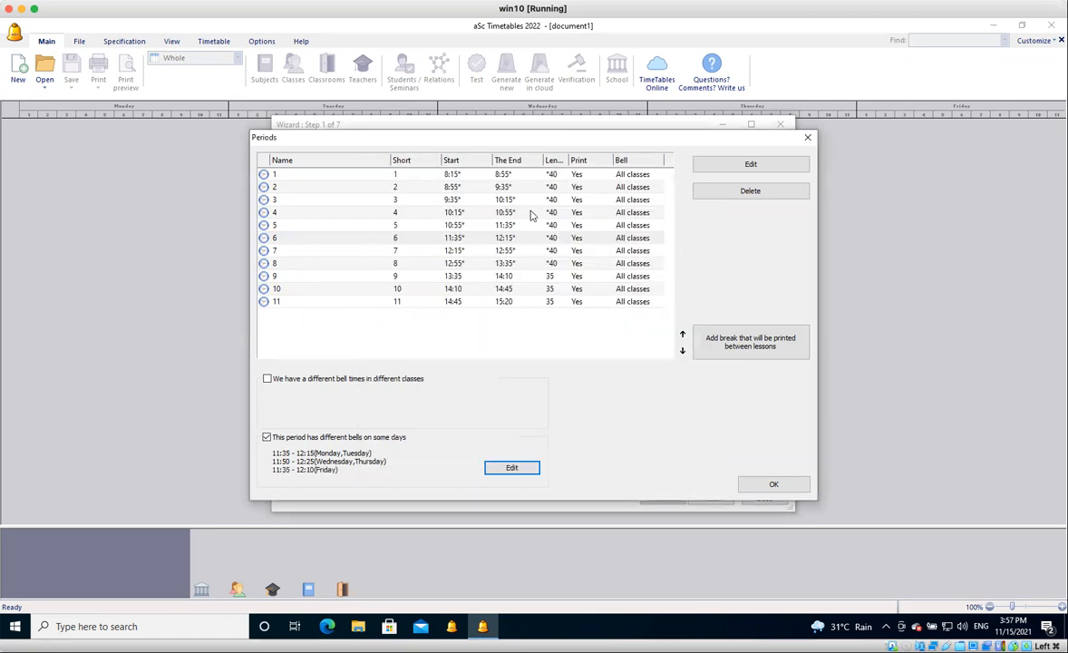
# Add a Friday bell for period 7 that starts at 12:10 and ends at 12:45.
pyautogui.click(513, 252)
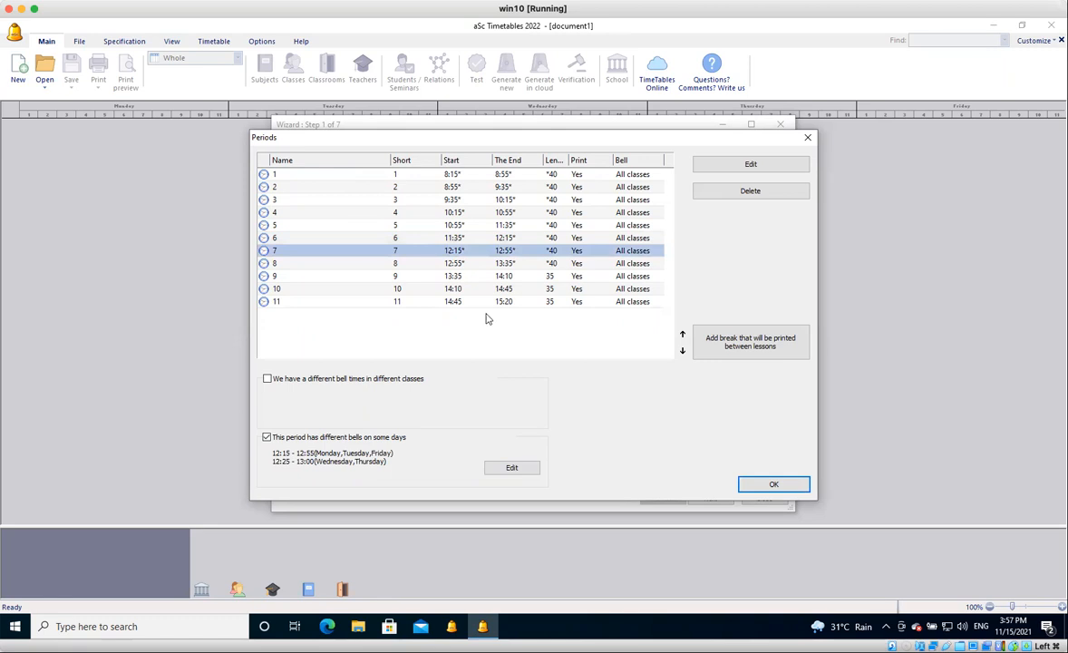
pyautogui.click(520, 474)
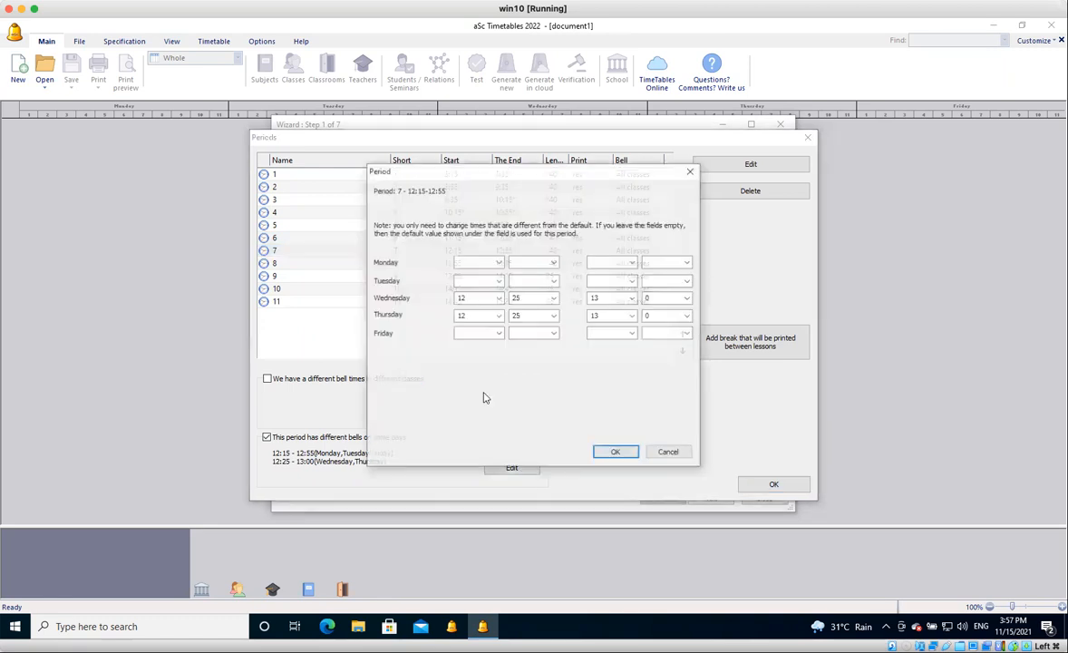
pyautogui.write('12')
pyautogui.press('Tab')
pyautogui.write('10')
pyautogui.press('Tab')
pyautogui.write('12')
pyautogui.press('Tab')
pyautogui.write('45')
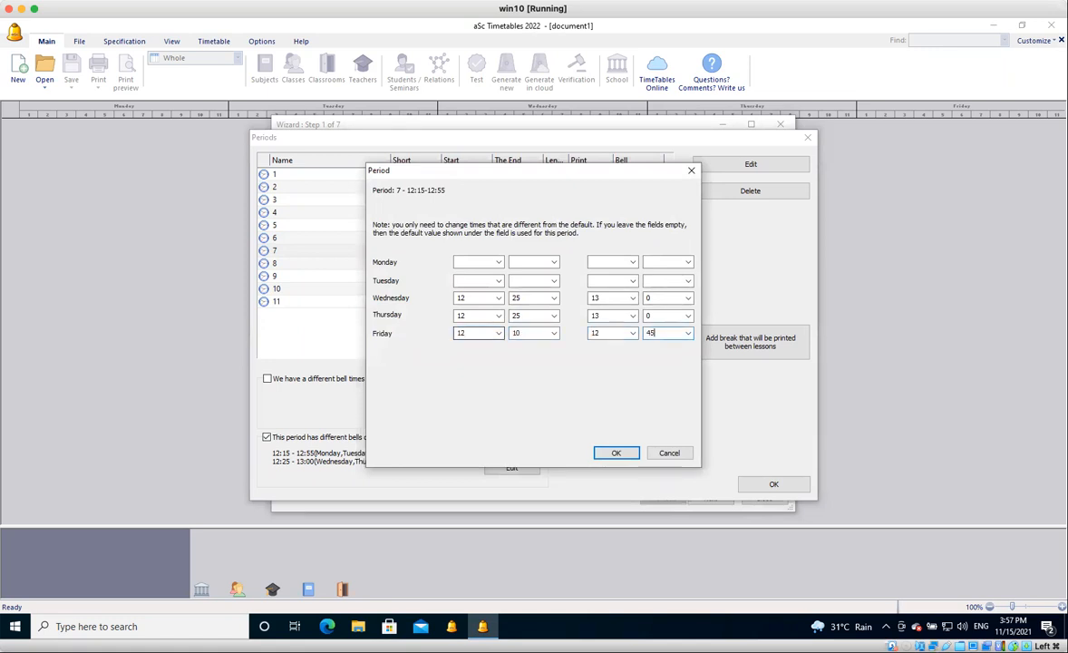
pyautogui.press('Return')
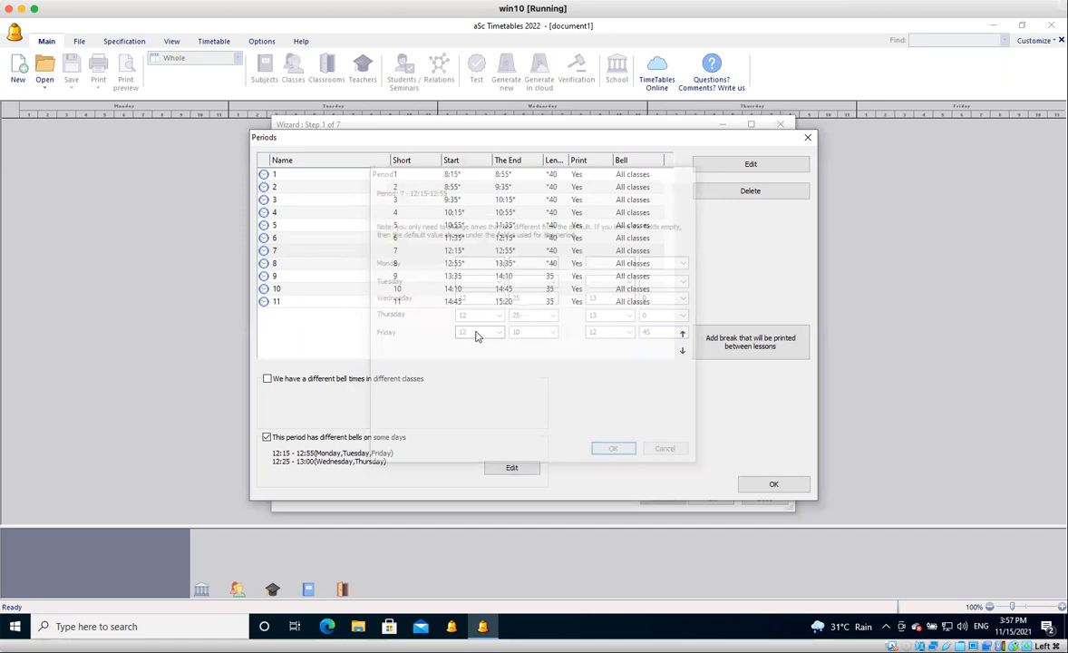
# Add a Friday bell for period 8 that starts at 12:45 and ends at 13:20.
pyautogui.click(504, 265)
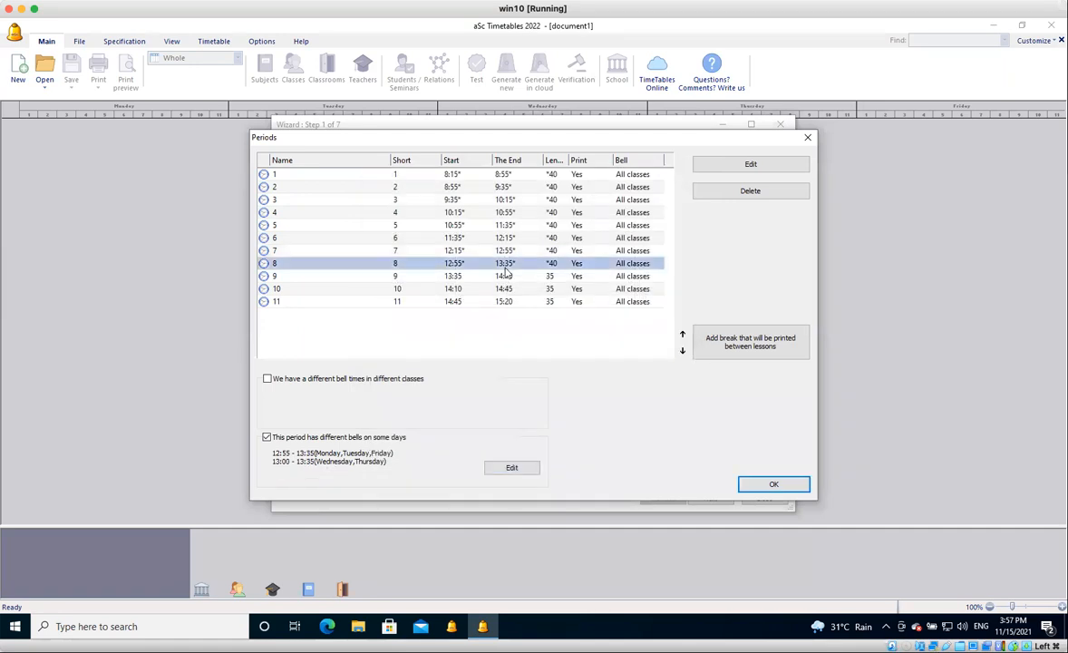
pyautogui.click(513, 469)
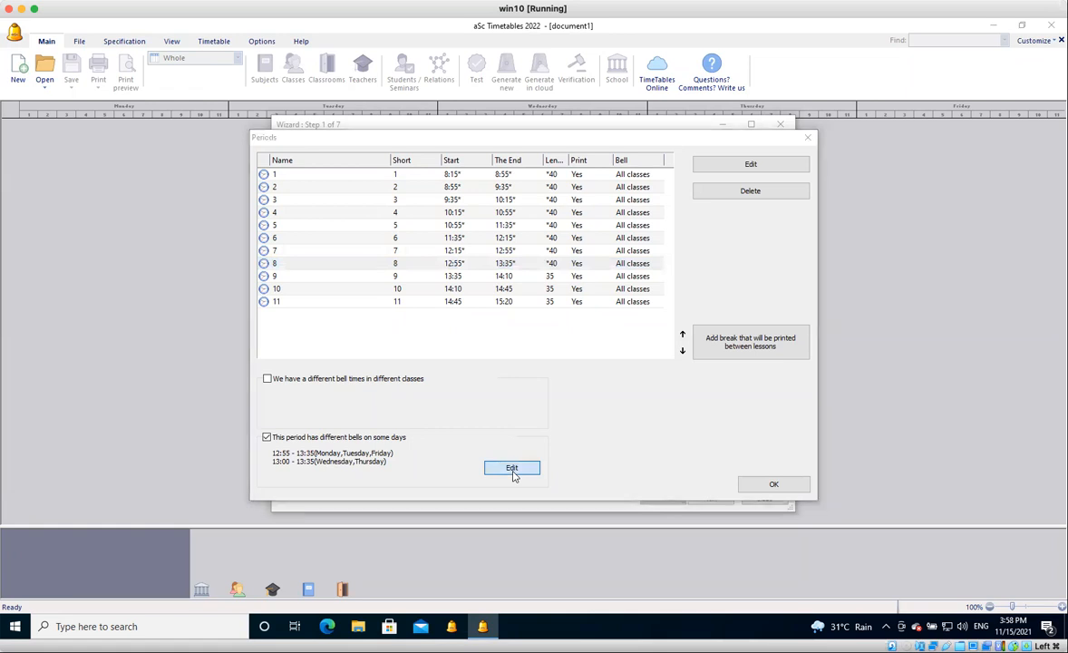
pyautogui.click(468, 334)
pyautogui.write('12')
pyautogui.press('Tab')
pyautogui.write('45')
pyautogui.press('Tab')
pyautogui.write('13')
pyautogui.press('Tab')
pyautogui.write('20')
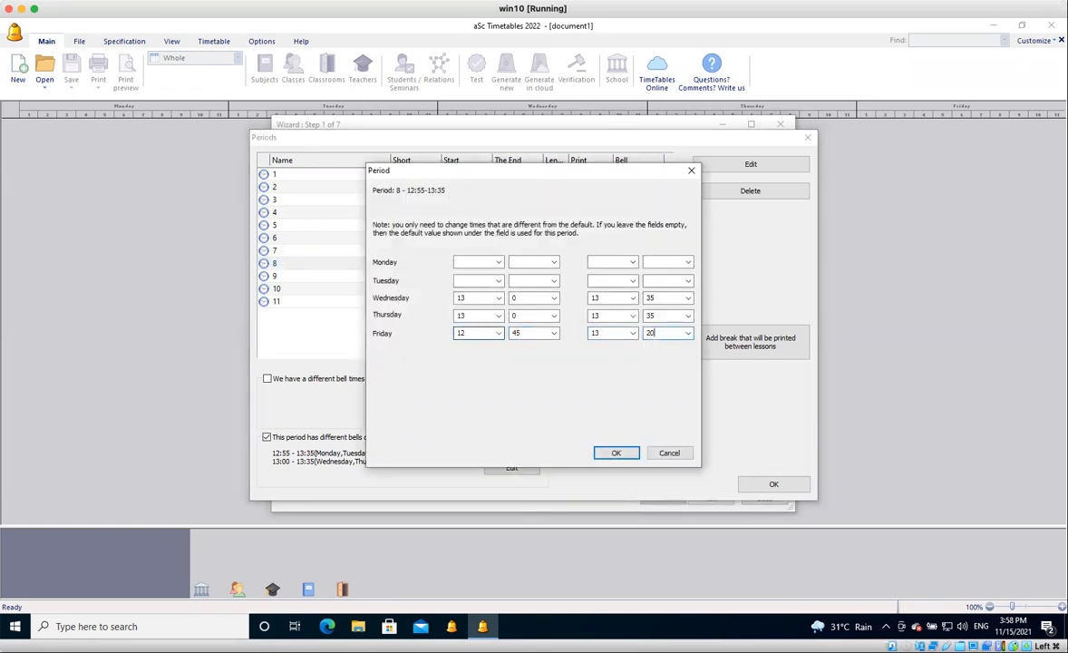
pyautogui.press('Return')
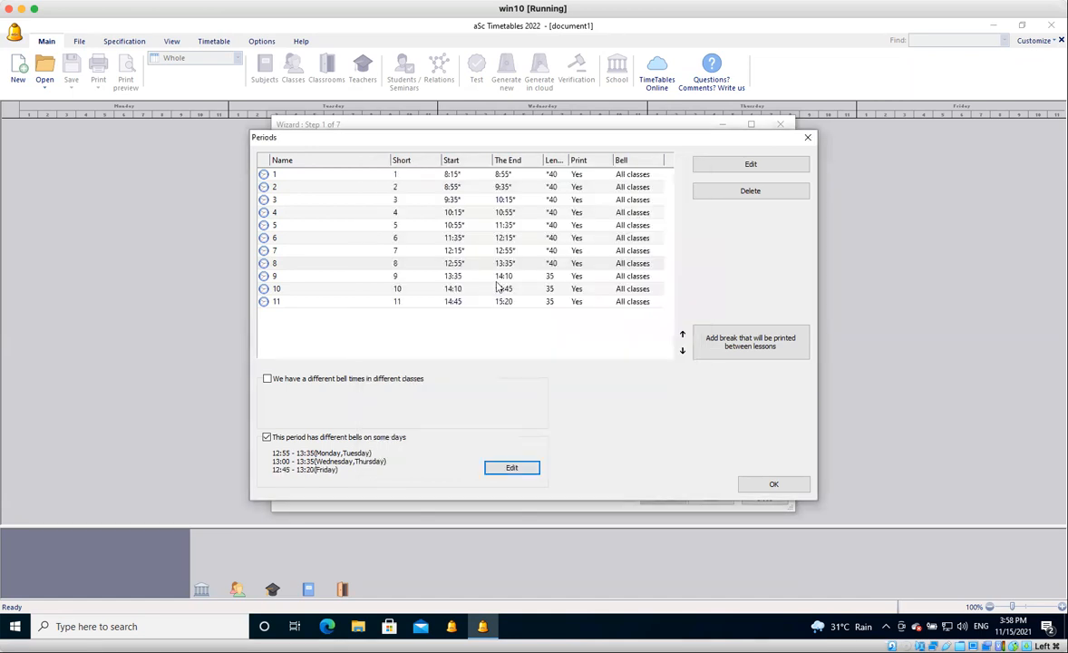
# Add a Friday bell for period 9 that starts at 13:20 and ends at 13:55.
pyautogui.click(498, 276)
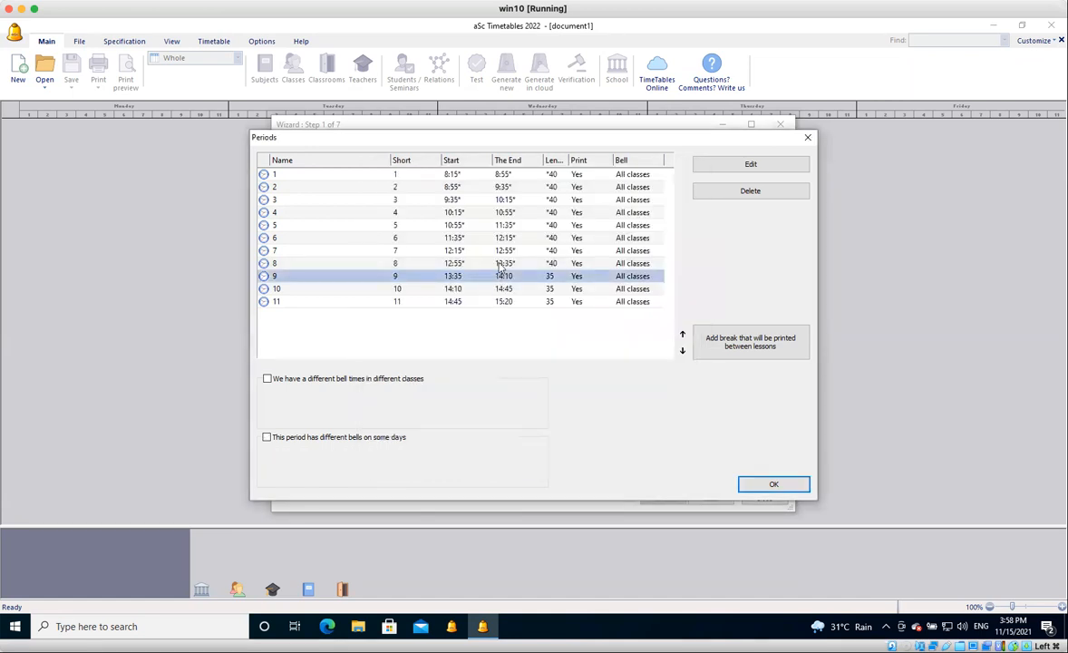
pyautogui.click(499, 264)
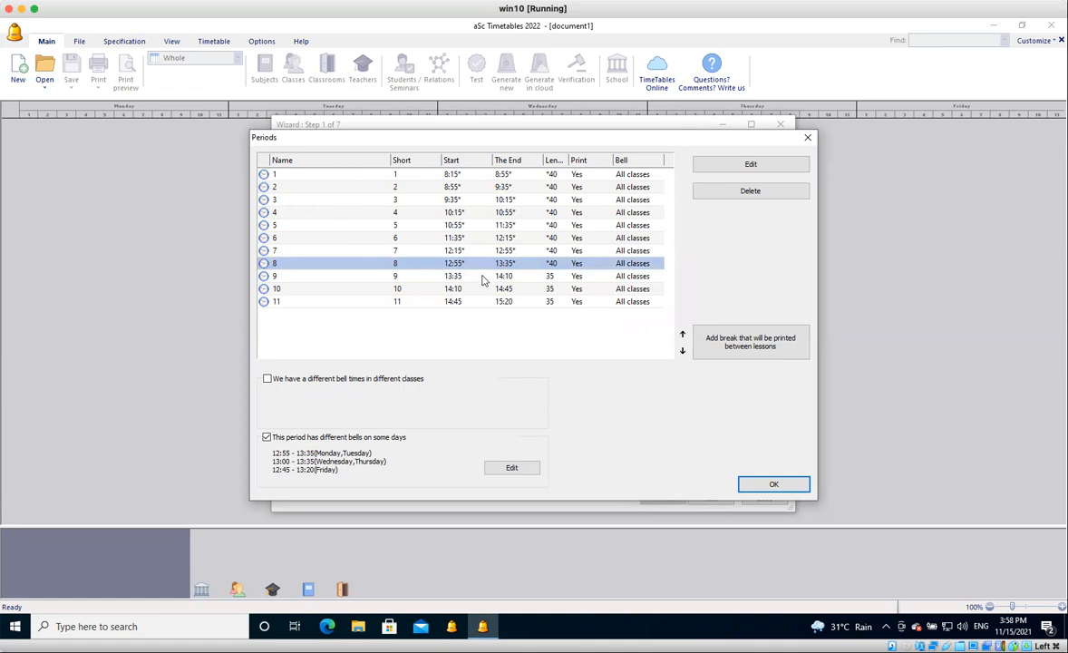
pyautogui.click(483, 278)
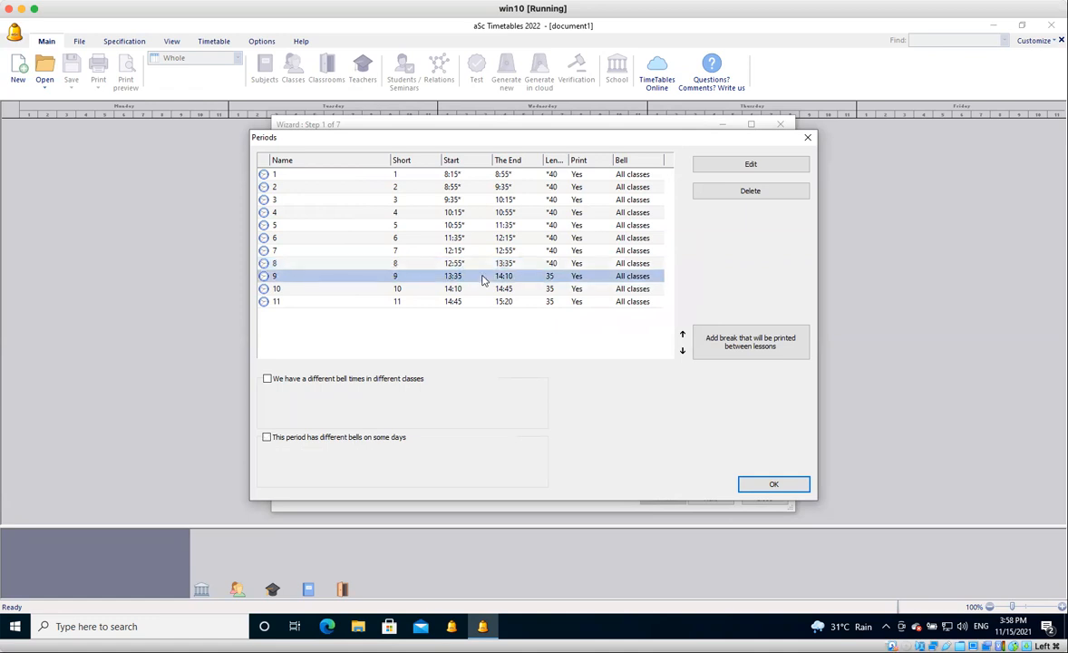
pyautogui.click(267, 437)
pyautogui.click(512, 468)
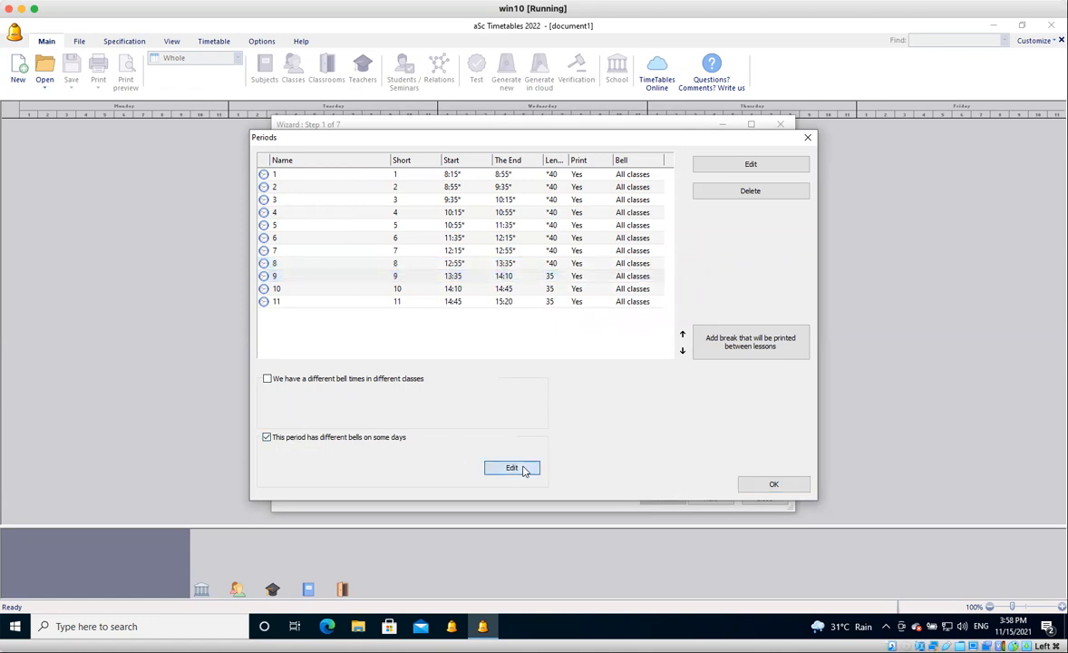
pyautogui.click(481, 333)
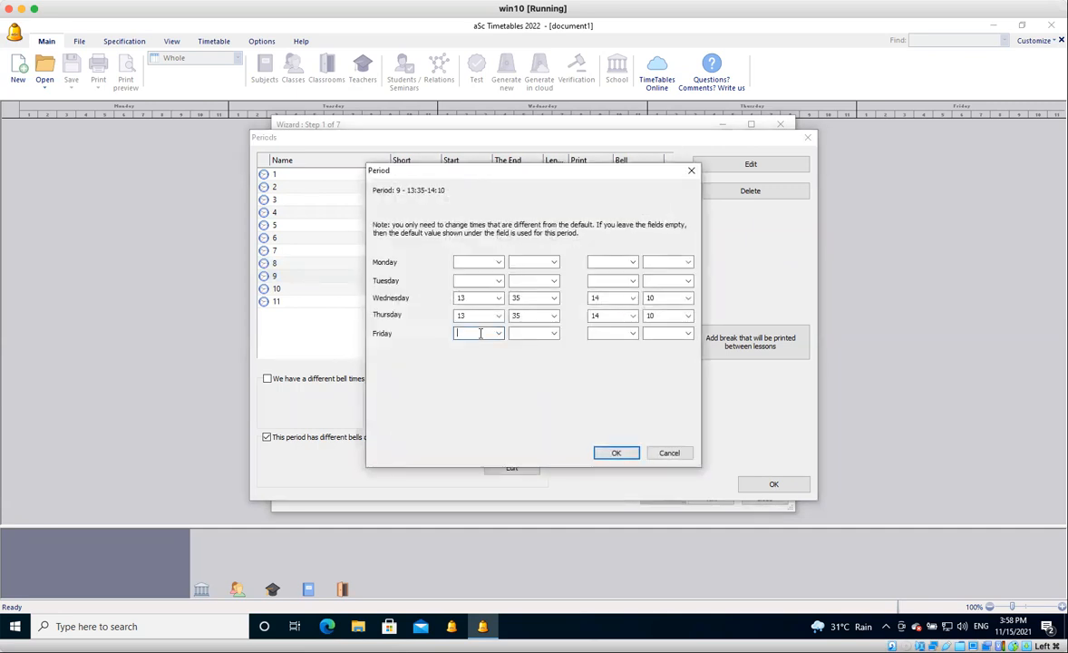
pyautogui.write('13')
pyautogui.press('Tab')
pyautogui.write('20')
pyautogui.press('Tab')
pyautogui.write('1')
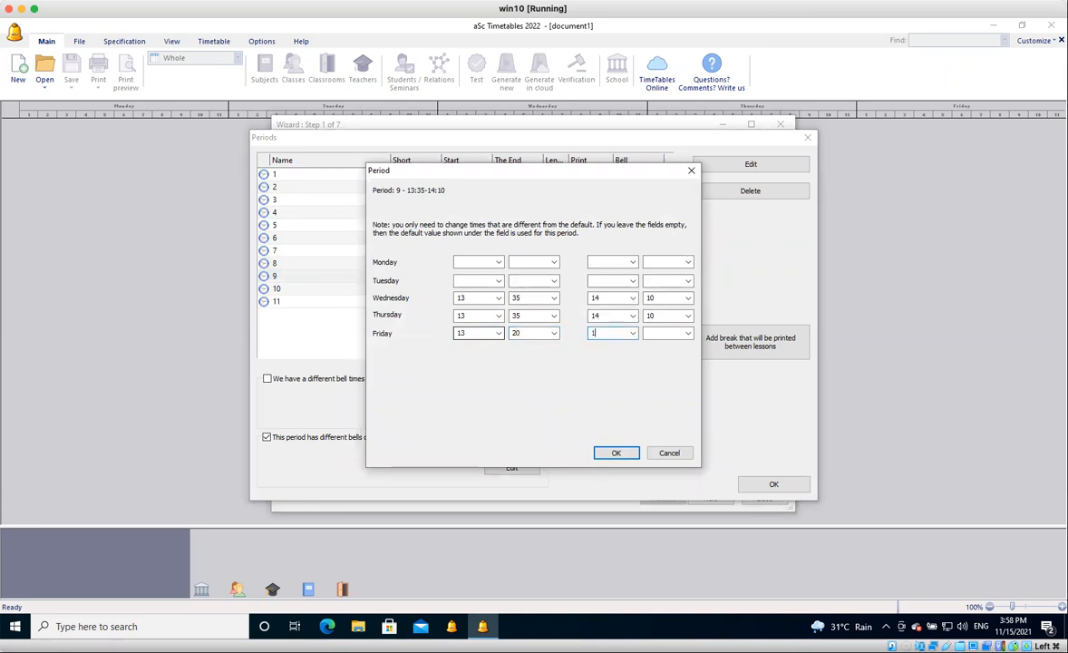
pyautogui.write('3')
pyautogui.press('Tab')
pyautogui.write('55')
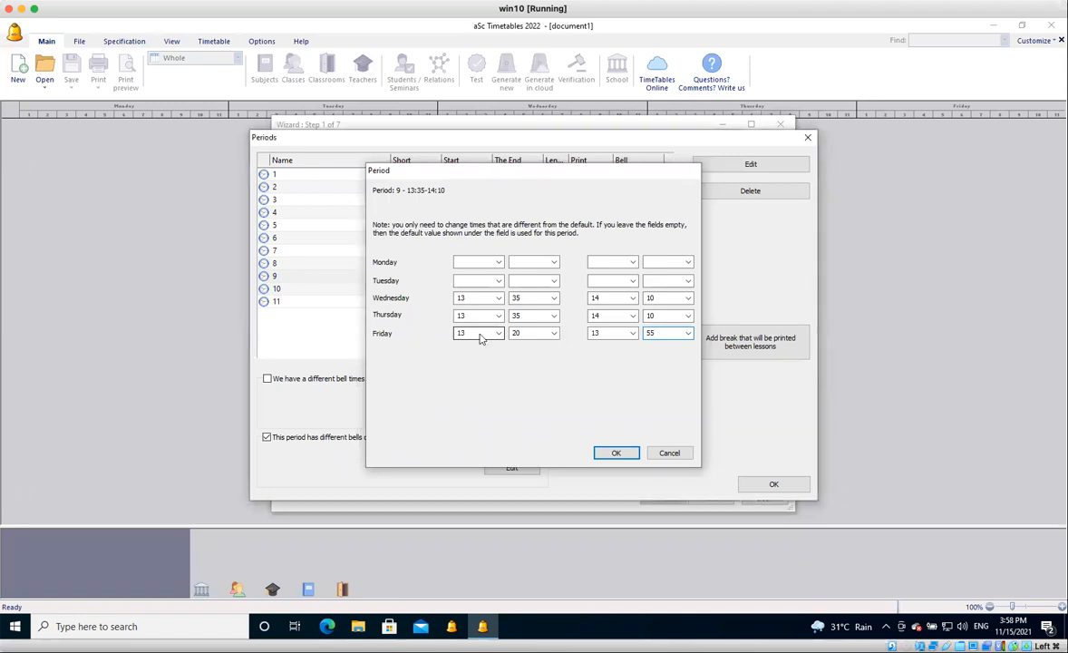
pyautogui.press('Return')
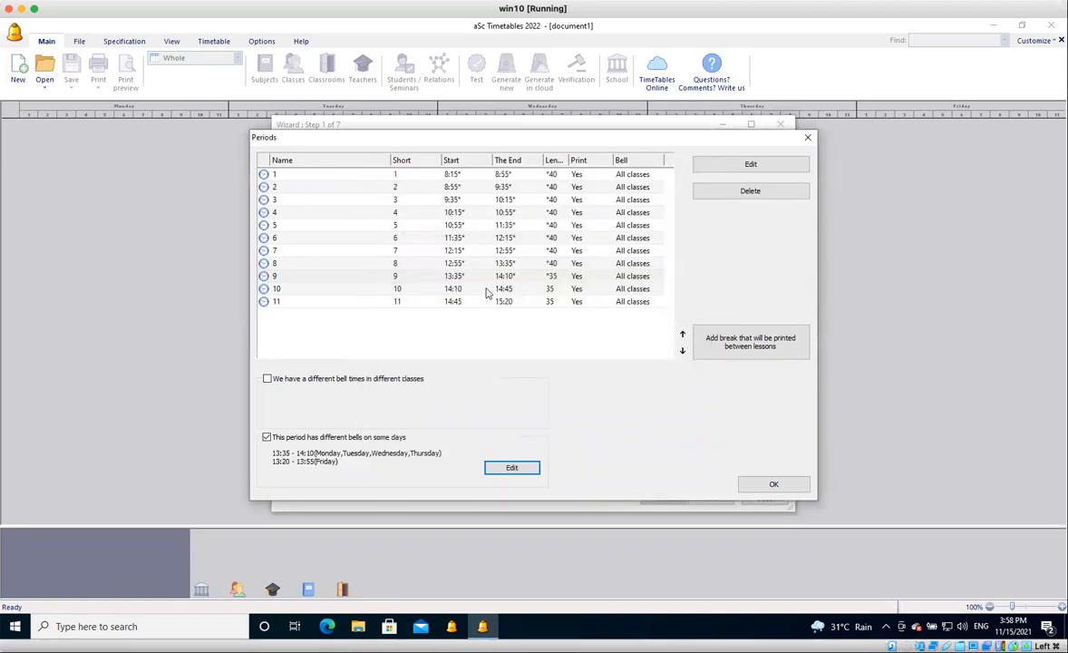
# Add a Friday bell for period 10 that starts at 13:55 and ends at 14:30.
pyautogui.click(487, 290)
pyautogui.click(292, 438)
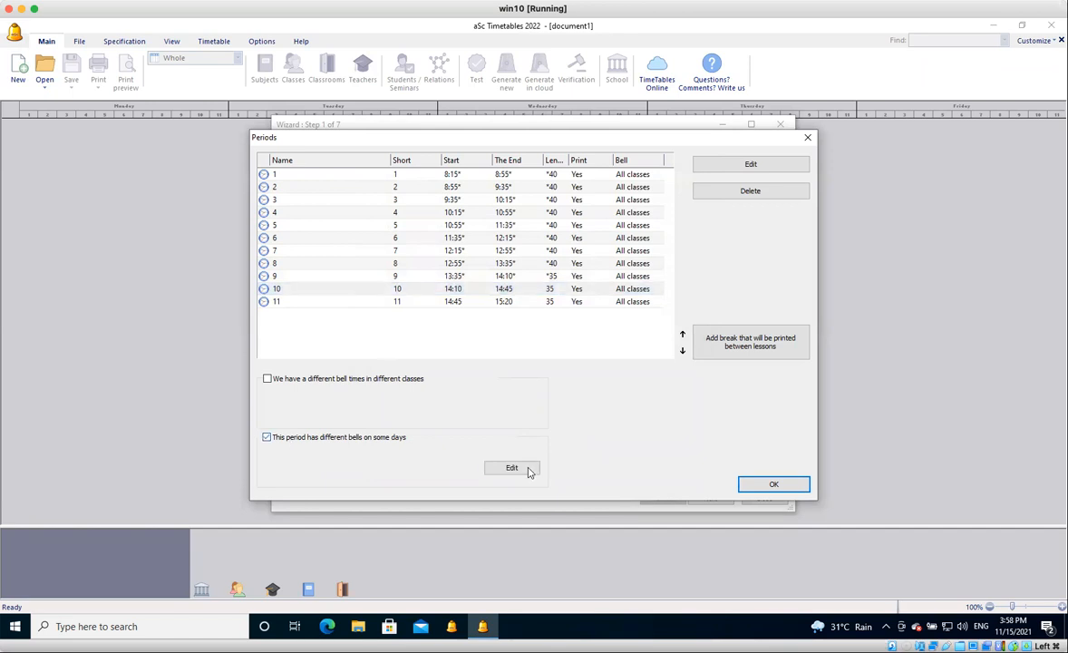
pyautogui.click(513, 468)
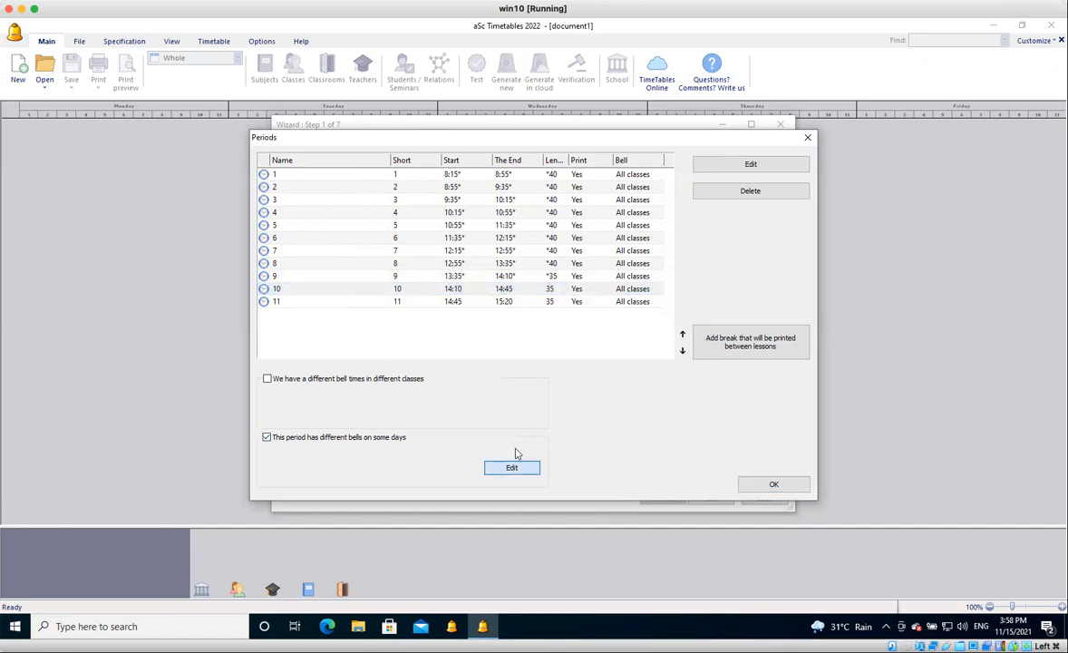
pyautogui.click(472, 333)
pyautogui.write('13')
pyautogui.press('Tab')
pyautogui.write('55')
pyautogui.press('Tab')
pyautogui.write('14')
pyautogui.press('Tab')
pyautogui.write('30')
pyautogui.press('Return')
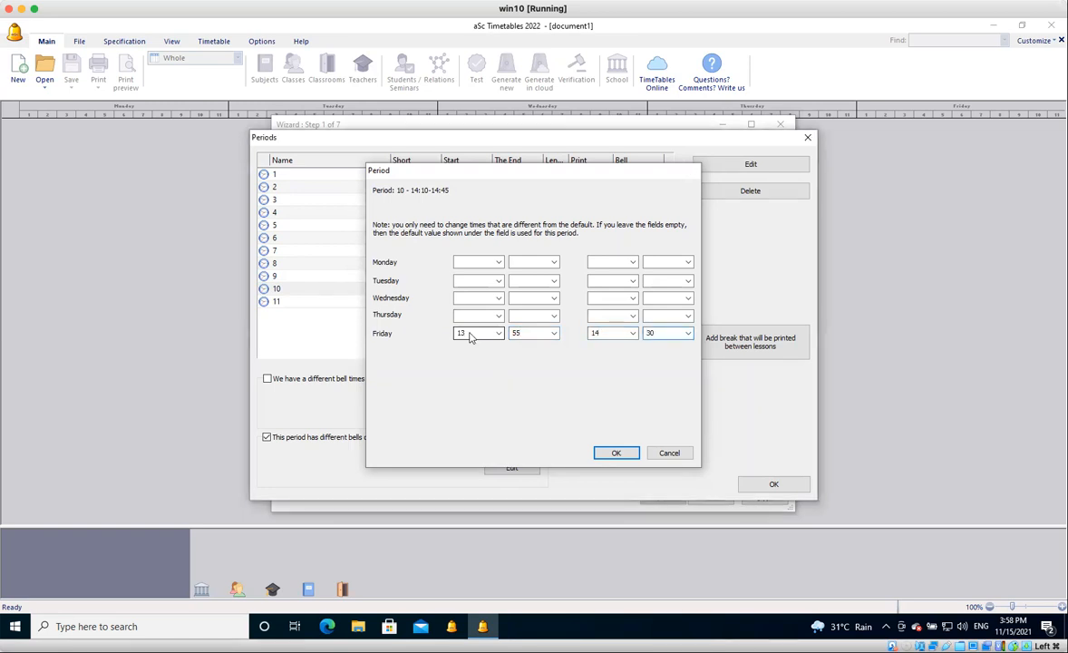
# Add a Friday bell for period 11 that starts at 14:30 and ends at 15:30.
pyautogui.click(481, 305)
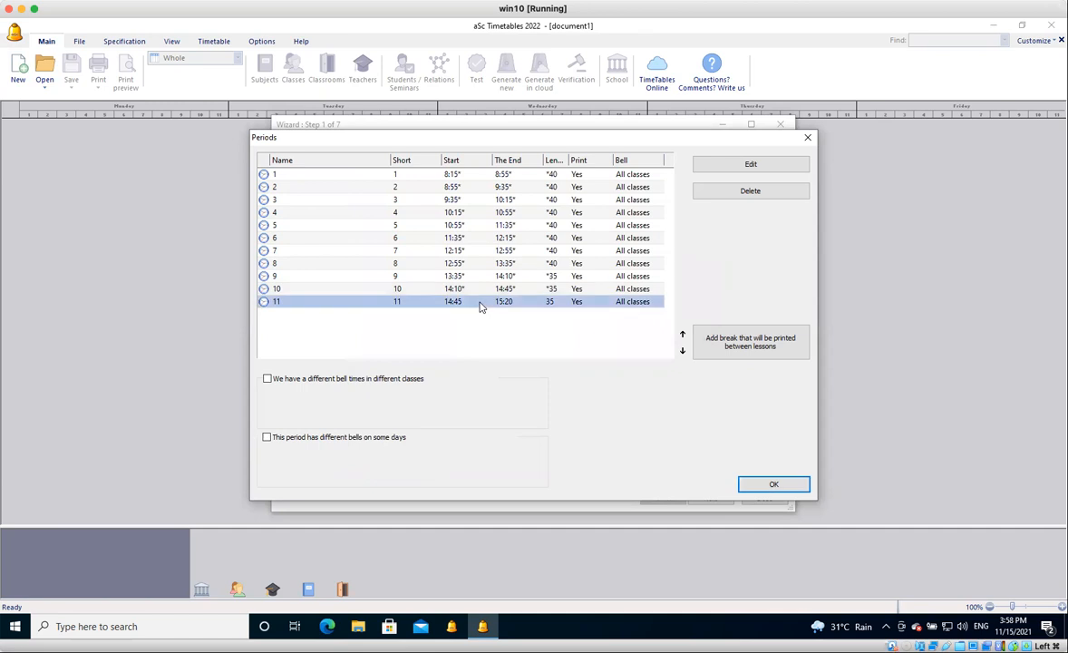
pyautogui.click(268, 438)
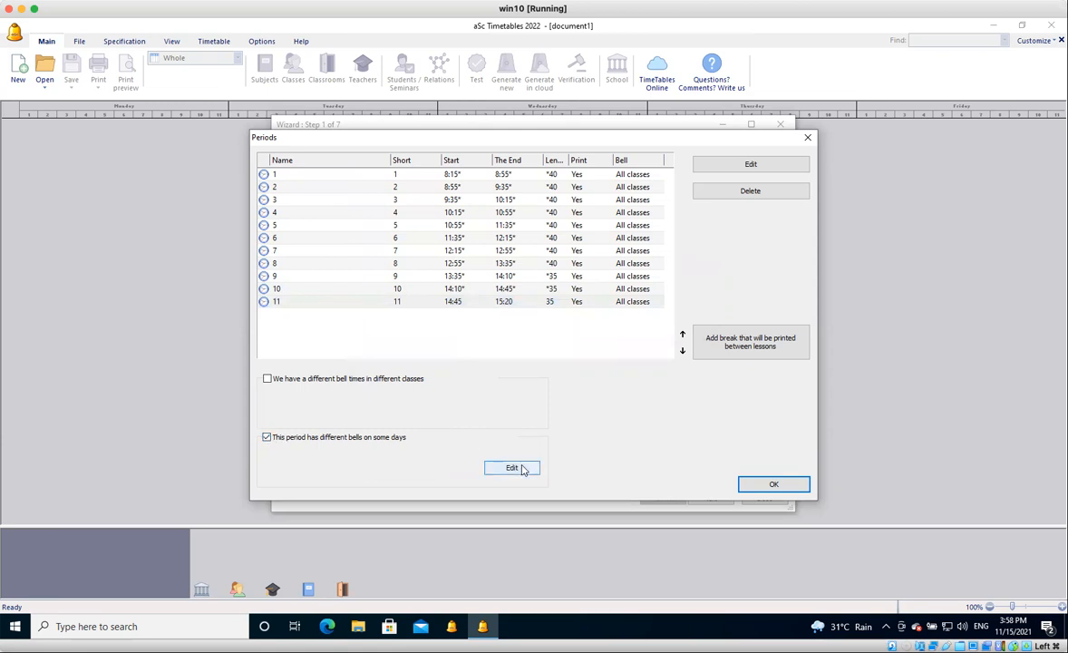
pyautogui.click(523, 468)
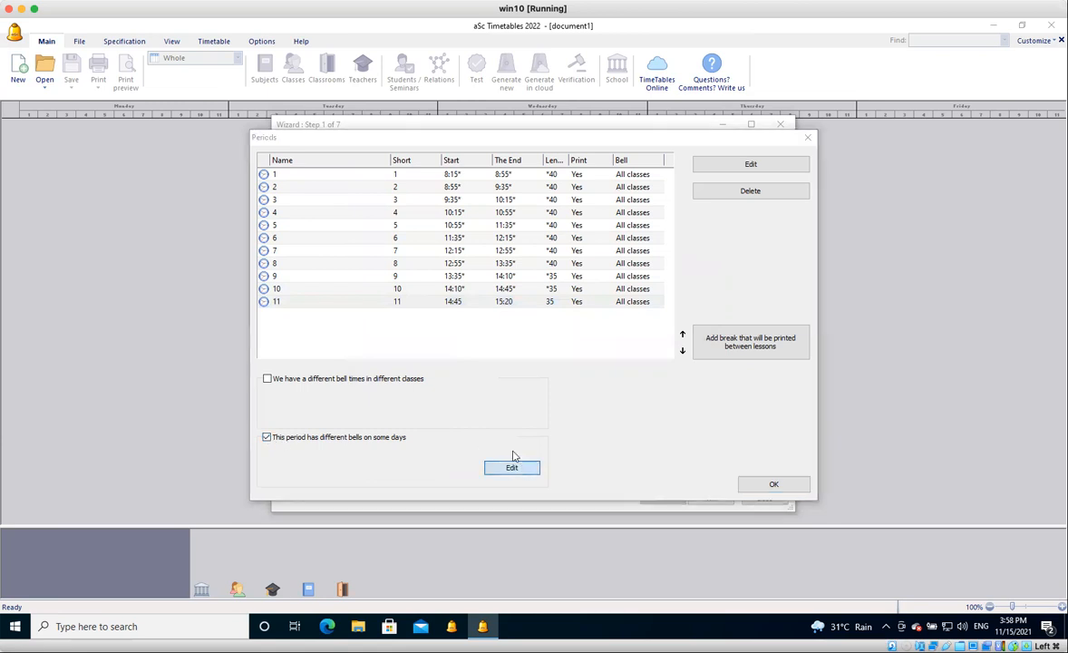
pyautogui.click(465, 333)
pyautogui.write('14')
pyautogui.press('Tab')
pyautogui.write('30')
pyautogui.press('Tab')
pyautogui.write('15')
pyautogui.press('Tab')
pyautogui.write('30')
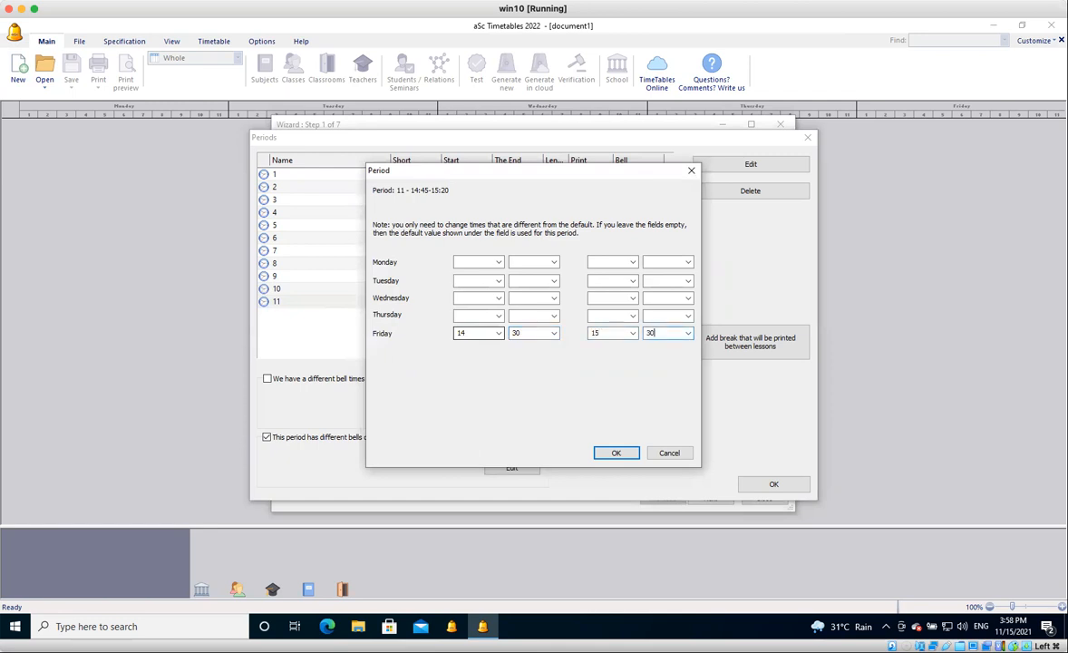
pyautogui.click(617, 453)
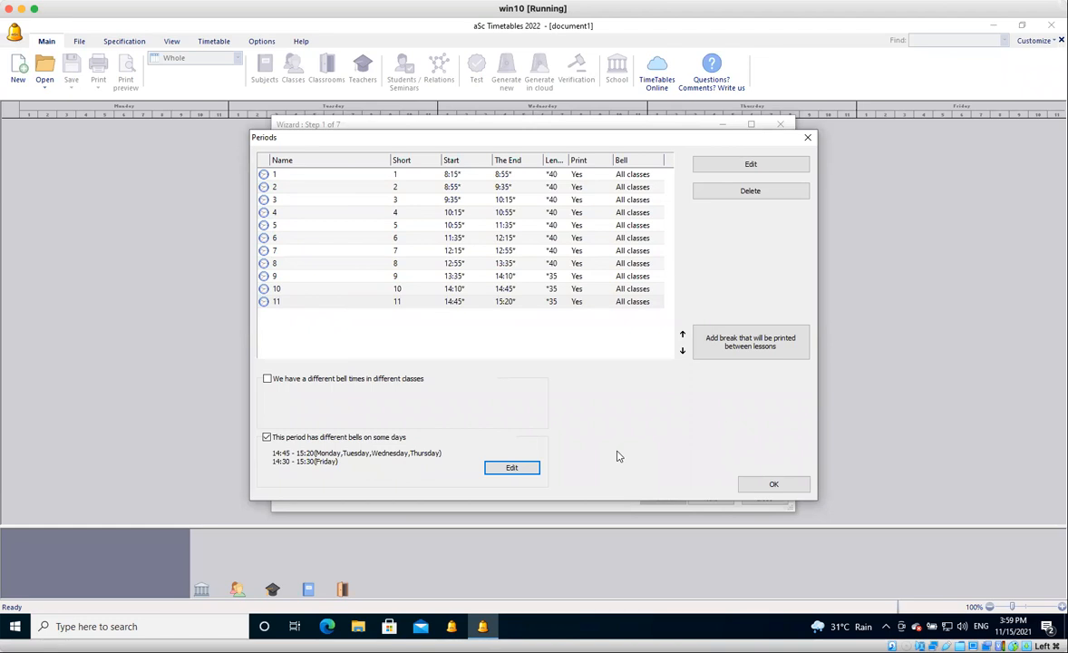
# Set period 11's default end time to 15:30.
pyautogui.click(524, 304)
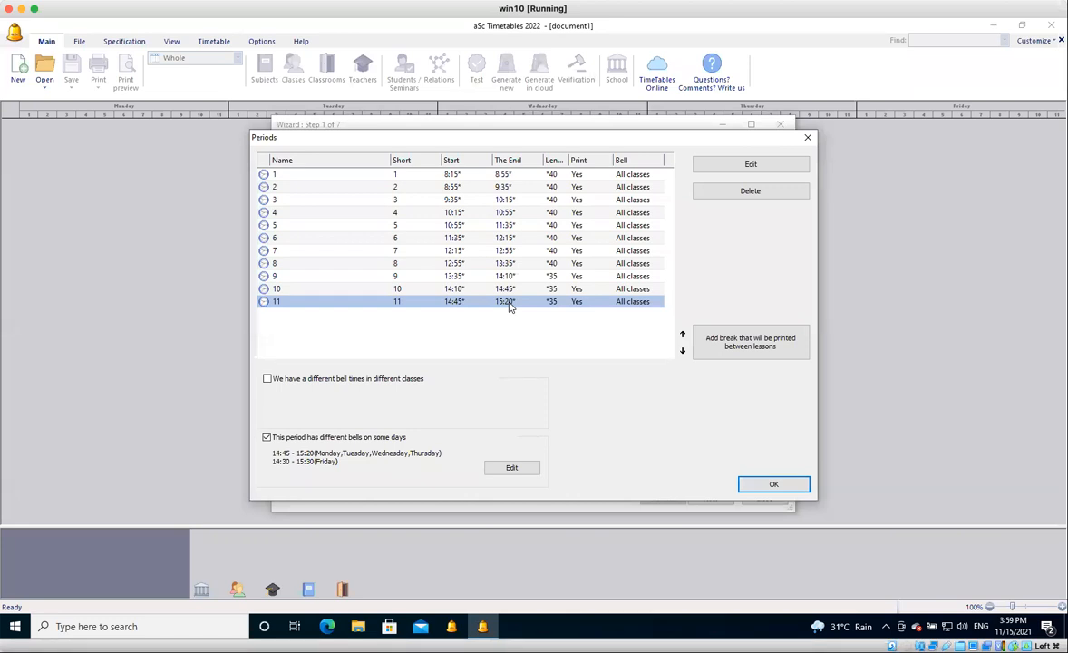
pyautogui.doubleClick(510, 306)
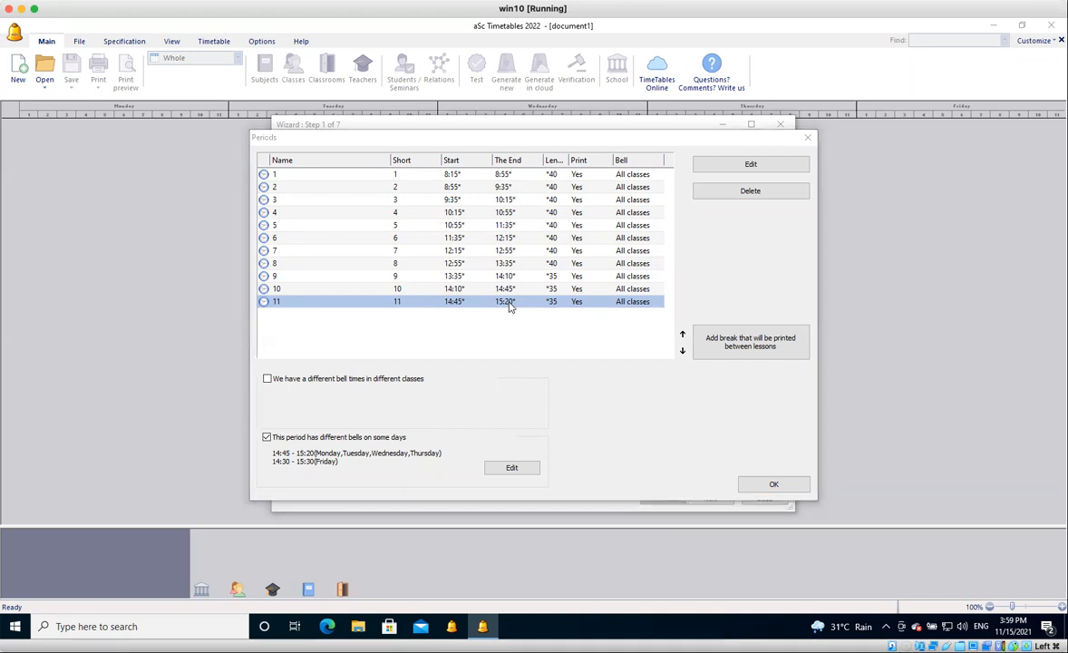
pyautogui.doubleClick(602, 255)
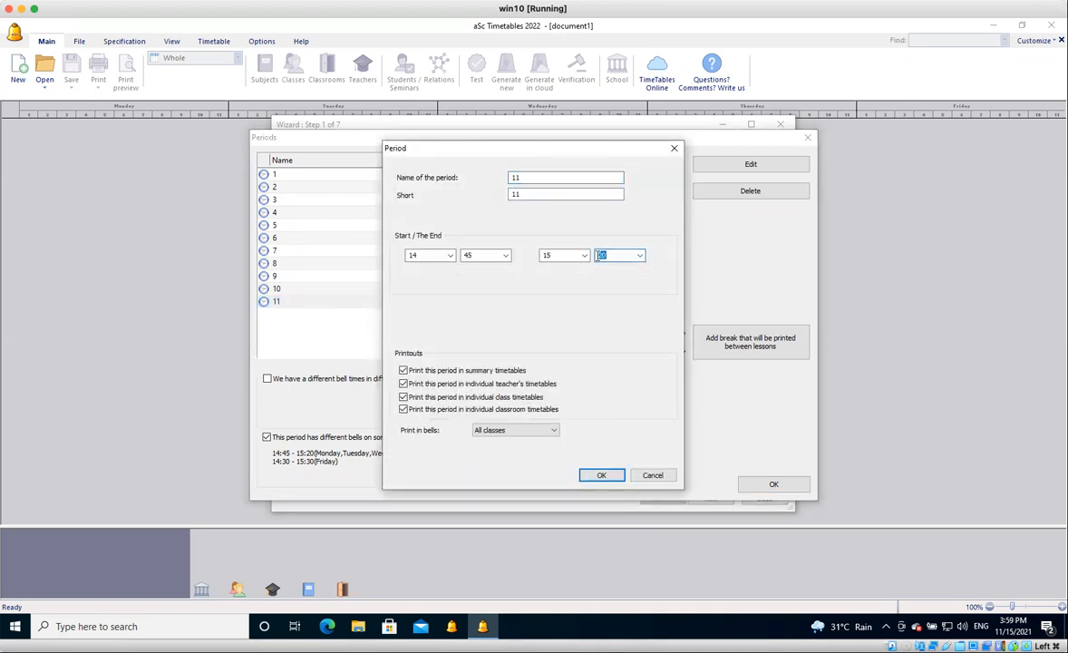
pyautogui.write('3')
pyautogui.write('5')
pyautogui.press('BackSpace')
pyautogui.write('0')
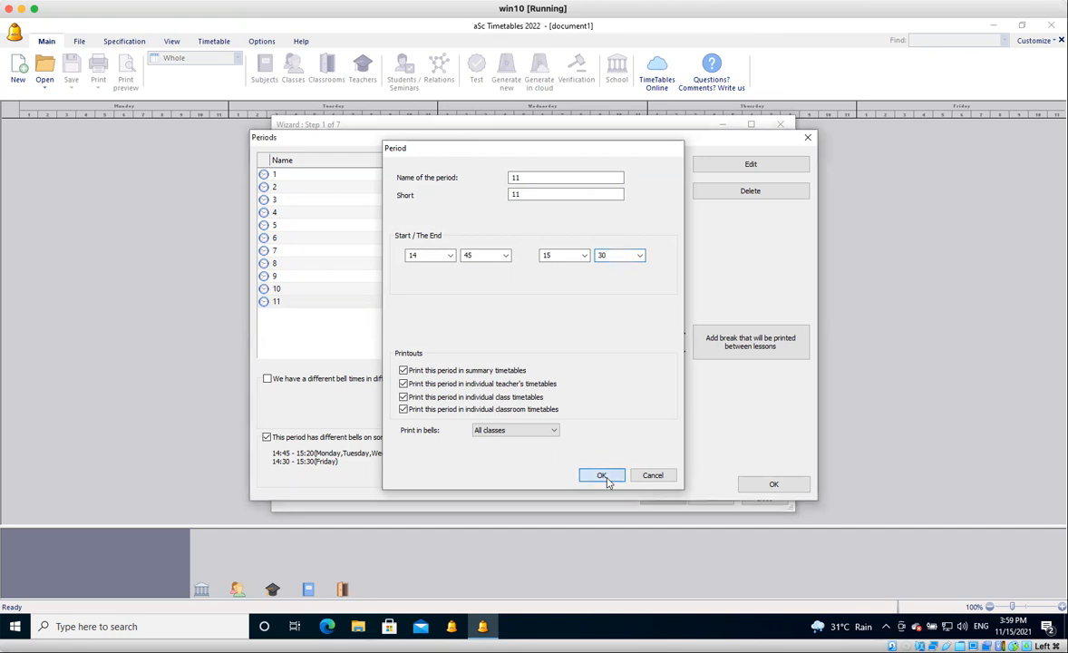
pyautogui.click(606, 479)
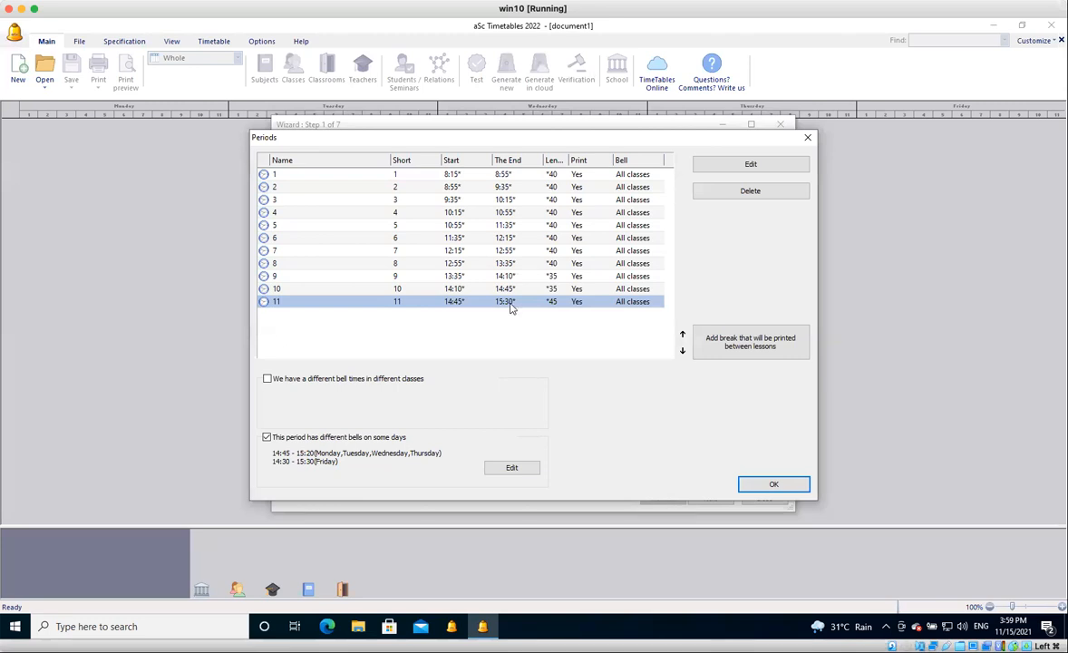
# Enable different bell times in different classes and set period 11's end to 15:15 in Bells 1.
pyautogui.click(268, 379)
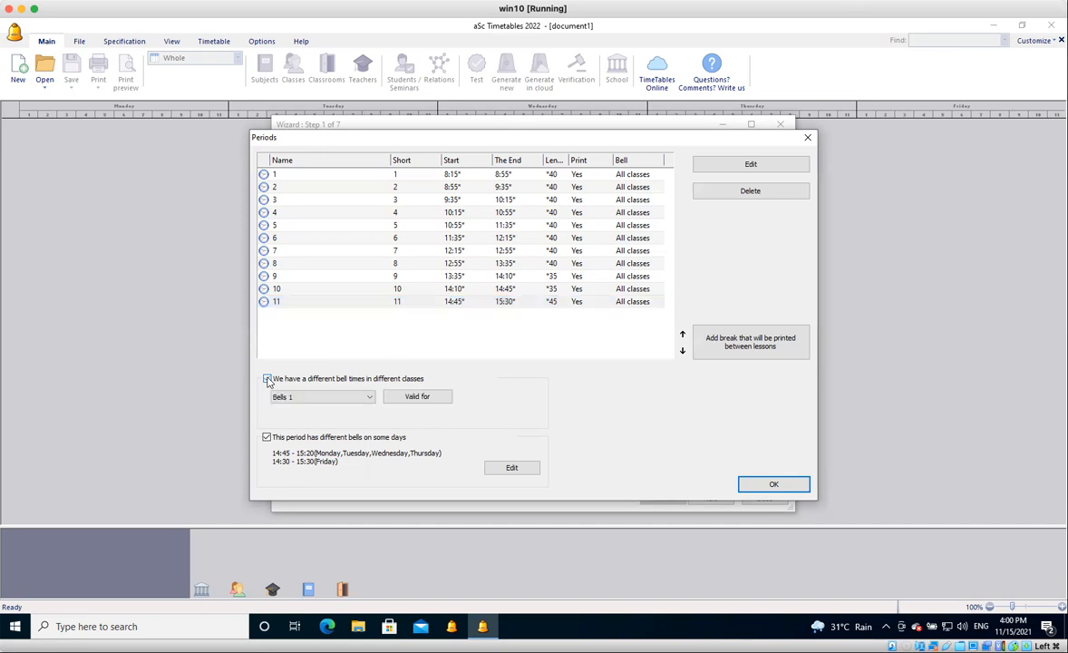
pyautogui.click(508, 303)
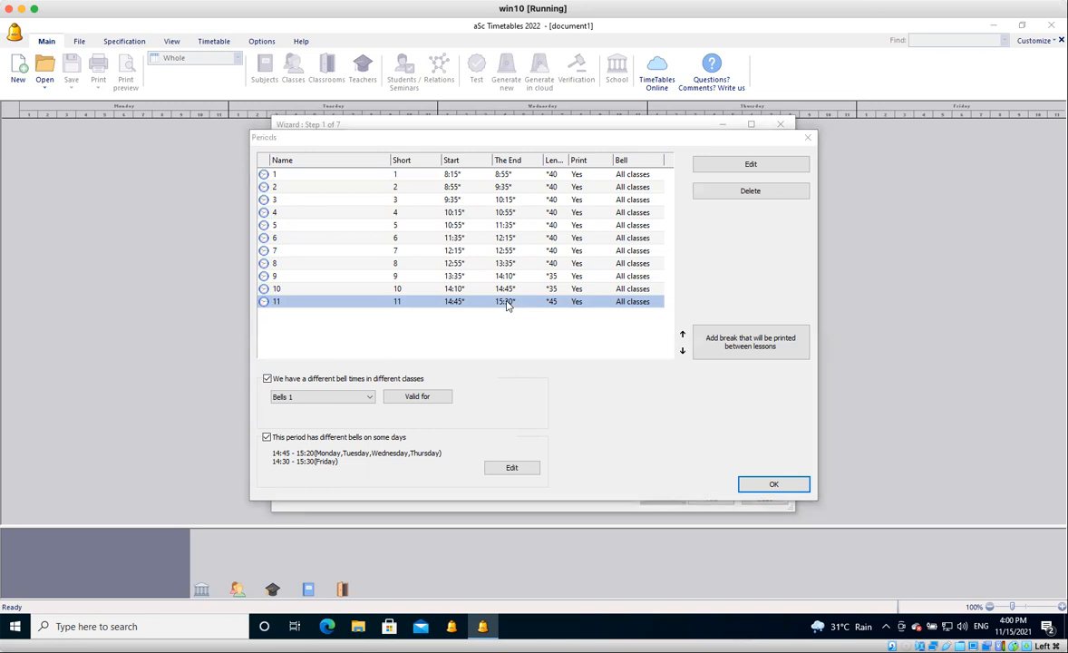
pyautogui.doubleClick(508, 304)
pyautogui.doubleClick(602, 256)
pyautogui.write('15')
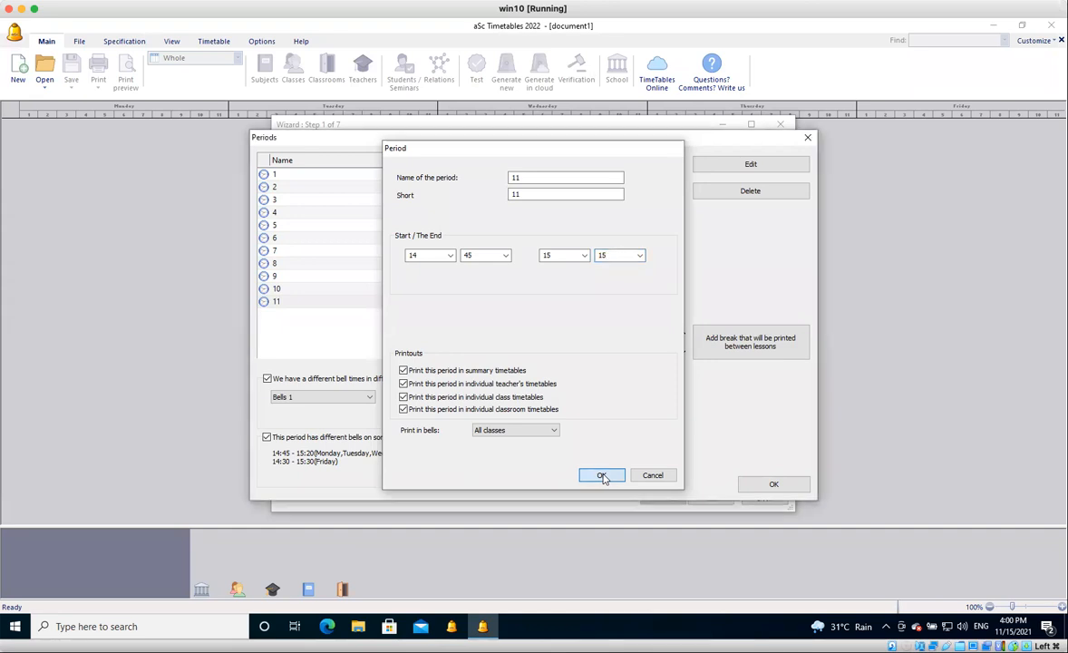
pyautogui.click(603, 476)
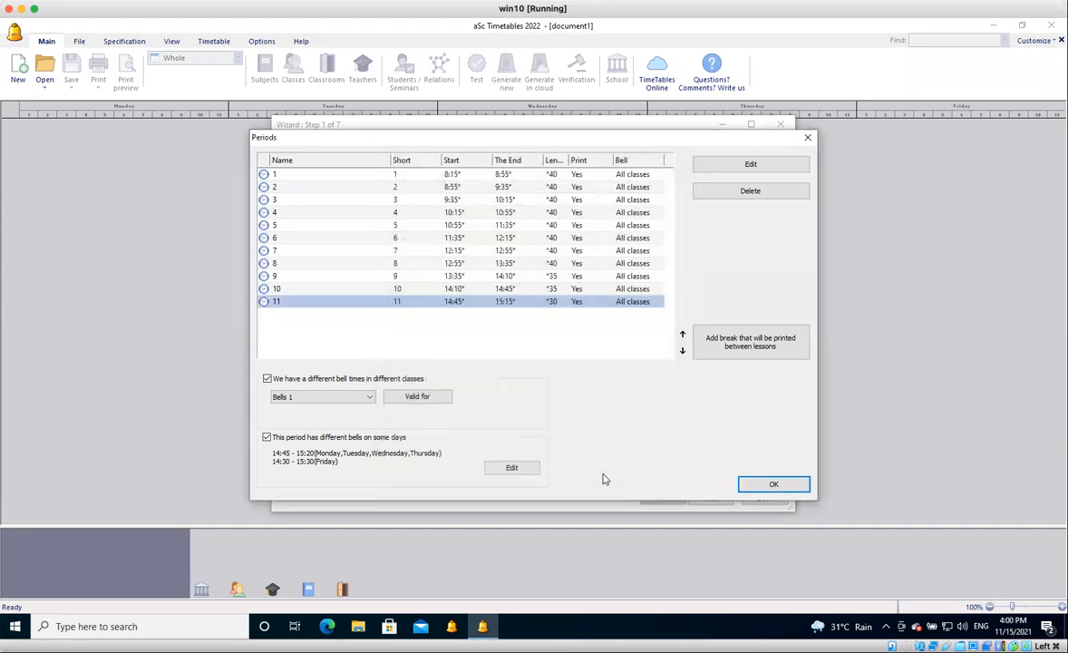
# Switch to the Bells 2 set and make its period 11 end at 15:30.
pyautogui.click(370, 400)
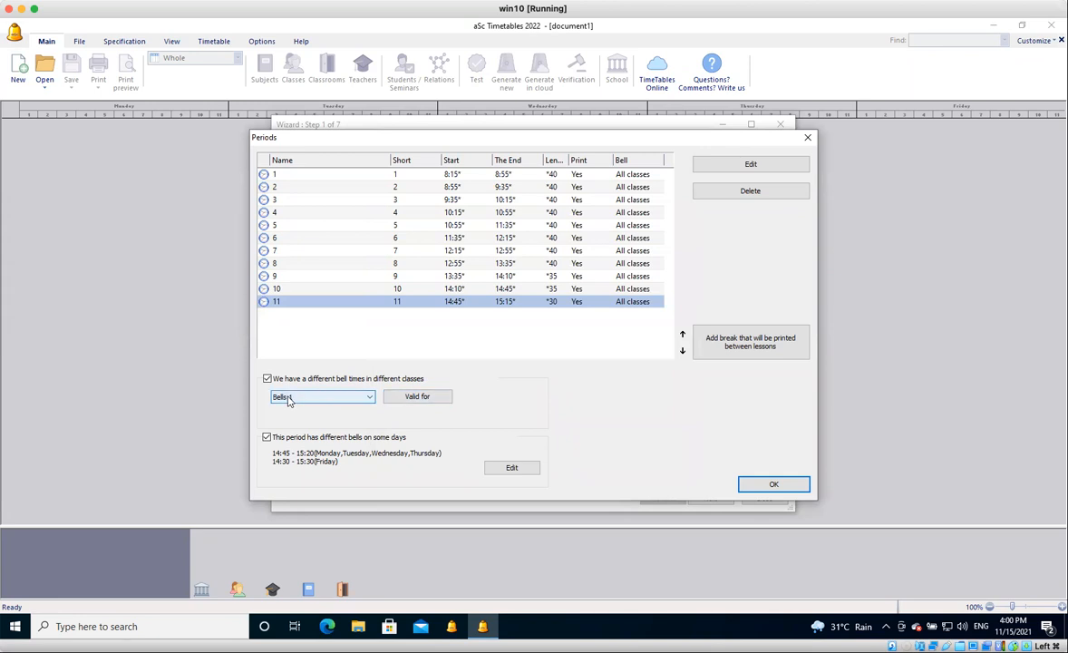
pyautogui.click(370, 400)
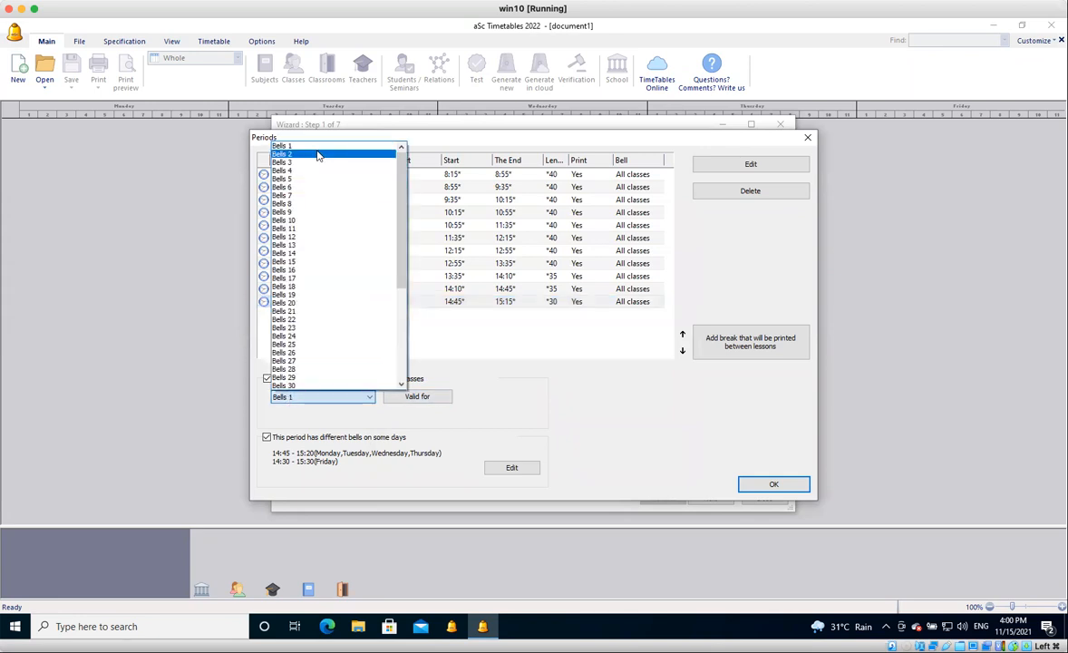
pyautogui.click(458, 381)
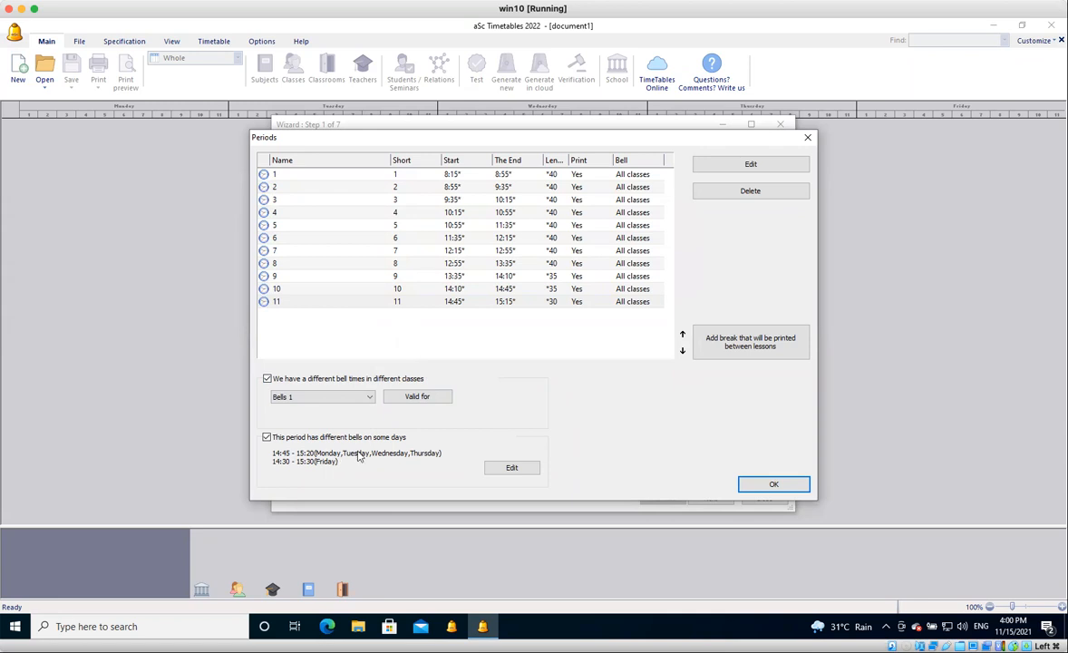
pyautogui.click(361, 397)
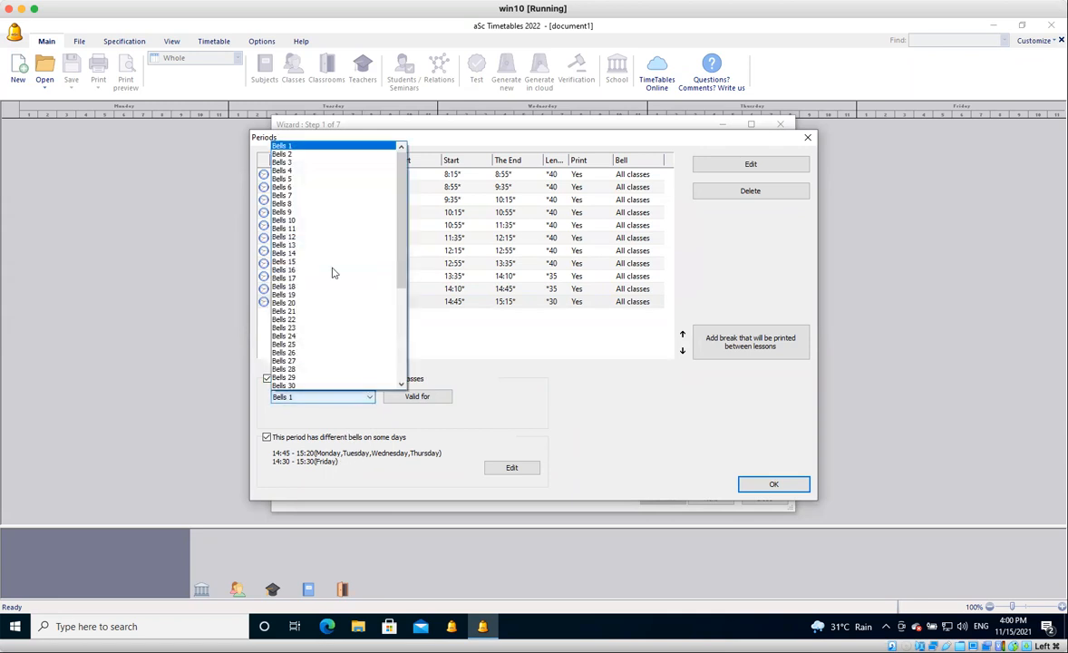
pyautogui.click(310, 156)
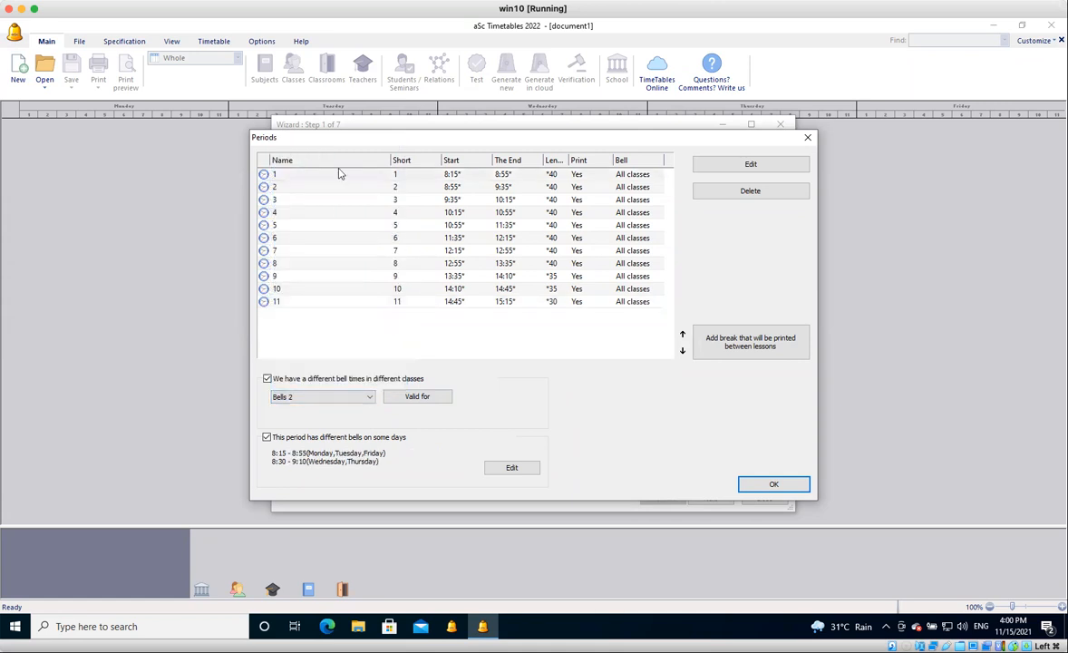
pyautogui.click(506, 303)
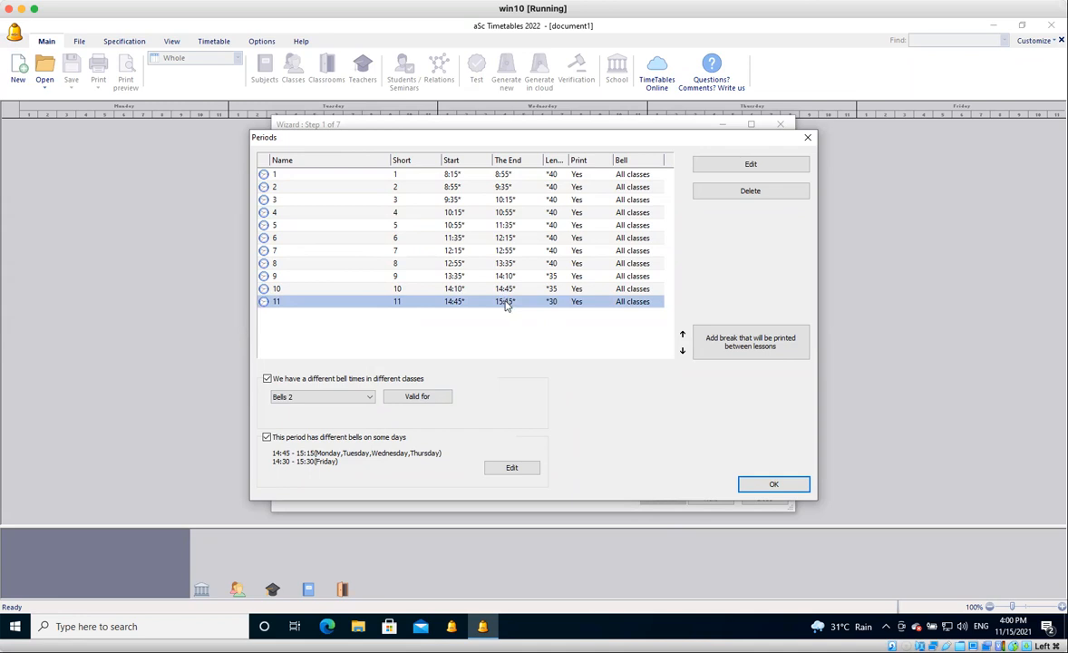
pyautogui.doubleClick(506, 303)
pyautogui.click(613, 256)
pyautogui.write('30')
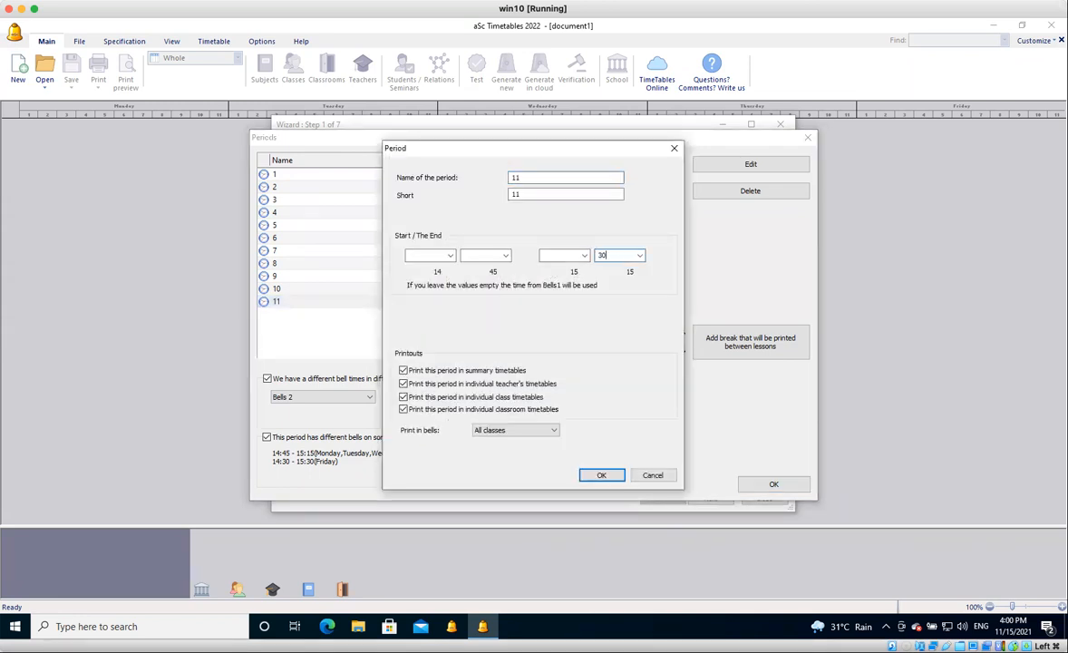
pyautogui.click(602, 476)
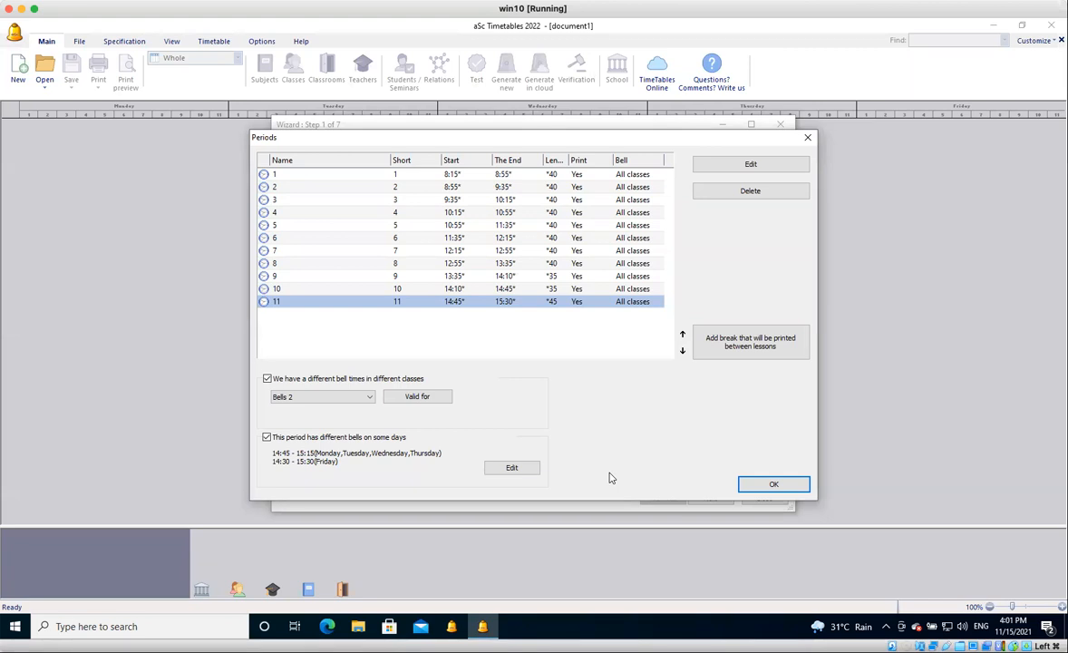
# Compare the period times in Bells 21 and Bells 1, ending on the Bells 2 set.
pyautogui.click(369, 397)
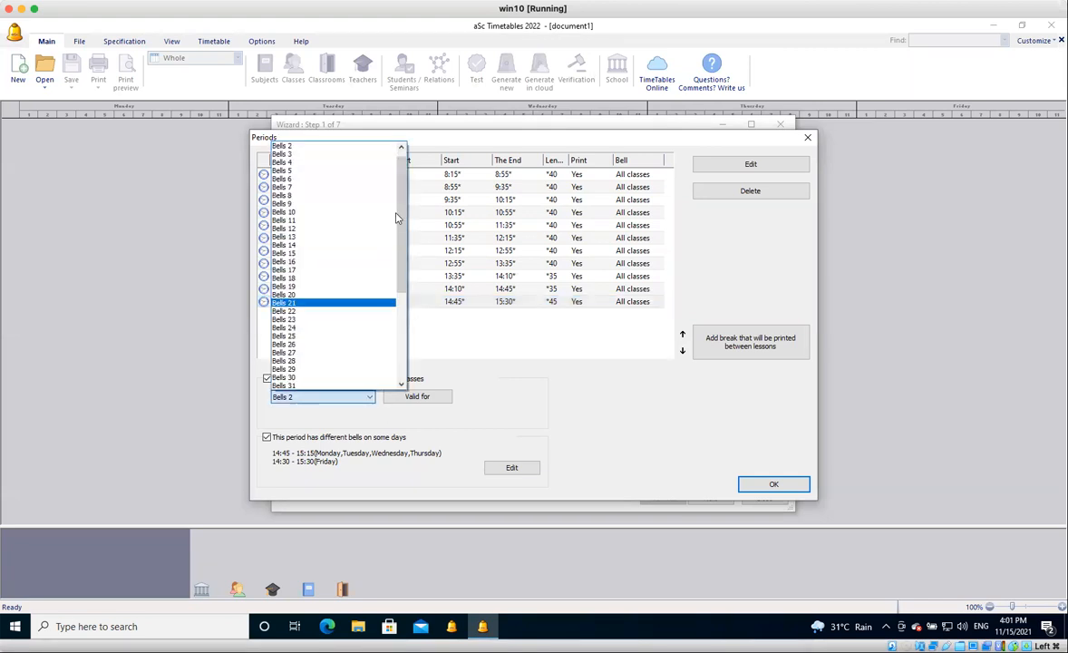
pyautogui.click(326, 302)
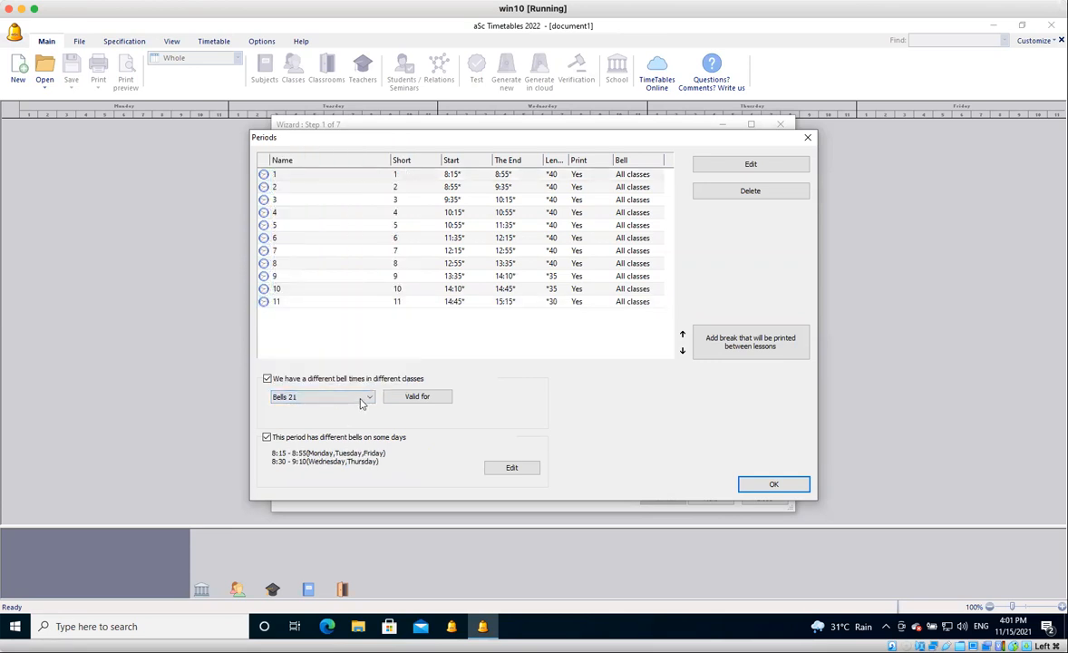
pyautogui.click(361, 397)
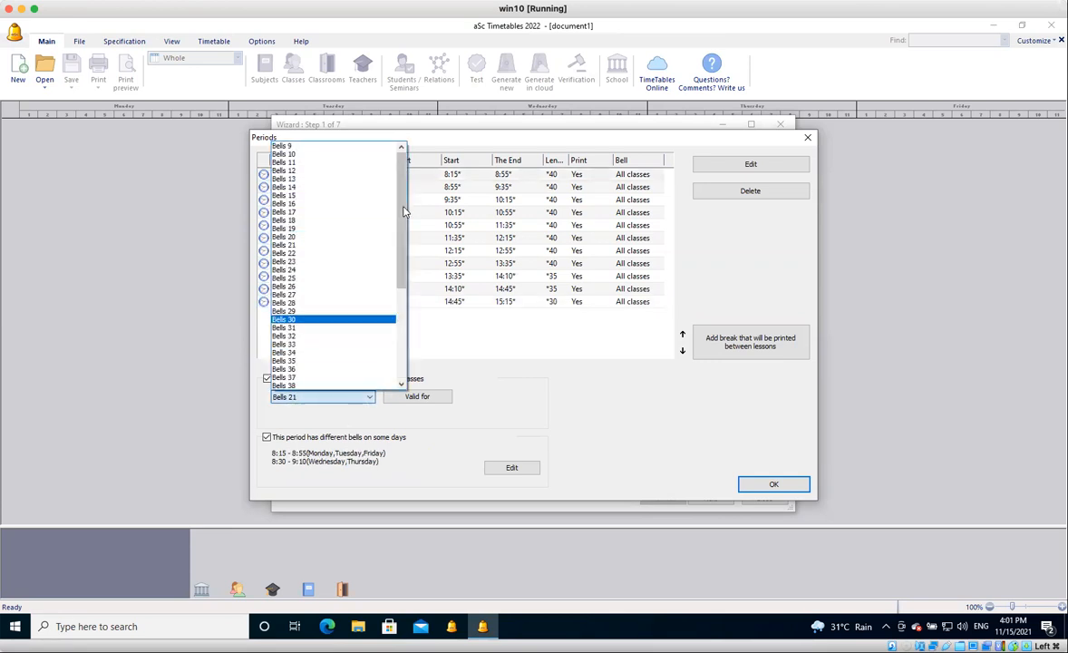
pyautogui.click(368, 146)
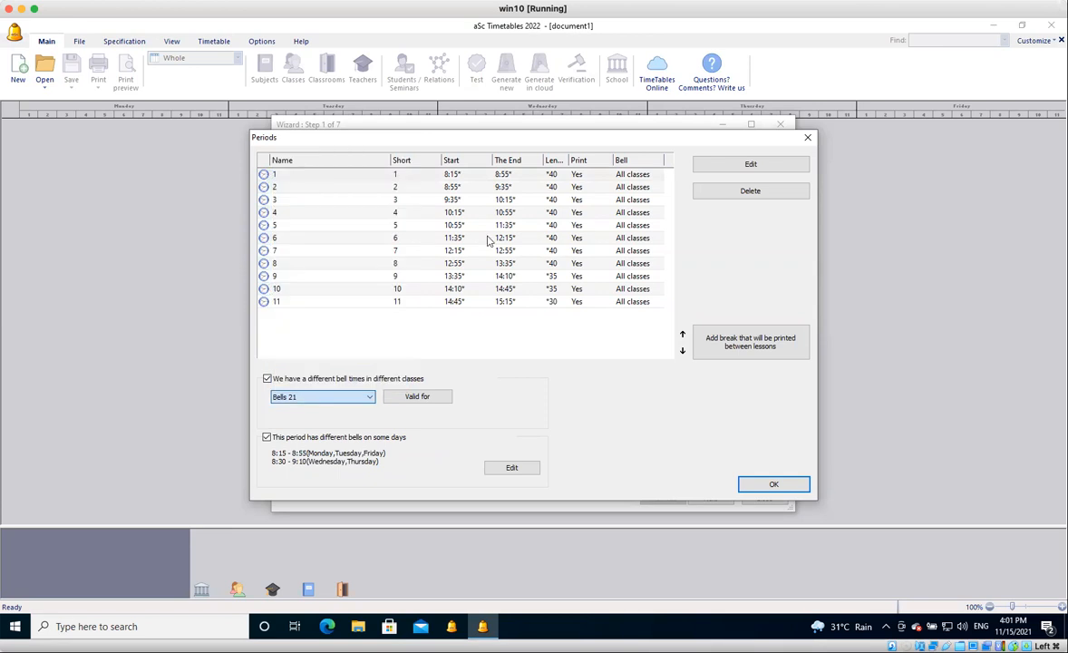
pyautogui.click(370, 398)
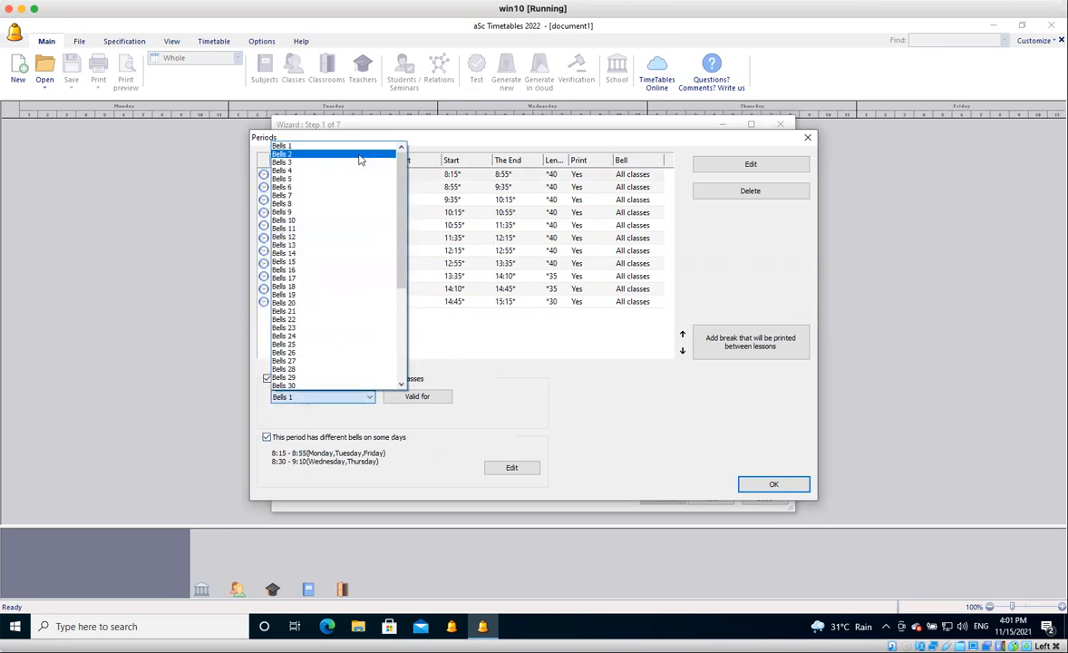
pyautogui.click(360, 155)
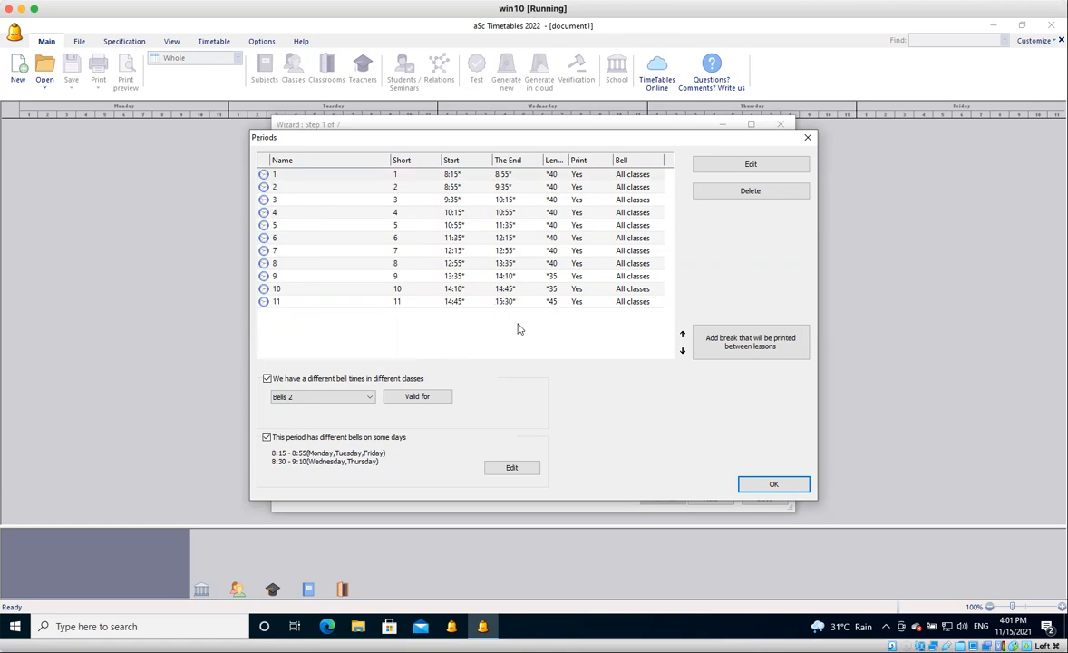
# Check the class selection that Bells 2 is valid for and view period 11's bells on each day.
pyautogui.click(420, 399)
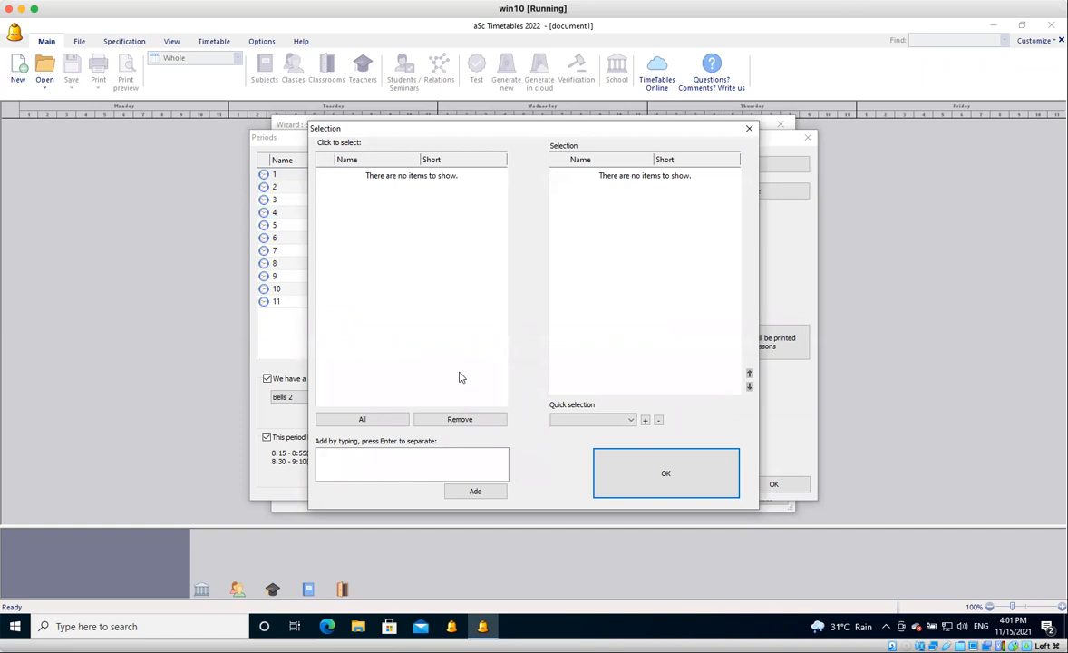
pyautogui.click(632, 465)
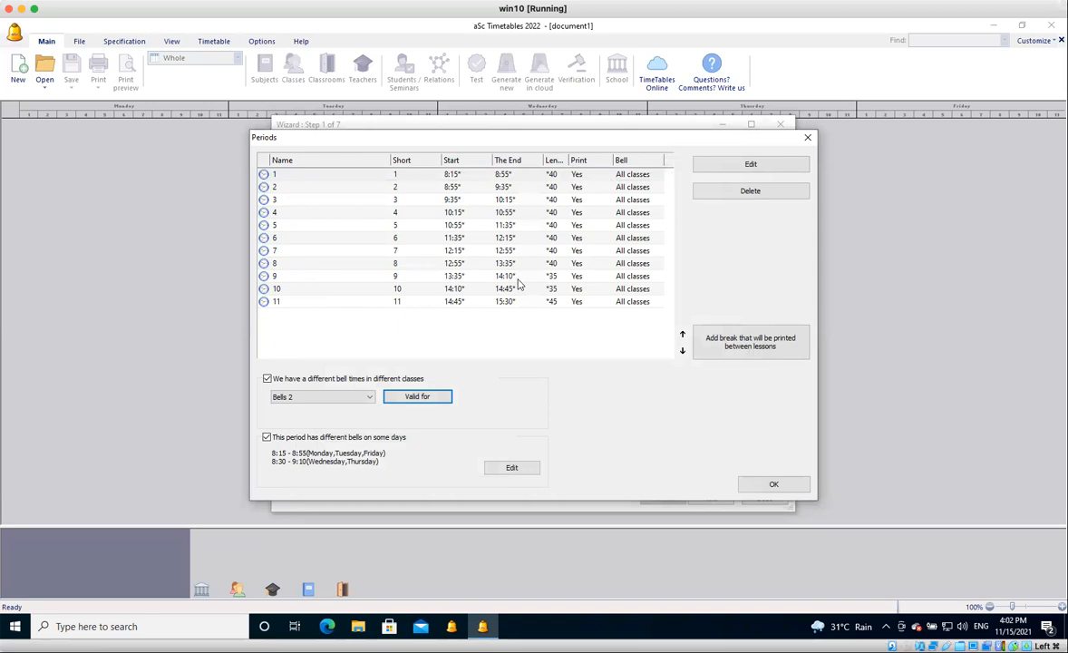
pyautogui.click(432, 301)
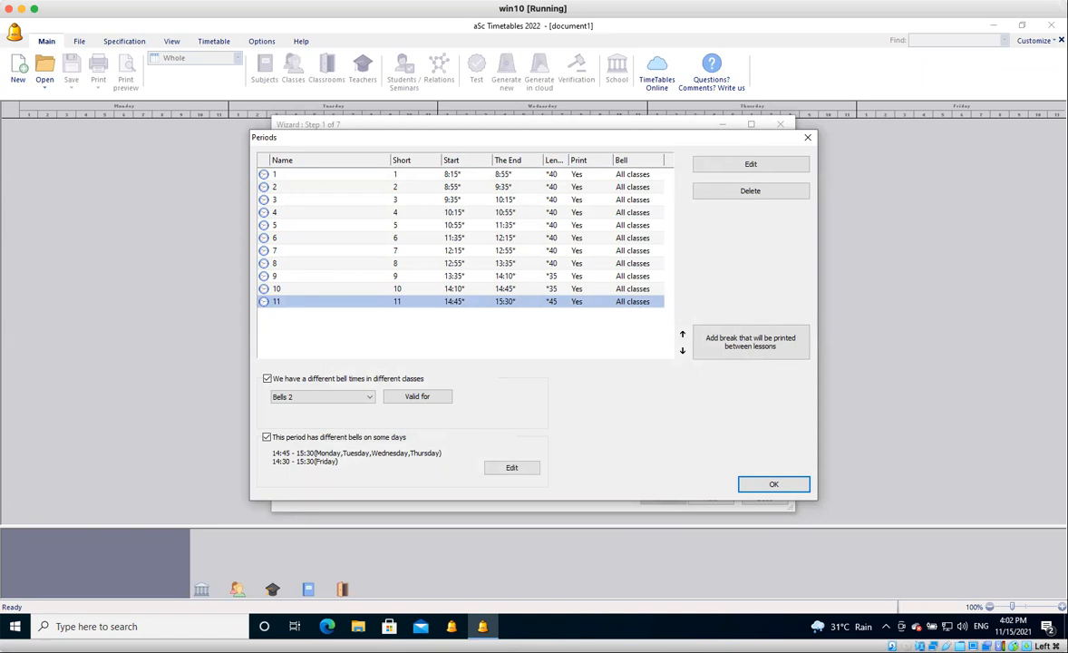
# Confirm the period settings and advance the wizard to entering subjects, leaving the school questions unanswered.
pyautogui.click(769, 486)
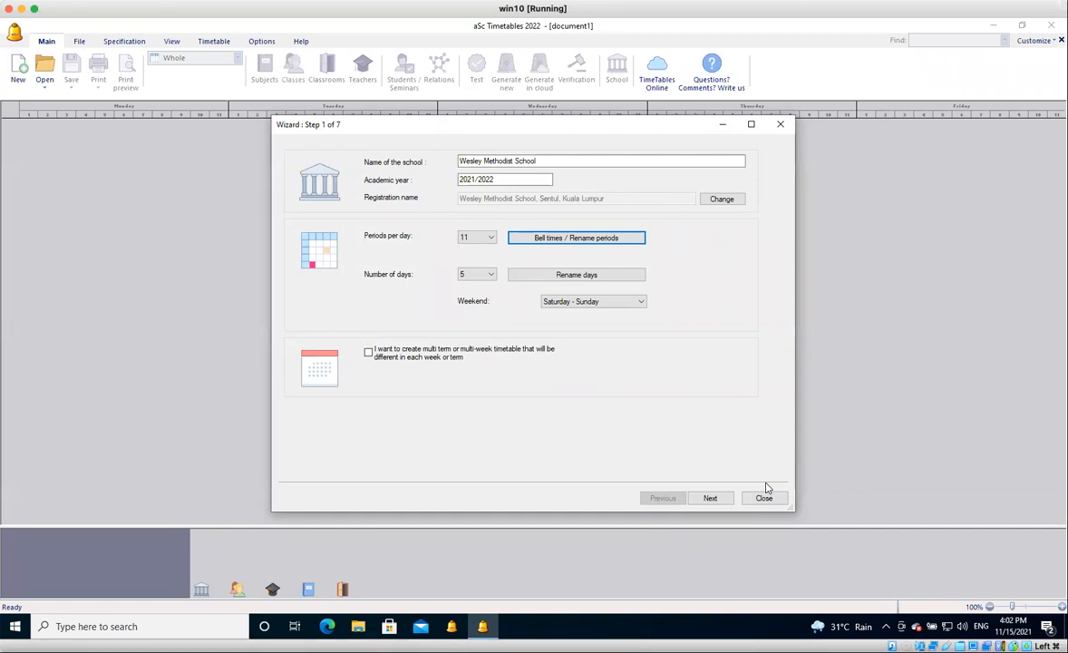
pyautogui.click(712, 498)
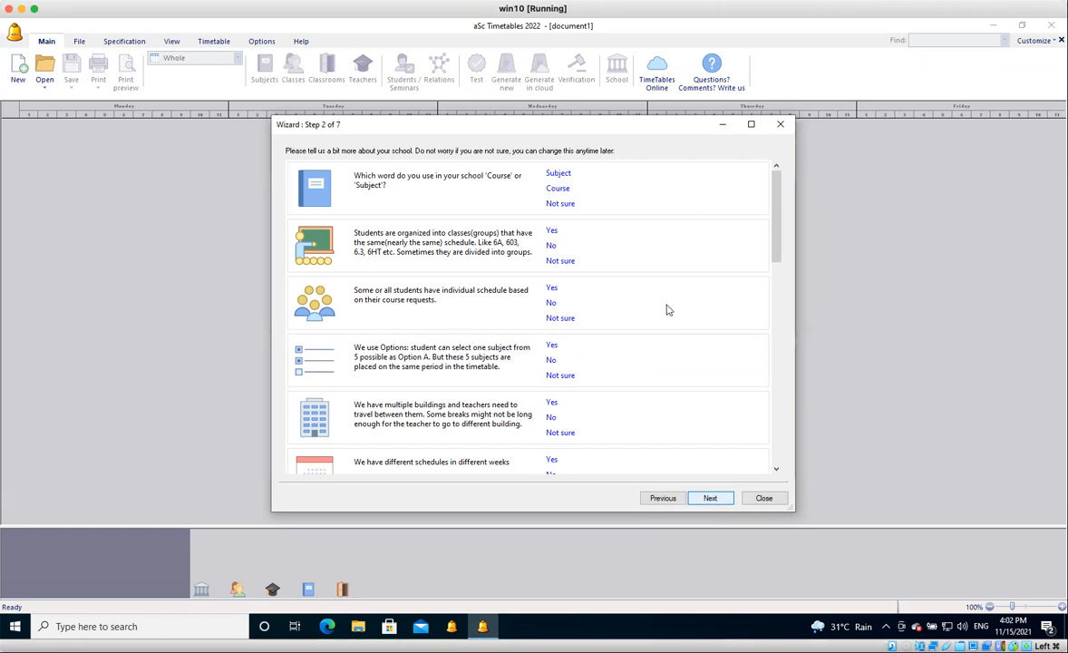
pyautogui.click(711, 499)
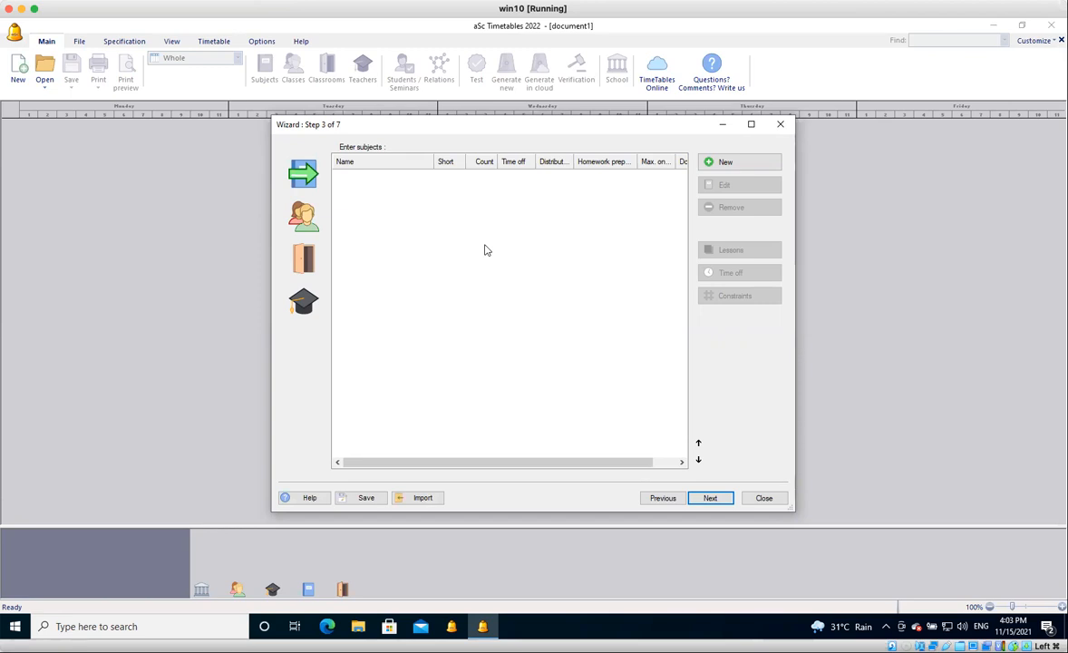
# Search Windows for "template", open the templateimportlessons workbook in Excel and select its first two subject rows.
pyautogui.click(176, 628)
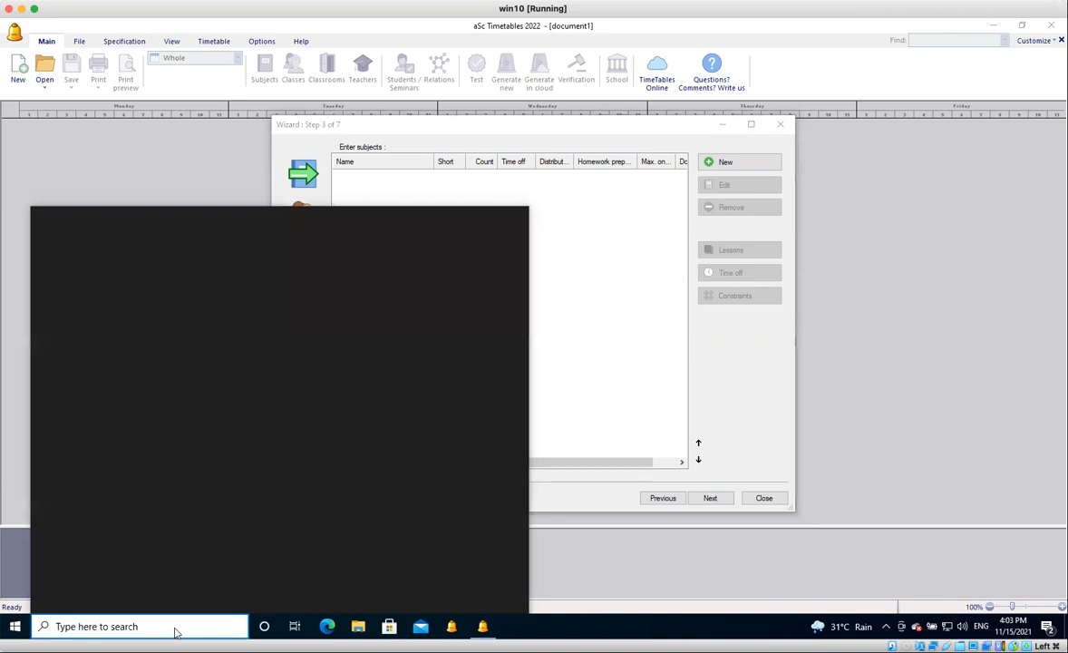
pyautogui.write('rw')
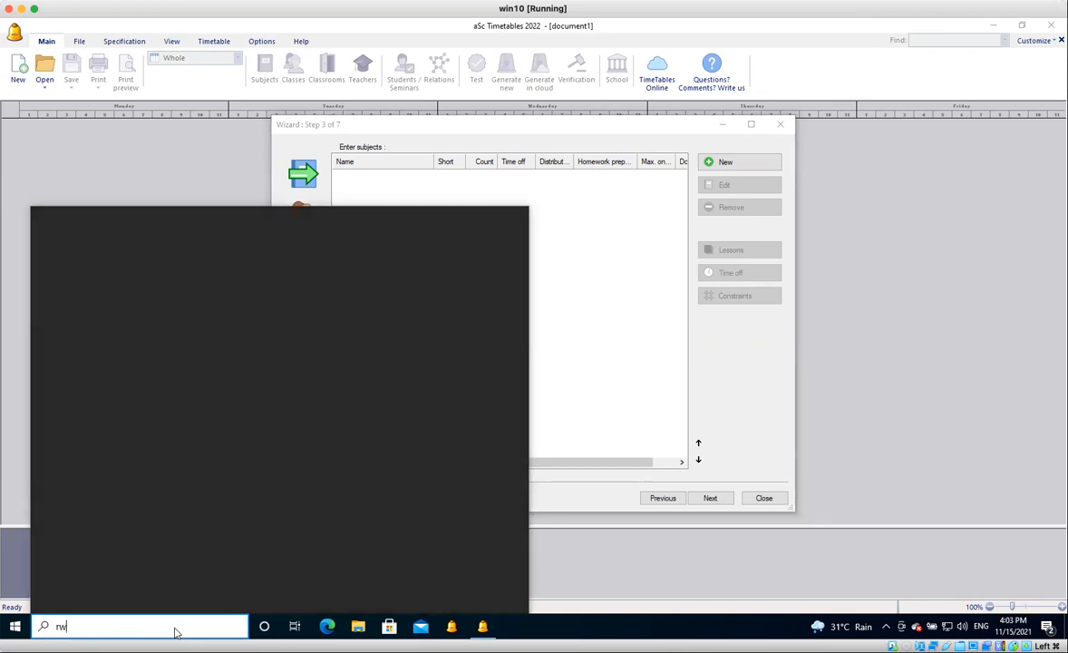
pyautogui.press('BackSpace')
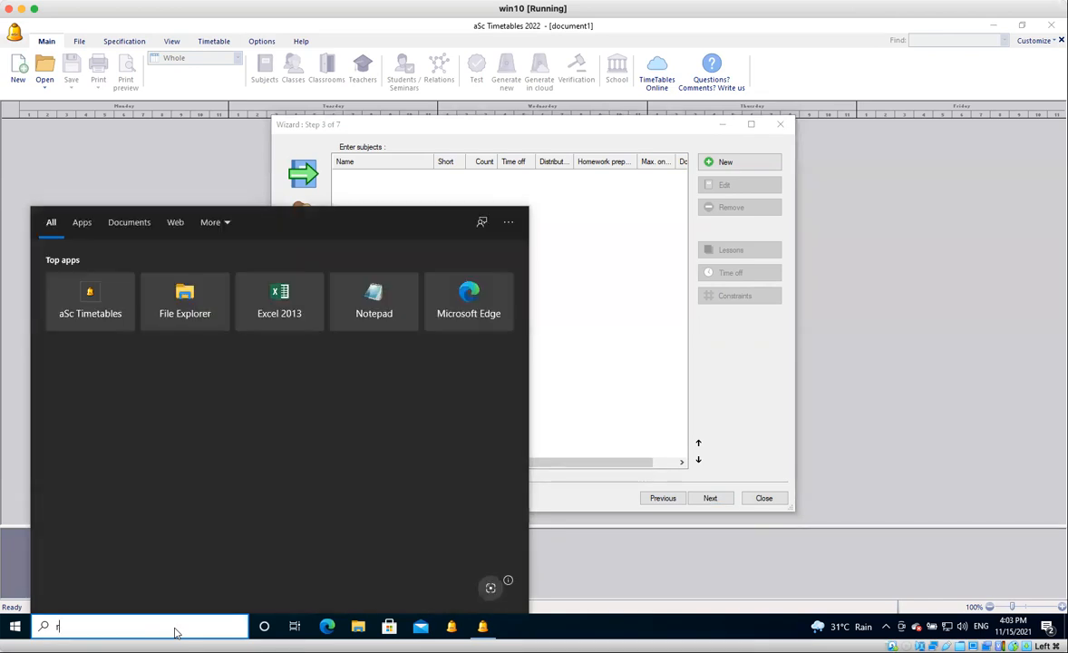
pyautogui.press('BackSpace')
pyautogui.write('template')
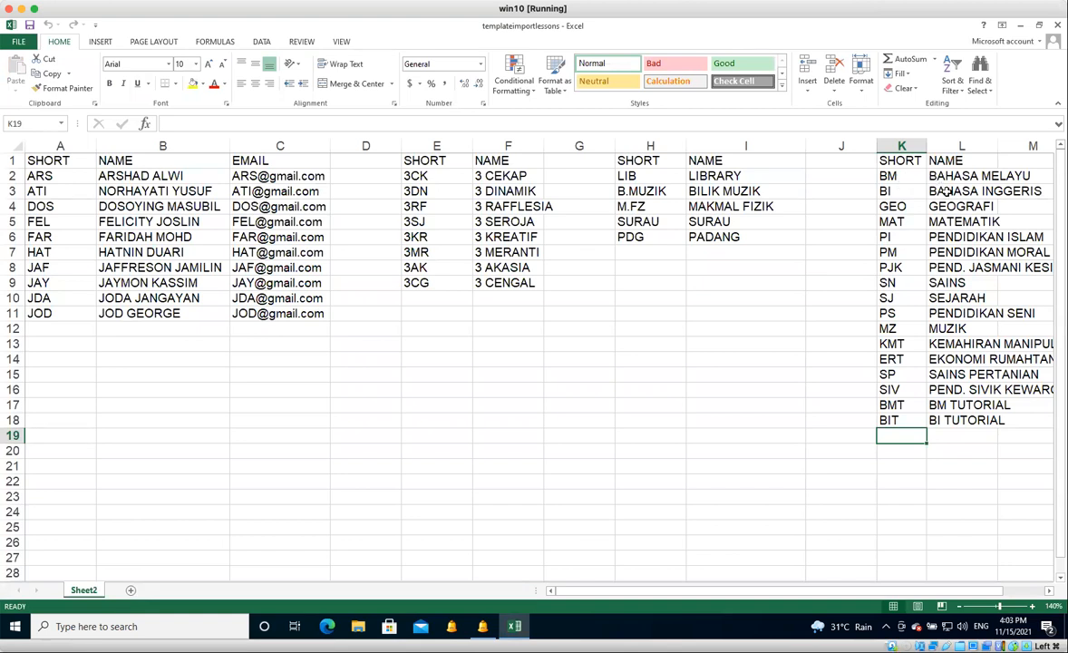
pyautogui.moveTo(894, 176); pyautogui.dragTo(947, 191)
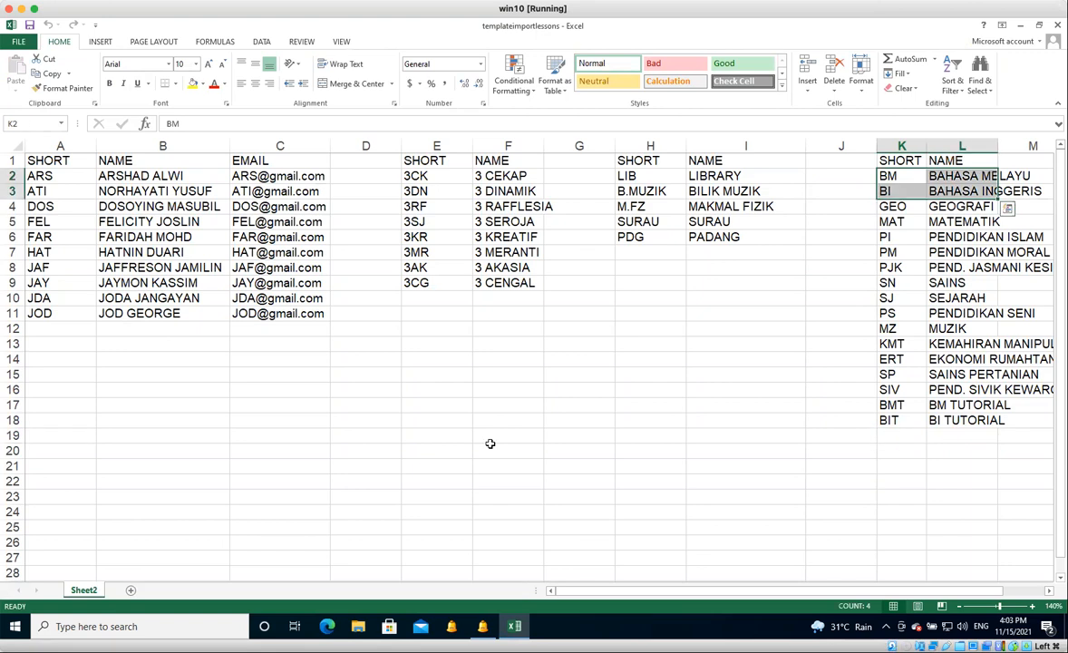
# Switch to aSc Timetables and add the subject Bahasa Melayu with the short name BM.
pyautogui.click(482, 628)
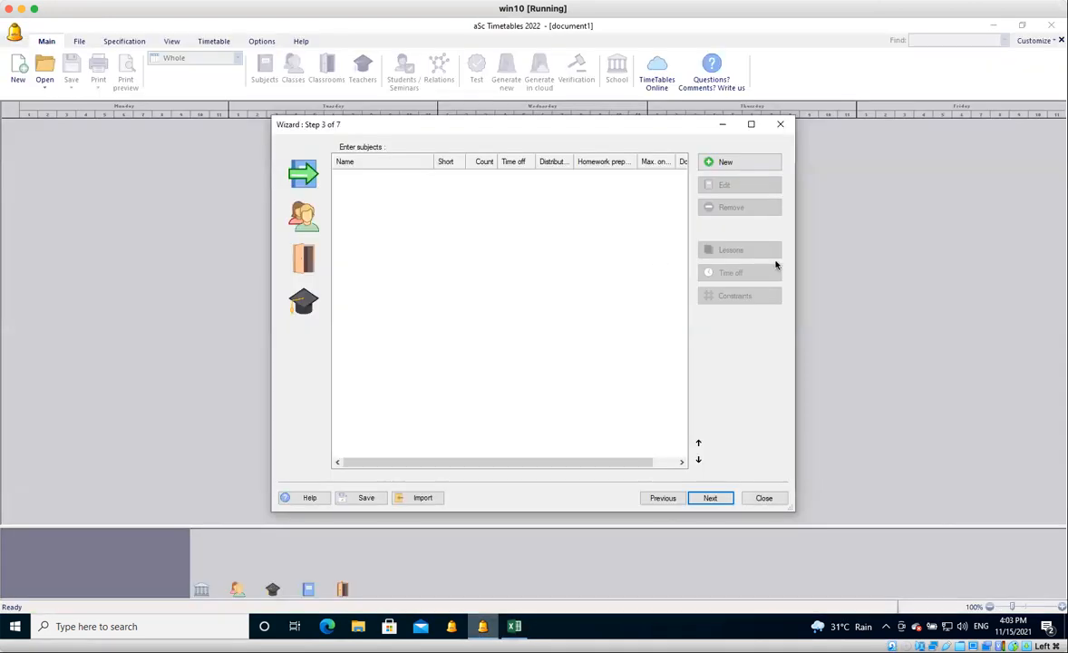
pyautogui.click(722, 163)
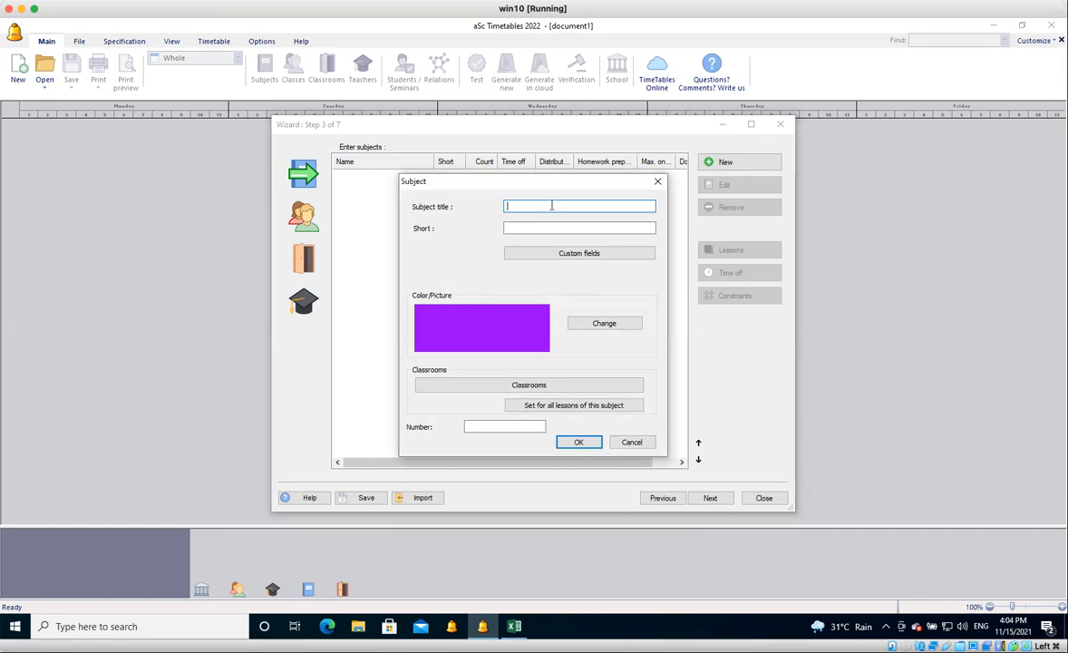
pyautogui.write('Bahasa Melayu')
pyautogui.click(535, 227)
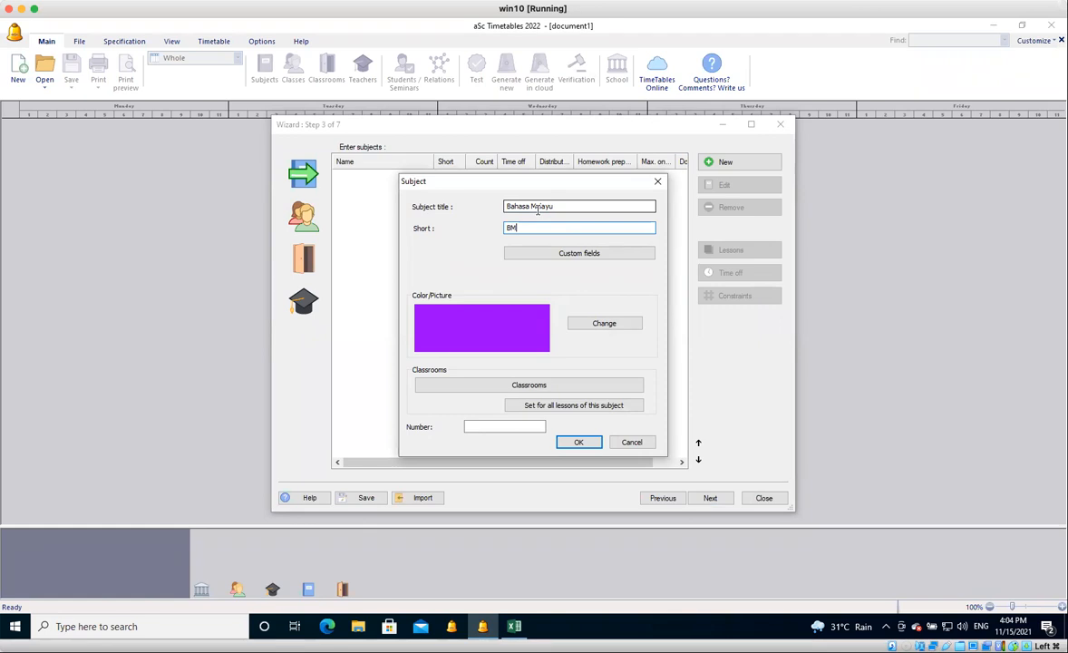
pyautogui.click(589, 445)
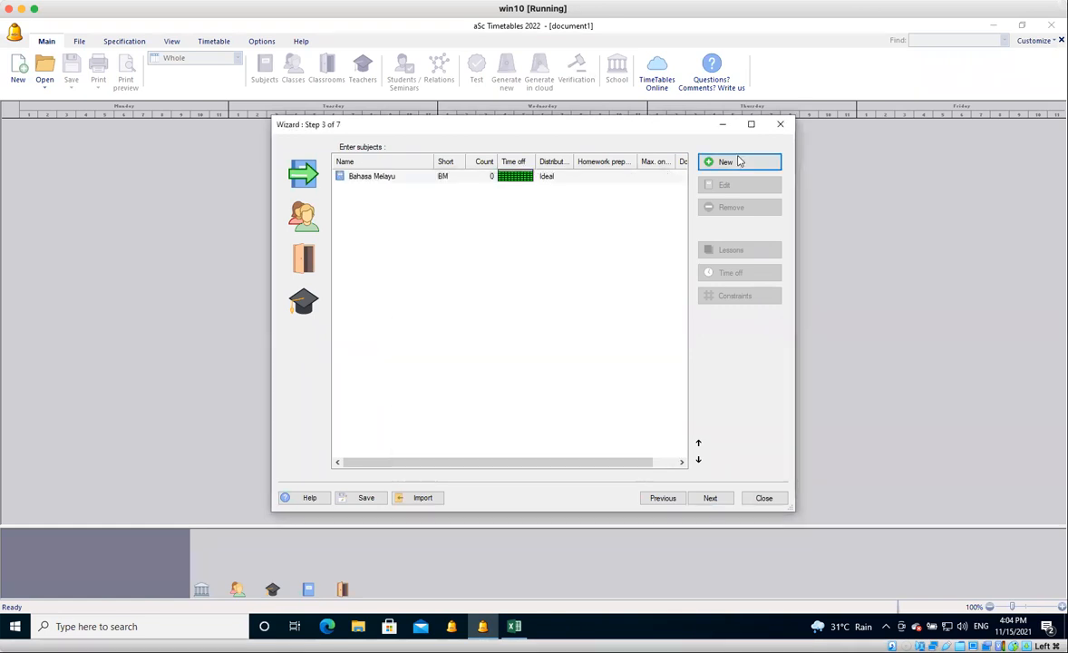
# Add the subject English with the short name ENG and advance the wizard to entering classes.
pyautogui.click(738, 163)
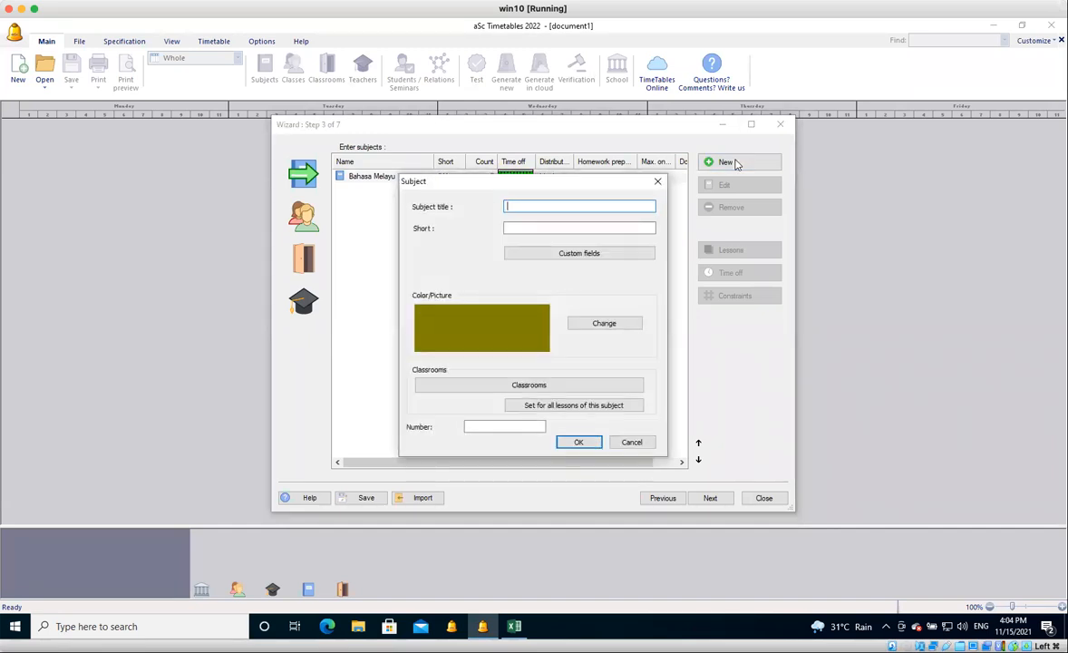
pyautogui.write('Englsh')
pyautogui.press('BackSpace')
pyautogui.press('BackSpace')
pyautogui.write('ish')
pyautogui.press('Tab')
pyautogui.write('ENg')
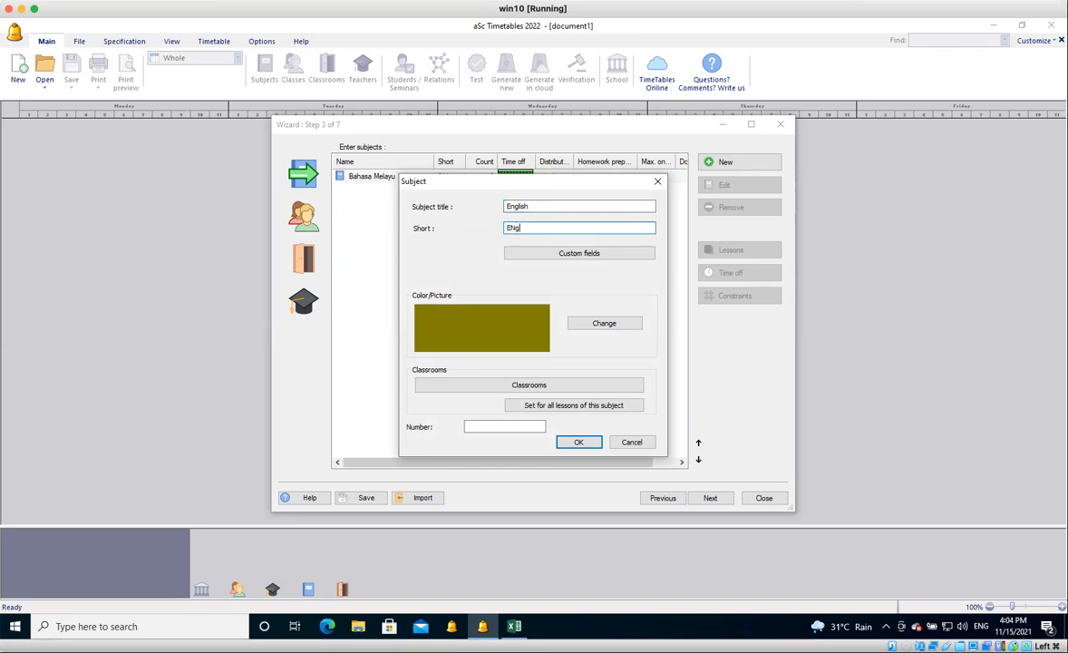
pyautogui.press('BackSpace')
pyautogui.press('BackSpace')
pyautogui.write('NG')
pyautogui.click(577, 444)
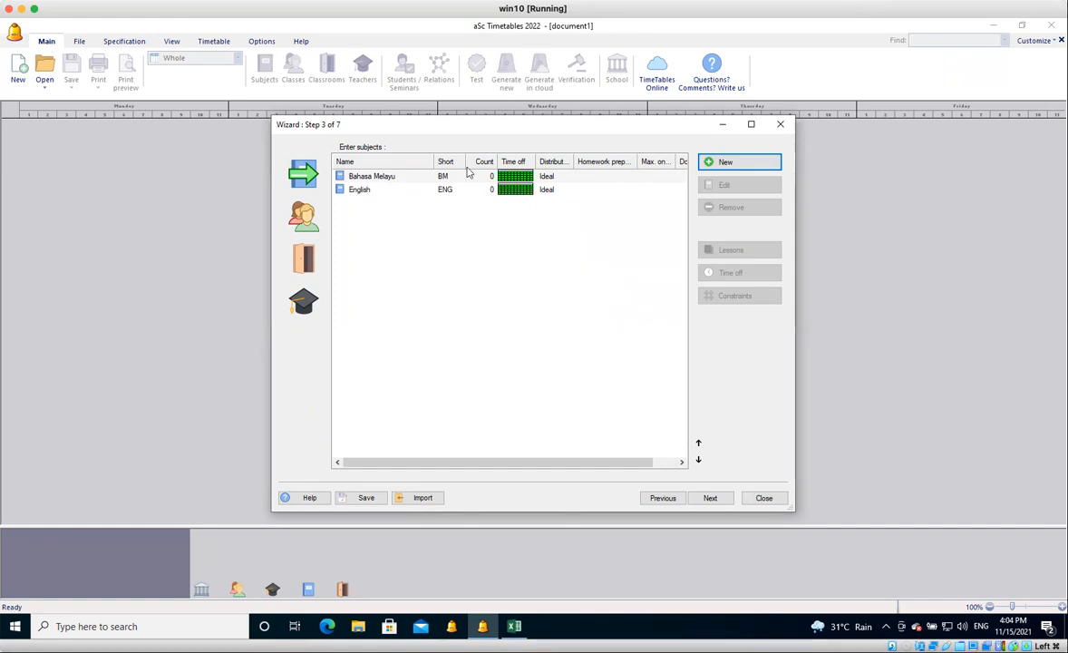
pyautogui.click(726, 502)
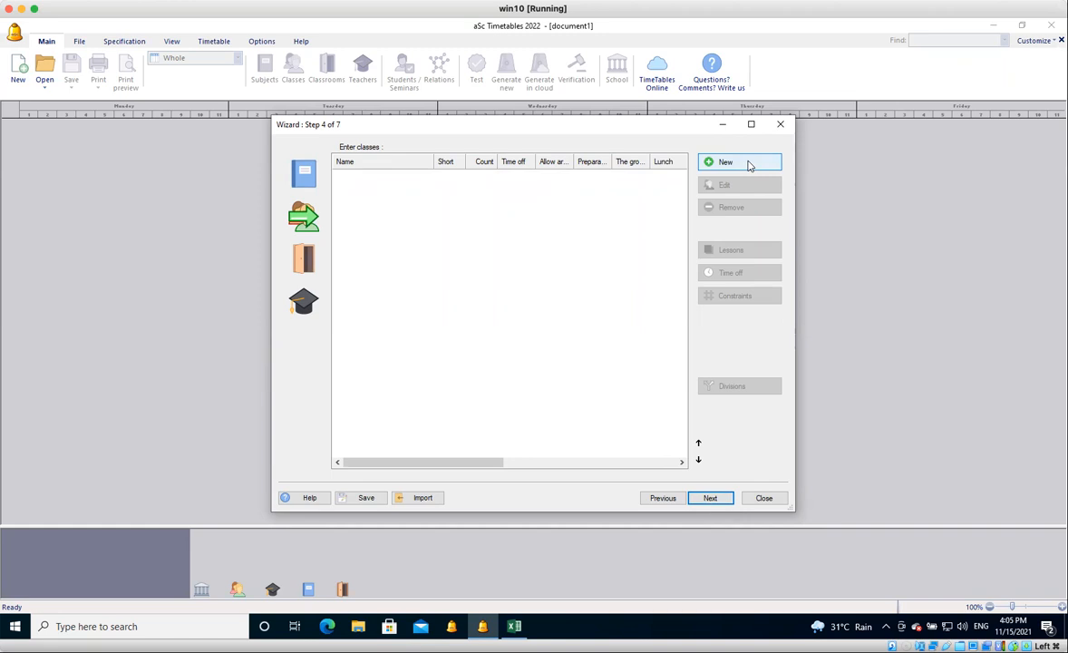
# Switch to Excel and change the second subject in row 3 to short name ENG and name ENGLISH.
pyautogui.click(518, 632)
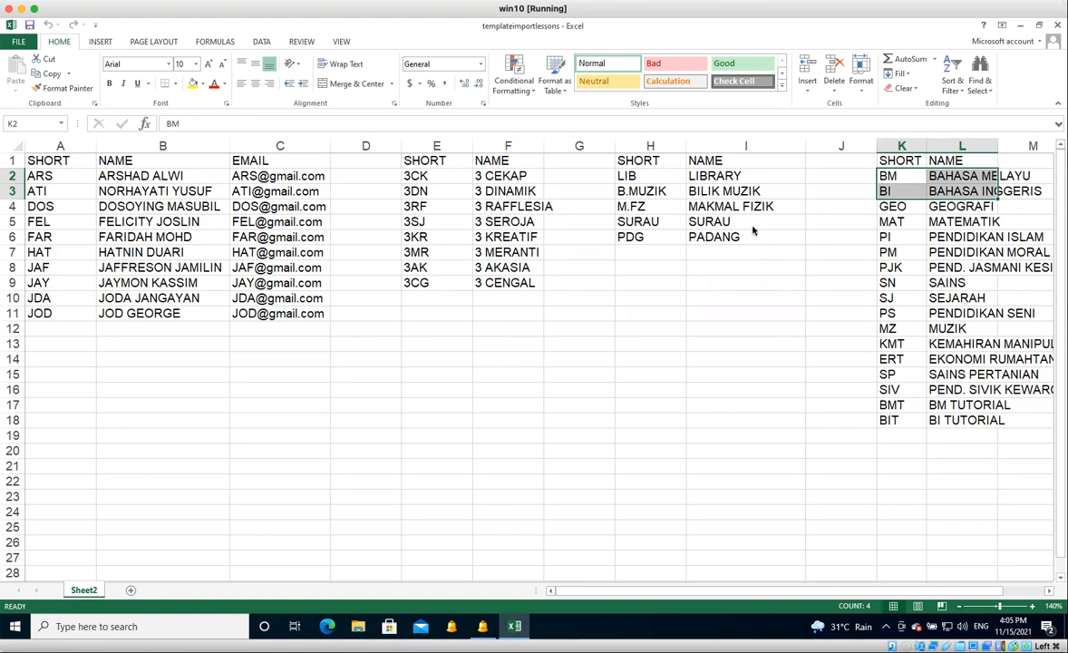
pyautogui.click(930, 190)
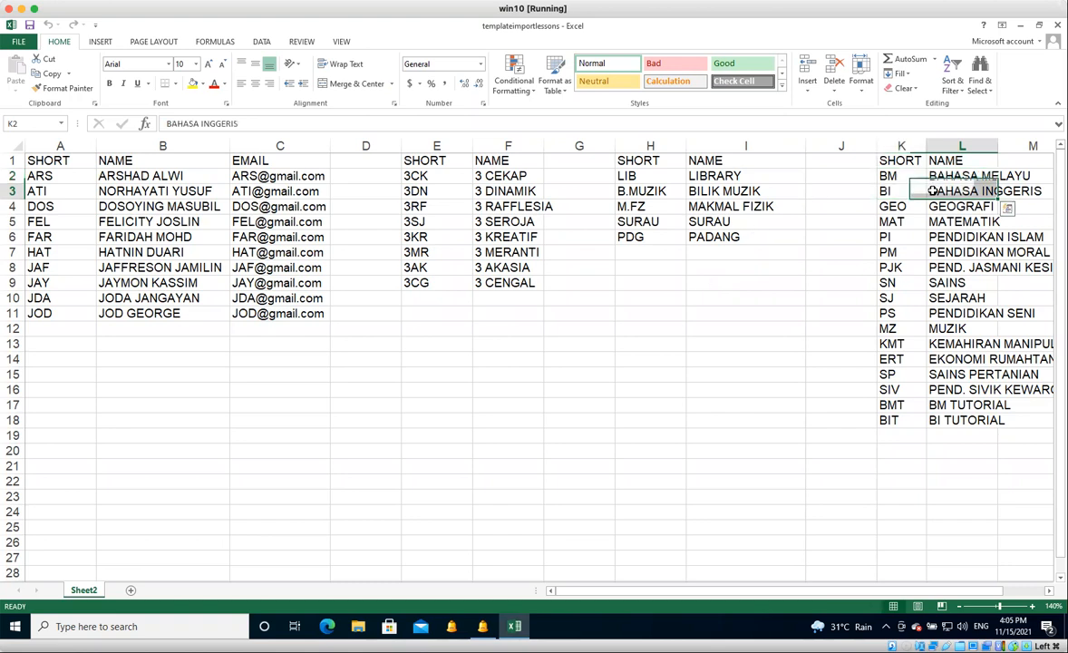
pyautogui.click(892, 190)
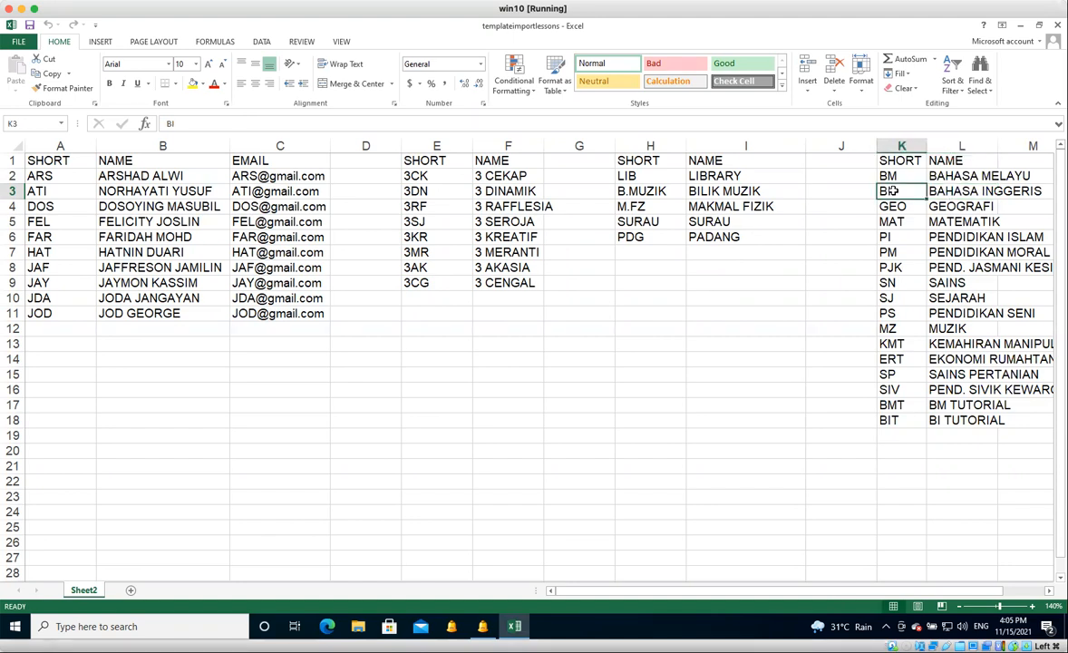
pyautogui.write('ENG')
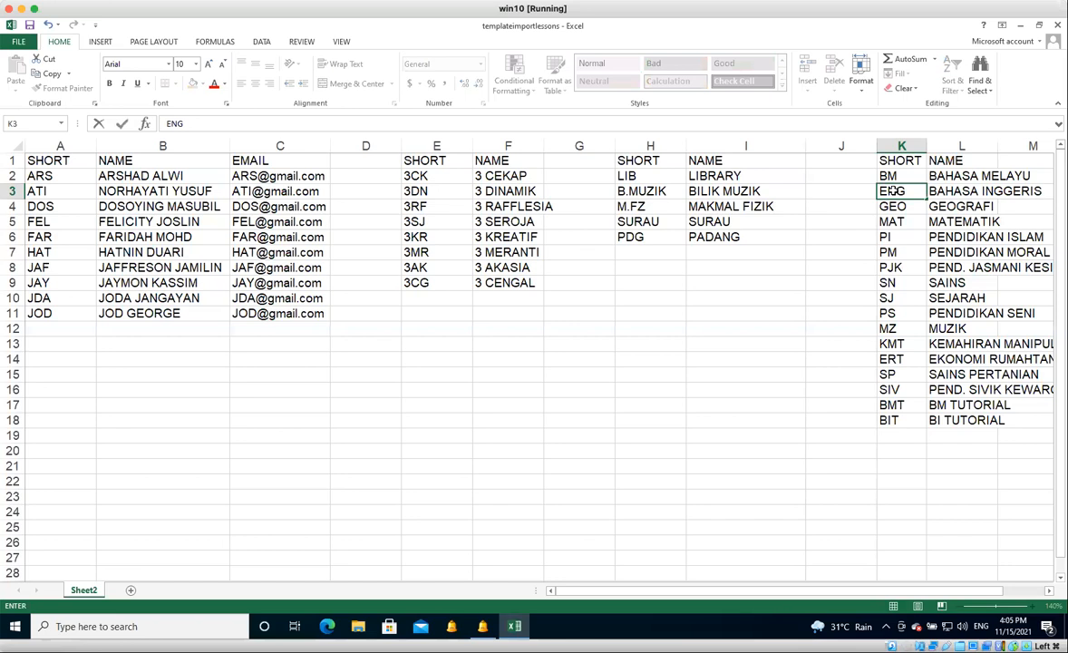
pyautogui.press('Tab')
pyautogui.write('ENG')
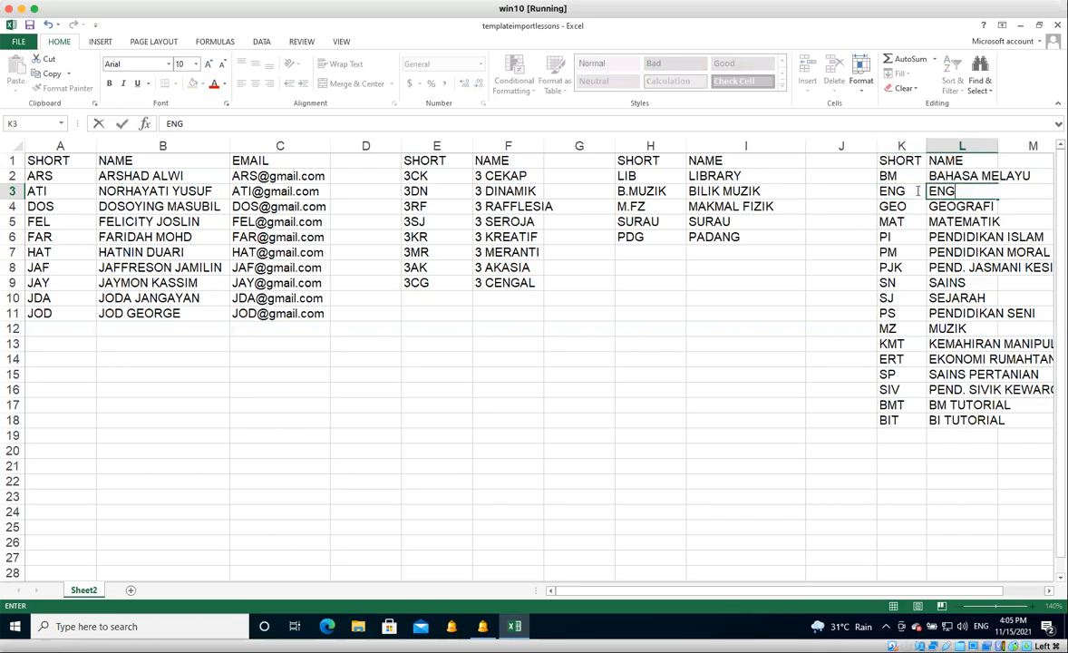
pyautogui.write('LISH')
pyautogui.hotkey('ctrl', 'Return')
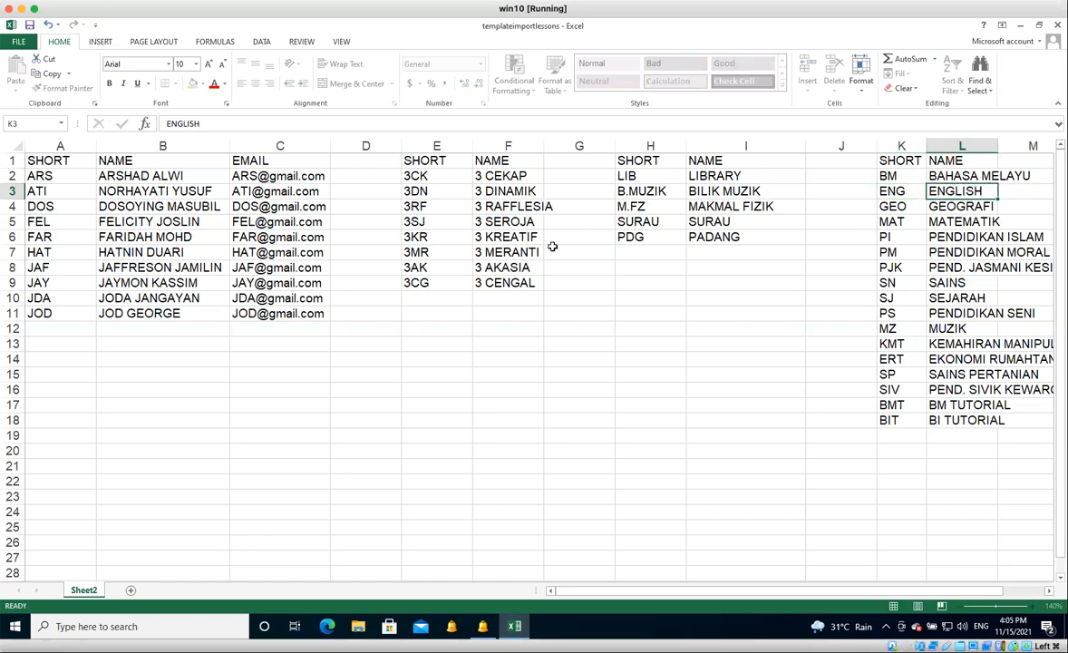
# Select the rows of classes 3 CEKAP and 3 DINAMIK for reference and return to aSc Timetables.
pyautogui.press('Tab')
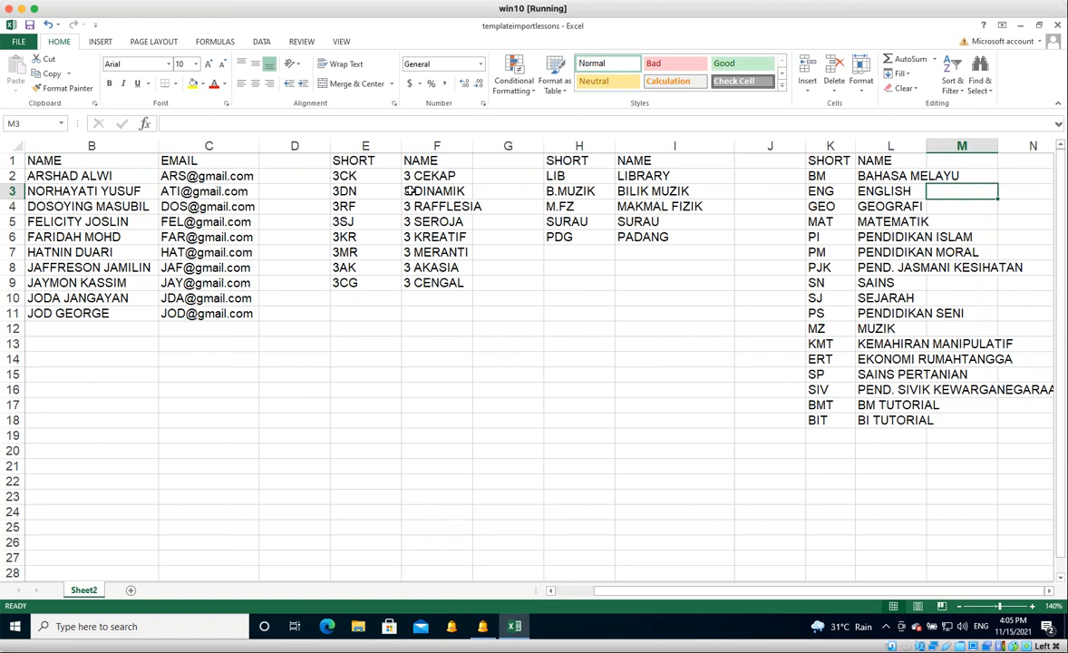
pyautogui.moveTo(358, 175); pyautogui.dragTo(436, 191)
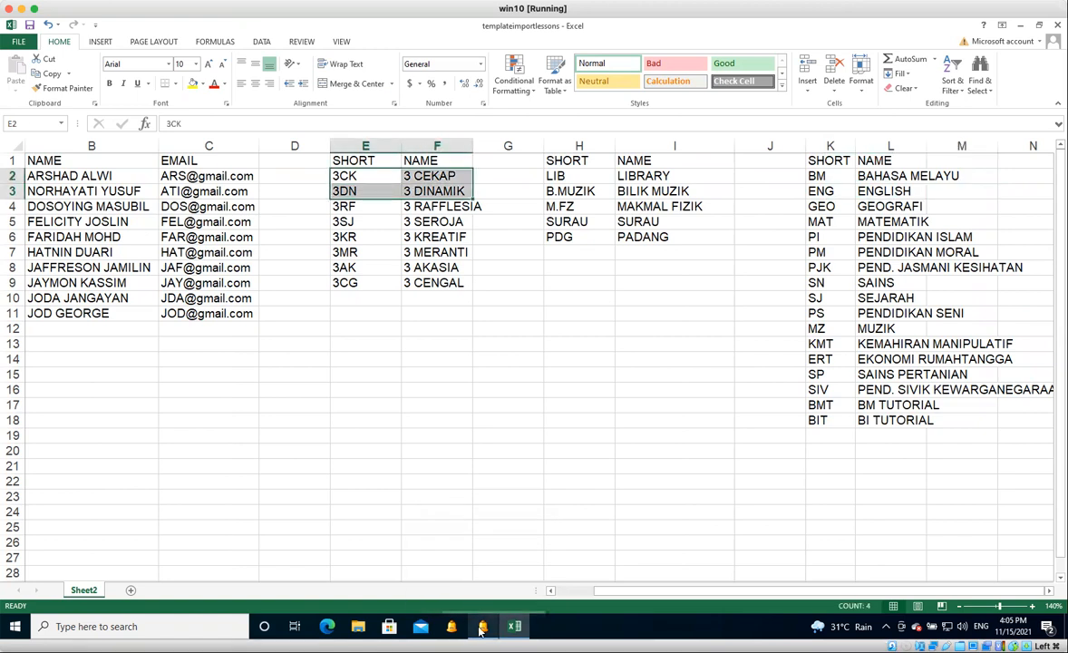
pyautogui.click(482, 631)
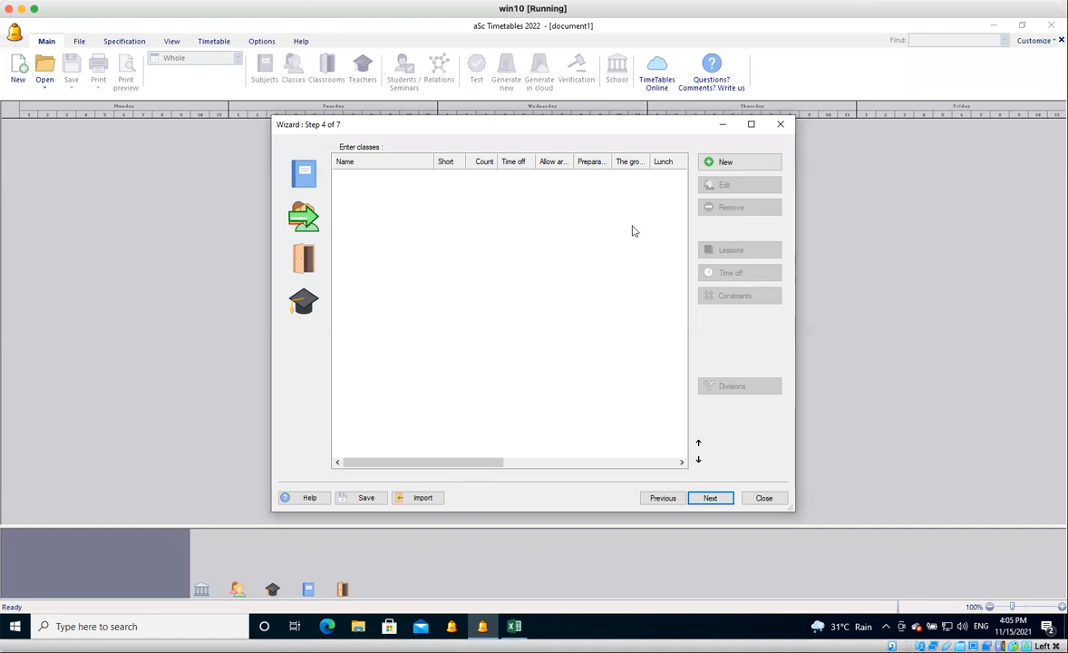
# Add the class 3 Cekap with the short name 3CK.
pyautogui.click(725, 163)
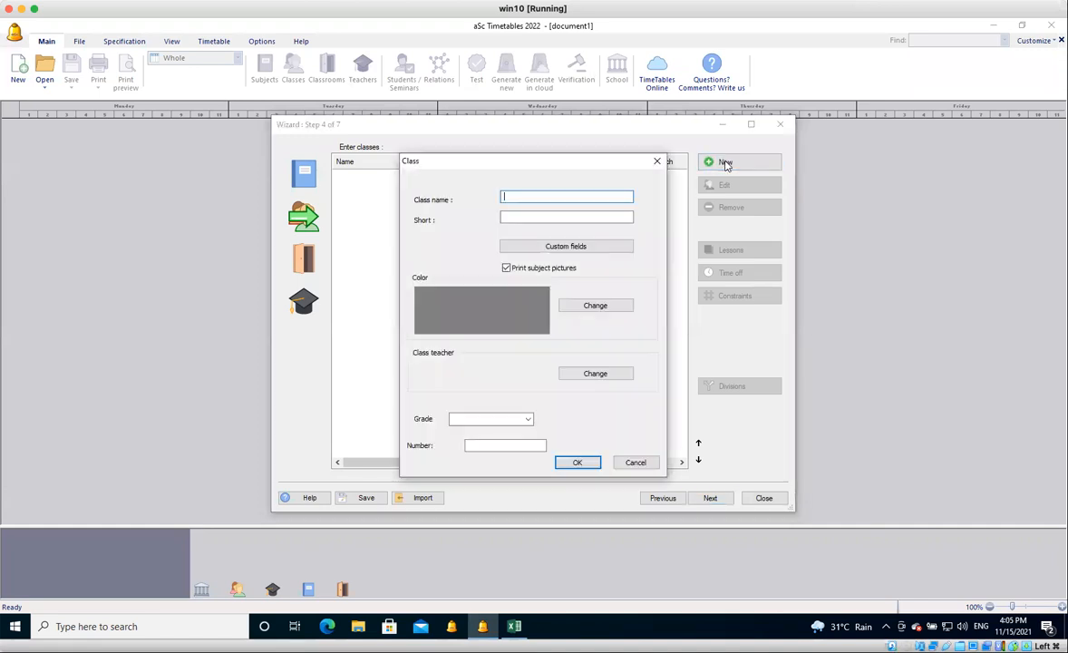
pyautogui.write('3 Cekap')
pyautogui.press('Tab')
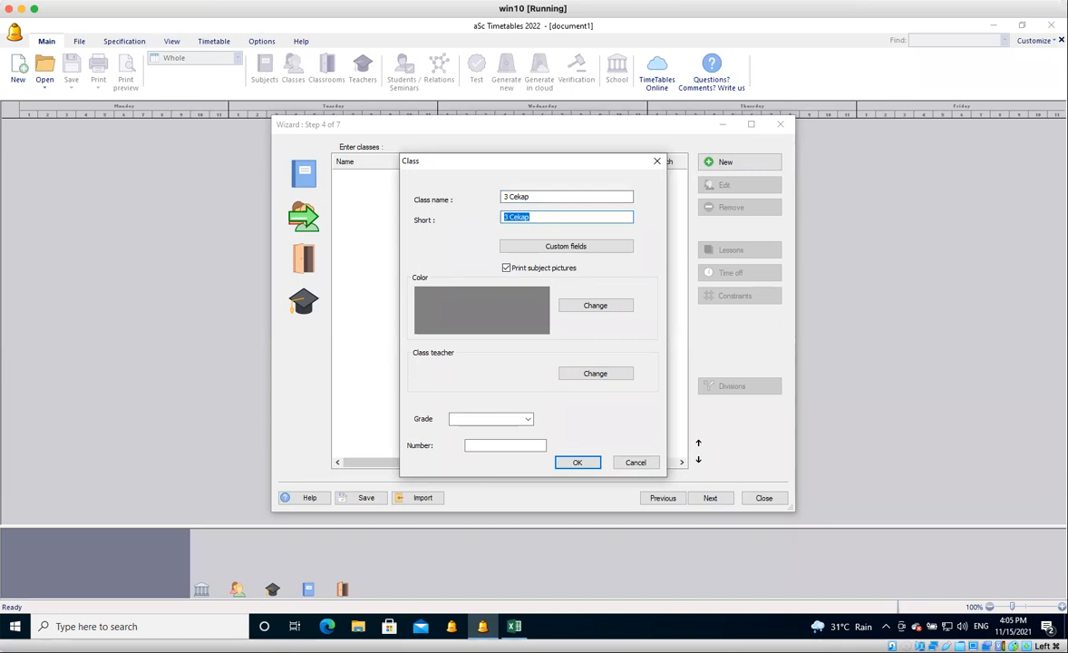
pyautogui.write('#C')
pyautogui.press('BackSpace')
pyautogui.press('BackSpace')
pyautogui.write('3')
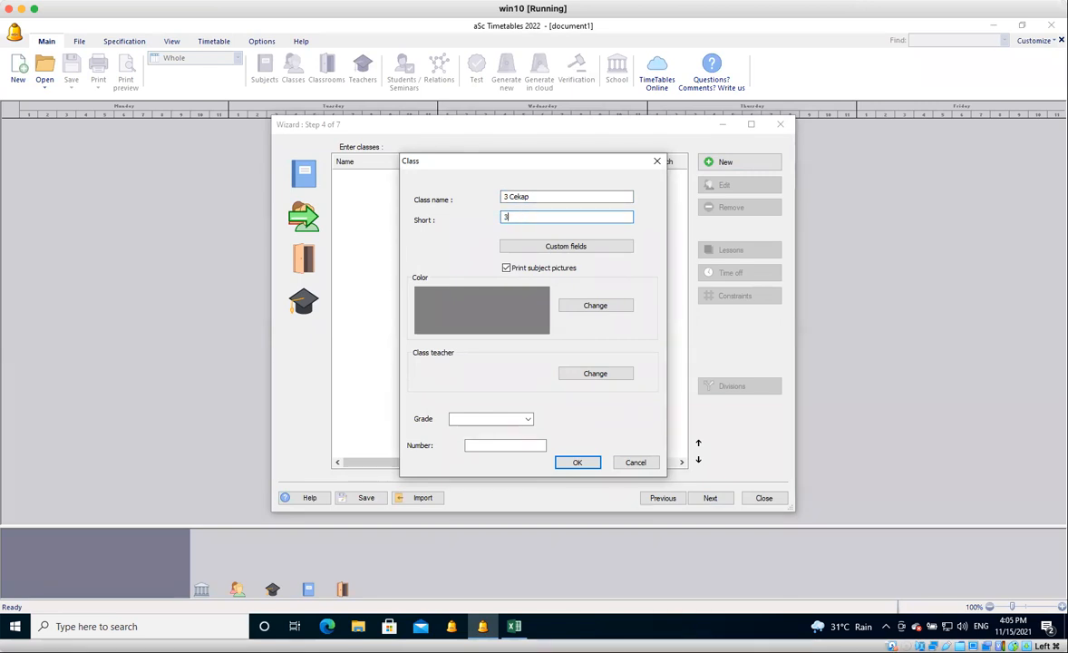
pyautogui.write('CK')
pyautogui.click(578, 462)
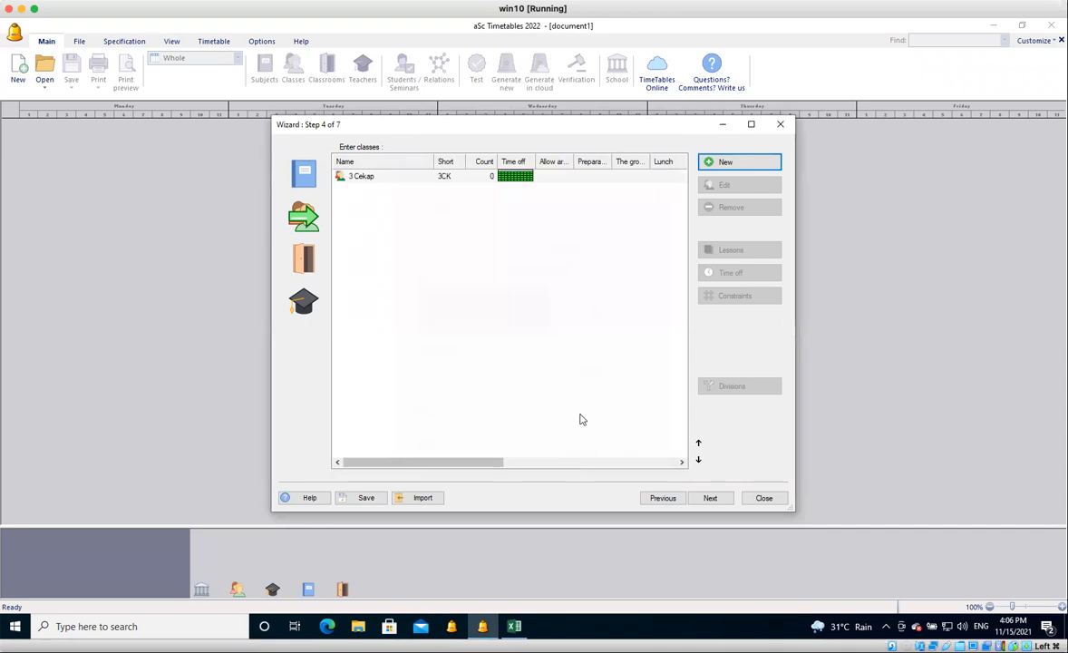
# Add the class 3 Dinamik with the short name 3DN and advance the wizard to entering classrooms.
pyautogui.click(726, 162)
pyautogui.write('#')
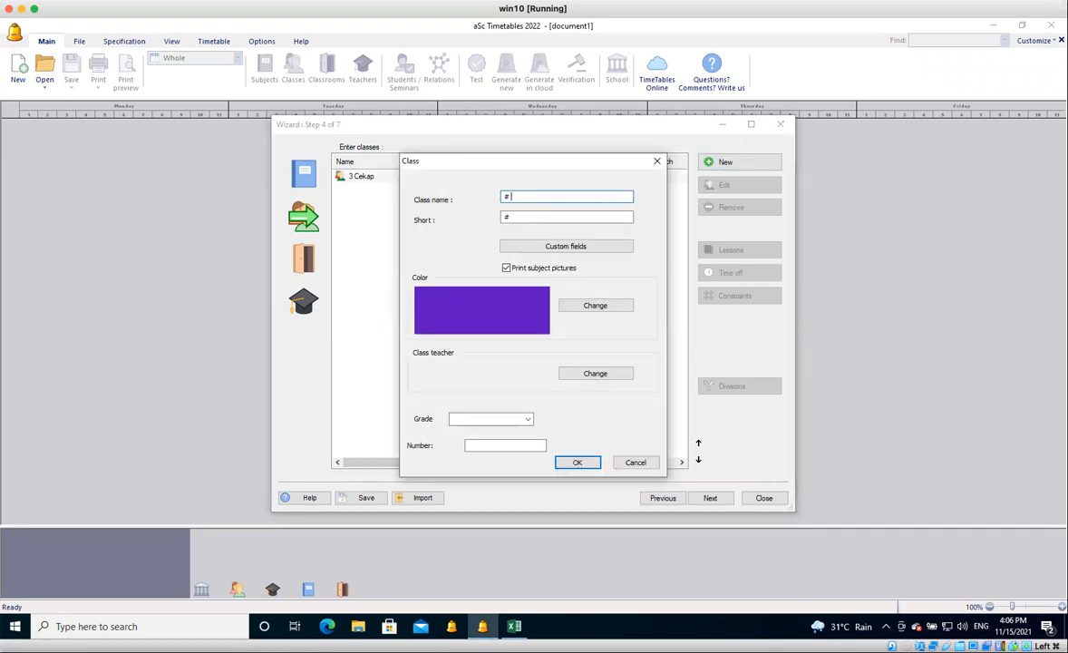
pyautogui.press('BackSpace')
pyautogui.write('3 Dinamik')
pyautogui.press('Tab')
pyautogui.write('3DN')
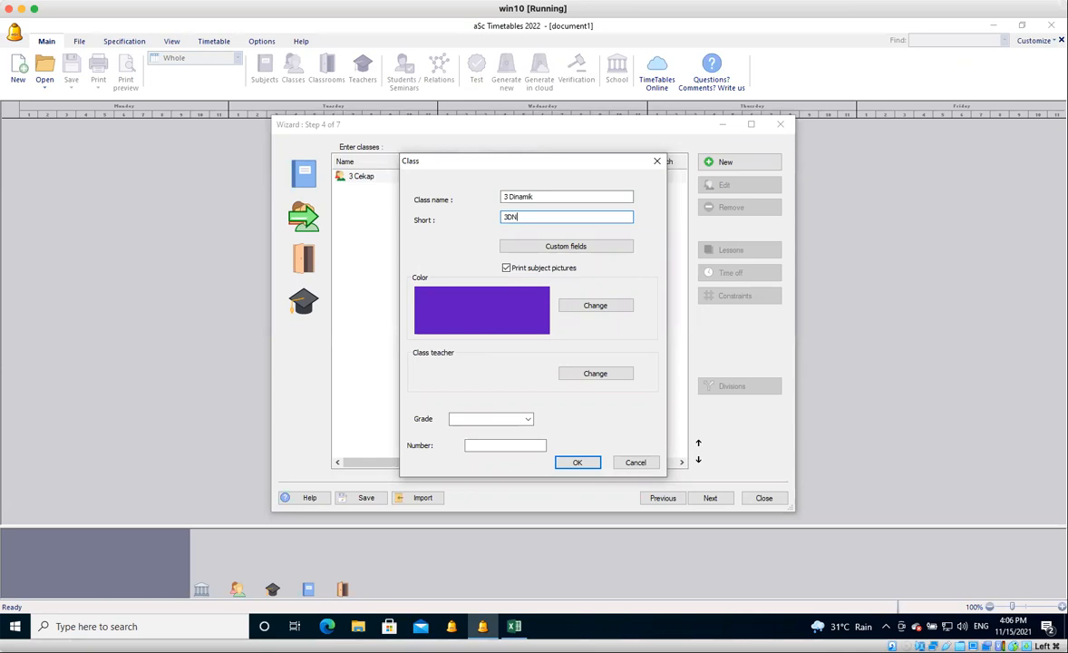
pyautogui.press('Return')
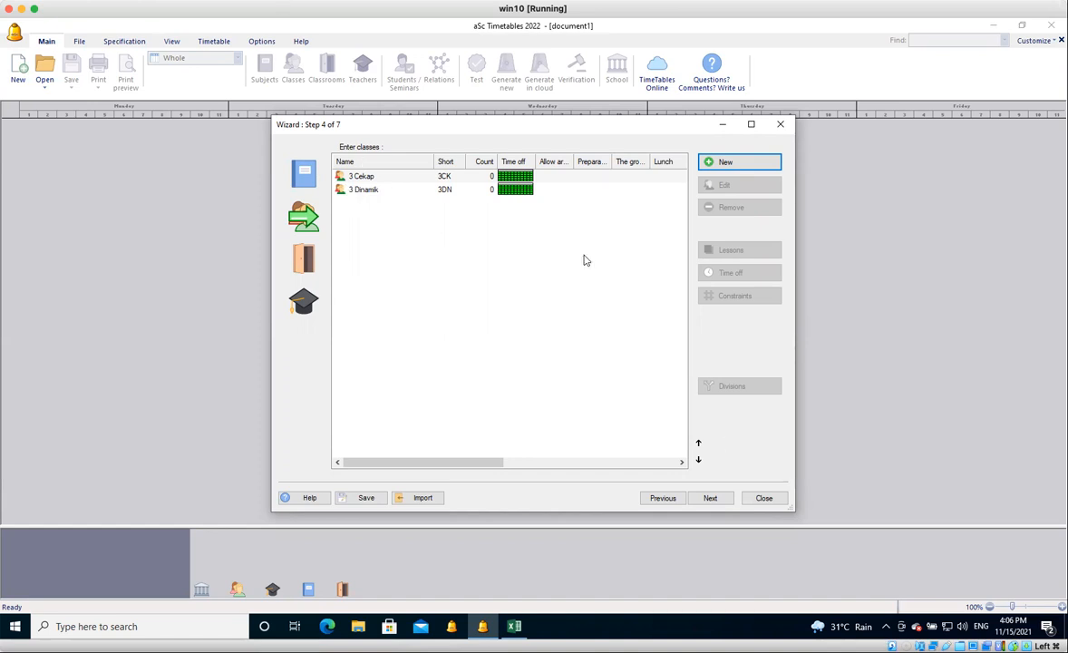
pyautogui.click(712, 499)
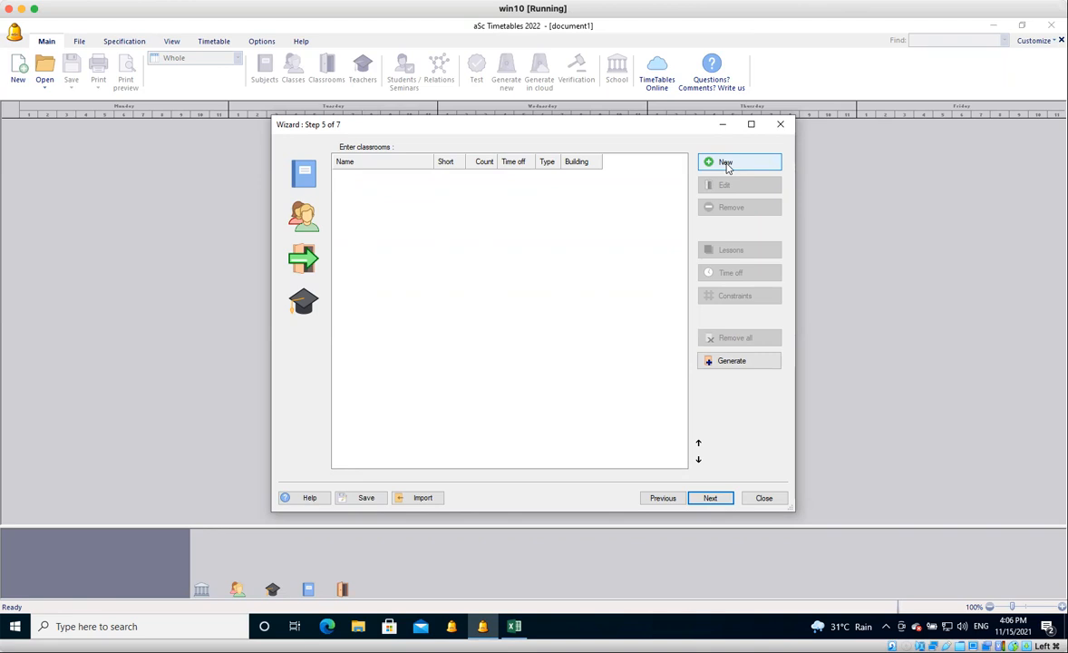
# Add a classroom named Field with the short name FLD.
pyautogui.click(726, 164)
pyautogui.write('Field')
pyautogui.press('Tab')
pyautogui.write('FL')
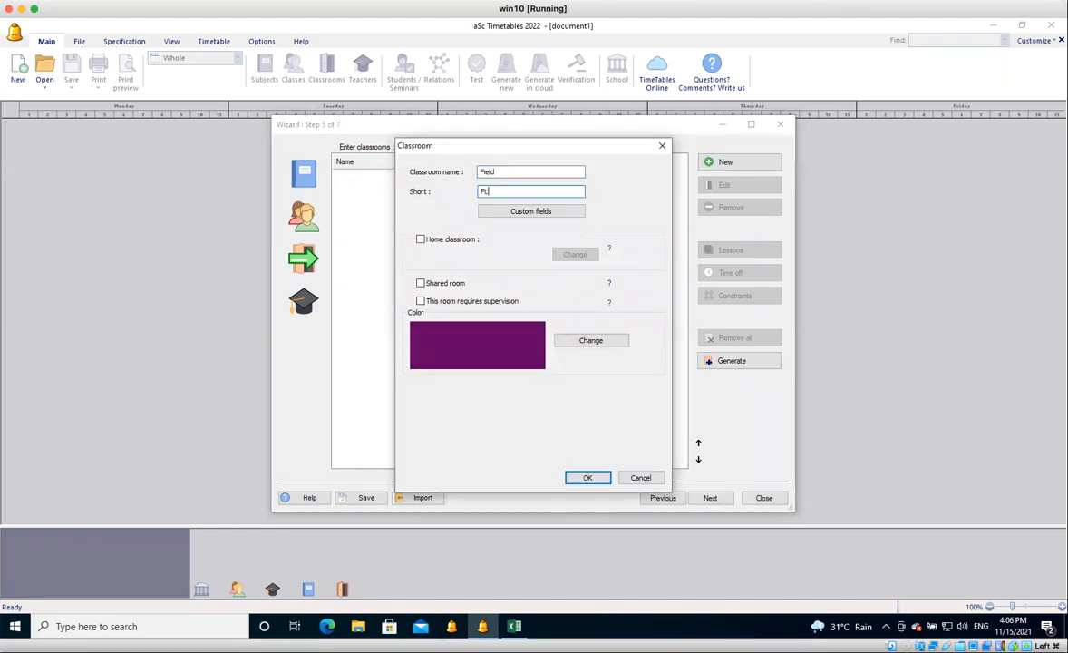
pyautogui.write('D')
pyautogui.click(588, 478)
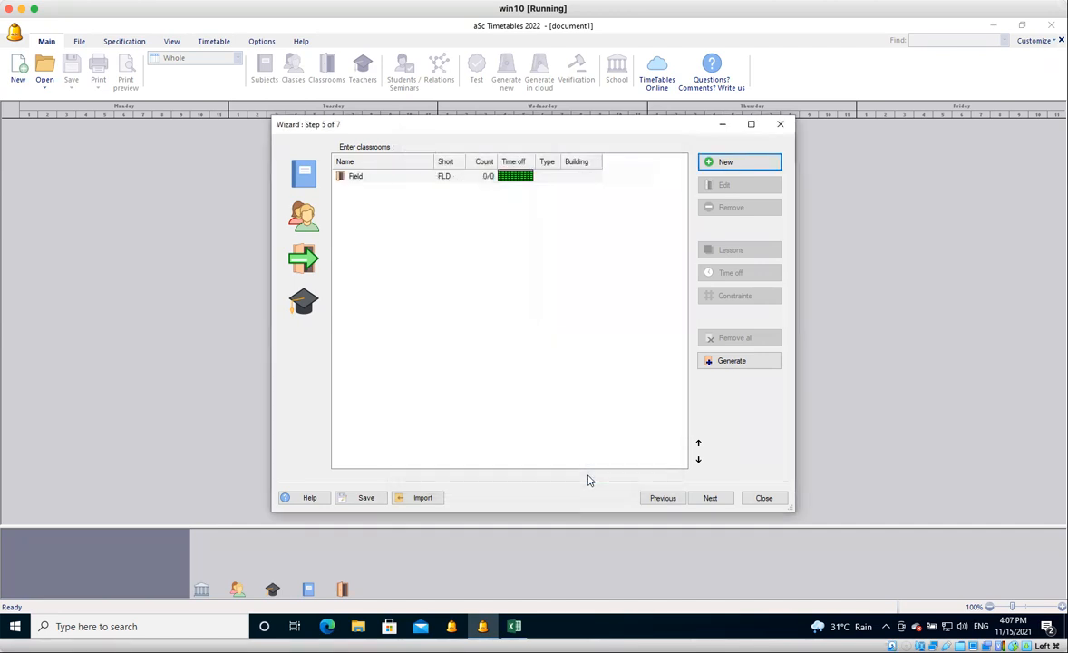
# Add a classroom named Surau with the short name Surau.
pyautogui.click(737, 168)
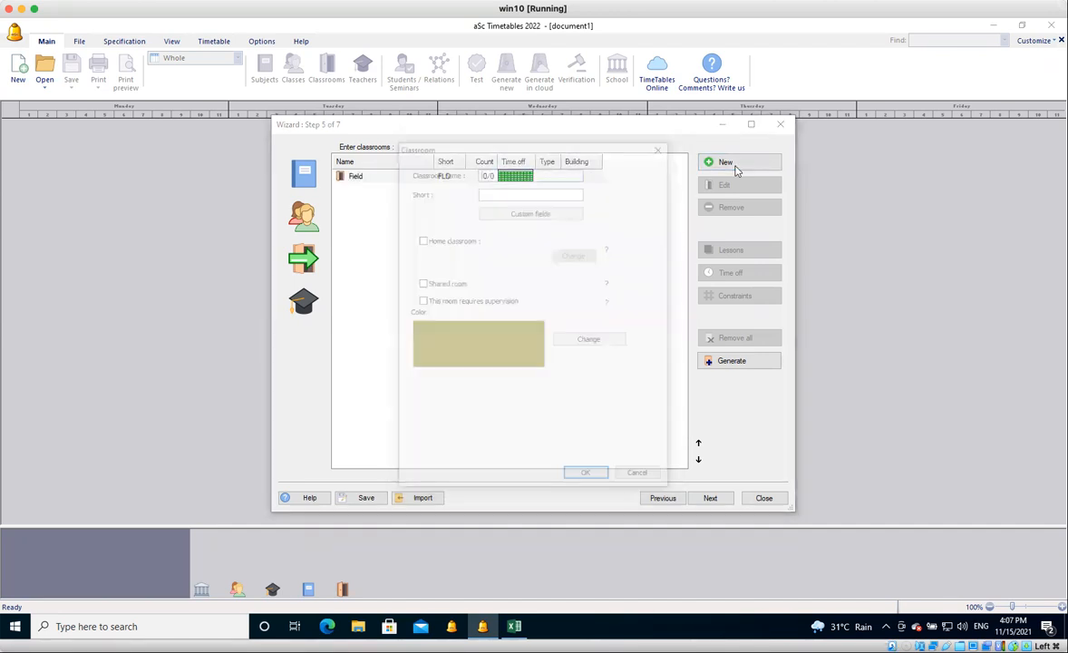
pyautogui.write('Surau')
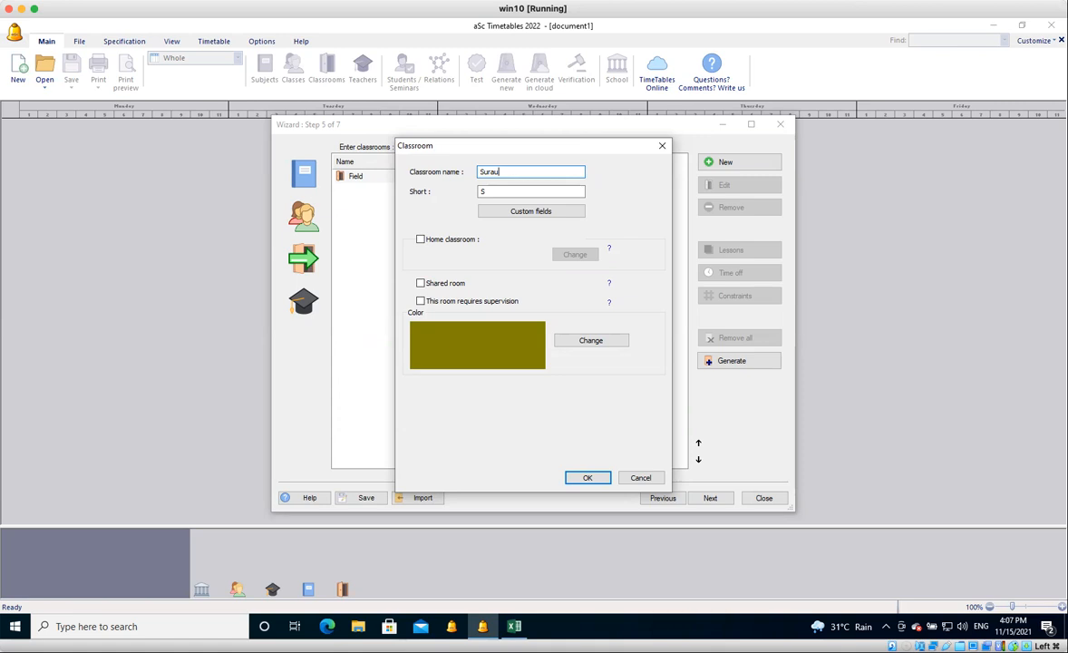
pyautogui.press('Tab')
pyautogui.write('Surau')
pyautogui.press('Return')
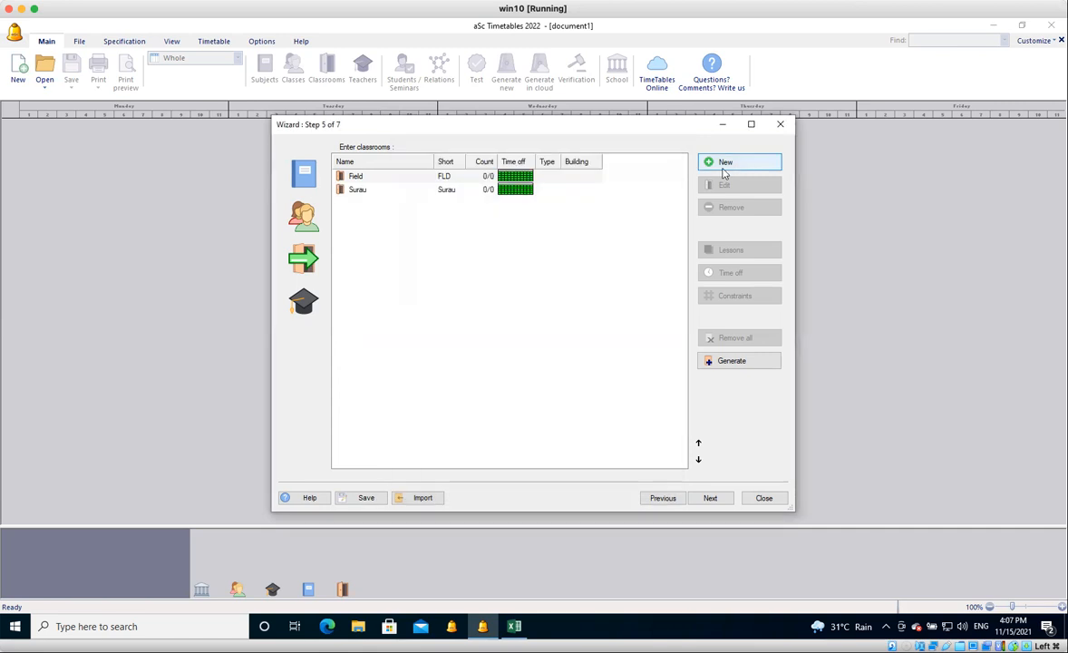
# Switch to Excel and change the subject in row 7 to short name BK and name BIBLE KNOWLEDGE.
pyautogui.click(514, 628)
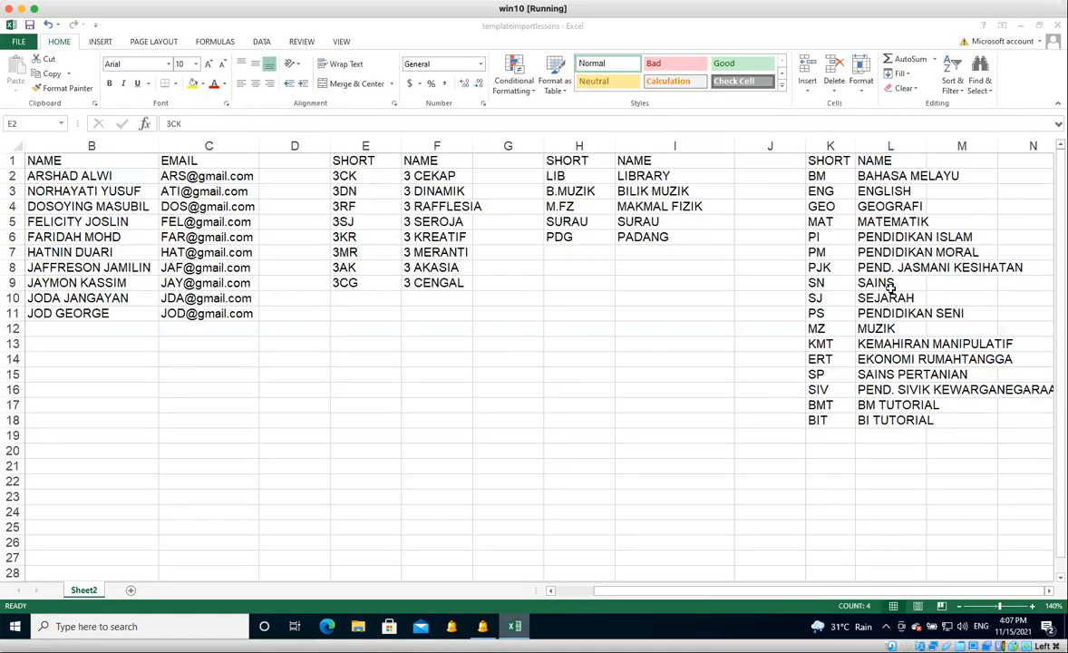
pyautogui.click(827, 253)
pyautogui.write('BK')
pyautogui.press('Tab')
pyautogui.write('B')
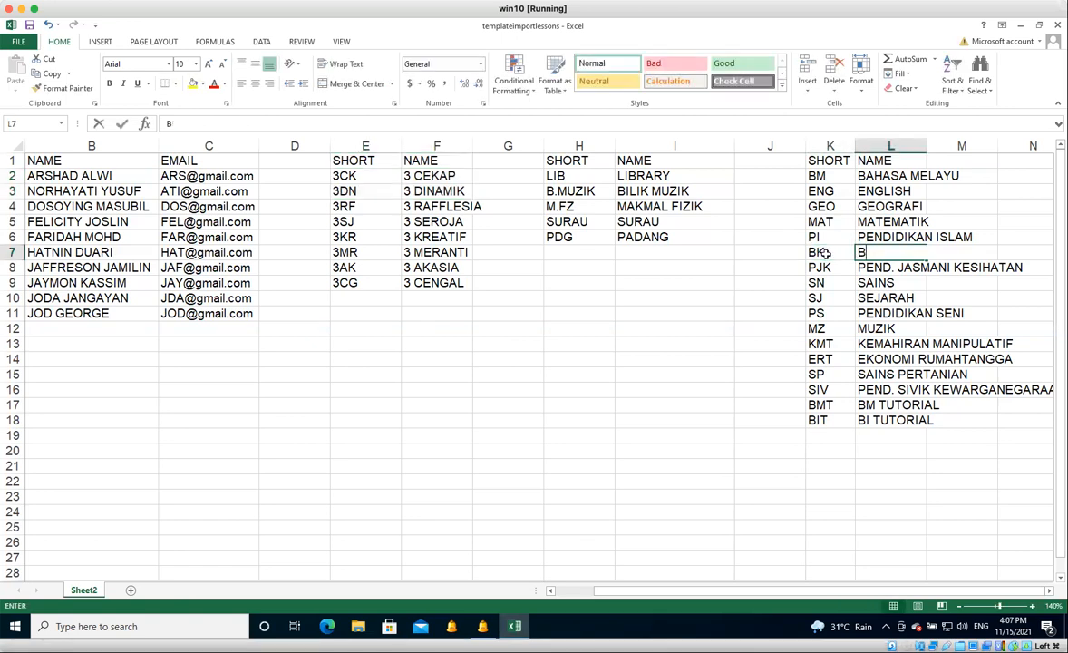
pyautogui.write('B')
pyautogui.press('BackSpace')
pyautogui.write('IBLE KNOWLEDGE')
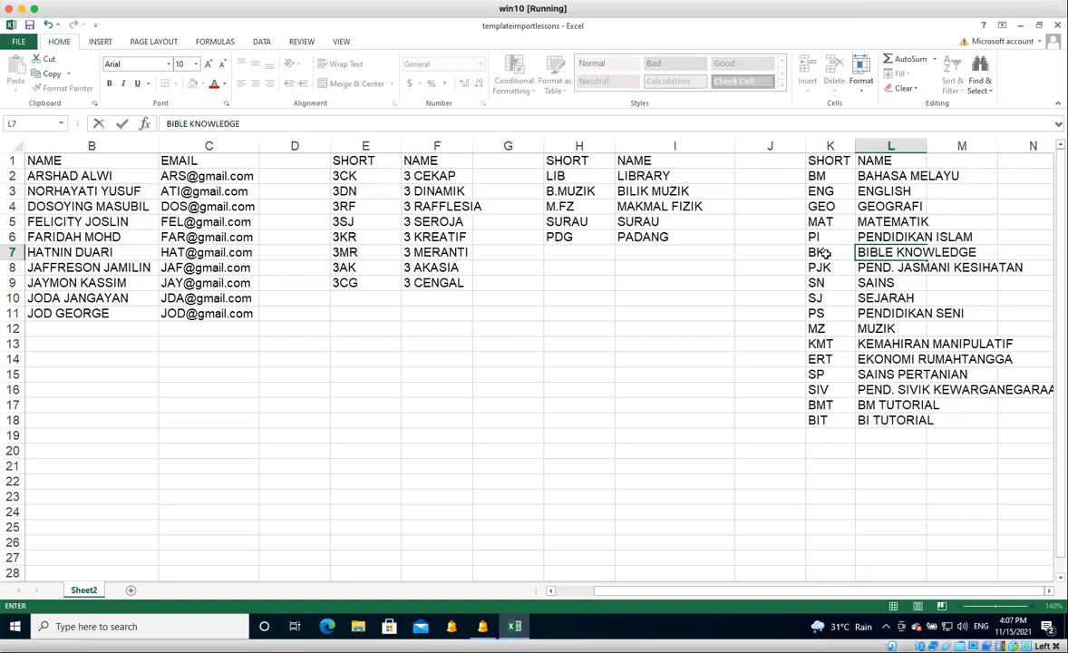
pyautogui.press('Tab')
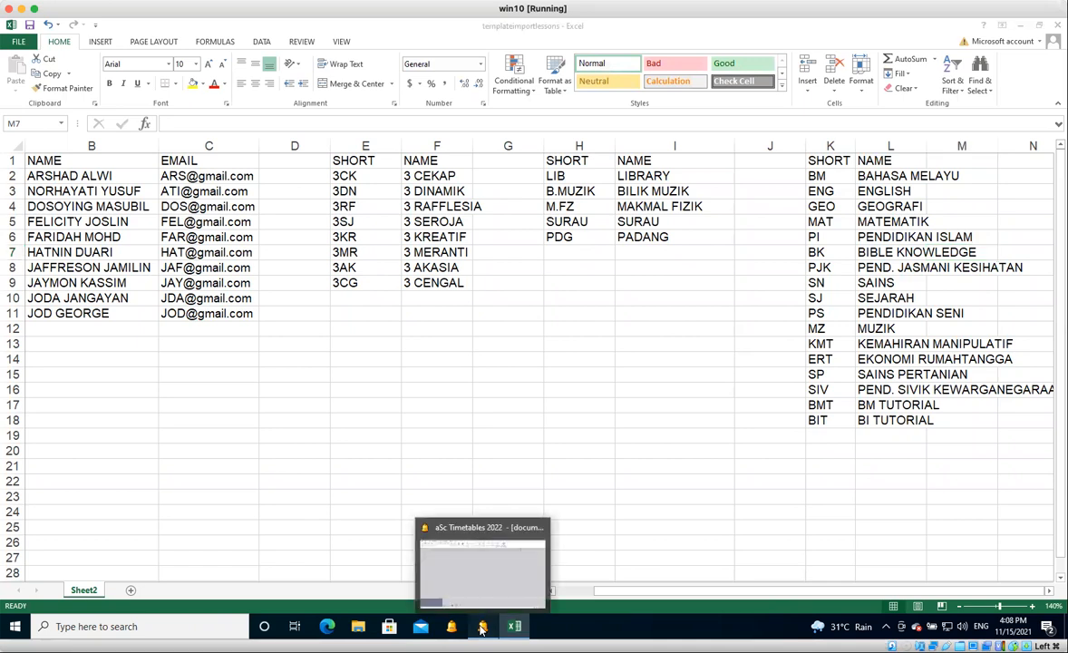
# Return to aSc Timetables and advance the wizard to entering teachers.
pyautogui.click(482, 630)
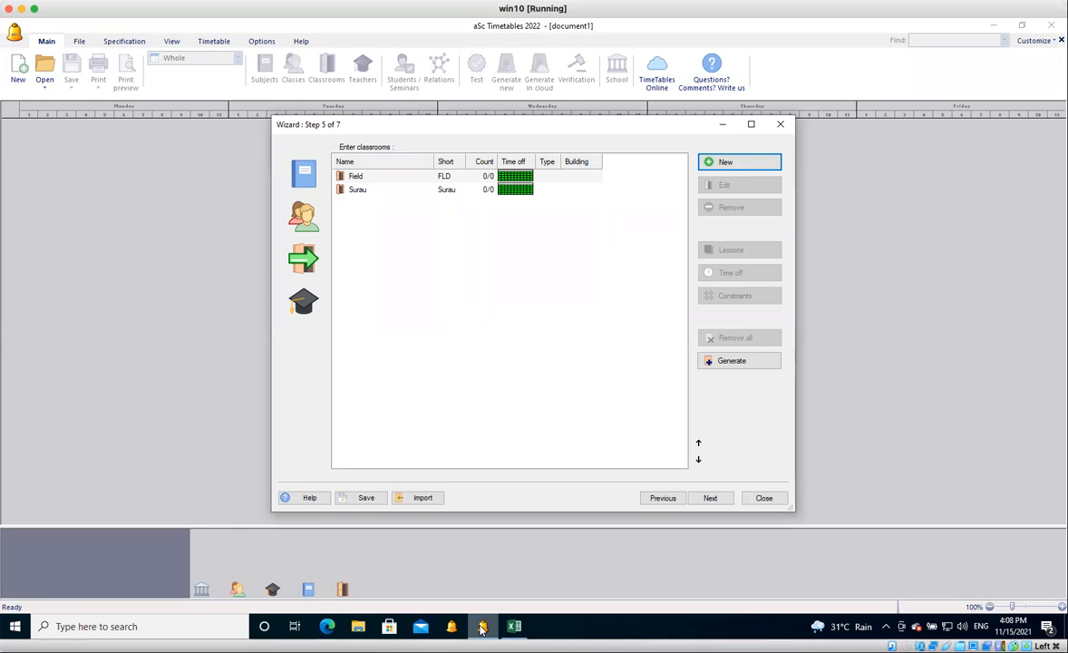
pyautogui.click(713, 499)
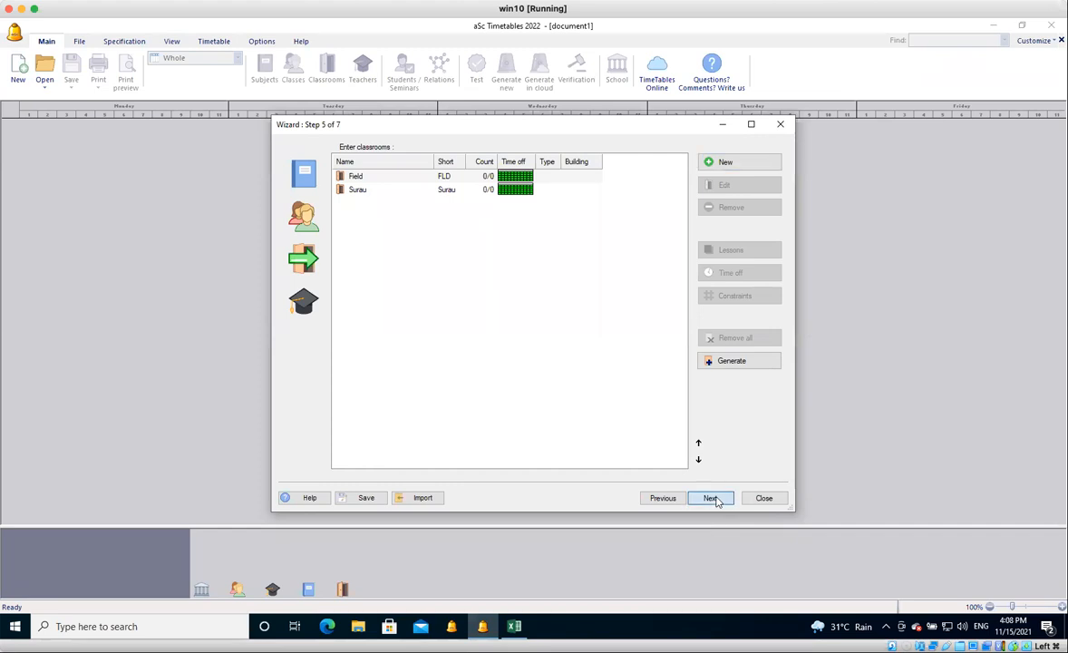
pyautogui.click(712, 499)
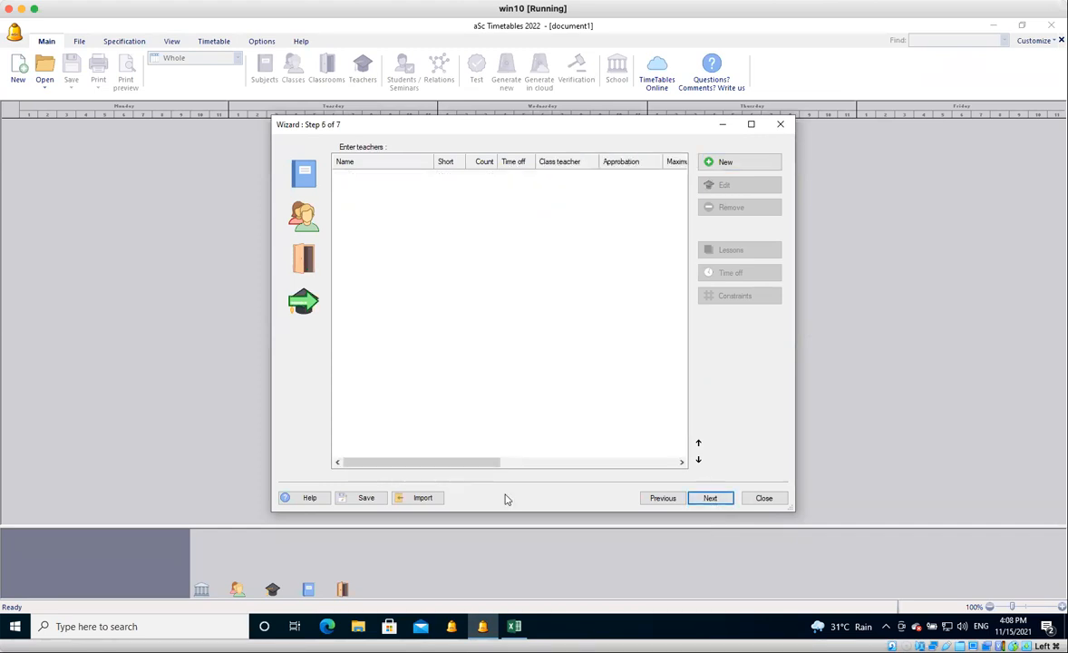
# Switch to Excel and select the short names, names and e-mails of the first two teachers, A2:C3, for reference.
pyautogui.click(476, 577)
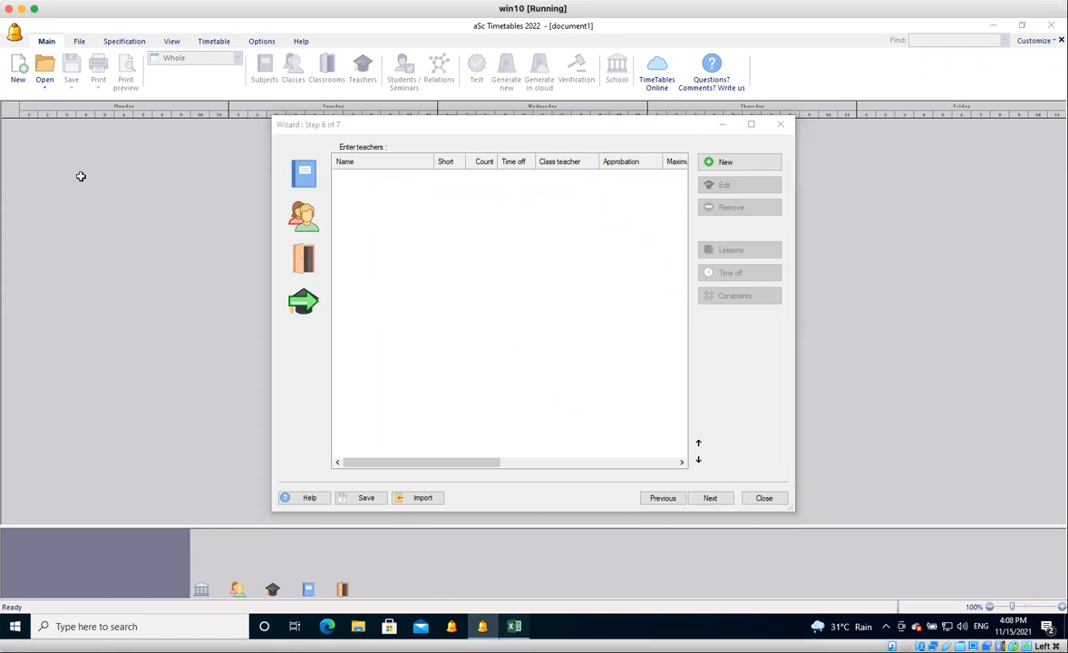
pyautogui.hotkey('alt', 'Tab')
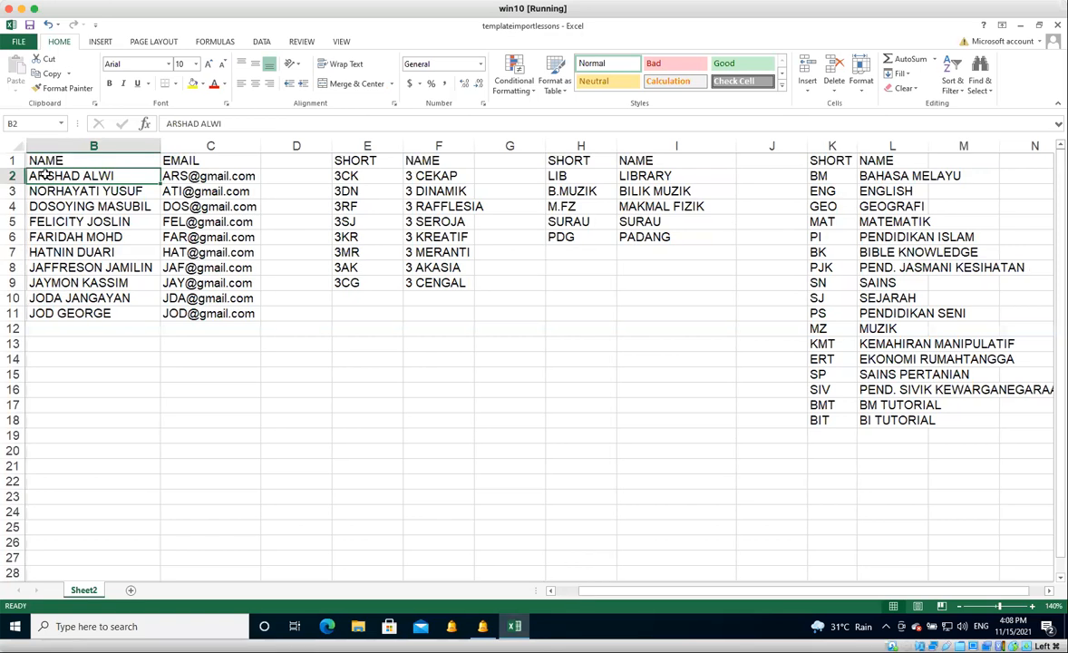
pyautogui.hscroll(-1, 43, 173)
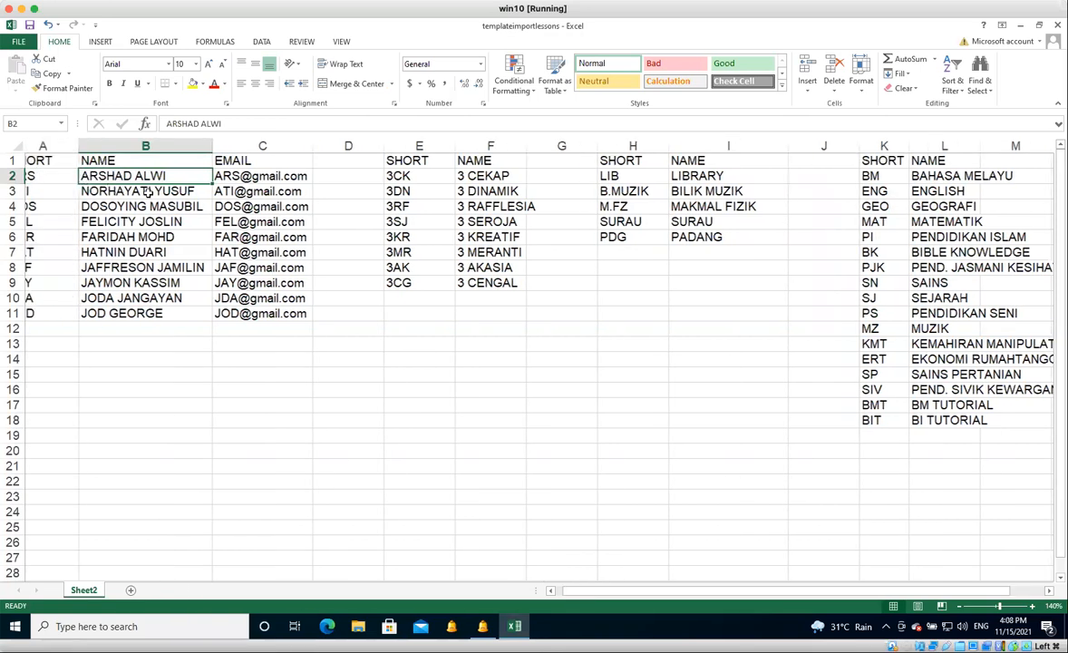
pyautogui.hscroll(-1, 245, 178)
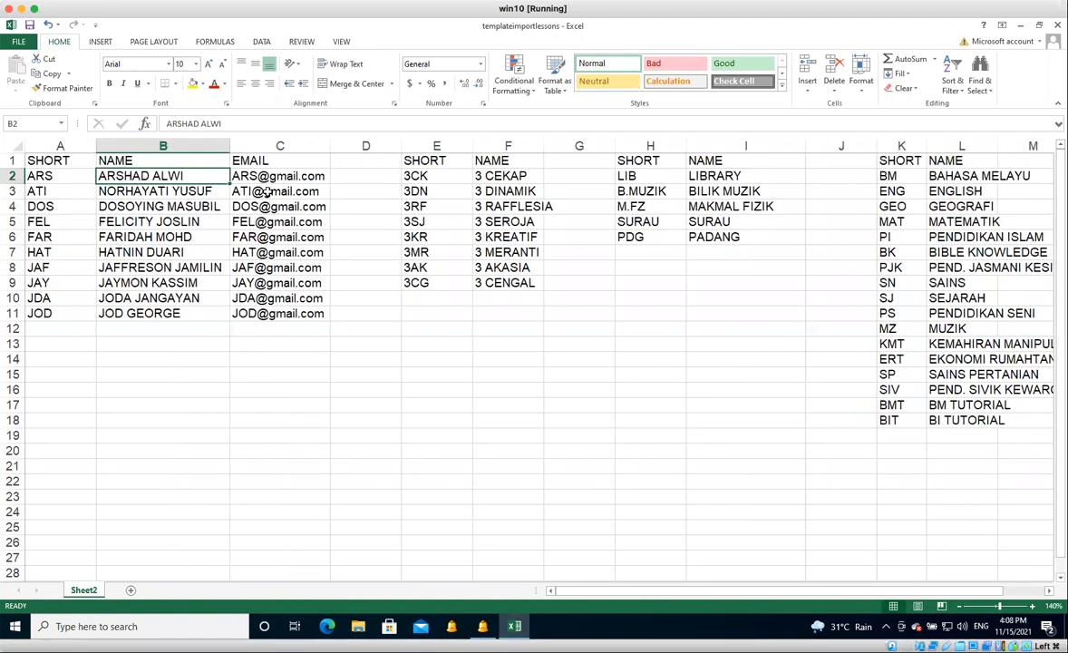
pyautogui.press('Left')
pyautogui.hotkey('shift', 'Right')
pyautogui.hotkey('shift', 'Down')
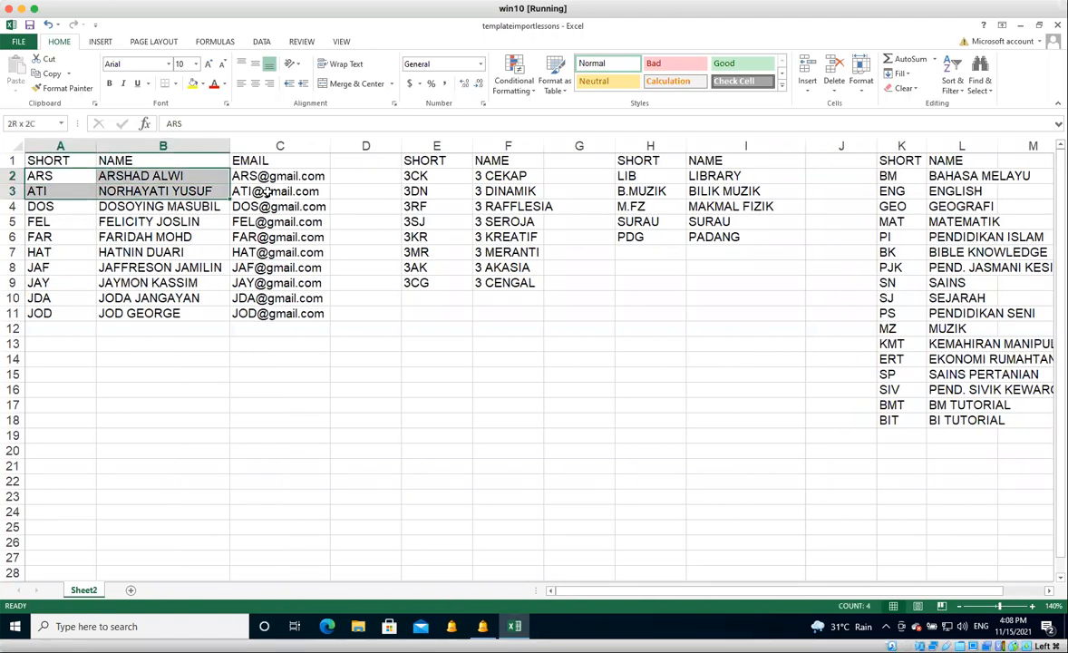
pyautogui.hotkey('shift', 'Right')
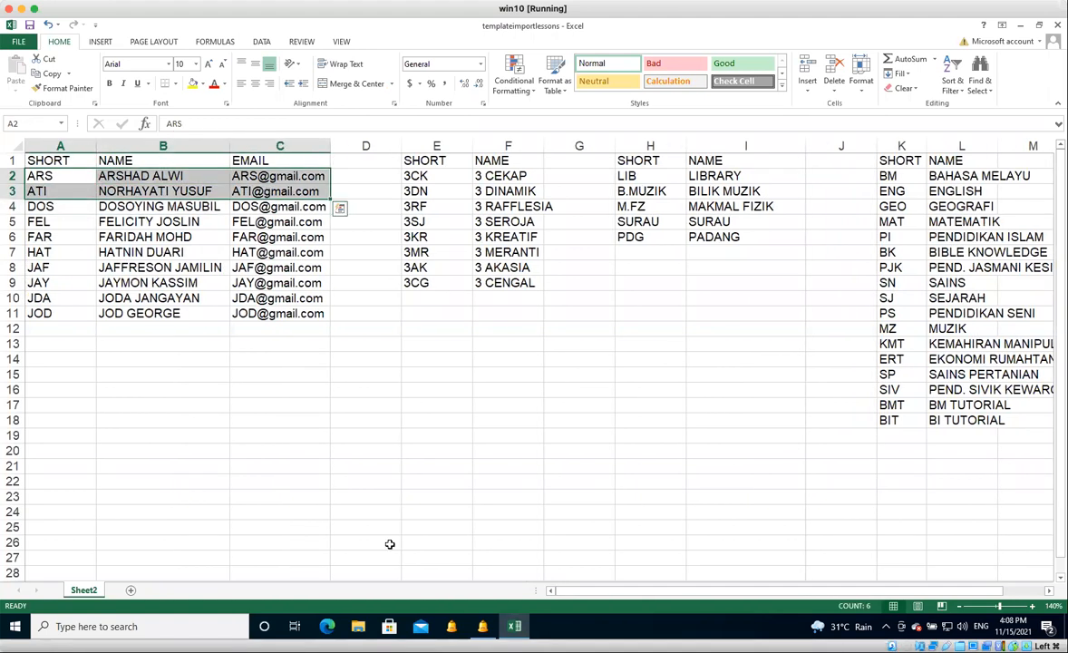
# Switch to aSc Timetables and start a new teacher, entering the first listed teacher's full name as last name and ARS as short name.
pyautogui.click(483, 627)
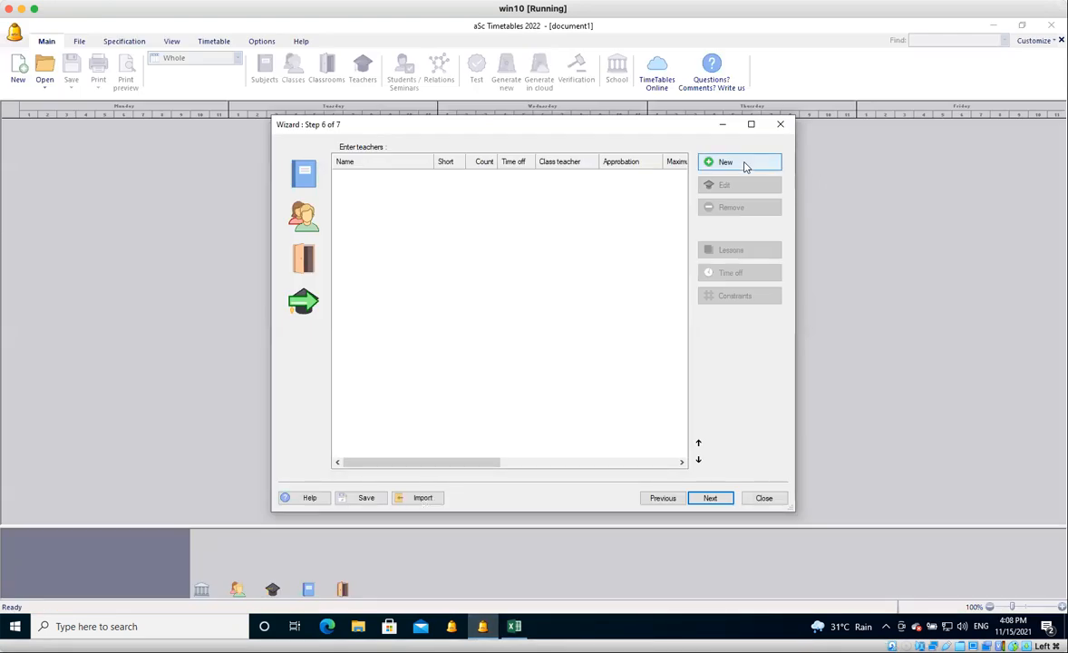
pyautogui.click(744, 166)
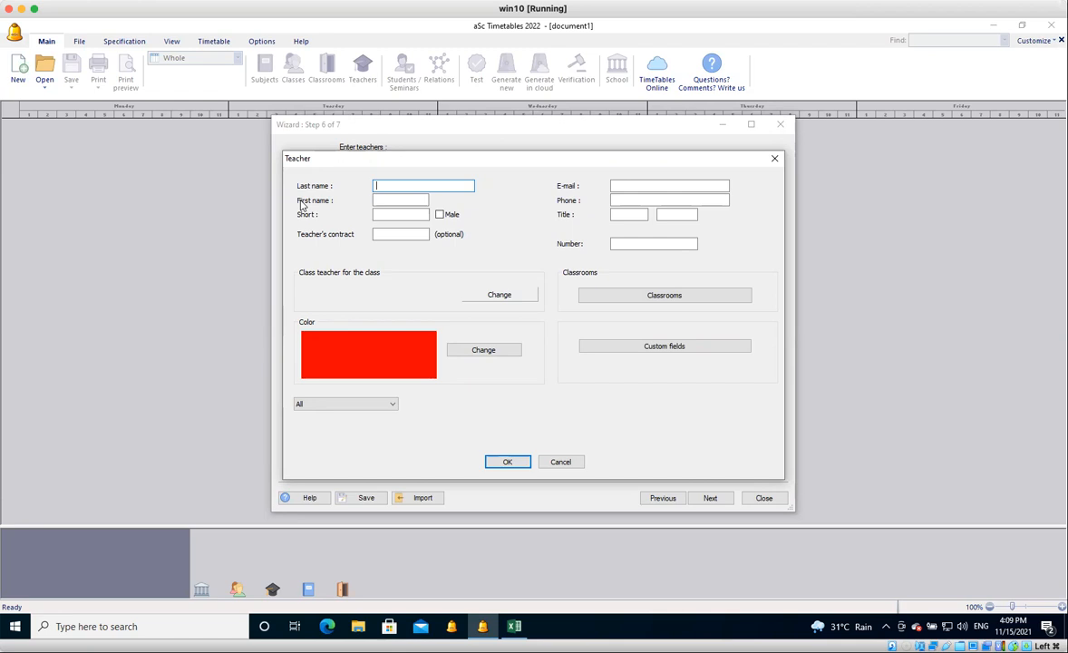
pyautogui.click(383, 214)
pyautogui.write('A')
pyautogui.press('BackSpace')
pyautogui.write('RS')
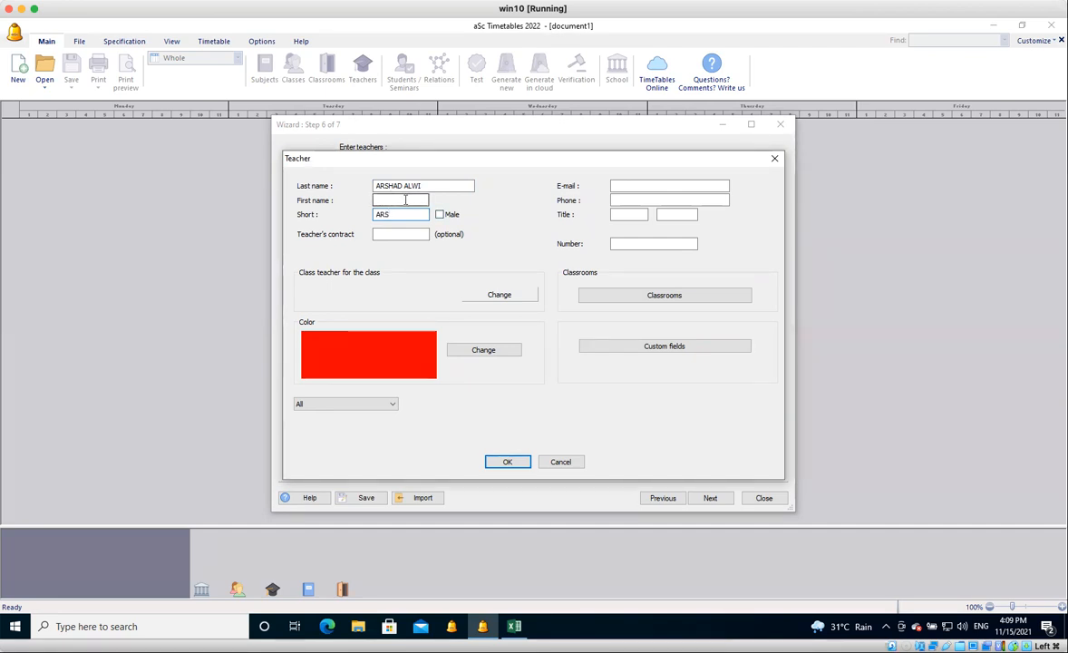
pyautogui.click(405, 200)
pyautogui.click(440, 216)
pyautogui.click(439, 216)
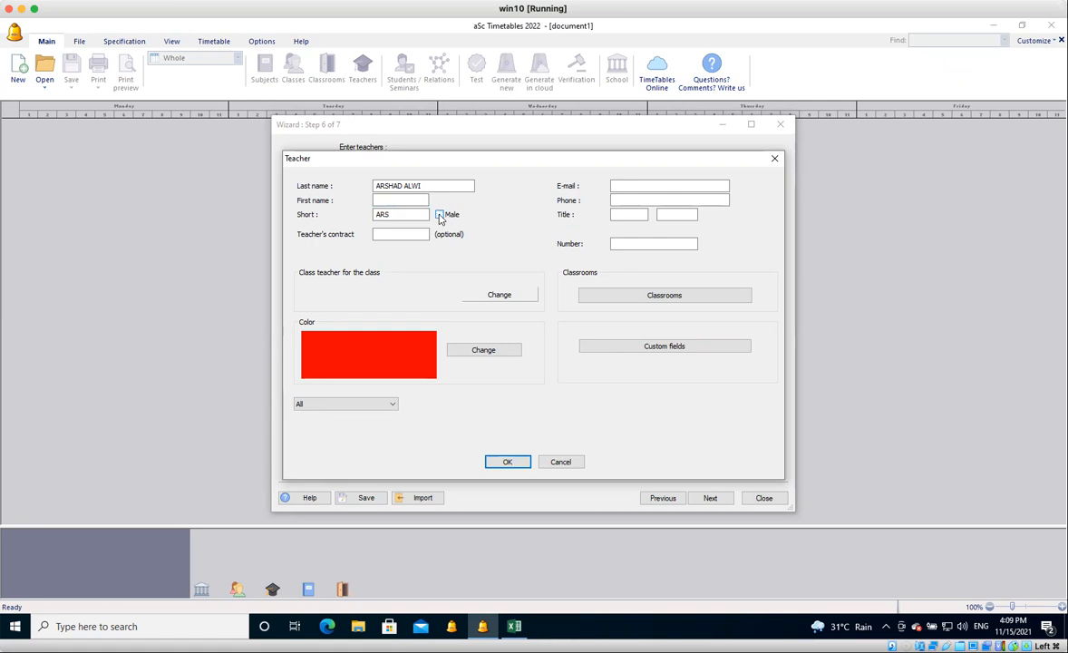
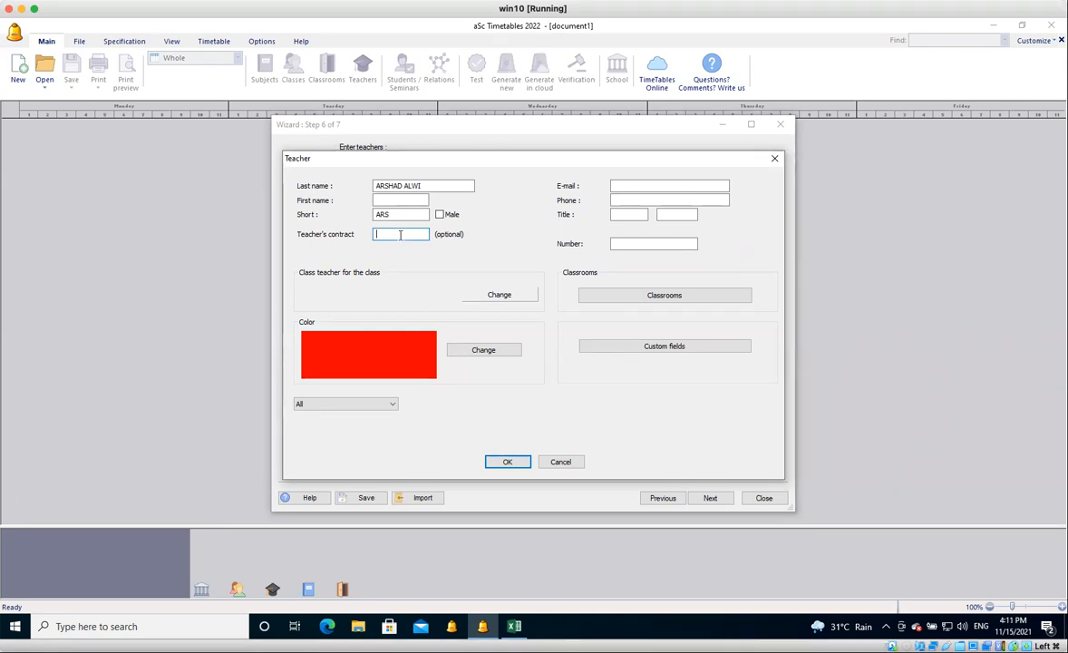
# Enter the first teacher's e-mail address, leaving the contract, phone and title blank.
pyautogui.click(638, 186)
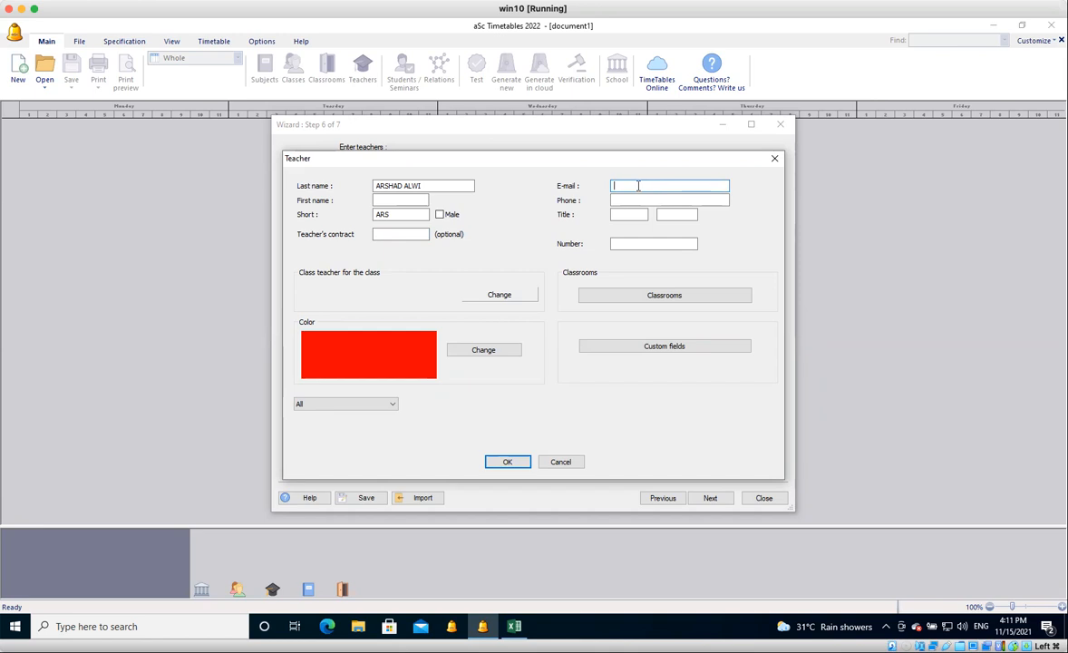
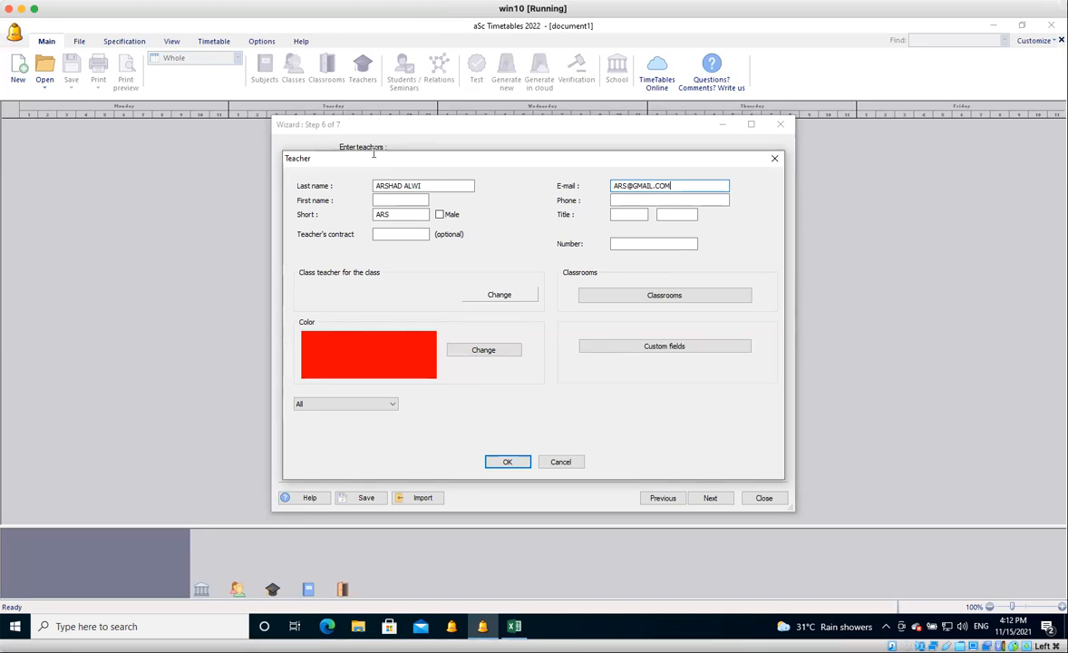
pyautogui.click(408, 235)
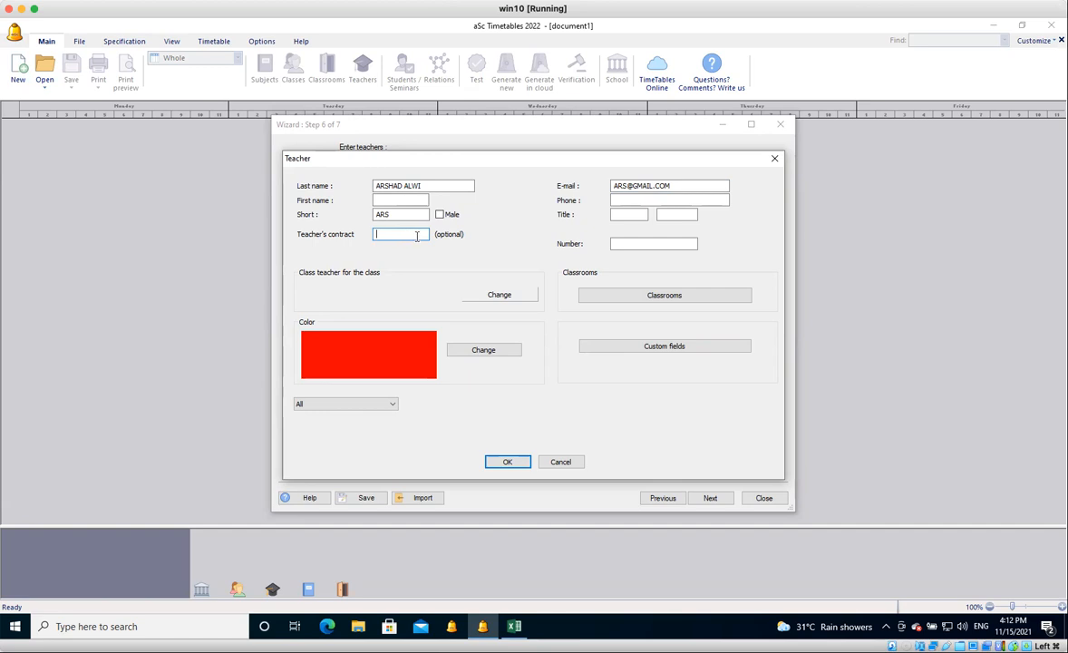
pyautogui.click(627, 200)
pyautogui.click(638, 217)
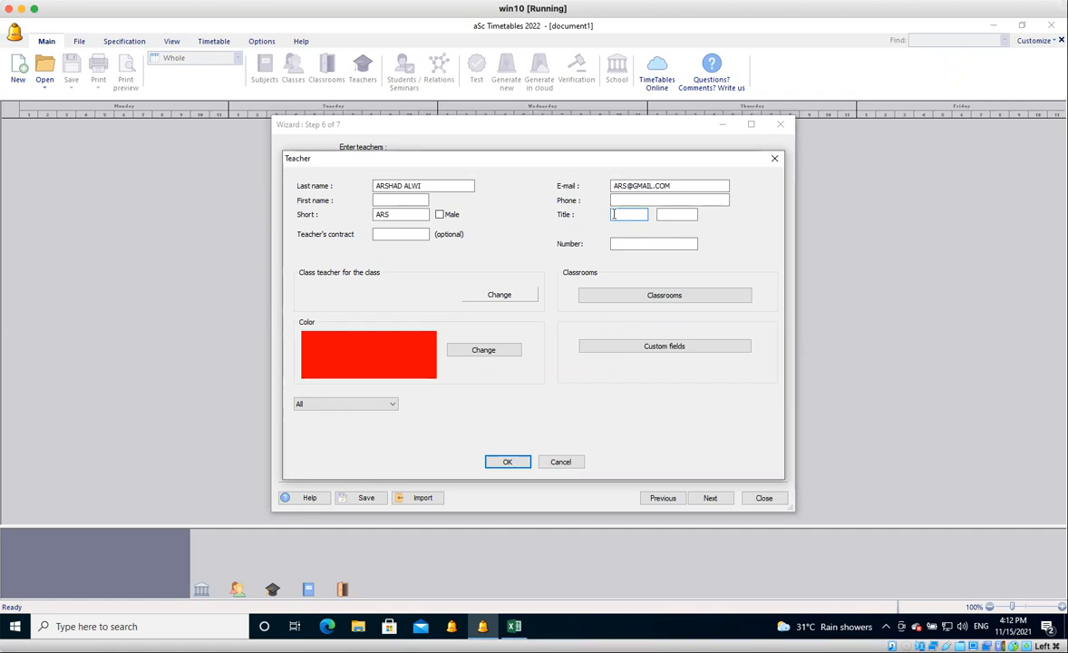
pyautogui.click(377, 185)
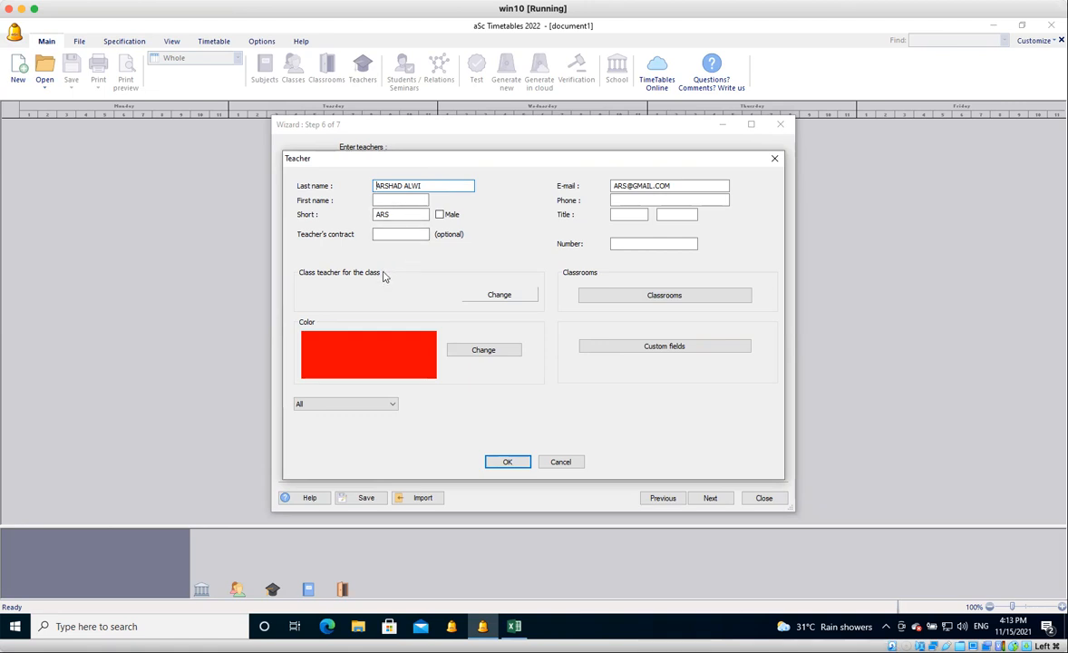
# Assign the teacher as class teacher of 3 Cekap (3CK).
pyautogui.click(492, 297)
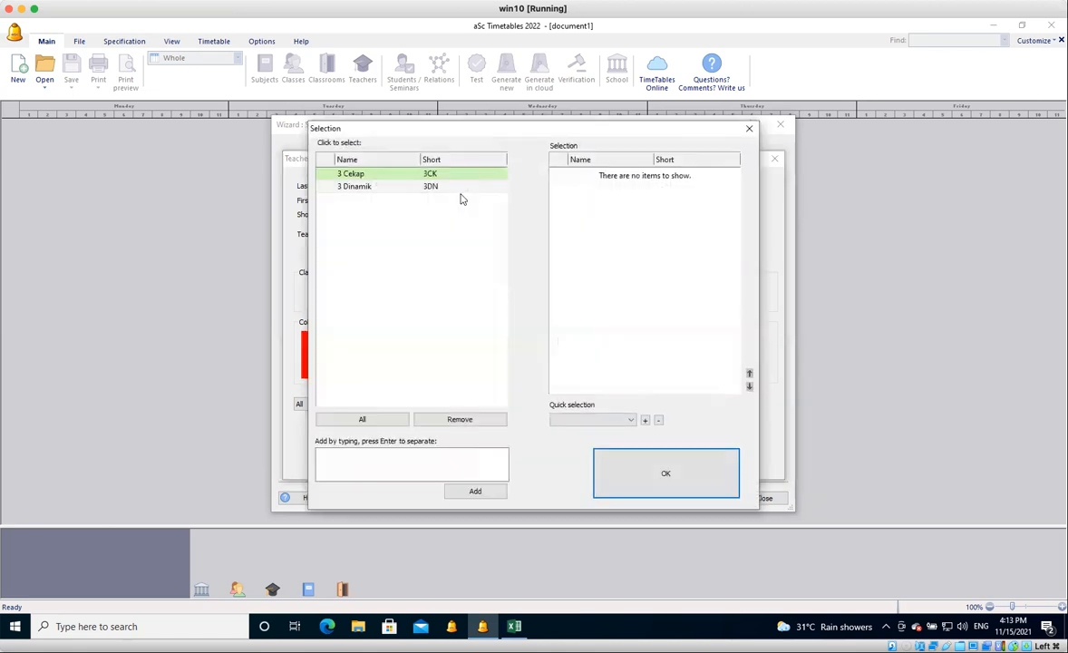
pyautogui.click(458, 177)
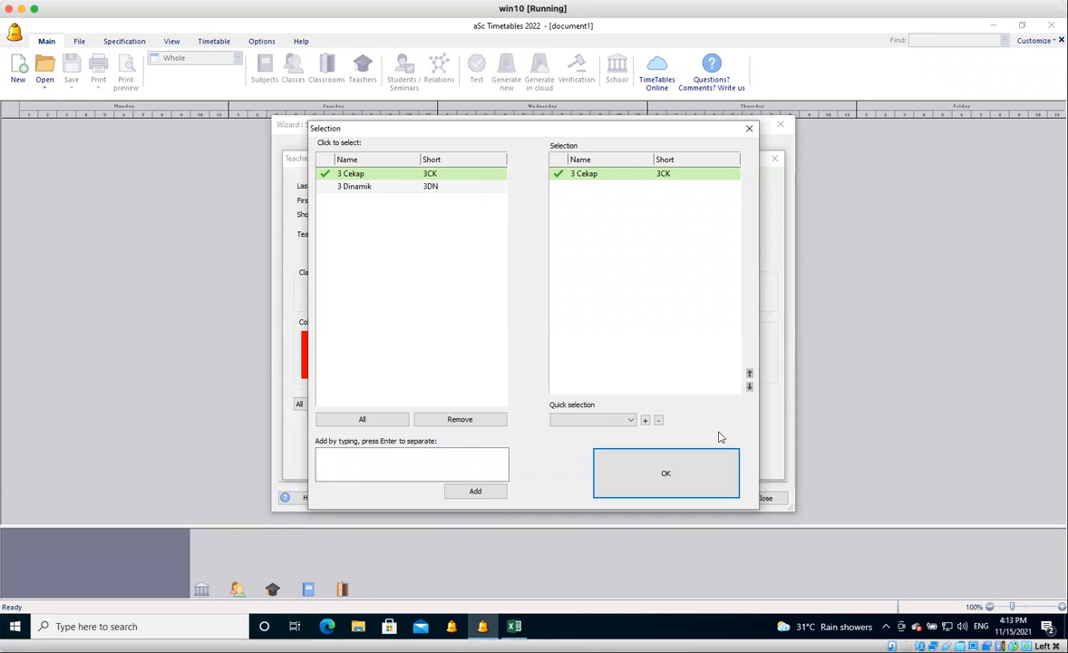
pyautogui.click(653, 482)
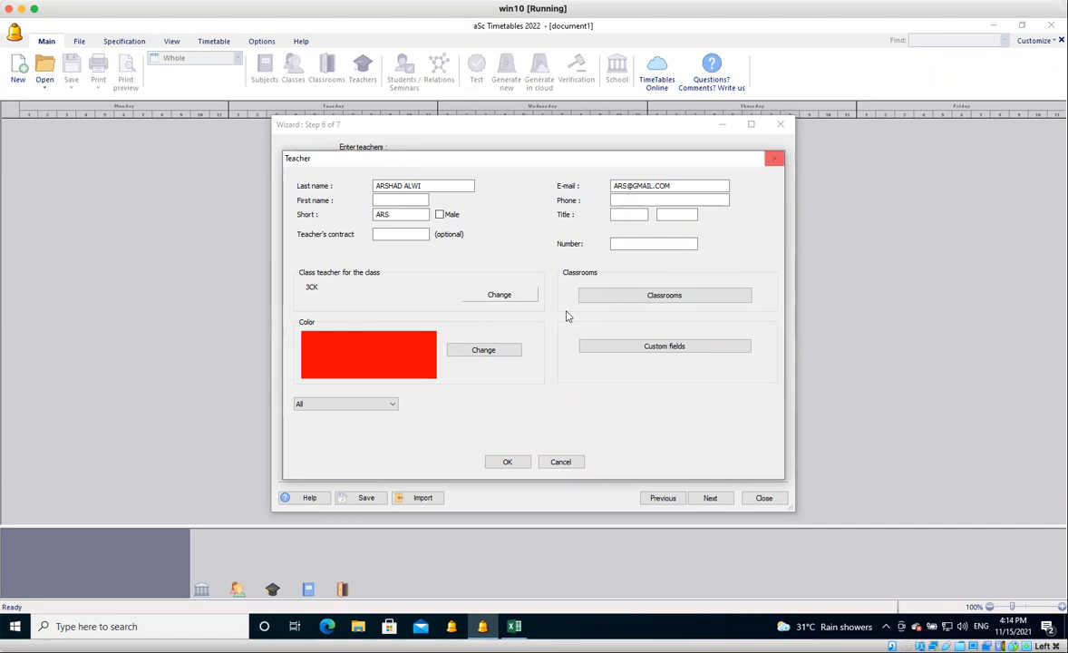
pyautogui.click(487, 356)
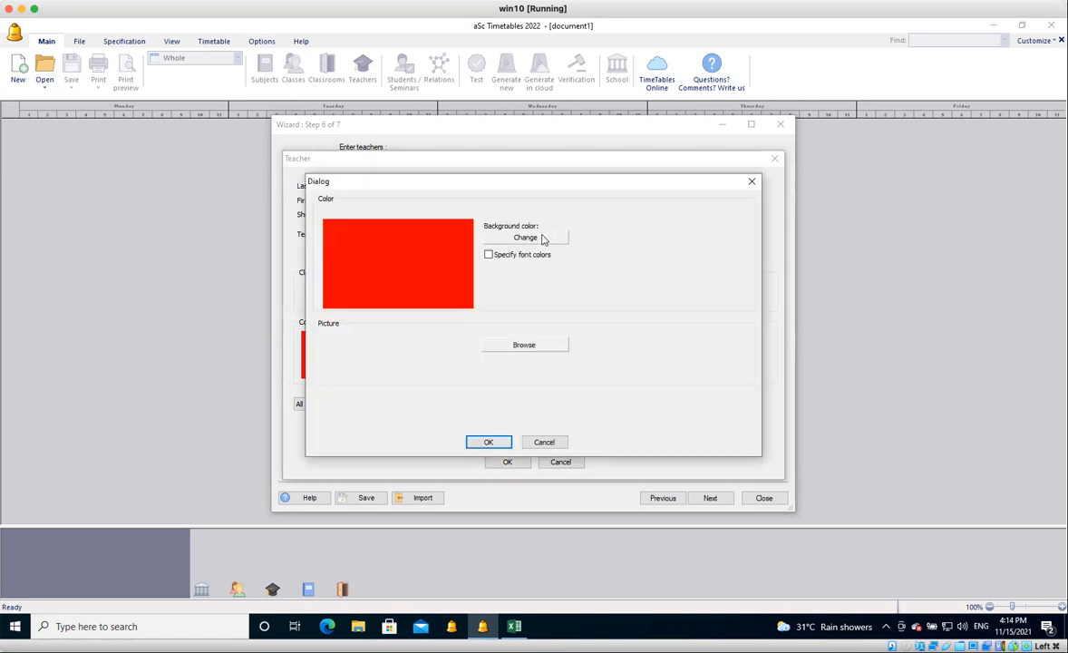
pyautogui.click(543, 241)
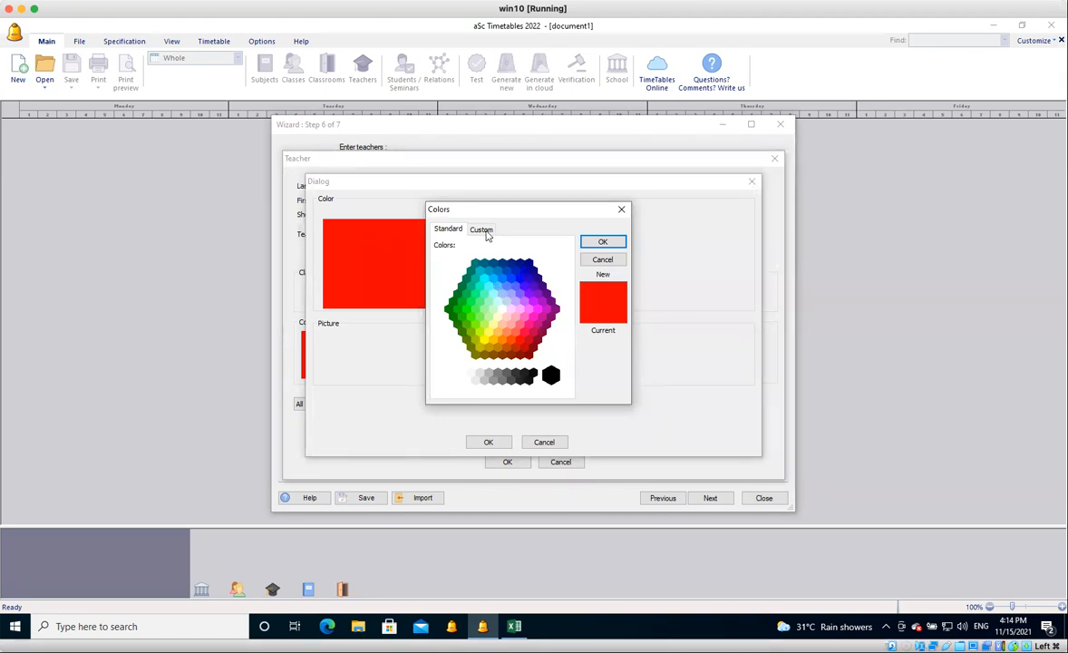
pyautogui.click(481, 229)
pyautogui.moveTo(511, 260)
pyautogui.mouseDown()
pyautogui.moveTo(511, 299)
pyautogui.moveTo(514, 277)
pyautogui.mouseUp()
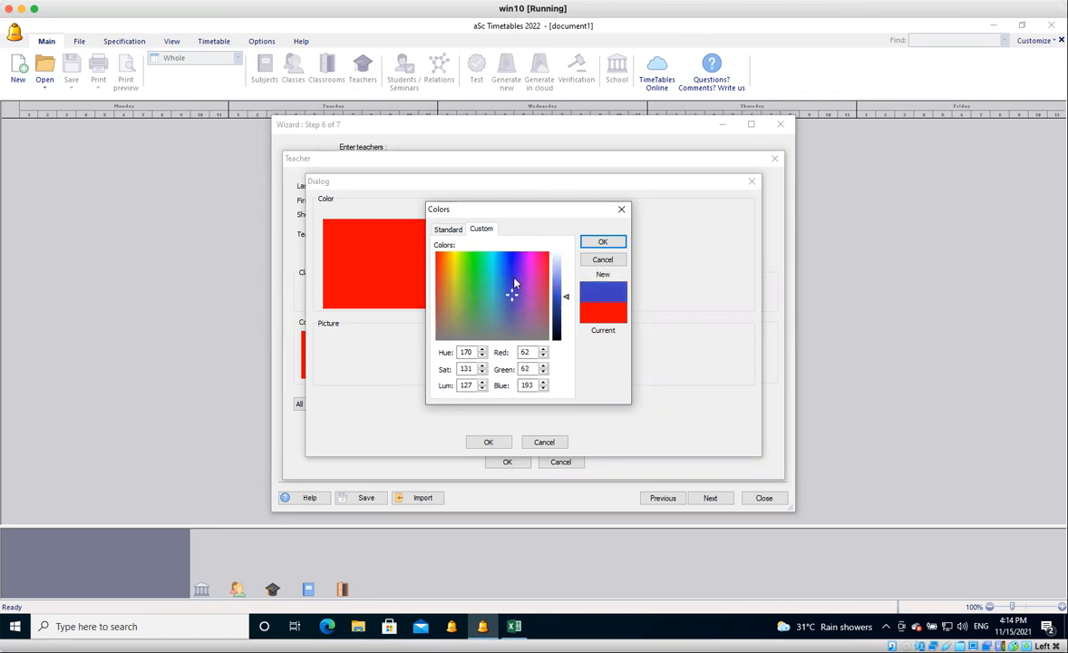
pyautogui.click(600, 260)
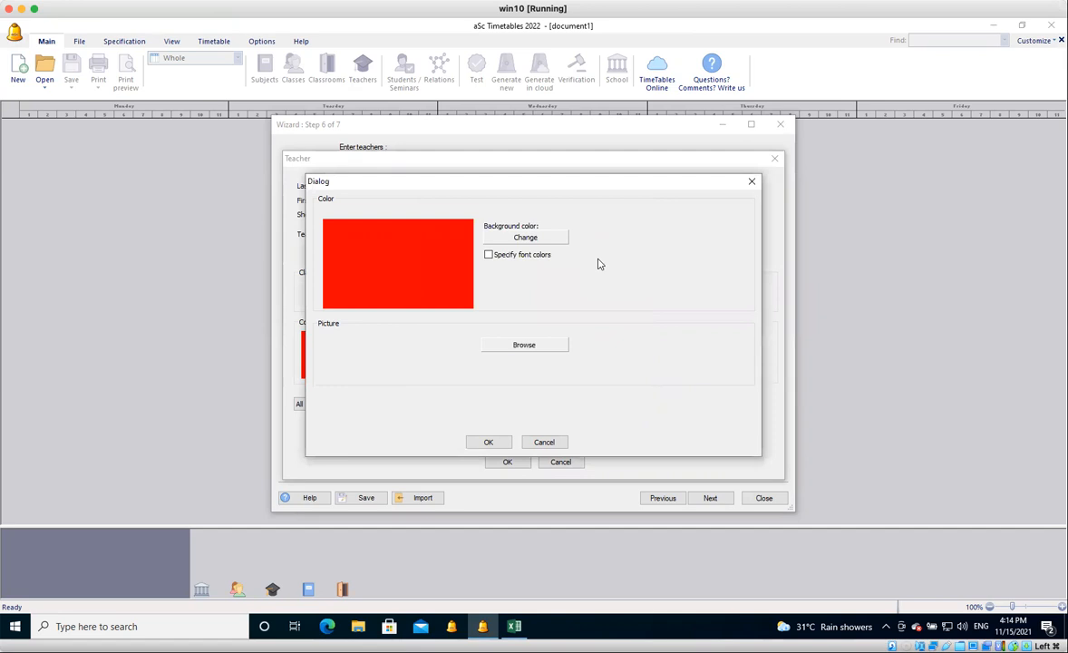
pyautogui.click(546, 443)
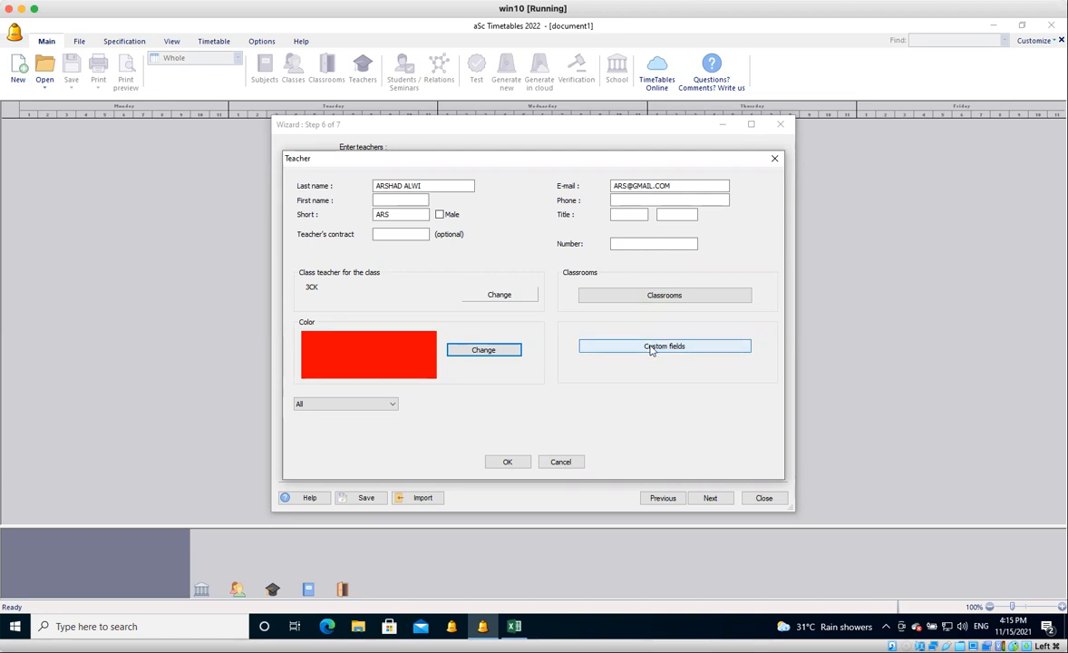
# Save the first teacher and close the contract without adding any lessons.
pyautogui.click(514, 464)
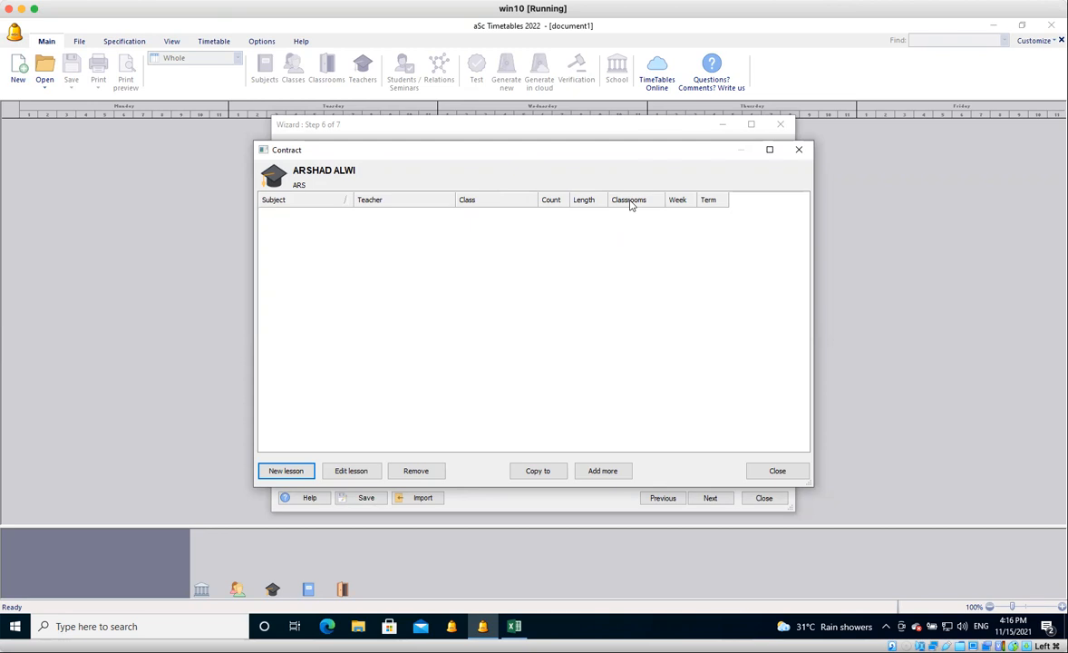
pyautogui.click(773, 472)
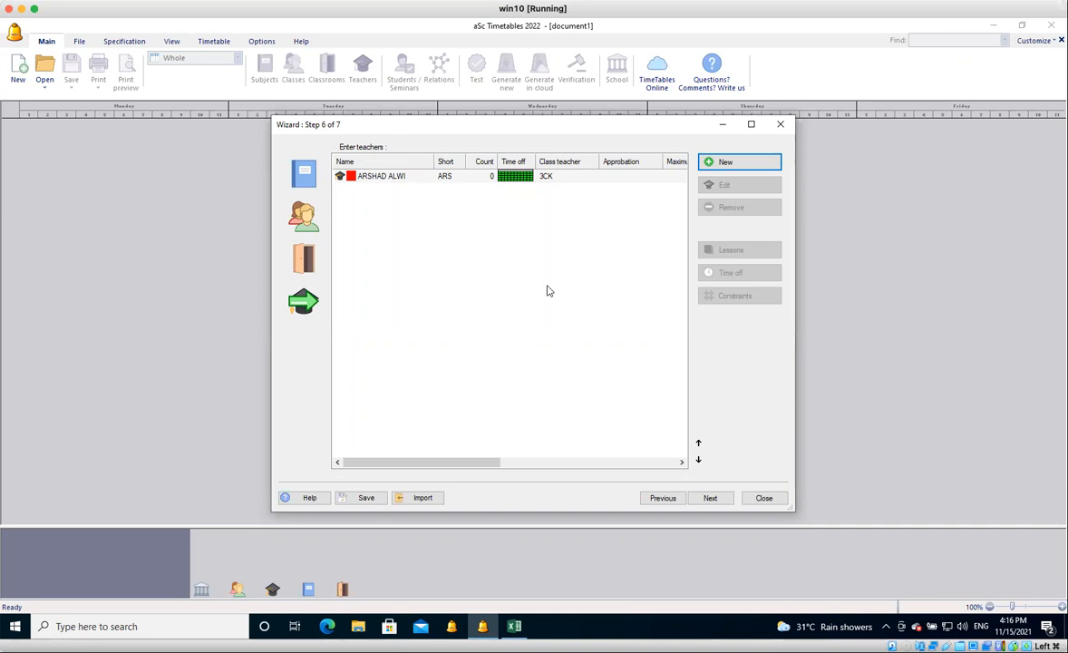
# Start a new teacher, entering the second listed teacher's full name as last name and ATI as short name.
pyautogui.click(737, 162)
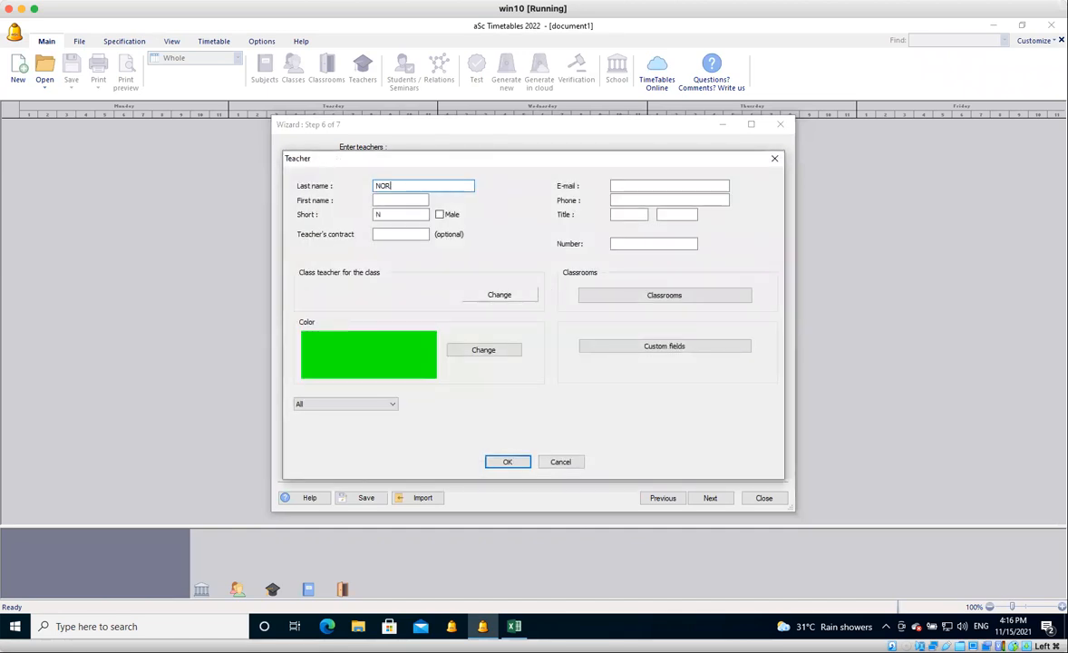
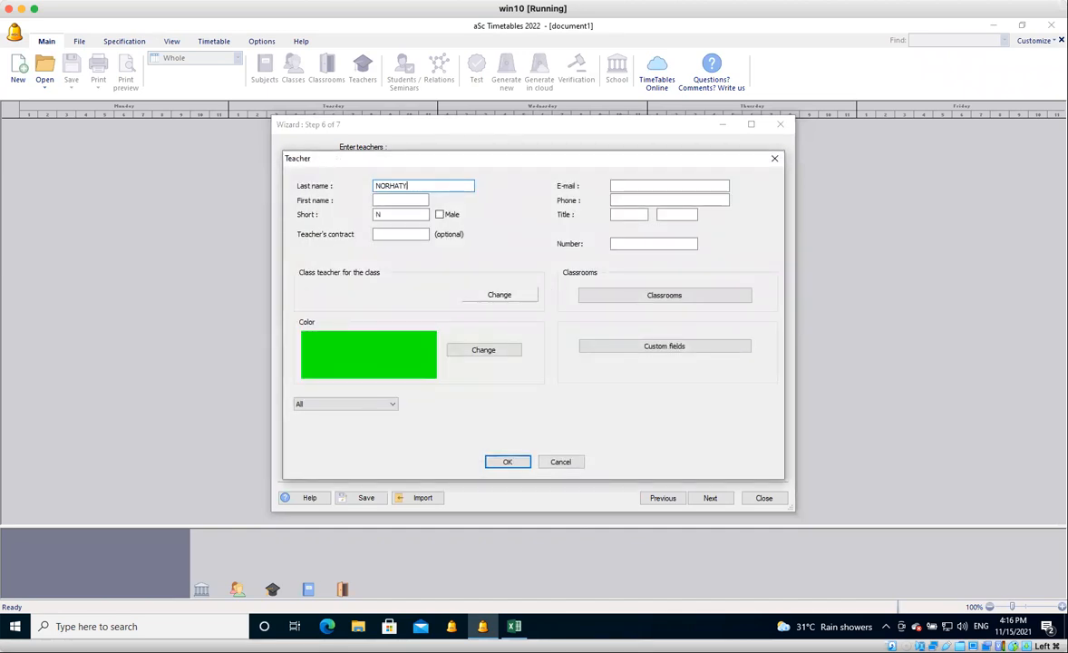
pyautogui.click(375, 214)
pyautogui.write('N')
pyautogui.press('BackSpace')
pyautogui.write('AT')
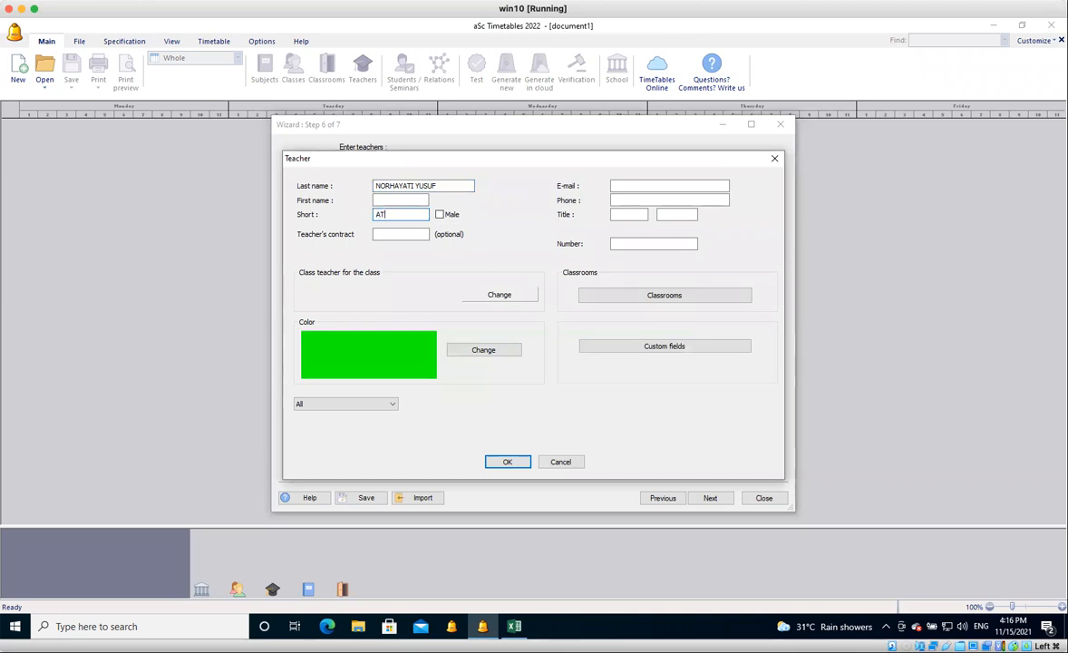
pyautogui.write('I')
# Enter the second teacher's e-mail address.
pyautogui.click(626, 185)
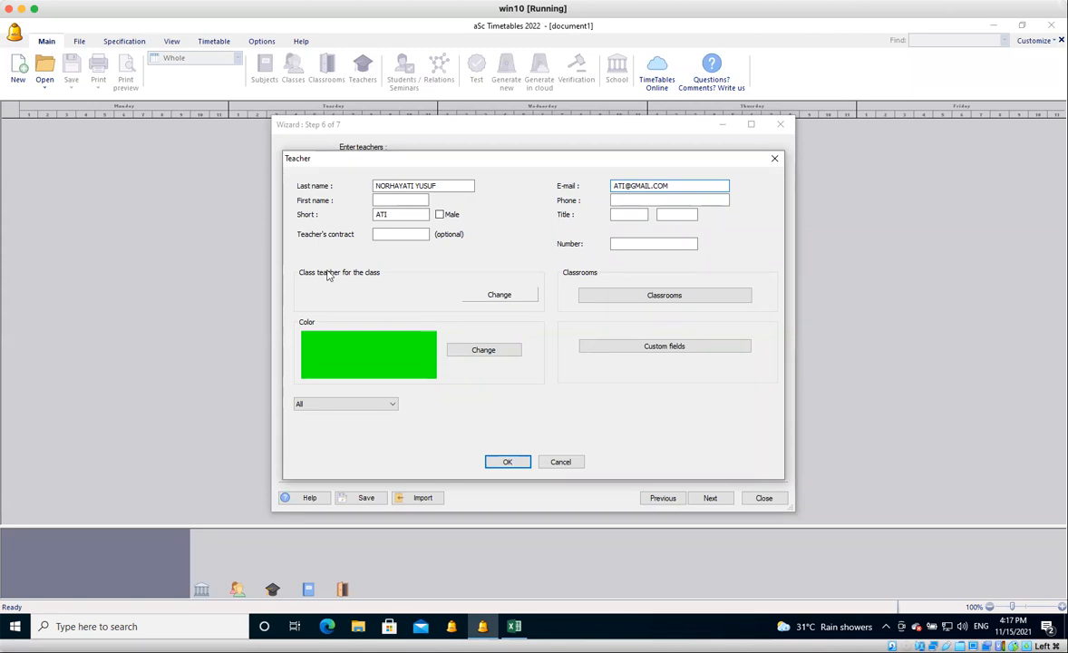
# Assign the second teacher as class teacher of 3 Dinamik (3DN) and save the teacher without adding lessons.
pyautogui.click(501, 296)
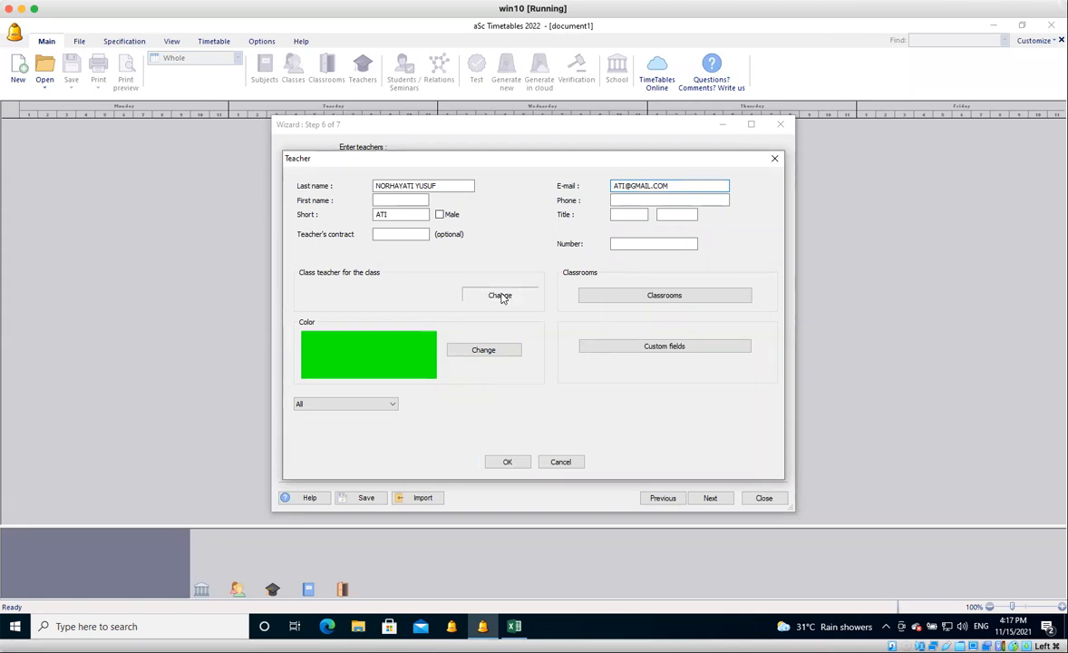
pyautogui.click(408, 191)
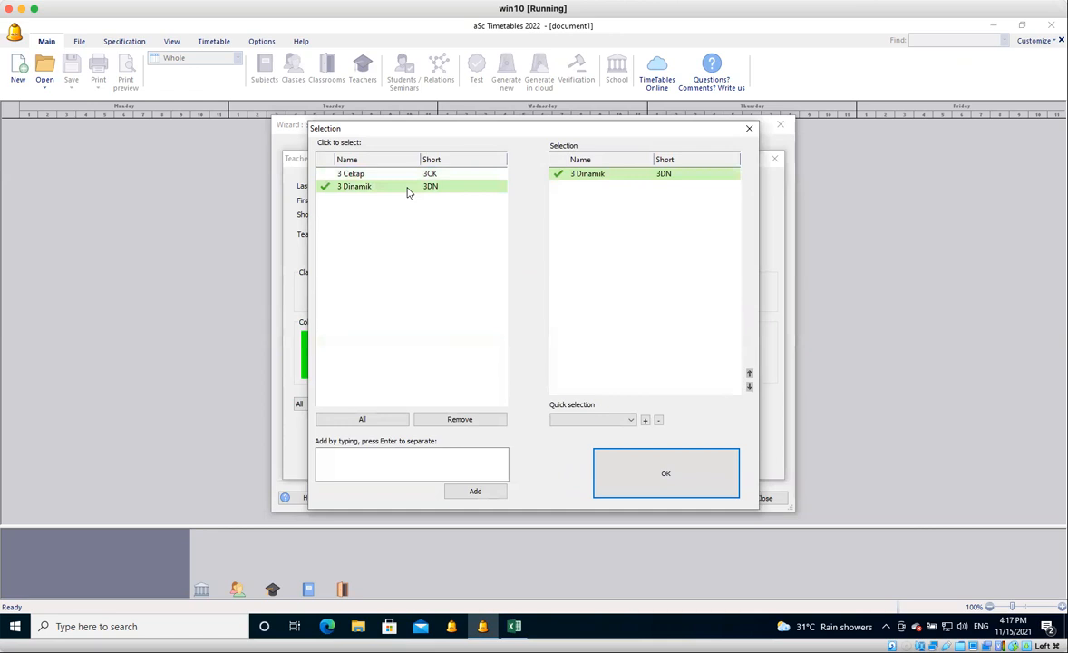
pyautogui.click(621, 474)
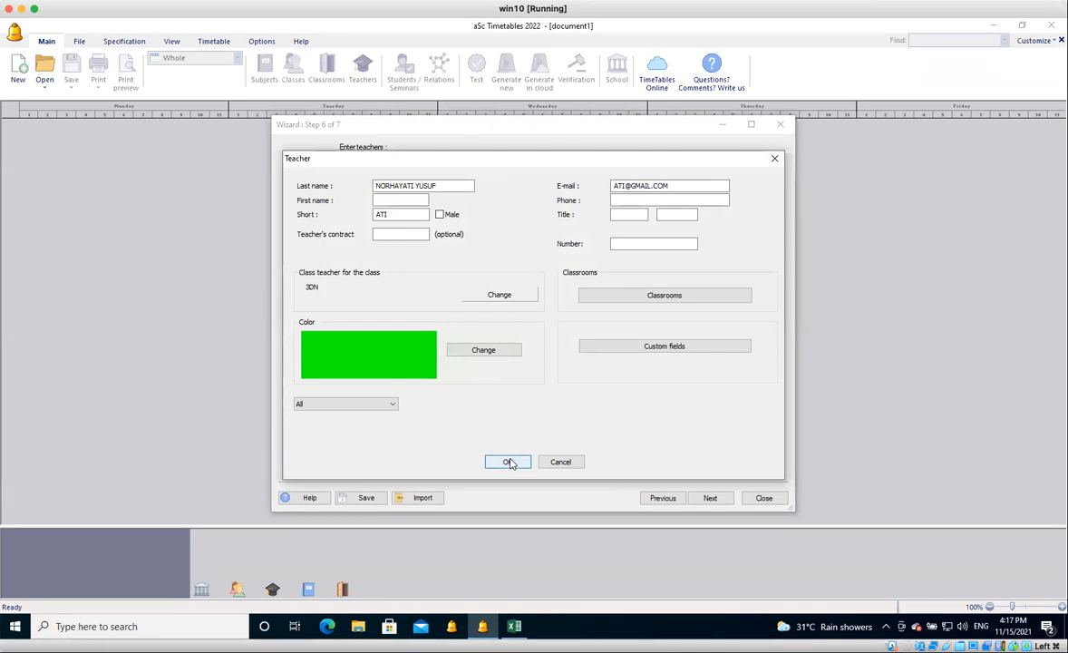
pyautogui.click(508, 463)
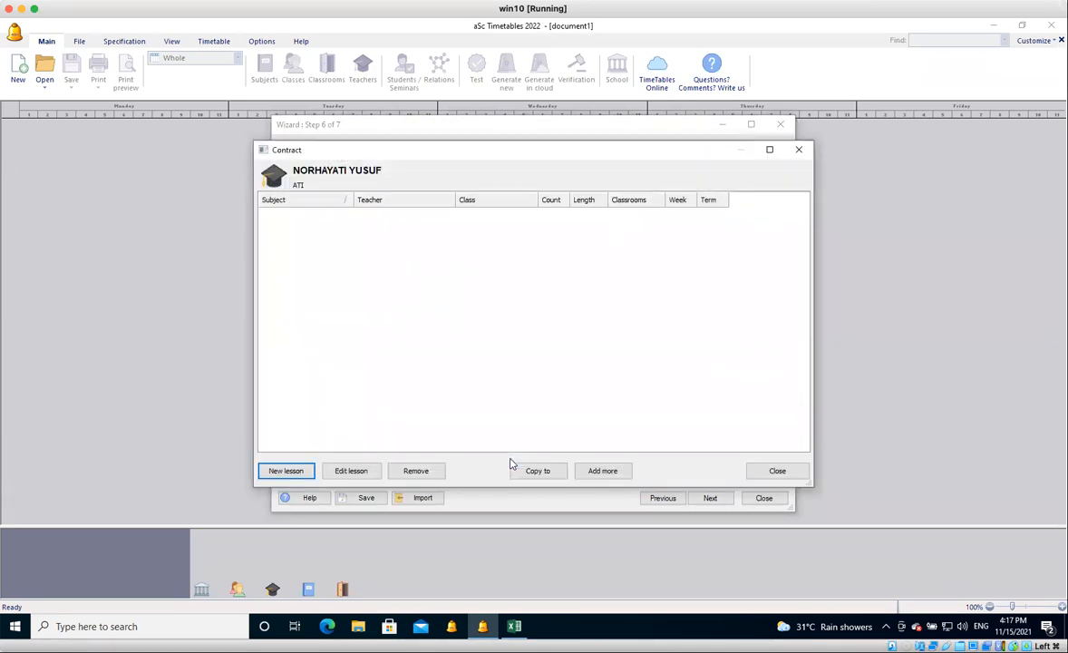
pyautogui.click(779, 473)
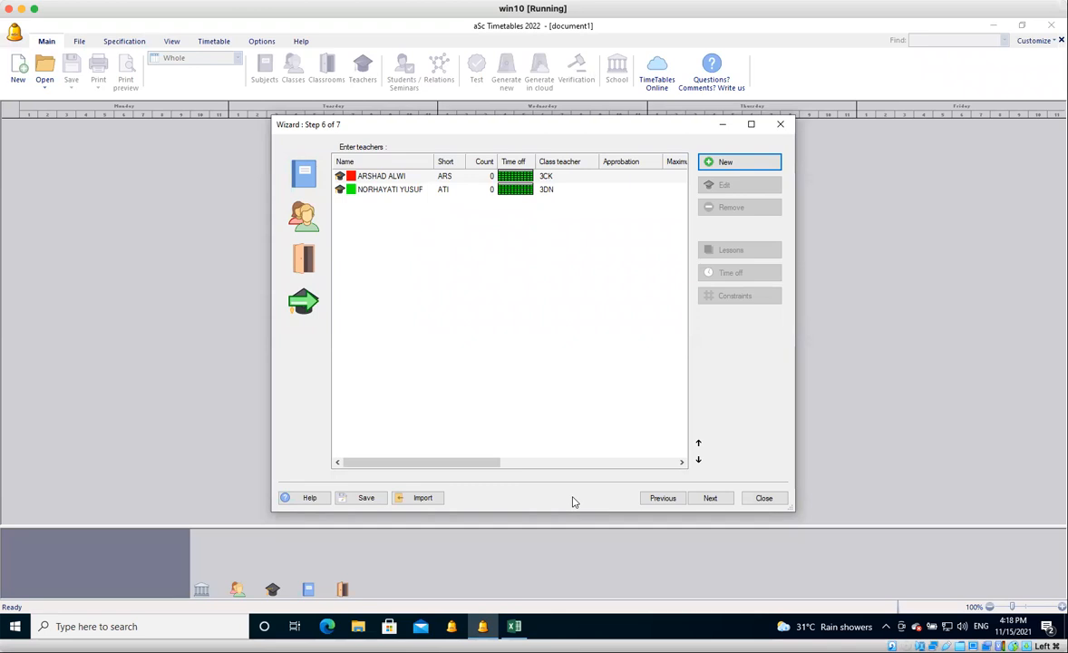
# Switch to Excel and select the teacher list with short names, names and e-mails, A1:C11, for review.
pyautogui.click(519, 631)
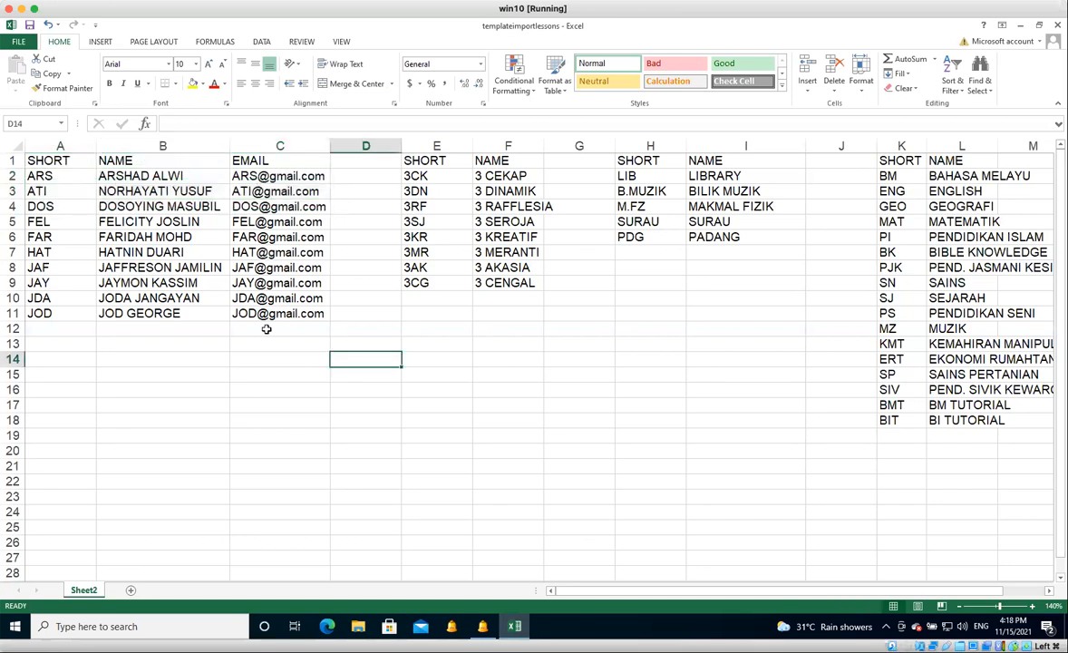
pyautogui.hotkey('ctrl', 'Home')
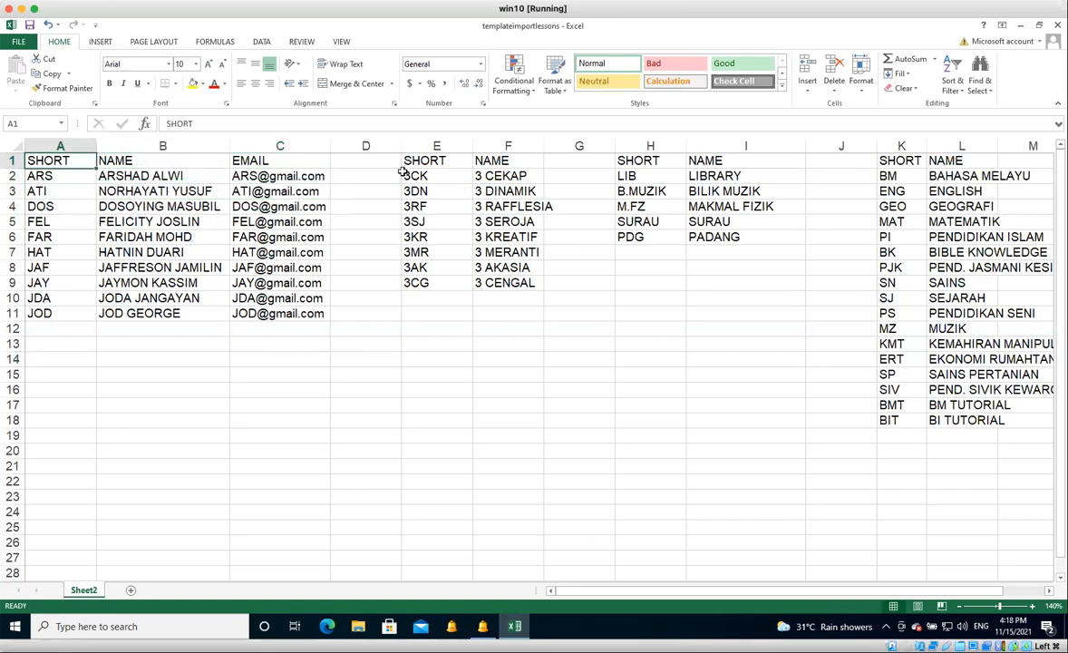
pyautogui.hotkey('shift', 'Right')
pyautogui.hotkey('shift', 'Right')
pyautogui.hotkey('shift', 'Down')
pyautogui.hotkey('shift', 'Down')
pyautogui.hotkey('shift', 'Down')
pyautogui.hotkey('shift', 'Down')
pyautogui.hotkey('shift', 'Down')
pyautogui.hotkey('shift', 'Down')
pyautogui.hotkey('shift', 'Down')
pyautogui.hotkey('shift', 'Down')
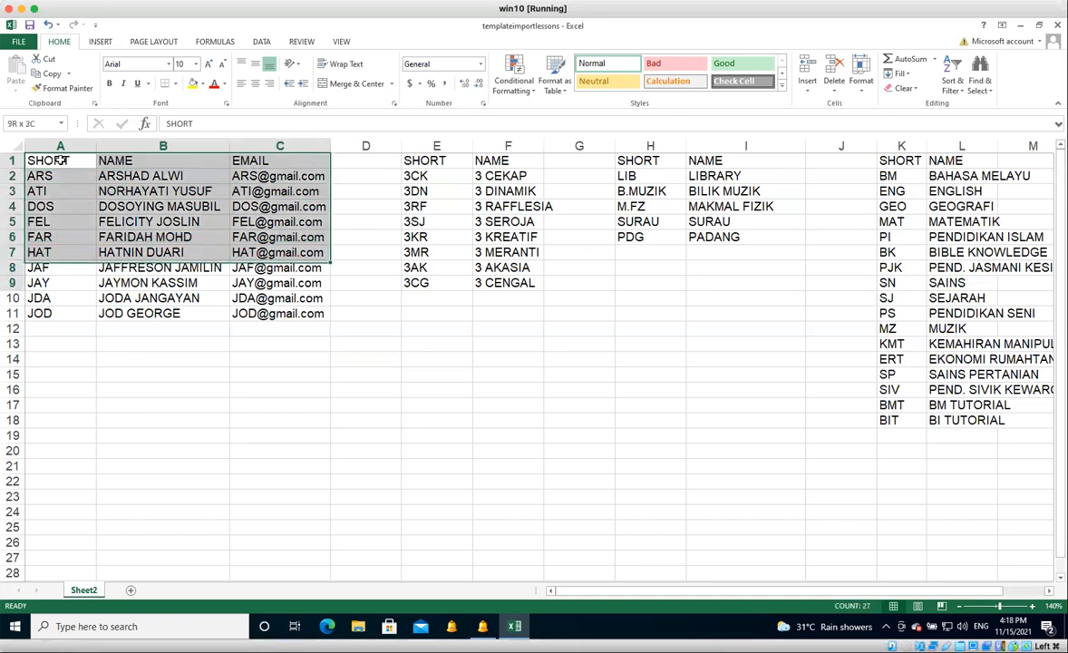
pyautogui.hotkey('shift', 'Down')
pyautogui.hotkey('shift', 'Down')
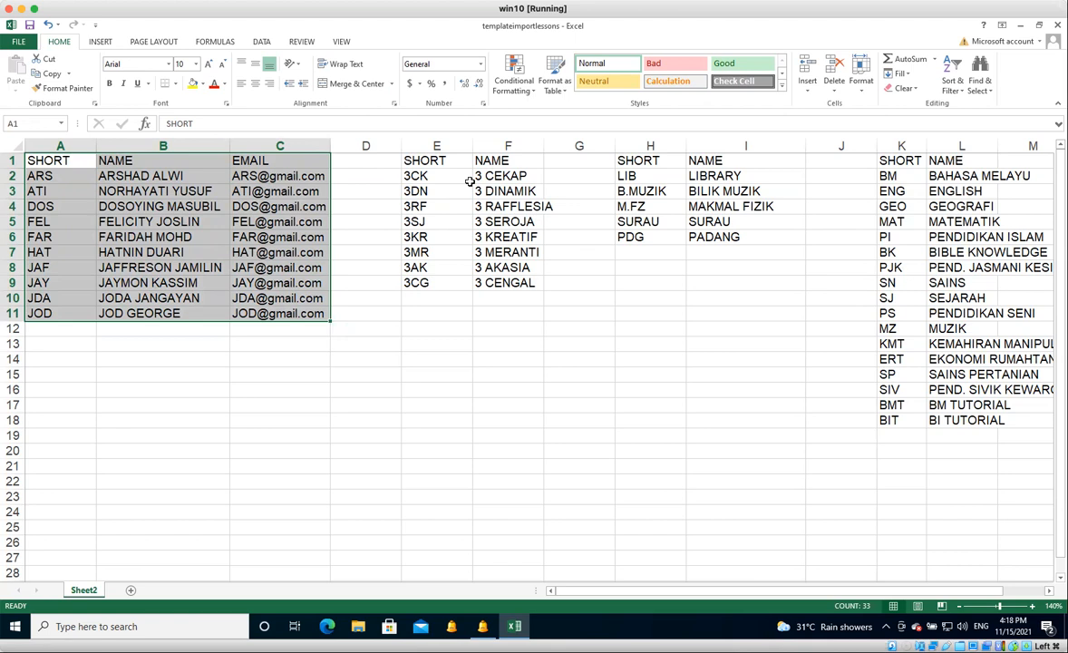
# Review the class list E1:F9, the classroom list H1:I6 and the subject list K1:L18, ending on cell K2.
pyautogui.moveTo(426, 162); pyautogui.dragTo(508, 267)
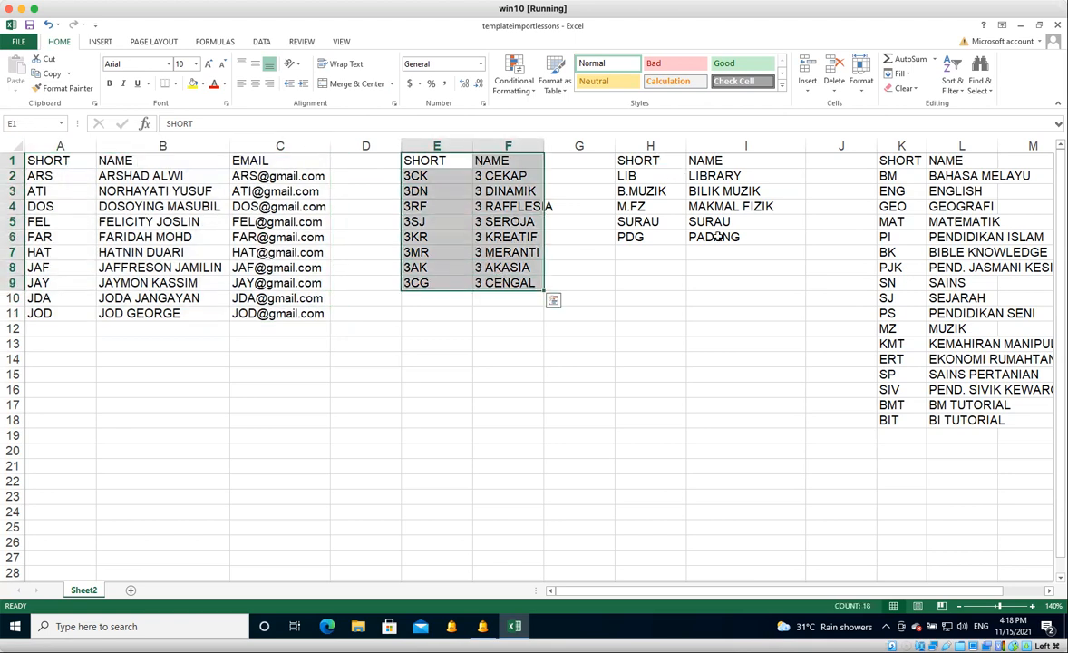
pyautogui.moveTo(637, 160); pyautogui.dragTo(716, 236)
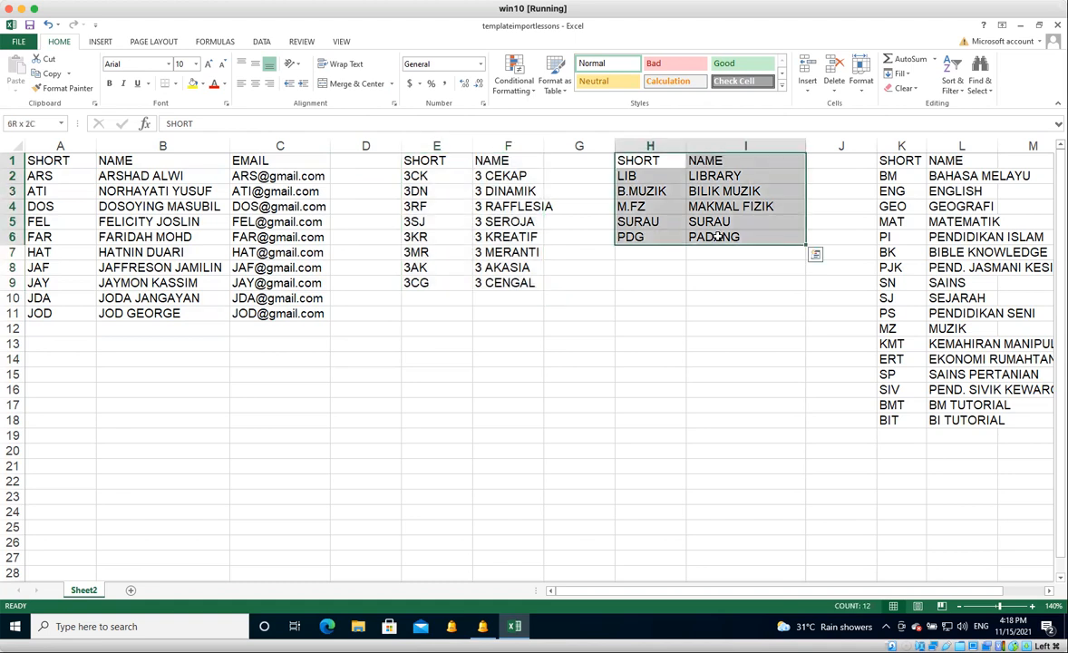
pyautogui.scroll(-1, 717, 234)
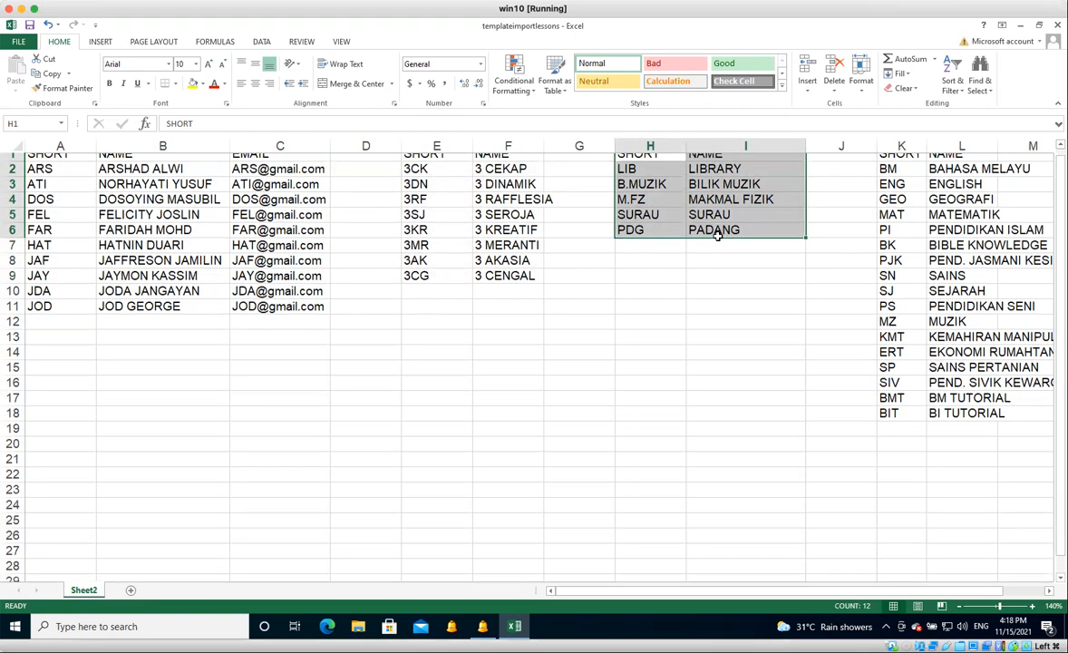
pyautogui.scroll(-1, 716, 234)
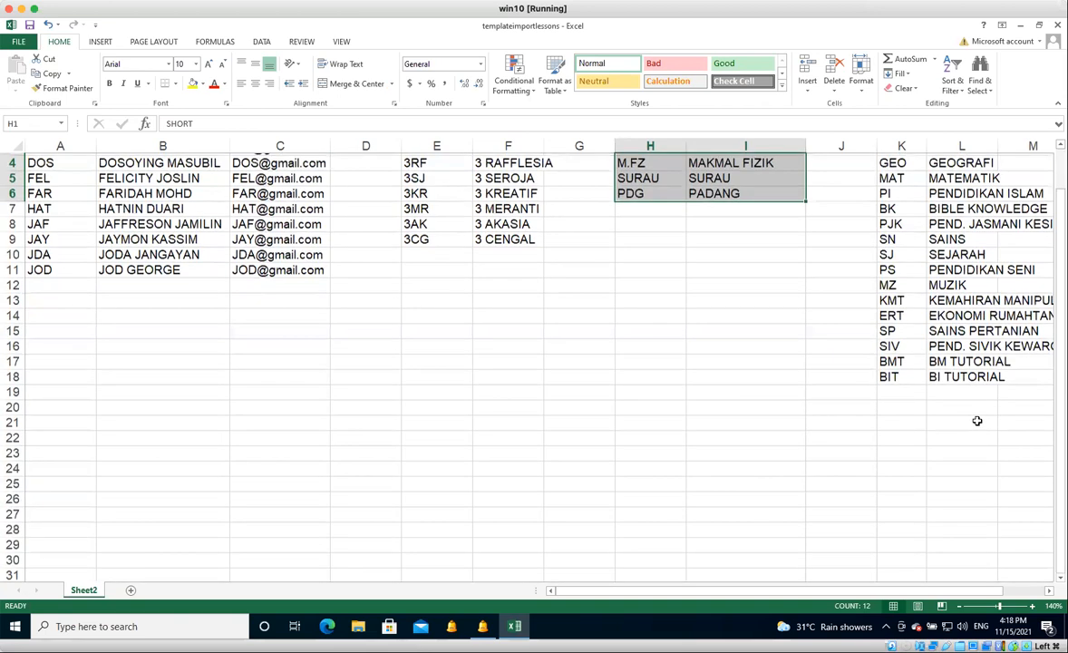
pyautogui.scroll(2, 976, 421)
pyautogui.moveTo(901, 161); pyautogui.dragTo(973, 424)
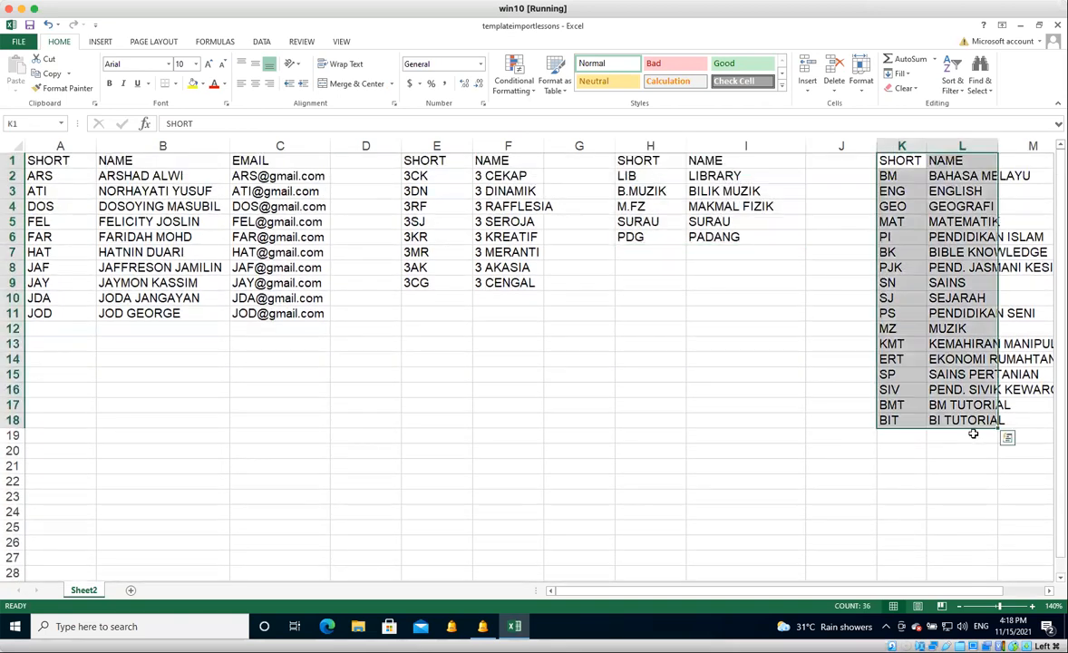
pyautogui.click(306, 176)
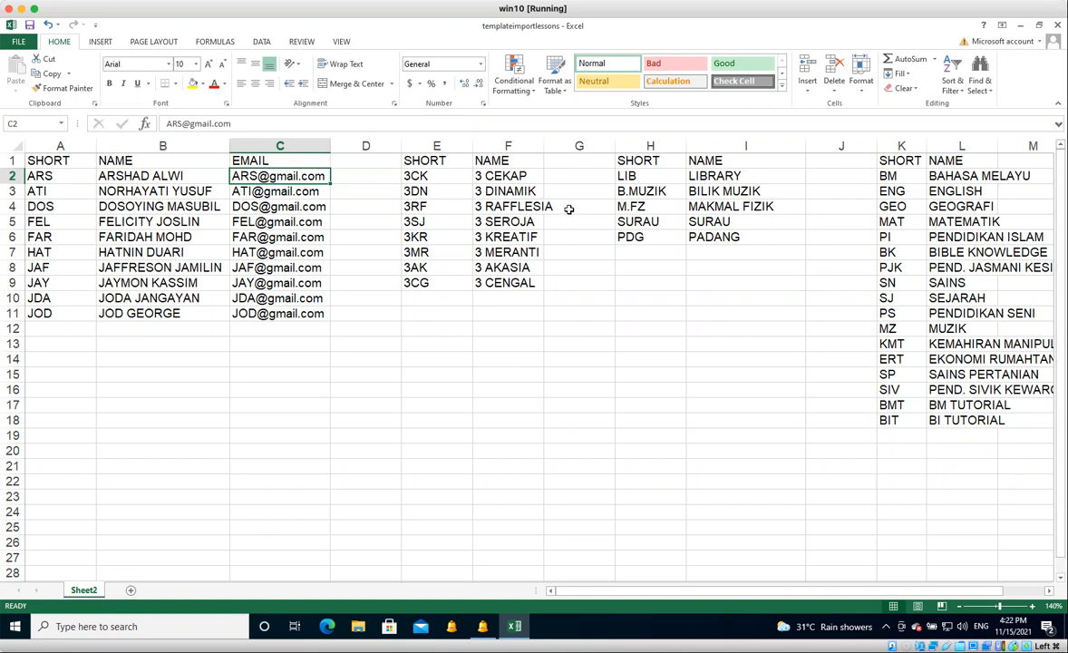
pyautogui.click(900, 177)
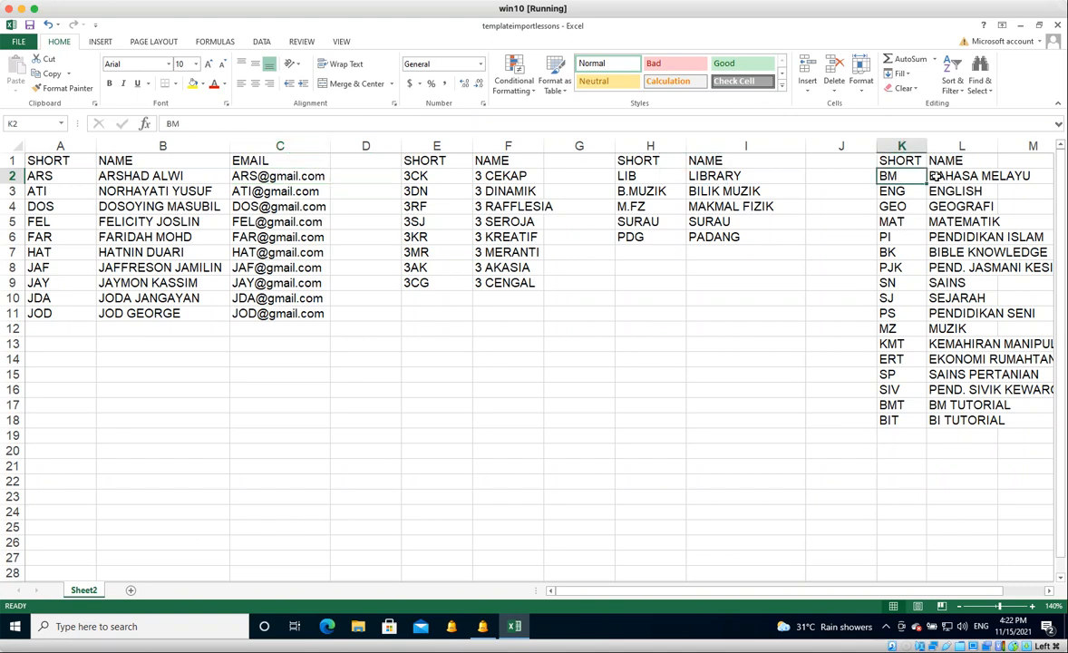
# Copy the subject short names and names in K2:L18 to the clipboard.
pyautogui.moveTo(901, 177); pyautogui.dragTo(937, 420)
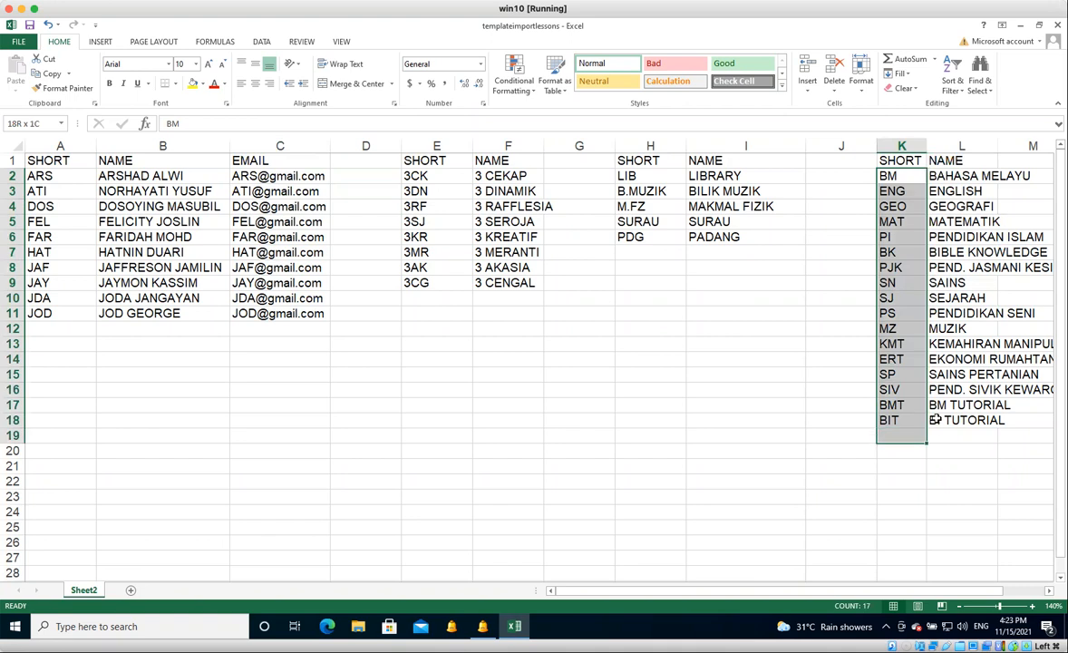
pyautogui.moveTo(935, 420); pyautogui.dragTo(943, 421)
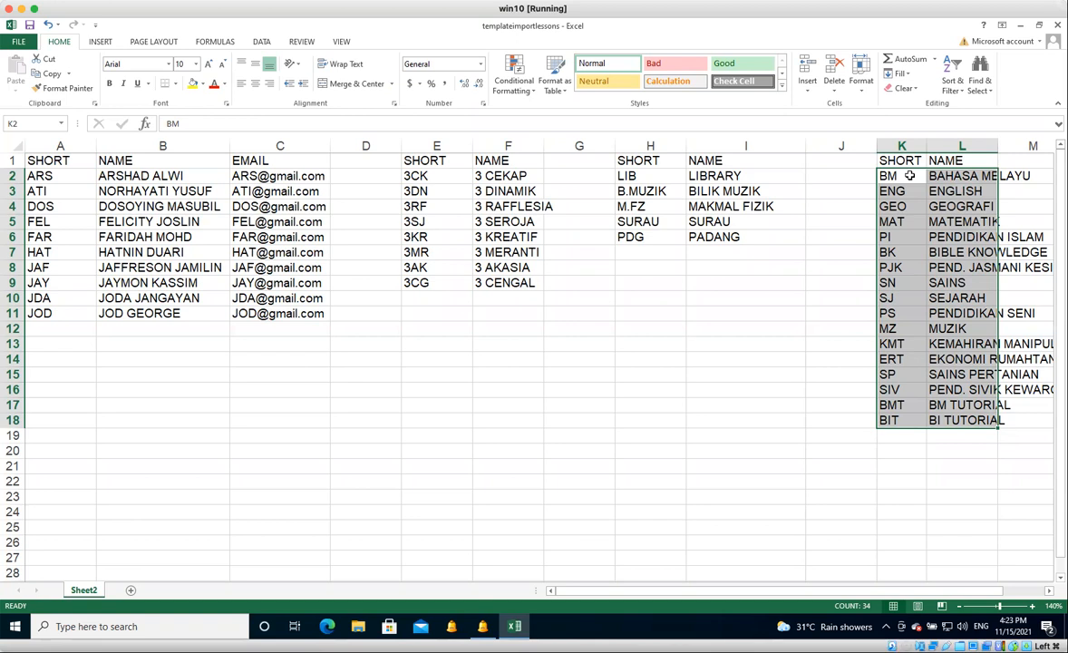
pyautogui.rightClick(910, 175)
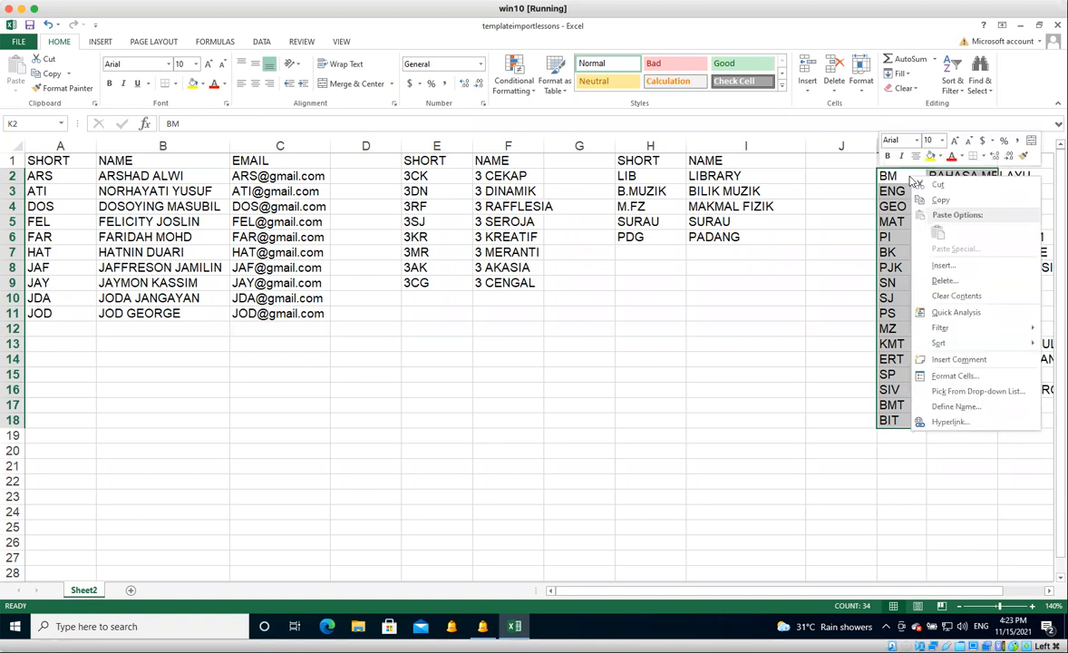
pyautogui.click(938, 200)
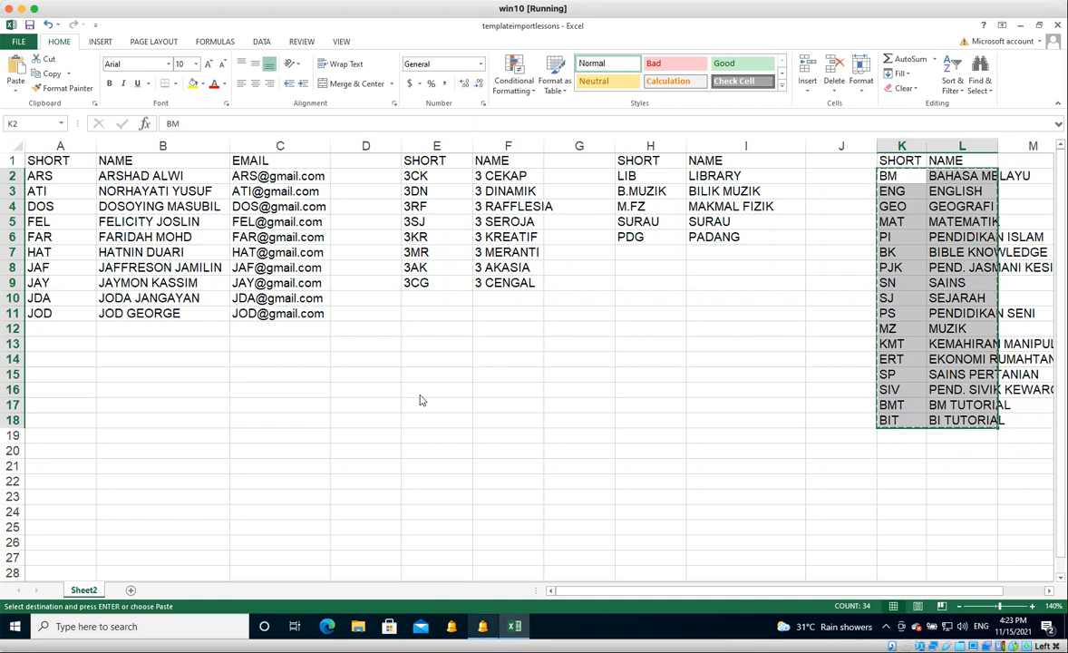
# Switch to aSc Timetables and check the wizard's subject, class and classroom lists, ending on the subject list.
pyautogui.hotkey('alt', 'Tab')
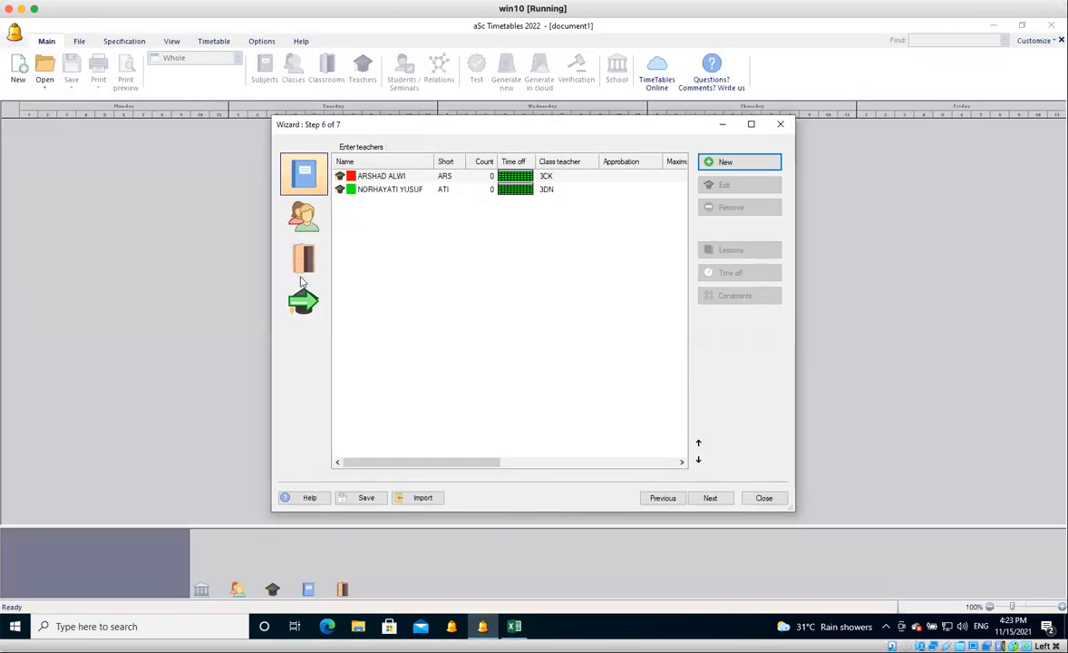
pyautogui.click(308, 179)
pyautogui.click(304, 214)
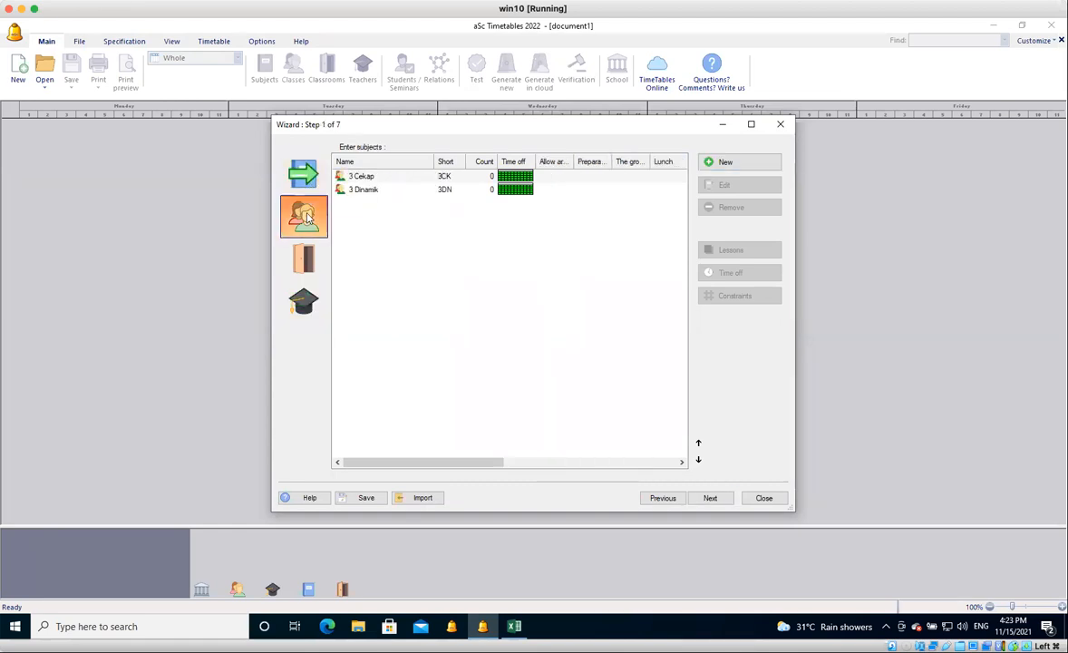
pyautogui.click(304, 258)
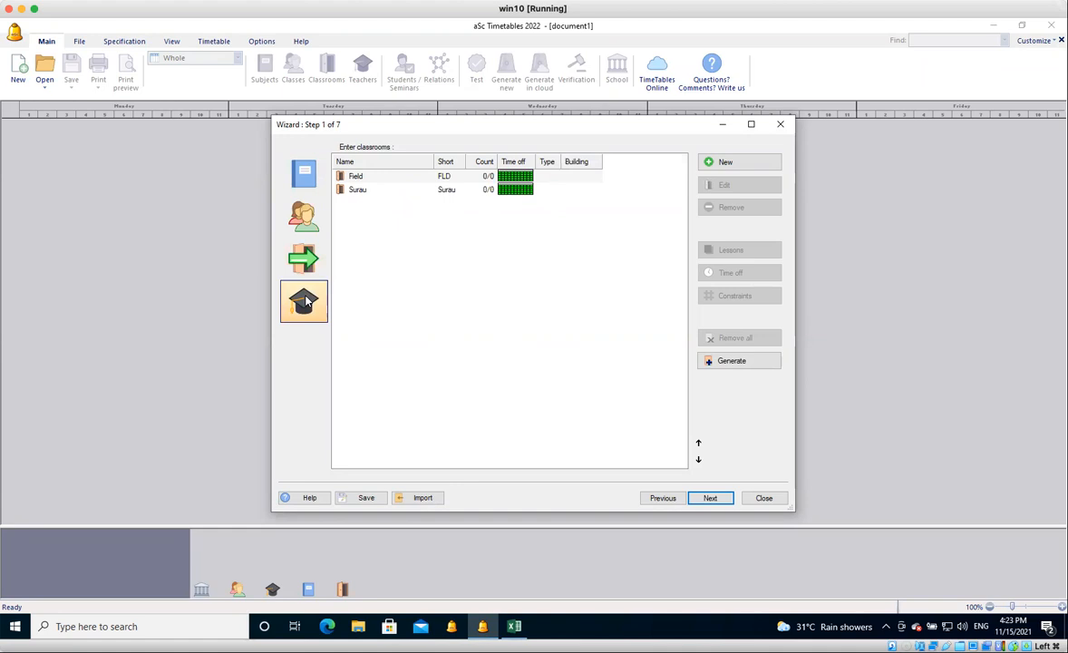
pyautogui.click(306, 170)
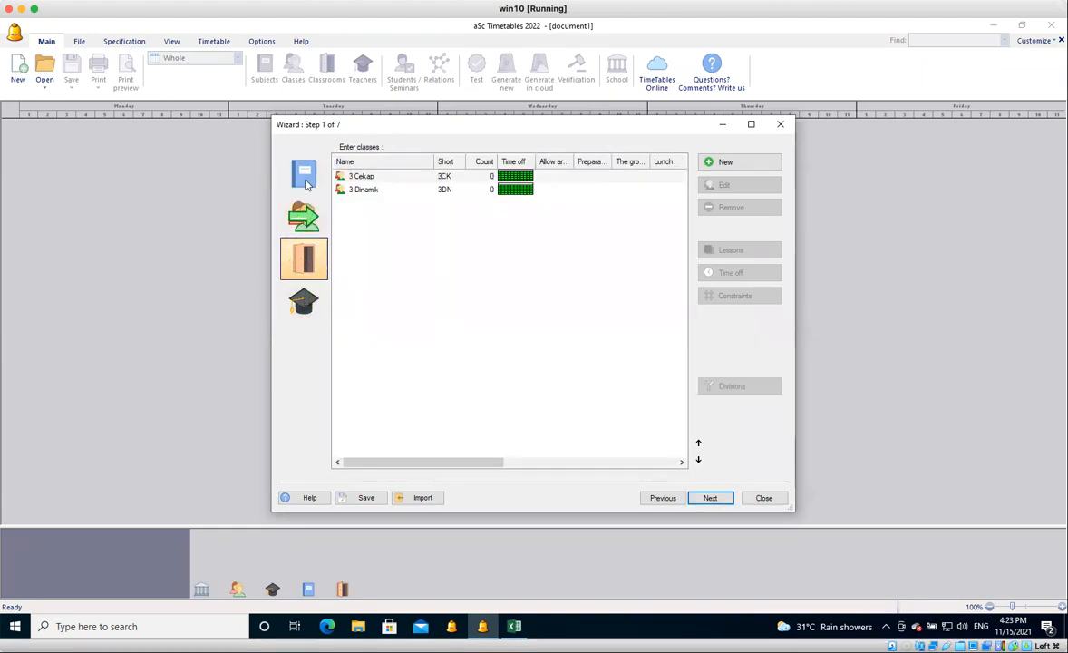
pyautogui.click(304, 258)
pyautogui.click(307, 173)
pyautogui.click(306, 173)
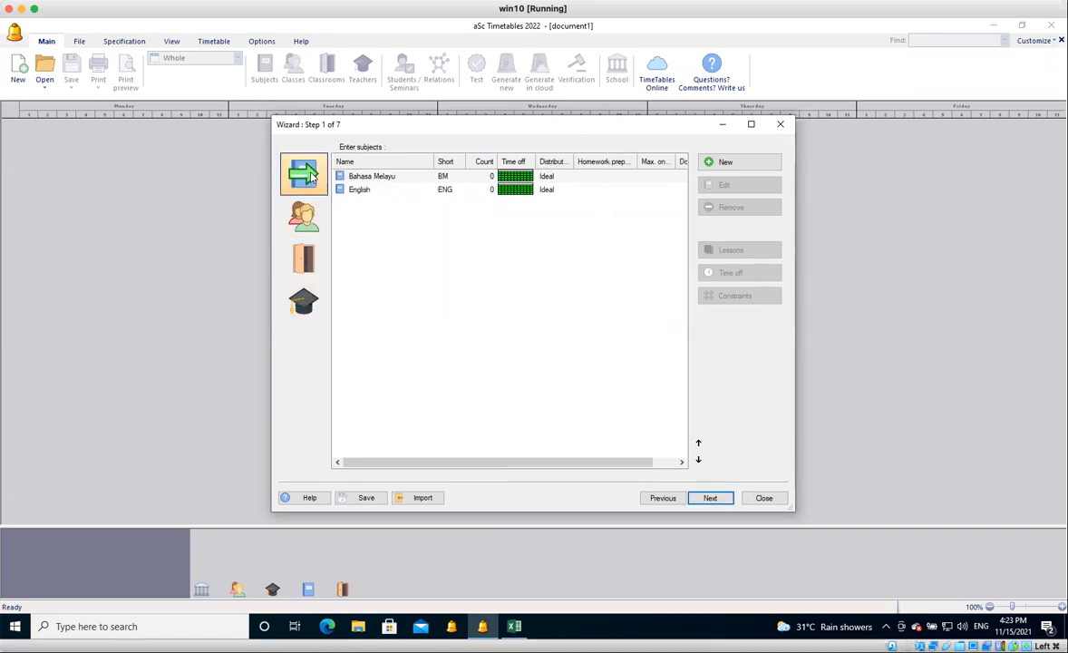
pyautogui.click(513, 628)
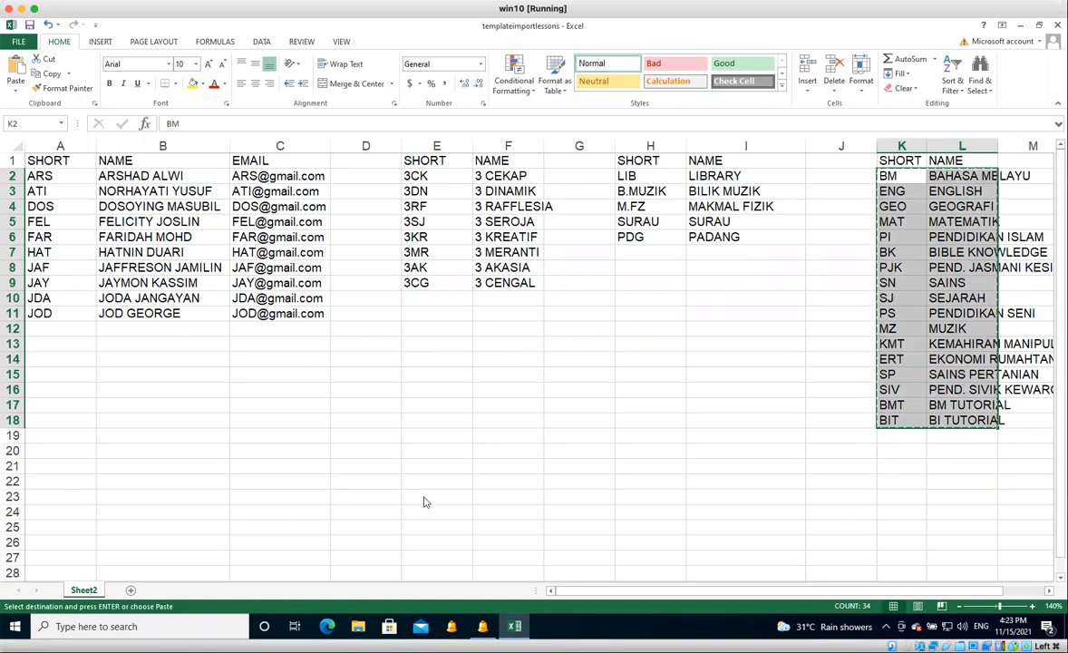
pyautogui.hotkey('alt', 'Tab')
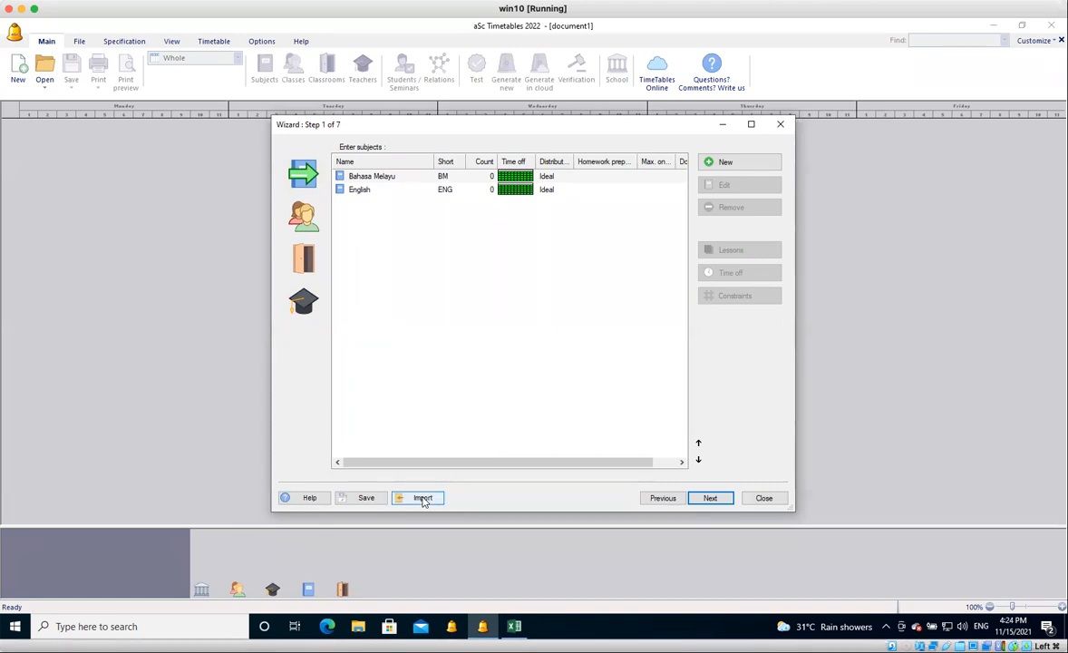
# Import the copied subjects from the clipboard with the first column mapped as Short and the second as Name, and accept the synchronization.
pyautogui.click(423, 499)
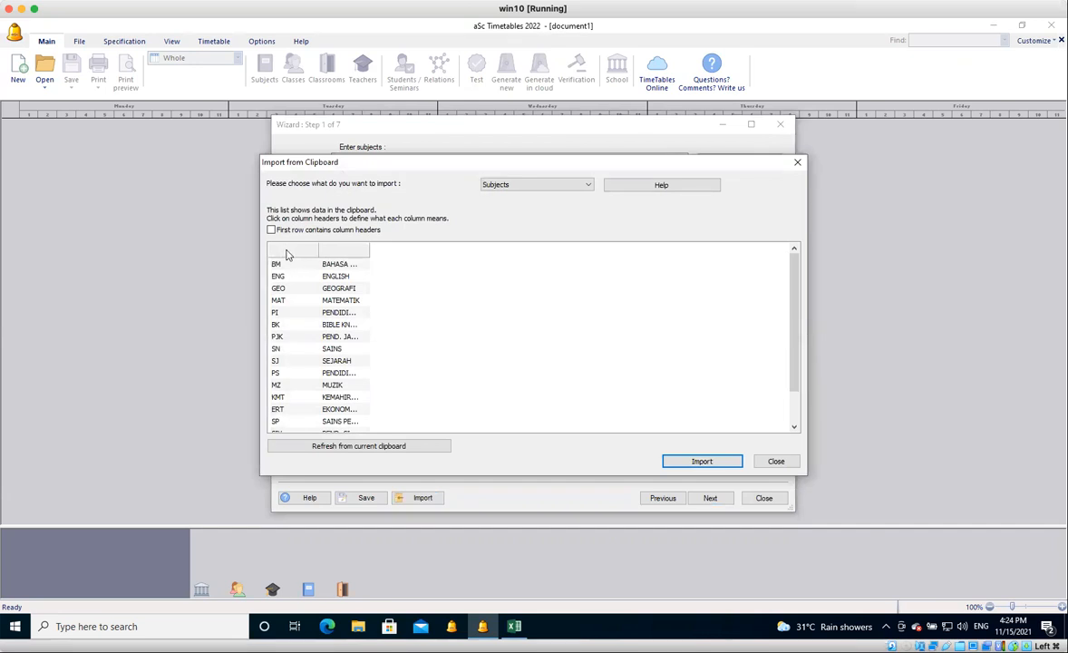
pyautogui.moveTo(370, 253); pyautogui.dragTo(440, 253)
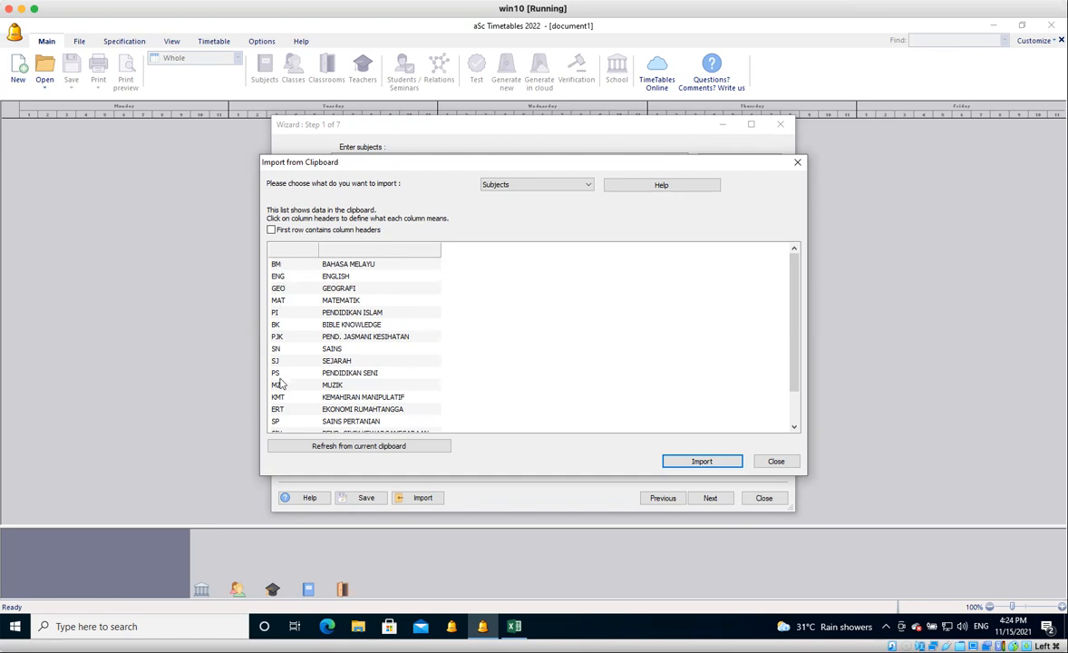
pyautogui.click(284, 254)
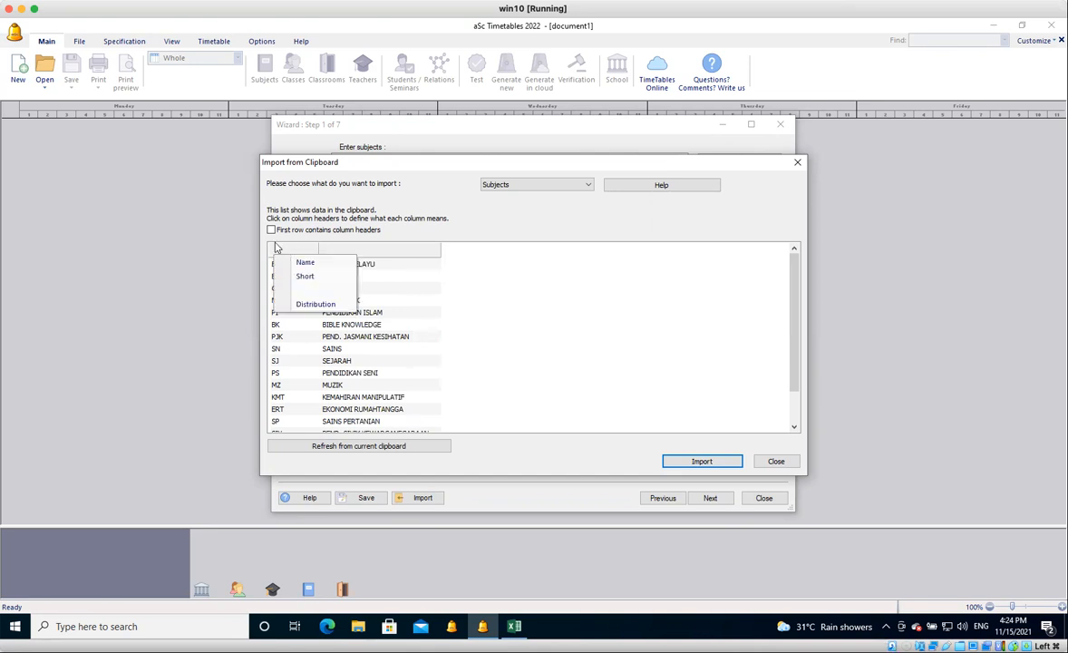
pyautogui.click(306, 278)
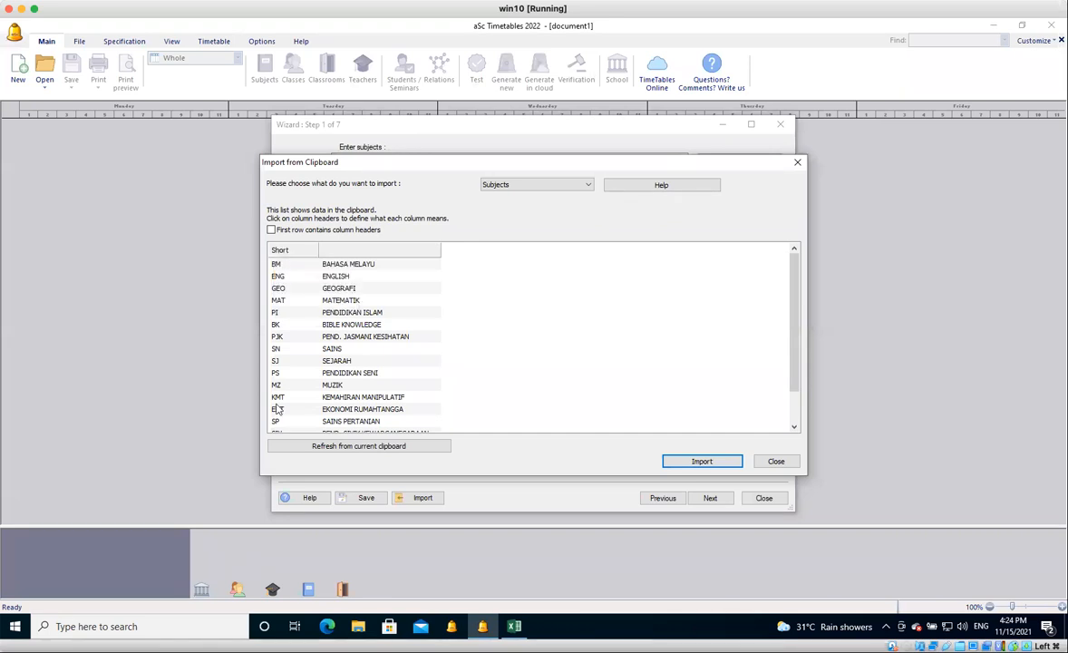
pyautogui.click(373, 255)
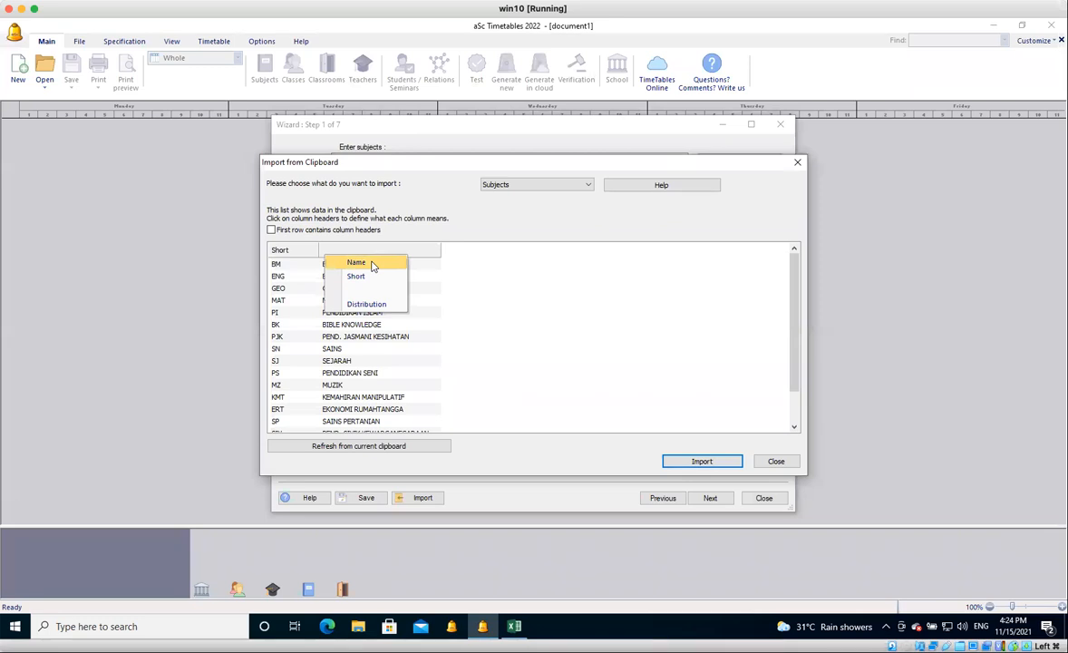
pyautogui.click(372, 263)
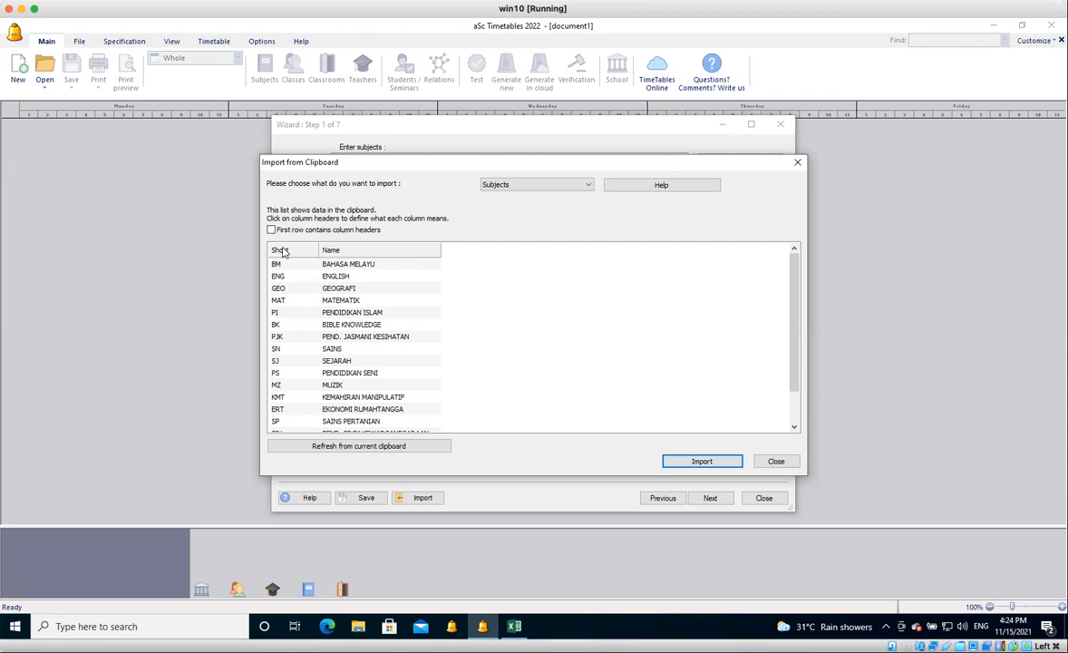
pyautogui.click(703, 462)
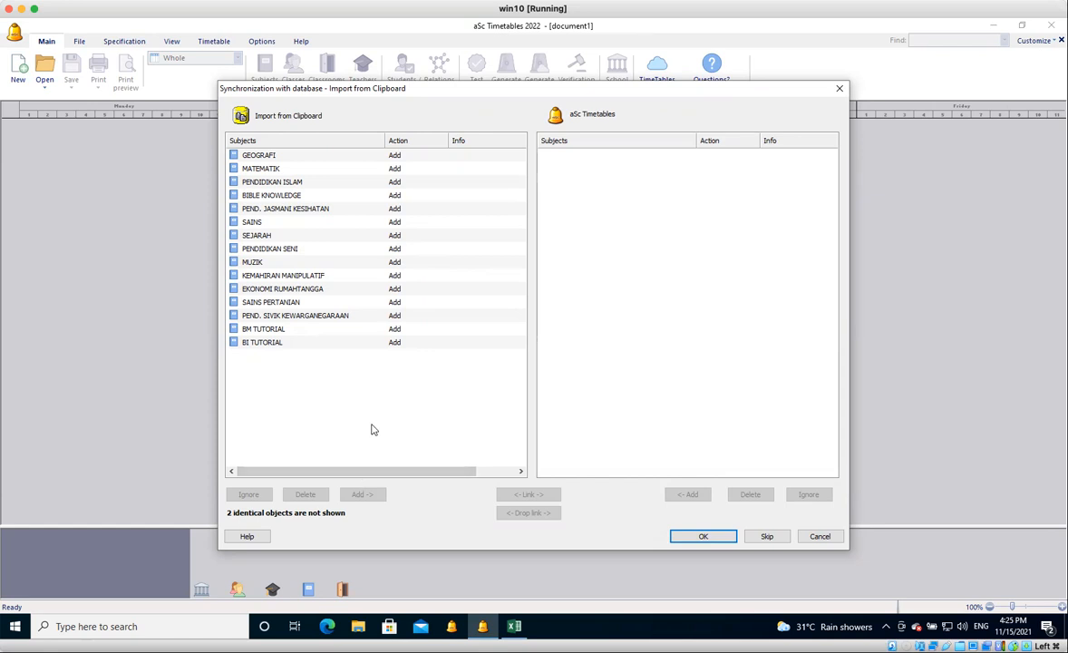
pyautogui.click(704, 537)
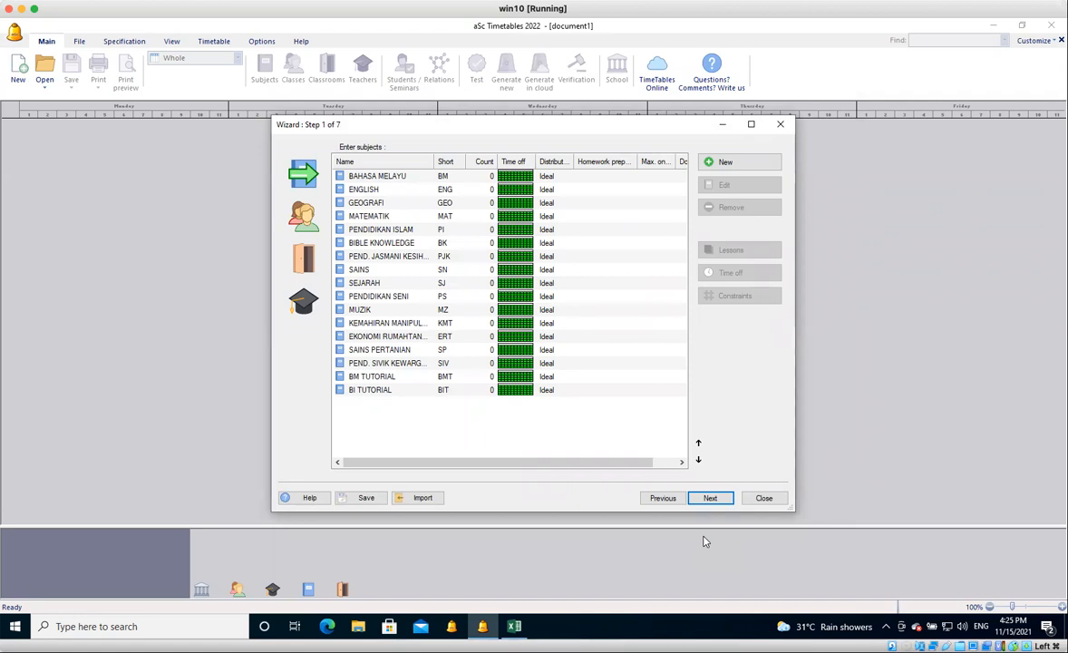
# Switch to Excel and copy the class short names and names in E2:F9.
pyautogui.click(514, 626)
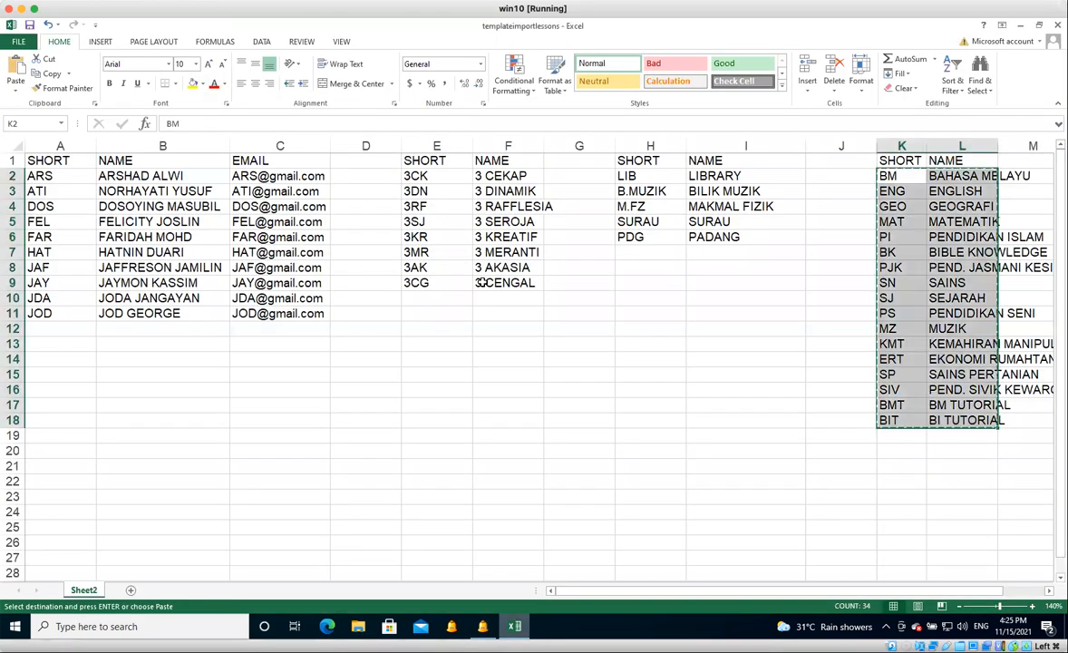
pyautogui.moveTo(429, 176); pyautogui.dragTo(508, 283)
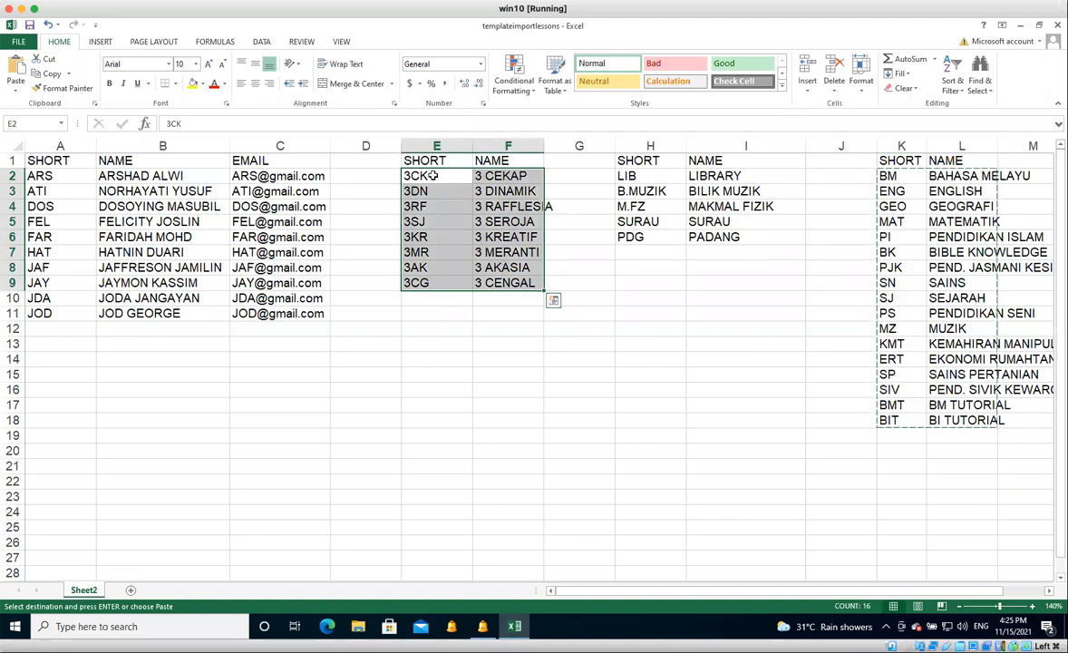
pyautogui.press('Escape')
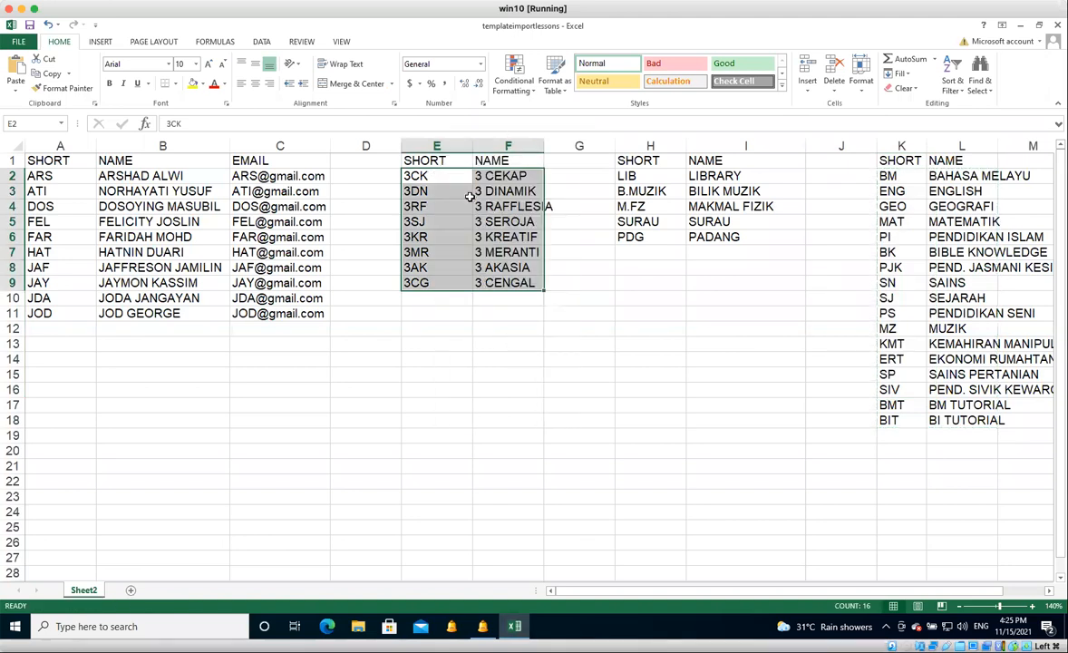
pyautogui.hotkey('ctrl', 'c')
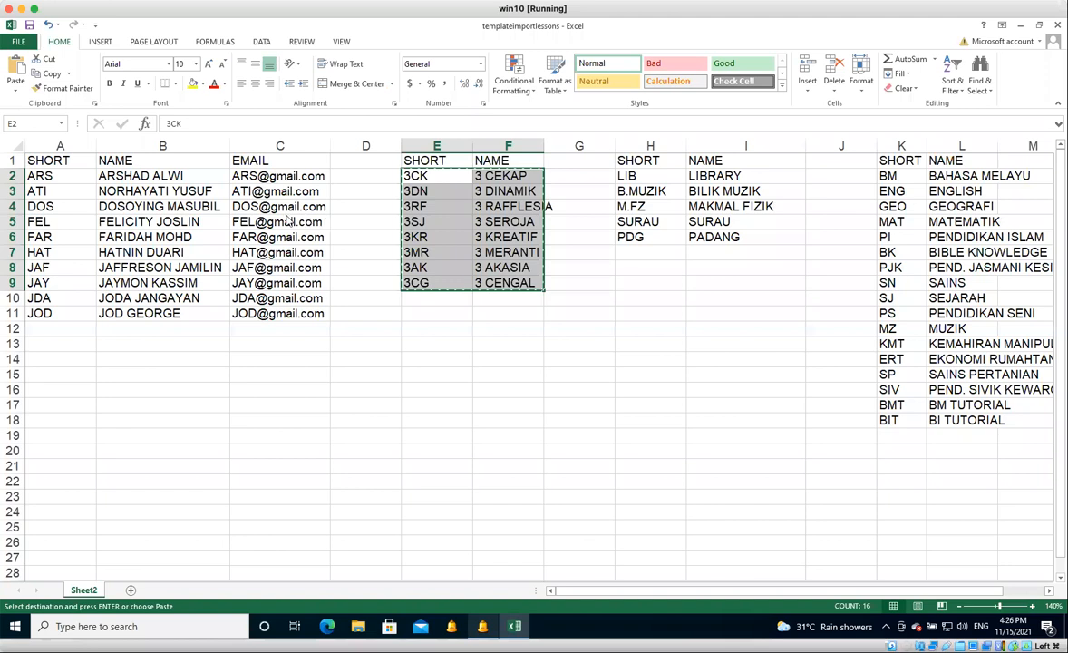
# Switch to aSc Timetables and start the clipboard import of the classes, mapping the first column as Short and the second as Name.
pyautogui.hotkey('alt', 'Tab')
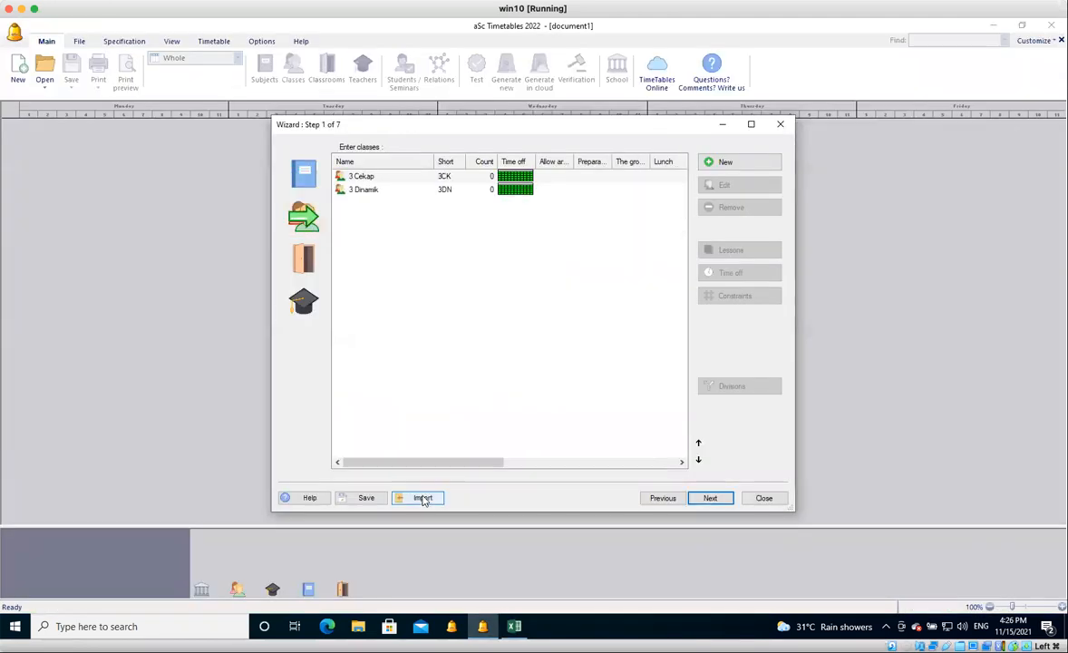
pyautogui.click(423, 498)
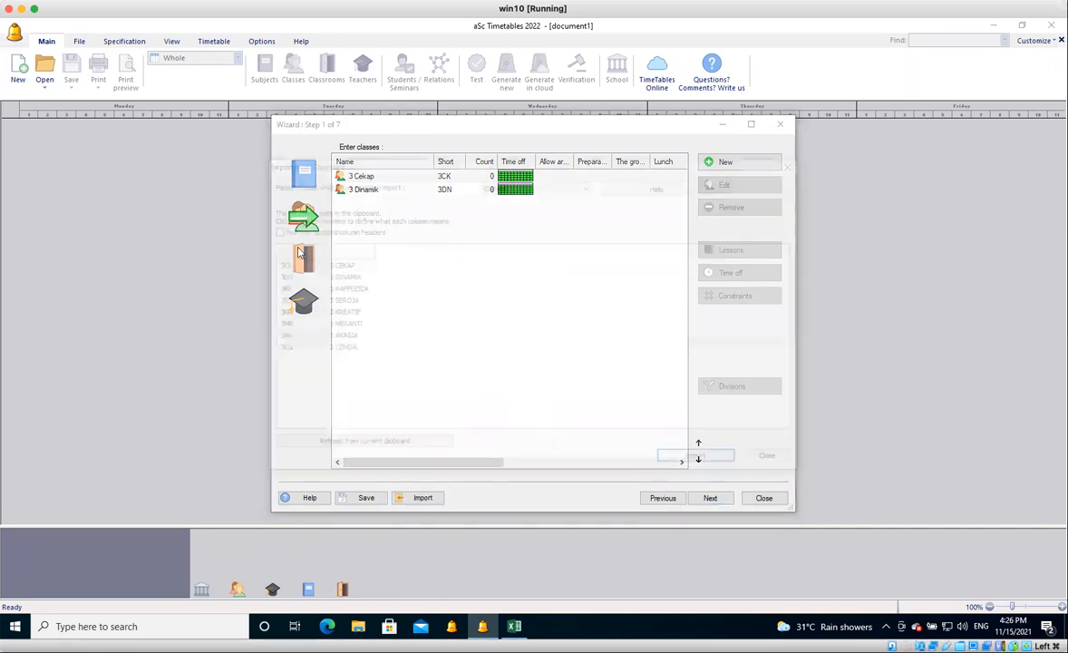
pyautogui.click(299, 253)
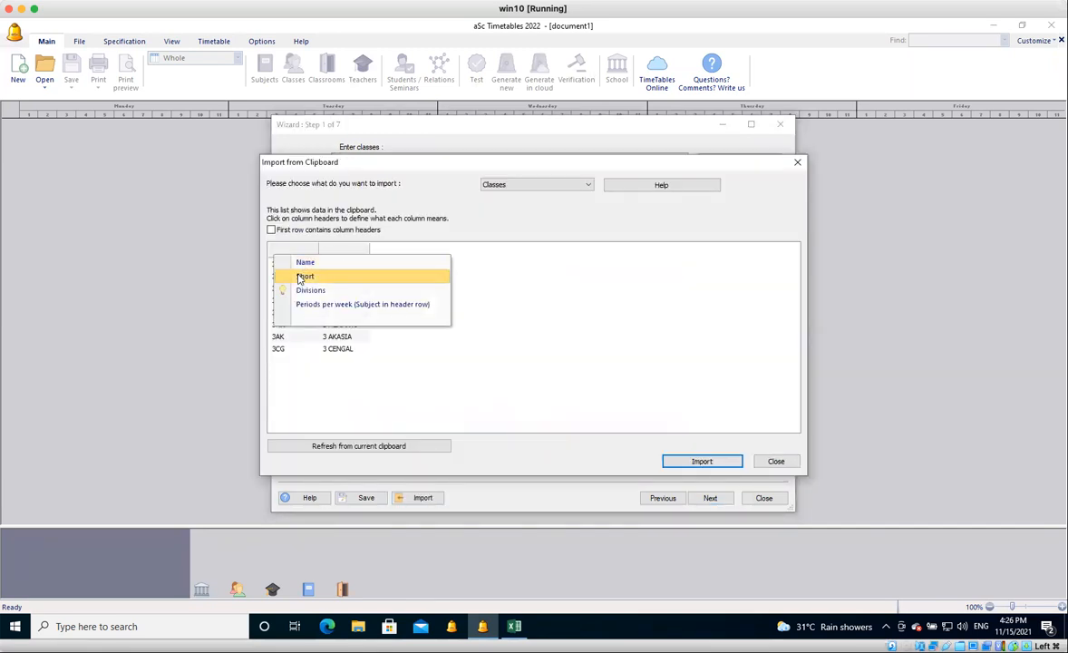
pyautogui.click(302, 276)
pyautogui.click(344, 255)
pyautogui.click(350, 265)
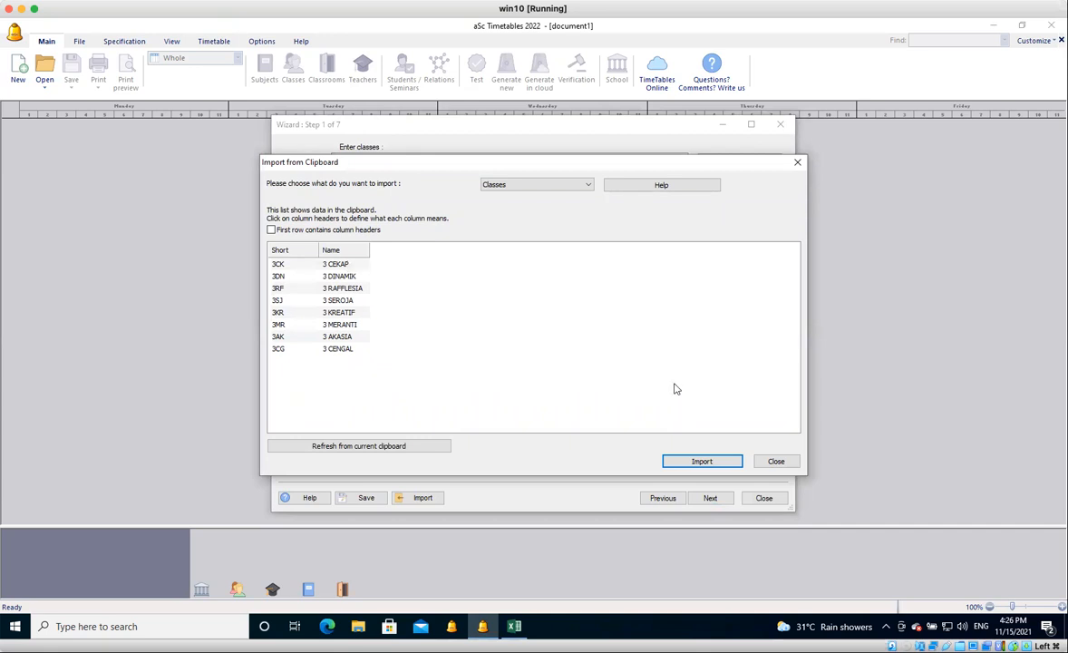
pyautogui.click(703, 463)
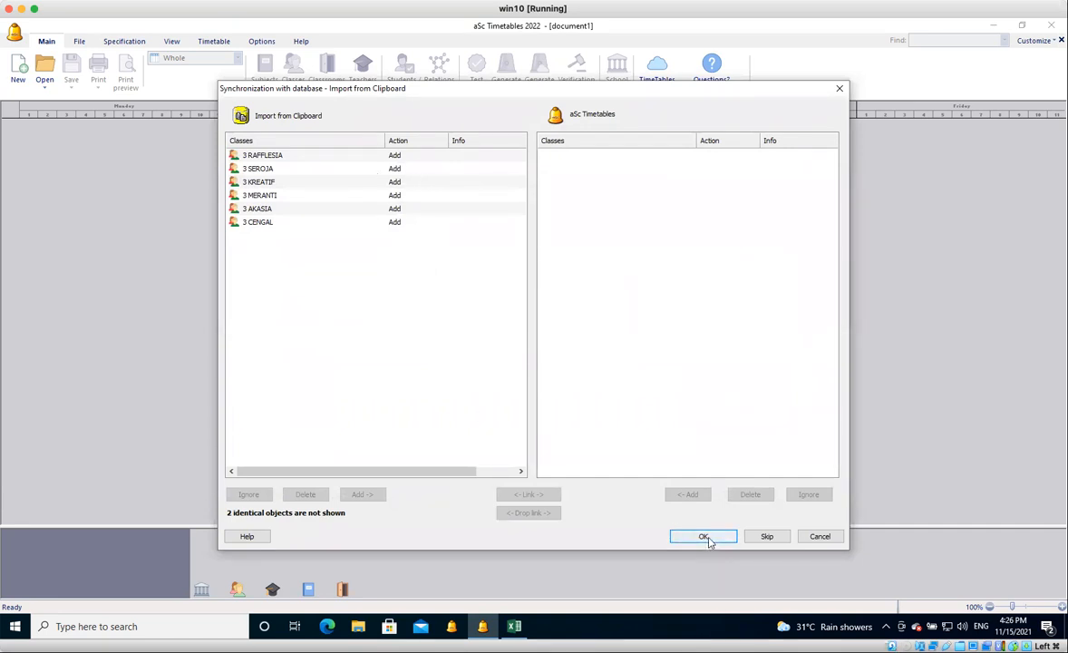
# Set 3 MERANTI to Ignore and back to Add in the synchronization list, and accept the class import.
pyautogui.click(383, 195)
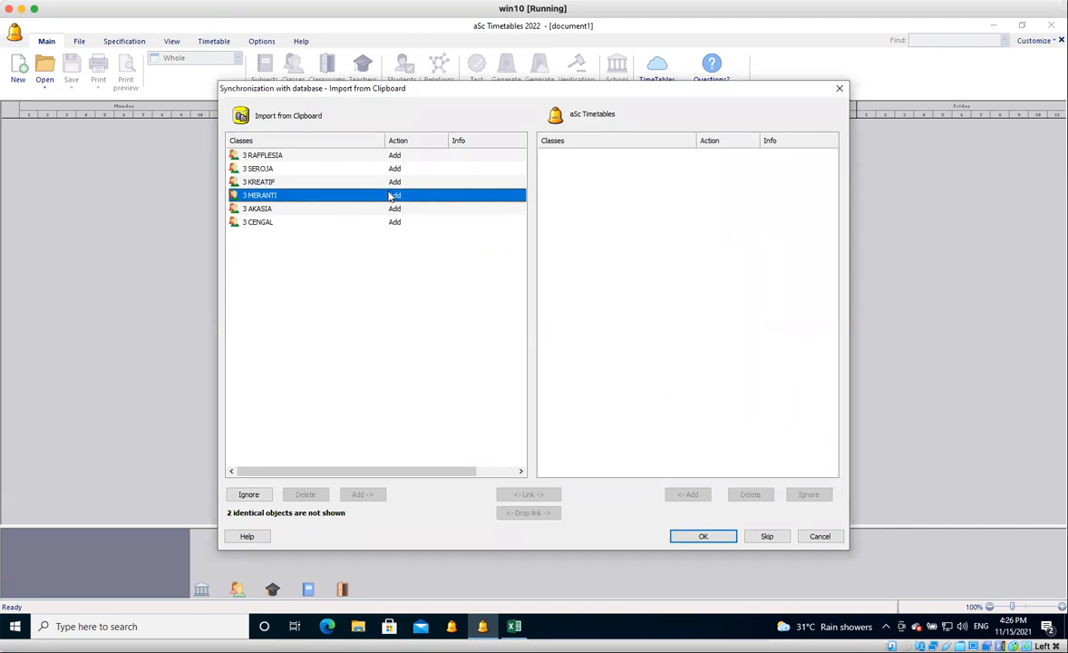
pyautogui.click(245, 494)
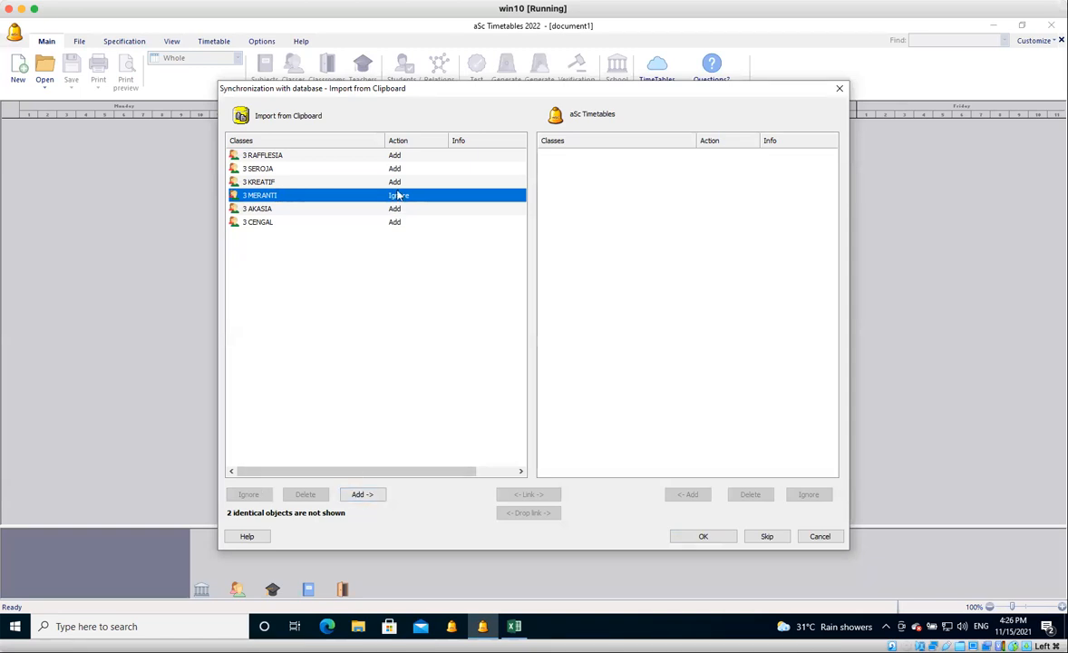
pyautogui.click(367, 496)
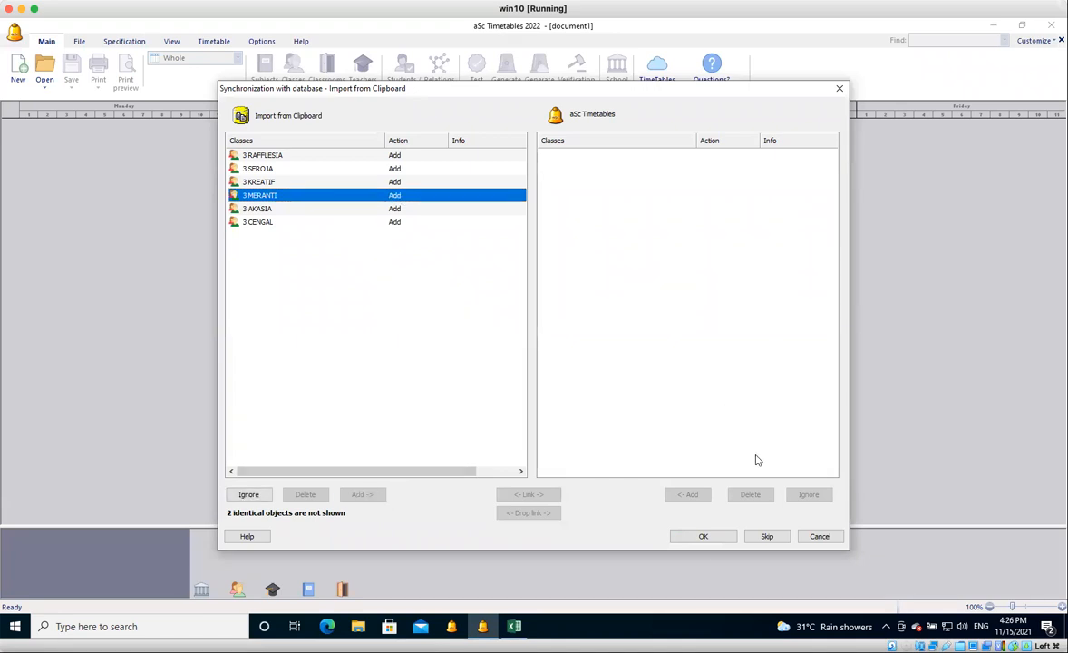
pyautogui.click(704, 537)
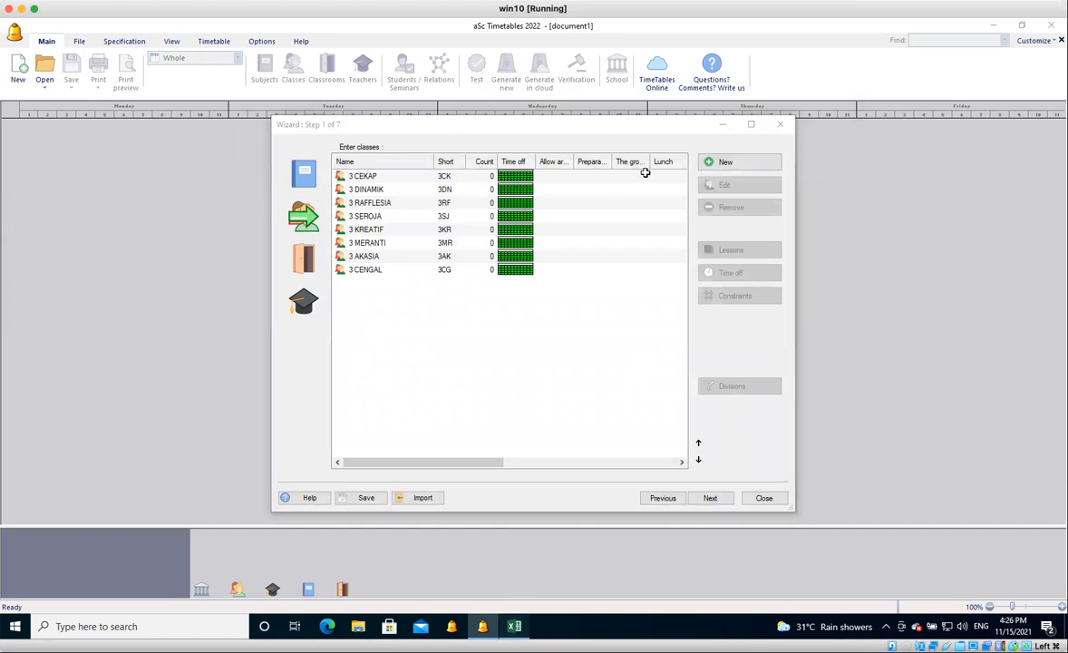
# Switch to Excel and replace the PADANG classroom in row 6 with short name FLD and name FIELD.
pyautogui.hotkey('alt', 'Tab')
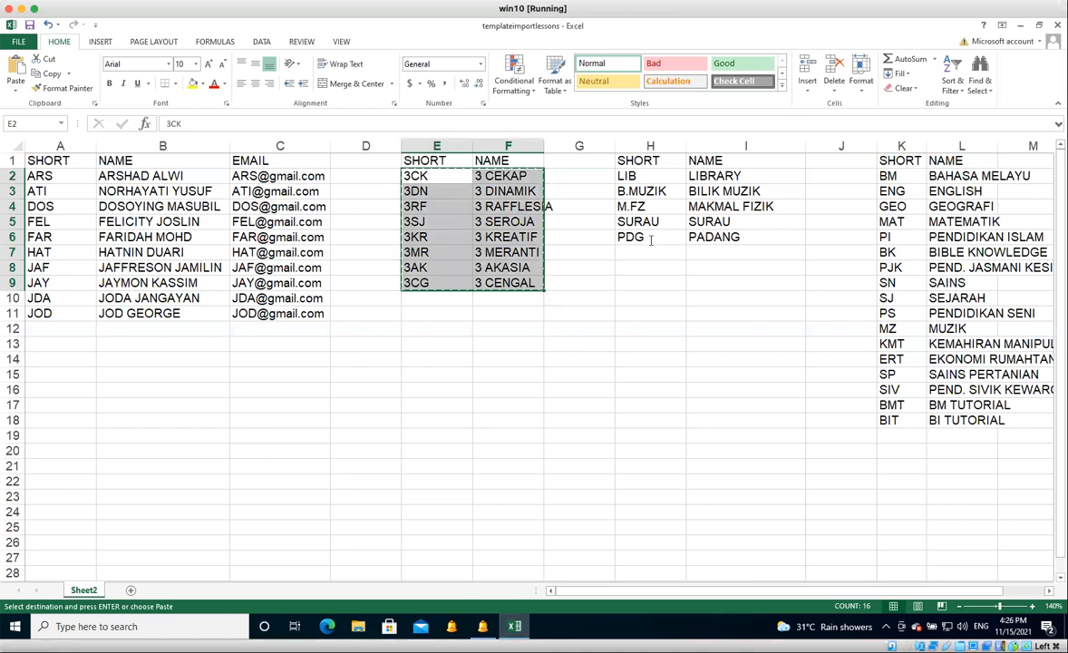
pyautogui.click(650, 240)
pyautogui.write('fld')
pyautogui.press('BackSpace')
pyautogui.press('BackSpace')
pyautogui.press('BackSpace')
pyautogui.write('FLD')
pyautogui.press('Tab')
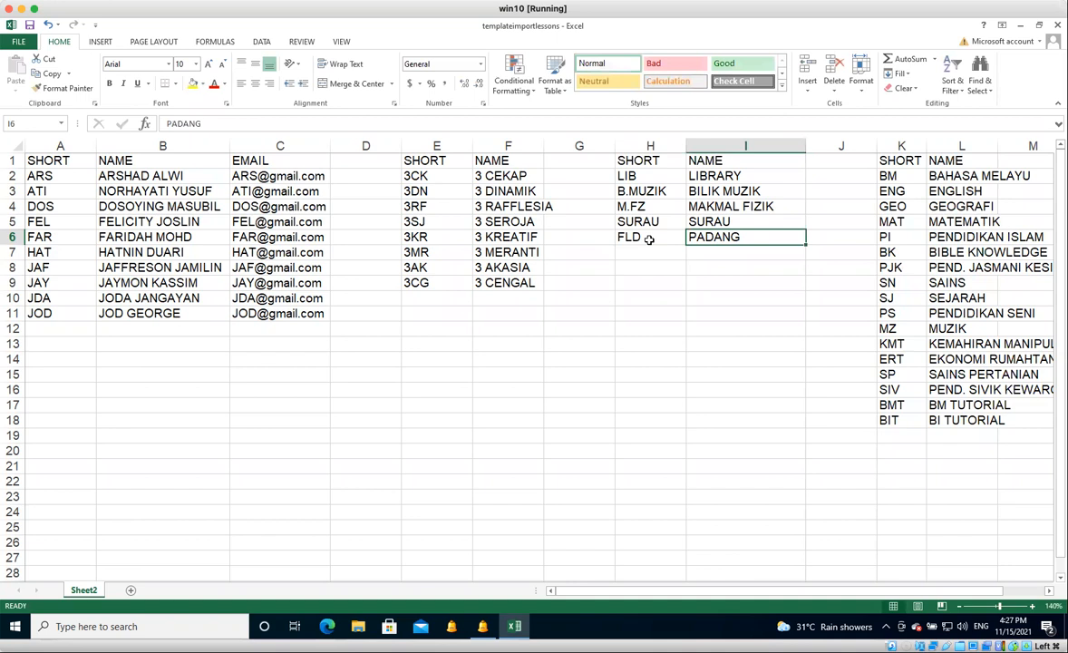
pyautogui.write('FIELD')
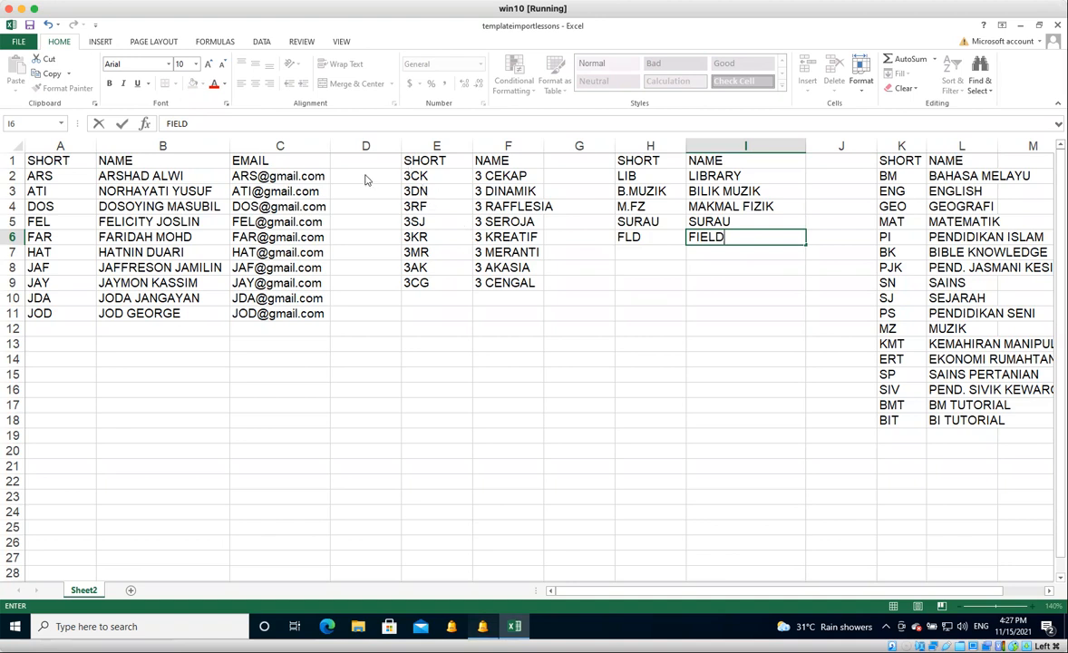
# Copy the classroom short names and names in H2:I6 of the Excel template.
pyautogui.hotkey('alt', 'Tab')
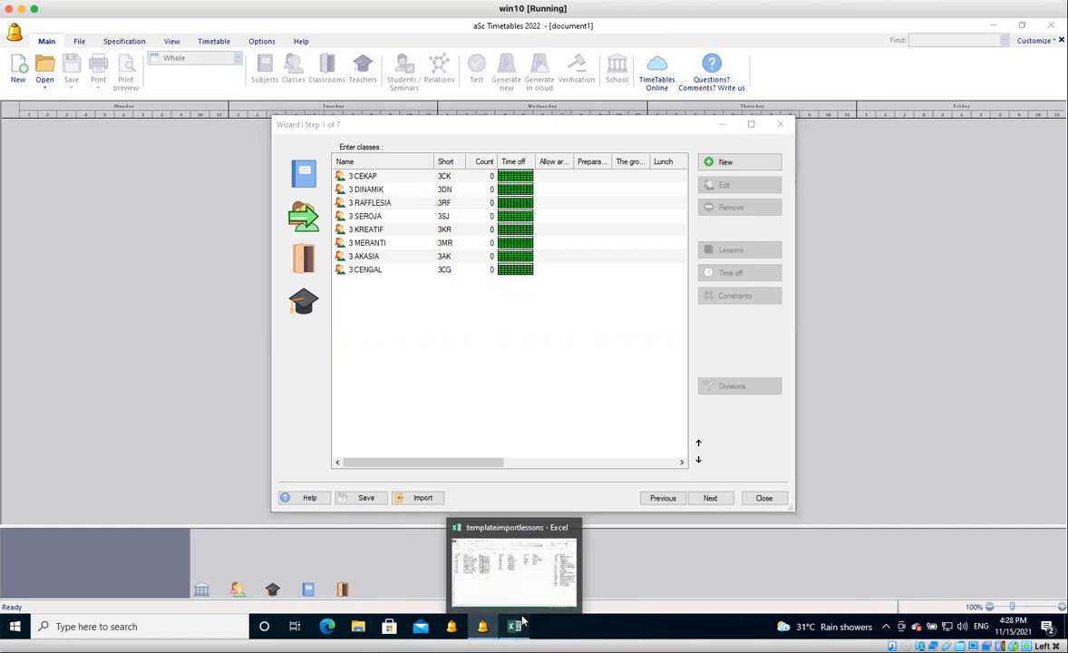
pyautogui.click(515, 626)
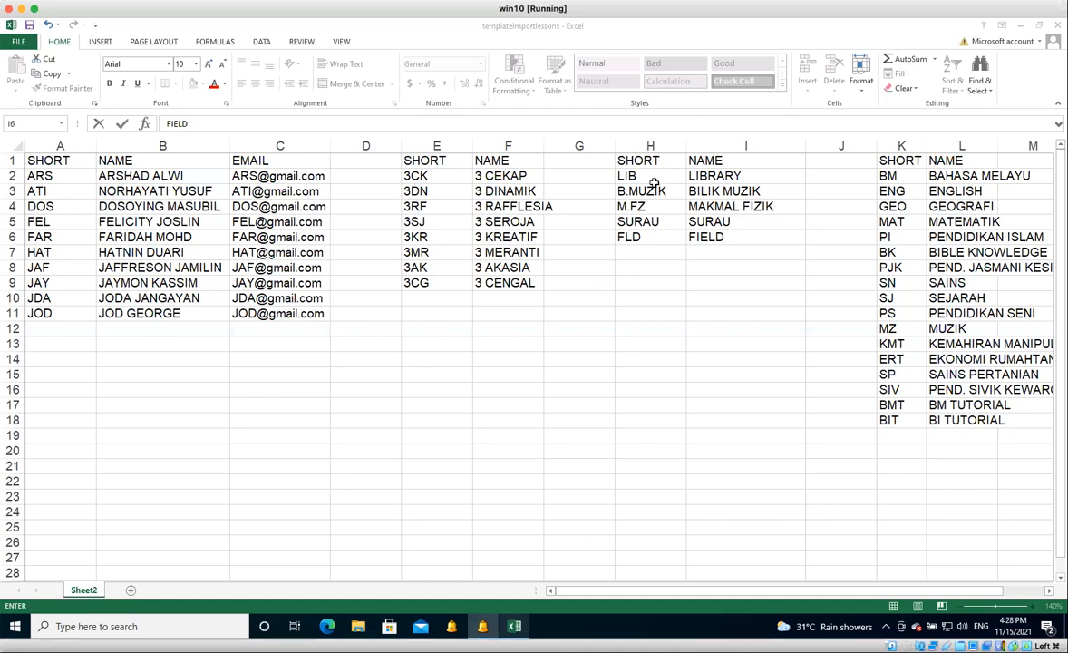
pyautogui.moveTo(650, 176); pyautogui.dragTo(731, 239)
pyautogui.rightClick(731, 239)
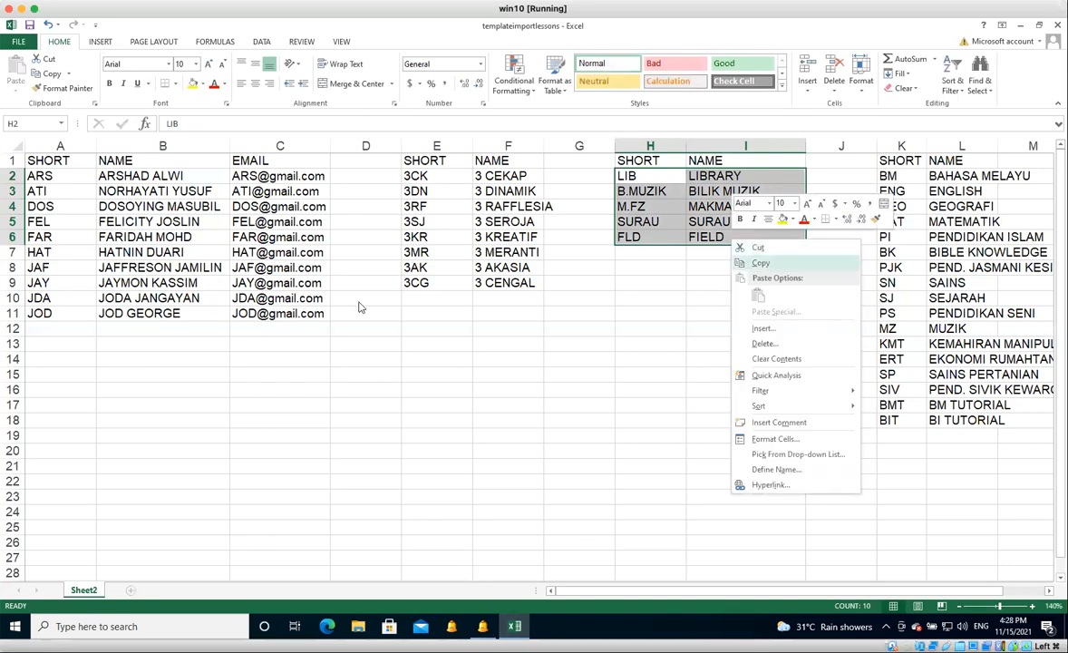
pyautogui.hotkey('ctrl', 'c')
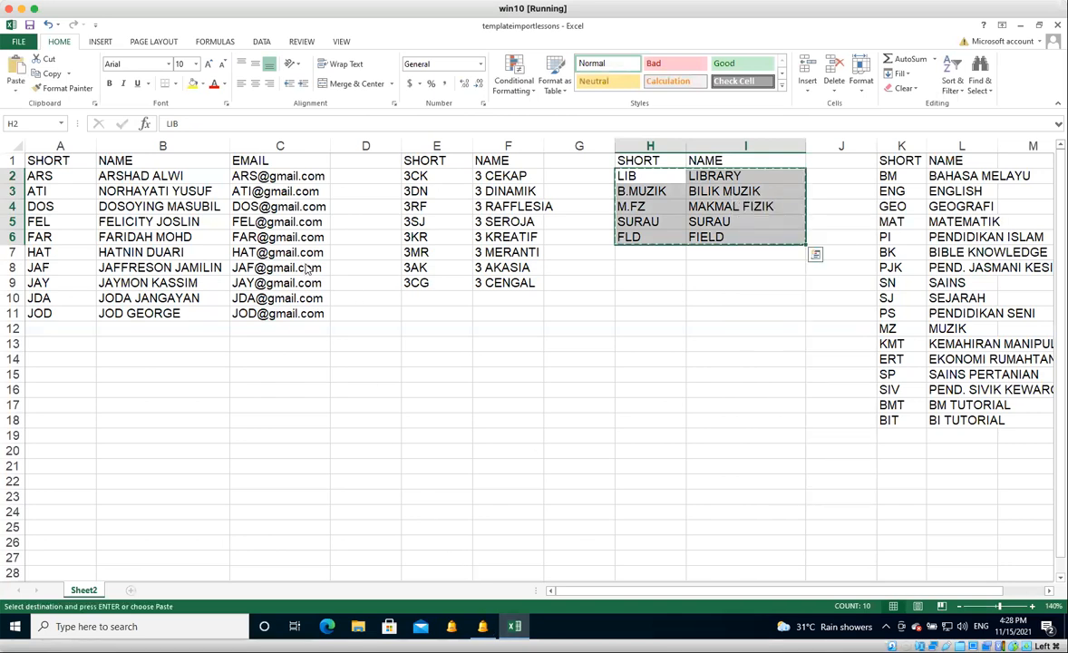
# Switch to aSc Timetables, import the copied classrooms with the columns mapped as Short and Name, and accept the synchronization.
pyautogui.hotkey('alt', 'Tab')
pyautogui.click(422, 499)
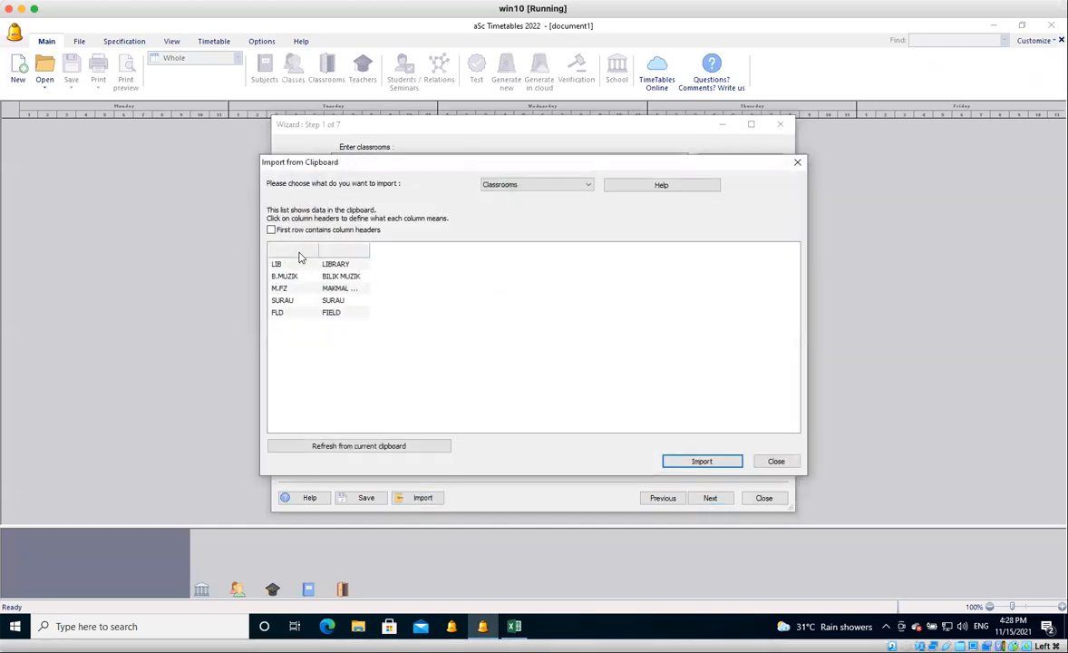
pyautogui.click(300, 258)
pyautogui.click(292, 262)
pyautogui.click(344, 251)
pyautogui.click(343, 263)
pyautogui.click(672, 461)
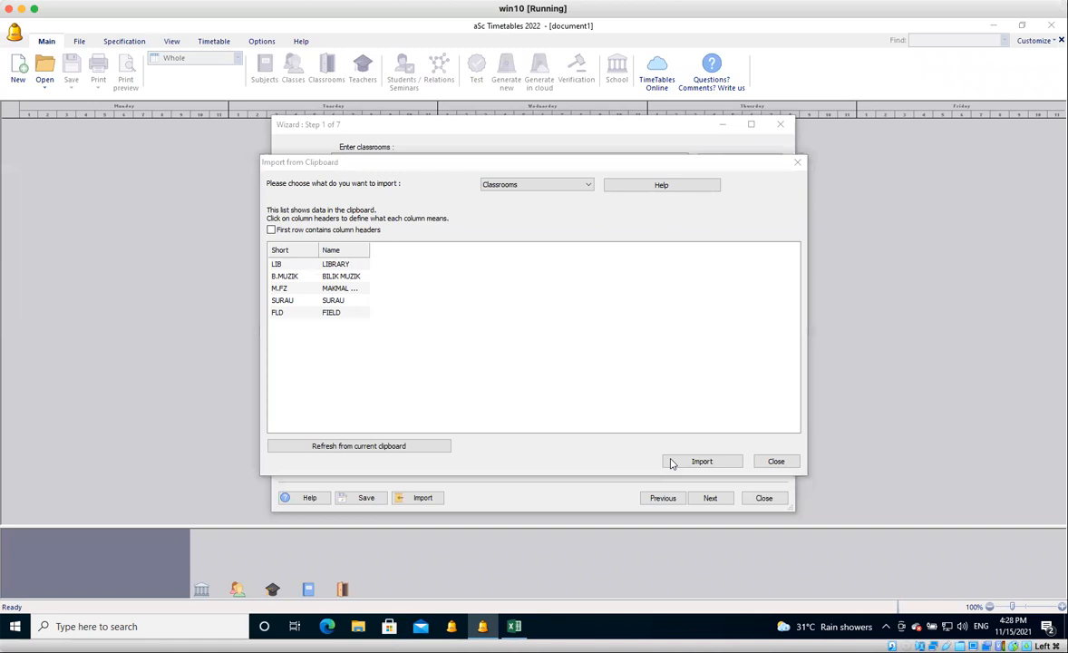
pyautogui.click(393, 195)
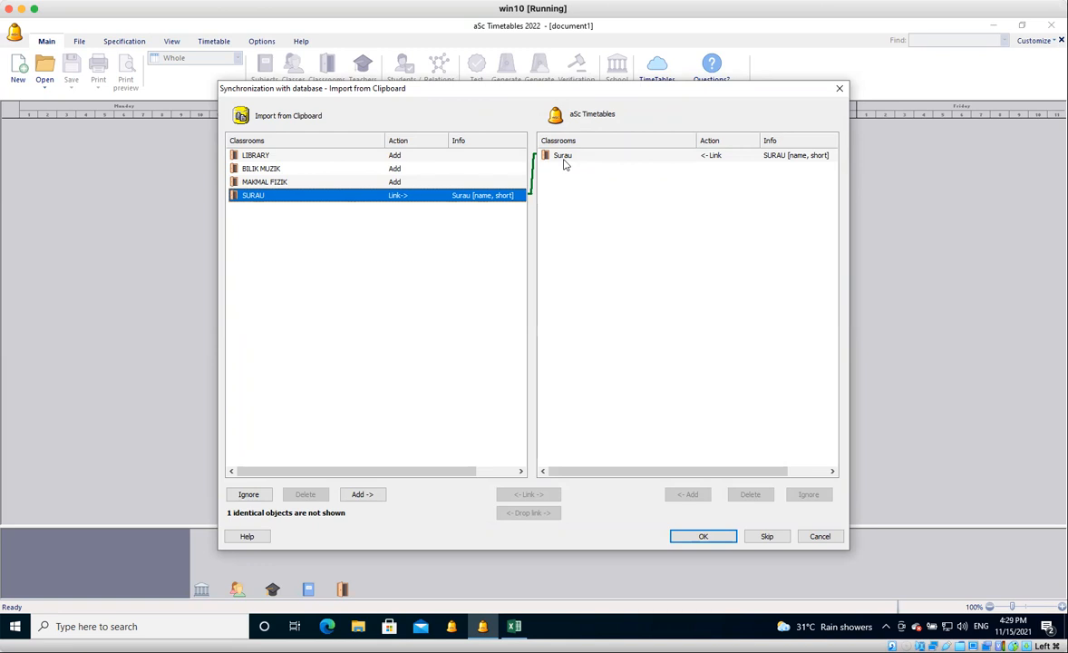
pyautogui.click(702, 536)
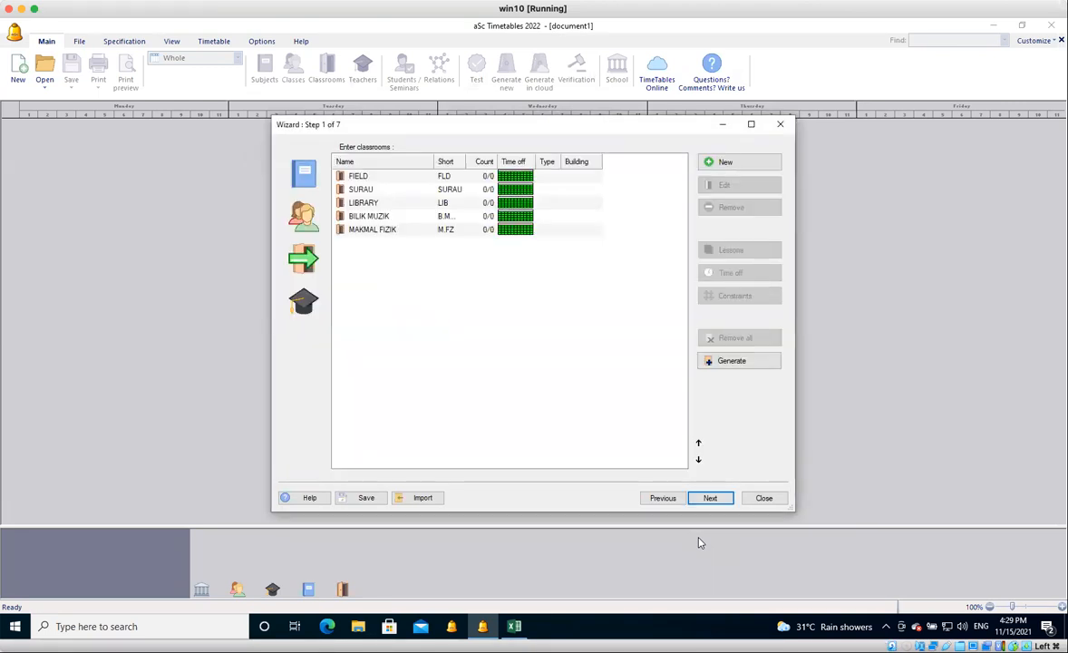
# Show the wizard's teachers list, and switch to Excel to copy the teachers' short names, names and e-mails in A2:C11.
pyautogui.click(303, 301)
pyautogui.click(515, 626)
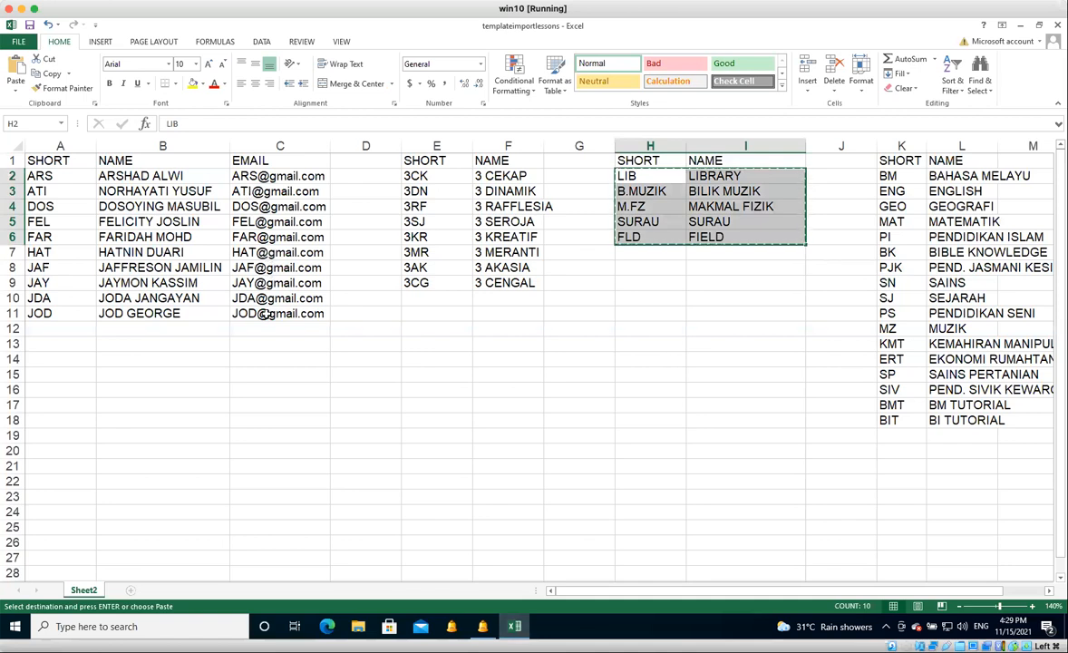
pyautogui.moveTo(45, 176); pyautogui.dragTo(258, 286)
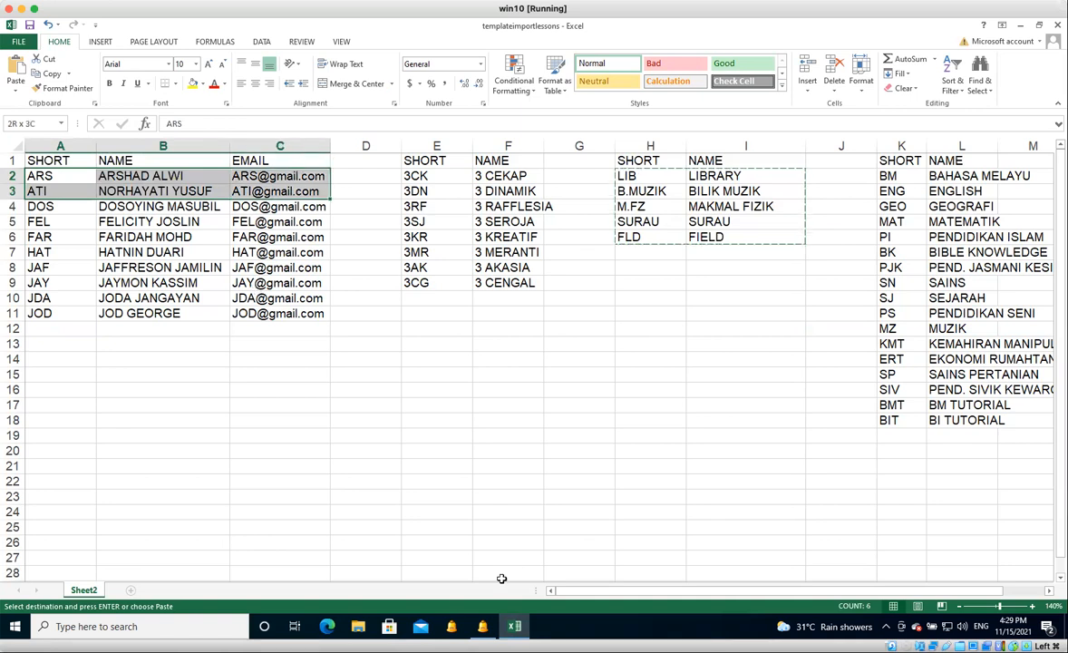
pyautogui.hotkey('ctrl', 'c')
# Switch to aSc Timetables and start the clipboard import of the teachers, mapping the columns as Short, Last name and E-mail.
pyautogui.click(484, 627)
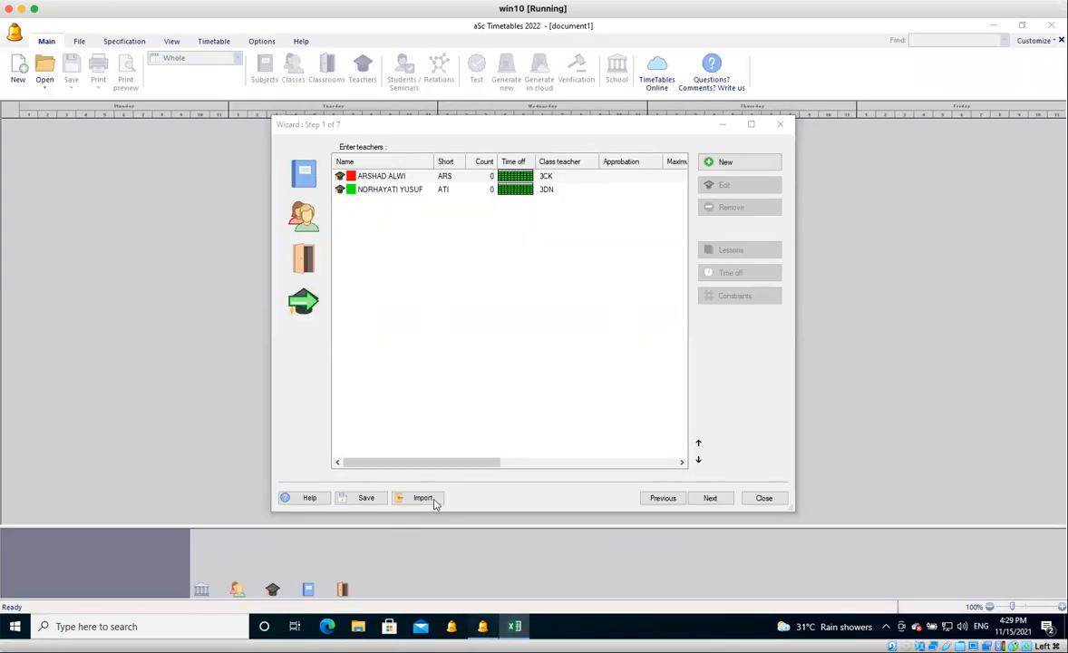
pyautogui.click(432, 501)
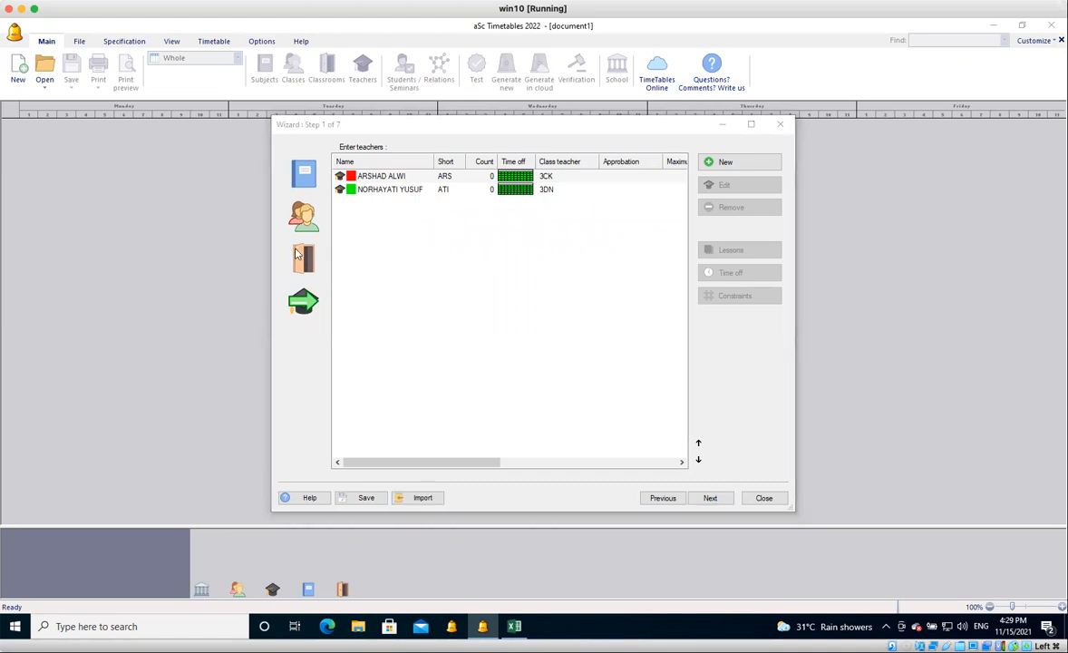
pyautogui.click(302, 277)
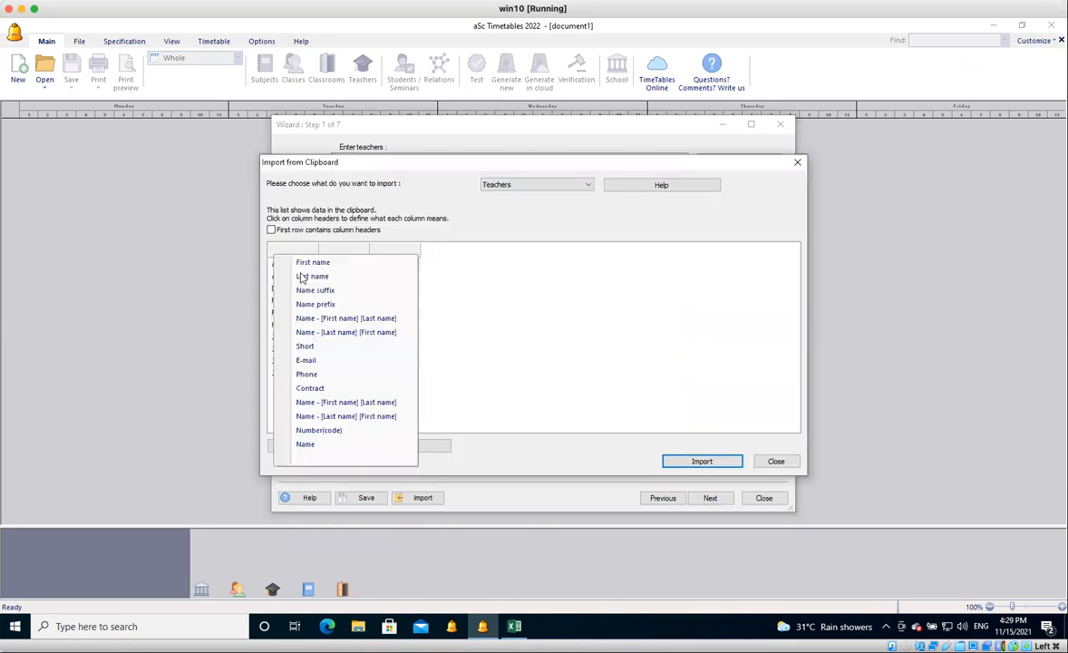
pyautogui.click(304, 345)
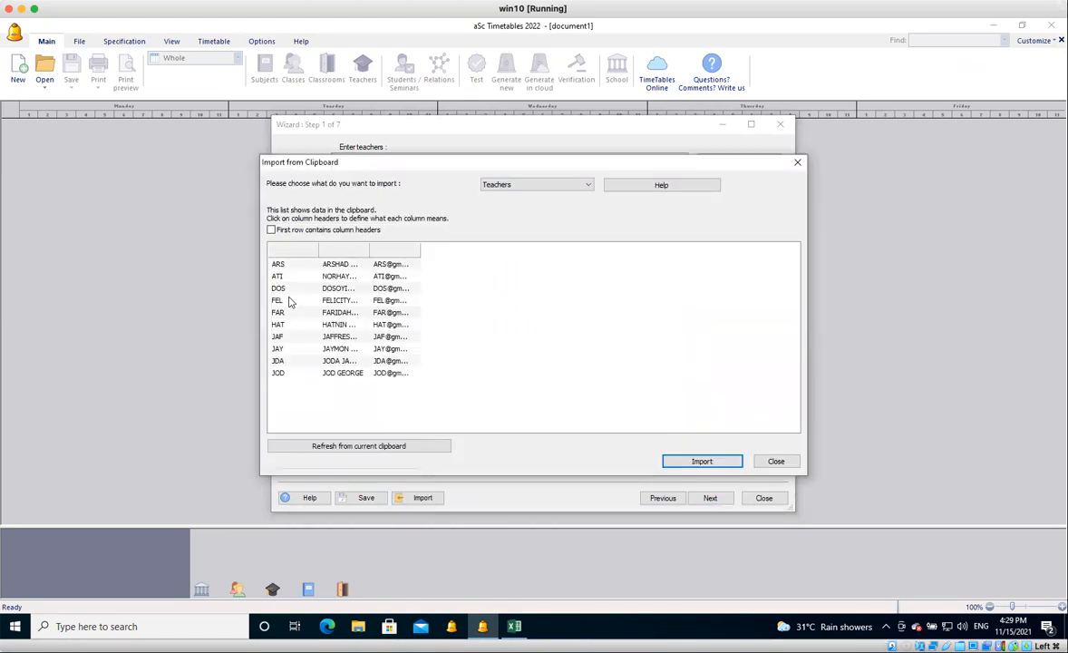
pyautogui.click(354, 254)
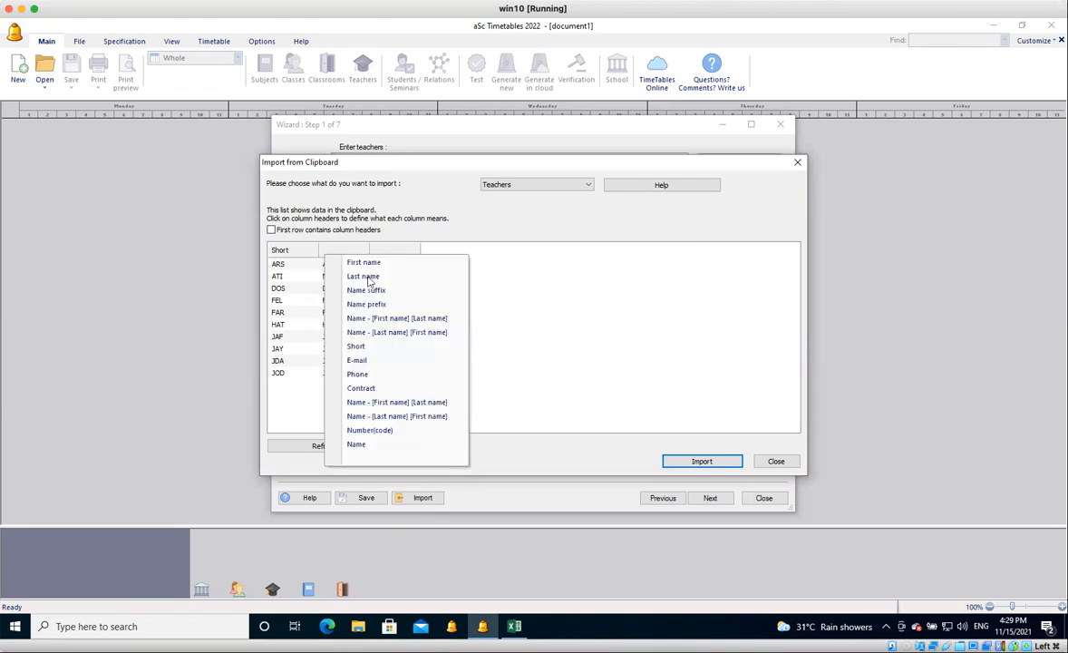
pyautogui.click(367, 275)
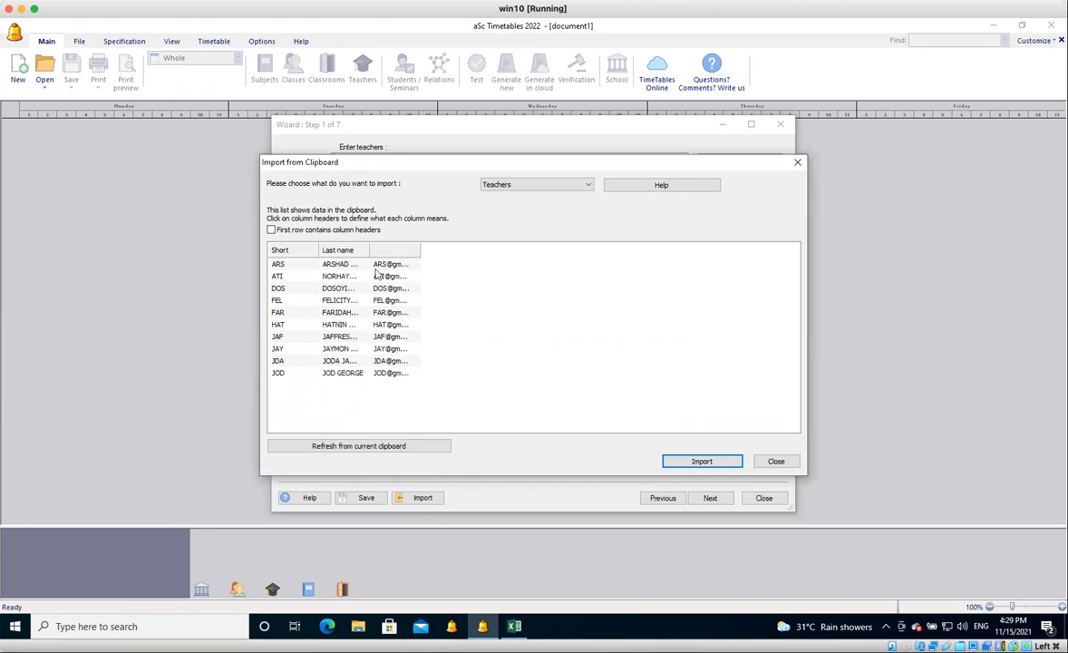
pyautogui.click(402, 250)
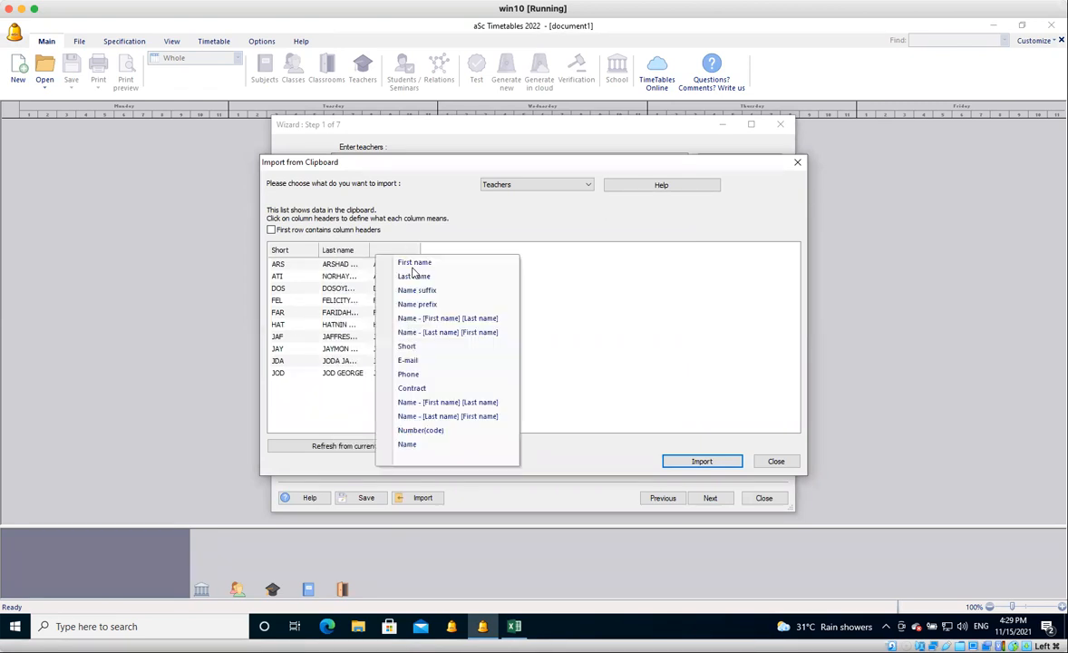
pyautogui.click(417, 362)
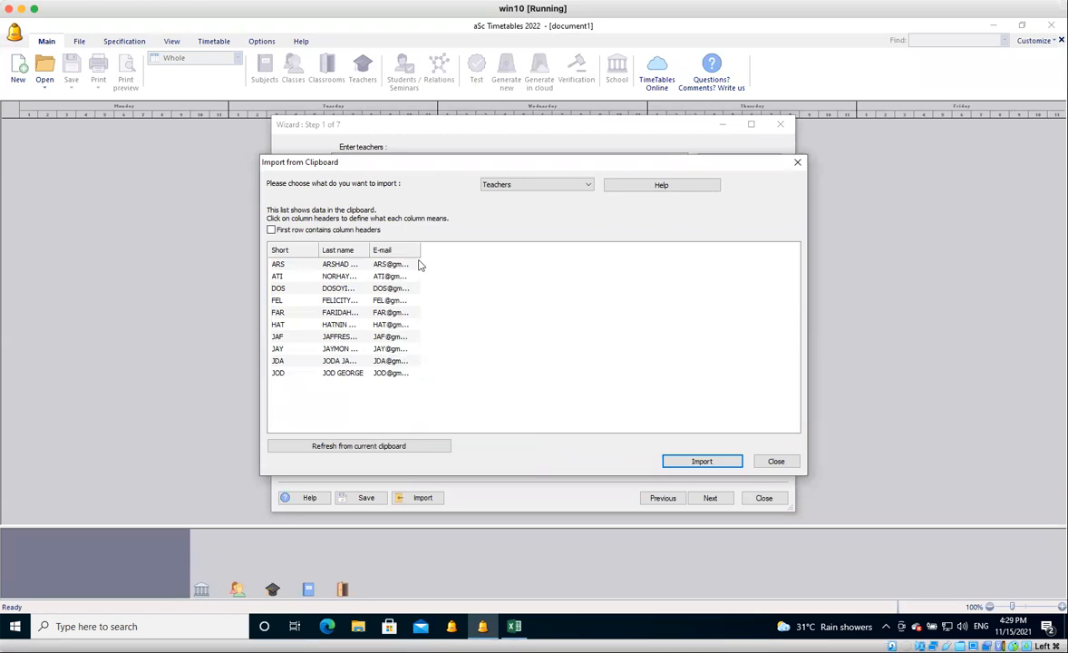
# Widen the E-mail and Last name columns of the import preview, import the teachers and accept the synchronization.
pyautogui.moveTo(439, 254); pyautogui.dragTo(438, 251)
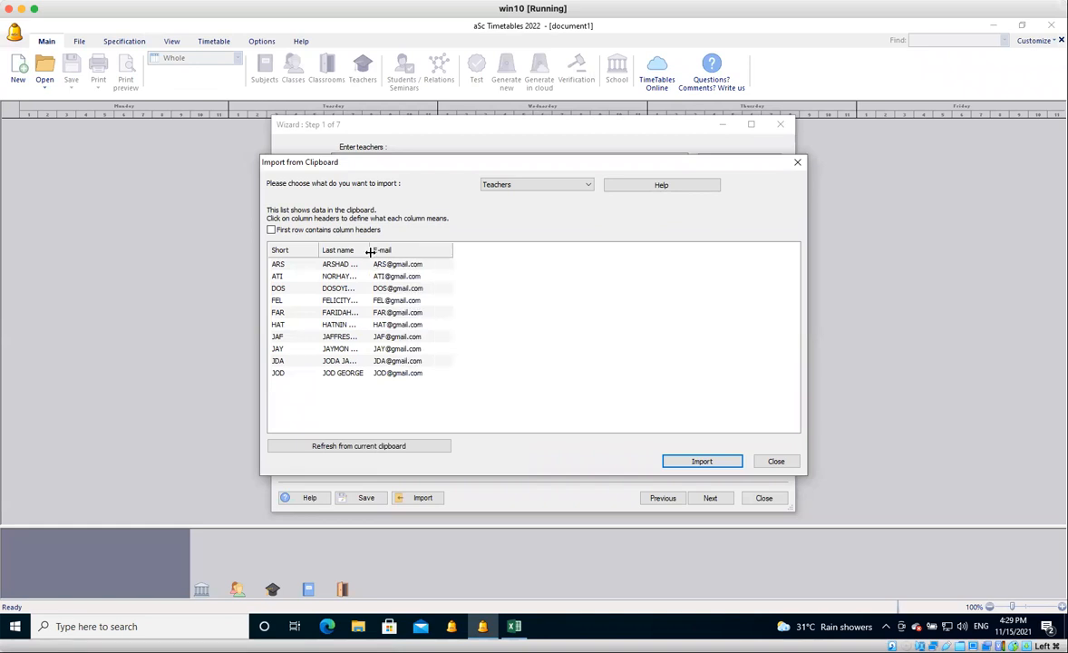
pyautogui.moveTo(370, 249); pyautogui.dragTo(414, 258)
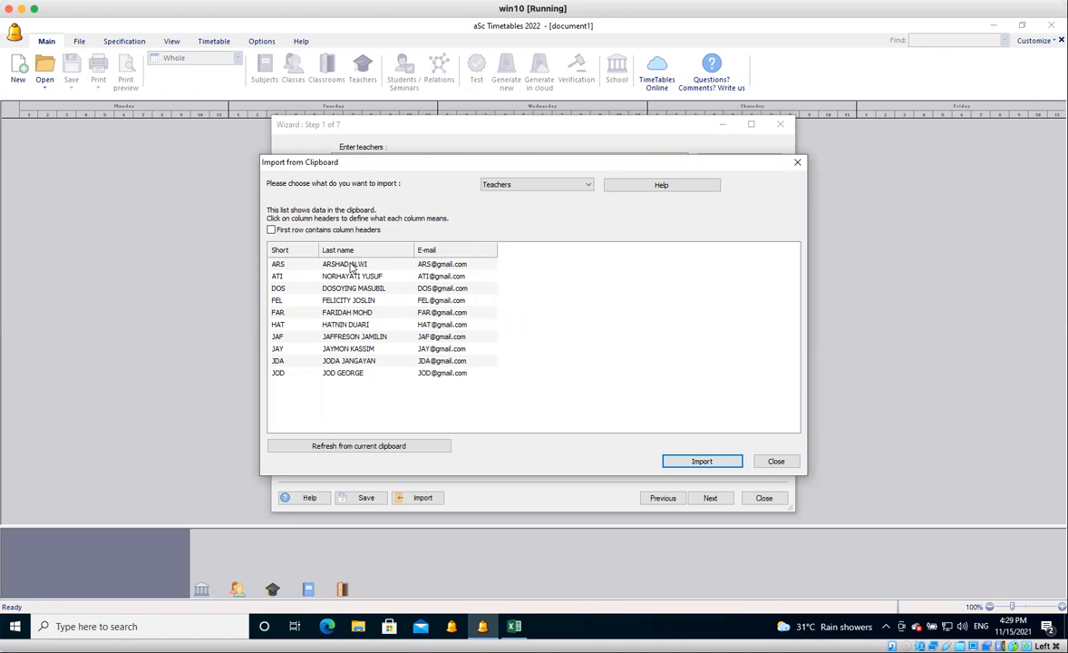
pyautogui.click(704, 462)
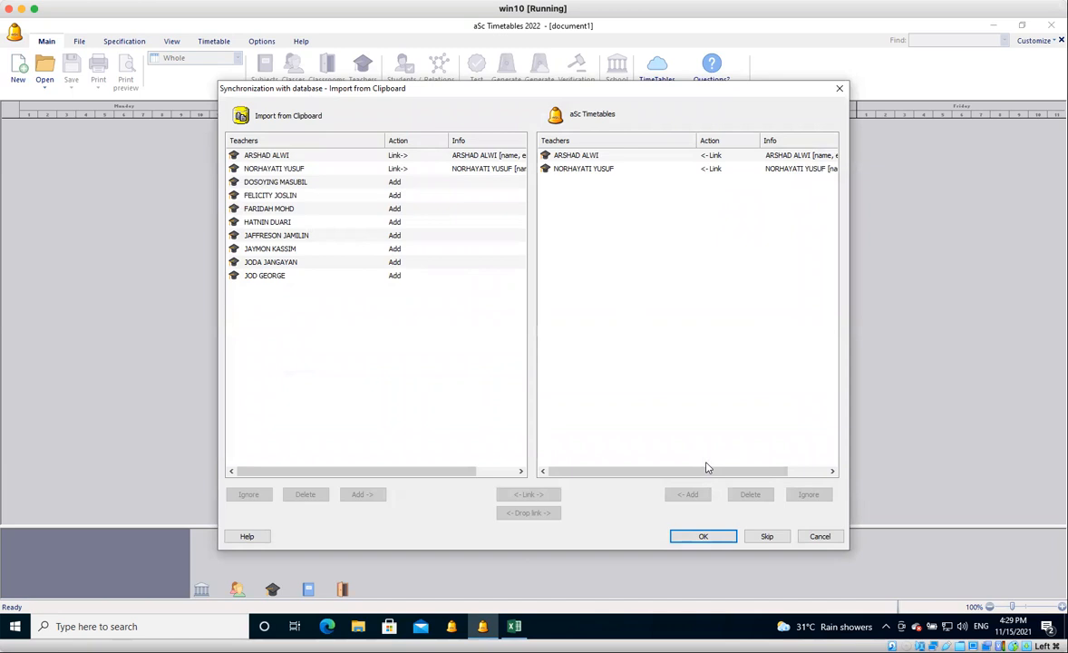
pyautogui.click(411, 157)
pyautogui.click(489, 170)
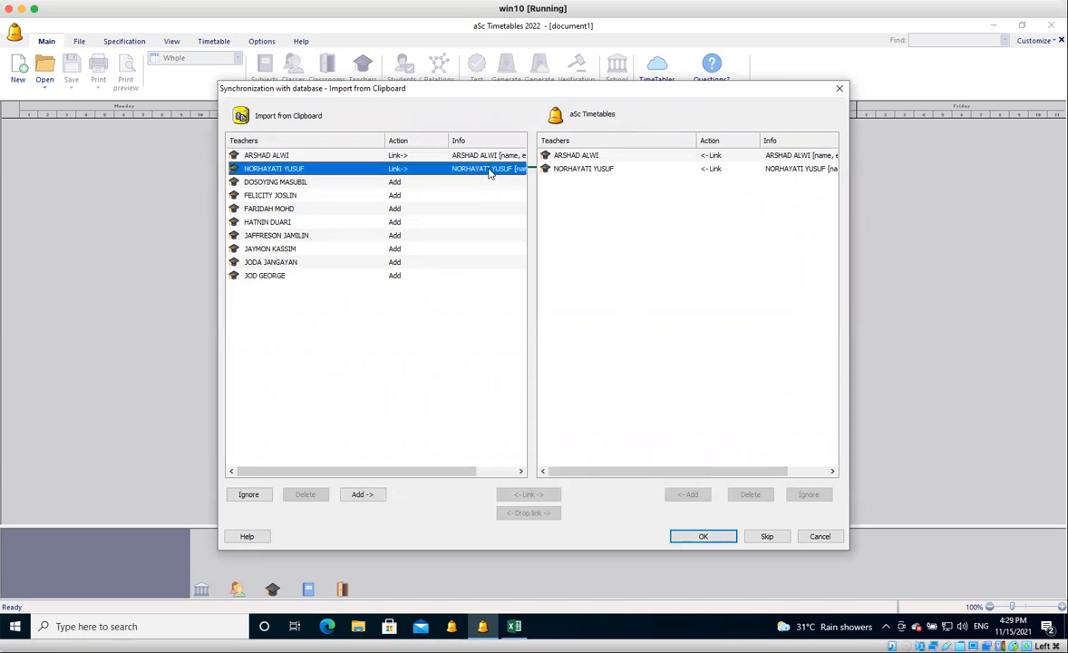
pyautogui.click(703, 536)
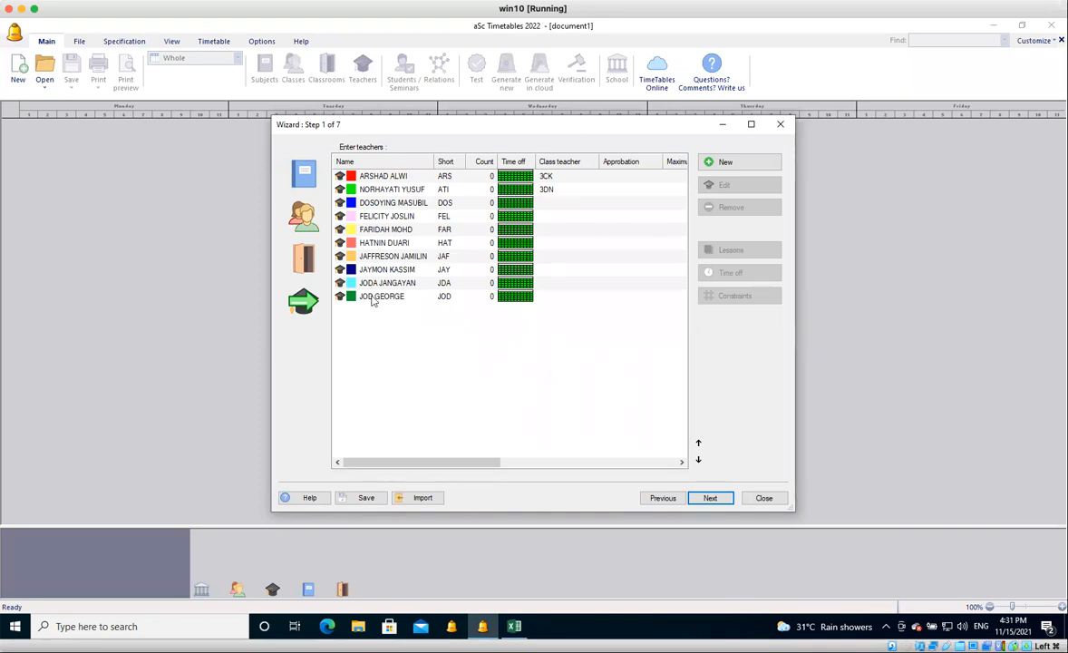
# Set the time off of the subject PEND. JASMANI KESIHATAN to not available in periods 5 to 11 on all days.
pyautogui.click(305, 182)
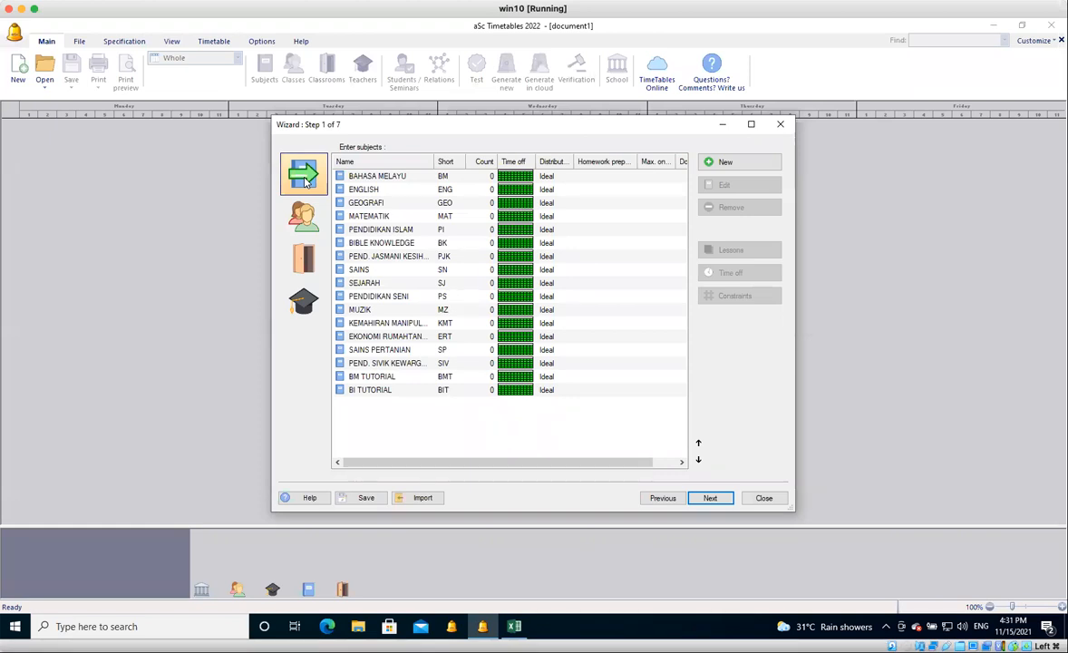
pyautogui.click(417, 257)
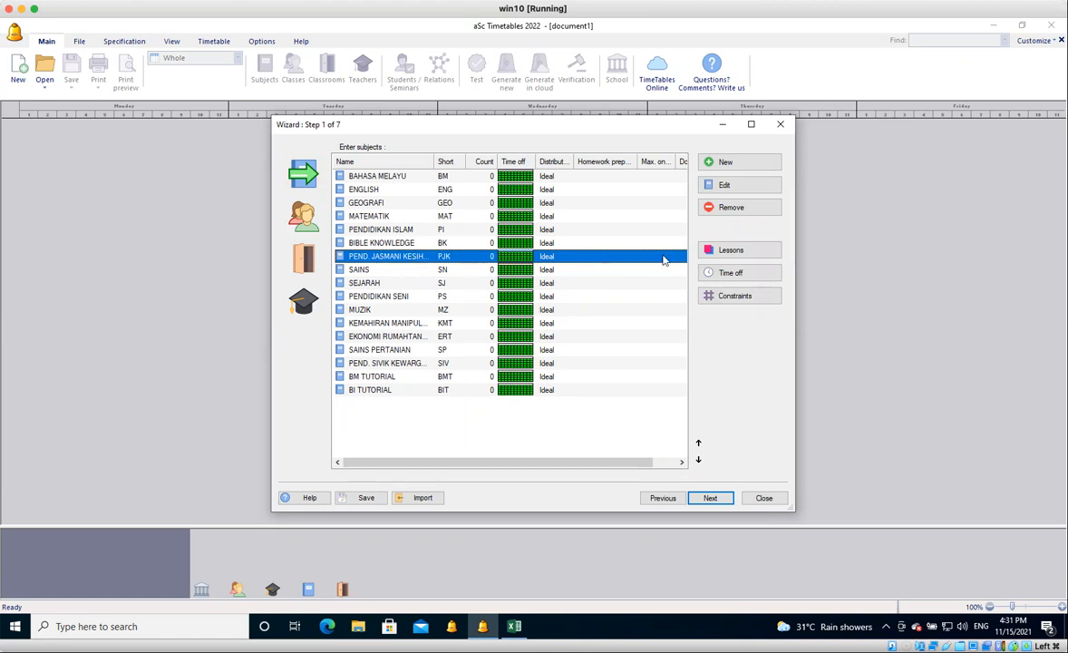
pyautogui.click(734, 274)
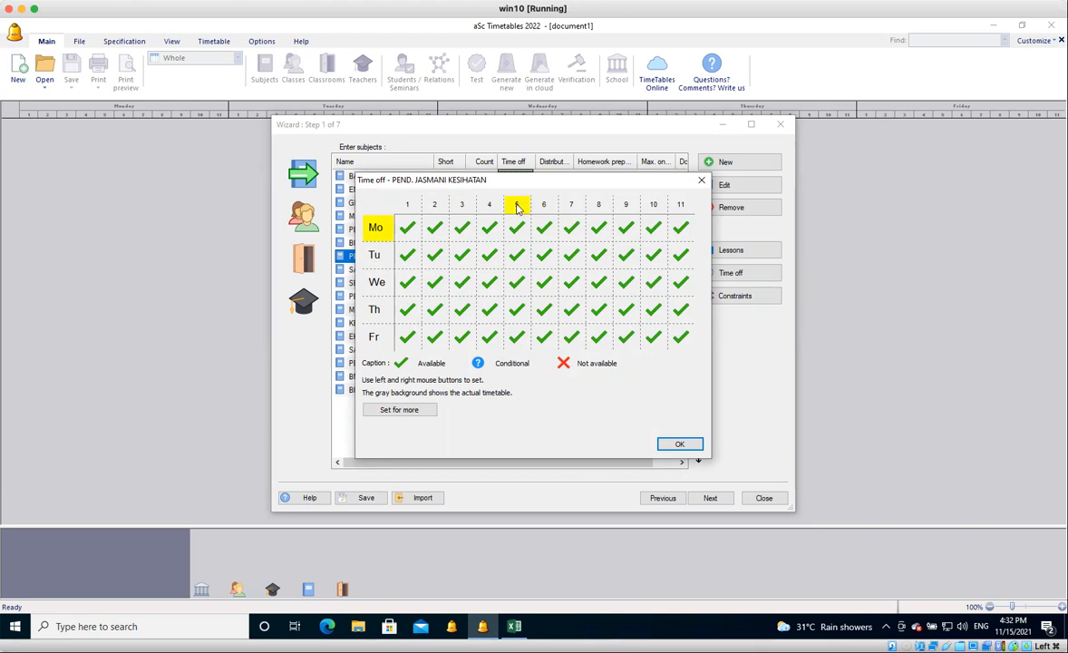
pyautogui.click(517, 208)
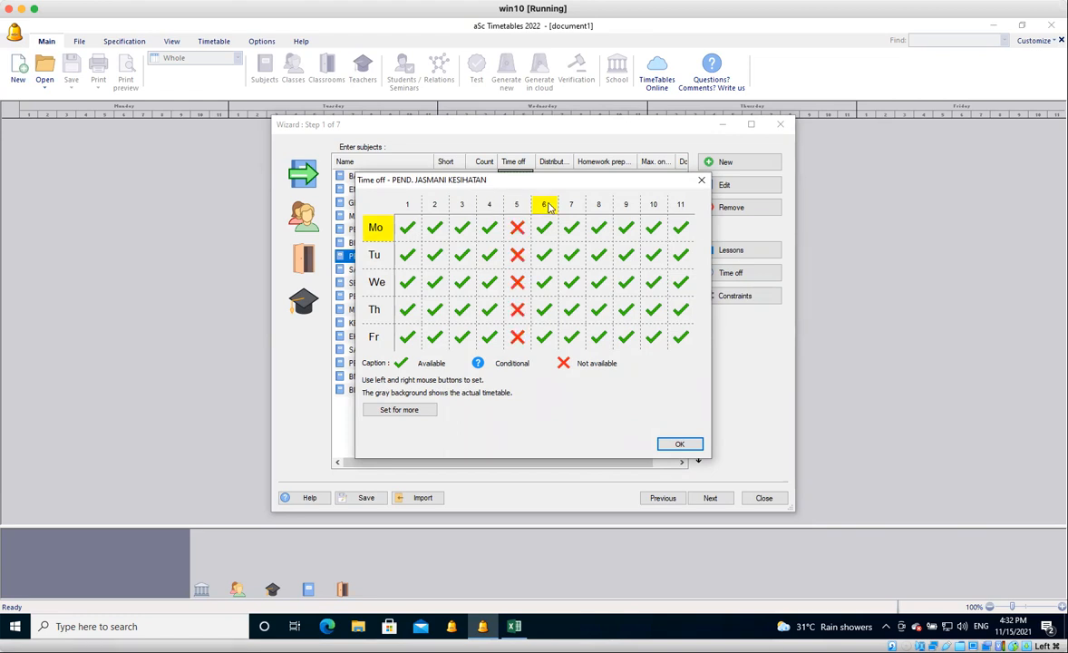
pyautogui.rightClick(548, 208)
pyautogui.click(548, 208)
pyautogui.doubleClick(575, 208)
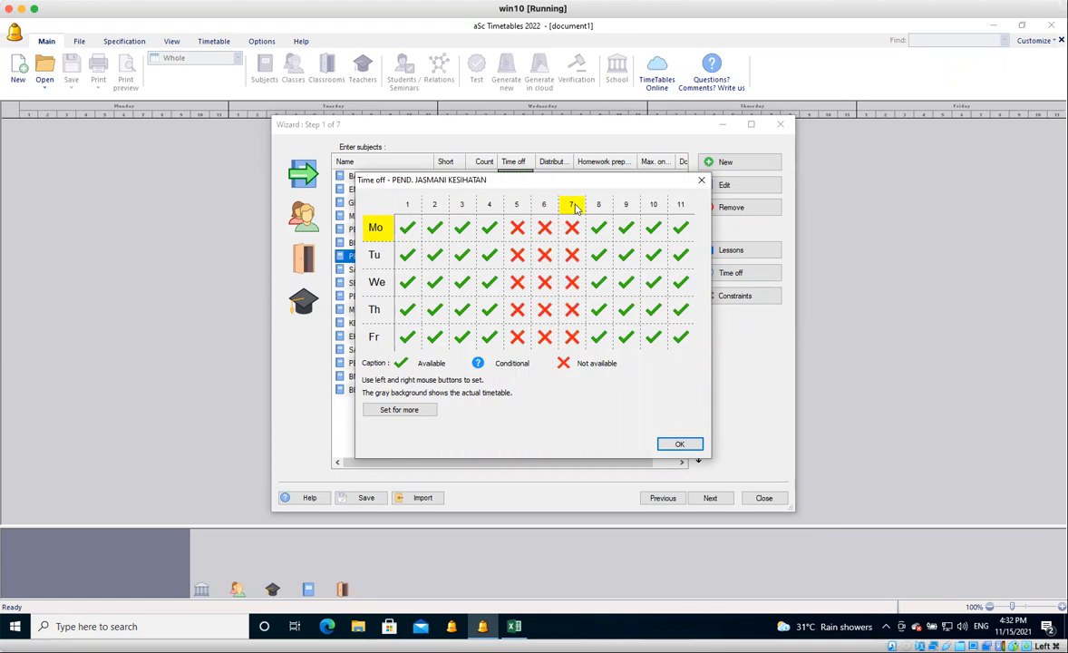
pyautogui.click(596, 209)
pyautogui.click(596, 209)
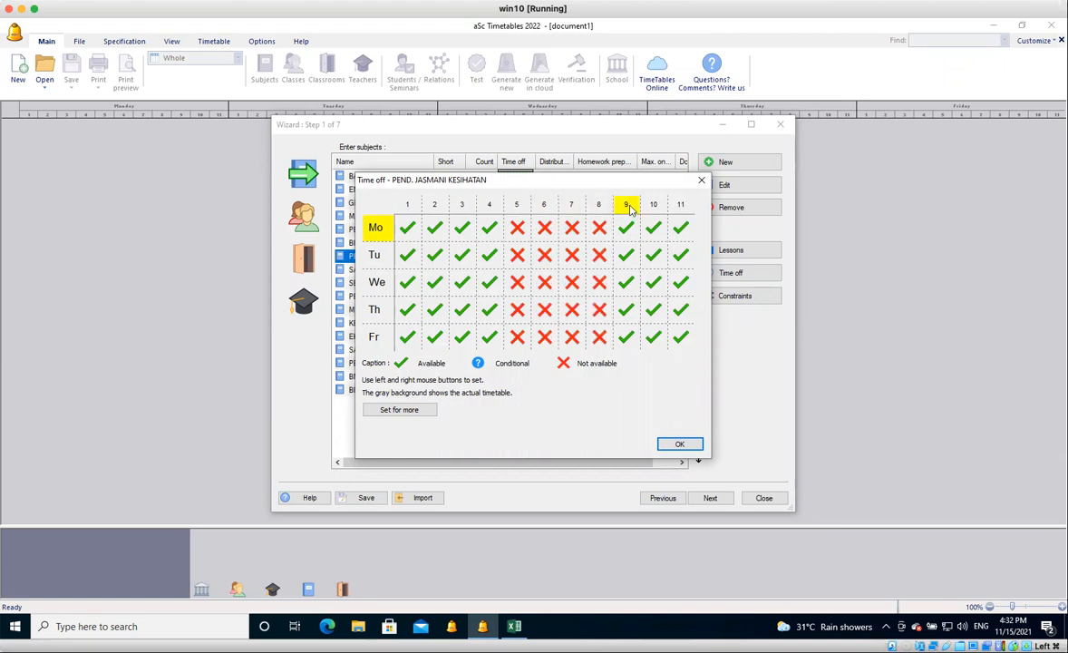
pyautogui.click(628, 208)
pyautogui.doubleClick(653, 209)
pyautogui.click(680, 207)
pyautogui.click(679, 207)
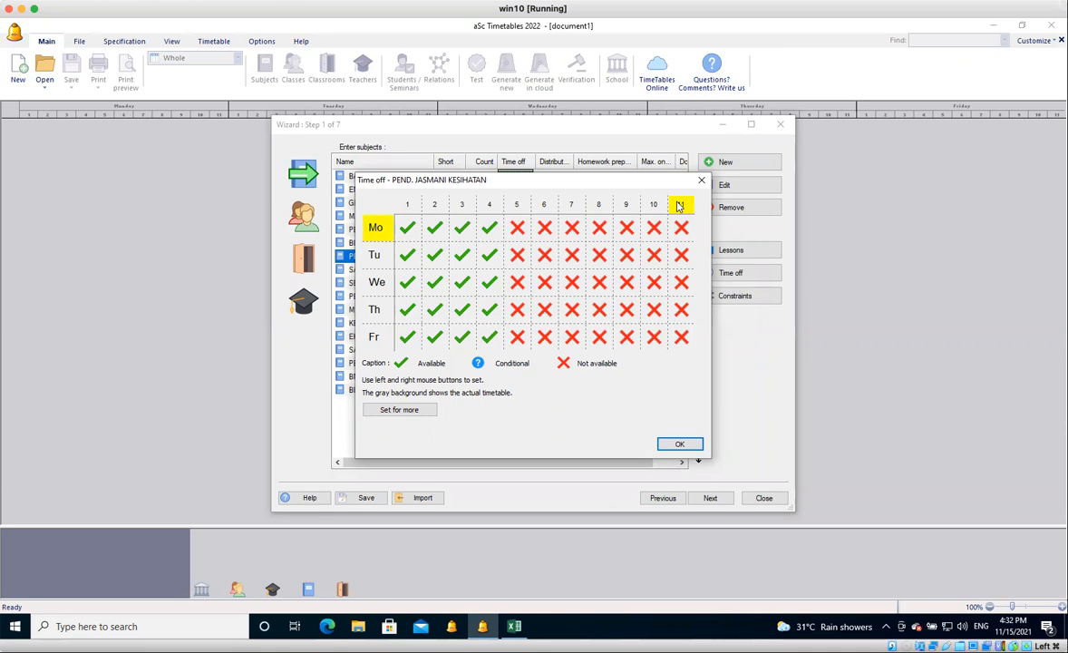
pyautogui.click(680, 445)
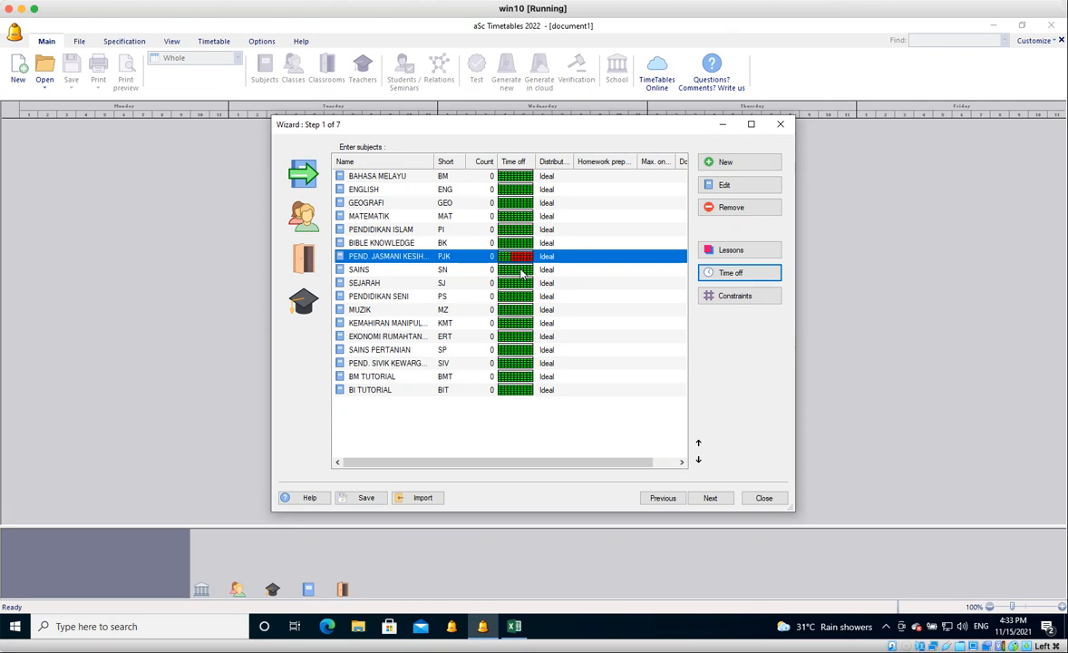
# Show the wizard's classes list and open the time off of class 3 CEKAP.
pyautogui.click(305, 216)
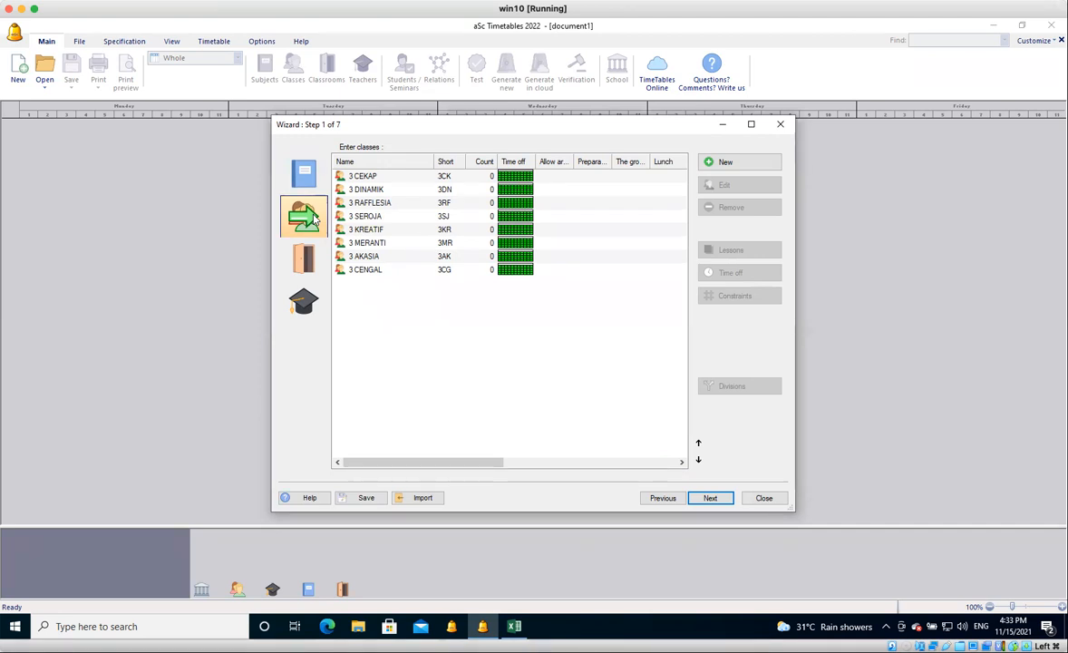
pyautogui.click(387, 178)
pyautogui.click(387, 217)
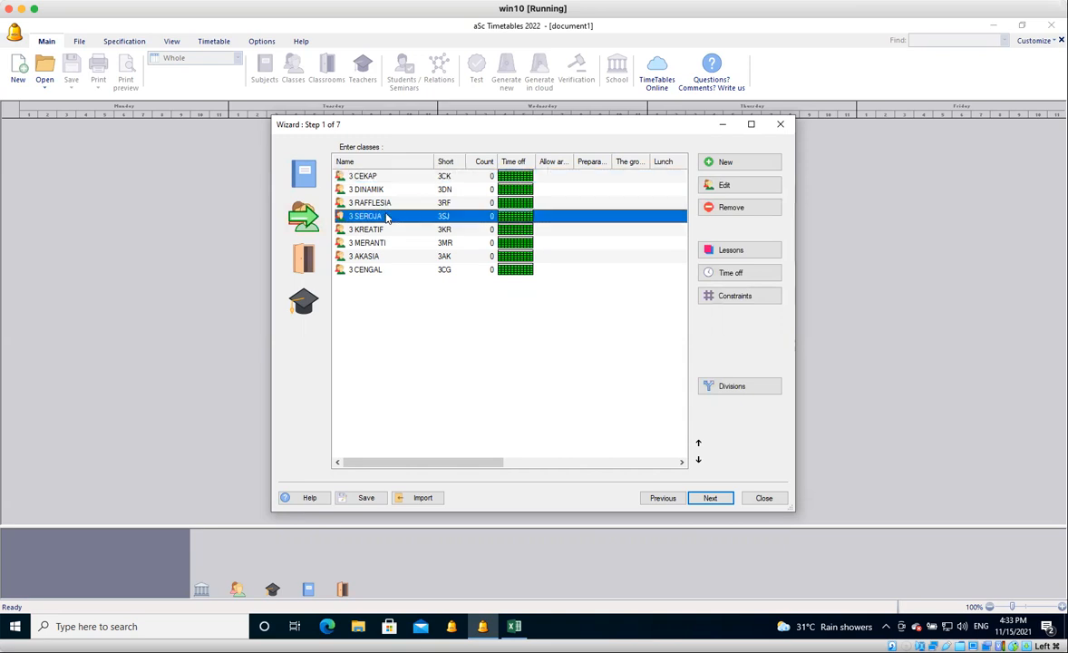
pyautogui.click(383, 232)
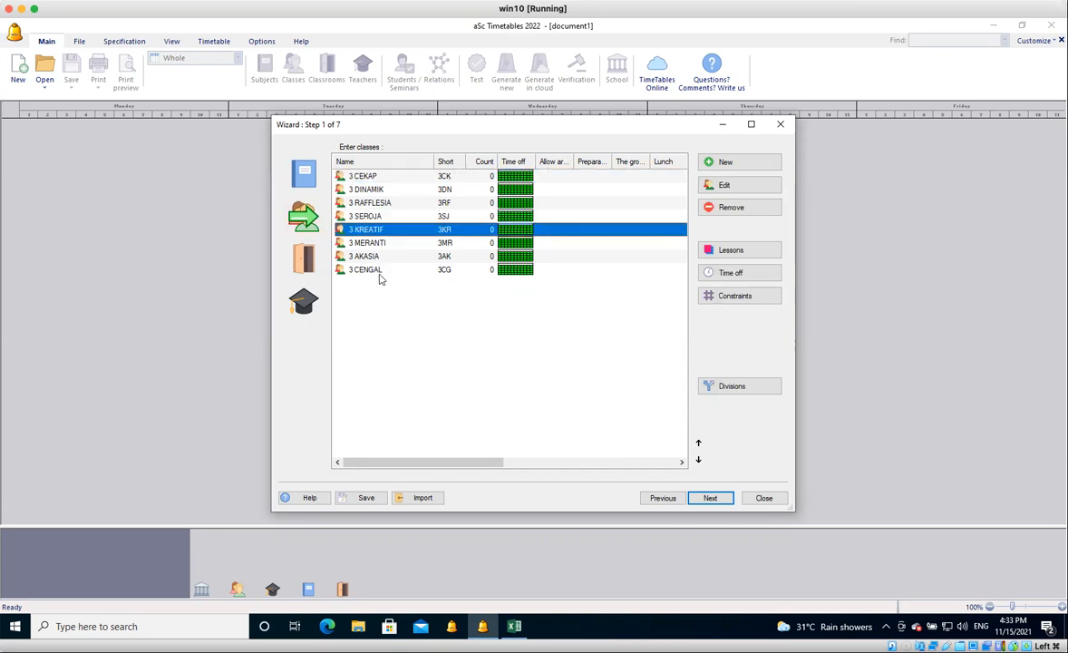
pyautogui.click(382, 270)
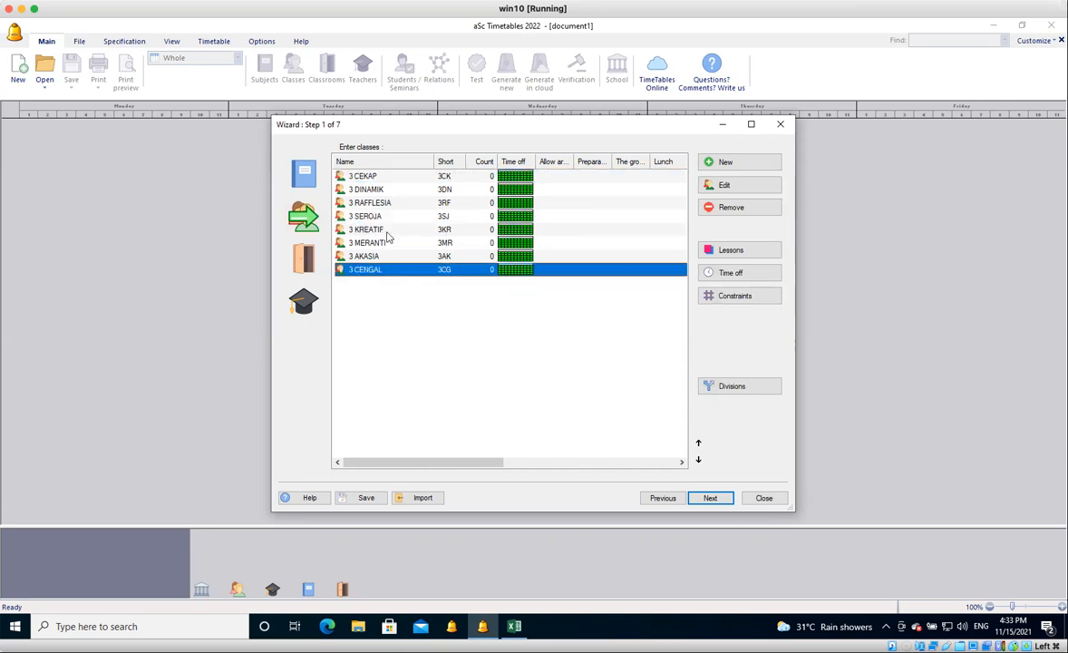
pyautogui.click(386, 232)
pyautogui.click(387, 179)
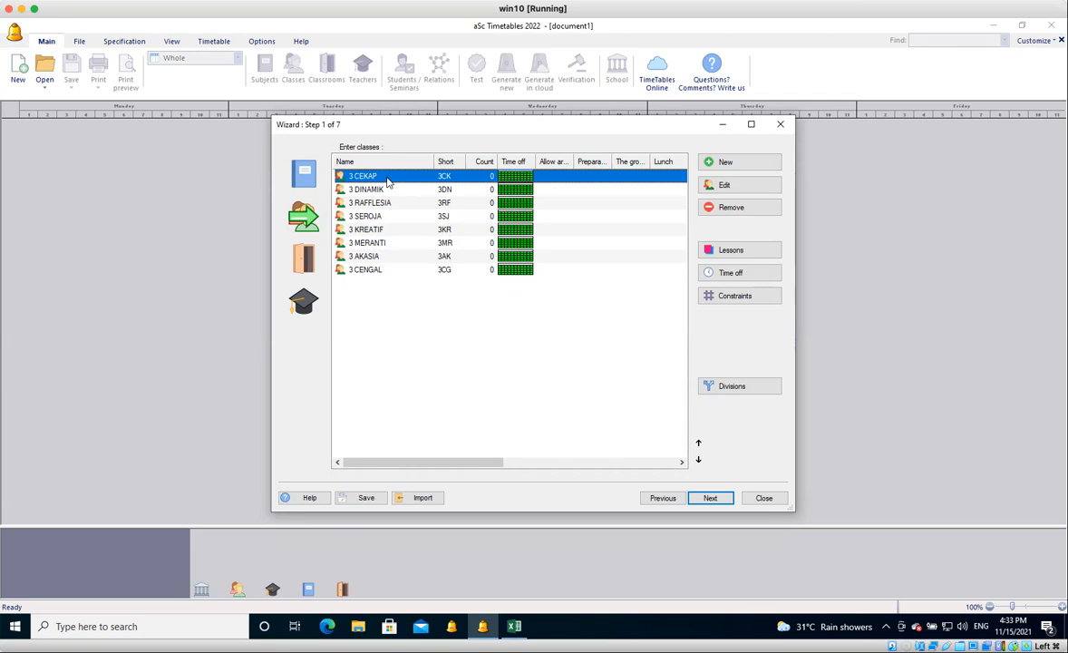
pyautogui.click(740, 273)
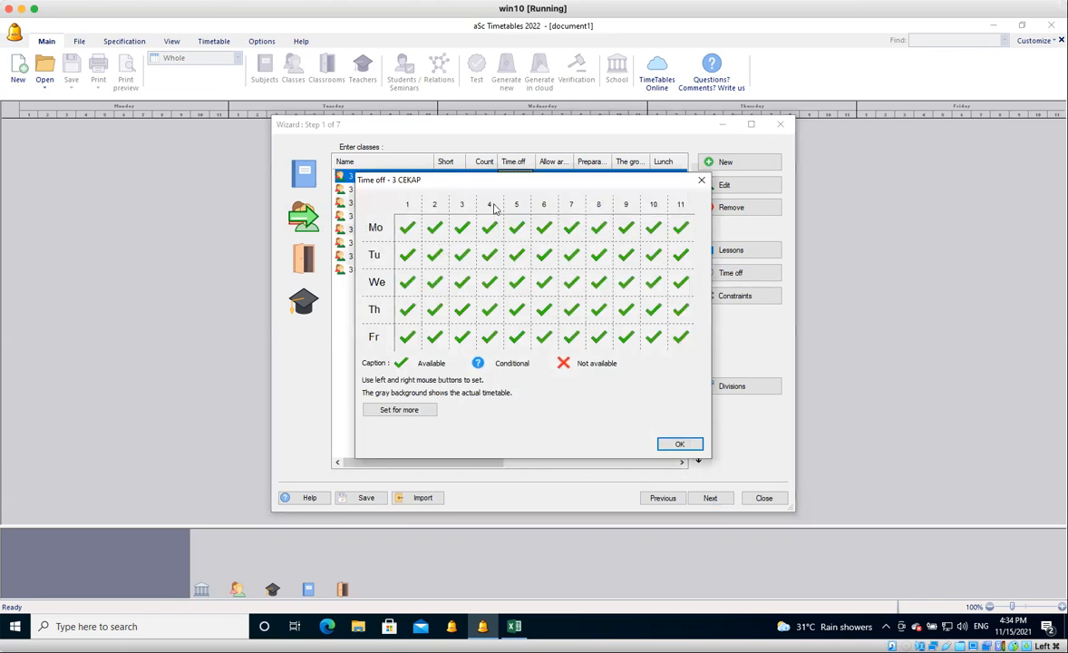
pyautogui.click(490, 207)
pyautogui.click(489, 207)
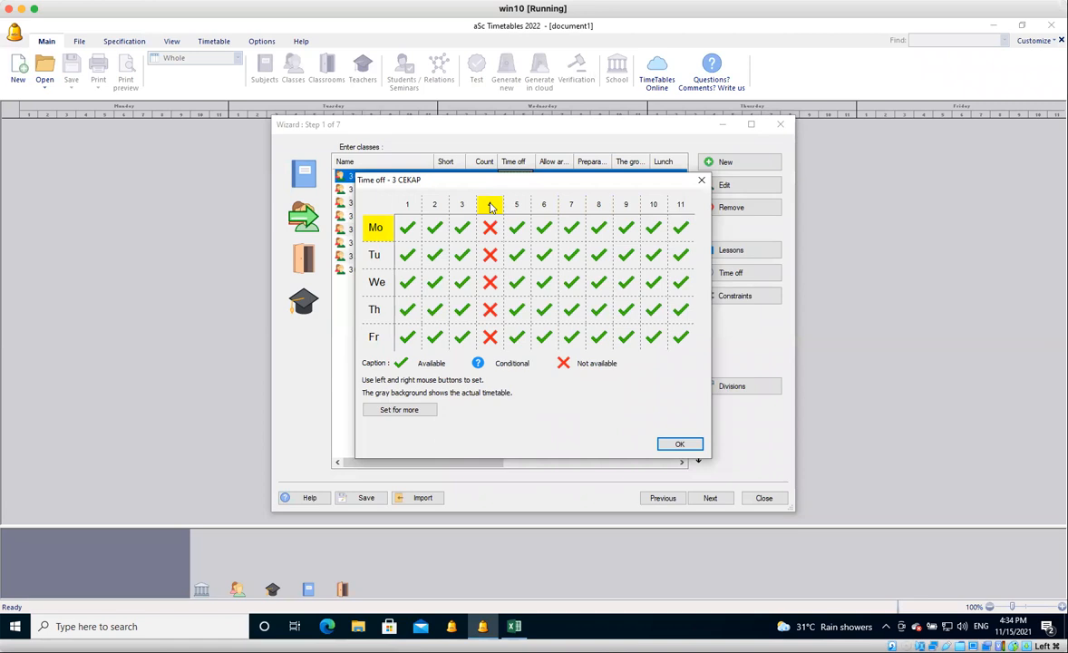
pyautogui.click(490, 205)
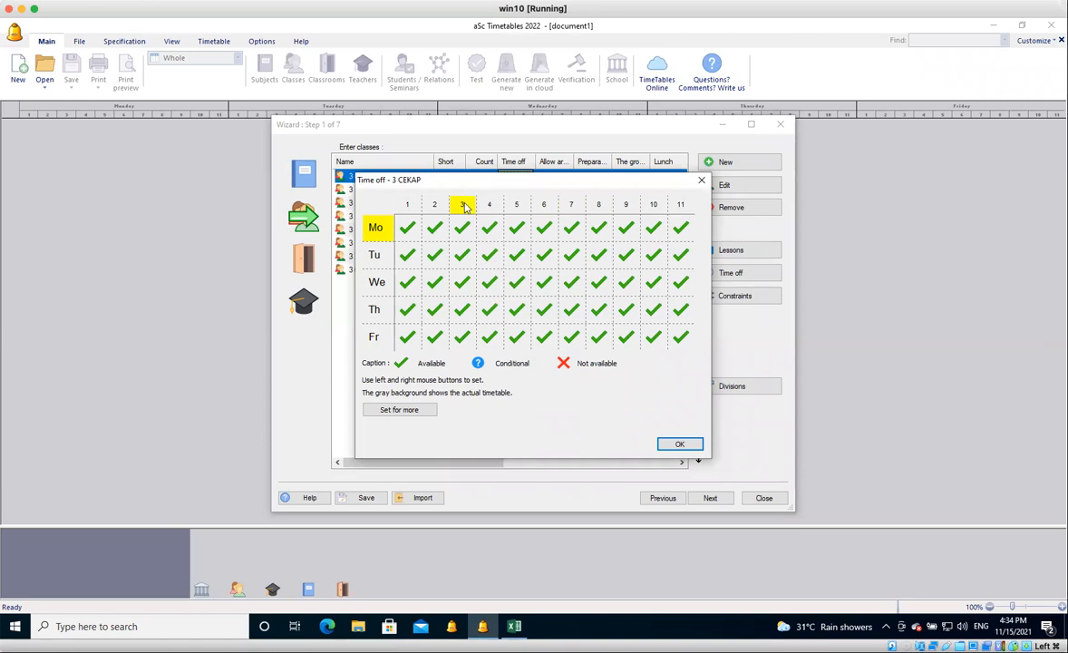
# Mark periods 3 and 7 as not available on all days for class 3 CEKAP.
pyautogui.click(465, 205)
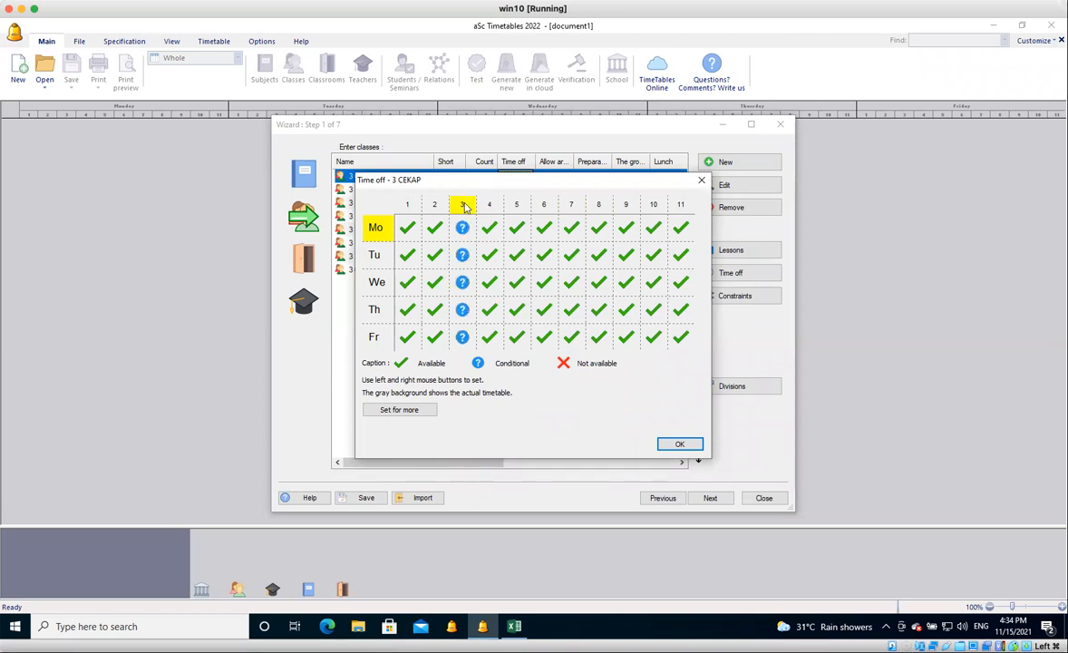
pyautogui.click(464, 206)
pyautogui.rightClick(572, 205)
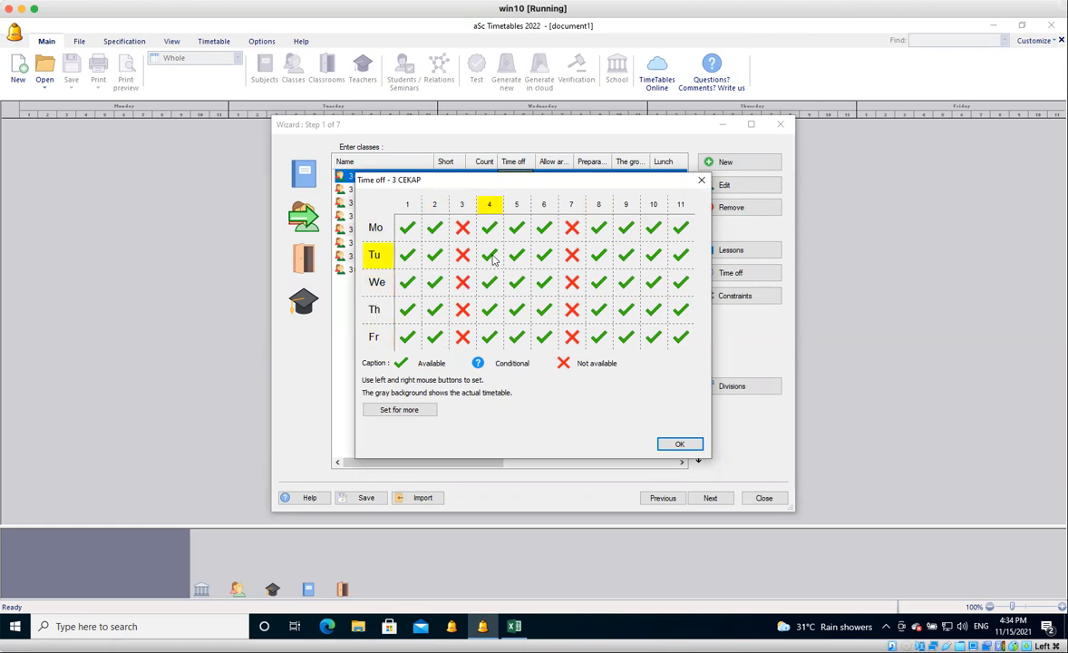
pyautogui.click(408, 229)
pyautogui.click(408, 229)
pyautogui.click(409, 231)
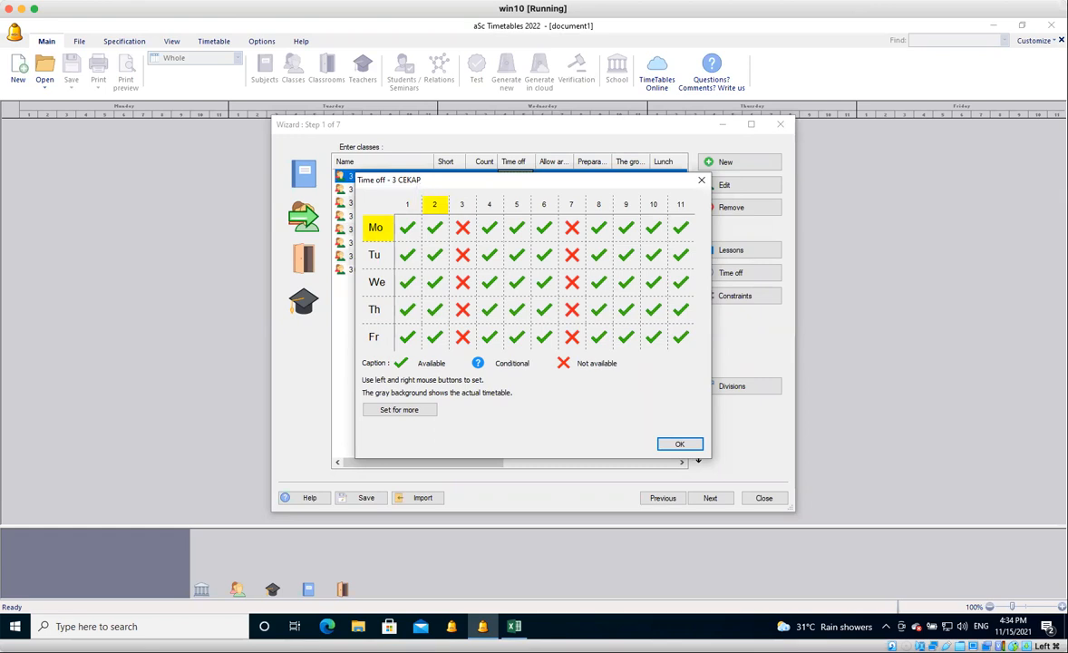
# Apply the same time off to 3 CEKAP, 3 DINAMIK, 3 RAFFLESIA and 3 SEROJA, and accept it.
pyautogui.moveTo(421, 184); pyautogui.dragTo(533, 176)
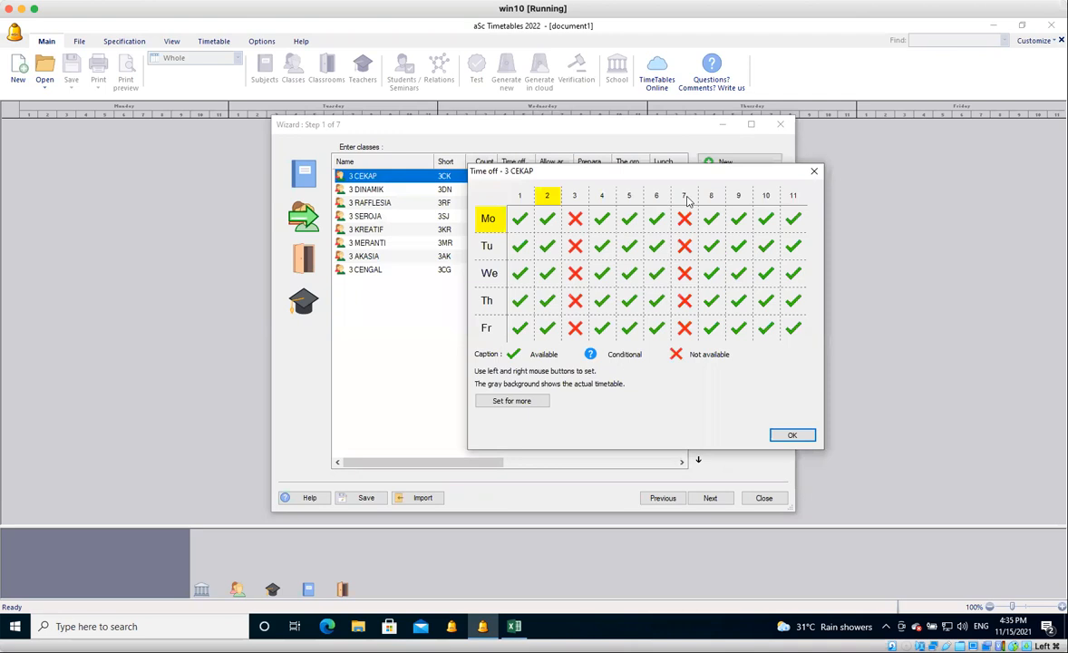
pyautogui.click(494, 405)
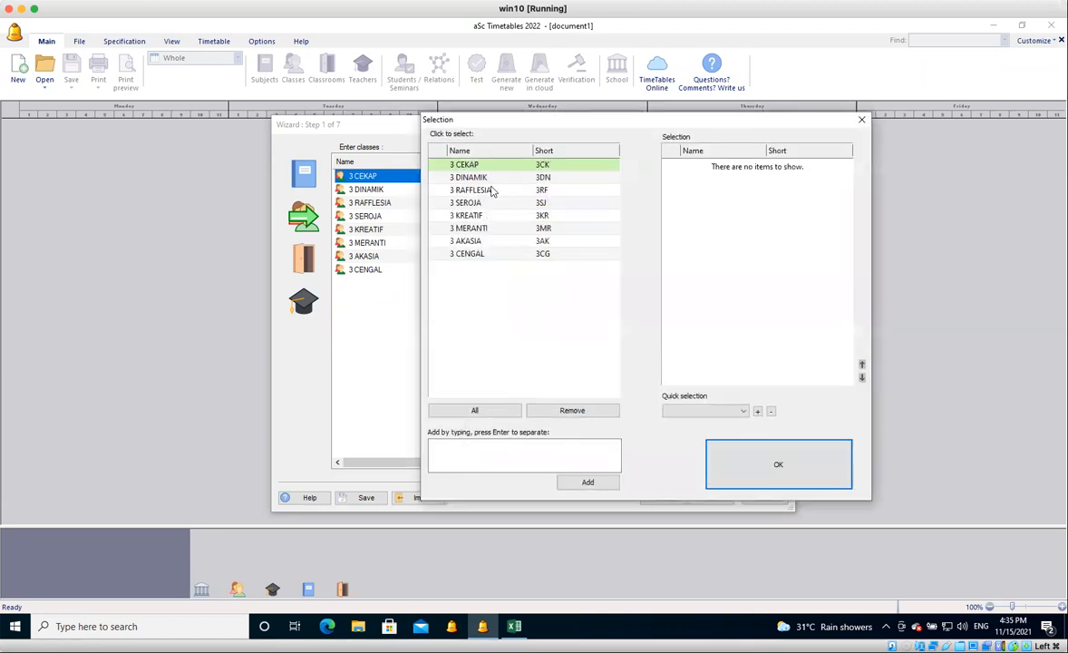
pyautogui.click(458, 165)
pyautogui.click(454, 178)
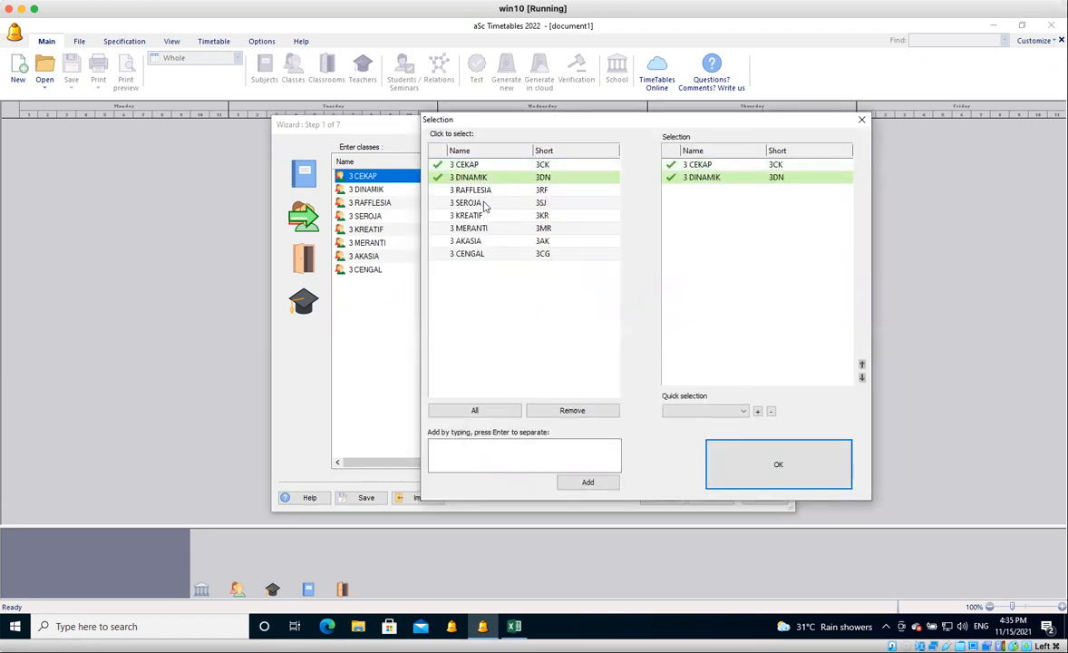
pyautogui.click(481, 190)
pyautogui.click(483, 205)
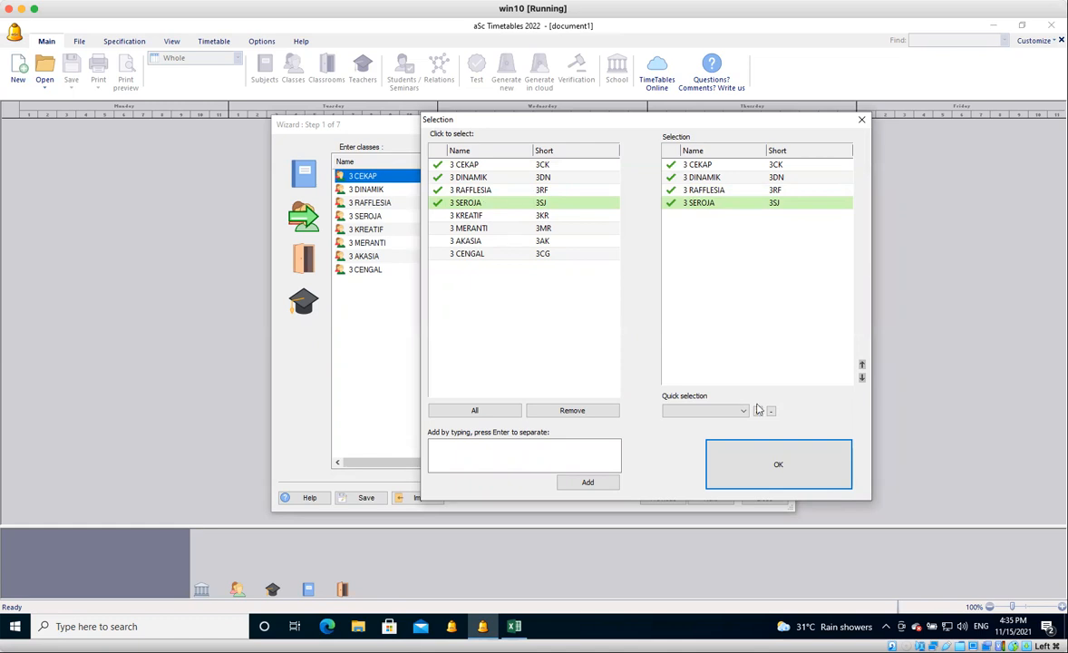
pyautogui.click(766, 464)
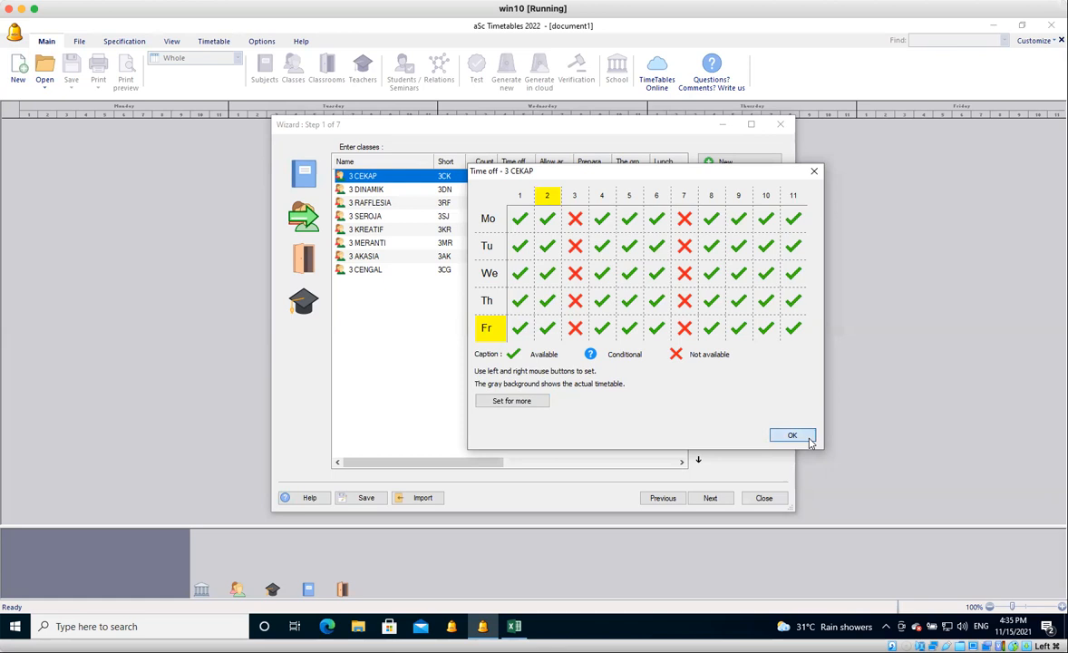
pyautogui.click(792, 436)
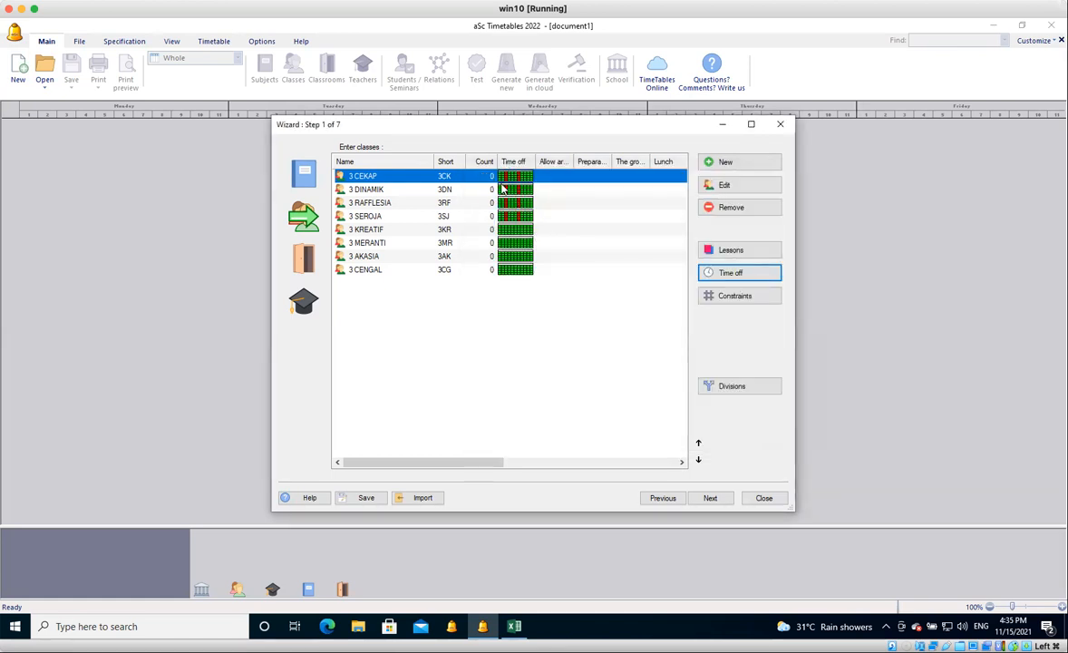
# Set the time off of class 3 KREATIF to not available in periods 5 and 9 on all days.
pyautogui.click(512, 232)
pyautogui.click(739, 274)
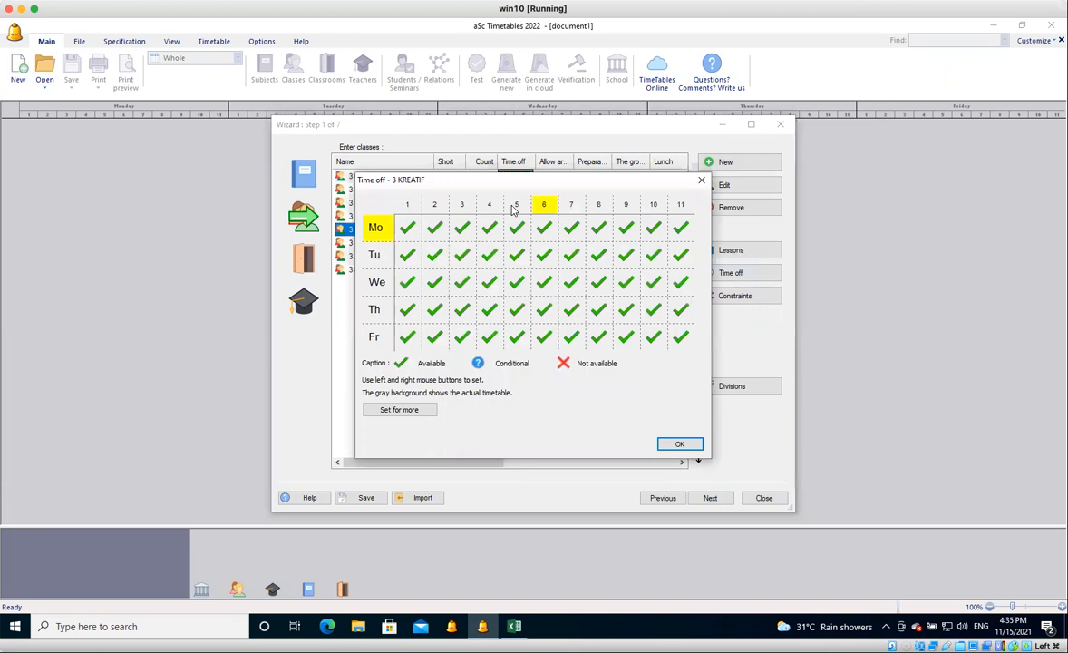
pyautogui.click(514, 207)
pyautogui.click(514, 207)
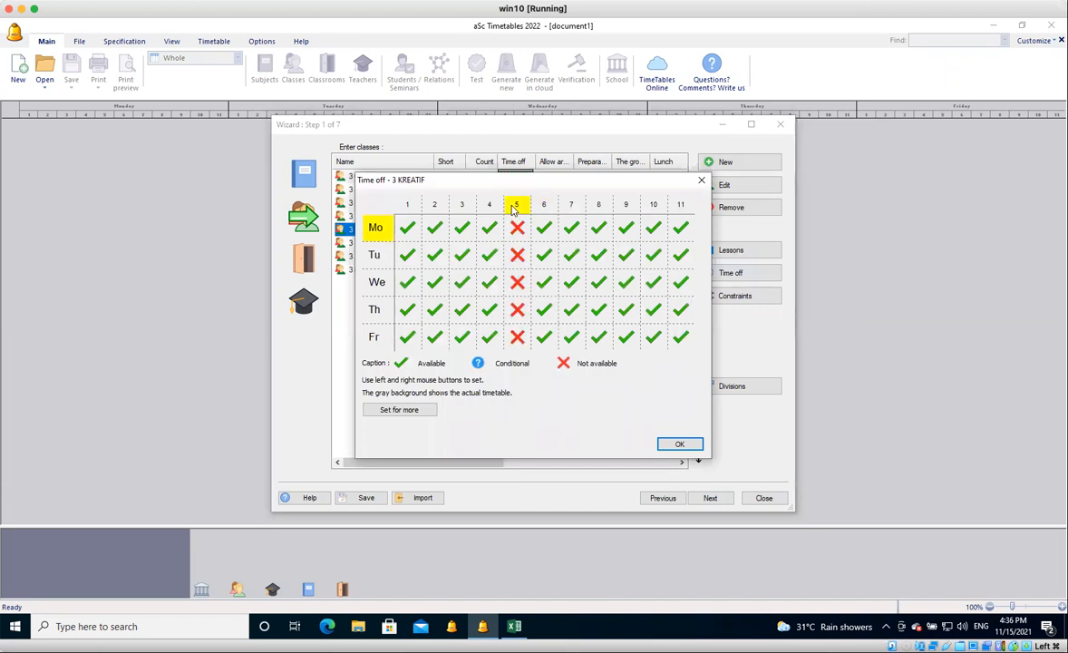
pyautogui.click(626, 207)
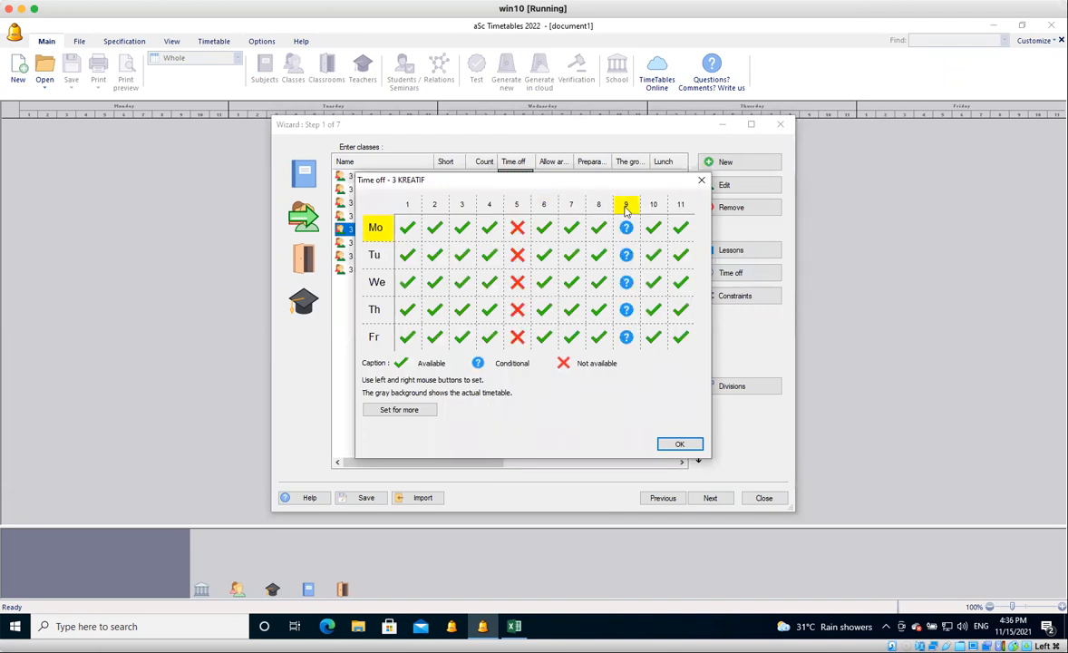
pyautogui.click(626, 209)
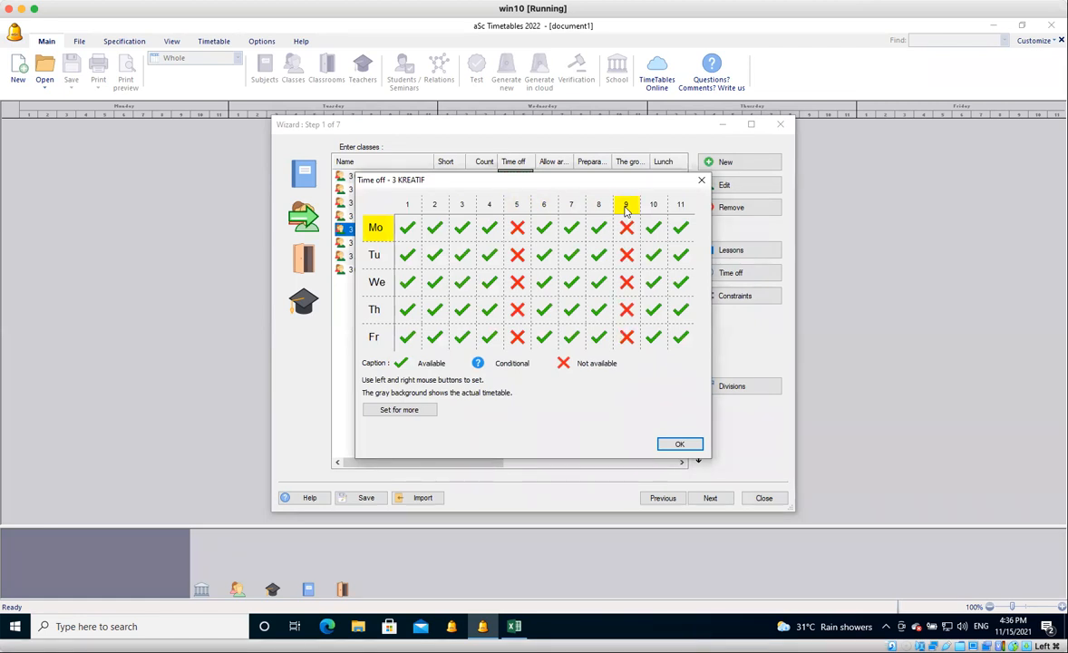
# Apply the same time off to 3 MERANTI, 3 AKASIA, 3 CENGAL and 3 KREATIF, and accept it.
pyautogui.click(401, 410)
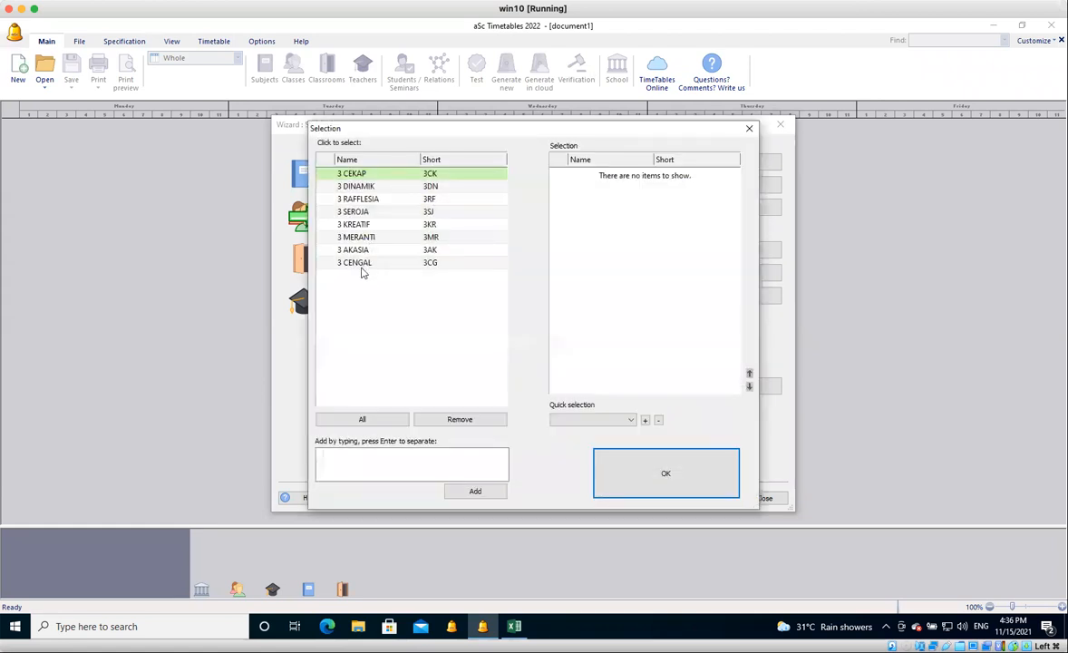
pyautogui.click(376, 236)
pyautogui.click(368, 250)
pyautogui.click(367, 262)
pyautogui.click(382, 227)
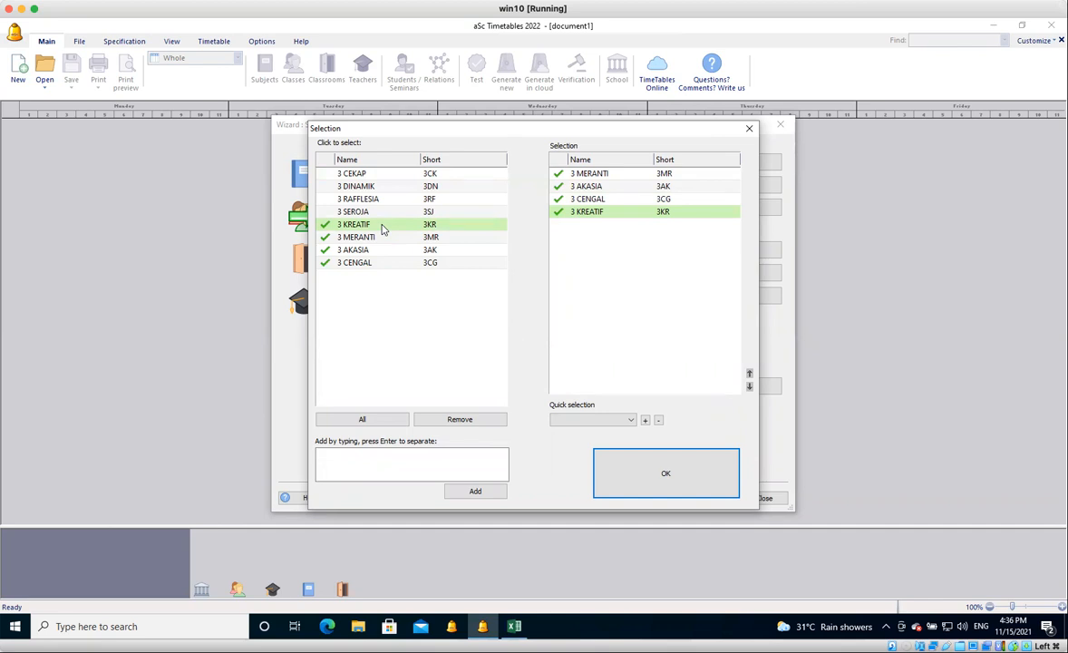
pyautogui.click(639, 466)
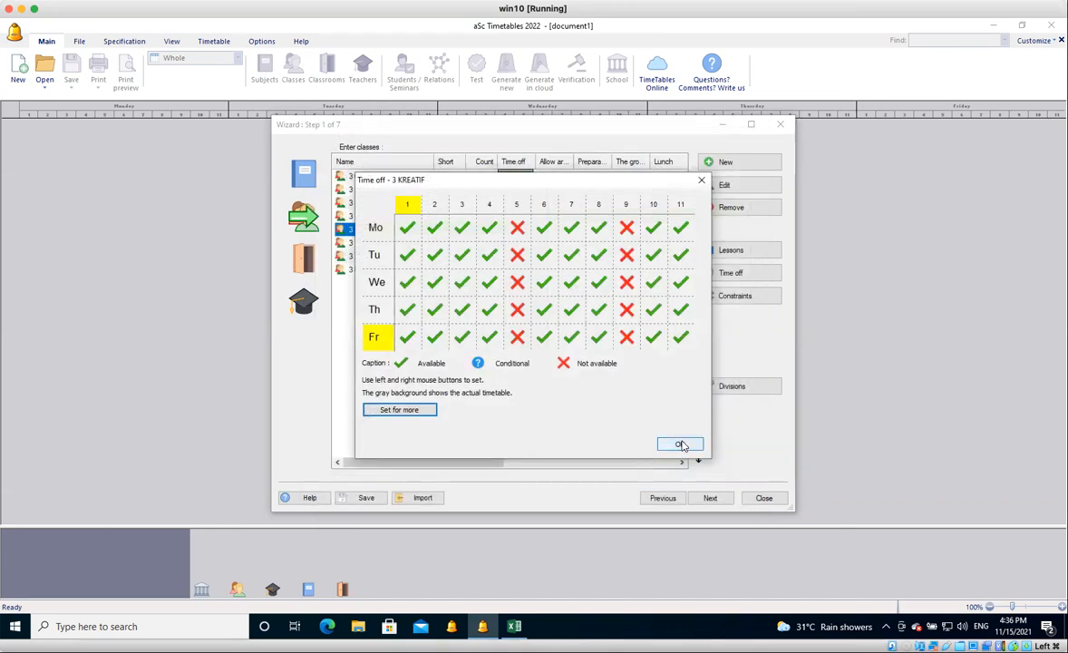
pyautogui.click(681, 445)
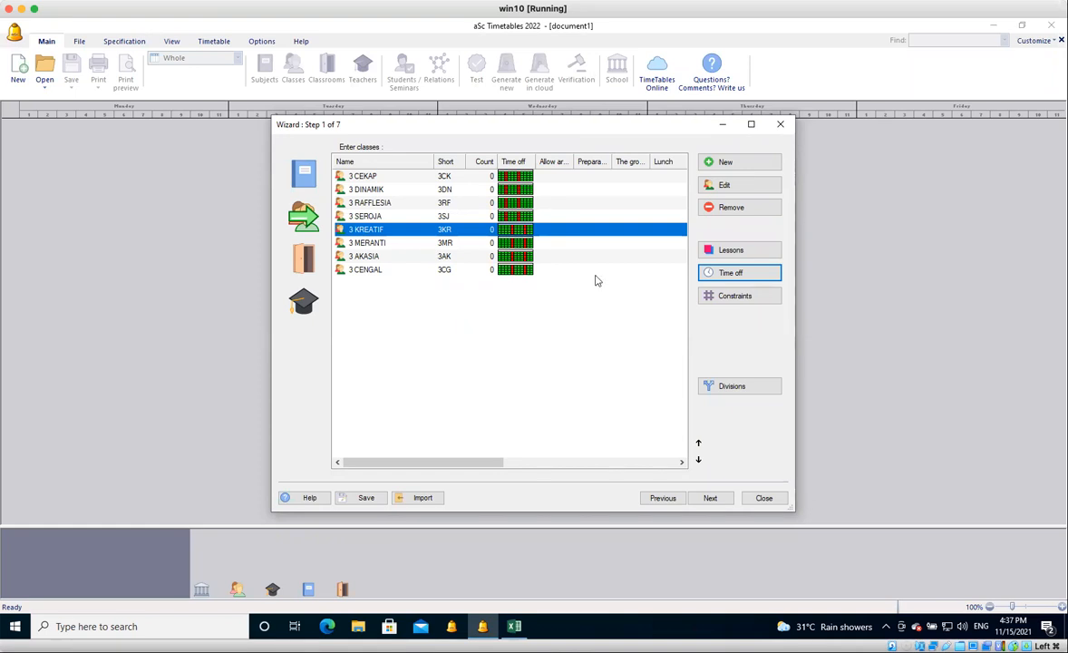
# Add a division with the groups isl and bk to class 3 CEKAP.
pyautogui.click(516, 177)
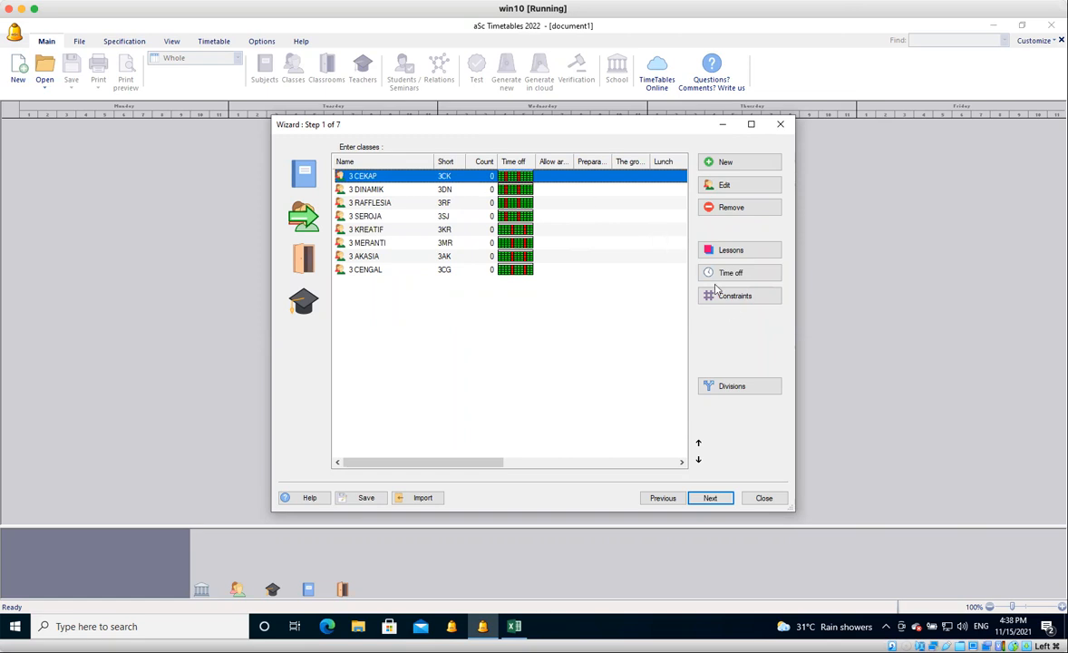
pyautogui.click(750, 391)
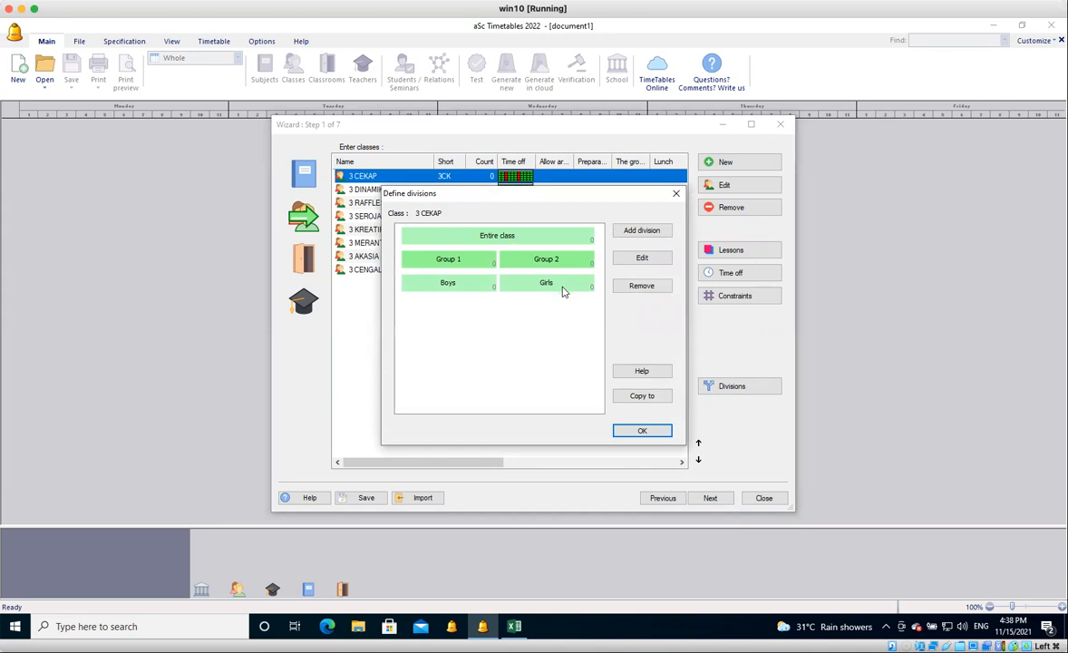
pyautogui.click(652, 233)
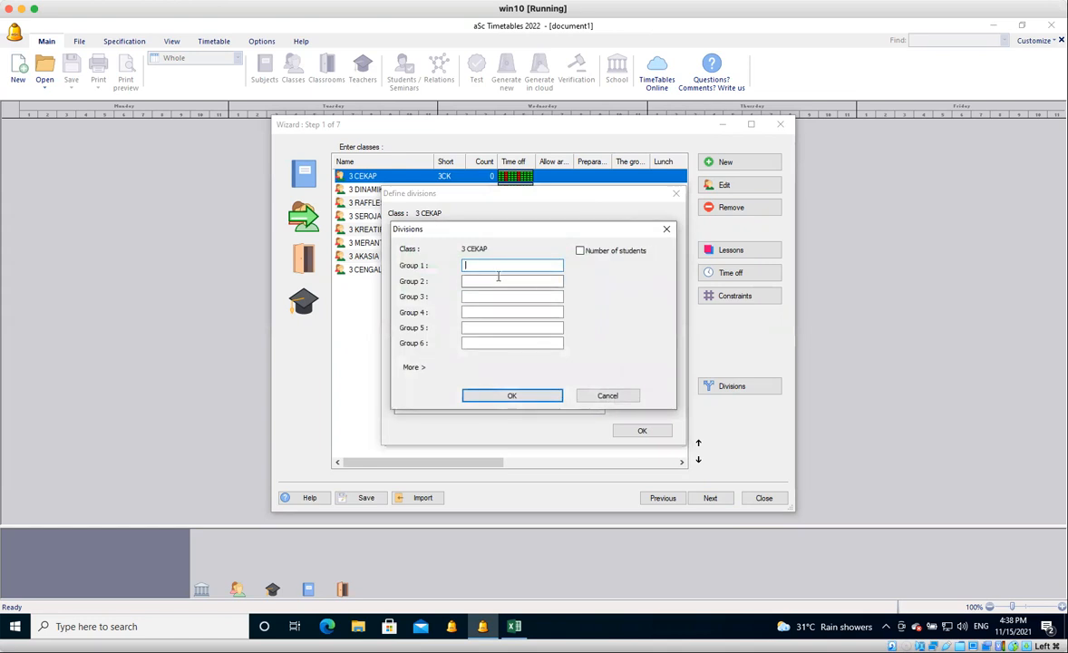
pyautogui.write('ISL')
pyautogui.press('Tab')
pyautogui.write('BK')
pyautogui.moveTo(481, 266); pyautogui.dragTo(459, 264)
pyautogui.write('isl')
pyautogui.press('Tab')
pyautogui.write('bk')
pyautogui.click(515, 396)
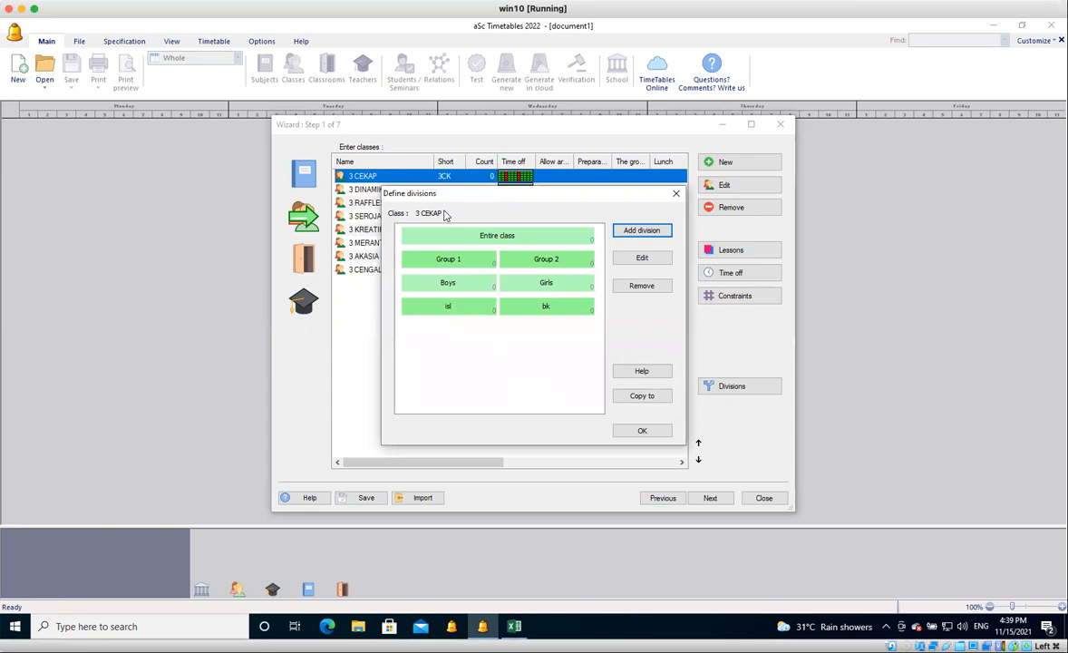
# Copy the isl/bk division of class 3 CEKAP to all classes and accept the divisions.
pyautogui.moveTo(470, 195); pyautogui.dragTo(634, 143)
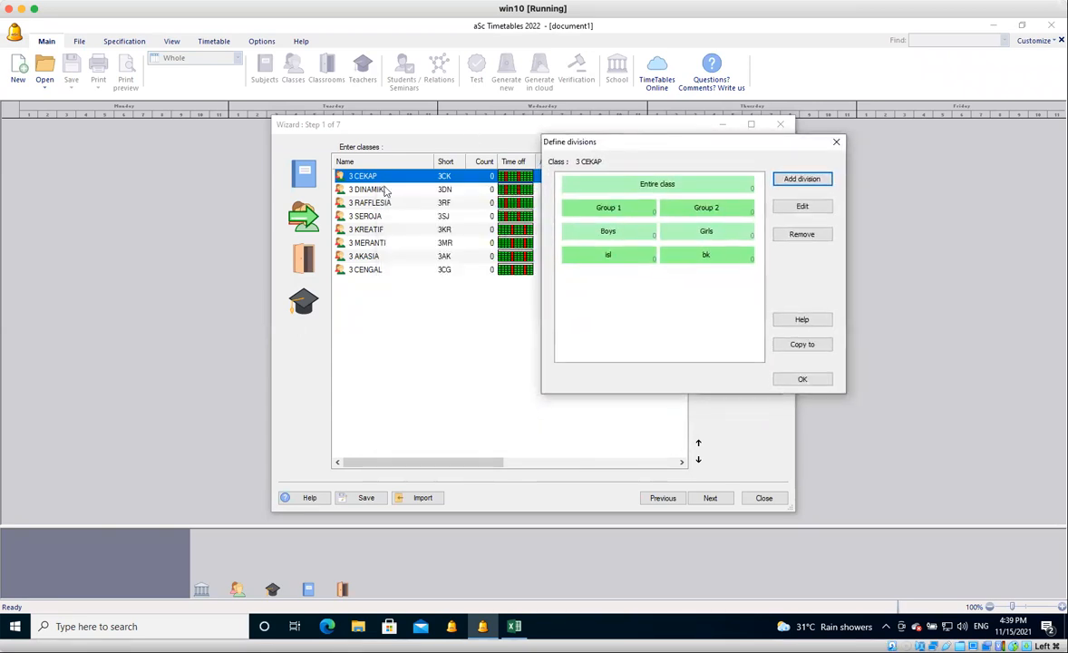
pyautogui.click(700, 262)
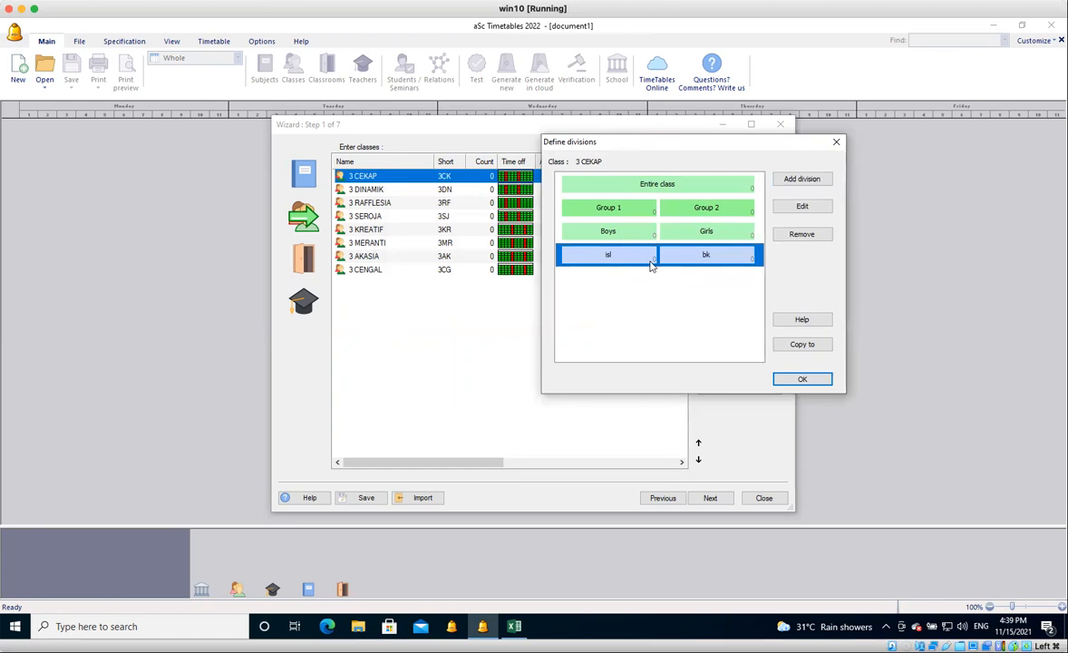
pyautogui.click(798, 348)
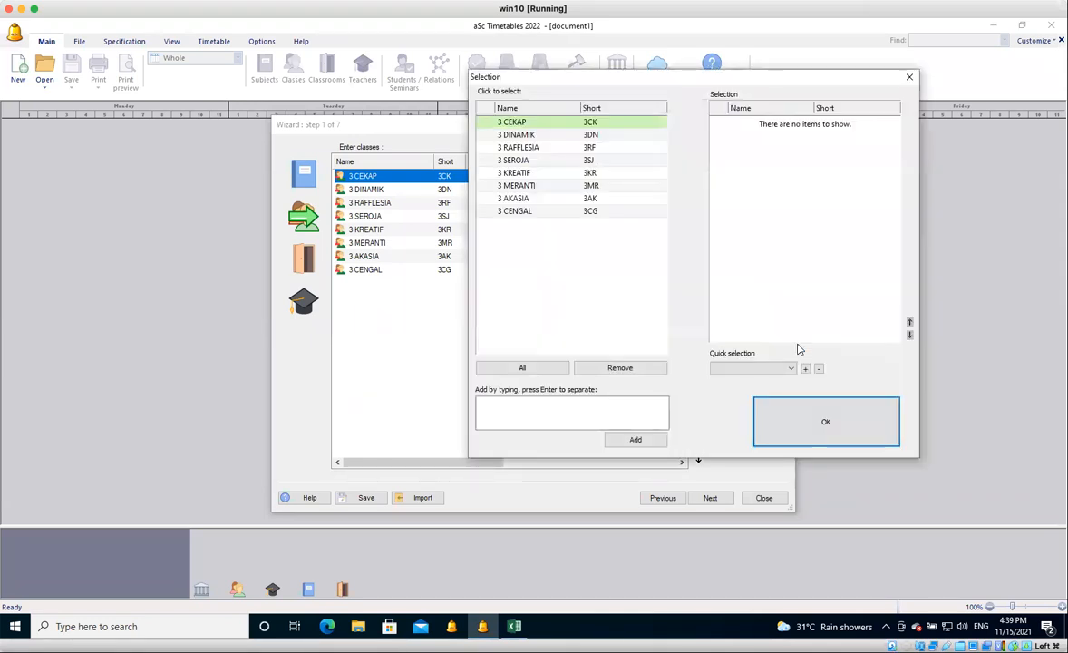
pyautogui.click(542, 127)
pyautogui.click(535, 135)
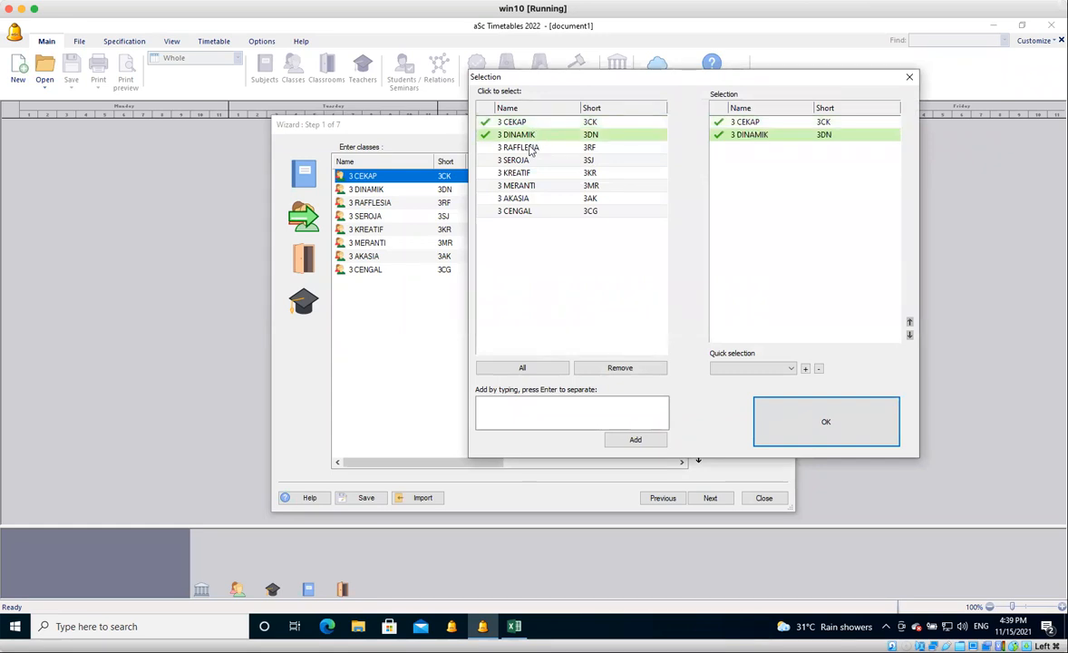
pyautogui.click(530, 148)
pyautogui.click(529, 159)
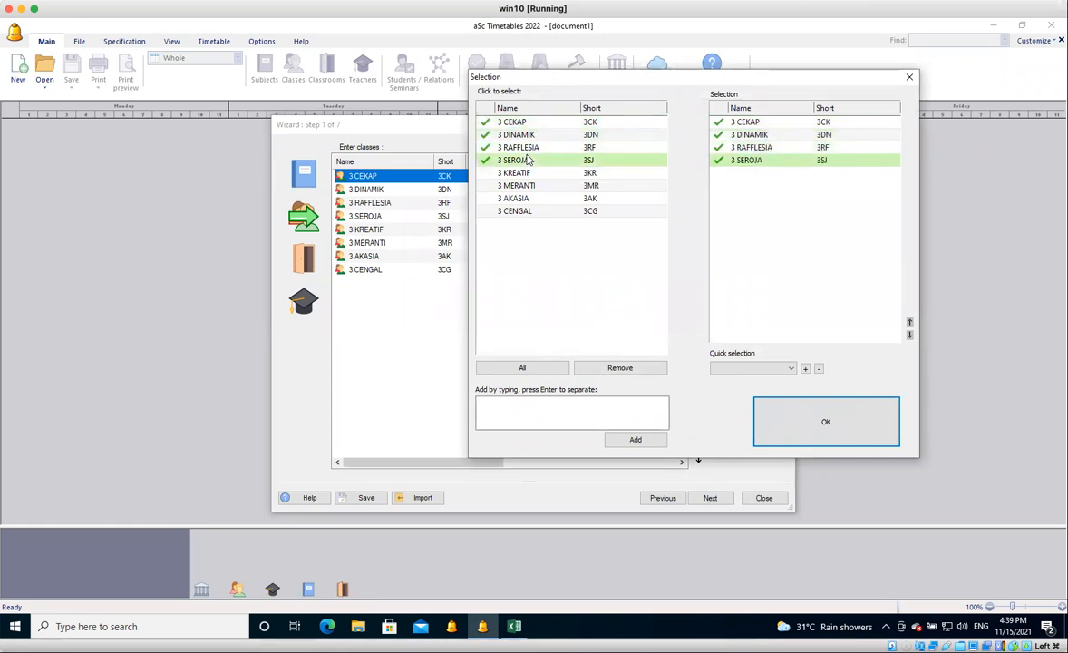
pyautogui.click(529, 173)
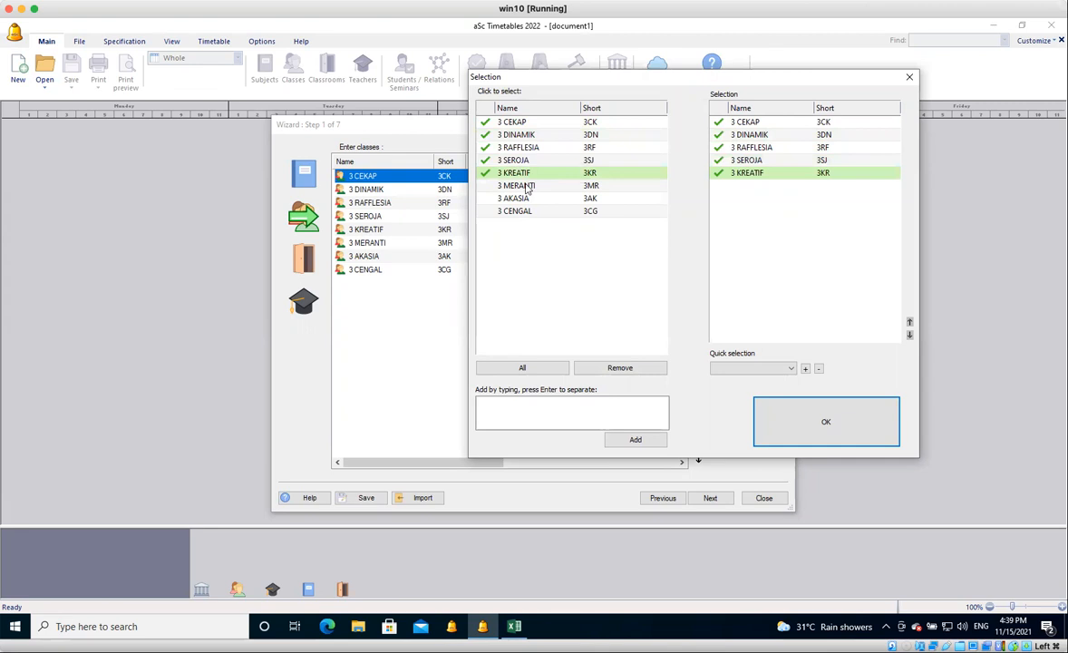
pyautogui.click(528, 186)
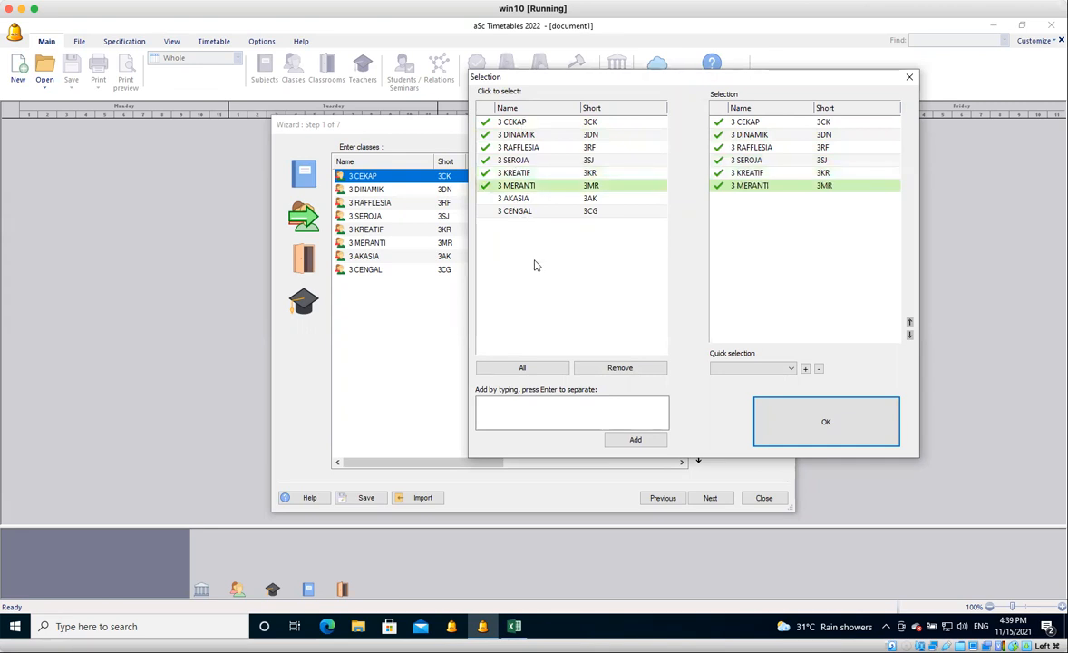
pyautogui.click(523, 369)
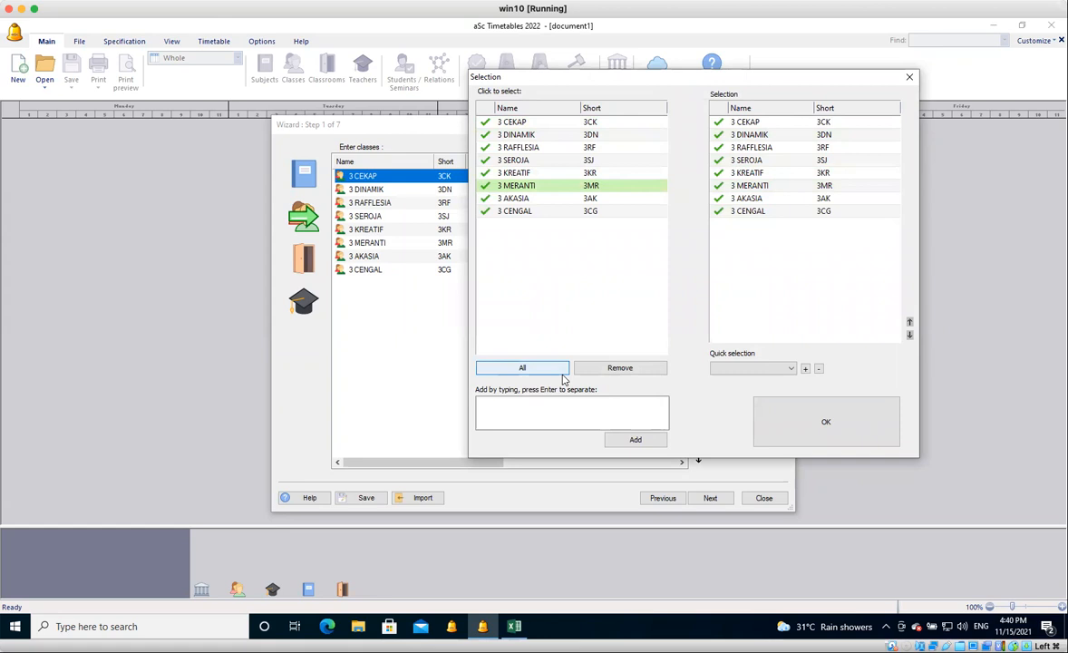
pyautogui.click(795, 434)
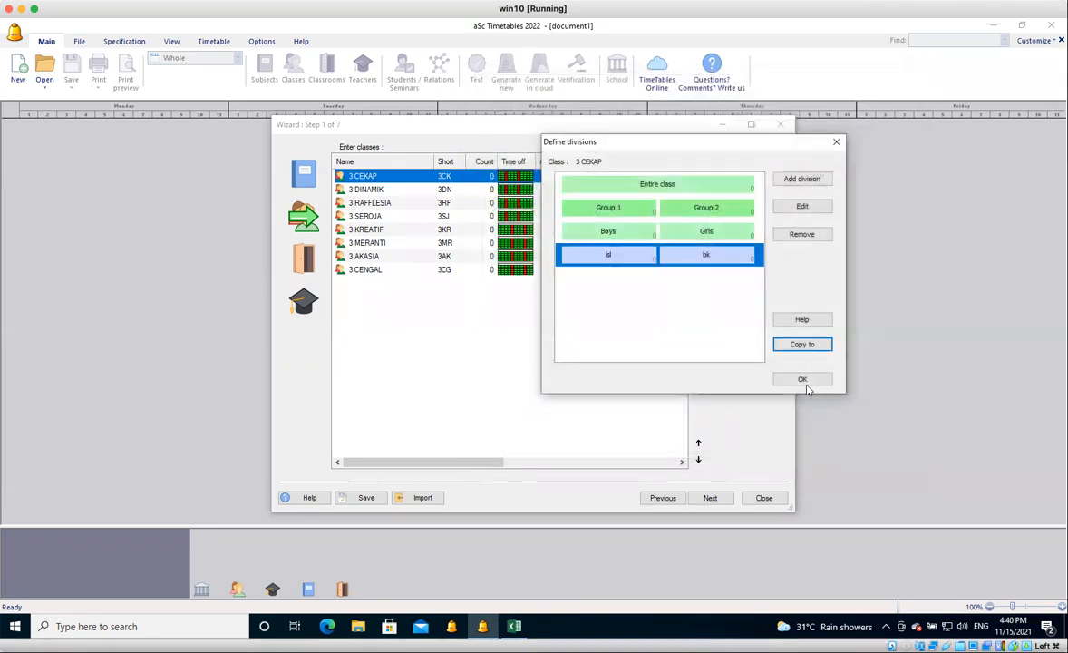
pyautogui.click(803, 381)
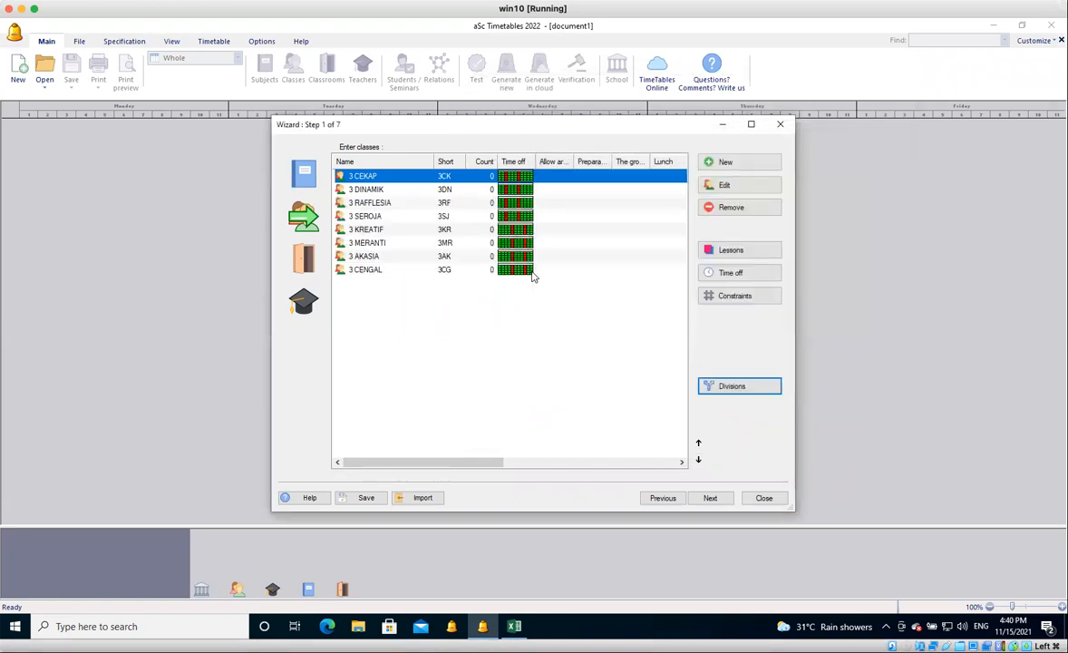
# Check the defined divisions of class 3 CENGAL.
pyautogui.click(529, 273)
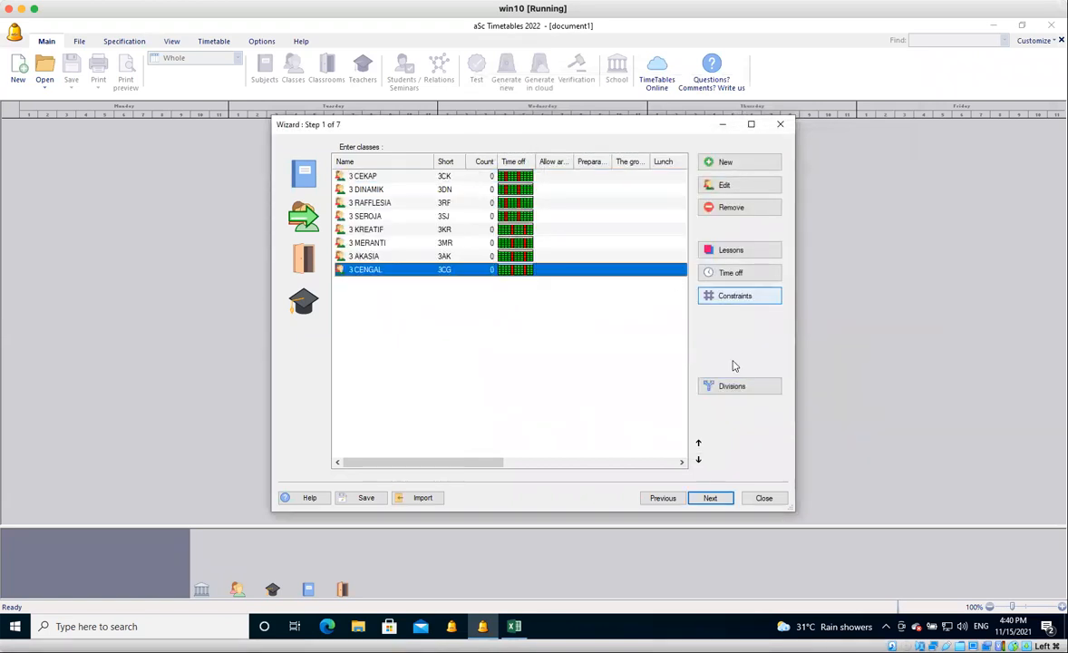
pyautogui.click(735, 389)
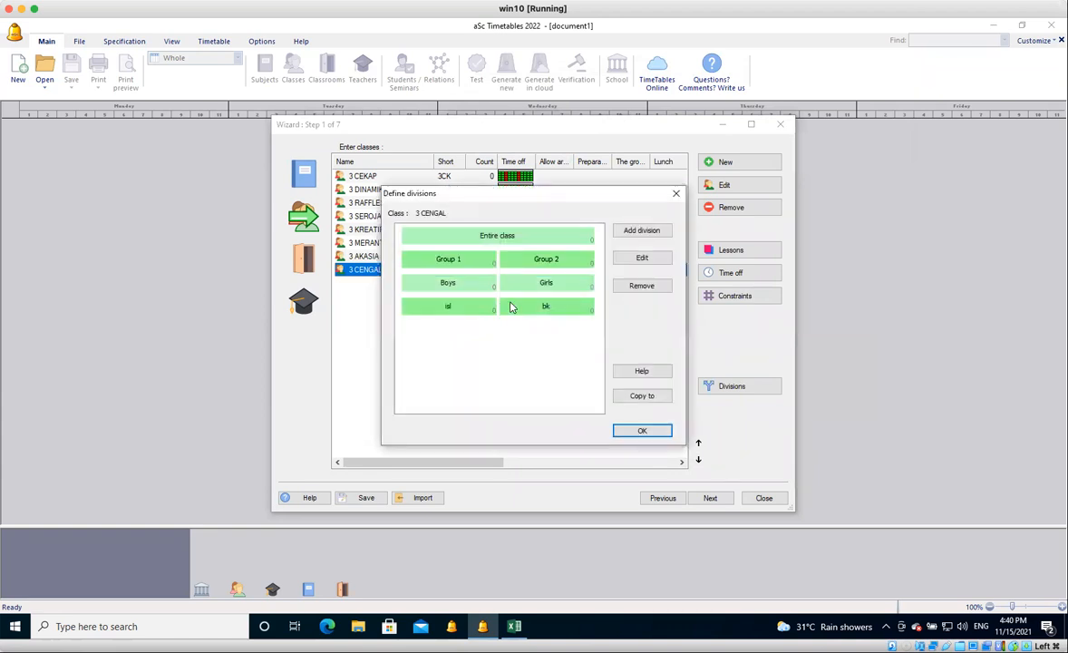
pyautogui.click(640, 432)
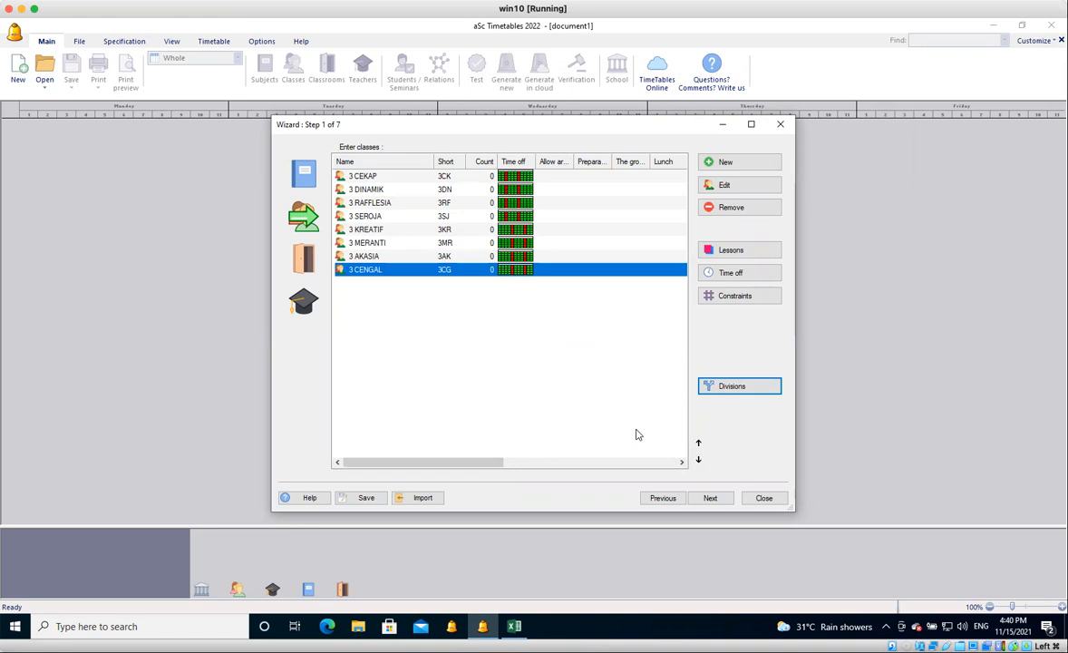
pyautogui.click(711, 498)
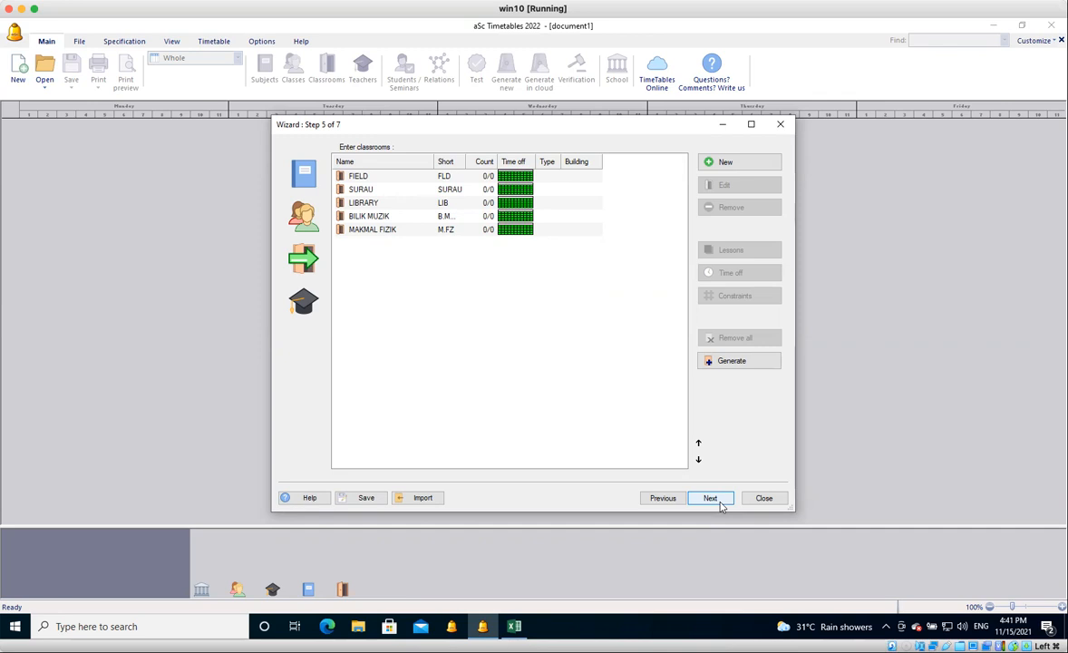
pyautogui.click(309, 222)
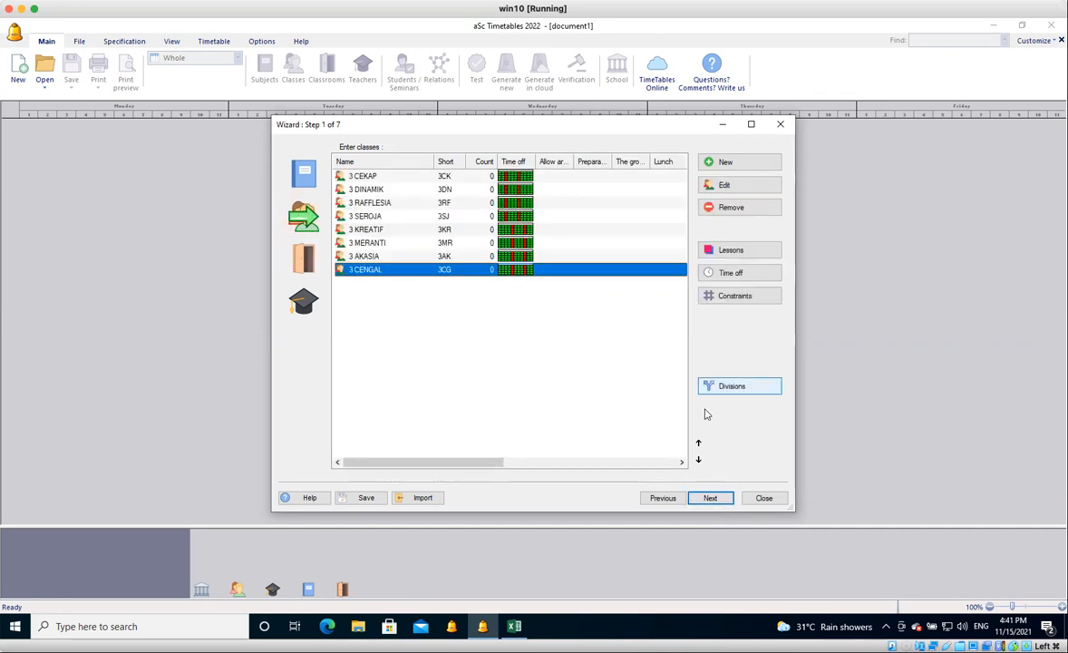
pyautogui.click(732, 388)
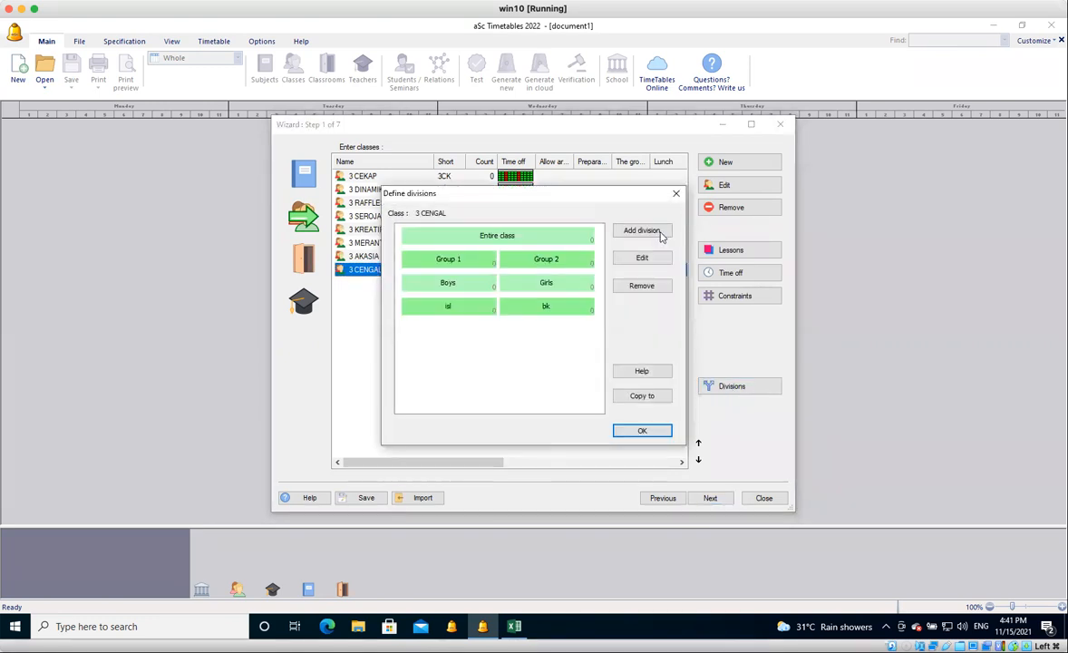
pyautogui.click(661, 232)
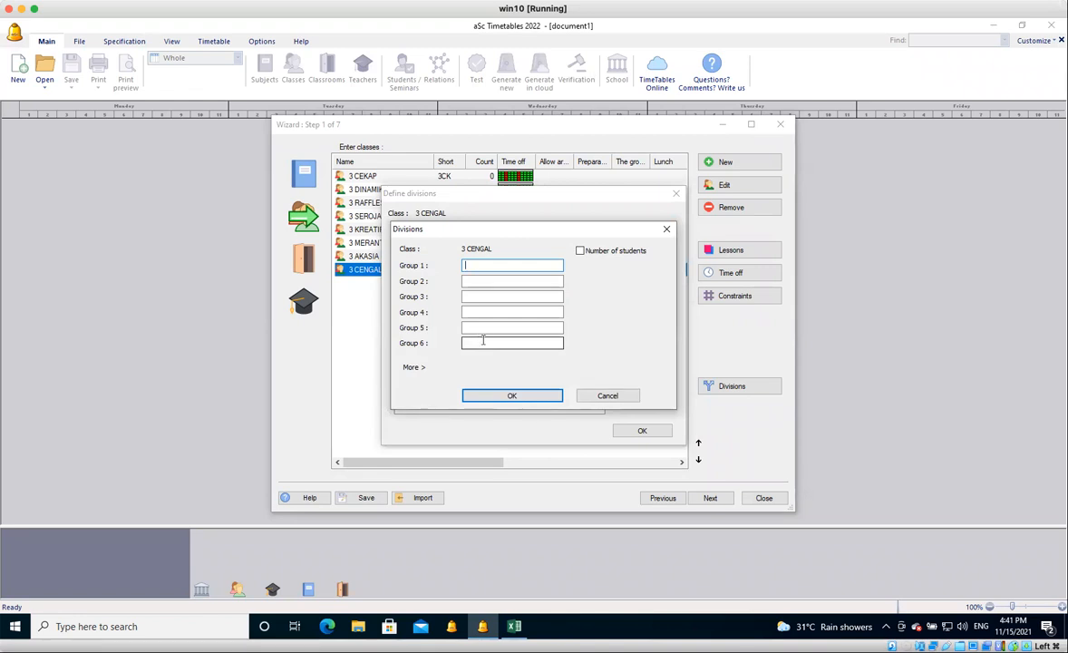
pyautogui.click(608, 396)
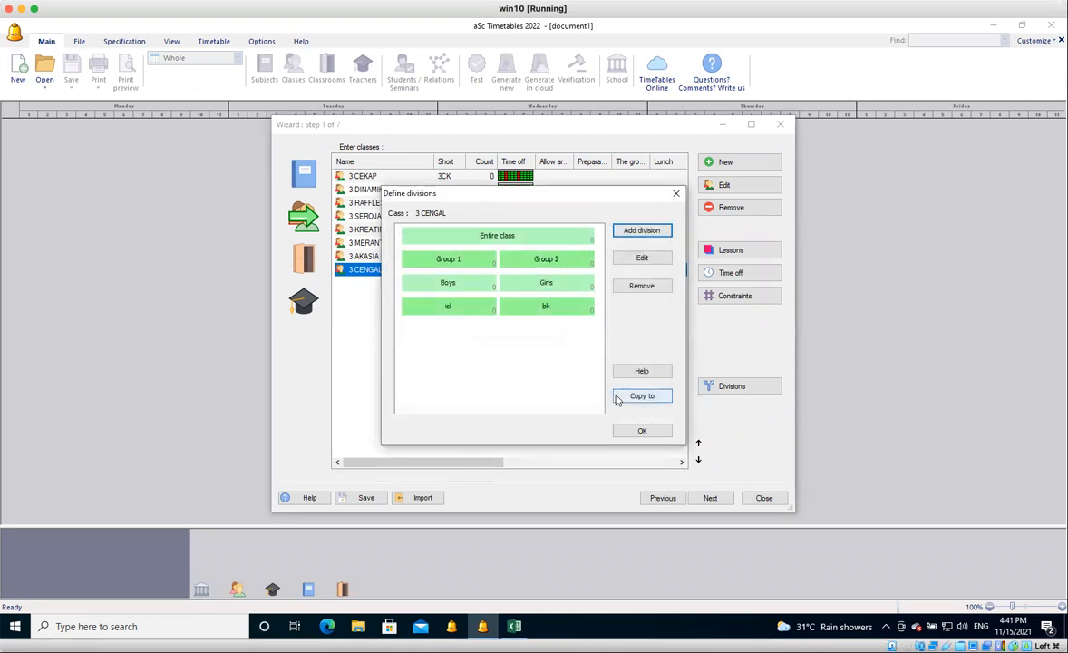
pyautogui.click(637, 433)
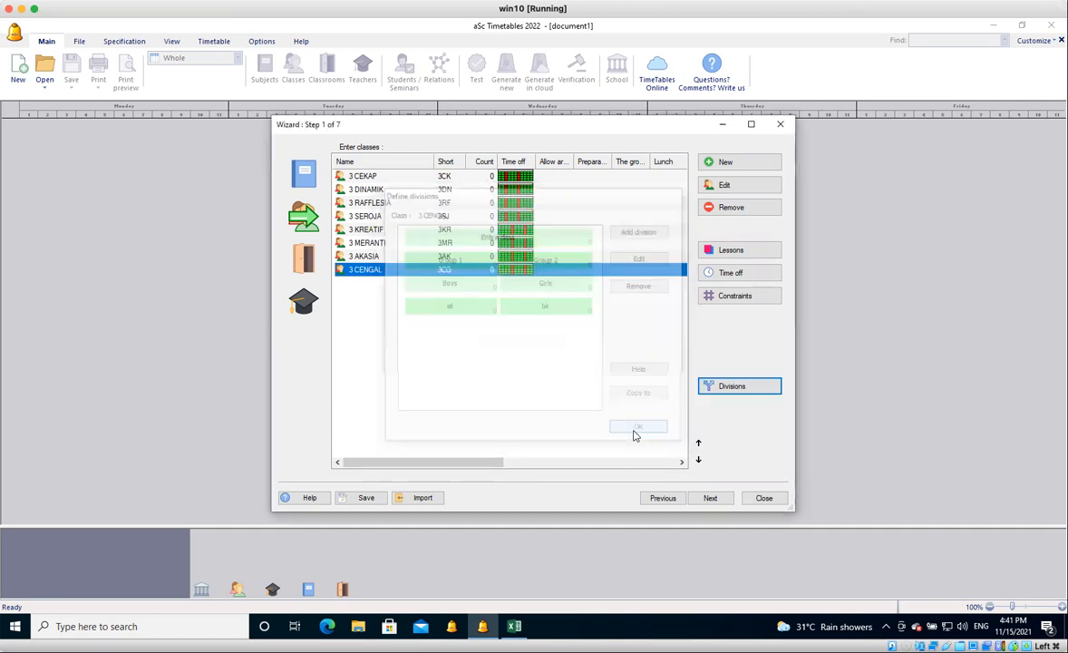
# Set the FIELD classroom's constraint to allow 4 lessons in it at the same time.
pyautogui.click(303, 262)
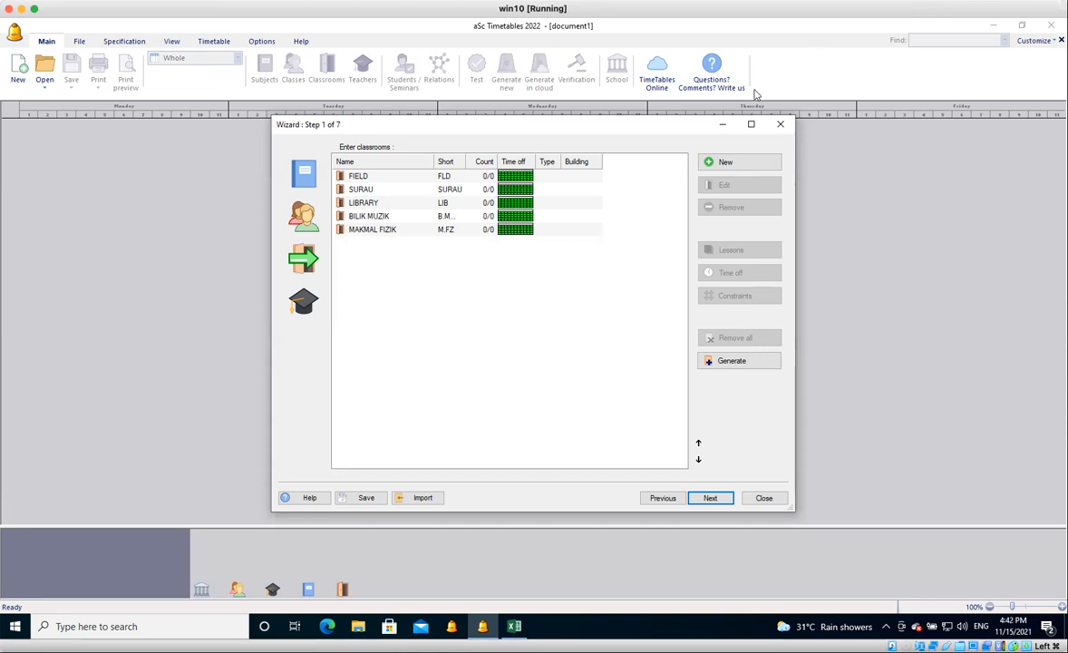
pyautogui.click(463, 181)
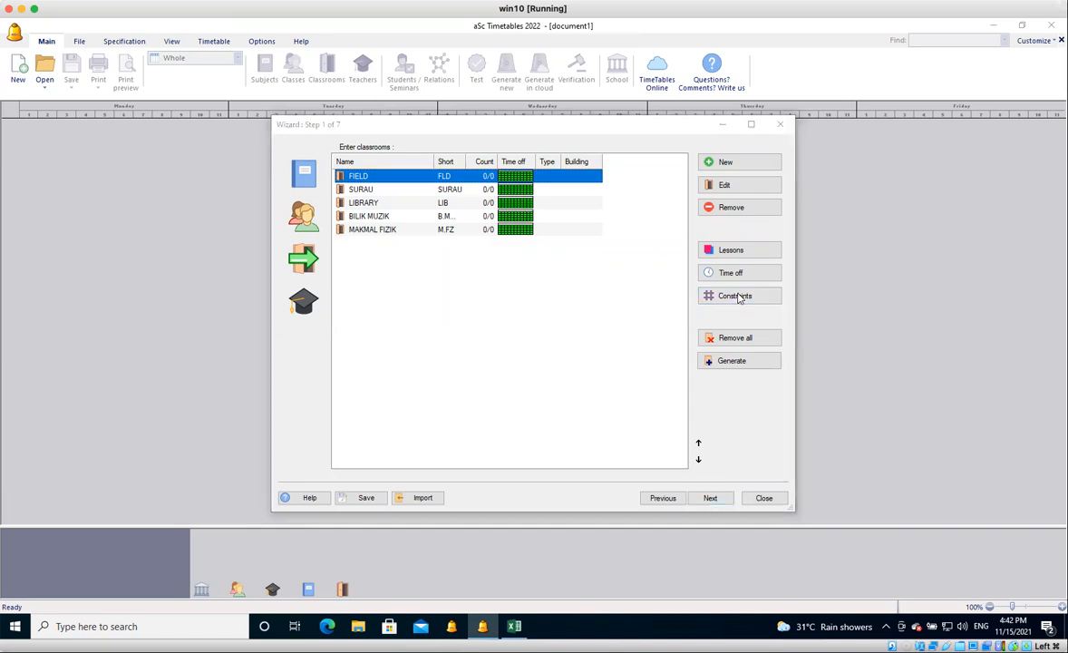
pyautogui.click(739, 297)
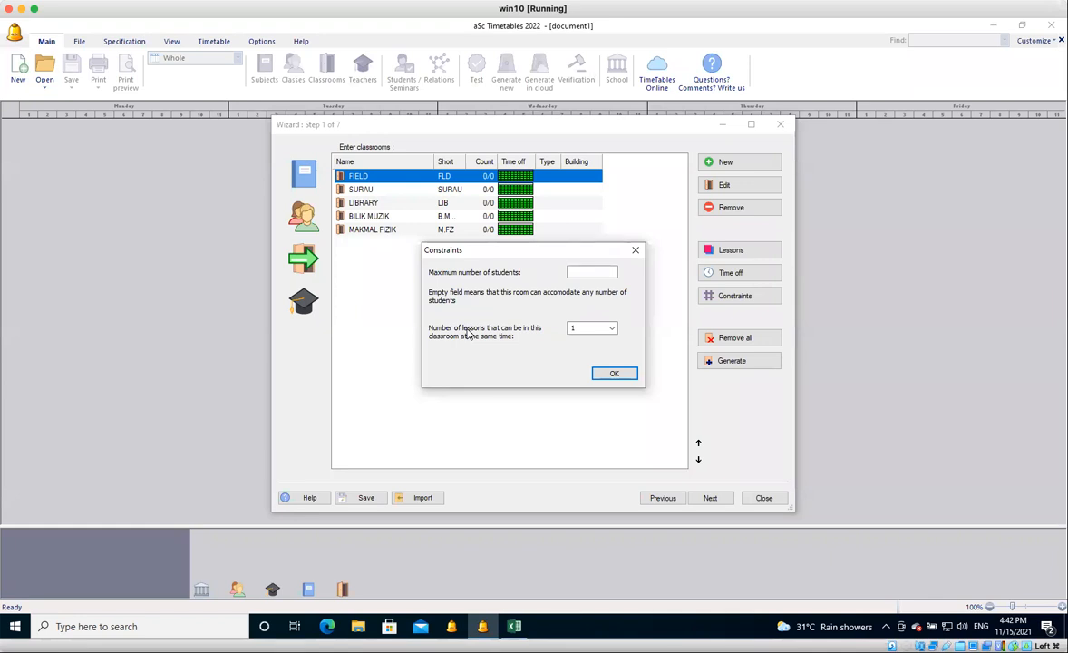
pyautogui.click(613, 329)
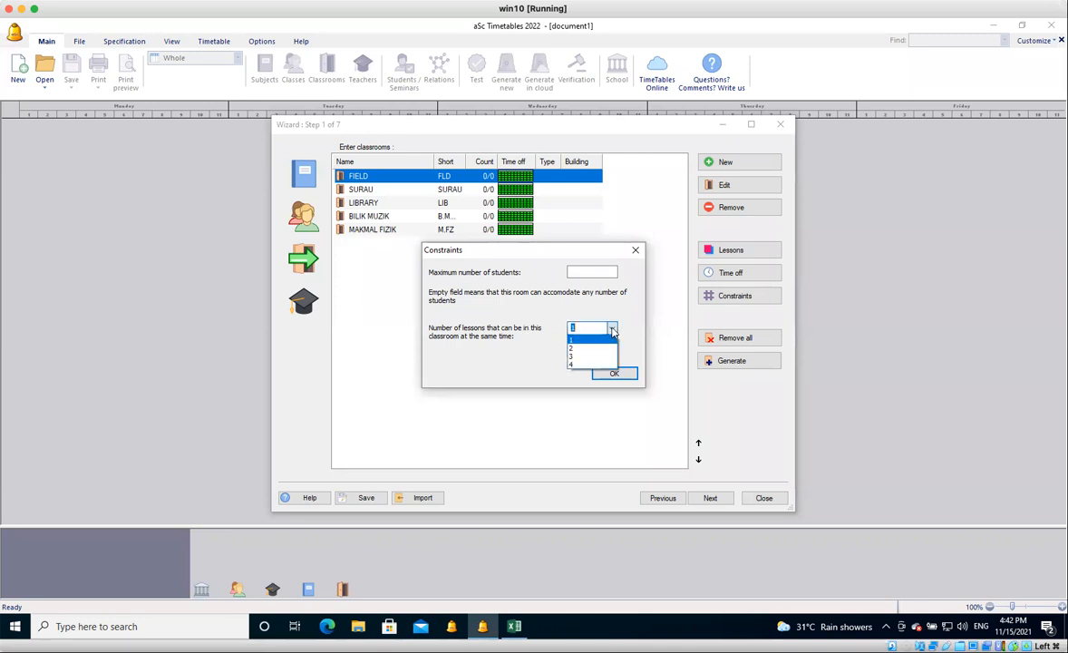
pyautogui.click(581, 363)
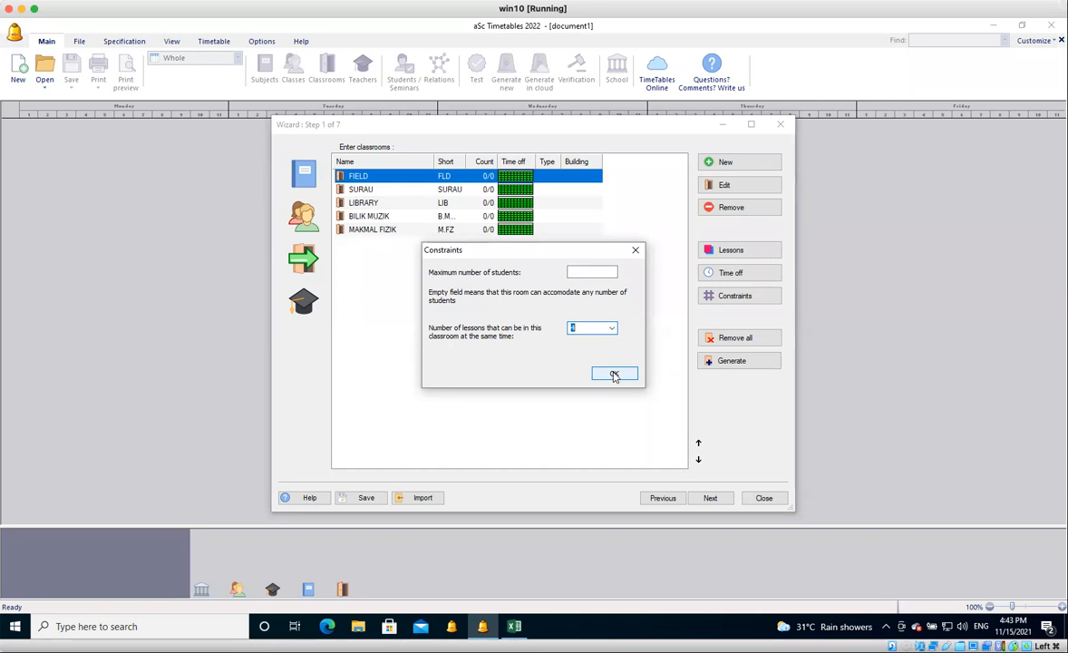
pyautogui.click(613, 375)
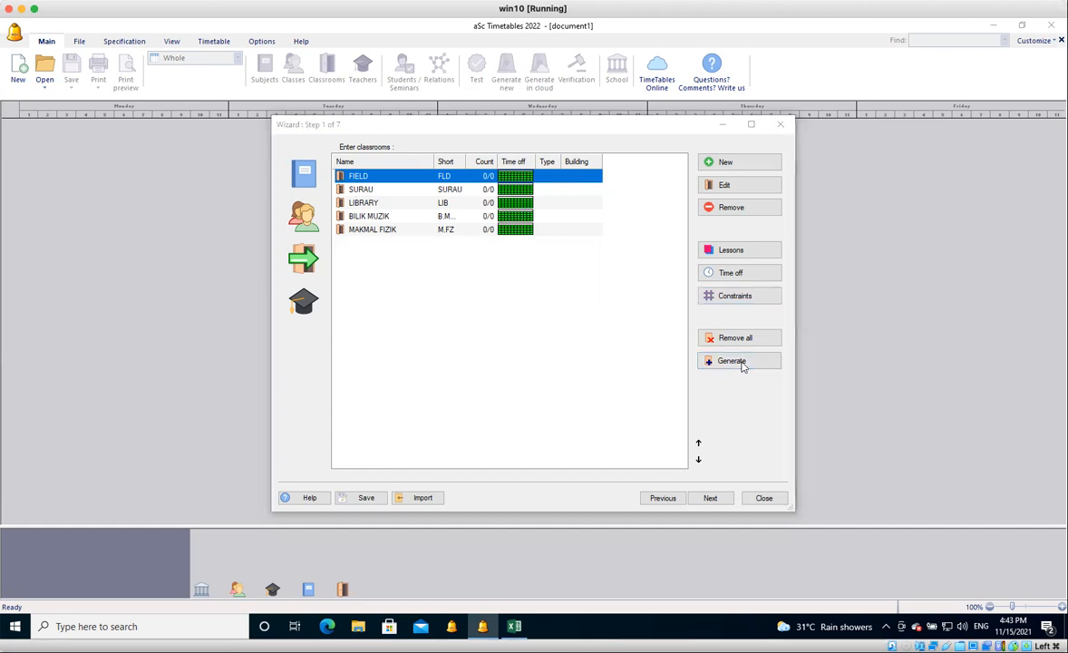
# Generate new home classrooms for the classes and confirm replacing the other home classrooms.
pyautogui.click(740, 363)
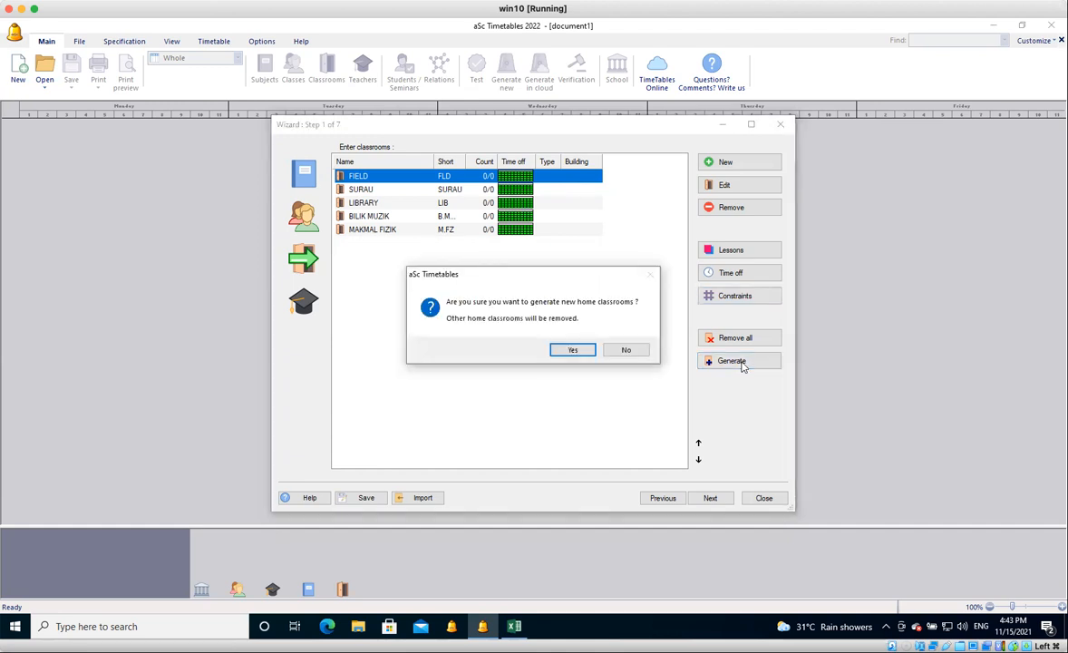
pyautogui.click(575, 350)
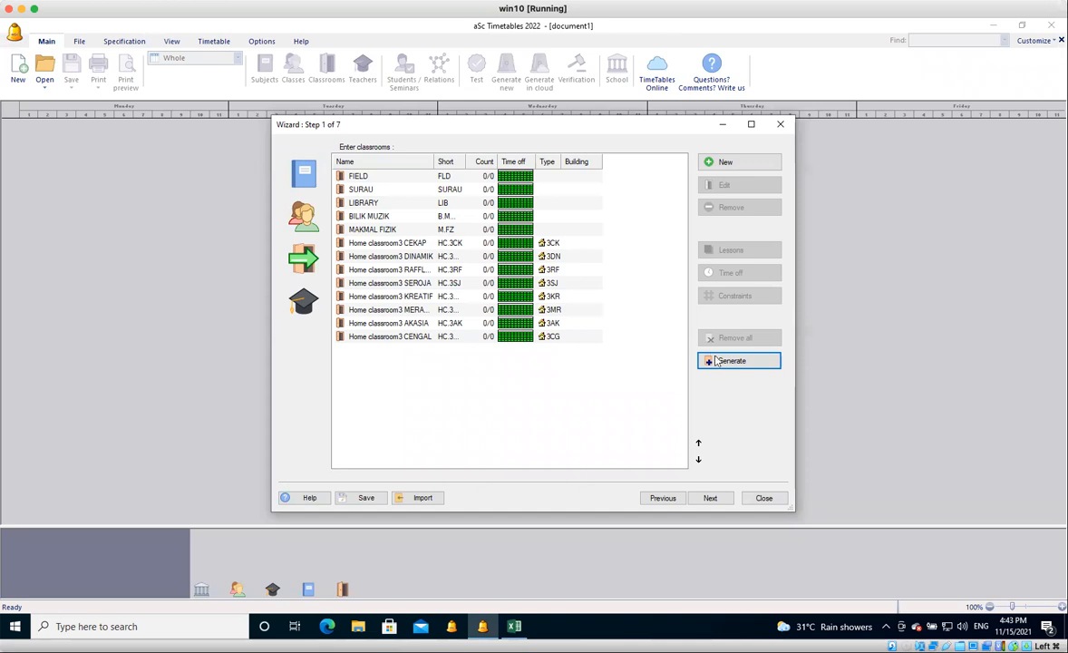
pyautogui.click(723, 364)
pyautogui.click(587, 353)
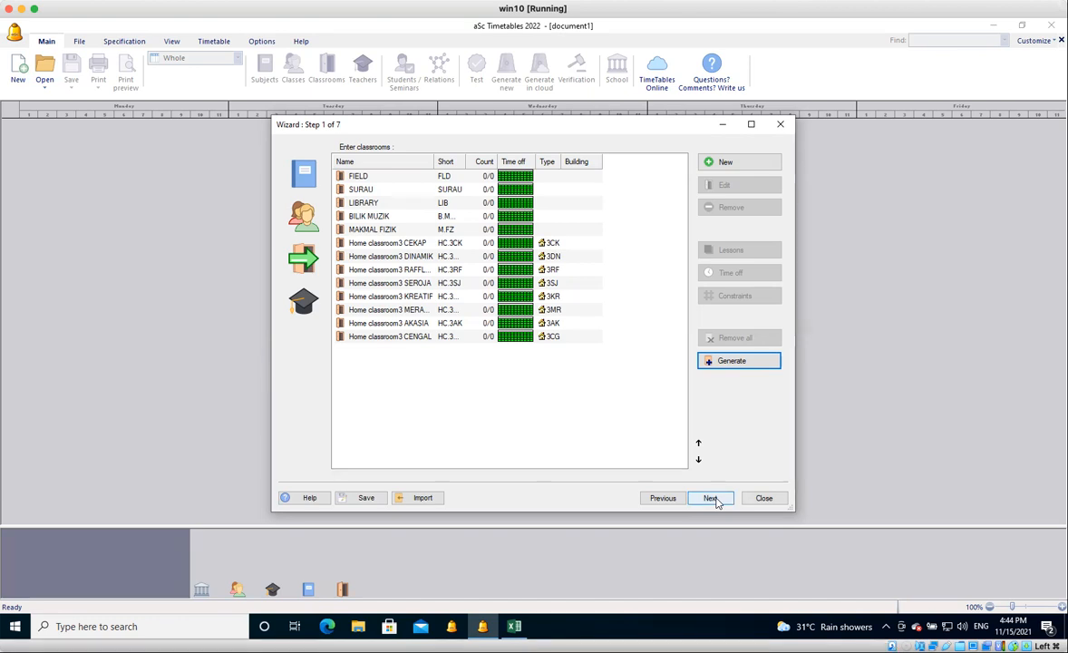
# Constrain the class teacher of 3CK to a minimum of 1 and a maximum of 8 lessons per day.
pyautogui.click(307, 301)
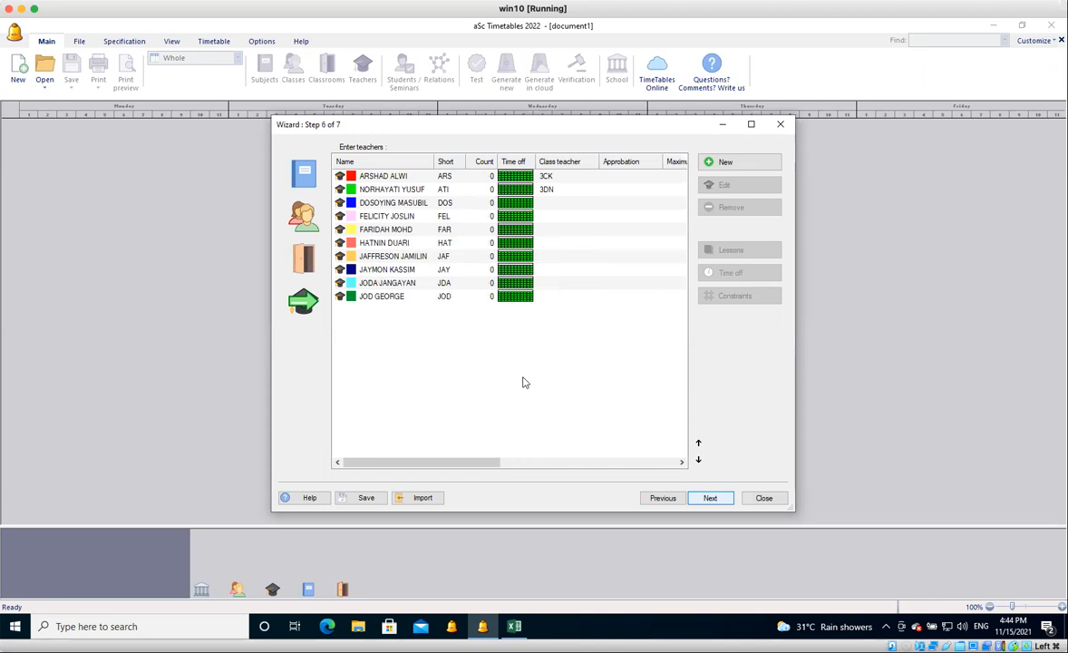
pyautogui.click(308, 301)
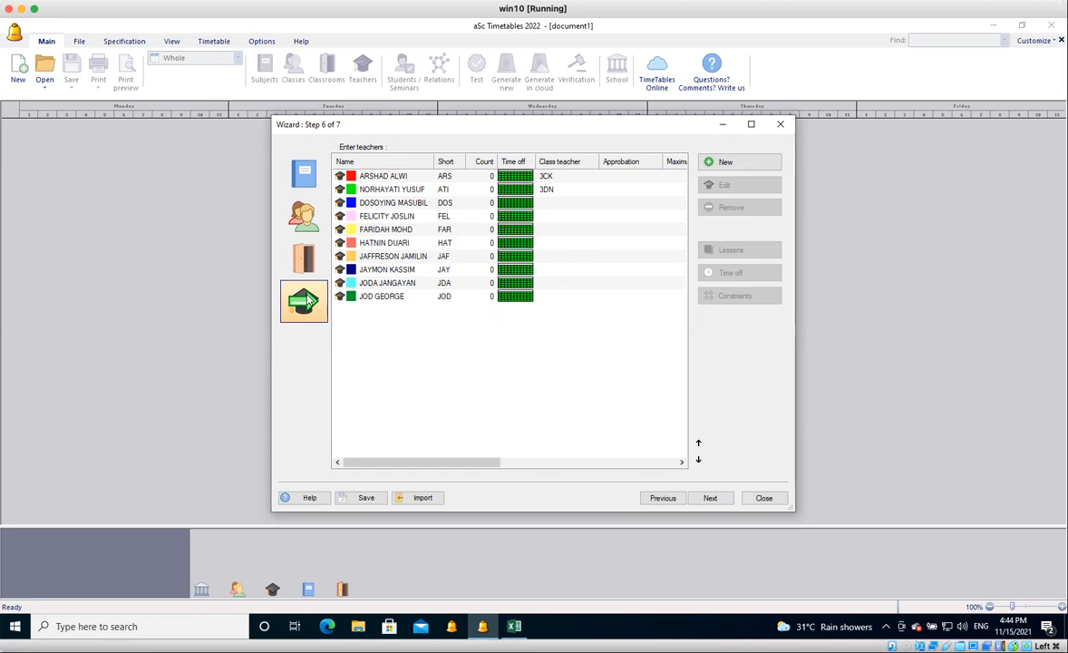
pyautogui.click(409, 177)
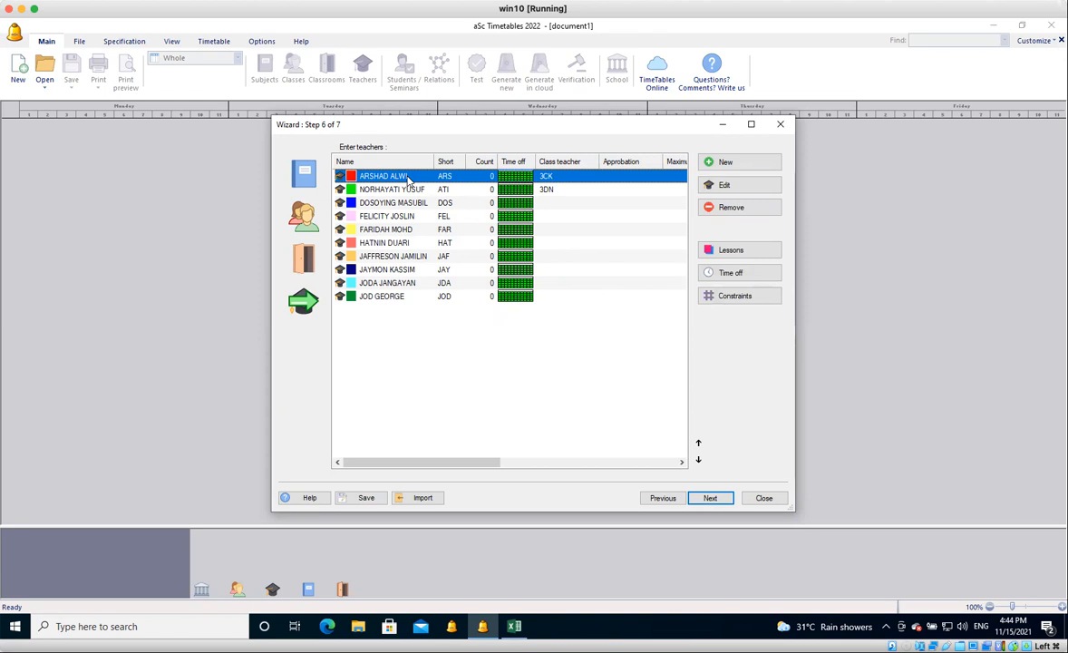
pyautogui.click(731, 296)
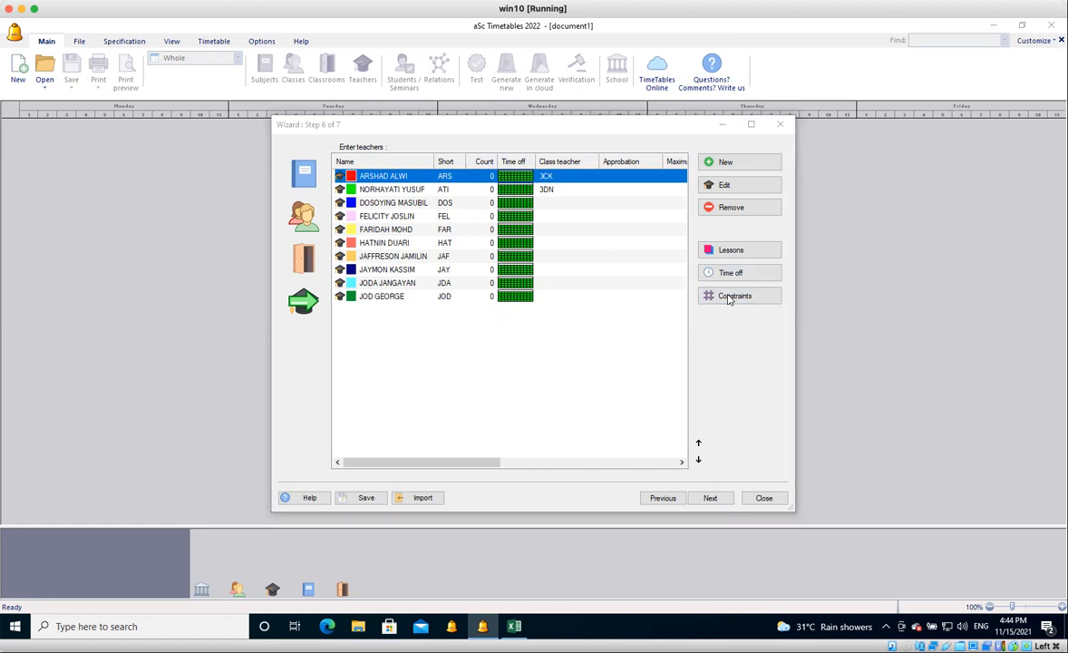
pyautogui.click(596, 204)
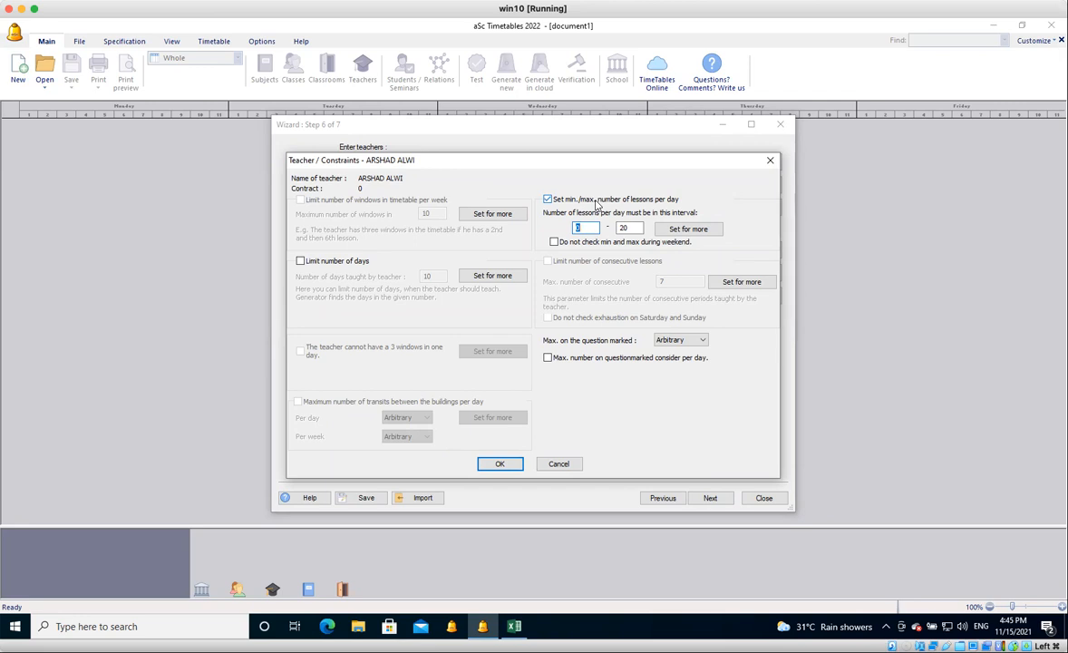
pyautogui.write('101')
pyautogui.press('Tab')
pyautogui.write('8')
pyautogui.moveTo(663, 167); pyautogui.dragTo(658, 112)
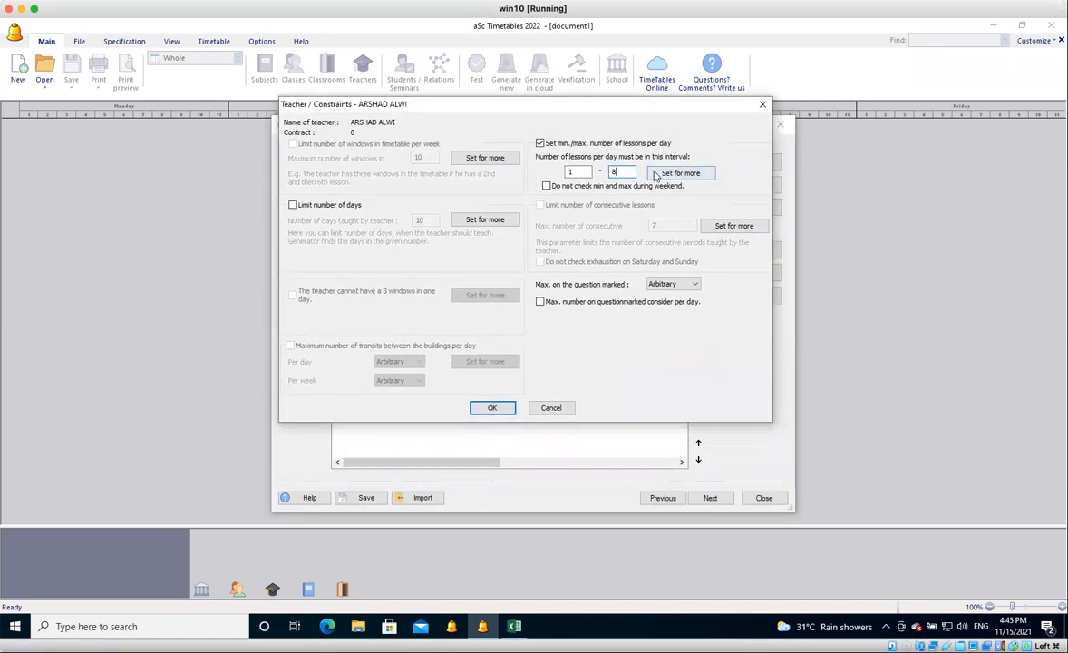
# Apply the lessons-per-day limit to all teachers and accept the constraints.
pyautogui.click(674, 174)
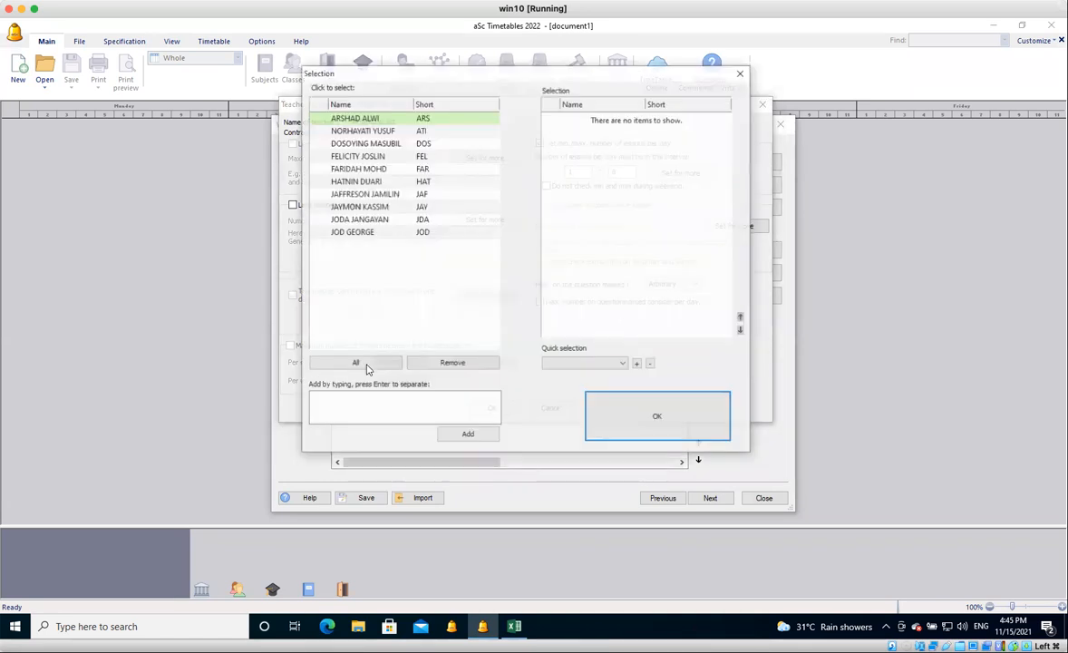
pyautogui.click(366, 366)
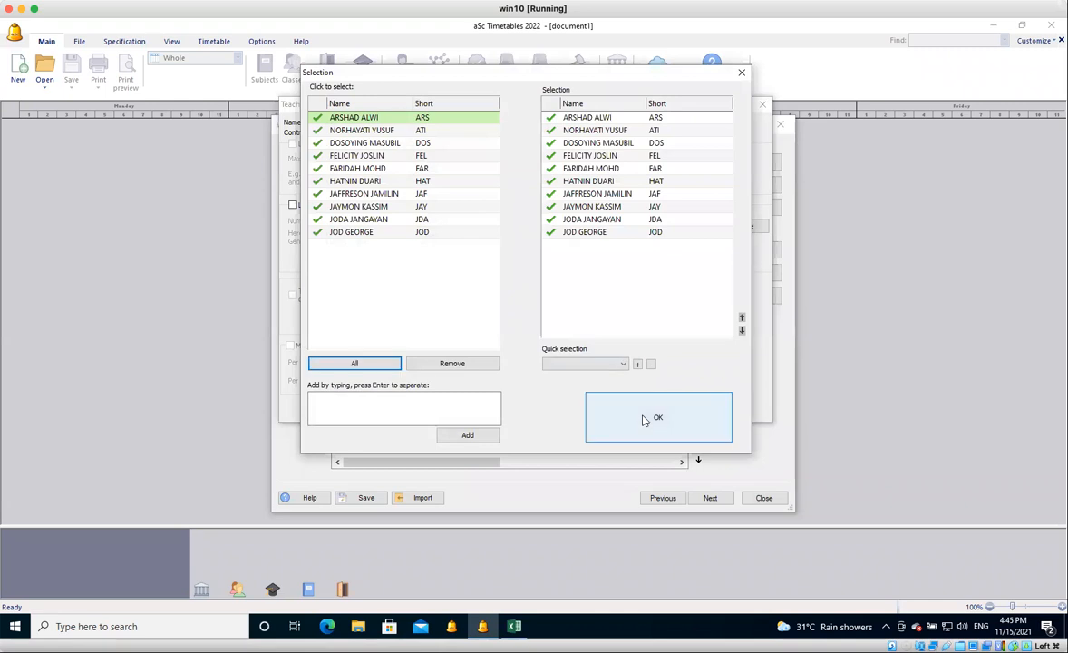
pyautogui.click(644, 420)
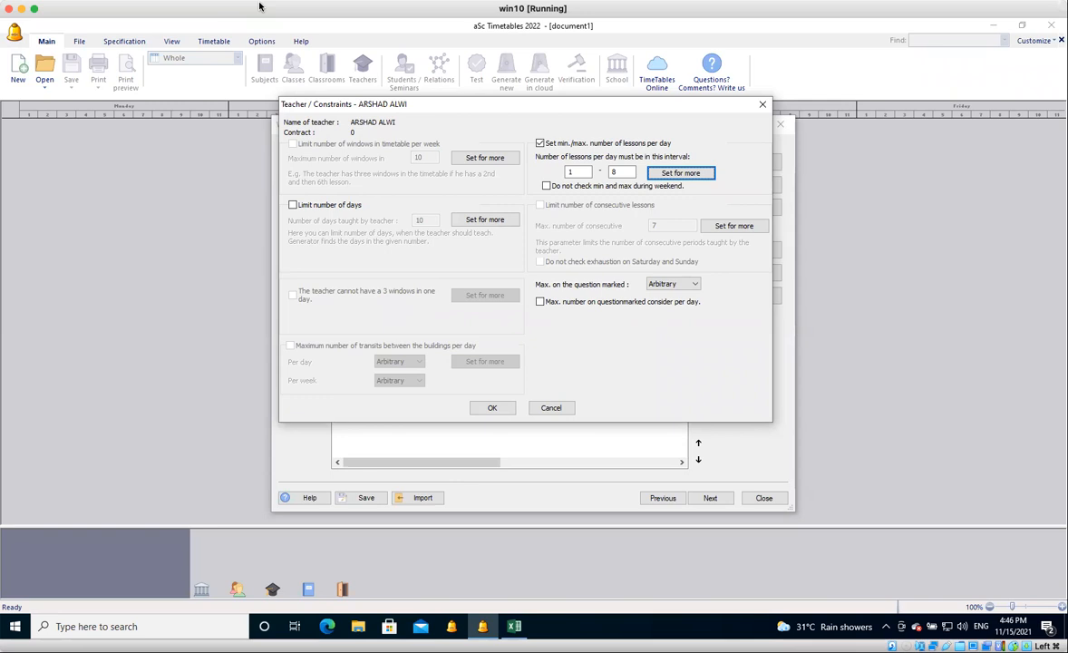
pyautogui.click(492, 408)
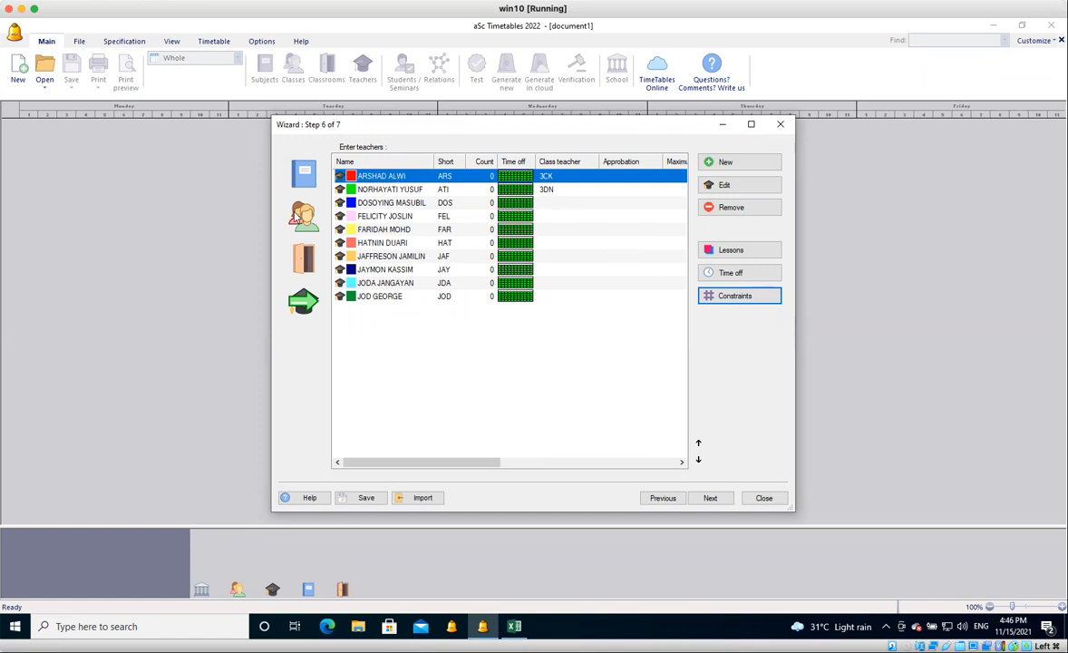
pyautogui.click(295, 221)
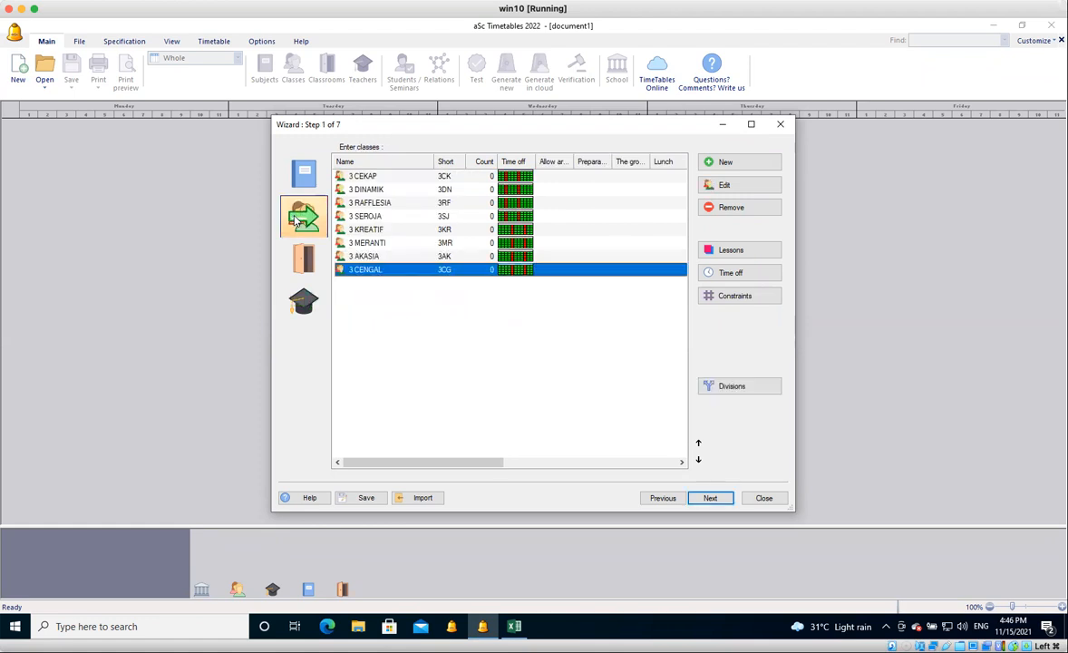
pyautogui.click(304, 304)
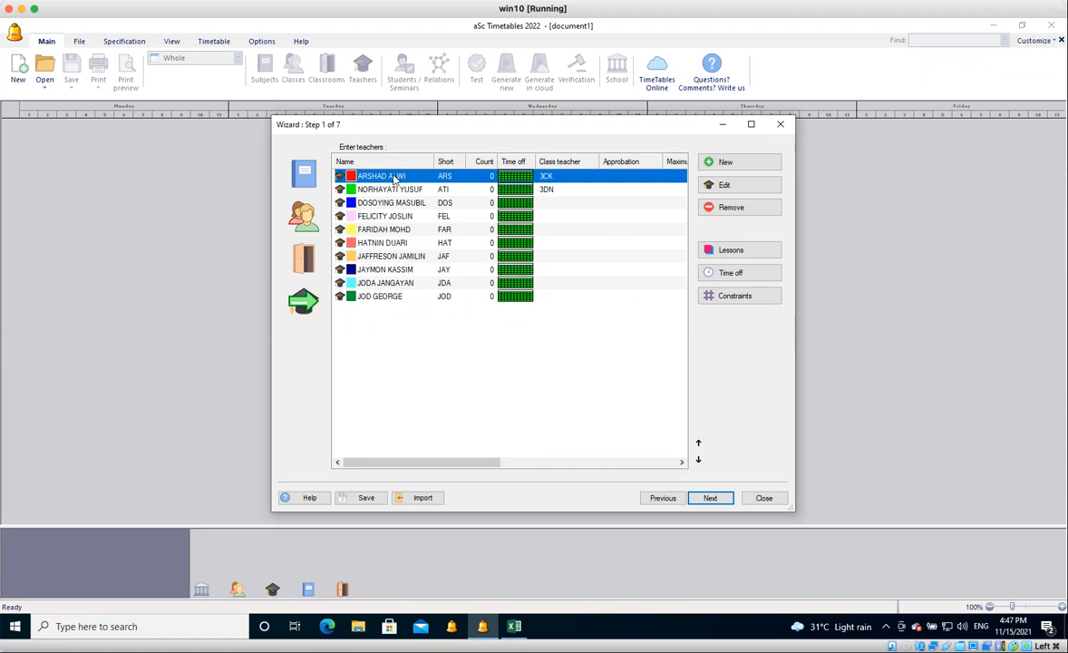
pyautogui.click(306, 233)
pyautogui.click(304, 295)
pyautogui.click(305, 227)
pyautogui.click(303, 299)
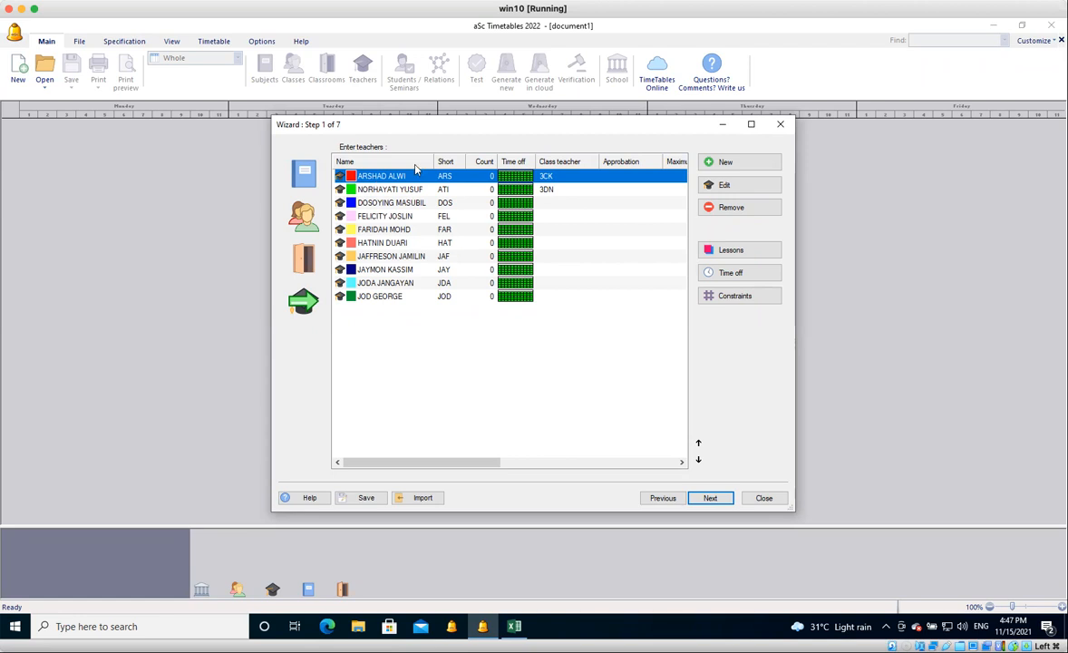
# Add a BAHASA MELAYU lesson for the first teacher with class 3 CEKAP, 5 double lessons per week, and close the teacher's contract.
pyautogui.click(739, 252)
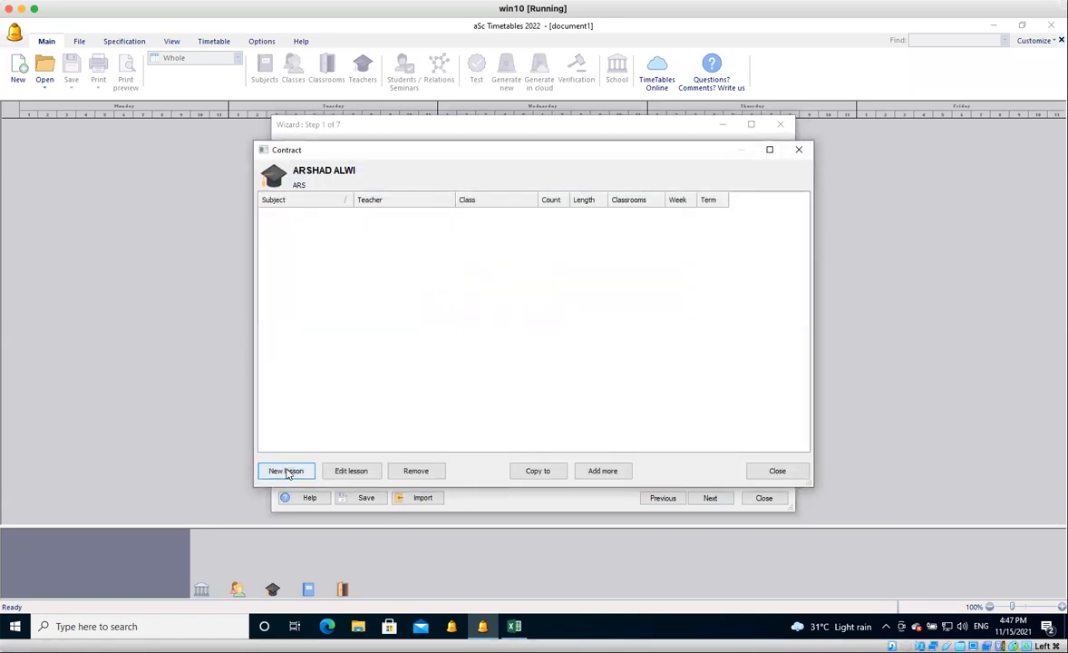
pyautogui.click(286, 472)
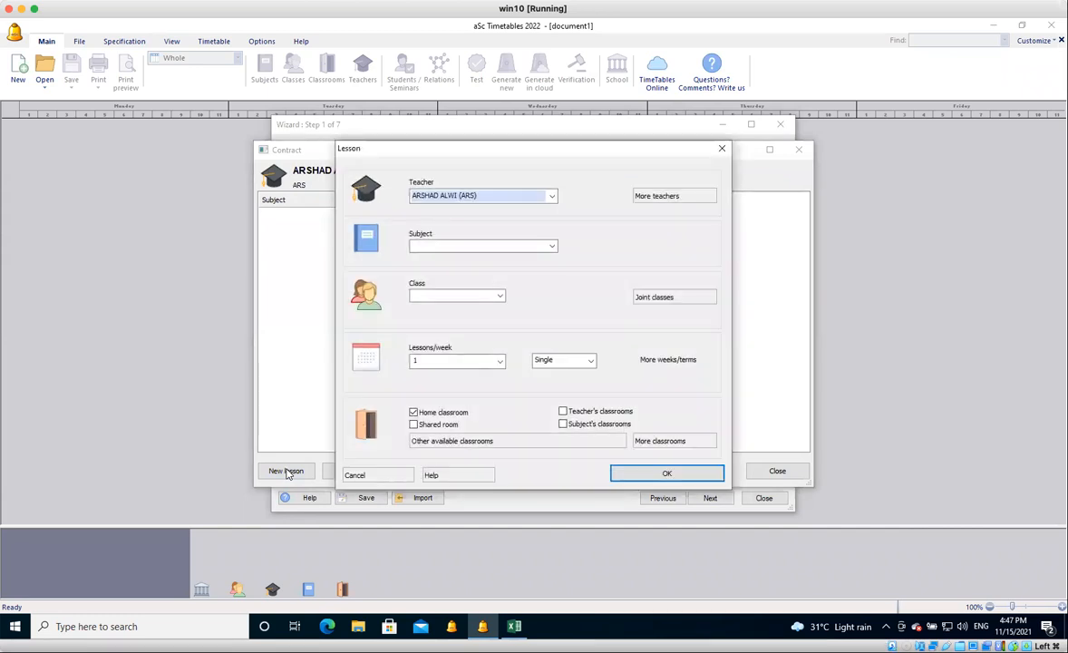
pyautogui.click(449, 247)
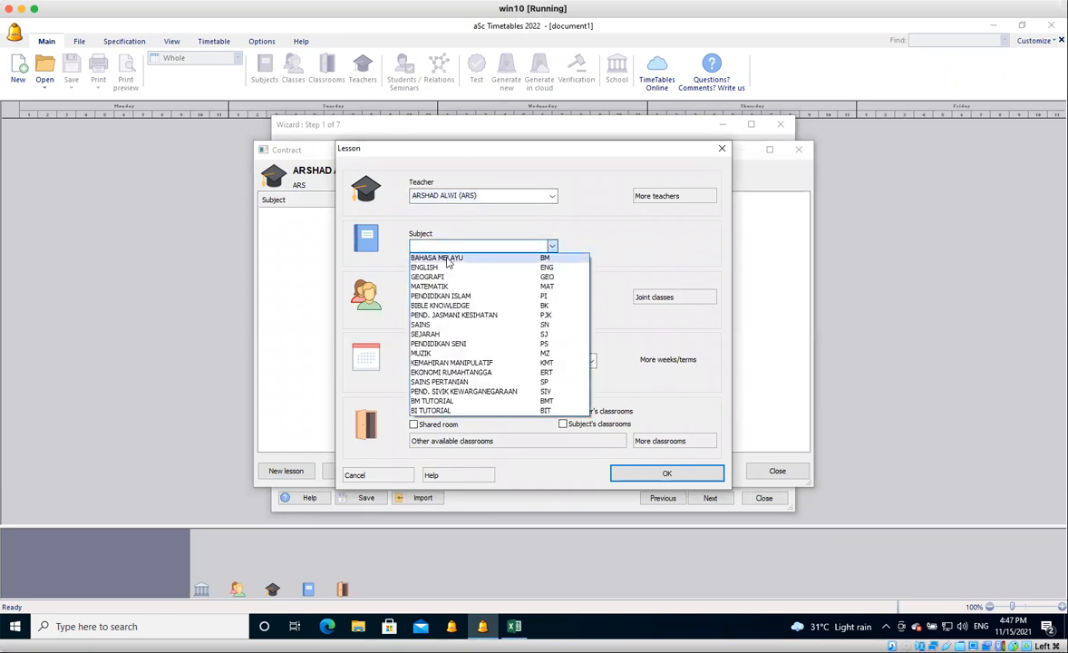
pyautogui.click(448, 258)
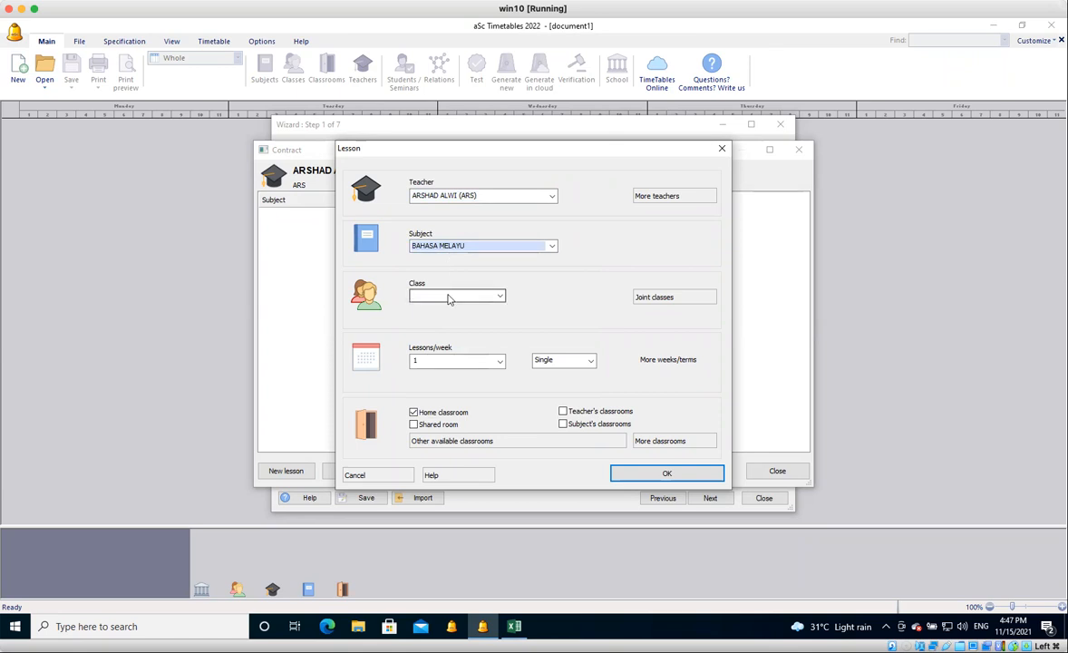
pyautogui.click(448, 297)
pyautogui.click(437, 310)
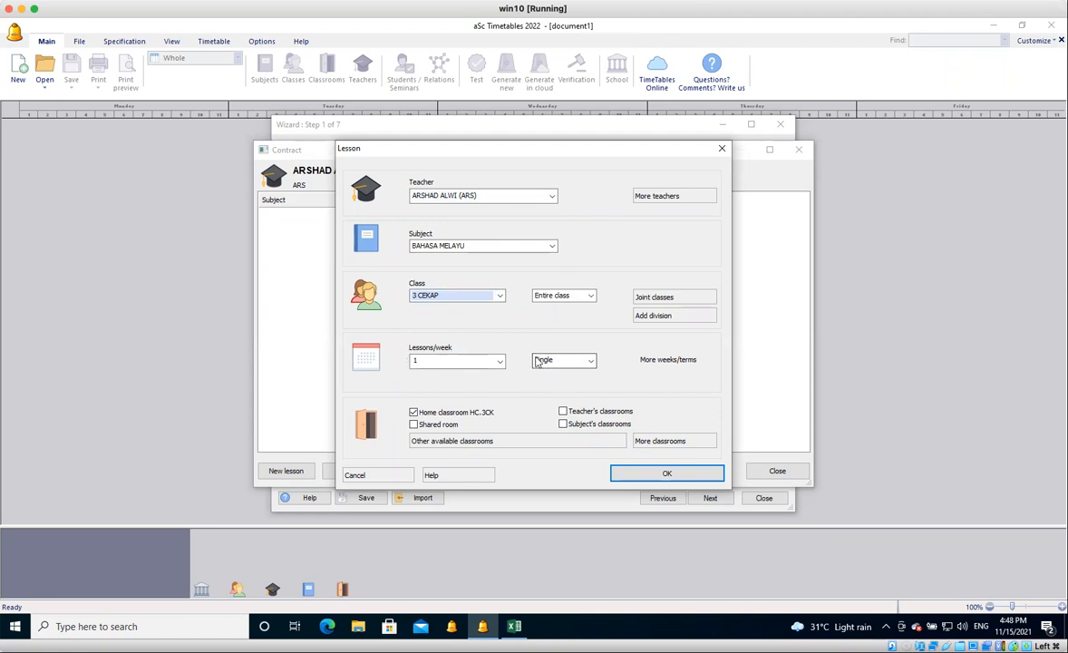
pyautogui.click(500, 362)
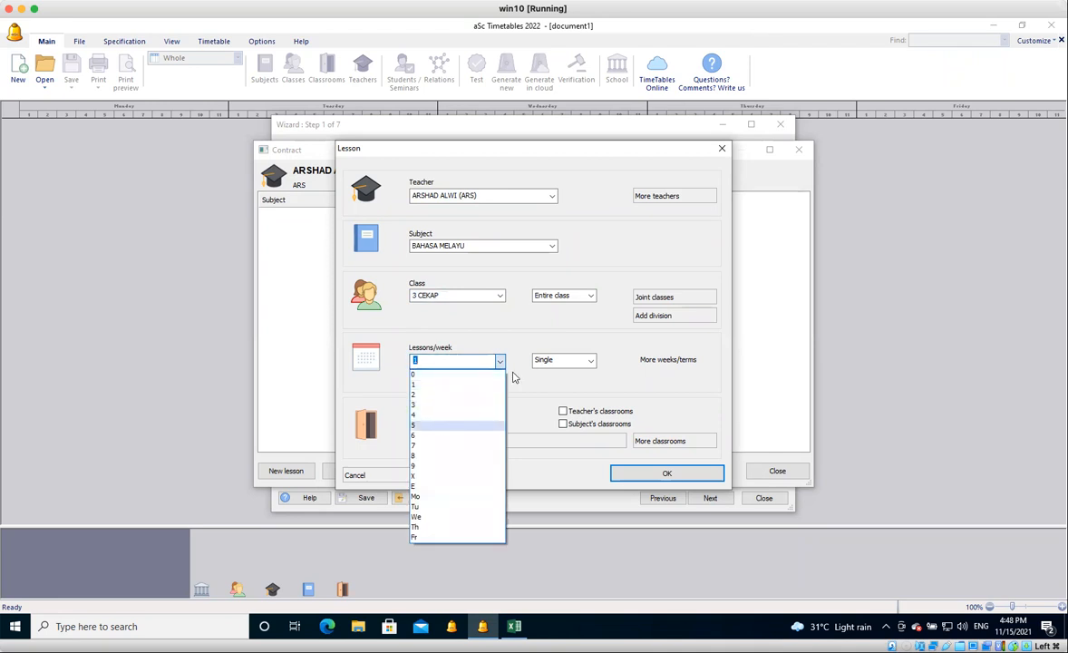
pyautogui.click(447, 426)
pyautogui.click(568, 362)
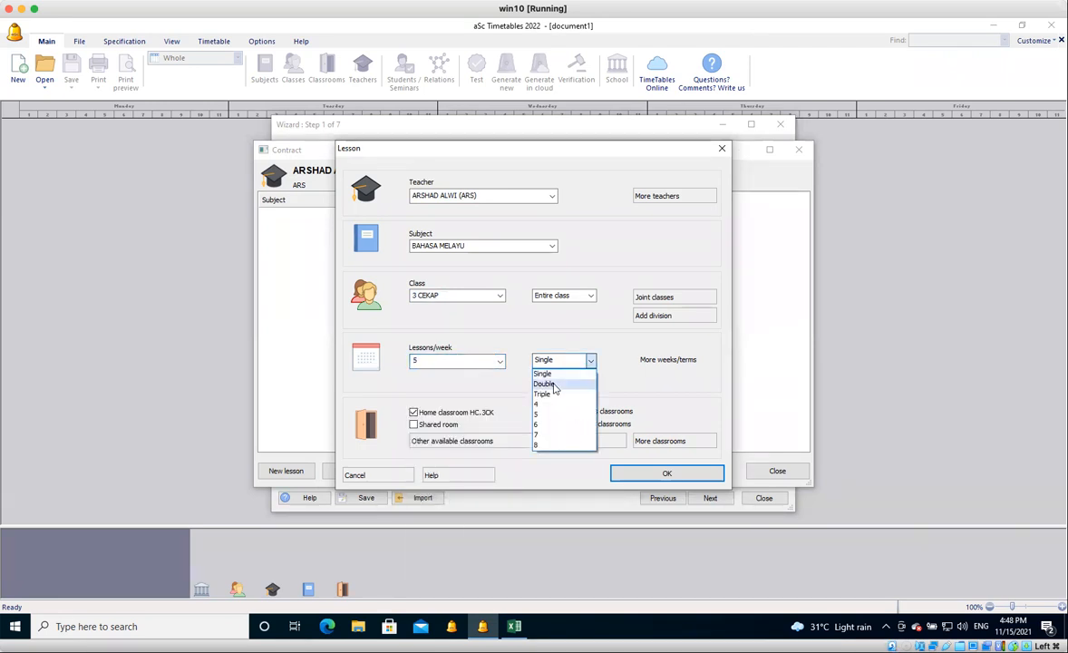
pyautogui.click(554, 386)
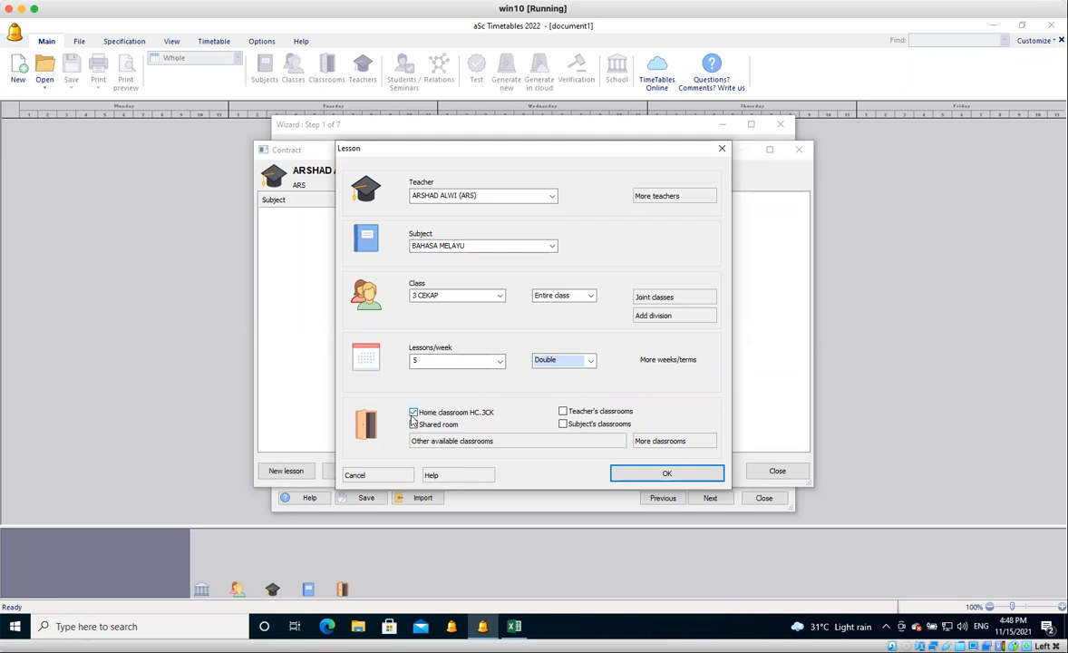
pyautogui.click(637, 481)
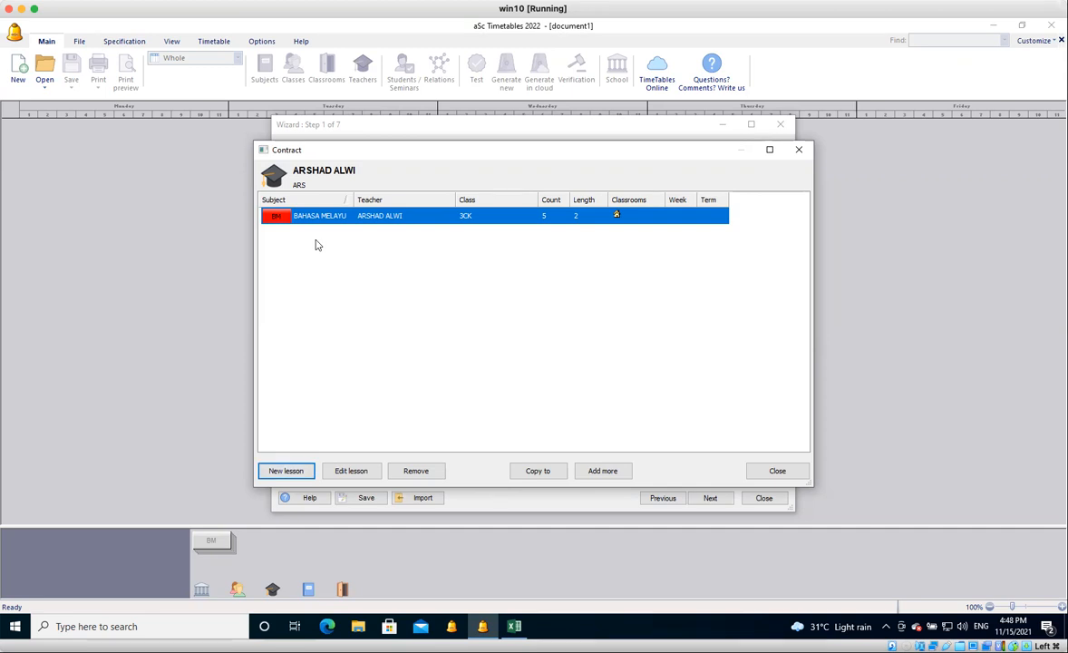
pyautogui.click(777, 473)
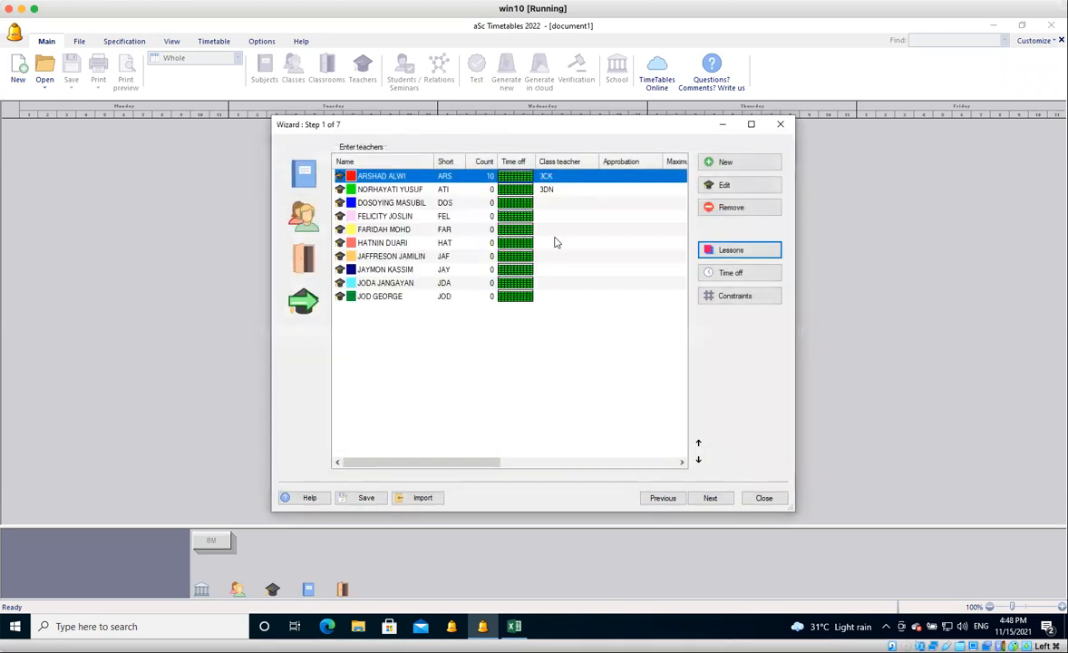
# Add an ENGLISH lesson for the class teacher of 3DN with the entire class 3 DINAMIK, 2 single lessons per week.
pyautogui.click(482, 193)
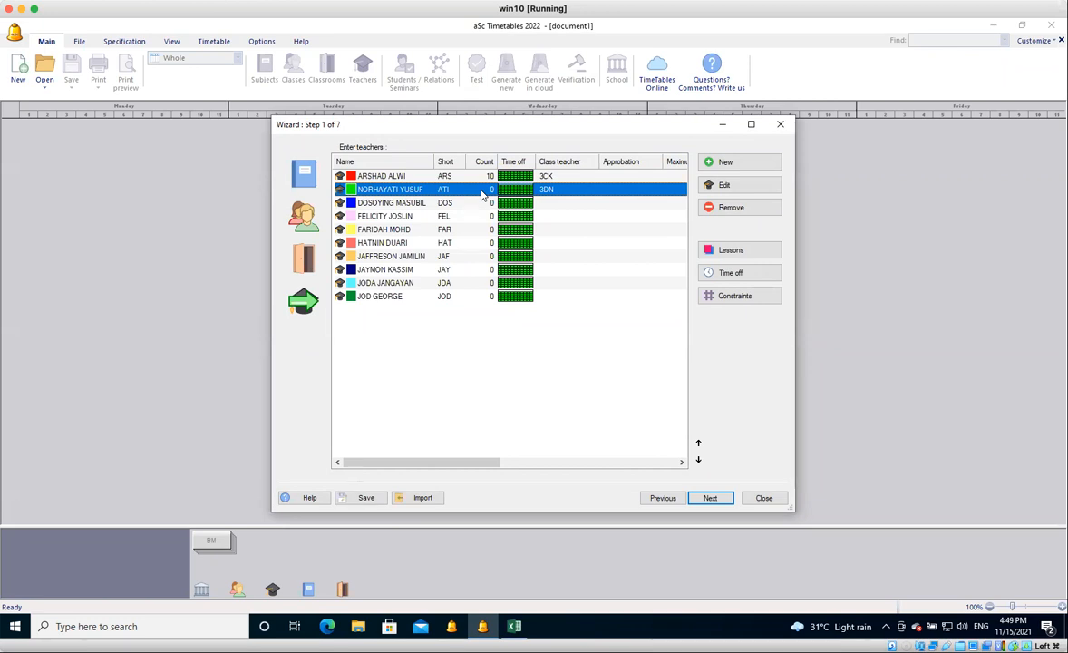
pyautogui.click(767, 251)
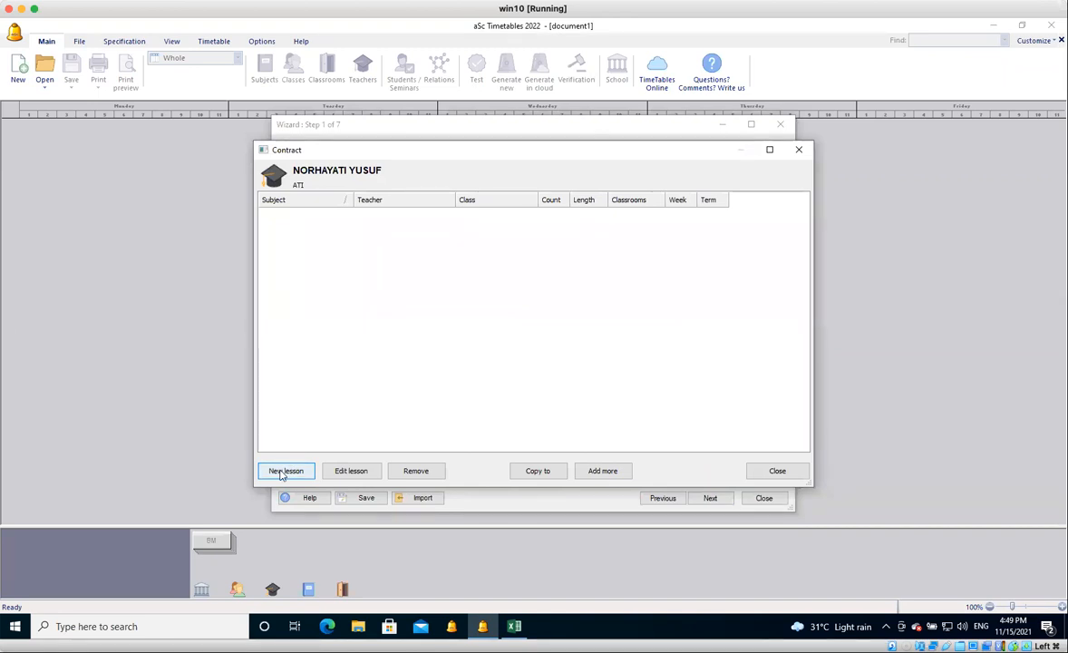
pyautogui.click(285, 471)
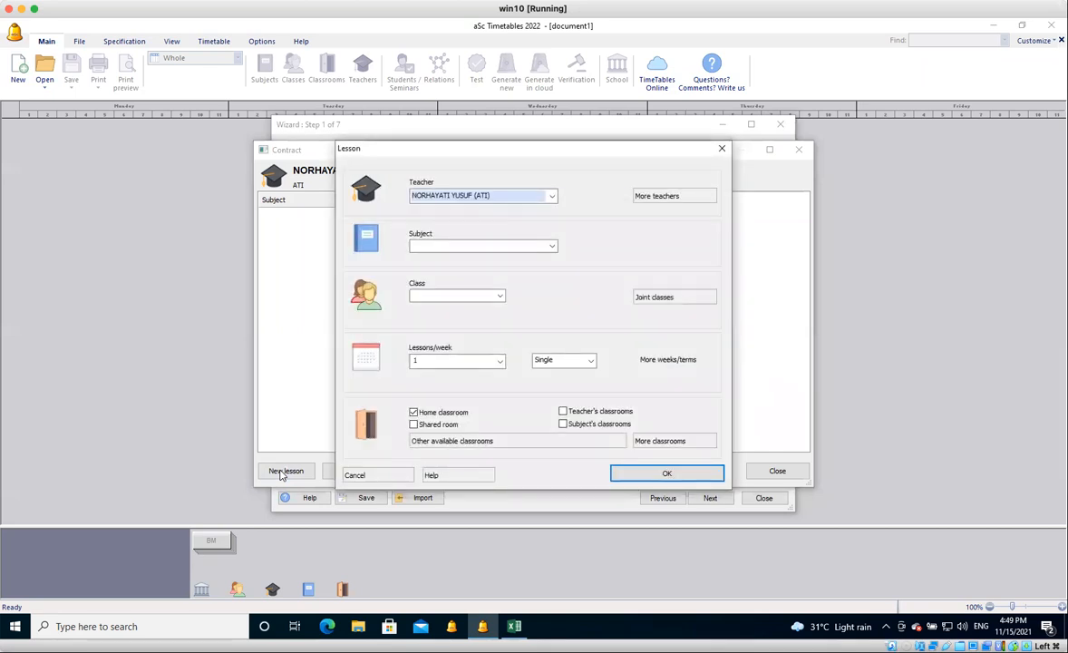
pyautogui.click(469, 246)
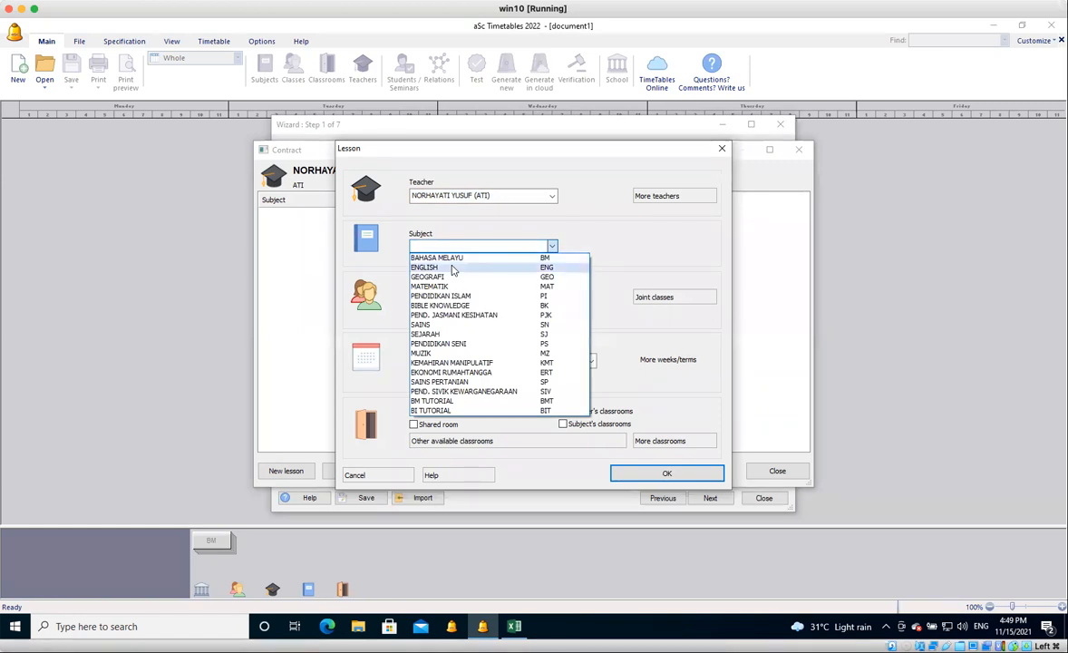
pyautogui.click(454, 268)
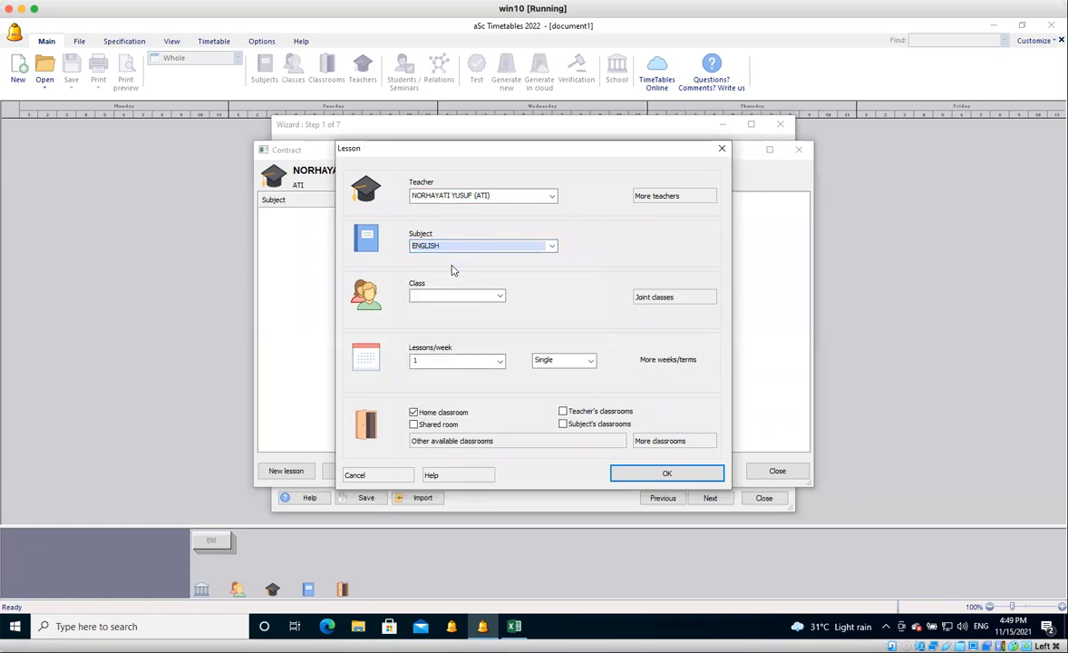
pyautogui.click(448, 296)
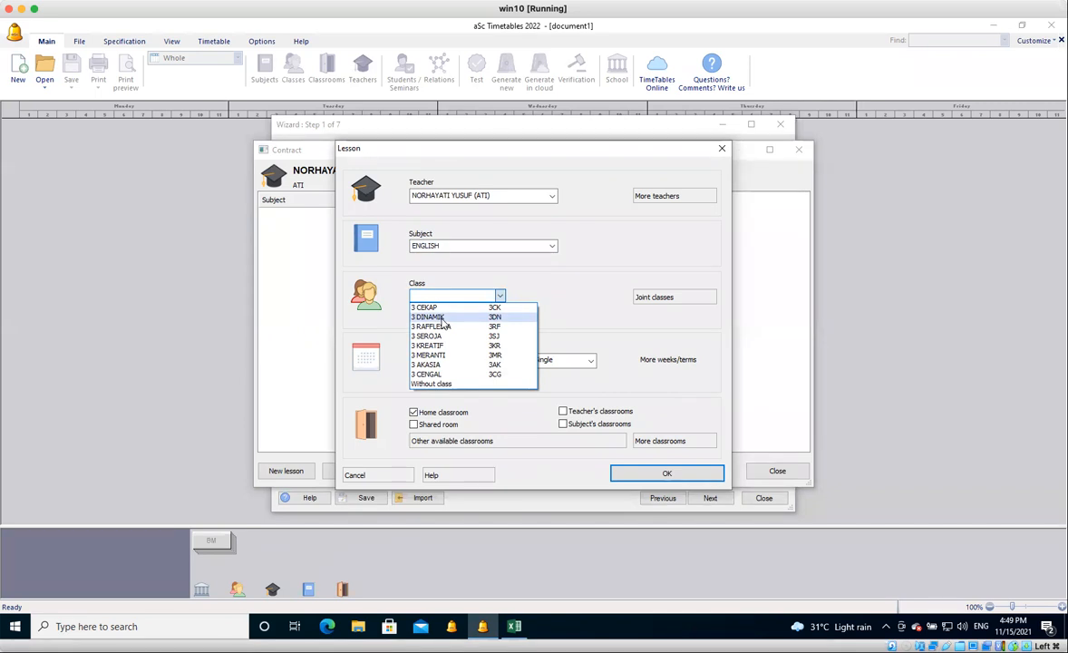
pyautogui.click(440, 318)
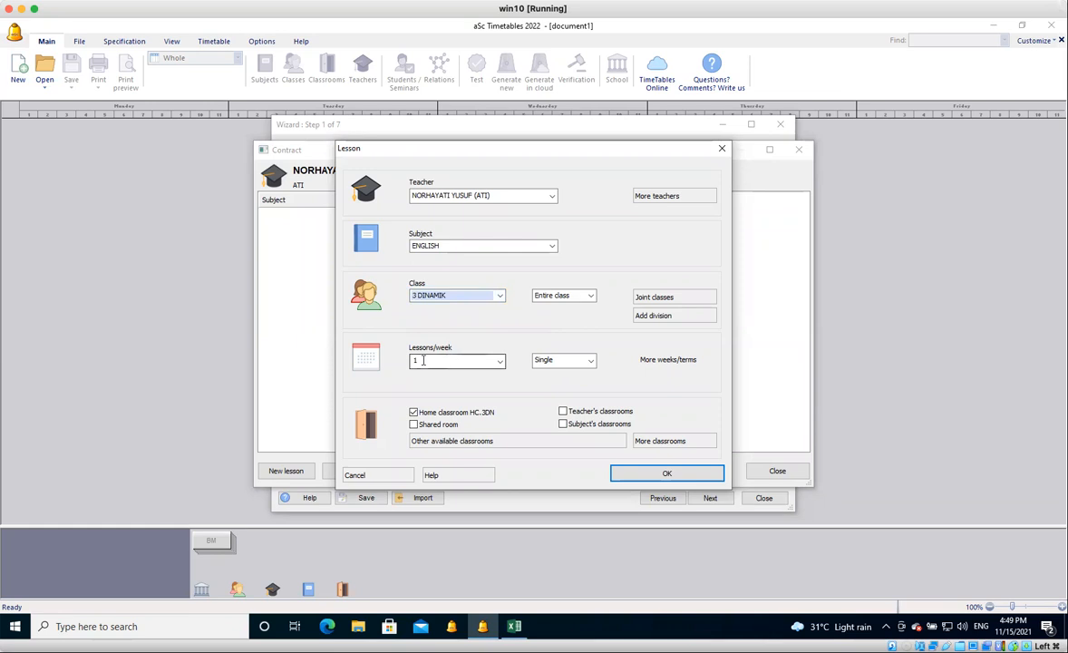
pyautogui.click(500, 362)
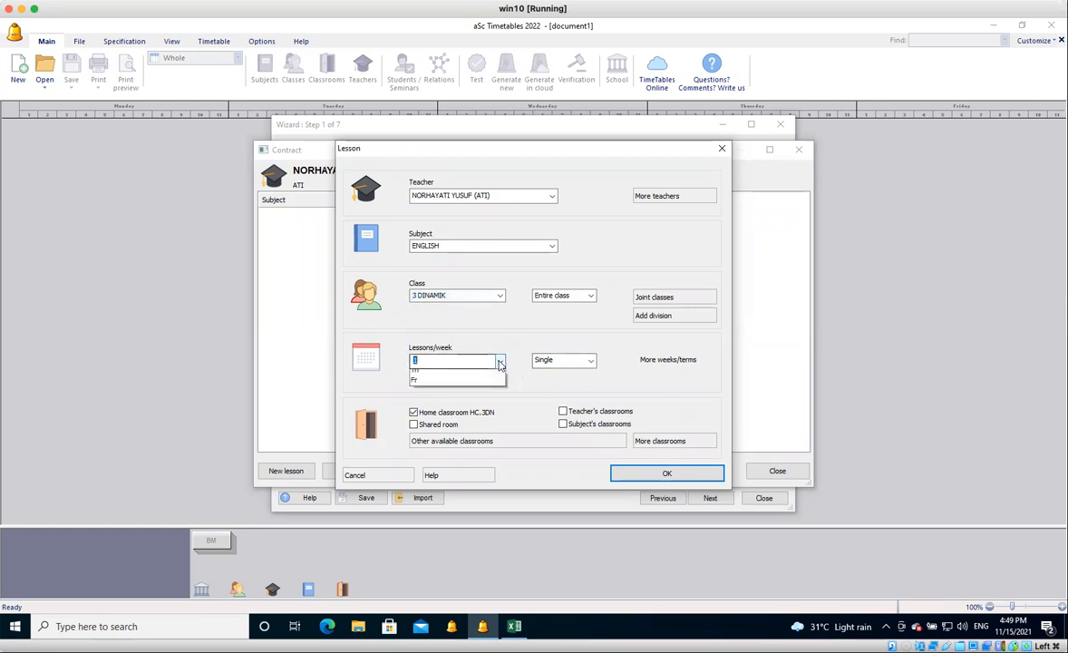
pyautogui.click(469, 395)
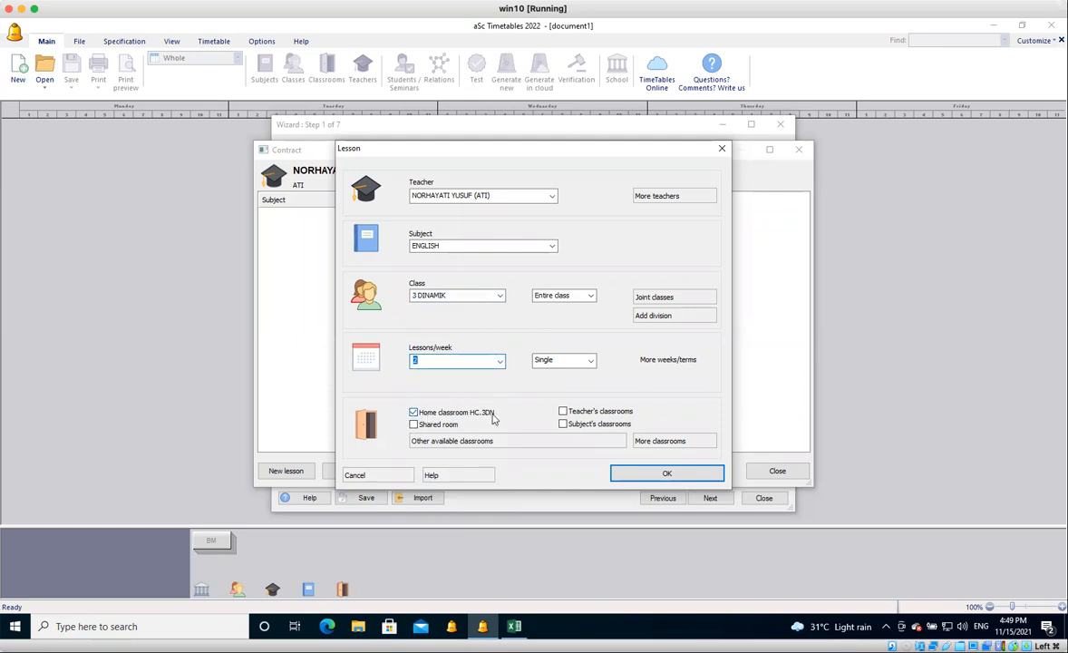
pyautogui.click(653, 474)
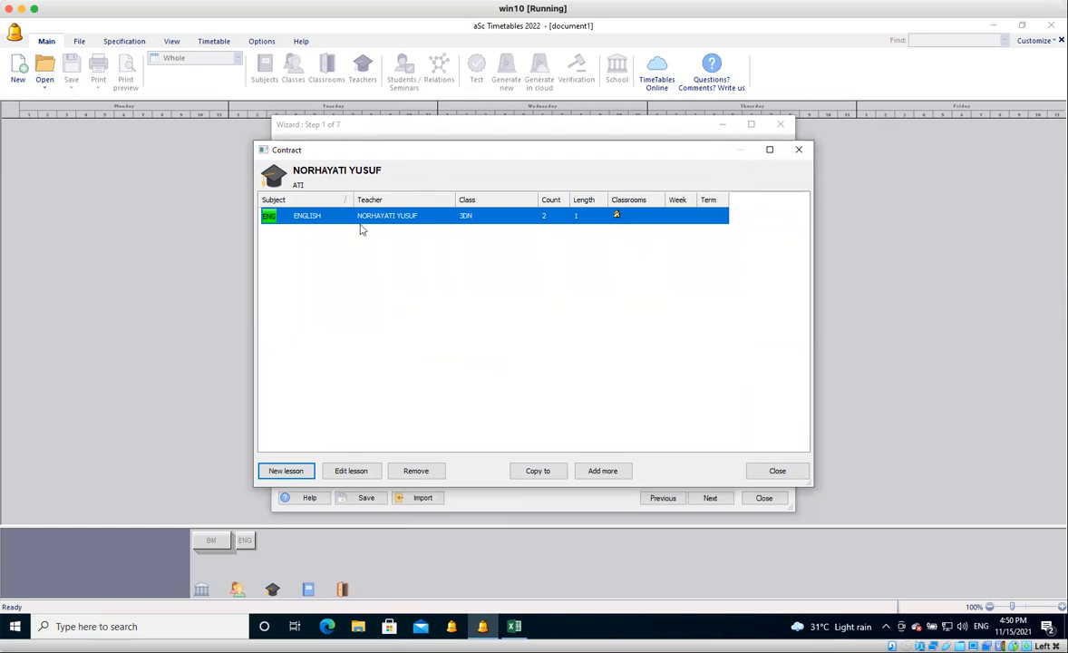
# Add a second ENGLISH lesson for the class teacher of 3DN with class 3 DINAMIK, 3 double lessons per week, and close the contract.
pyautogui.click(294, 472)
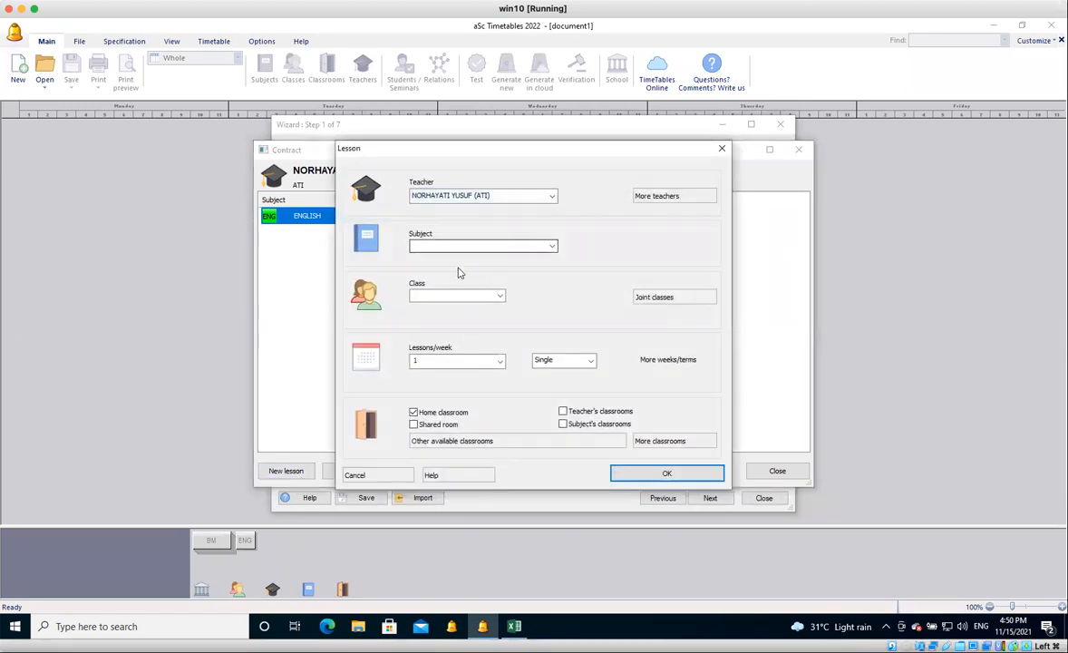
pyautogui.click(550, 246)
pyautogui.click(445, 265)
pyautogui.click(435, 296)
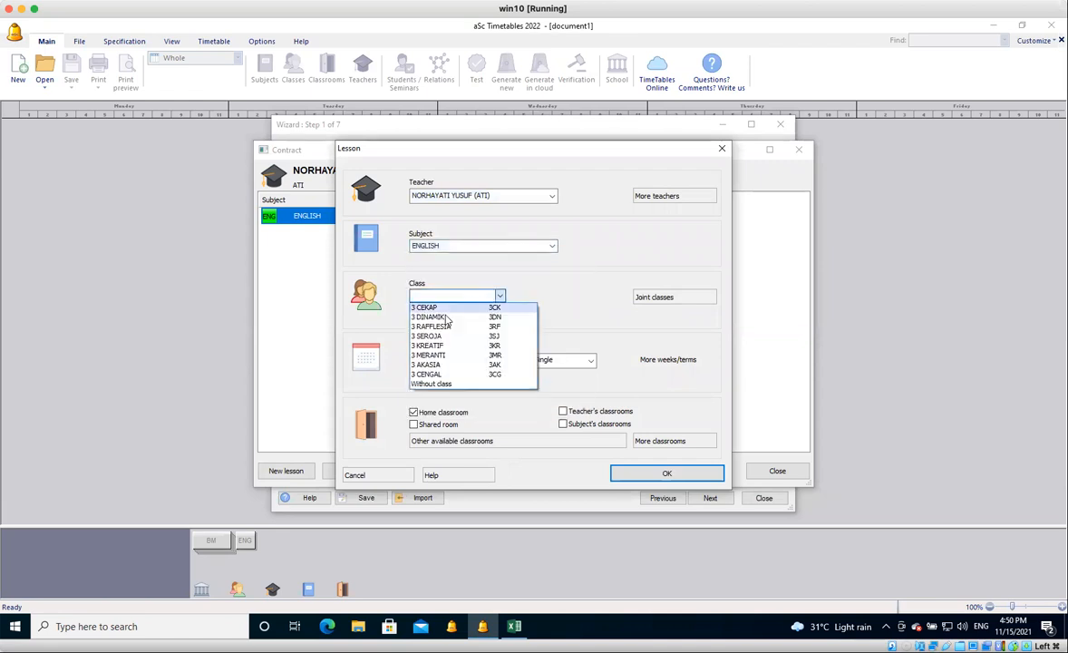
pyautogui.click(445, 317)
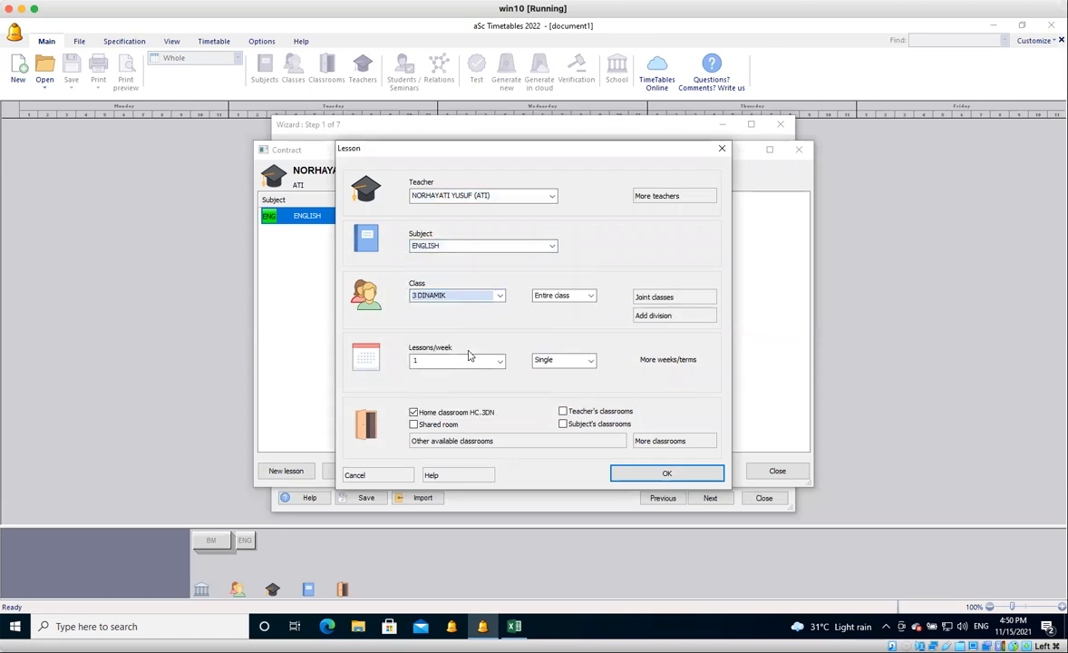
pyautogui.click(499, 361)
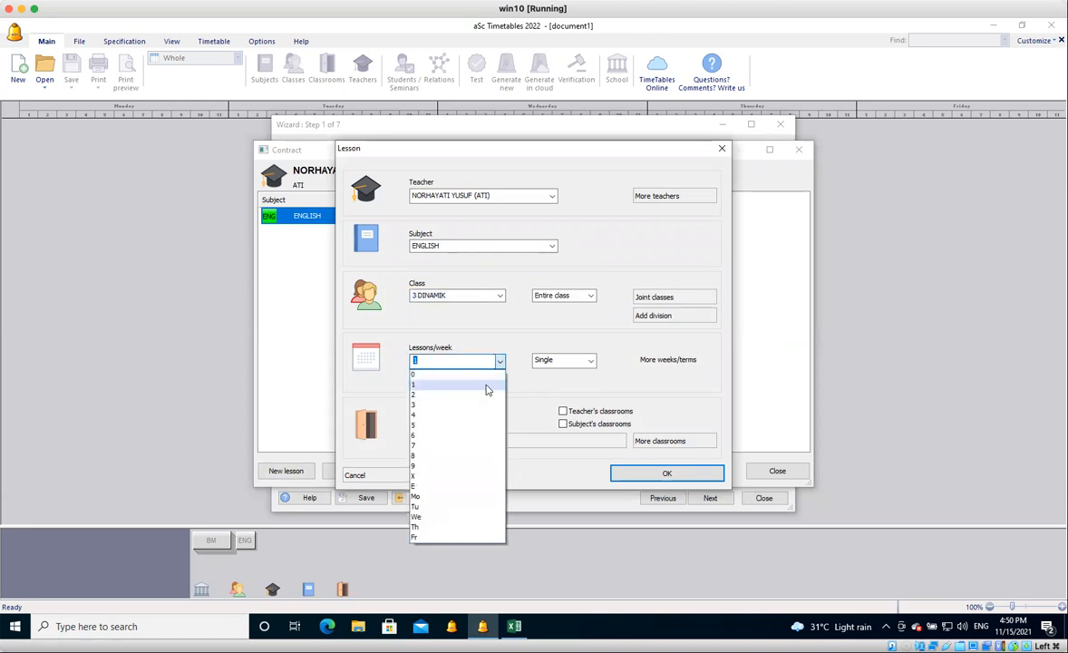
pyautogui.click(481, 404)
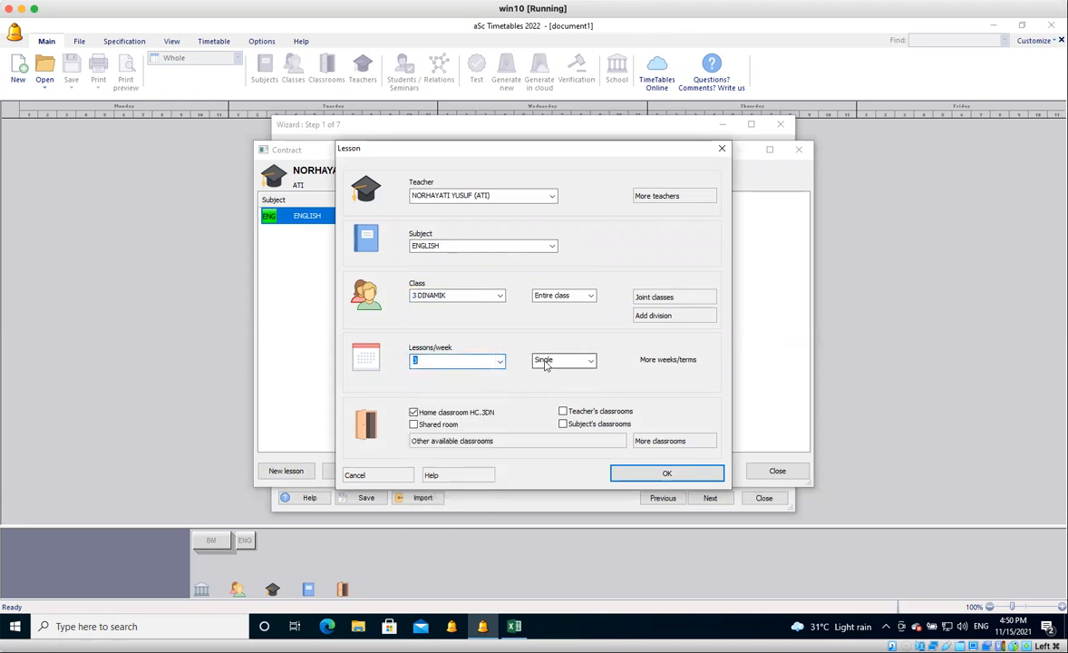
pyautogui.click(547, 361)
pyautogui.click(544, 384)
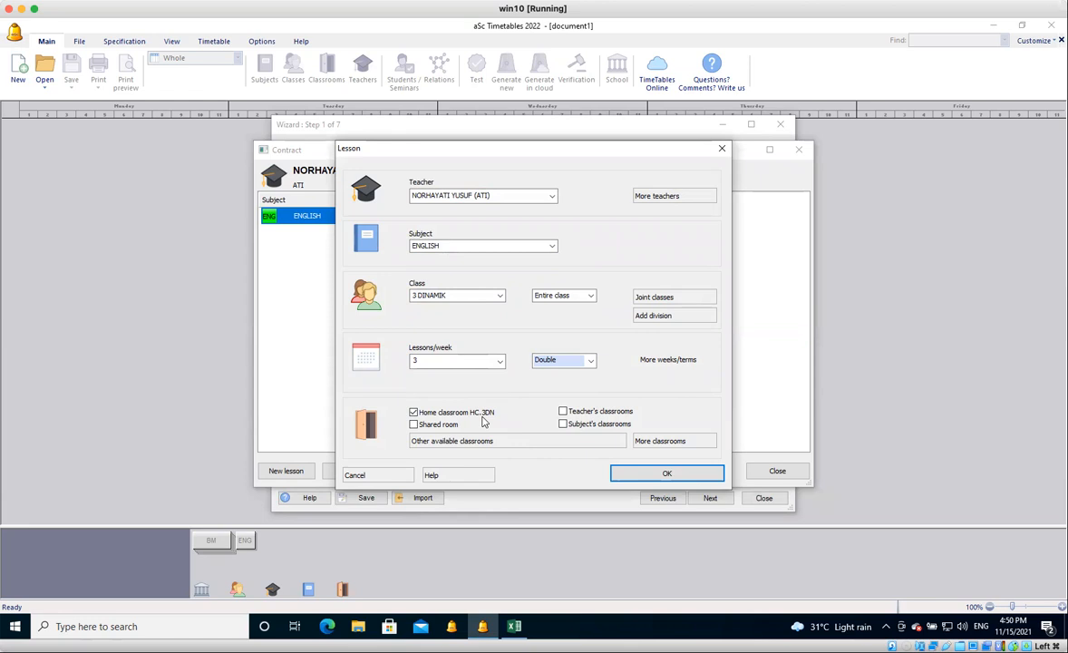
pyautogui.click(649, 478)
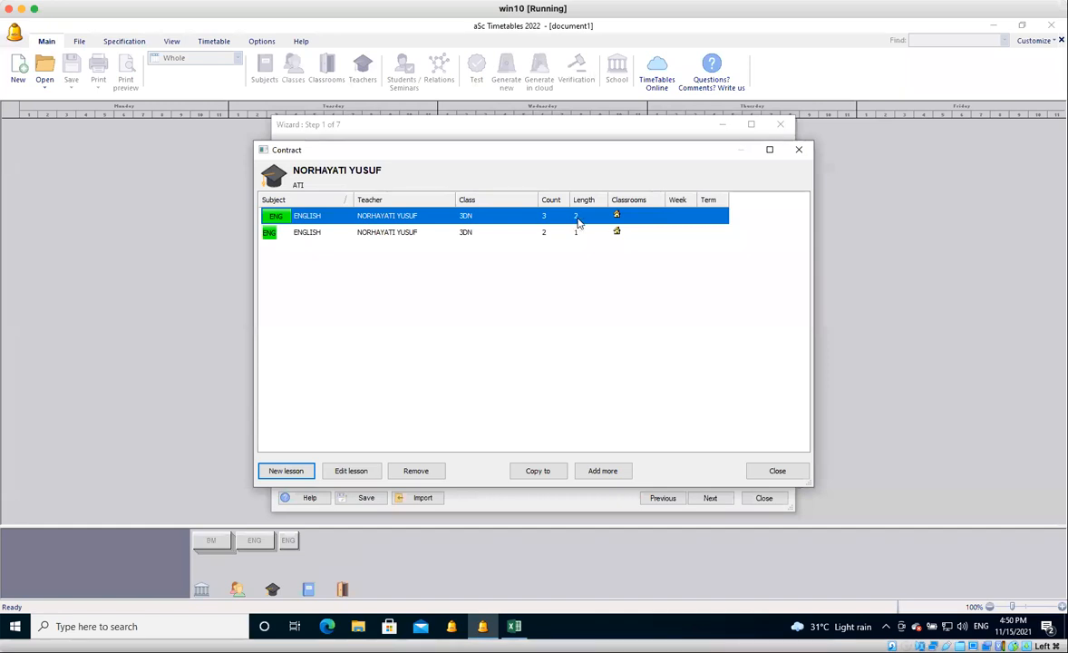
pyautogui.click(796, 474)
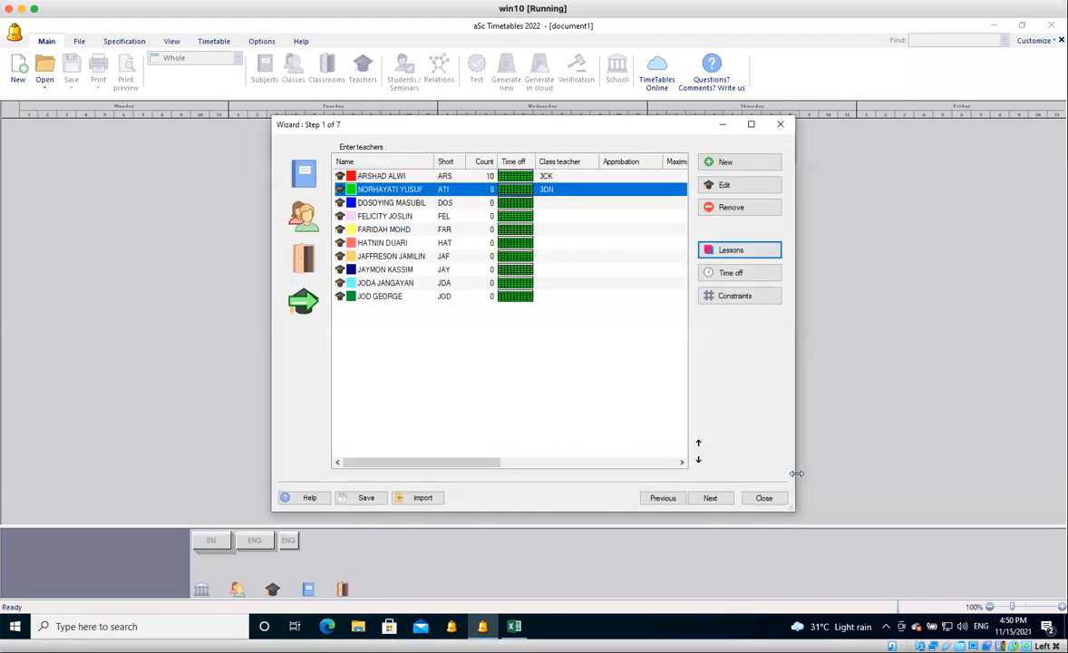
# Create a lesson for the third teacher in the list and add the fourth teacher as its co-teacher.
pyautogui.click(460, 205)
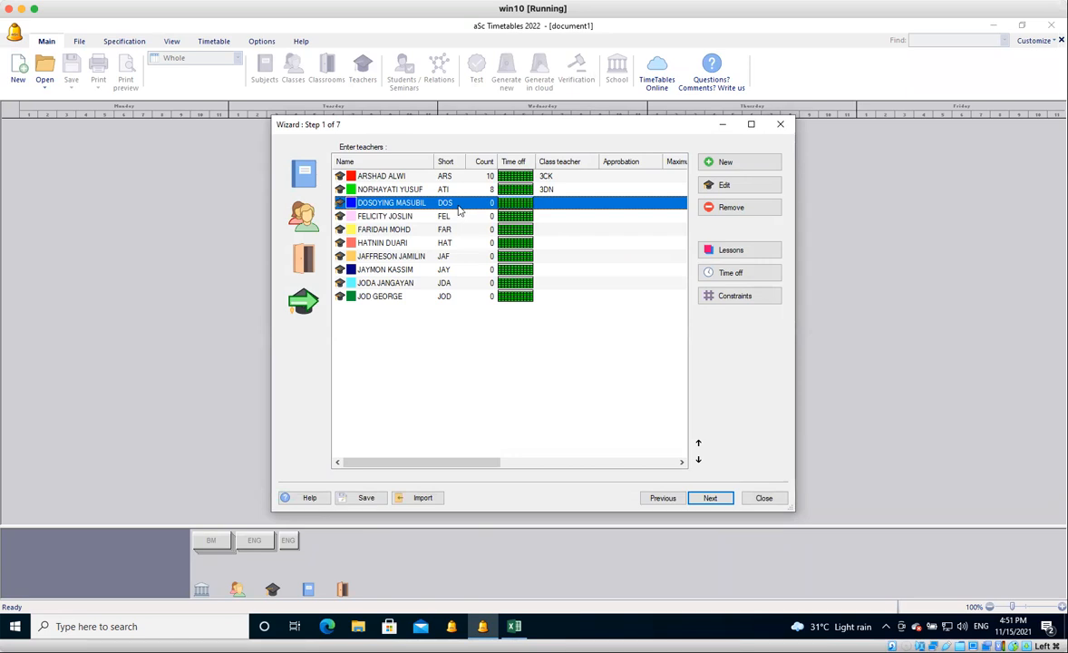
pyautogui.click(732, 251)
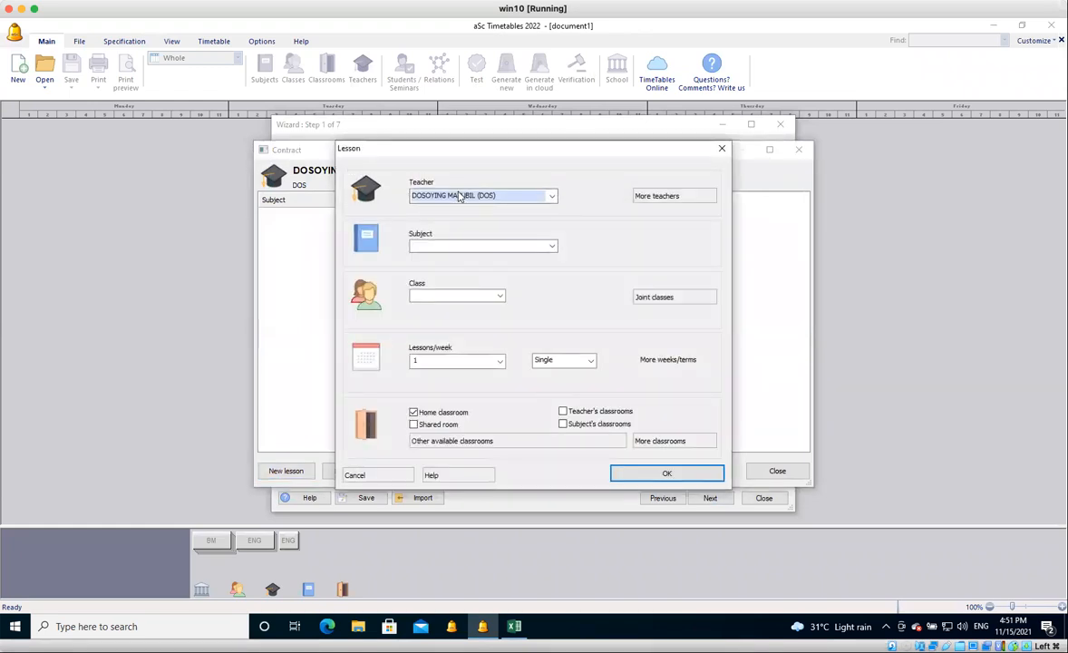
pyautogui.click(664, 199)
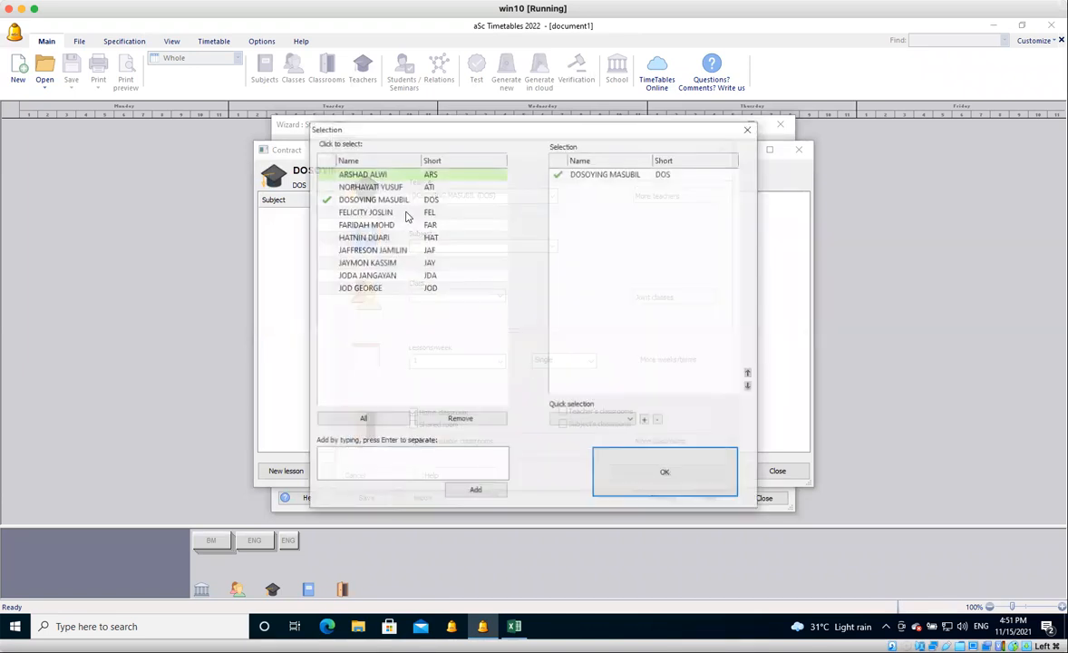
pyautogui.click(407, 214)
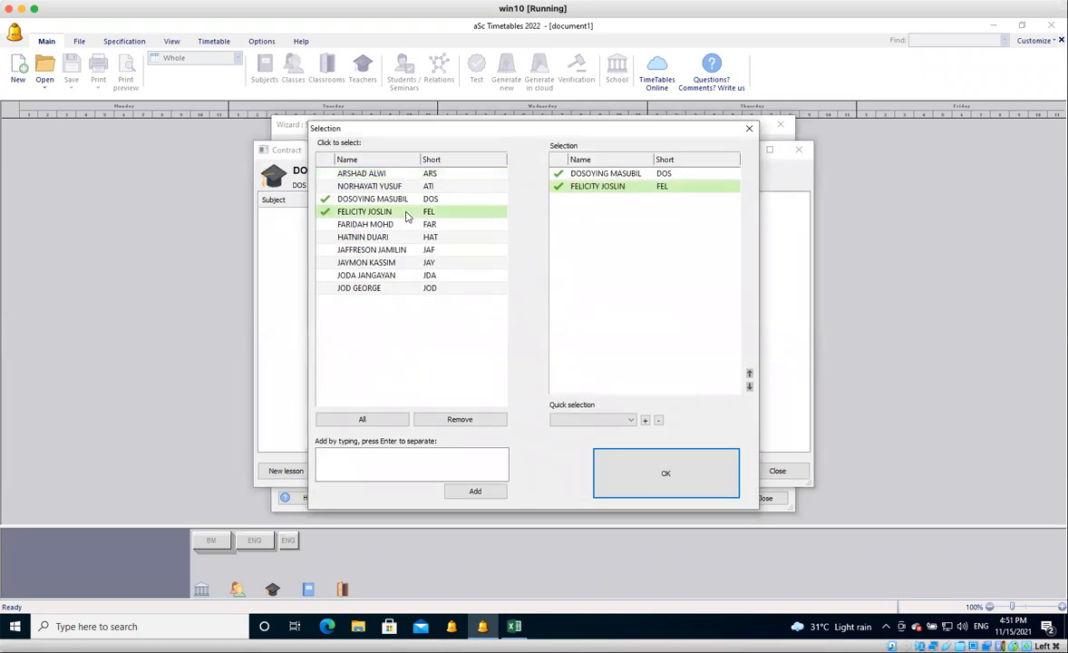
pyautogui.click(615, 480)
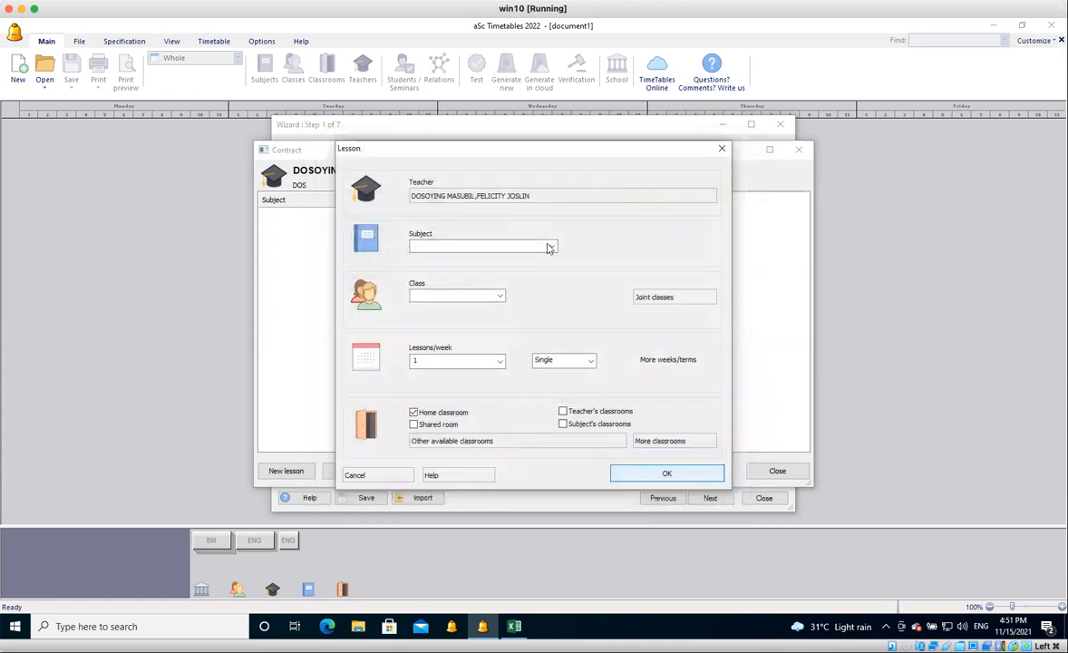
# Set the shared lesson's subject to PEND. JASMANI KESIHATAN and join the entire classes 3 RAFFLESIA and 3 SEROJA.
pyautogui.click(552, 247)
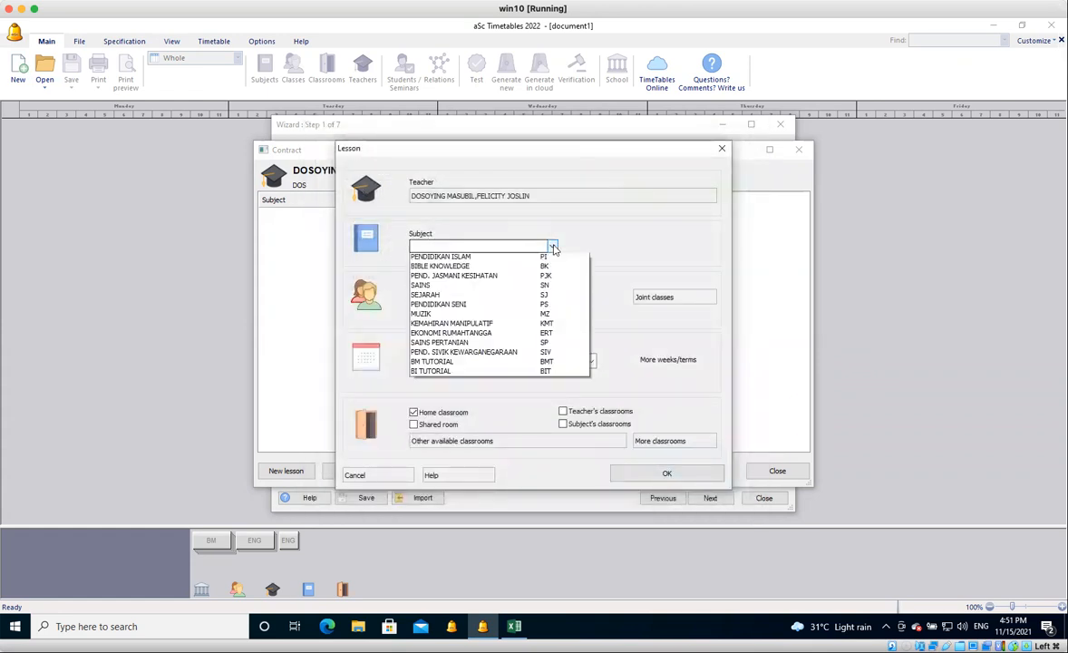
pyautogui.scroll(1, 552, 247)
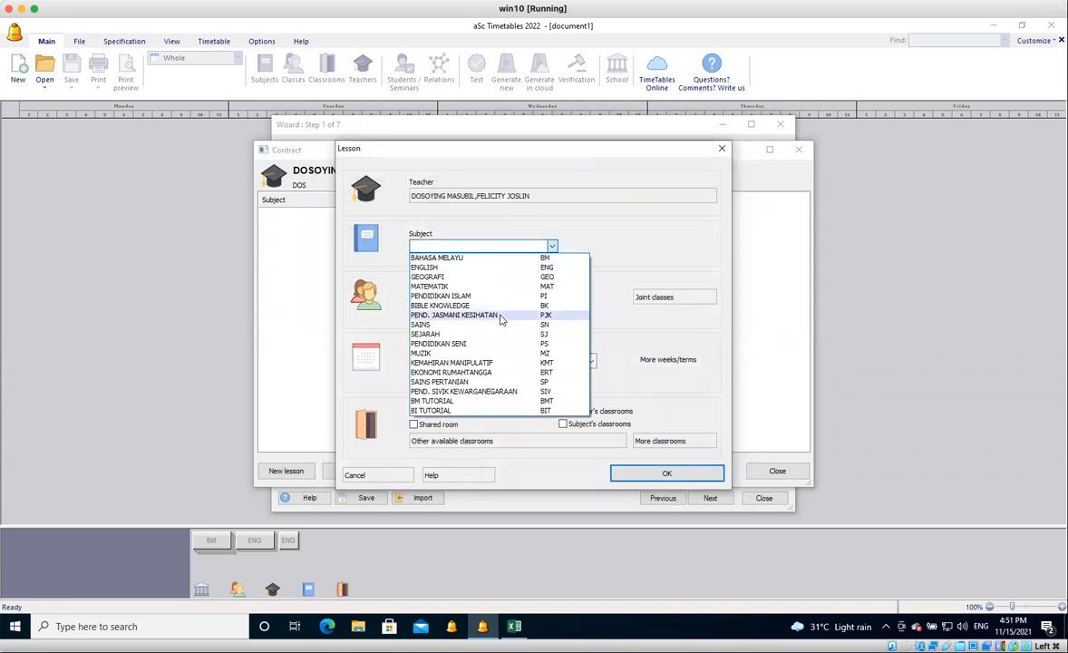
pyautogui.click(499, 316)
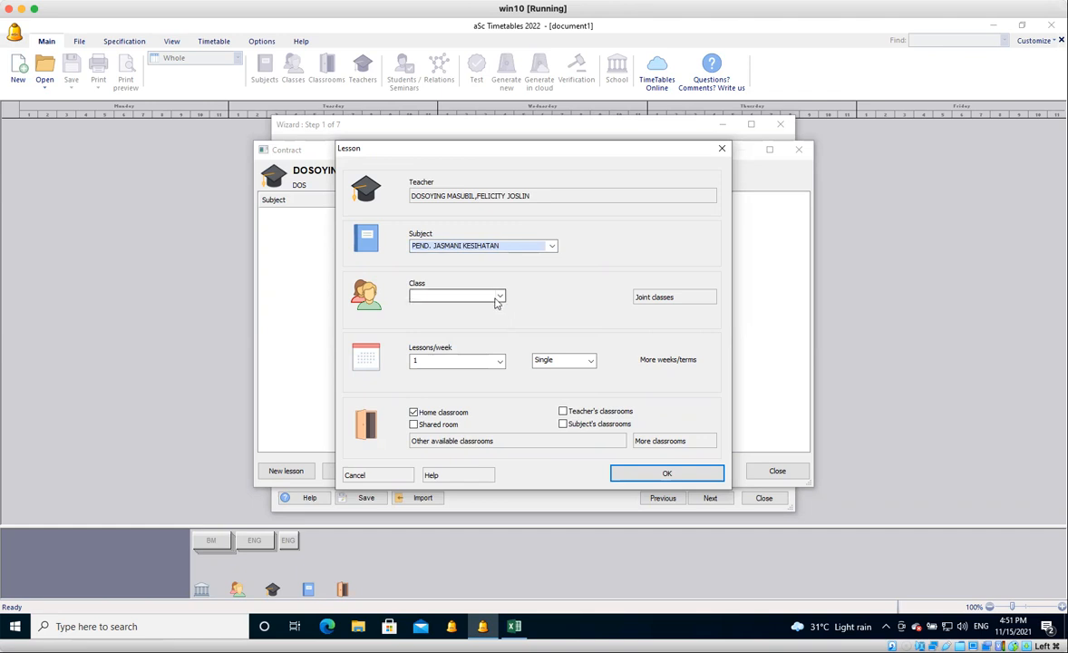
pyautogui.click(499, 297)
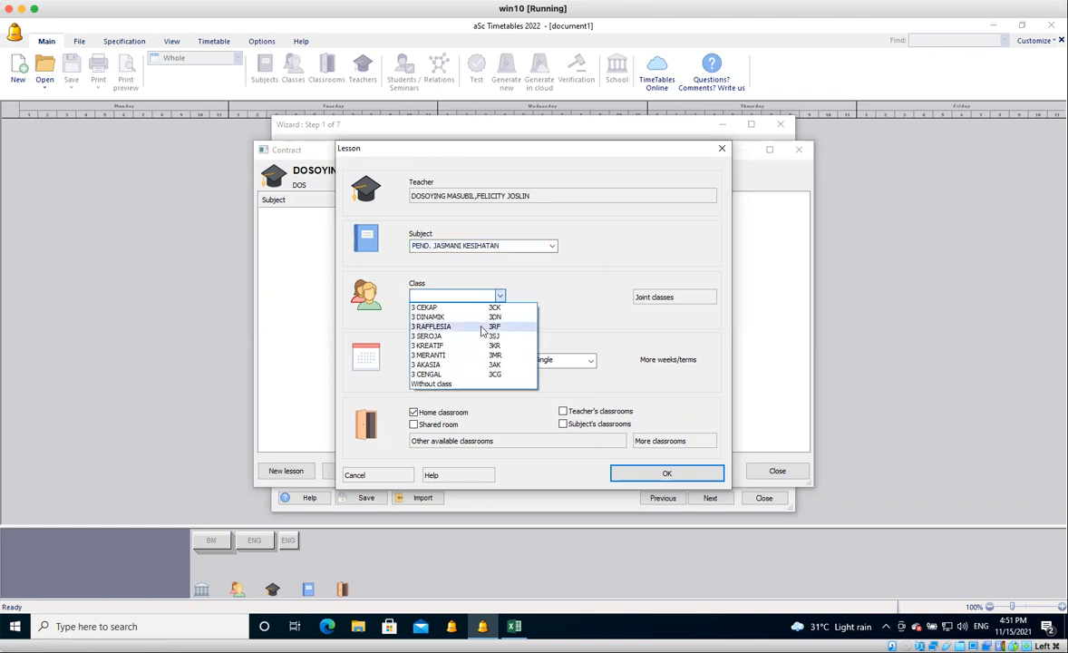
pyautogui.click(483, 327)
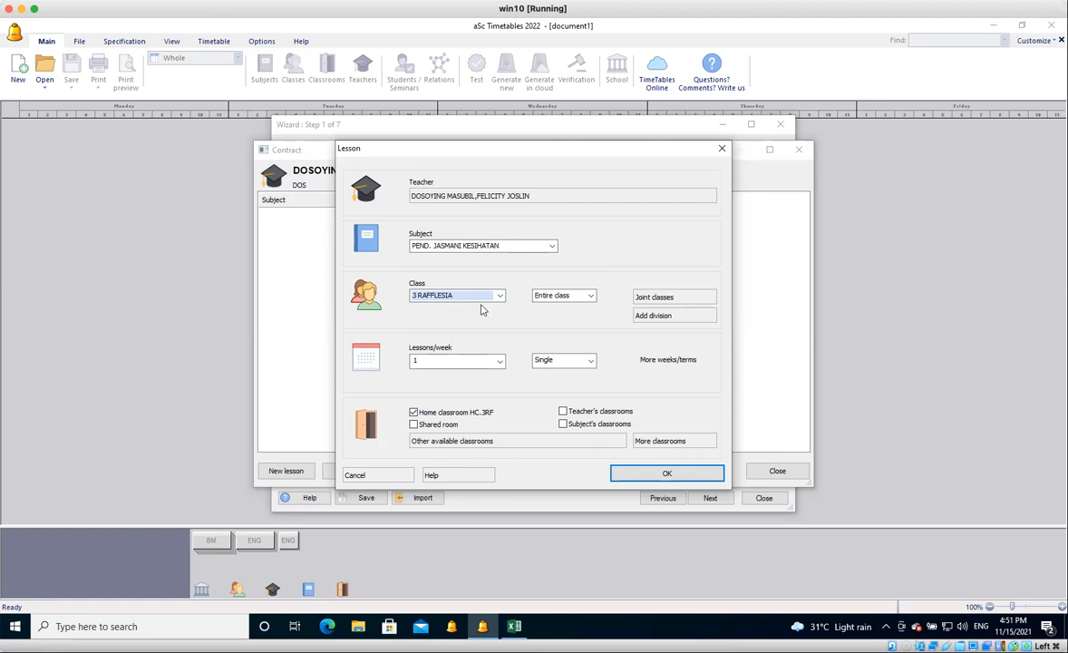
pyautogui.click(663, 302)
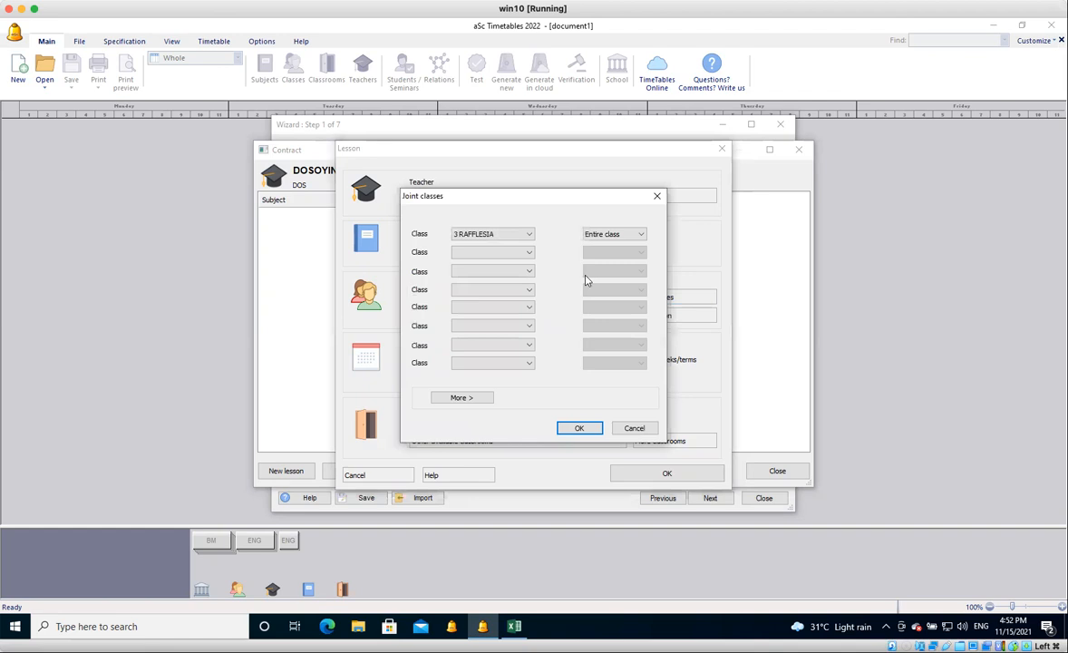
pyautogui.click(527, 254)
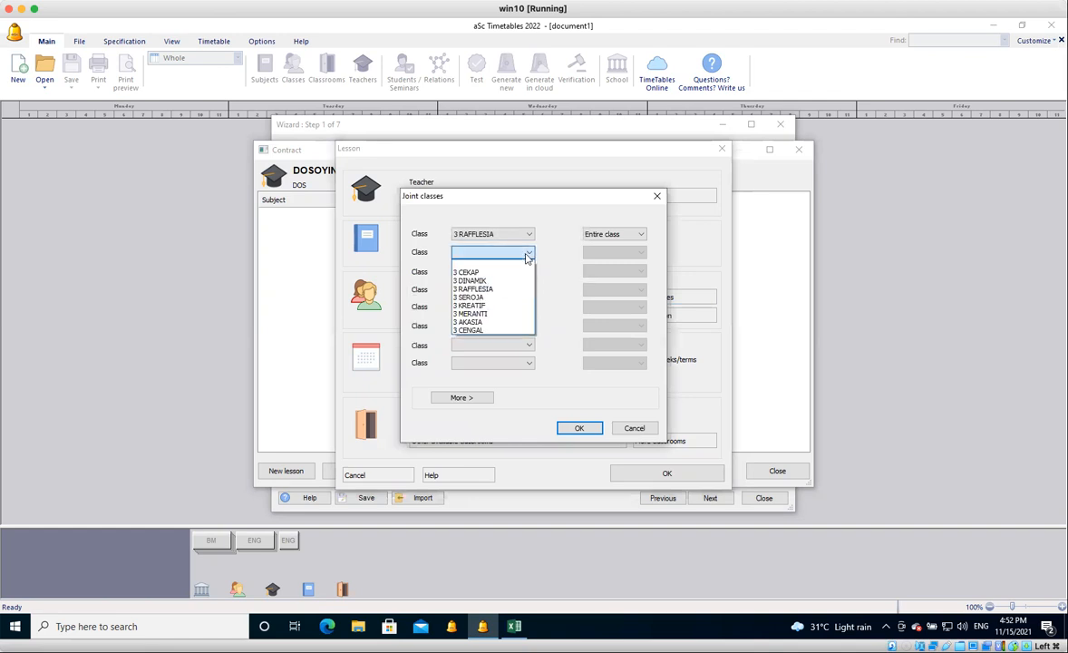
pyautogui.click(506, 297)
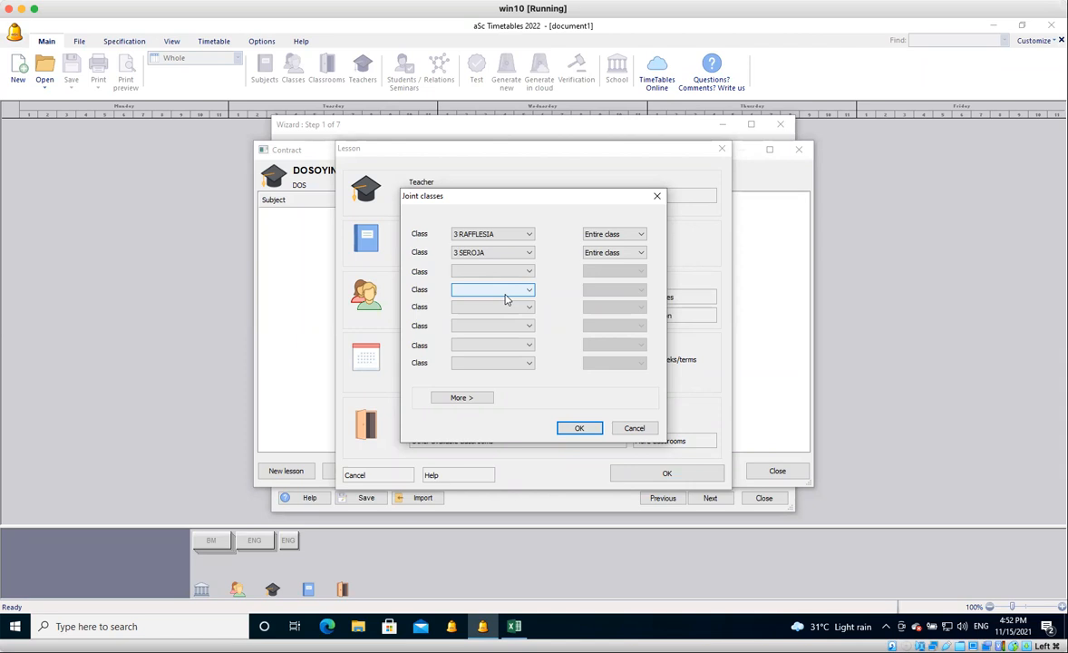
pyautogui.click(579, 430)
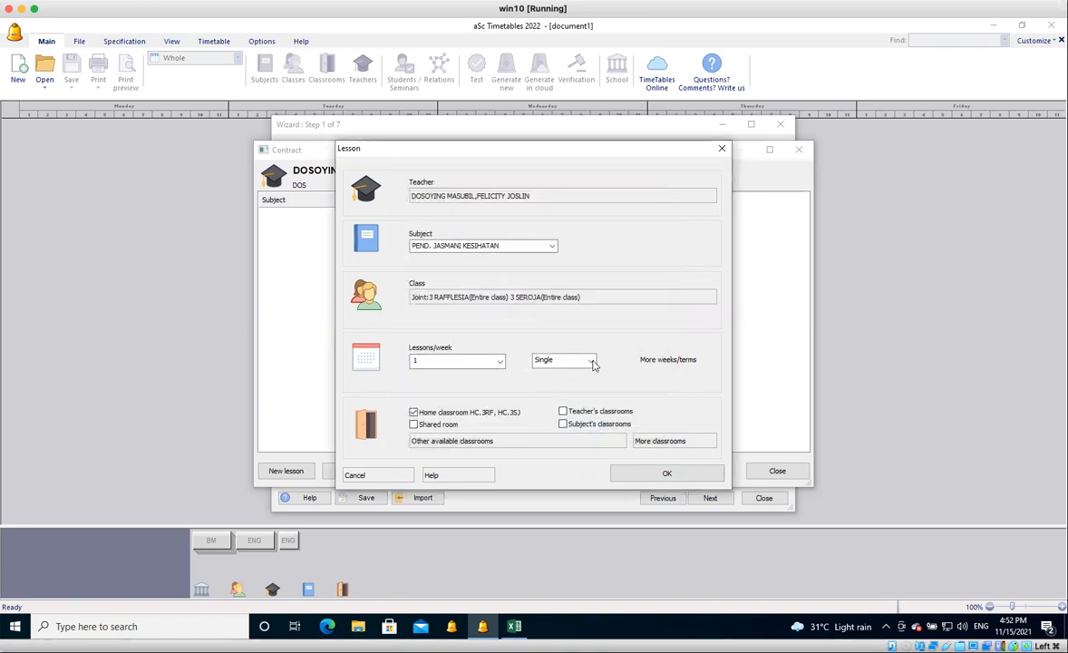
# Make the joint lesson a double, replace the home classrooms with FIELD, and save the lesson and close the contract.
pyautogui.click(591, 362)
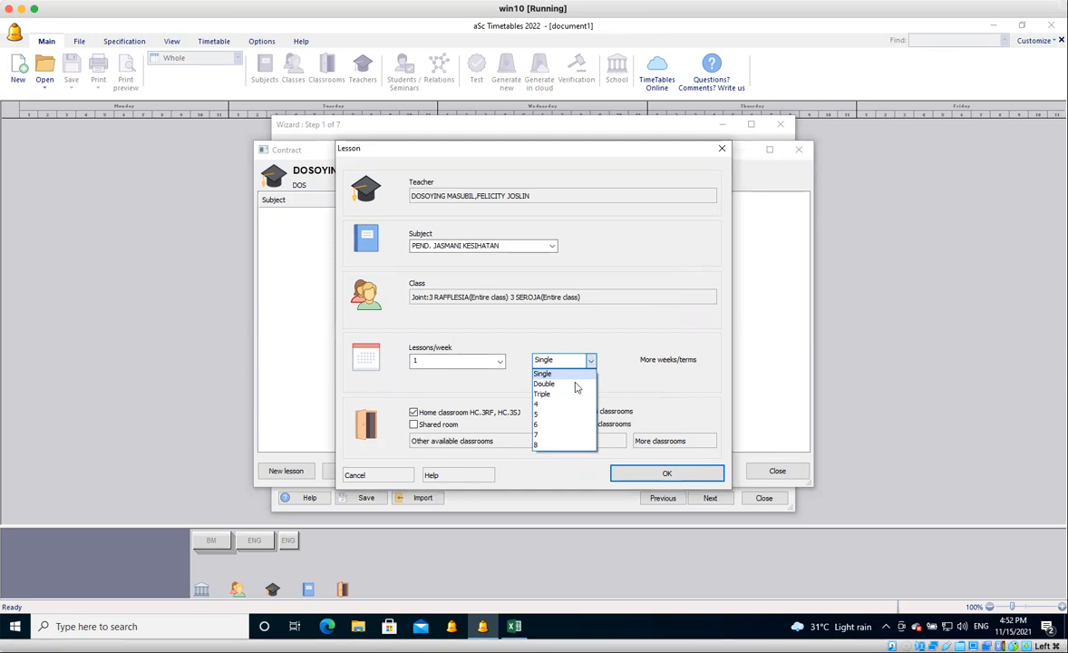
pyautogui.click(567, 384)
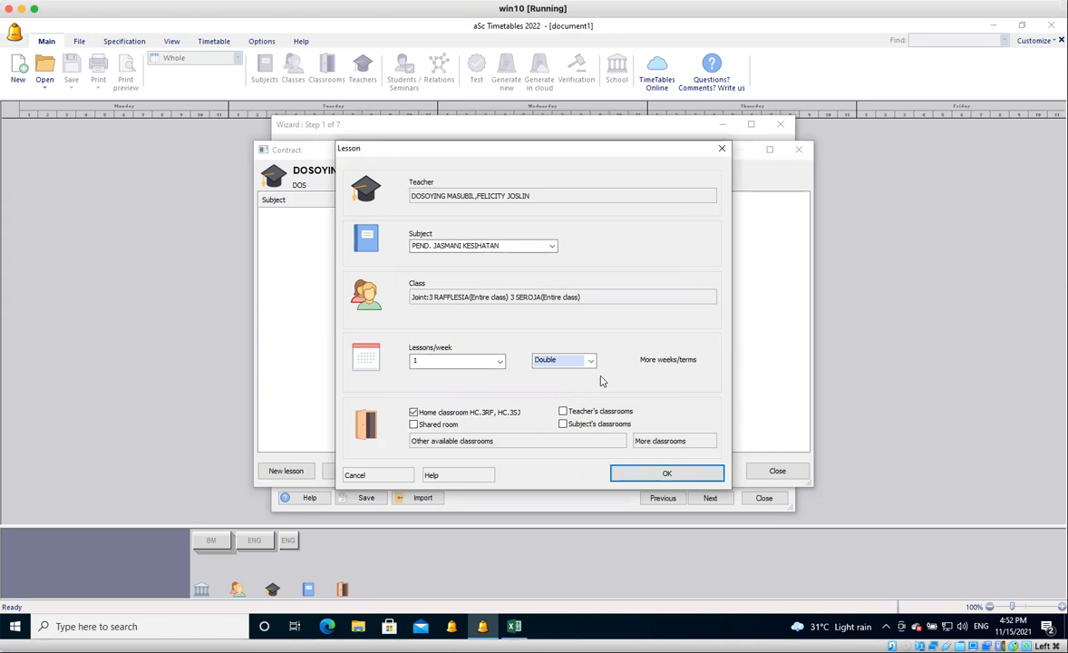
pyautogui.click(414, 413)
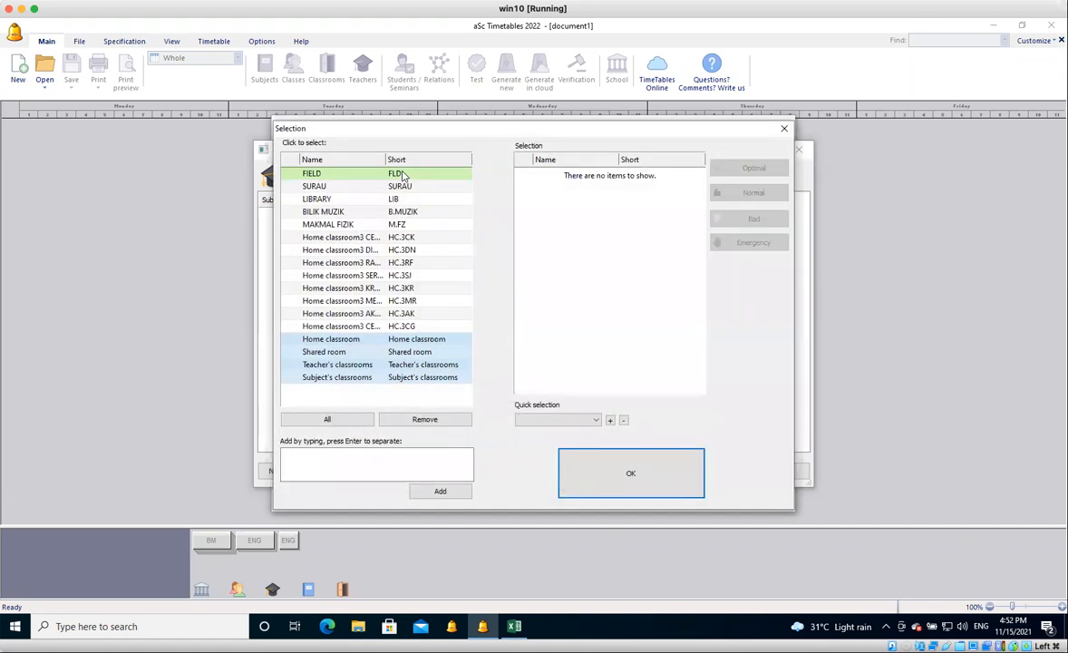
pyautogui.click(328, 177)
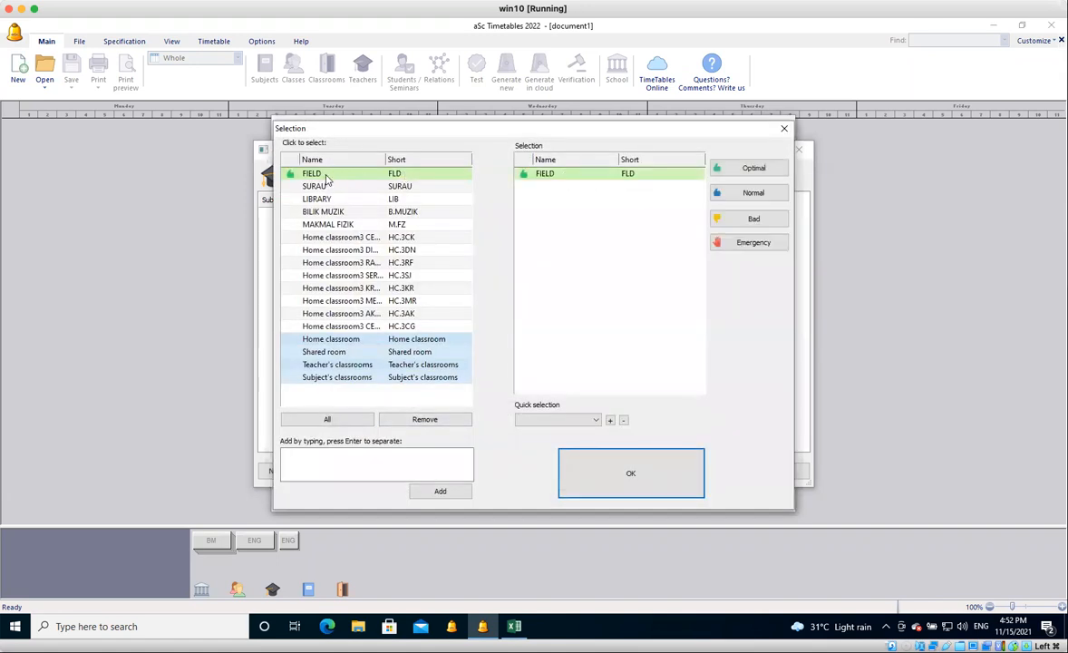
pyautogui.click(623, 477)
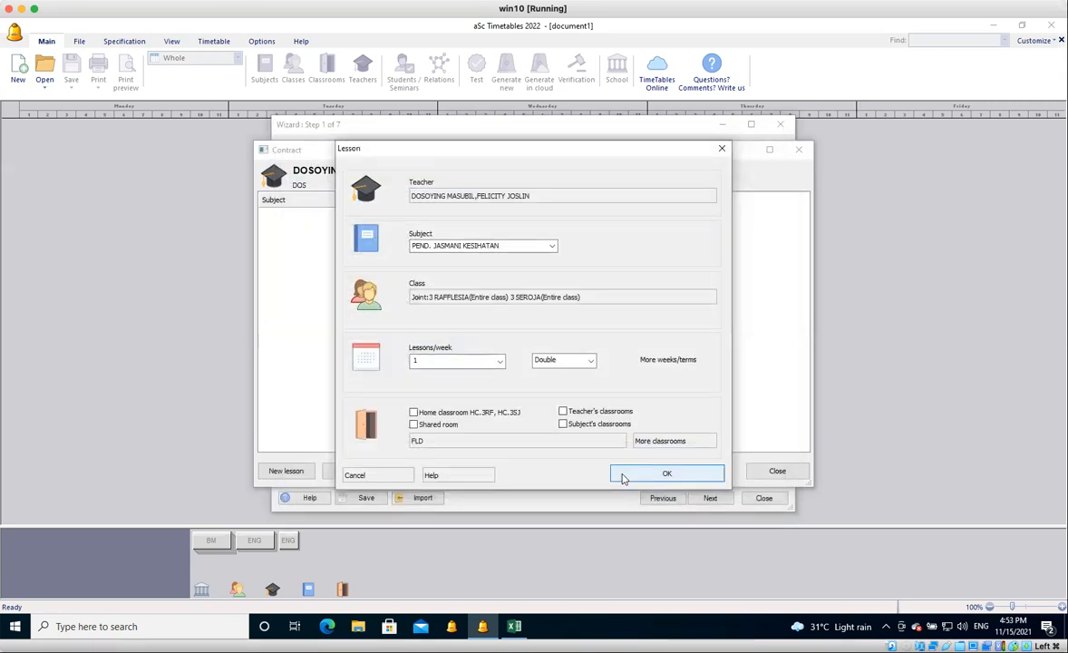
pyautogui.click(623, 479)
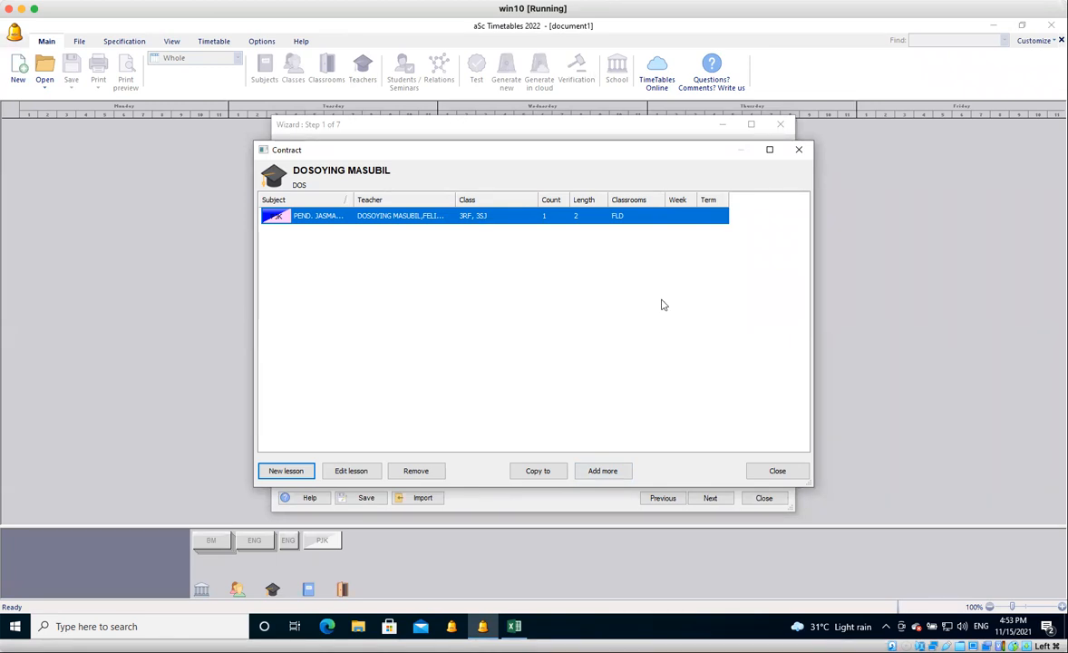
pyautogui.click(777, 473)
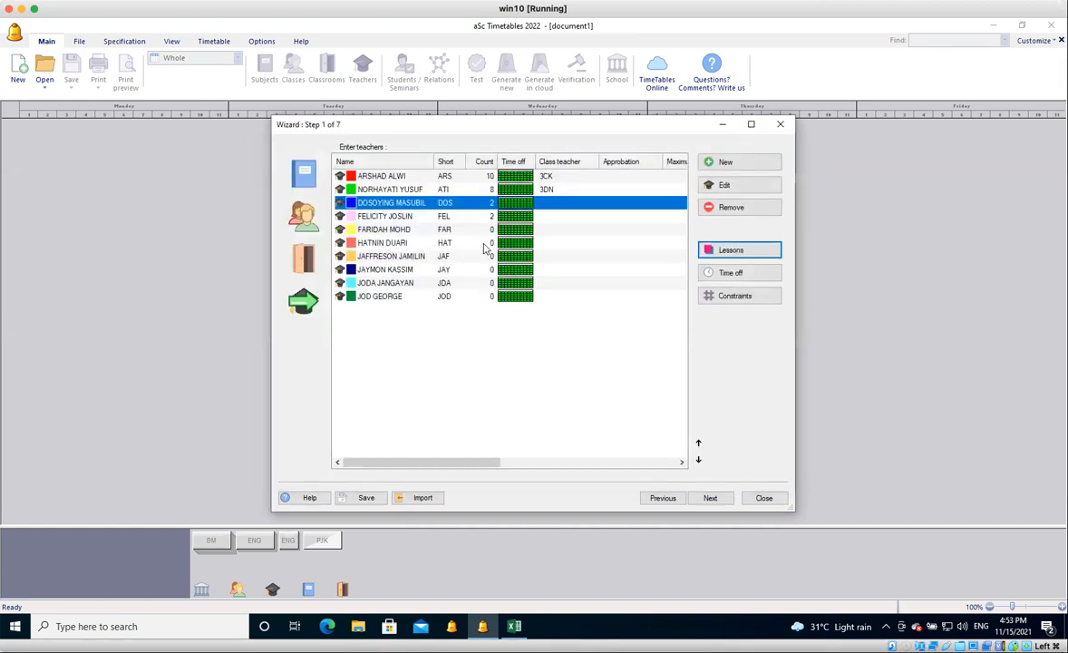
# Create a new lesson for the fifth teacher in the list with the subject PENDIDIKAN ISLAM.
pyautogui.click(480, 230)
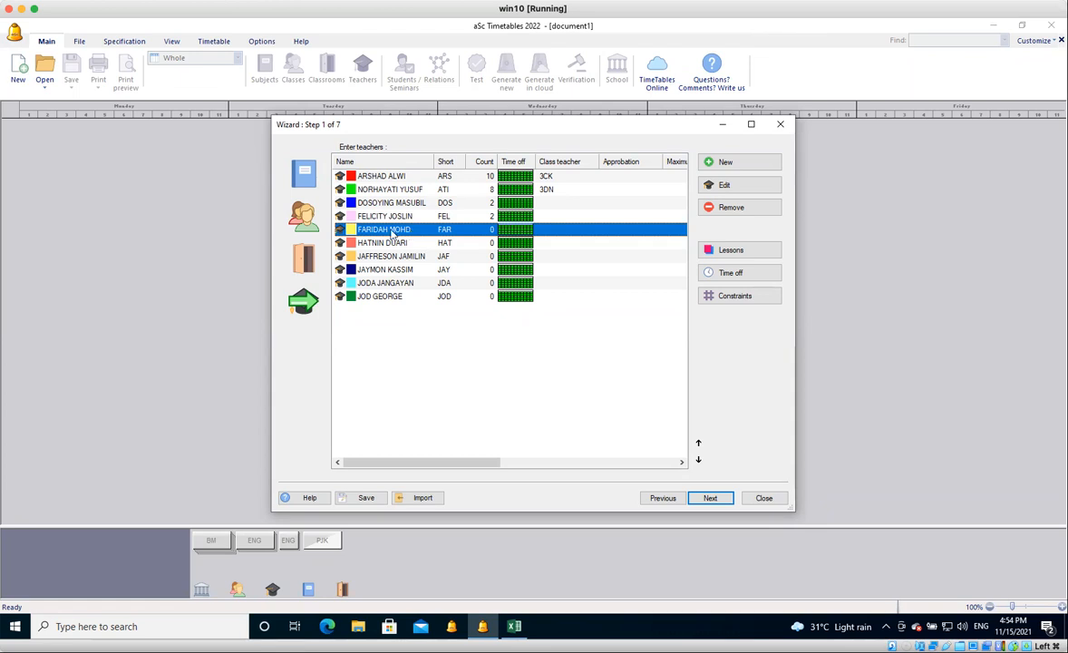
pyautogui.click(725, 254)
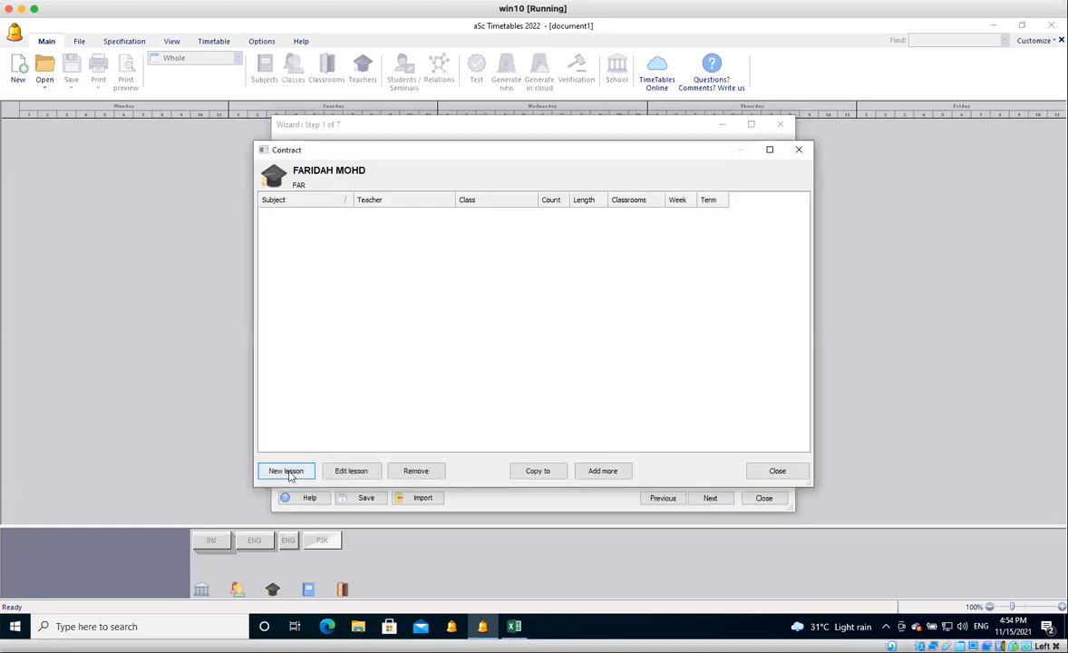
pyautogui.click(286, 471)
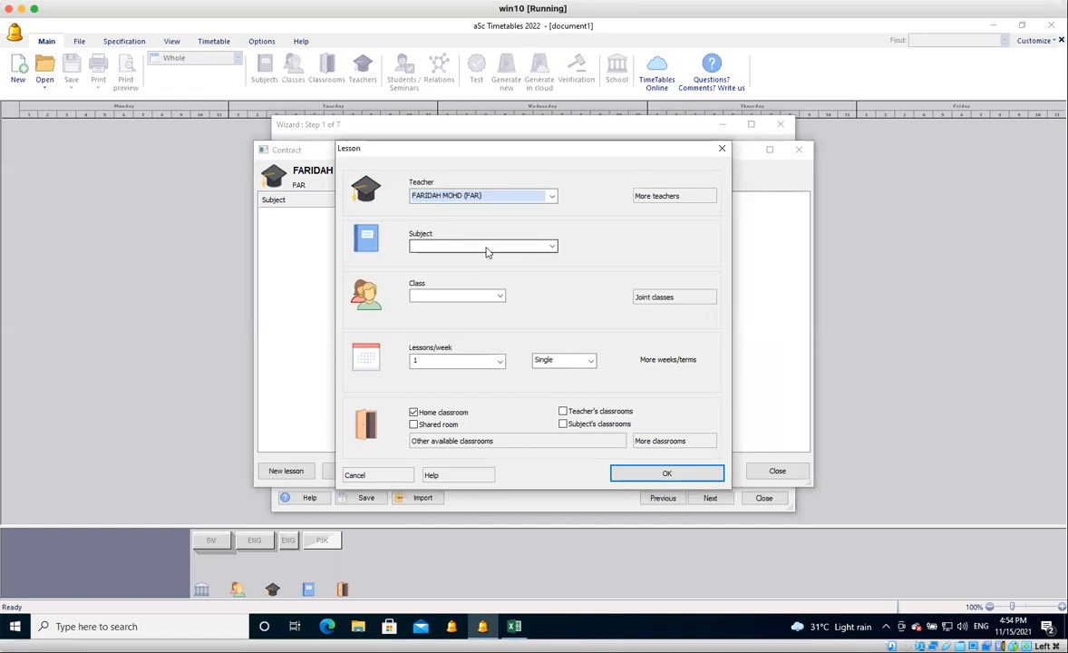
pyautogui.click(486, 252)
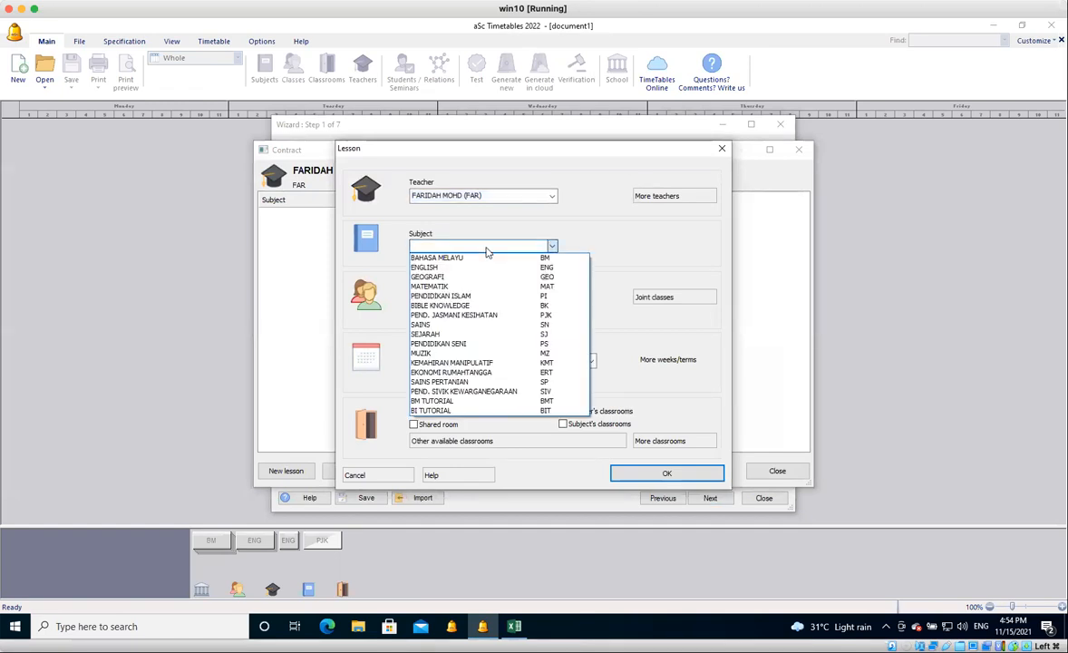
pyautogui.click(480, 298)
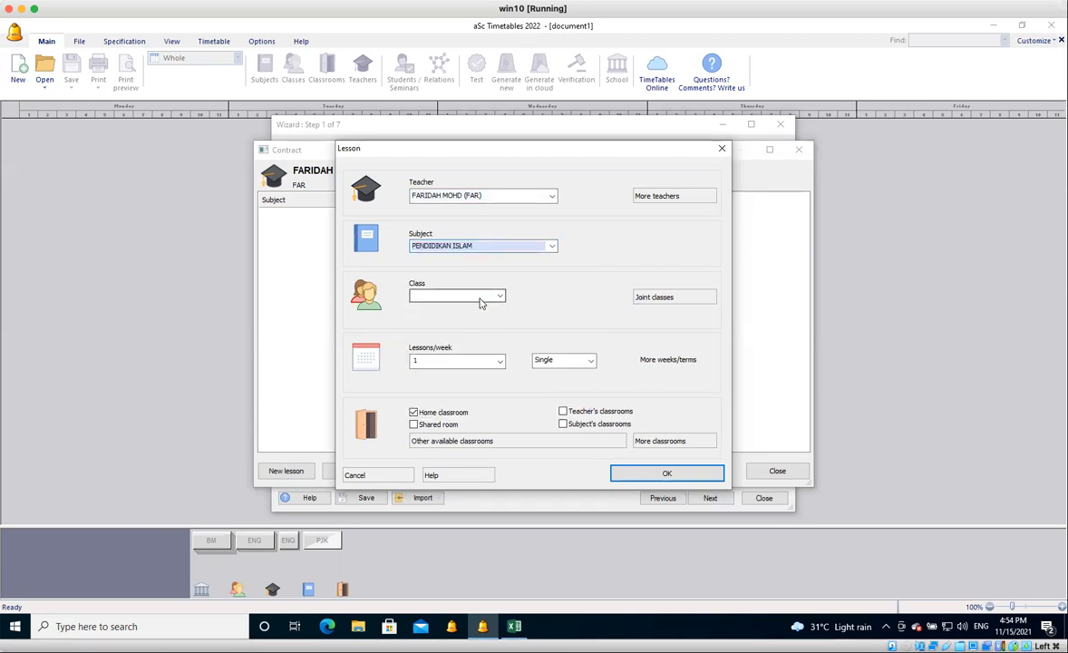
# Assign the PENDIDIKAN ISLAM lesson to the isl group of class 3 KREATIF, with 2 double lessons per week.
pyautogui.click(500, 297)
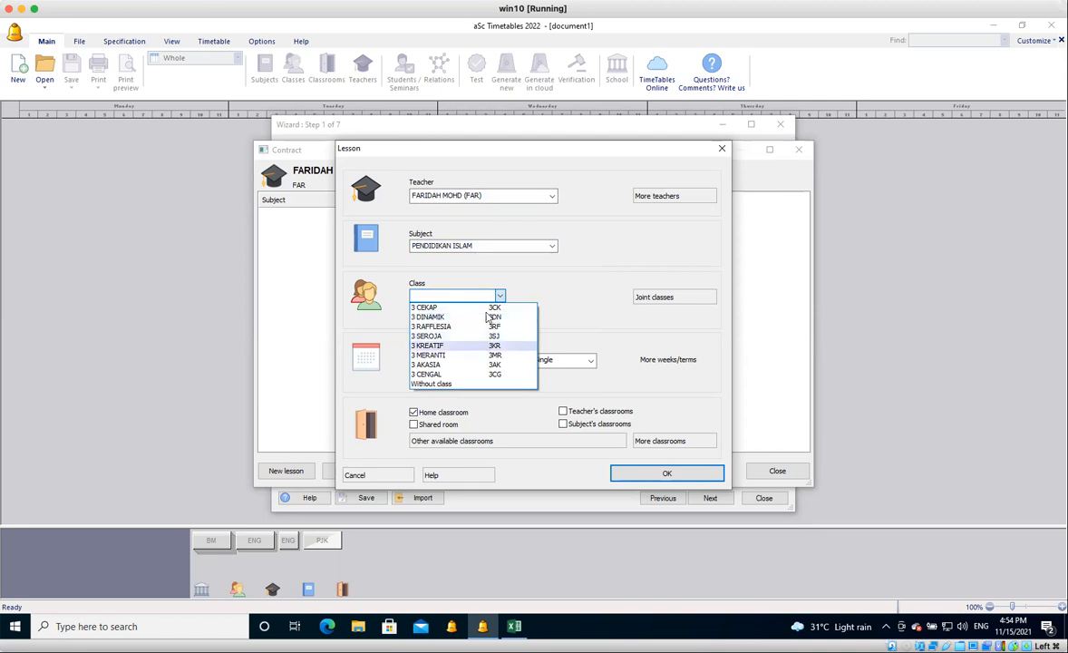
pyautogui.click(483, 348)
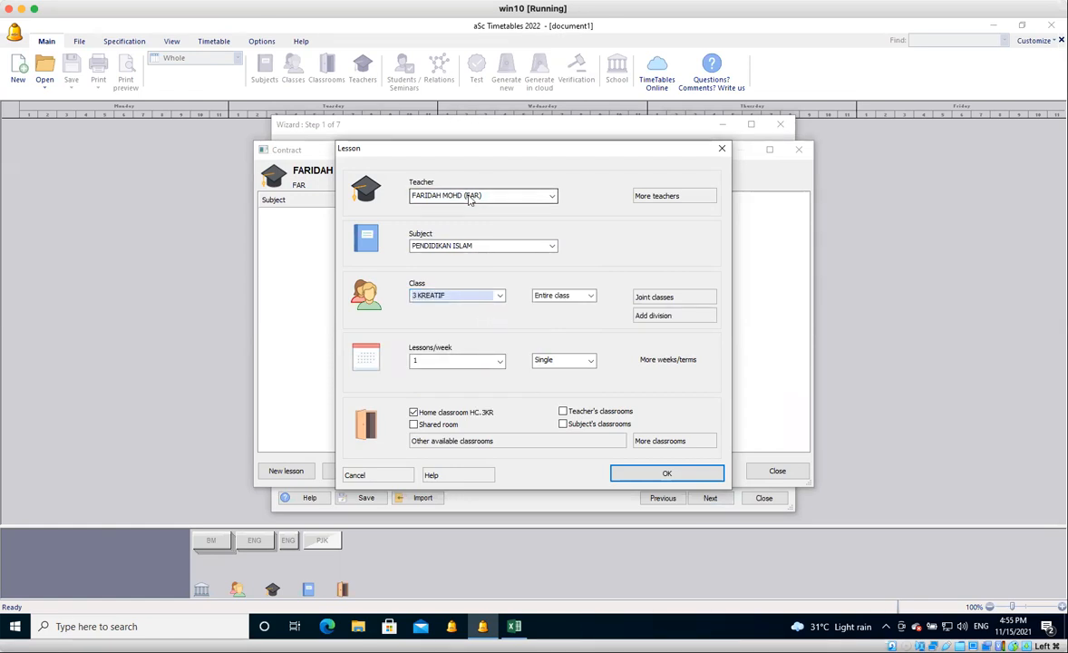
pyautogui.click(590, 298)
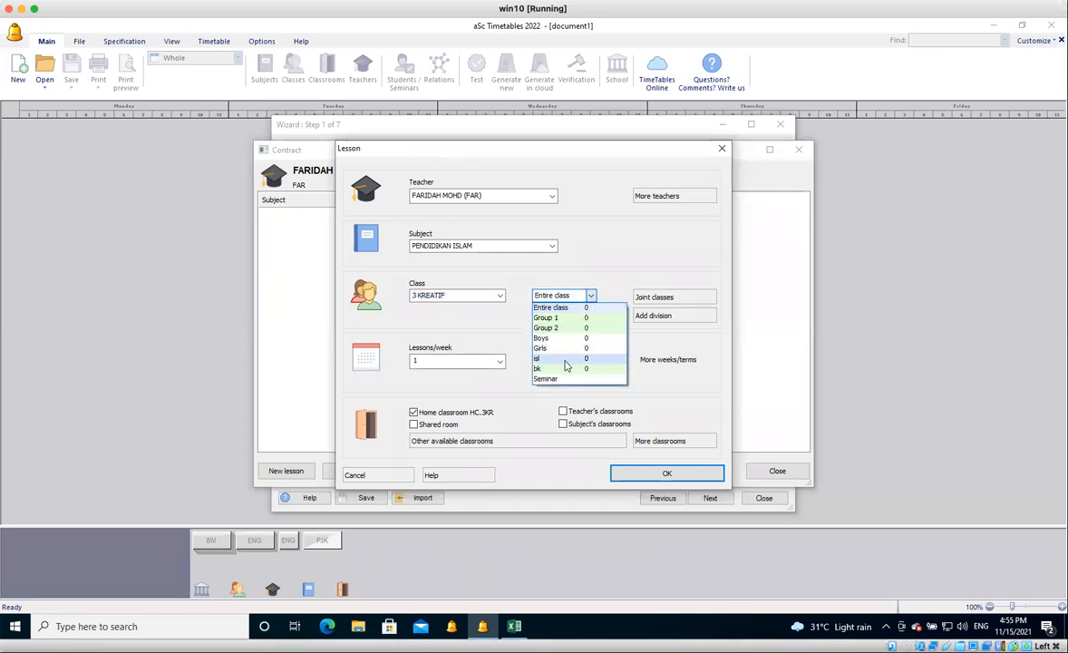
pyautogui.click(564, 360)
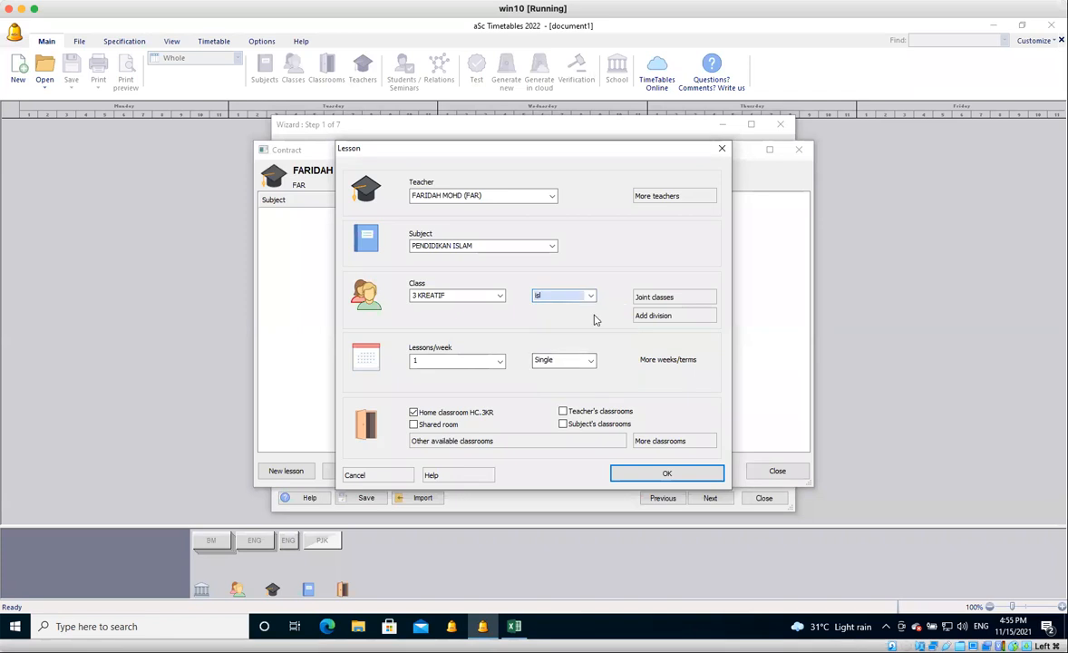
pyautogui.click(499, 361)
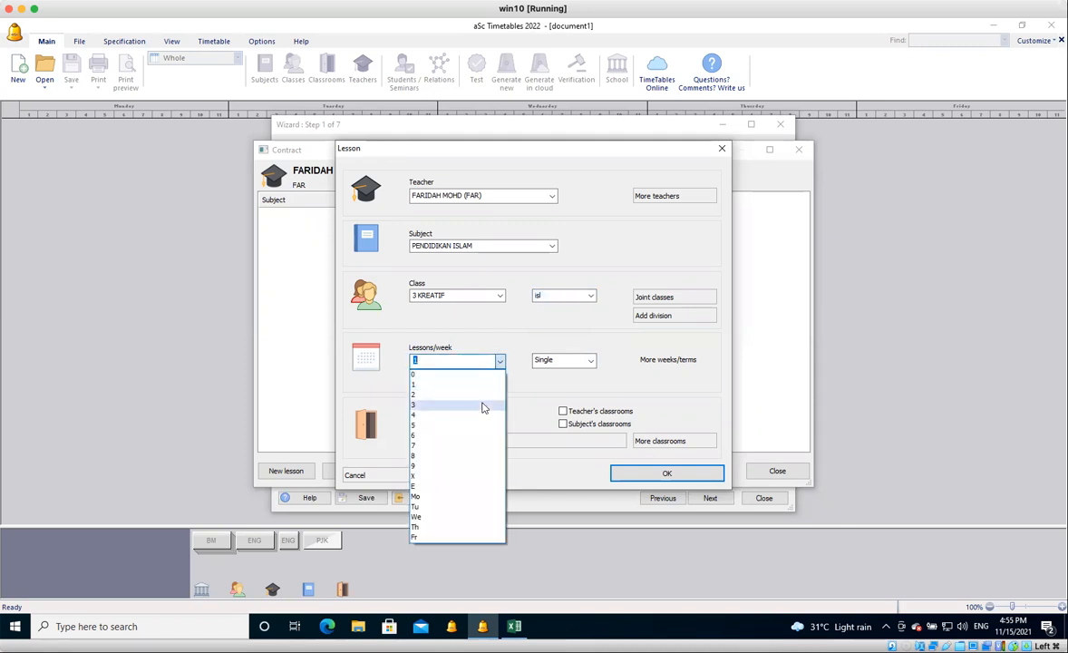
pyautogui.click(485, 396)
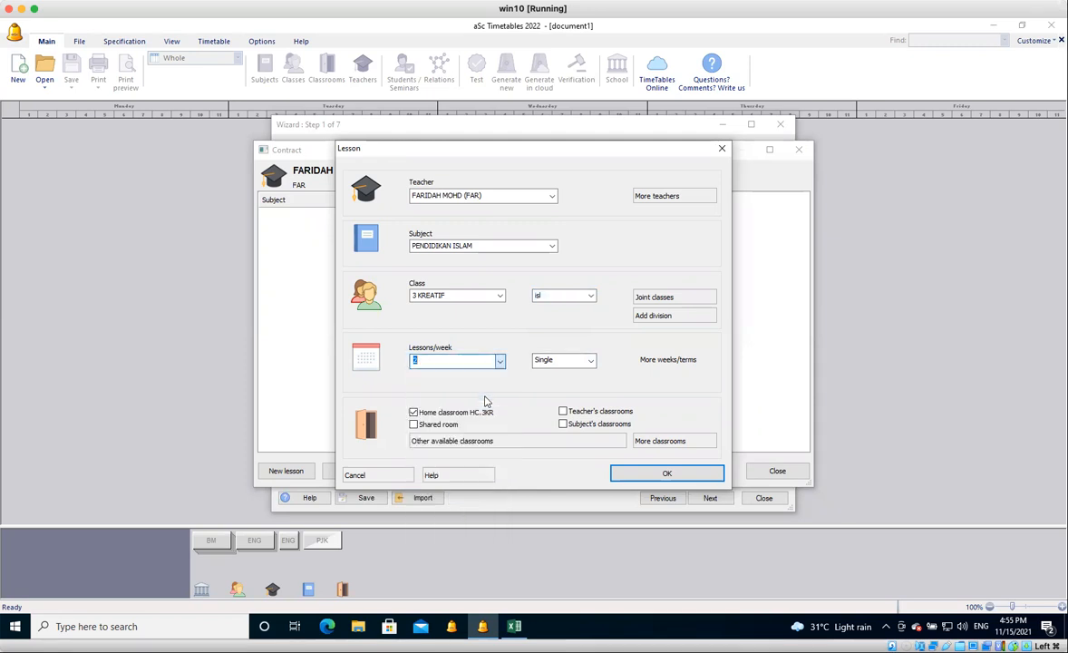
pyautogui.click(565, 361)
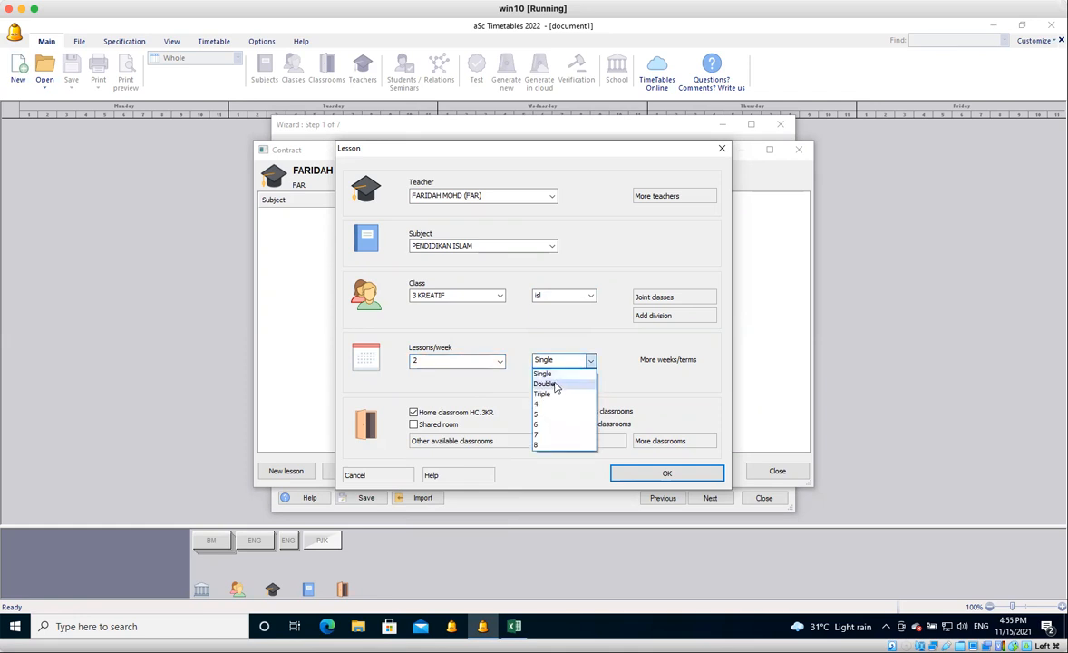
pyautogui.click(557, 384)
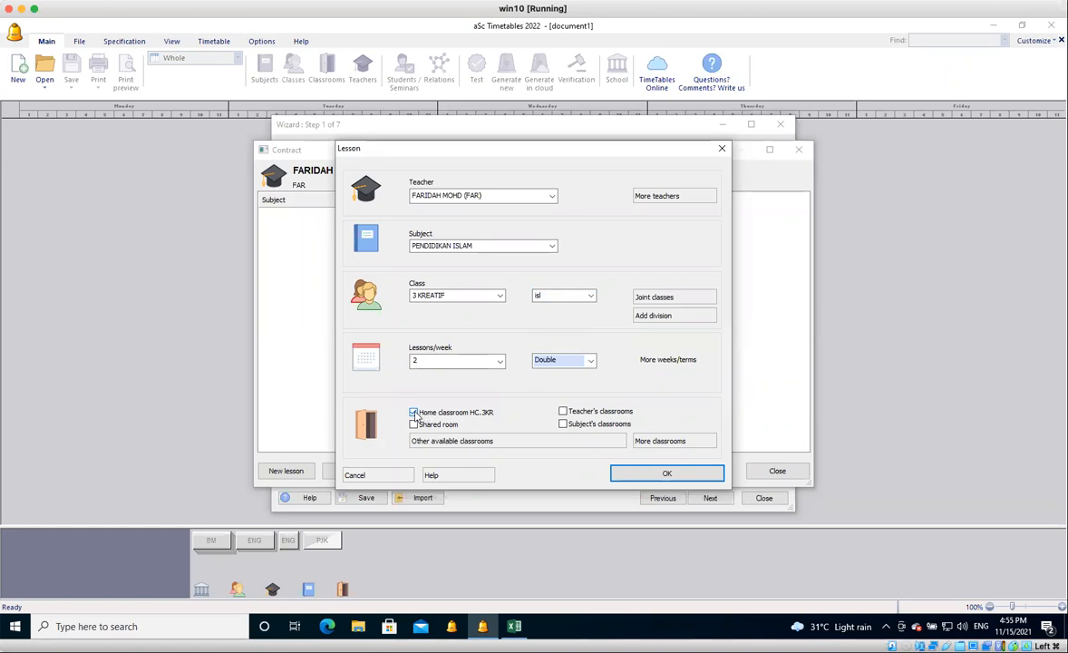
# Replace the lesson's home classroom with SURAU, then save the lesson and close the contract.
pyautogui.click(414, 414)
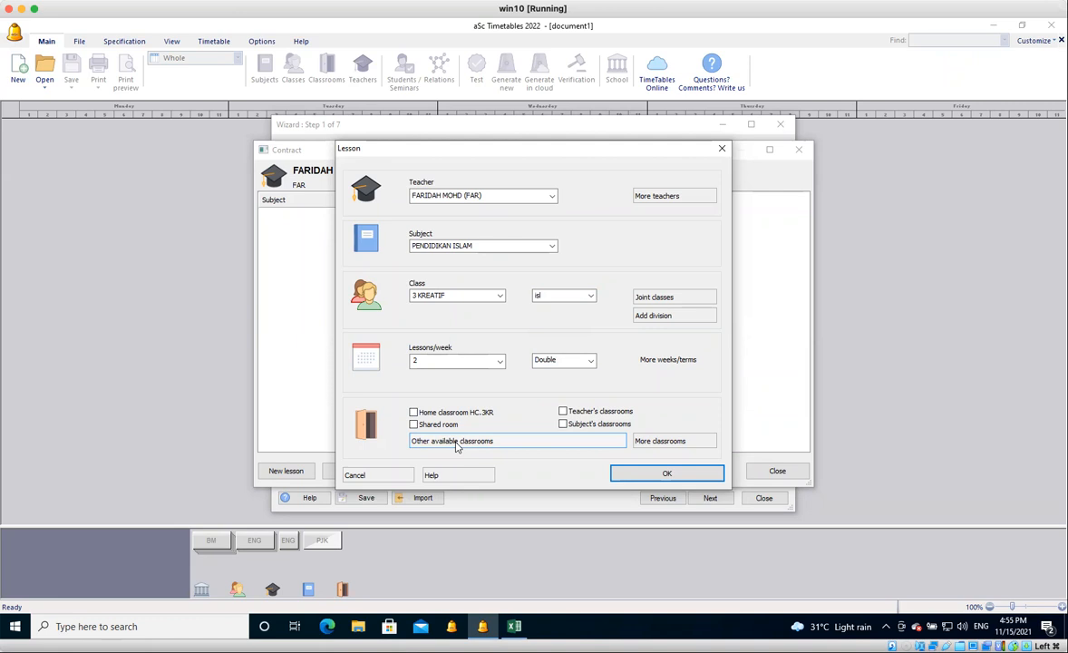
pyautogui.click(456, 442)
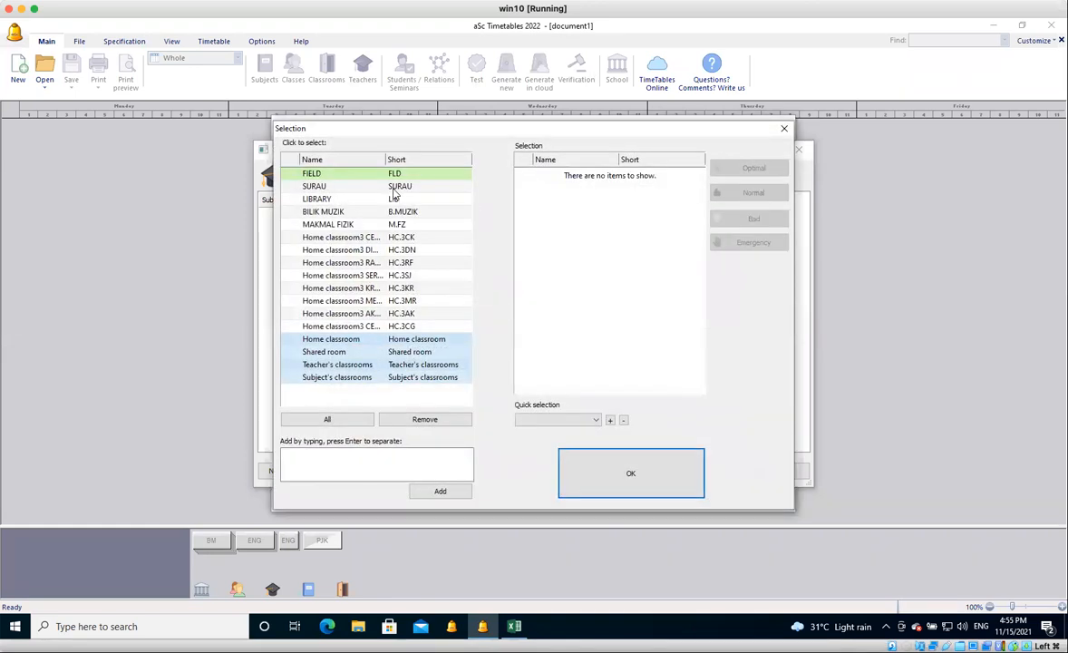
pyautogui.click(396, 187)
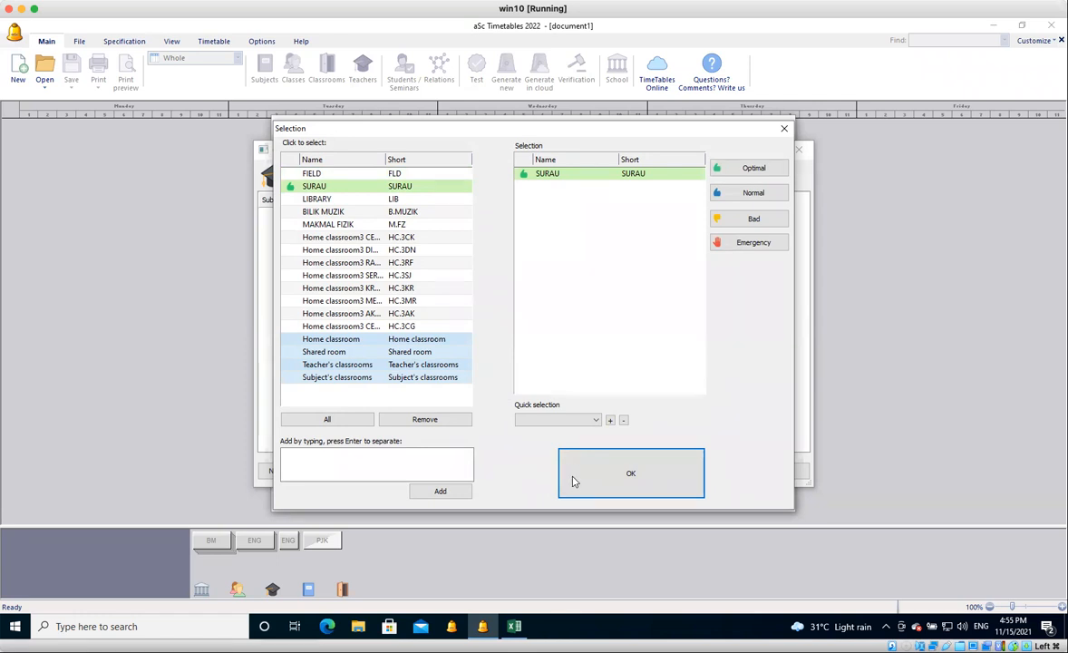
pyautogui.click(639, 477)
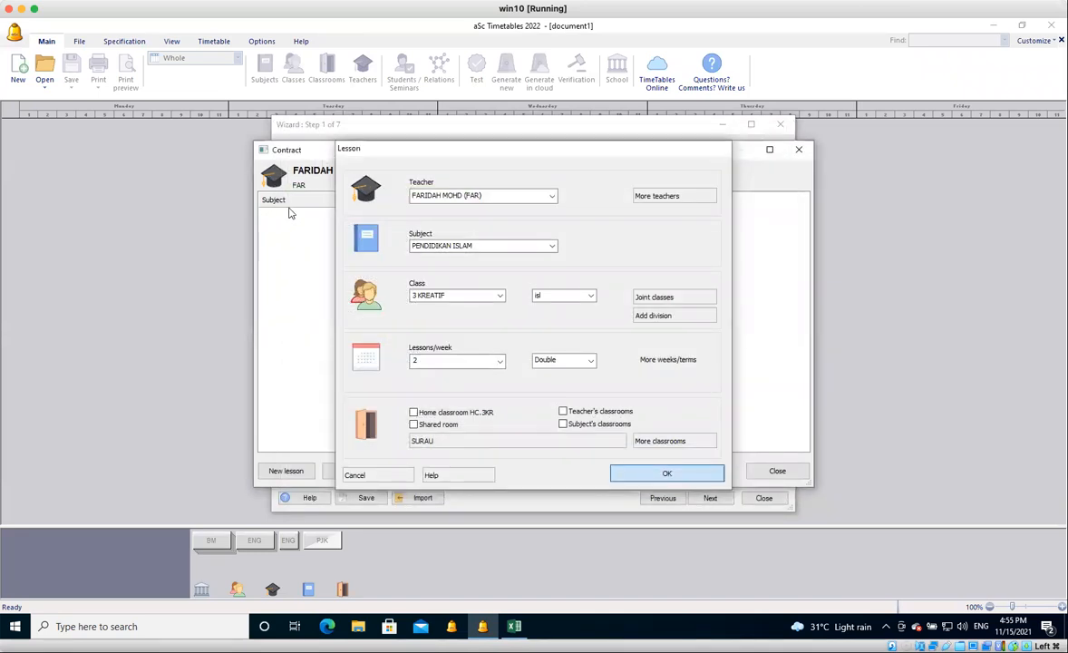
pyautogui.press('Return')
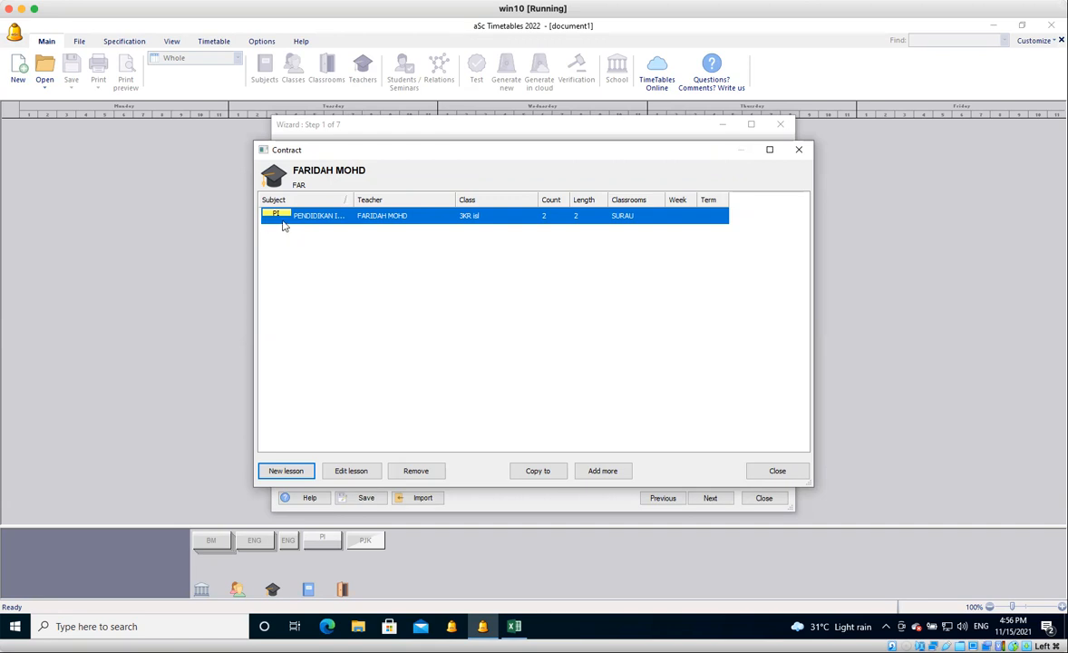
pyautogui.click(767, 473)
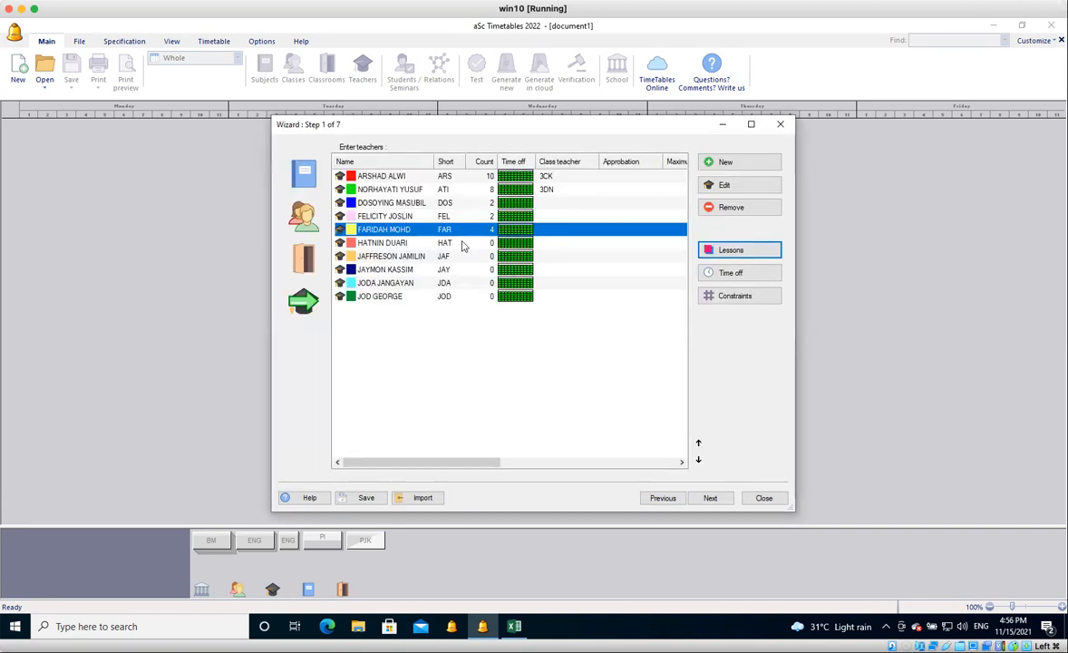
pyautogui.click(462, 244)
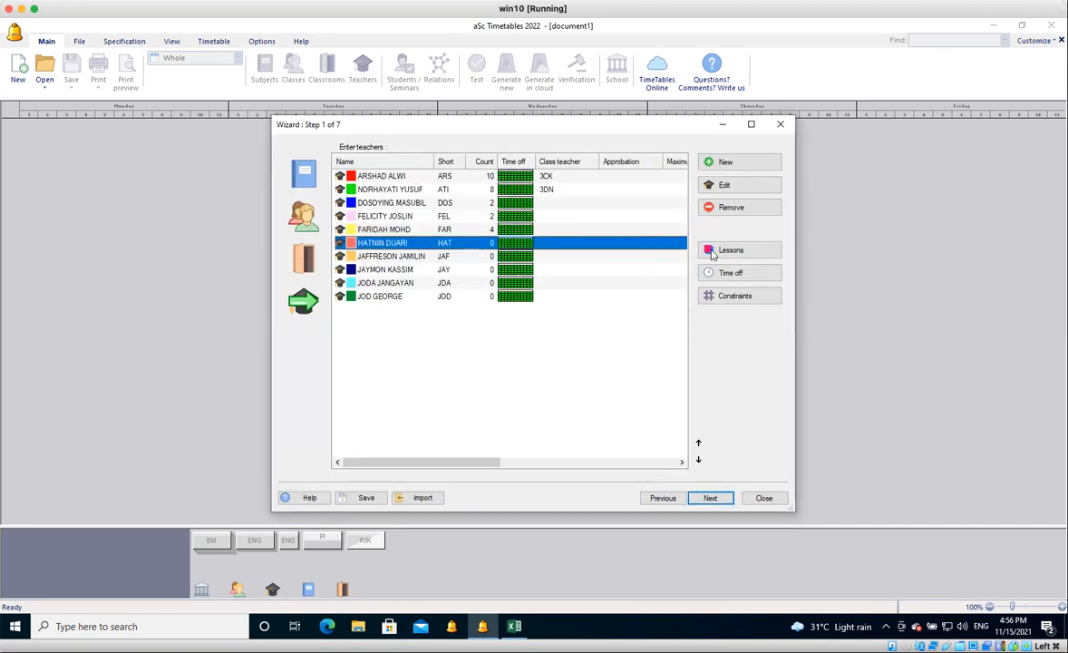
pyautogui.click(469, 228)
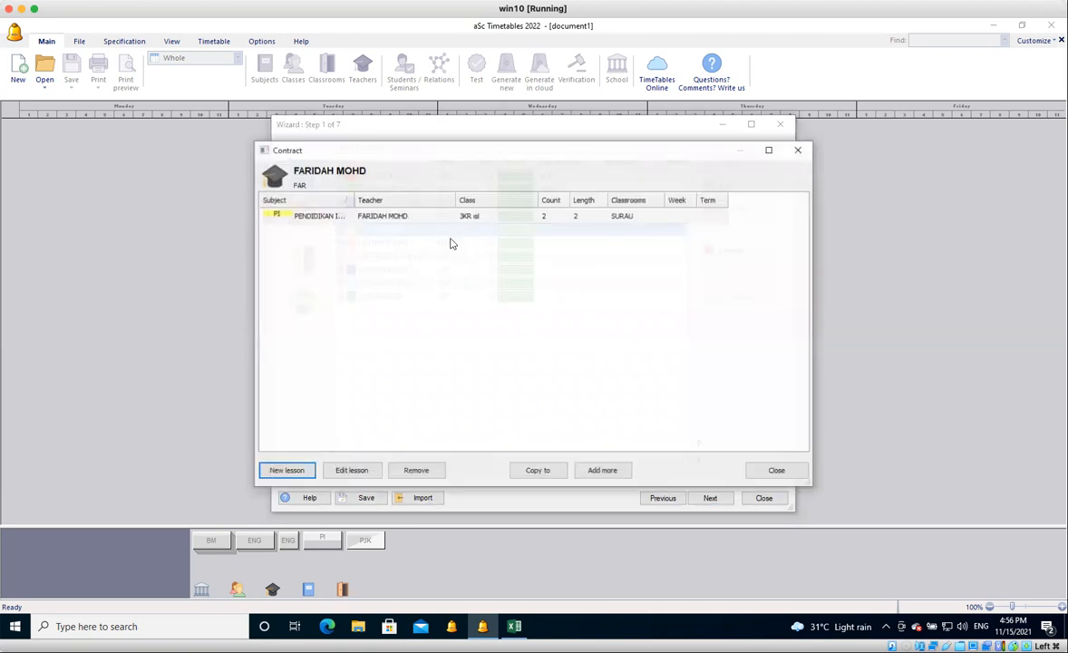
pyautogui.press('Escape')
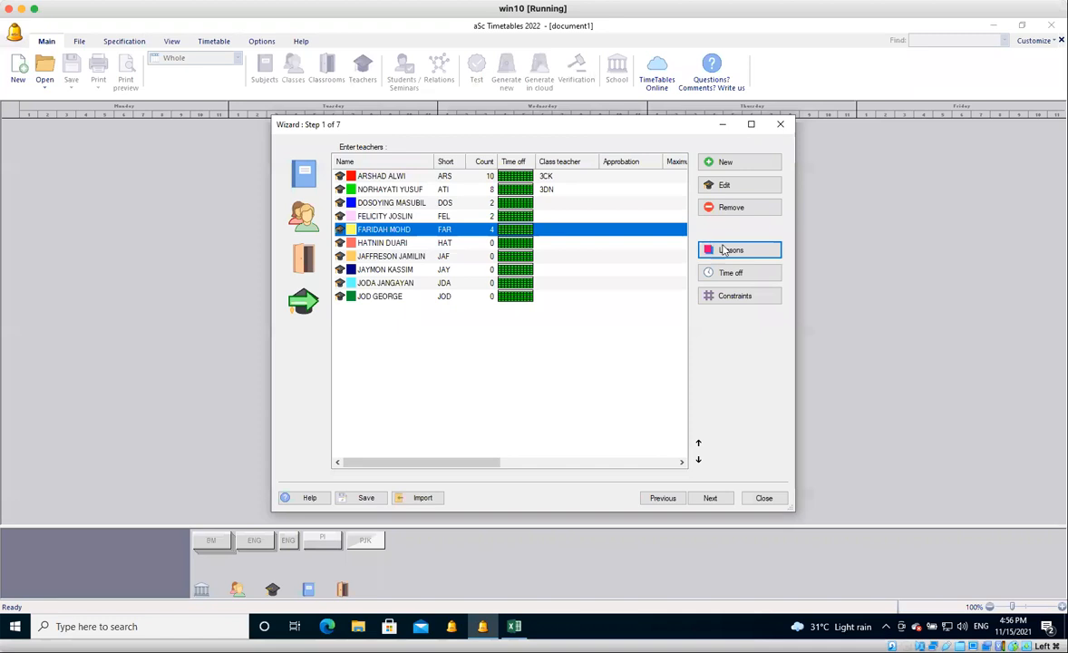
# Create a new lesson for the sixth teacher in the list with the subject BIBLE KNOWLEDGE.
pyautogui.press('Down')
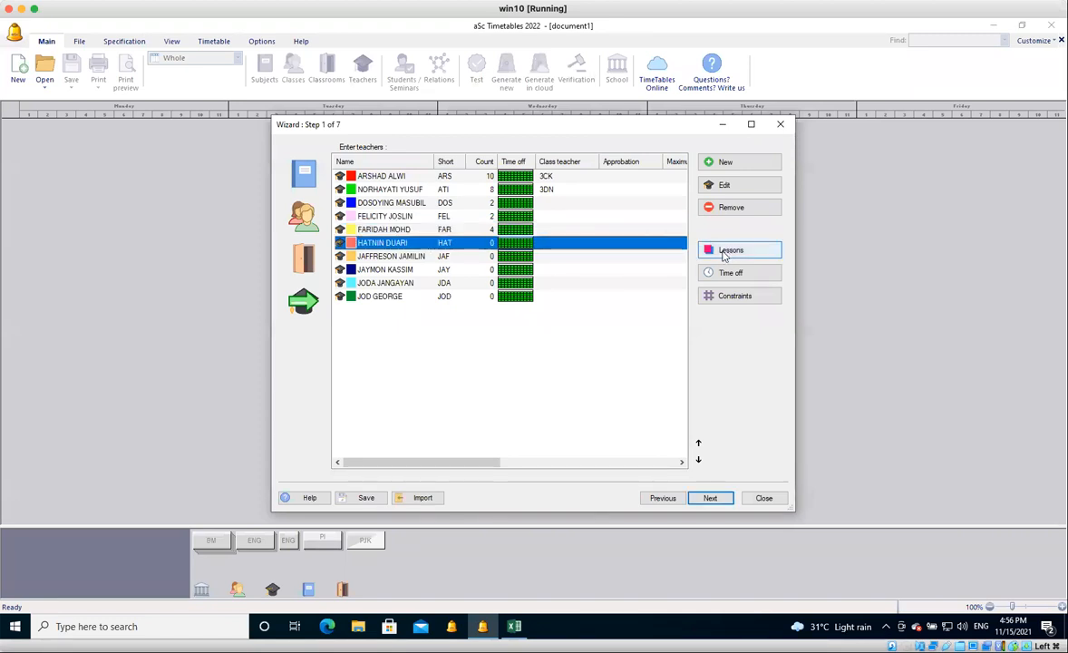
pyautogui.click(731, 251)
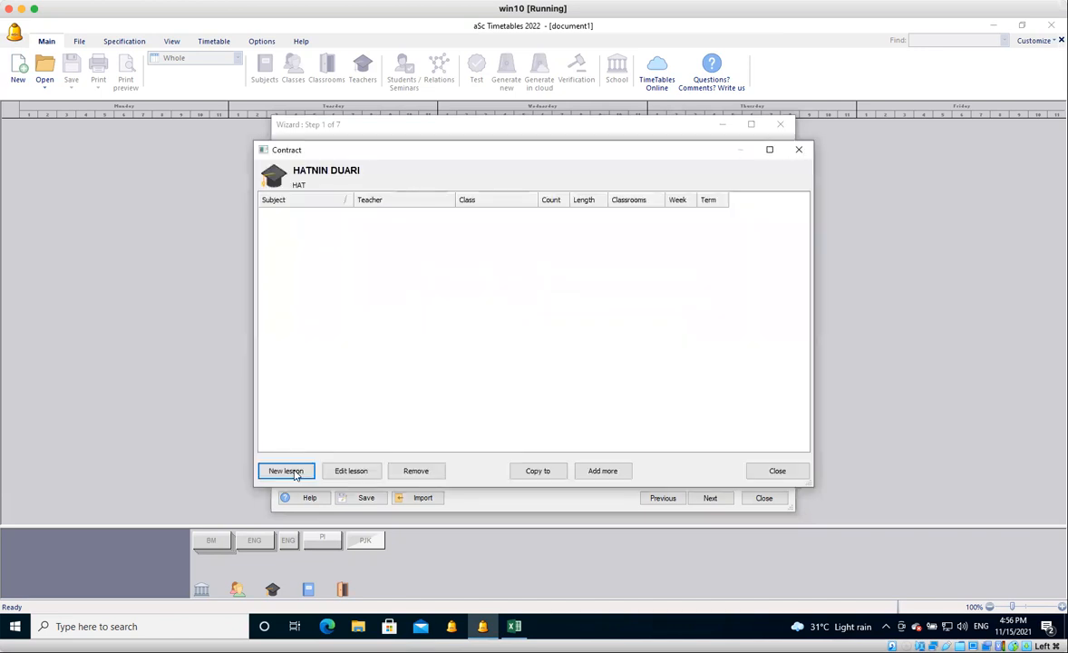
pyautogui.click(285, 471)
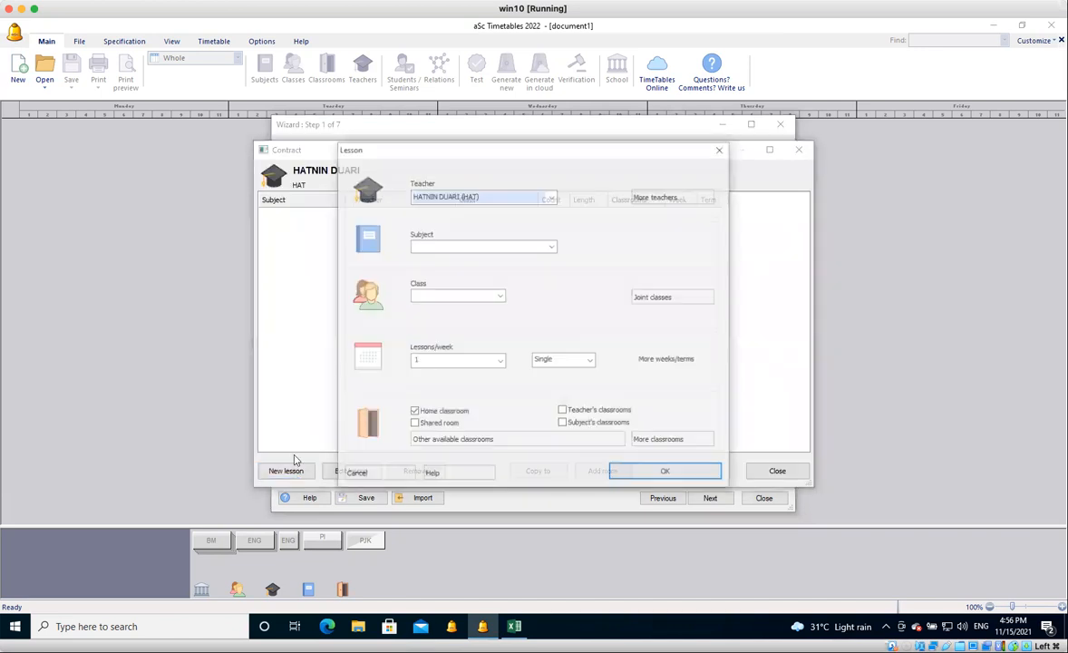
pyautogui.click(437, 246)
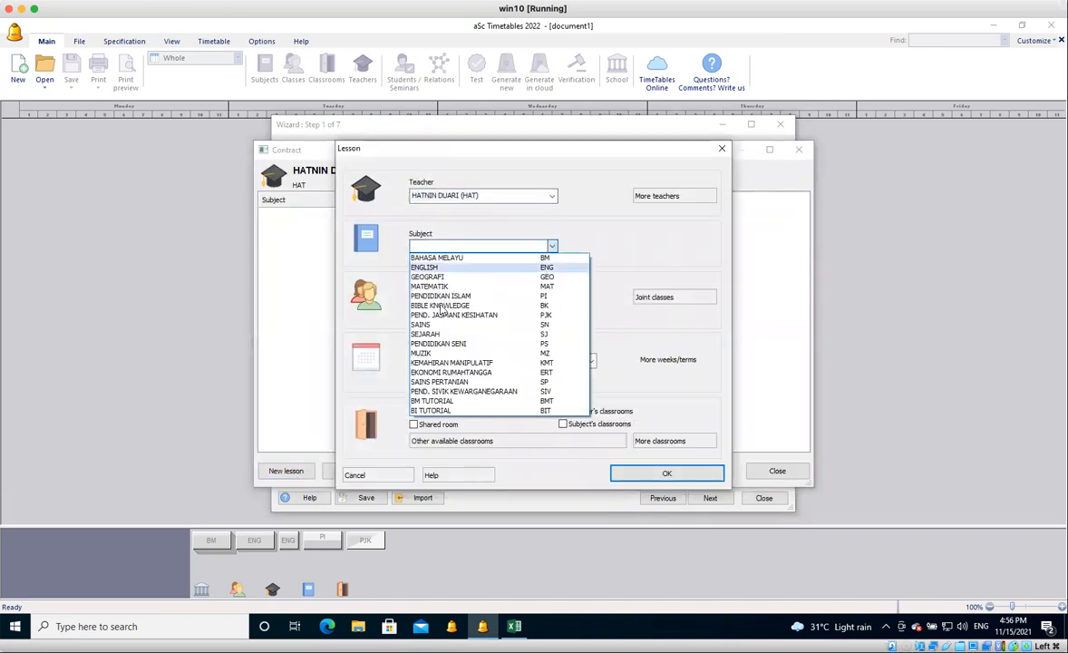
pyautogui.click(443, 307)
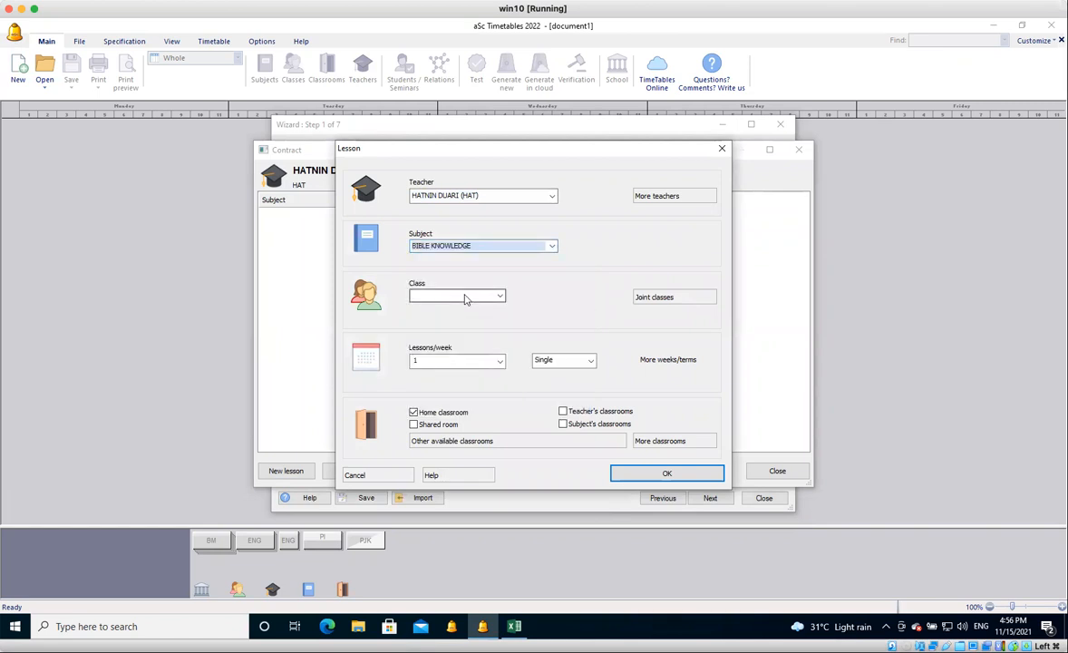
# Assign the BIBLE KNOWLEDGE lesson to the bk group of class 3 KREATIF, with 2 double lessons per week.
pyautogui.click(464, 300)
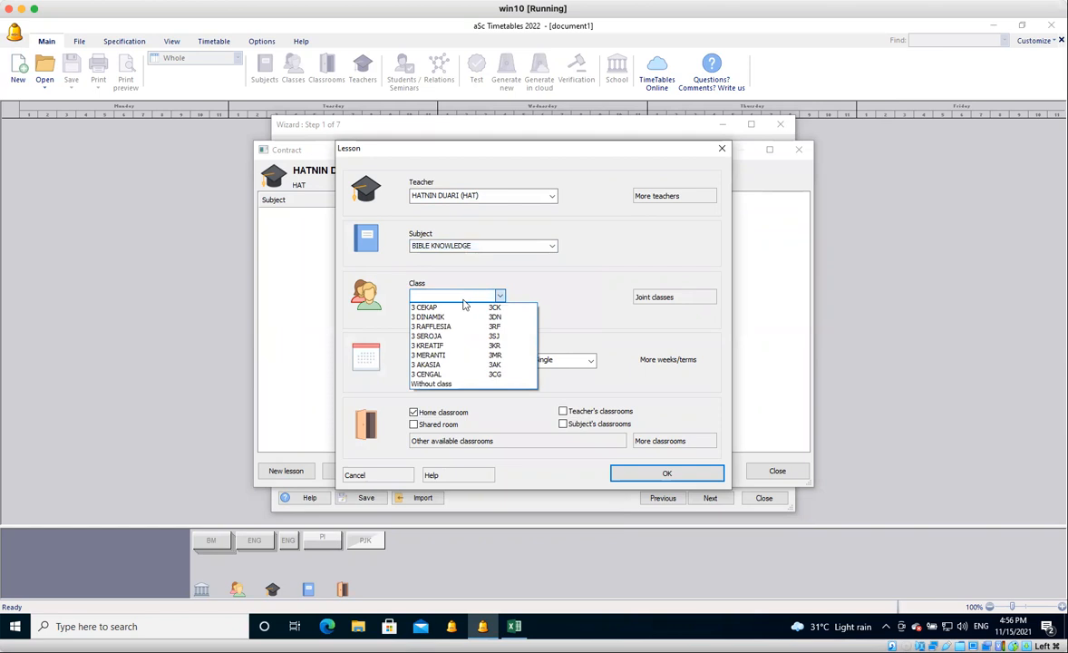
pyautogui.click(450, 349)
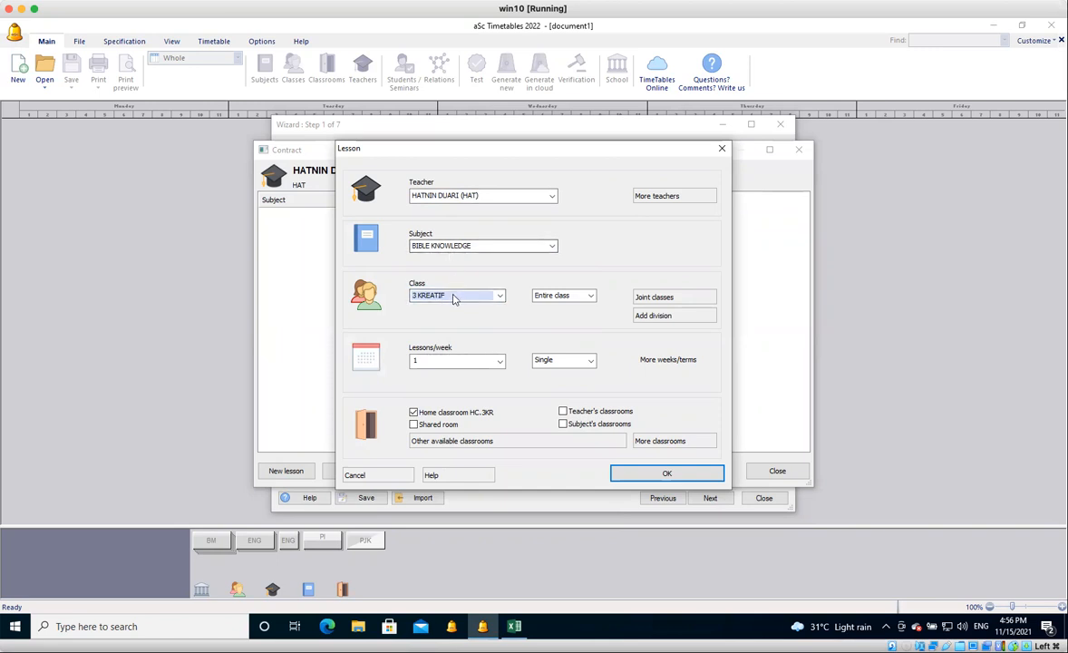
pyautogui.click(592, 298)
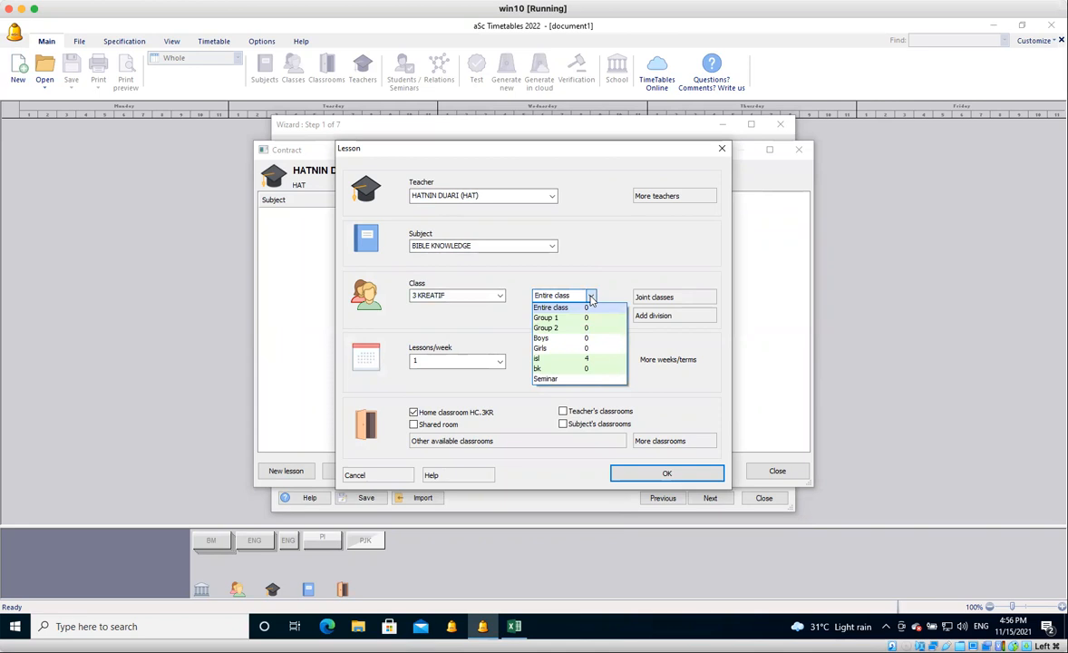
pyautogui.click(537, 370)
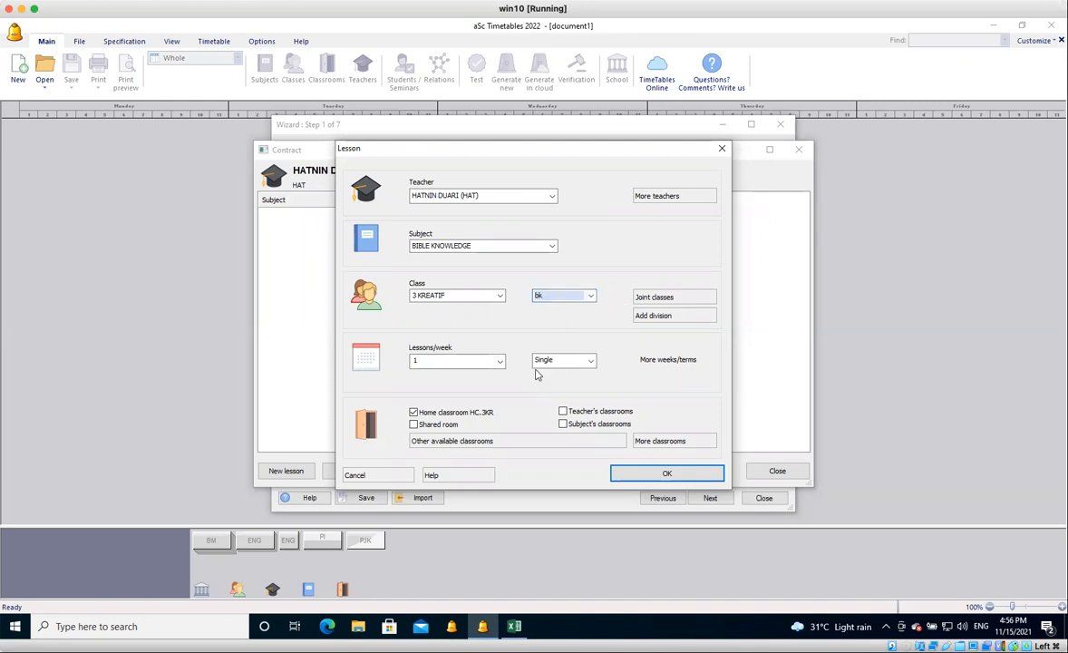
pyautogui.click(500, 361)
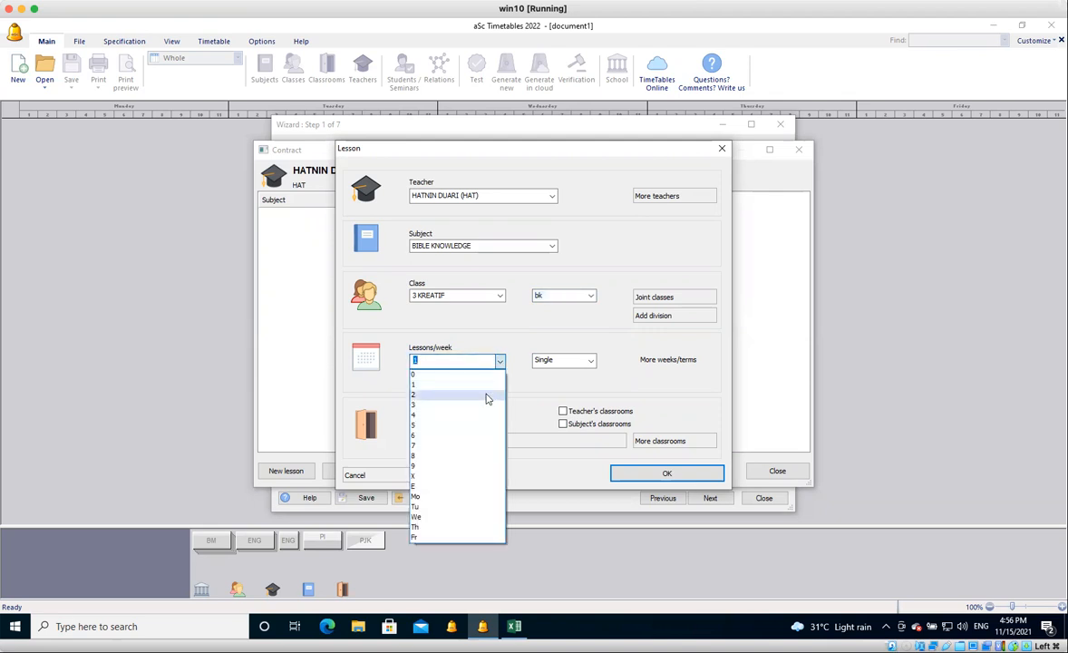
pyautogui.click(487, 396)
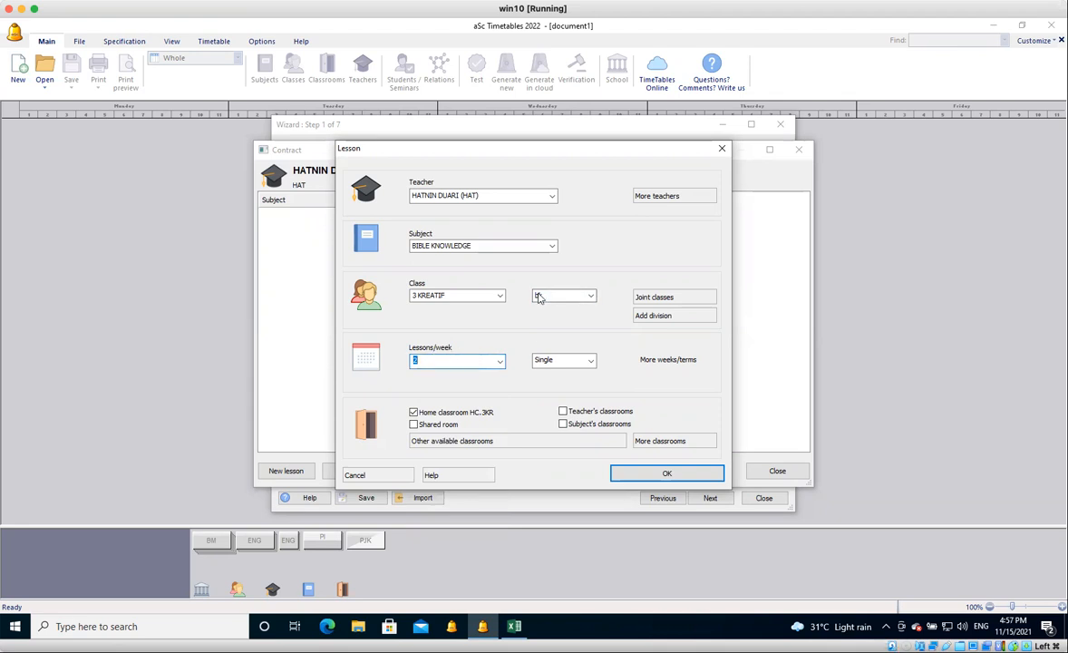
pyautogui.click(568, 363)
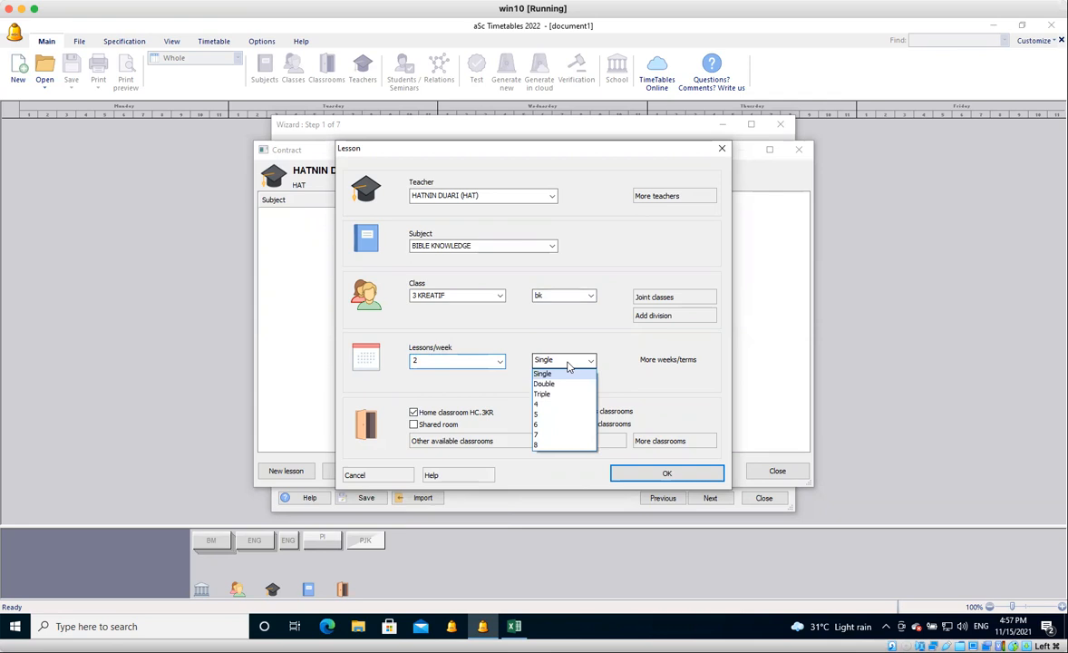
pyautogui.click(564, 384)
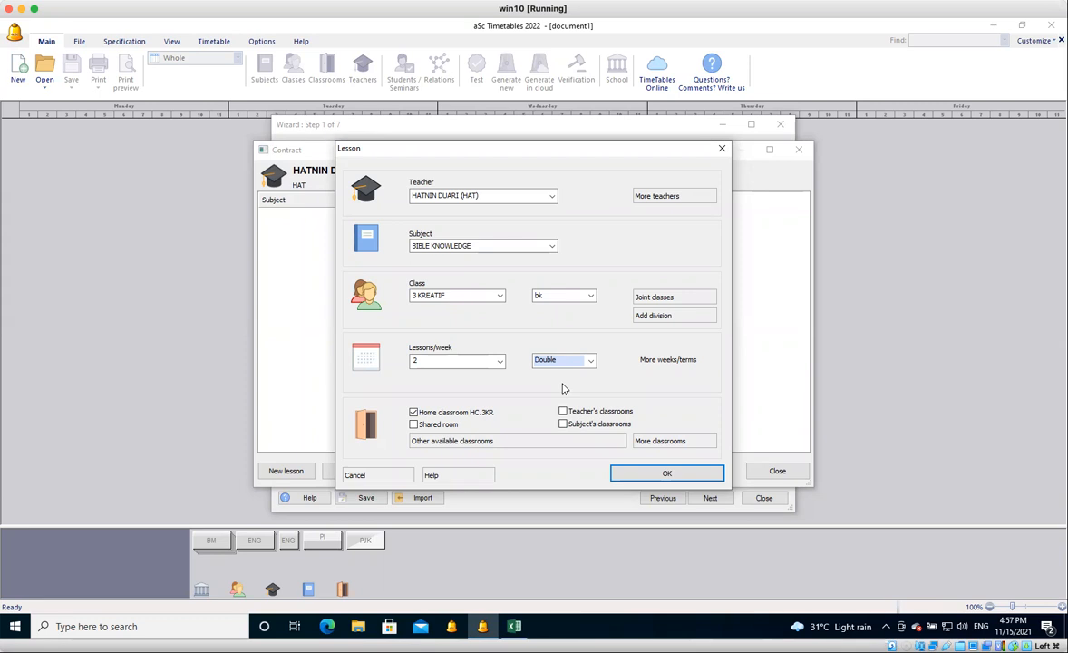
# Keep the bk group and the home classroom for the BIBLE KNOWLEDGE lesson, then save the lesson and close the contract.
pyautogui.click(590, 295)
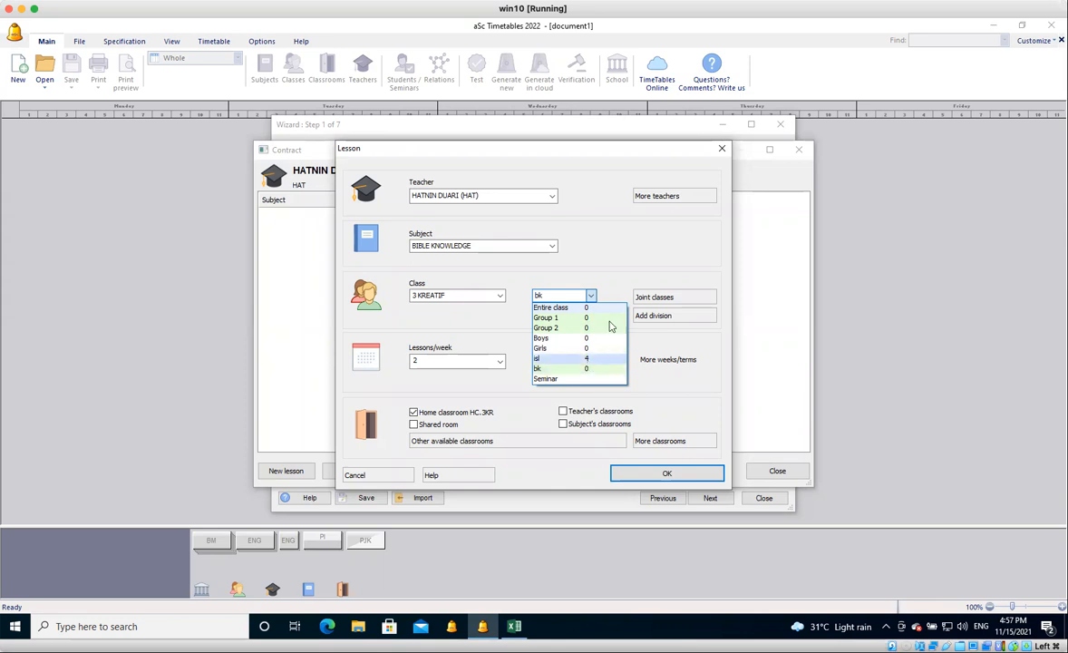
pyautogui.click(607, 291)
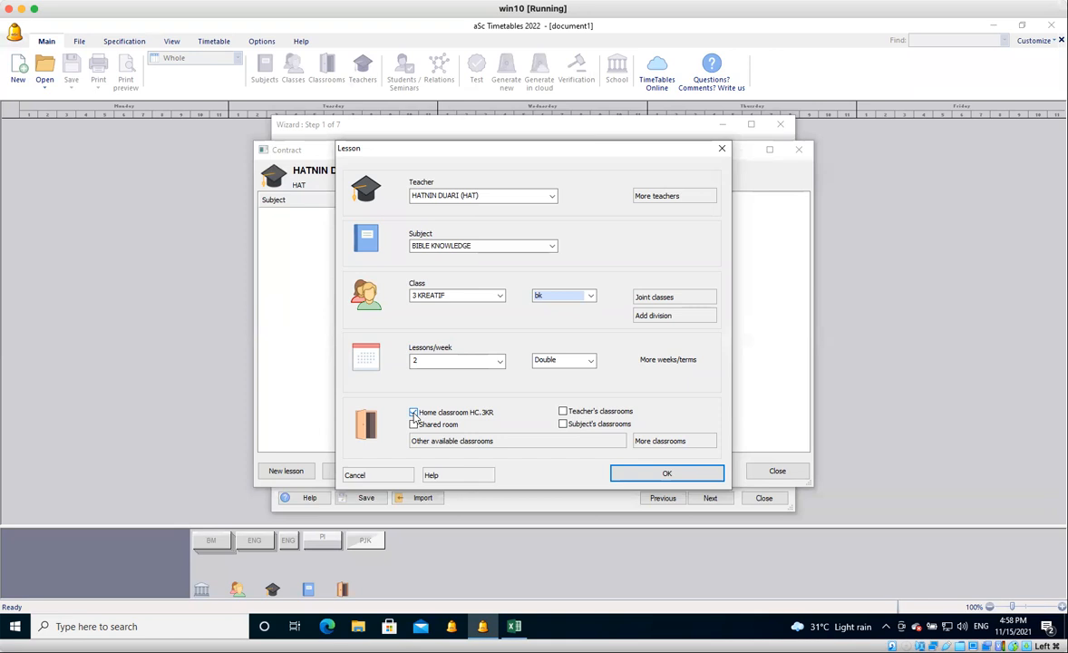
pyautogui.click(414, 413)
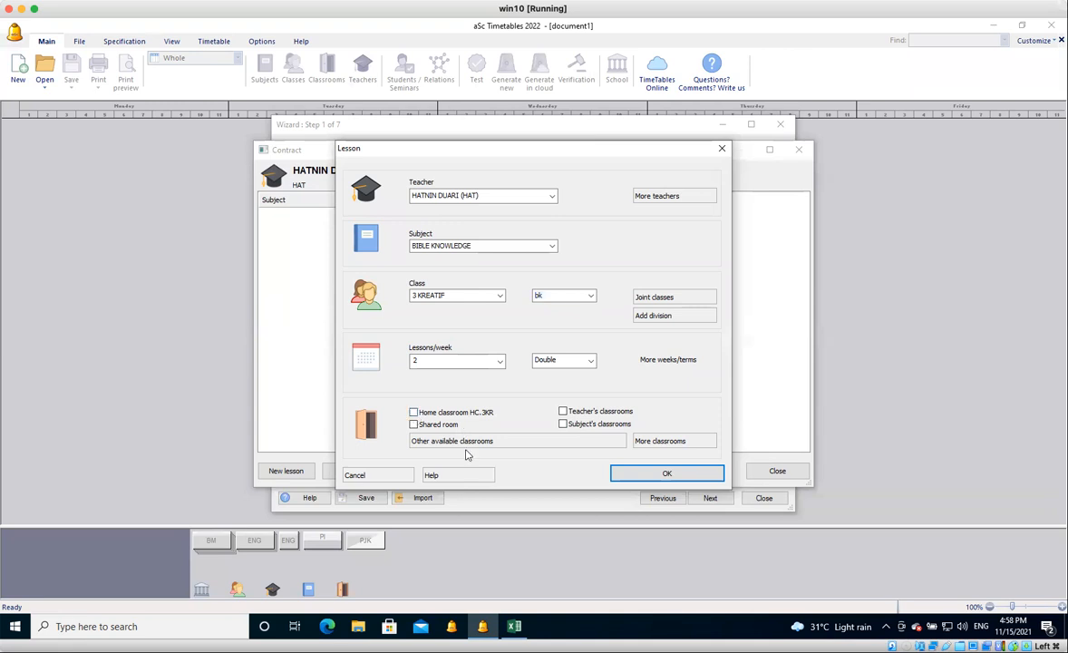
pyautogui.click(414, 413)
pyautogui.click(634, 475)
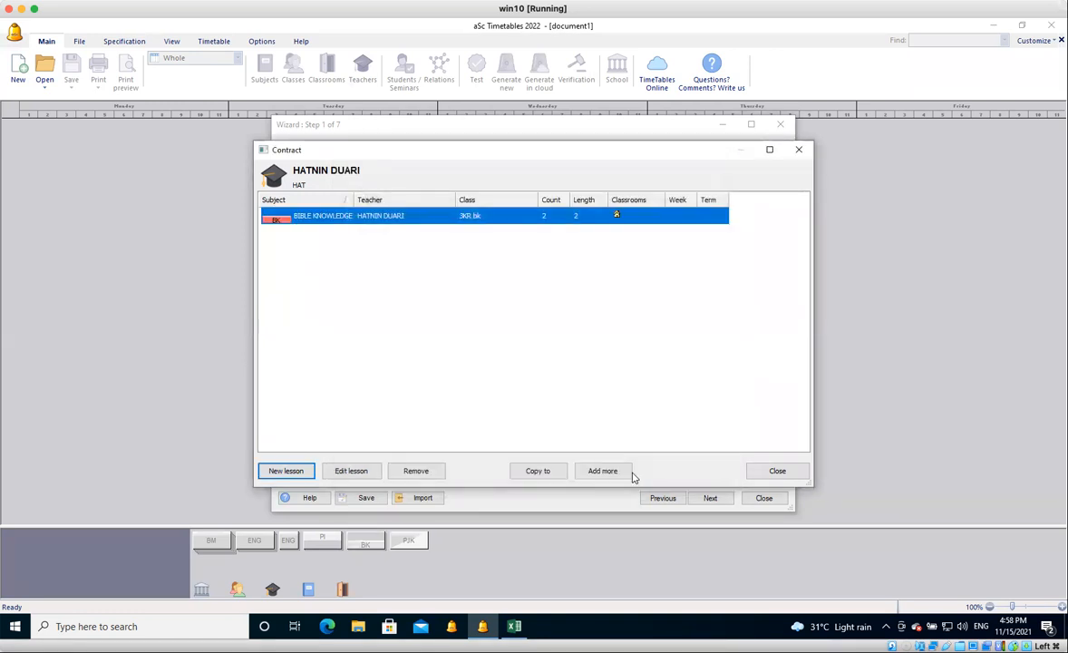
pyautogui.click(776, 472)
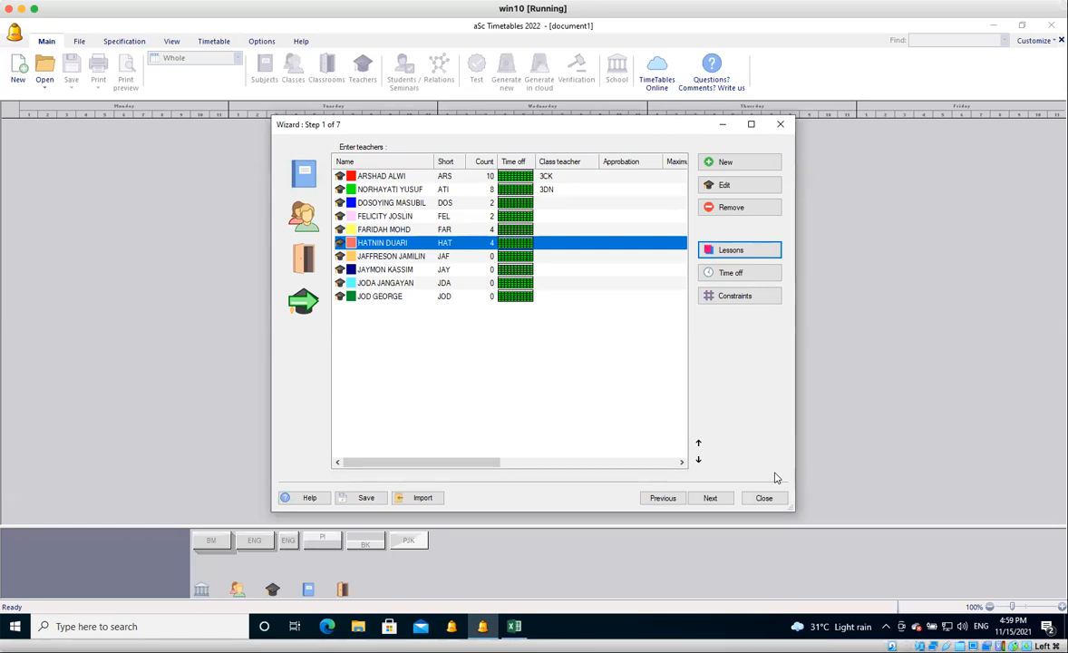
# Open the divisions of class 3 CEKAP and select the Group 1 / Group 2 division.
pyautogui.click(306, 225)
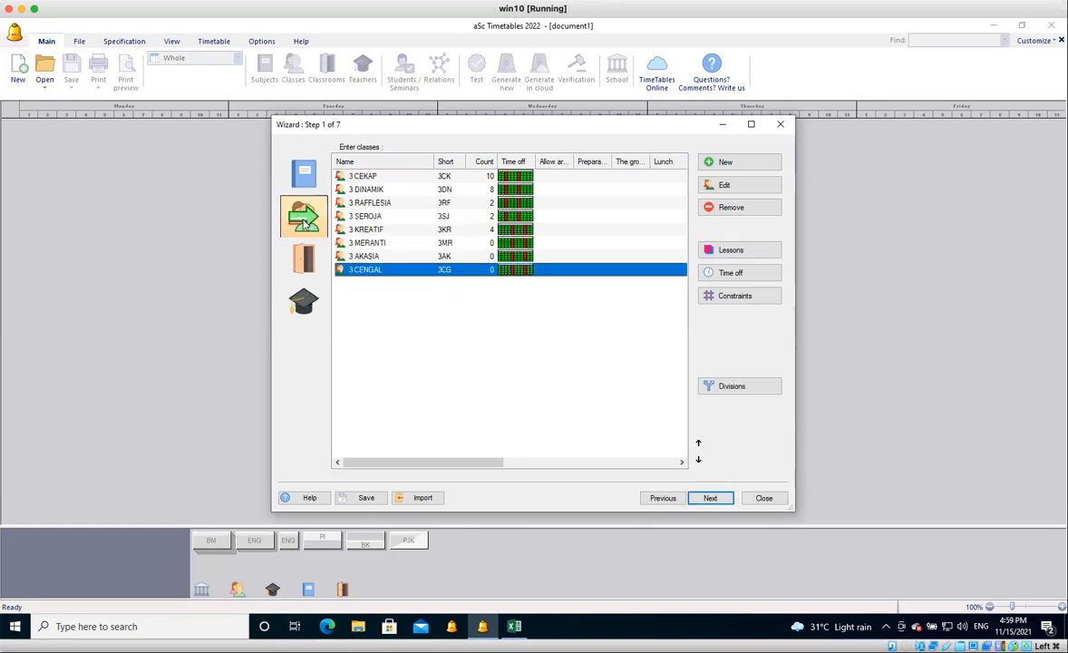
pyautogui.click(417, 178)
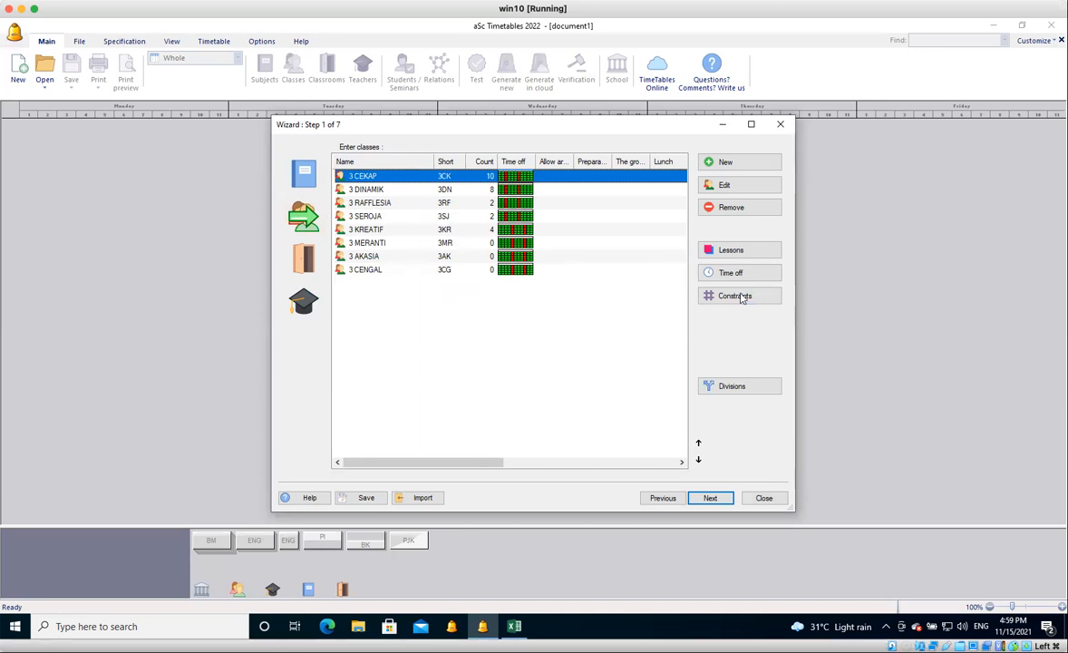
pyautogui.click(735, 392)
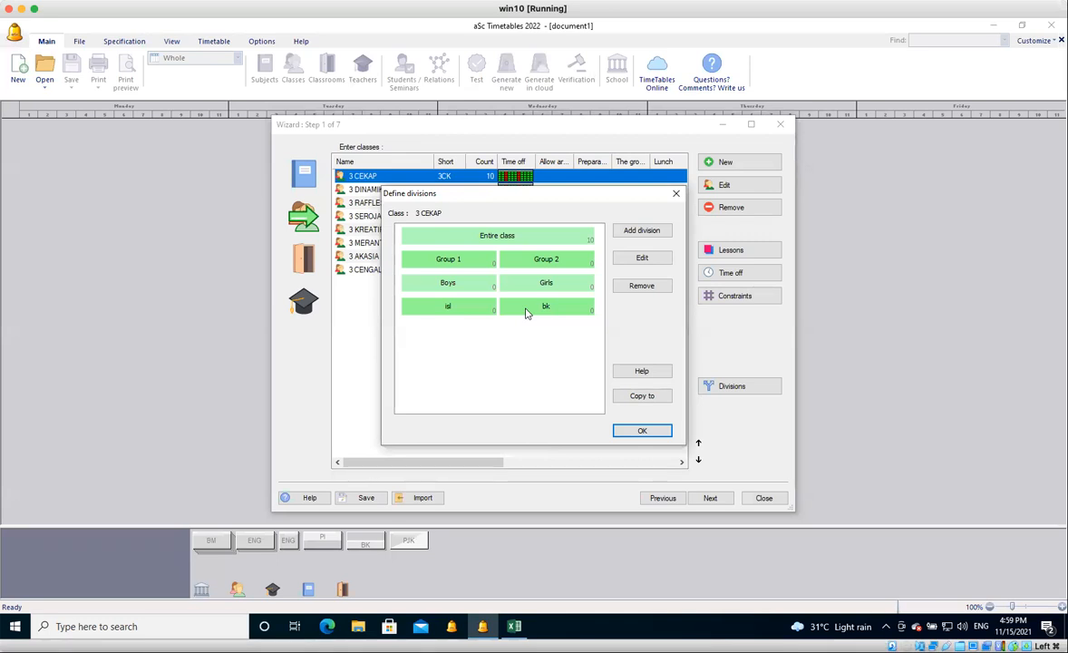
pyautogui.click(506, 260)
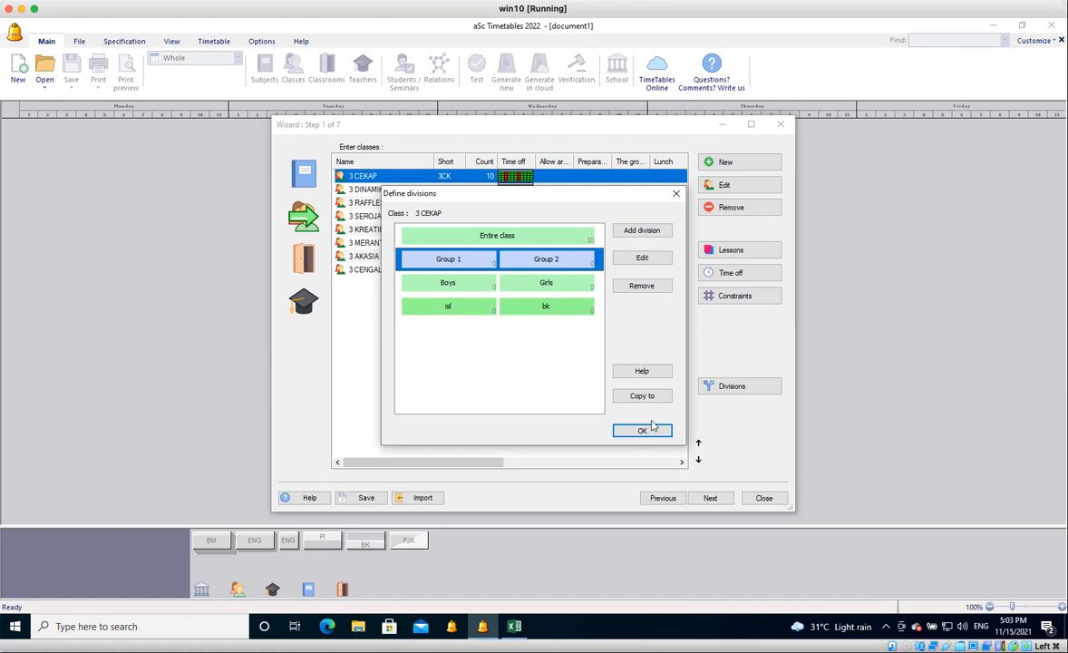
# Close the divisions of class 3 CEKAP and open the form for adding more lessons to the first teacher in the list.
pyautogui.click(643, 432)
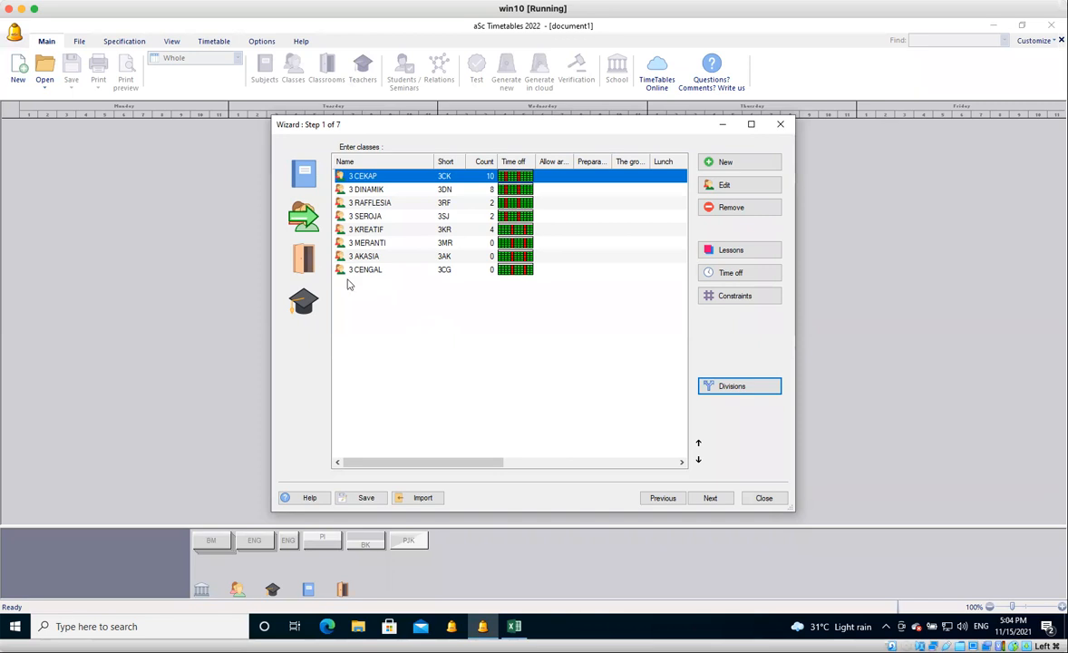
pyautogui.click(309, 260)
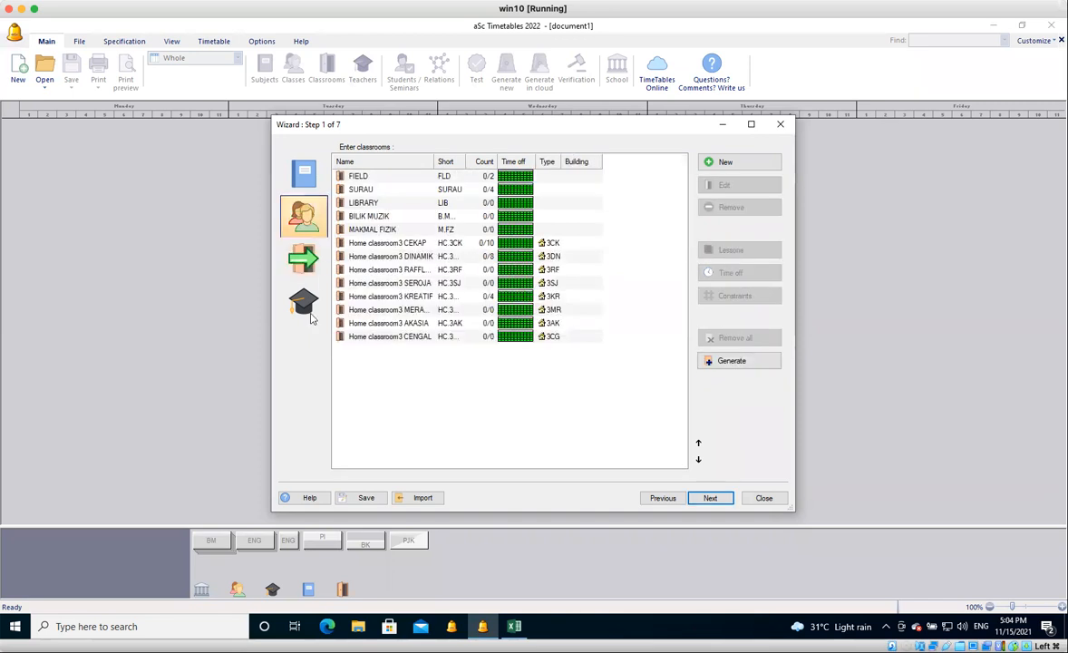
pyautogui.click(302, 306)
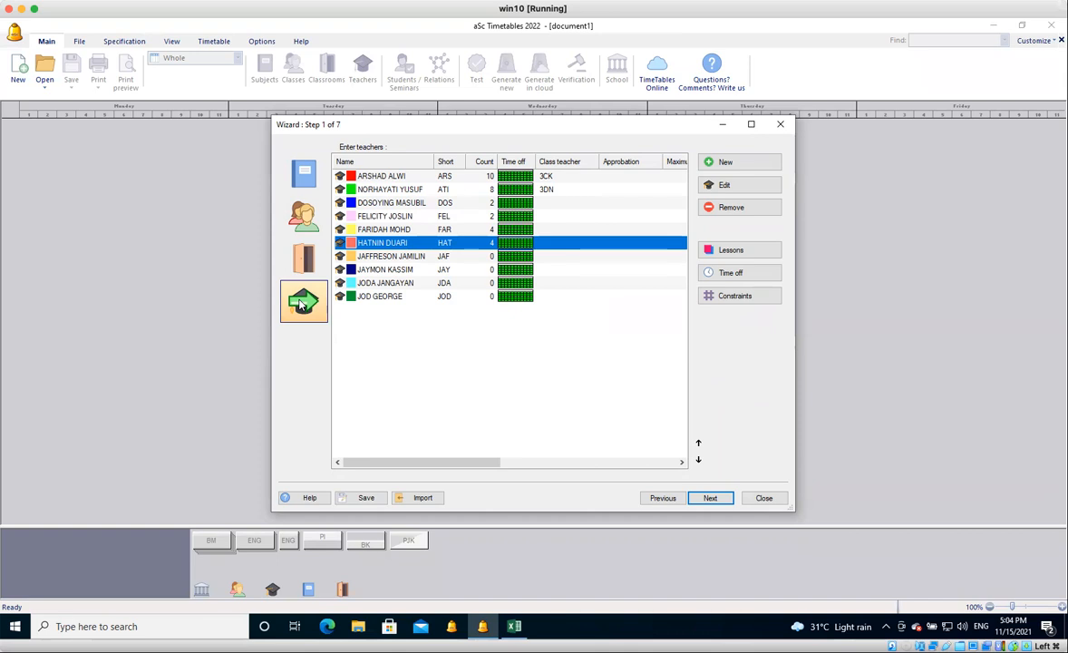
pyautogui.click(458, 177)
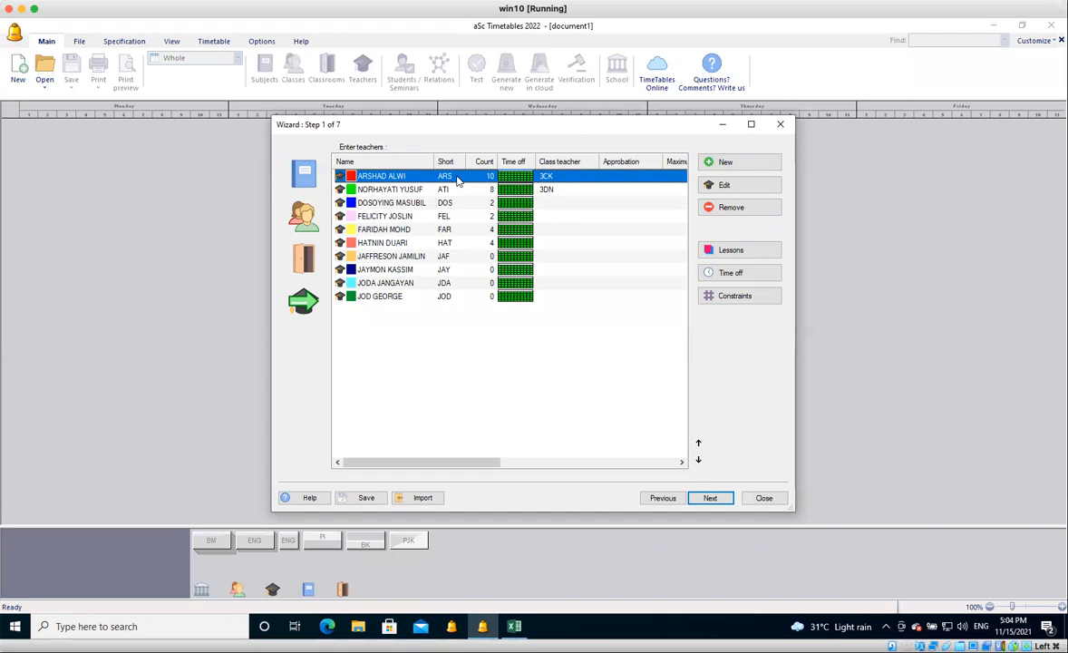
pyautogui.click(769, 254)
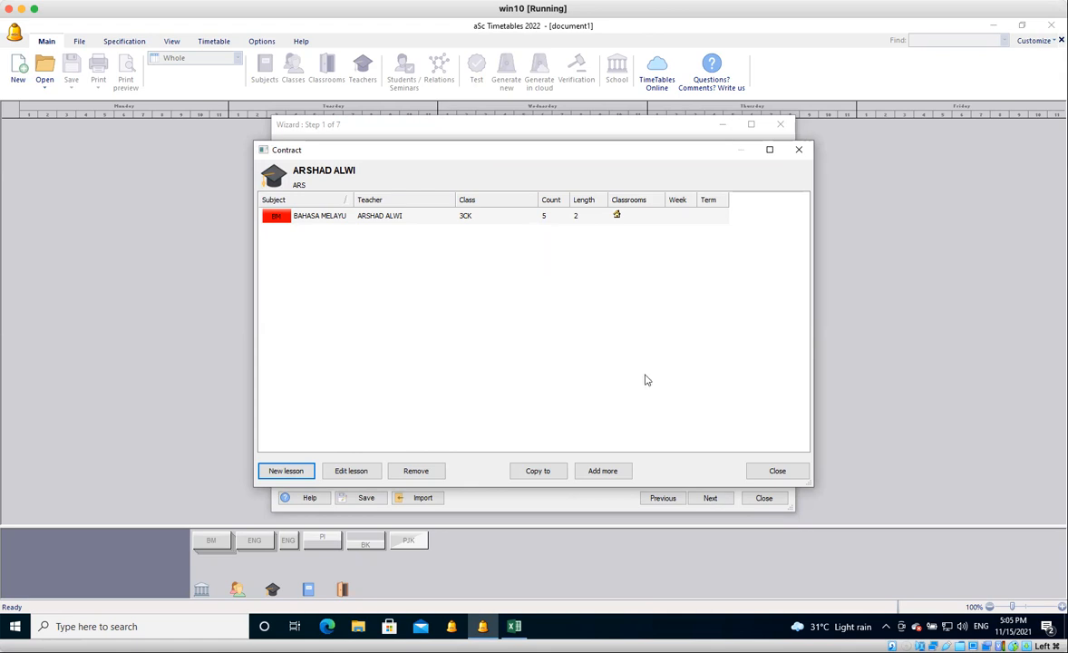
pyautogui.click(614, 476)
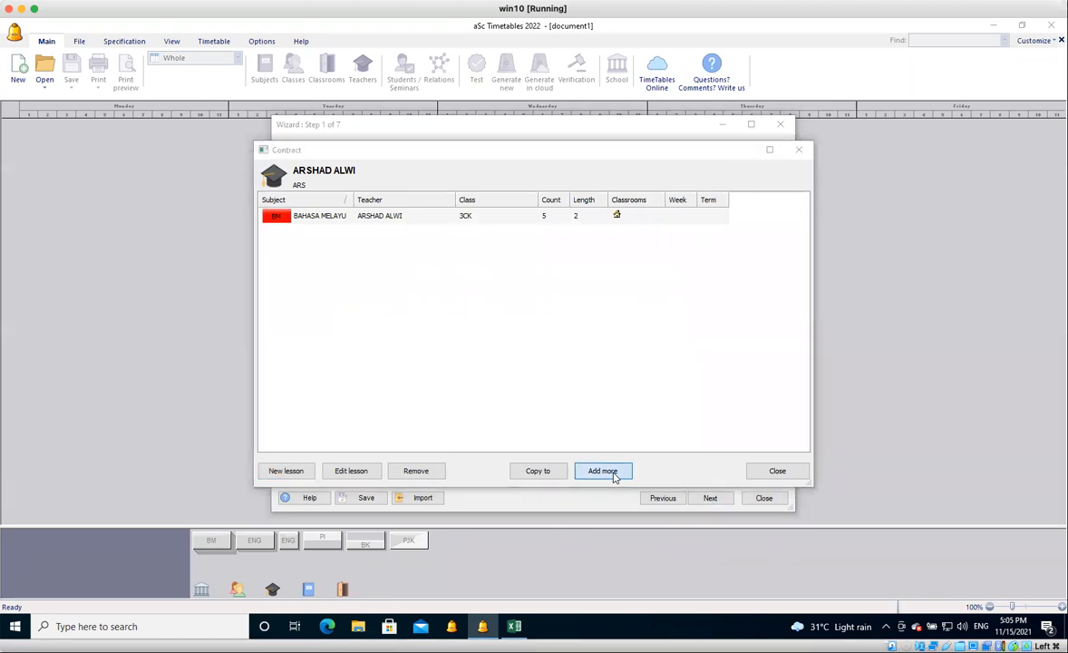
pyautogui.click(614, 476)
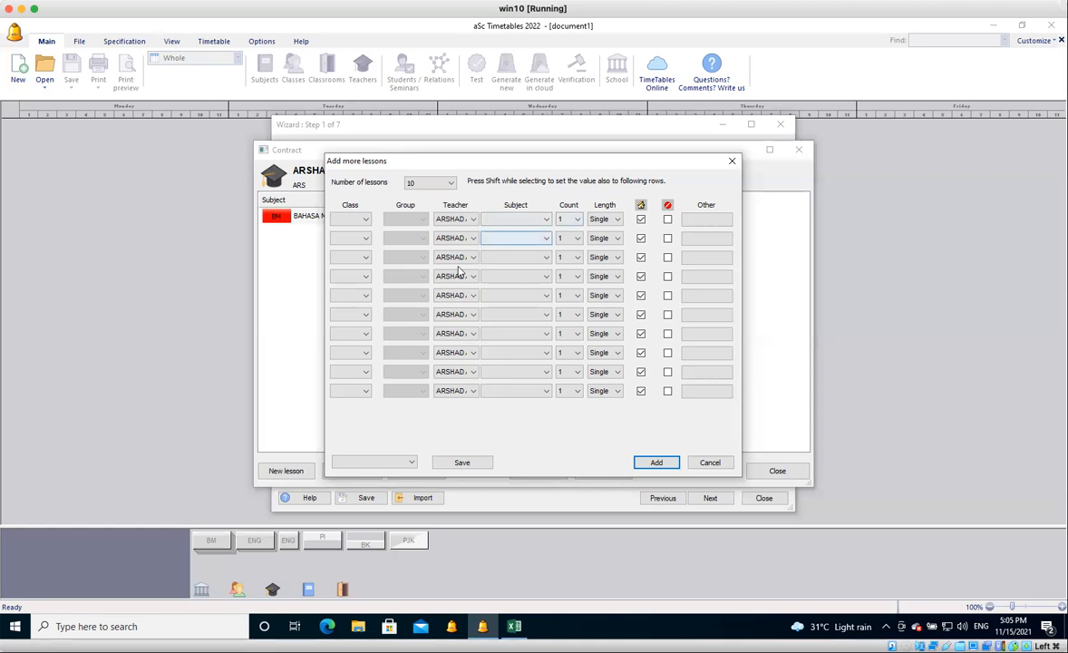
# Fill the first lesson row with class 3 DINAMIK, subject BAHASA MELAYU, count 5 and length Double.
pyautogui.click(365, 220)
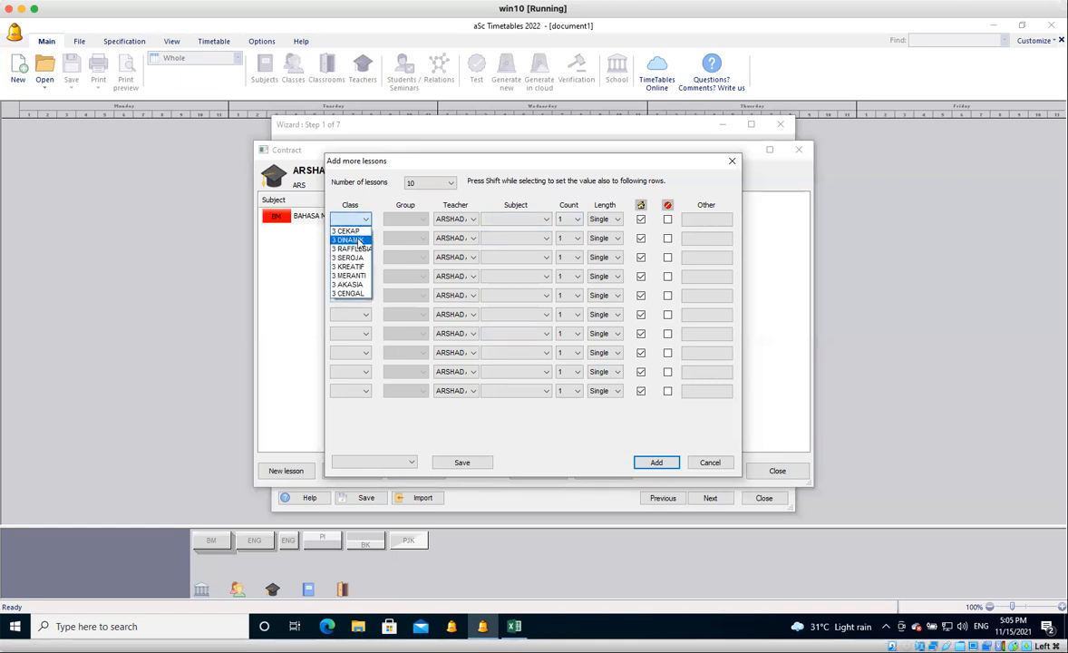
pyautogui.click(360, 242)
pyautogui.click(512, 221)
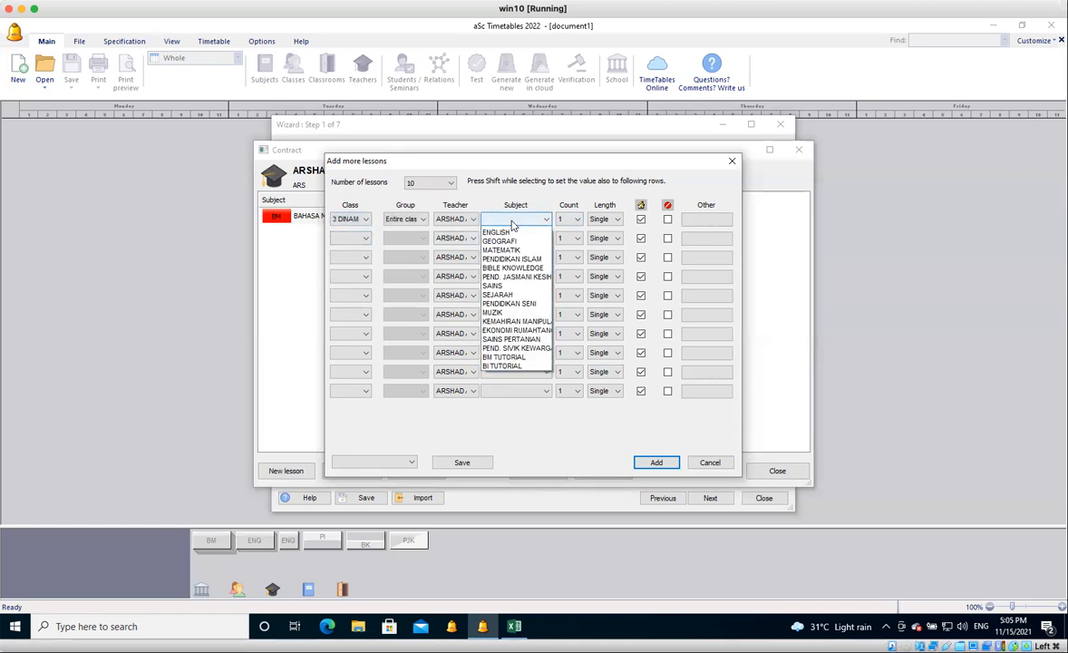
pyautogui.click(513, 232)
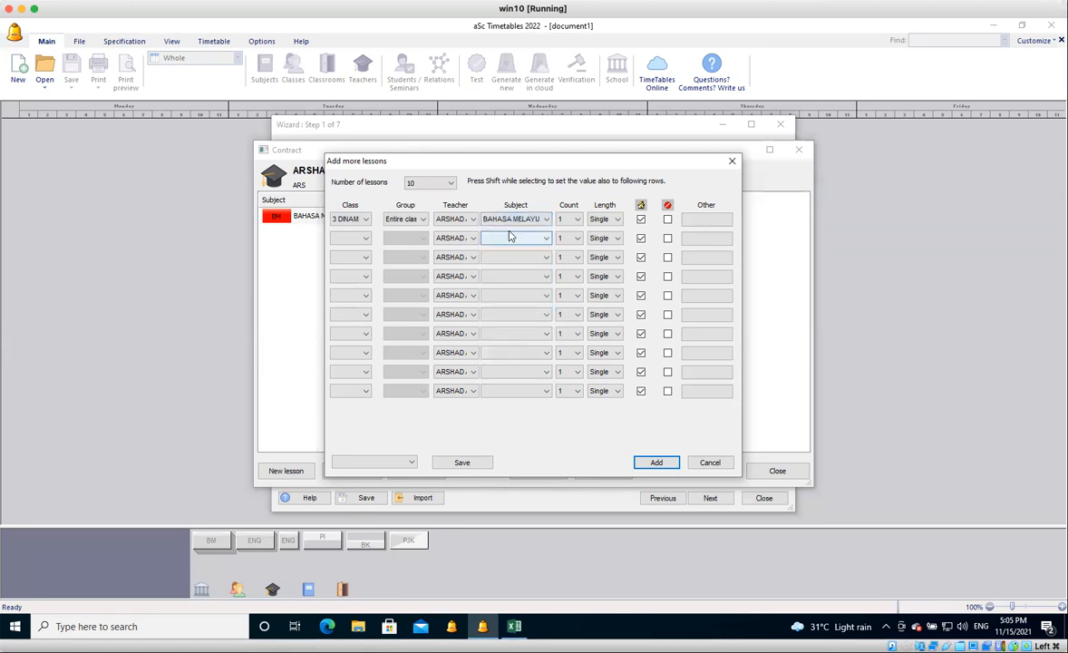
pyautogui.click(579, 220)
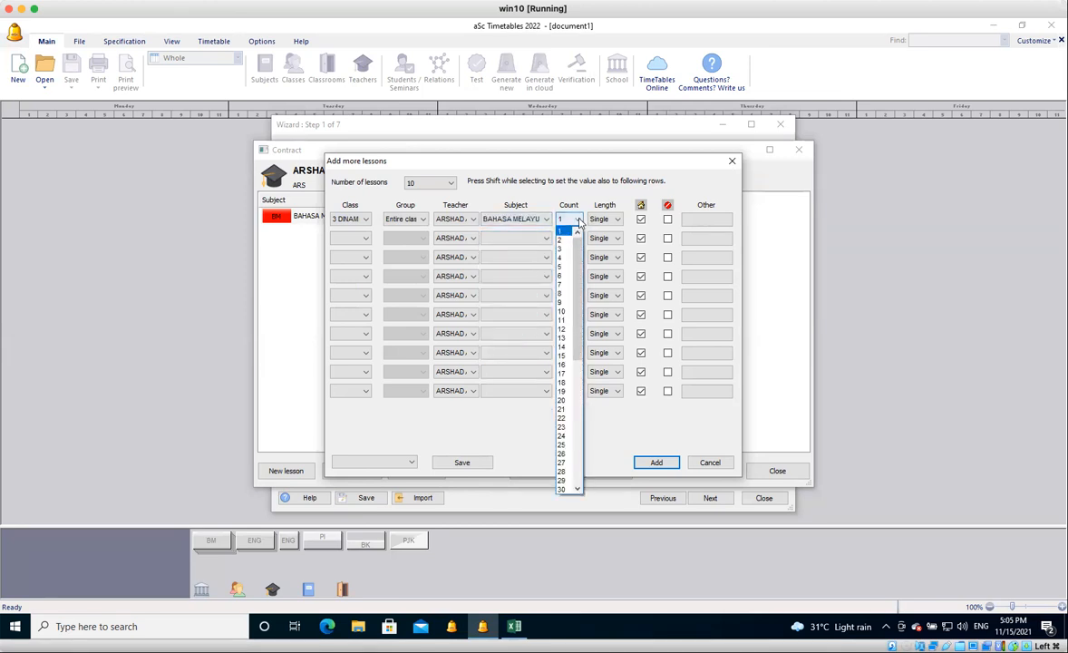
pyautogui.click(560, 268)
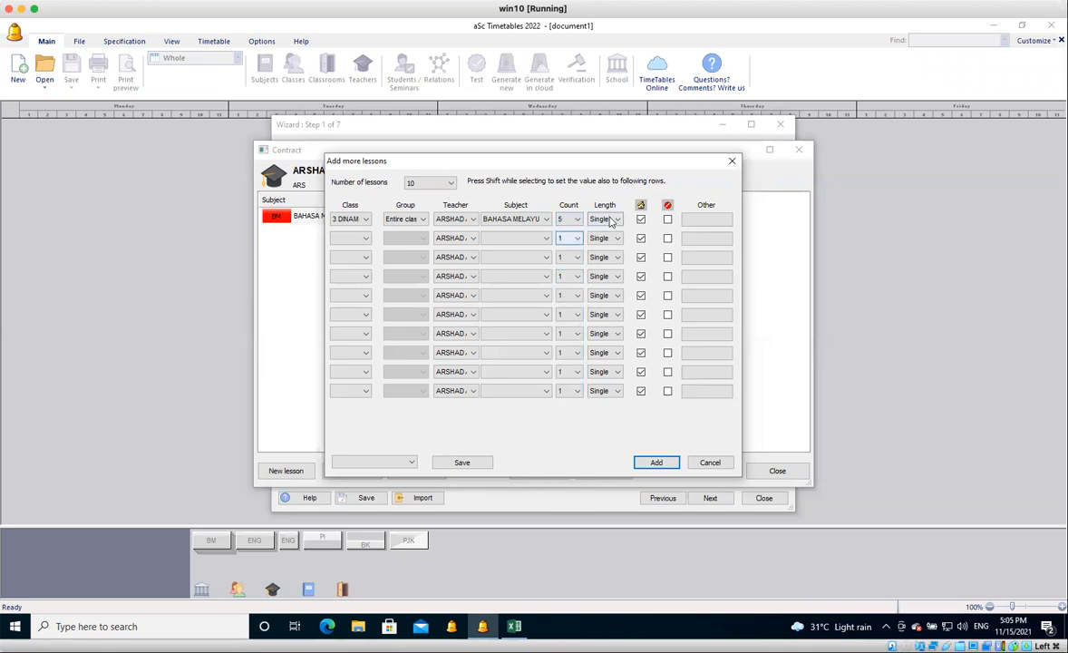
pyautogui.click(607, 220)
pyautogui.click(604, 240)
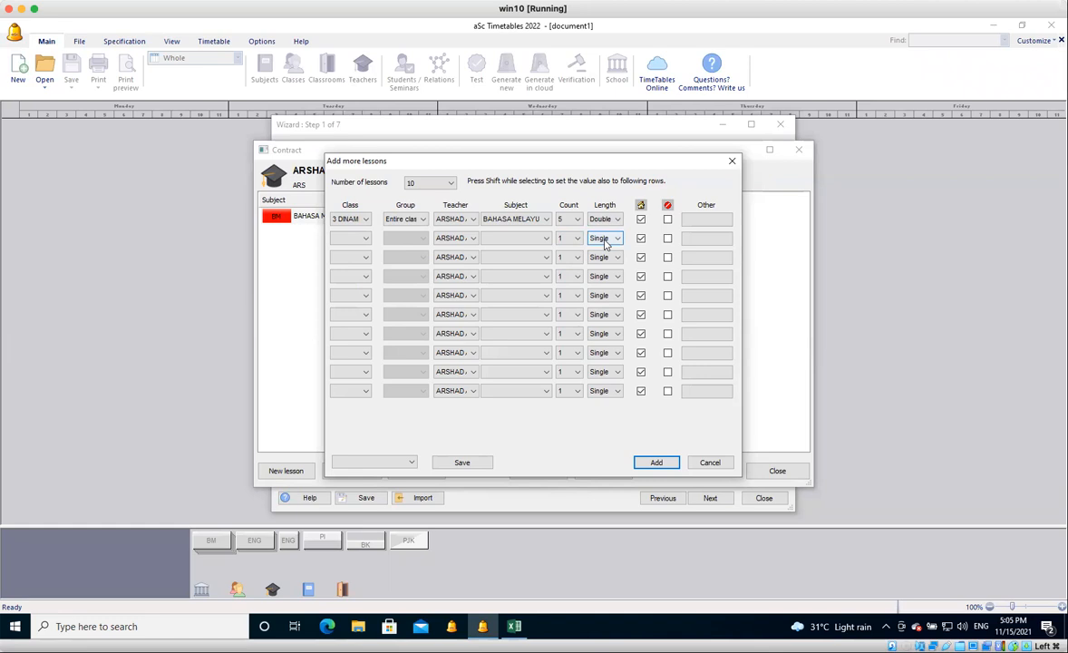
# Fill the second lesson row with class 3 CENGAL, subject BAHASA MELAYU, count 5 and length Double.
pyautogui.click(350, 239)
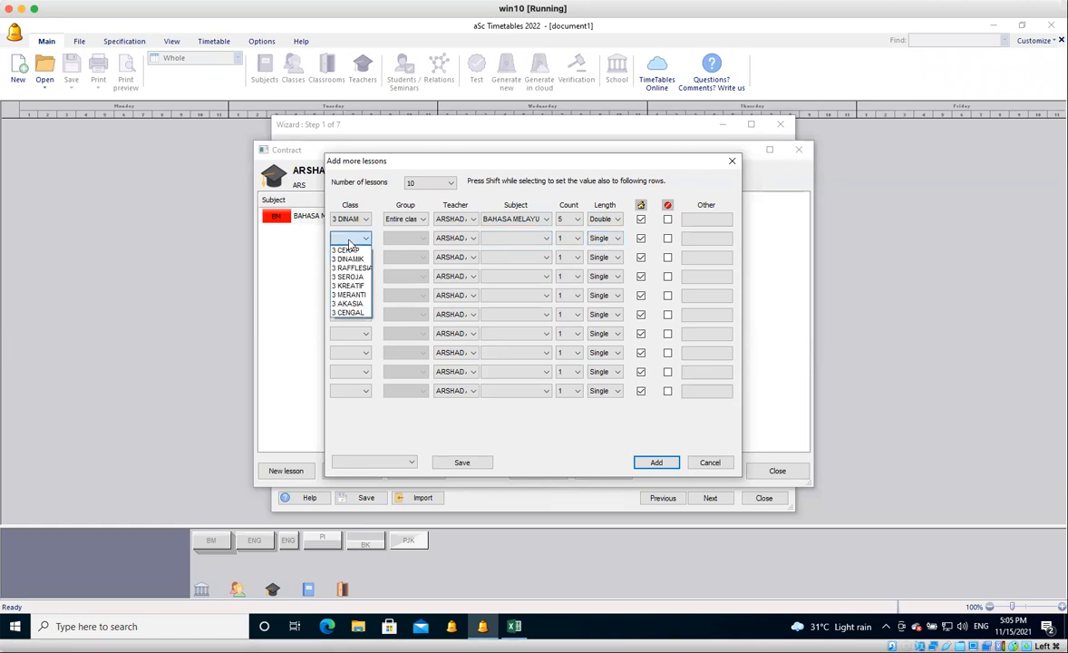
pyautogui.click(348, 313)
pyautogui.click(508, 240)
pyautogui.click(500, 251)
pyautogui.click(574, 239)
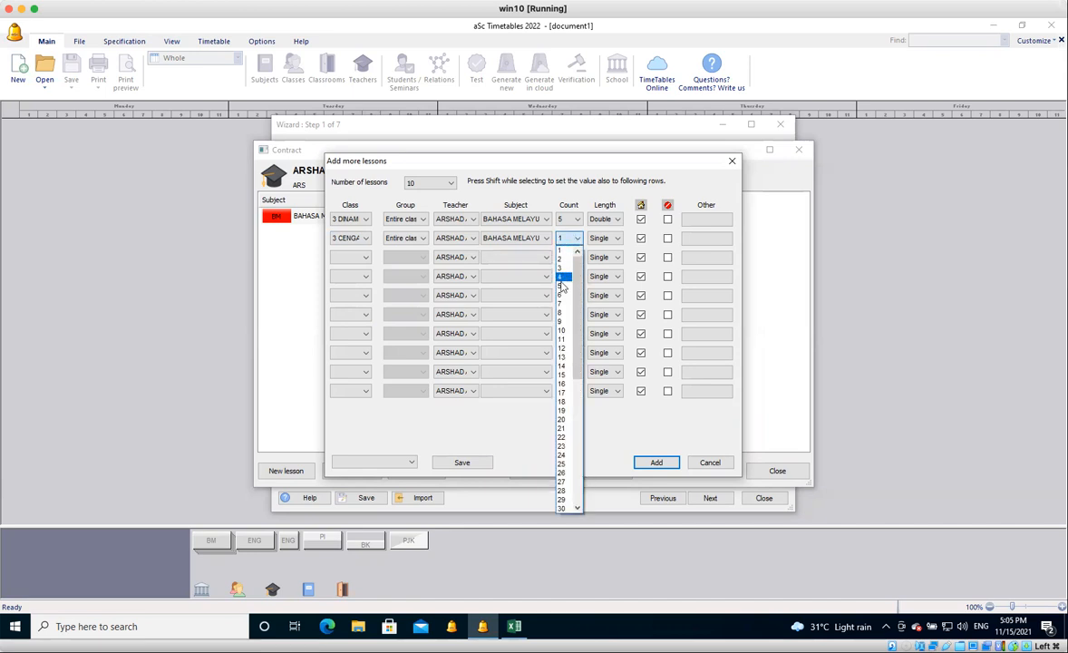
pyautogui.click(562, 285)
pyautogui.click(606, 238)
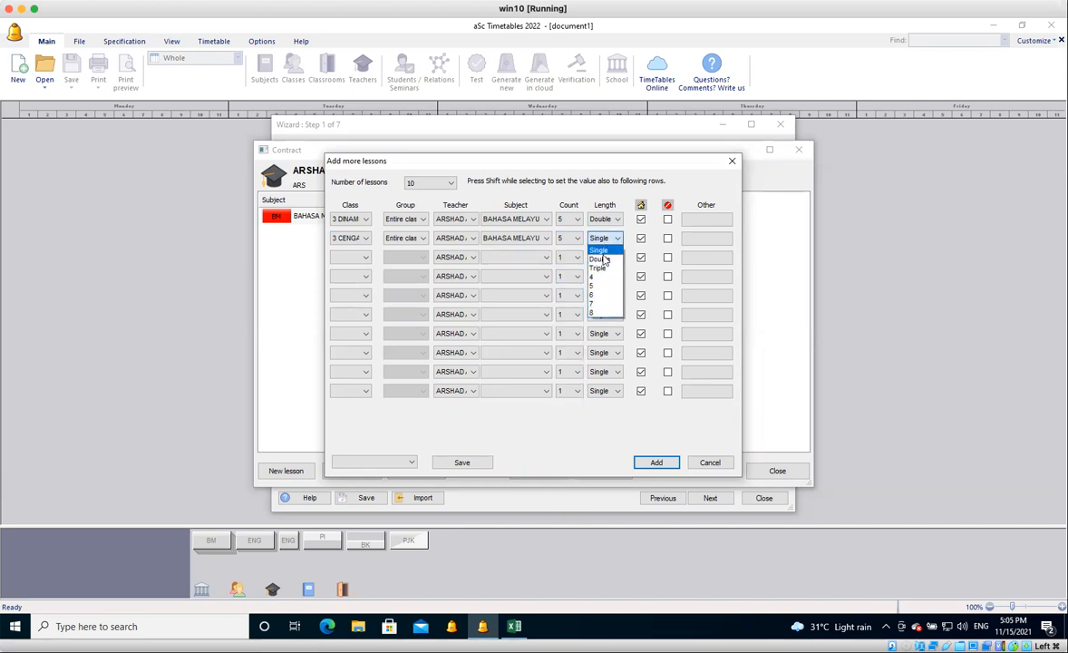
pyautogui.click(696, 305)
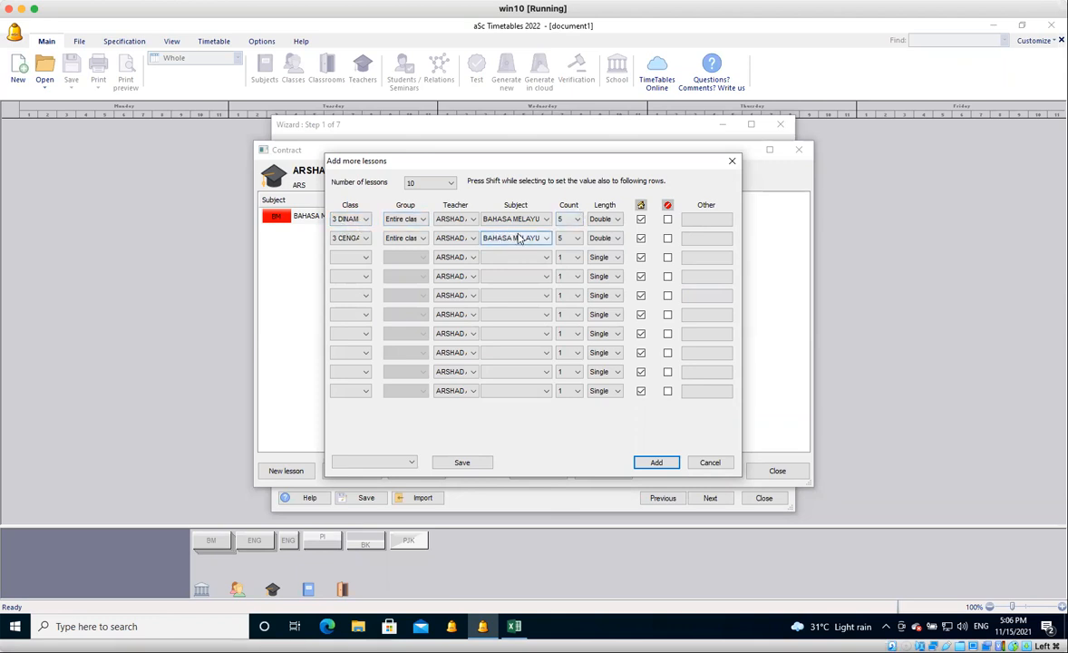
# Reduce the number of lessons to 2, add both BAHASA MELAYU lessons and close the contract.
pyautogui.click(664, 463)
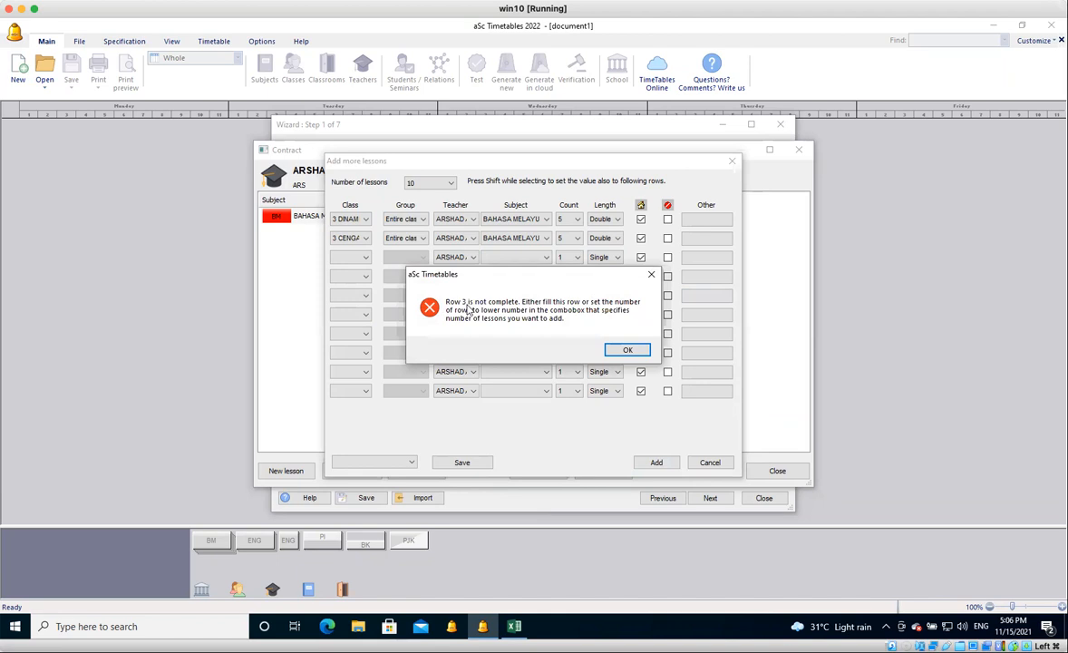
pyautogui.click(625, 351)
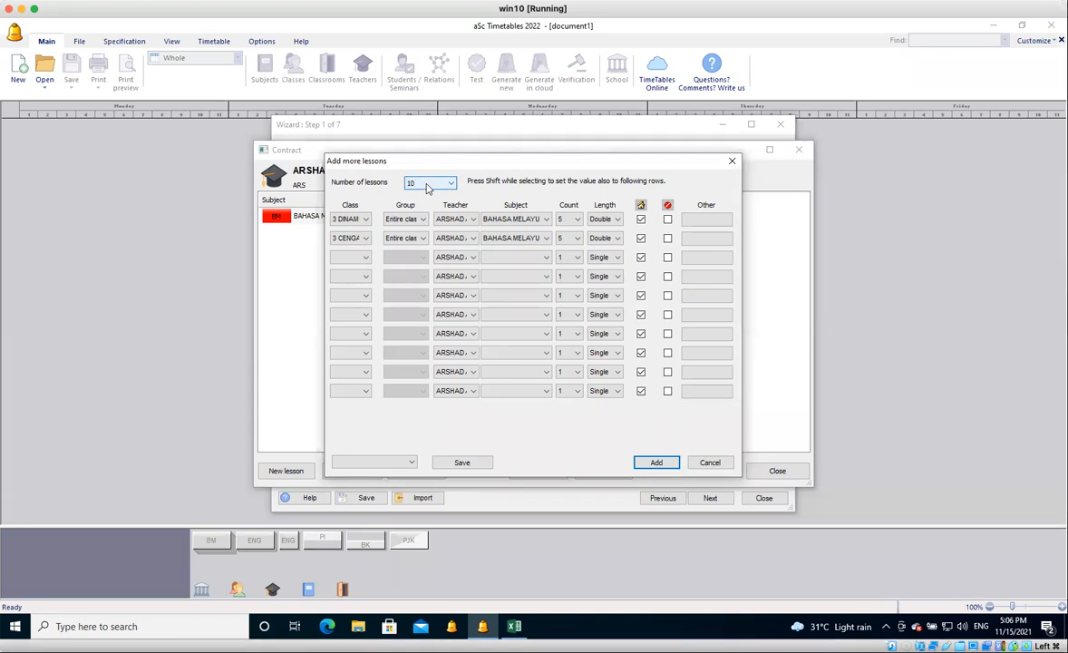
pyautogui.click(428, 186)
pyautogui.click(420, 203)
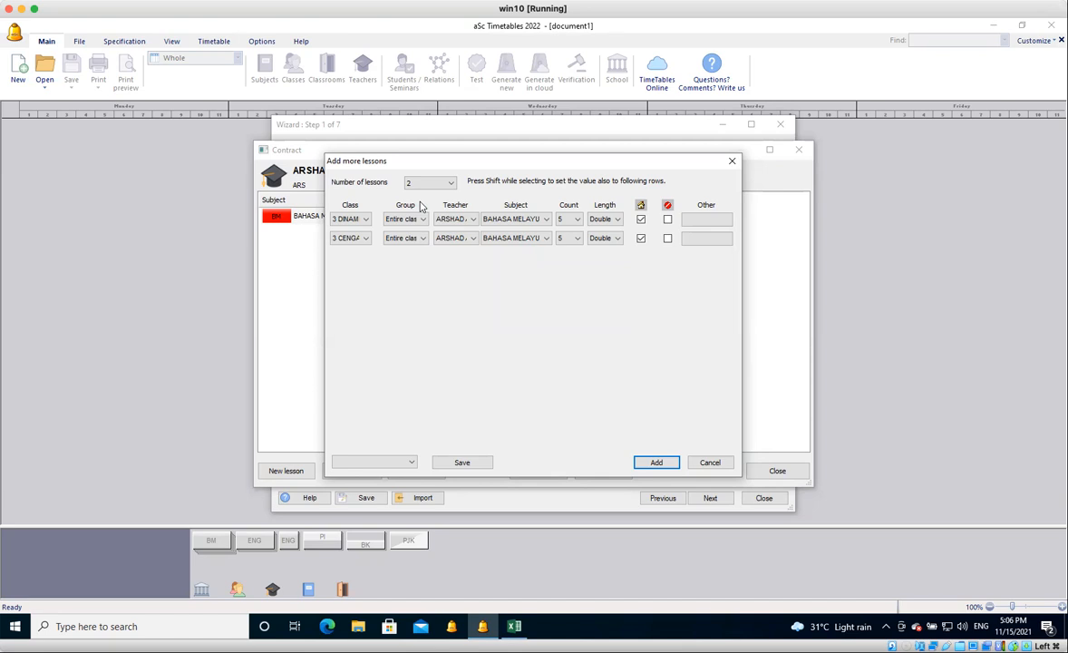
pyautogui.click(660, 464)
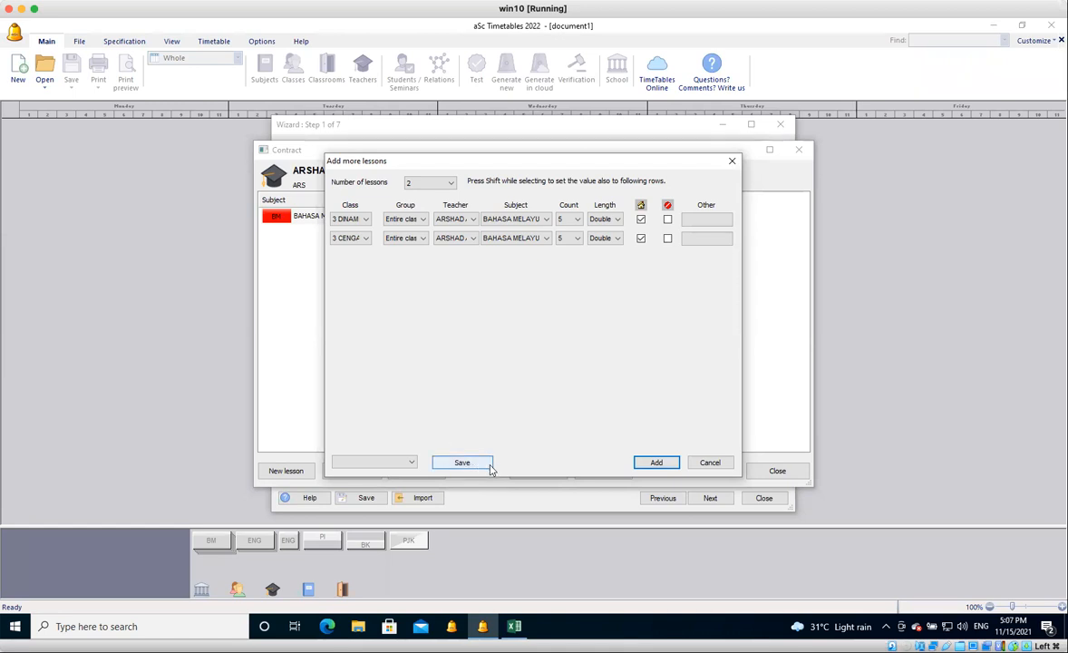
pyautogui.click(656, 464)
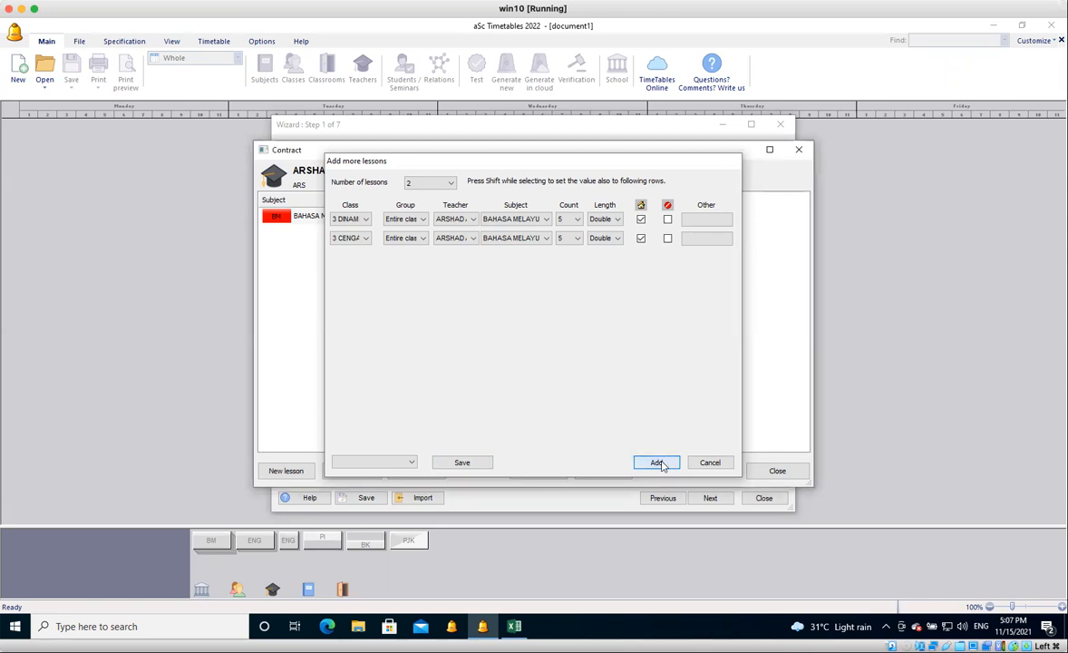
pyautogui.click(777, 470)
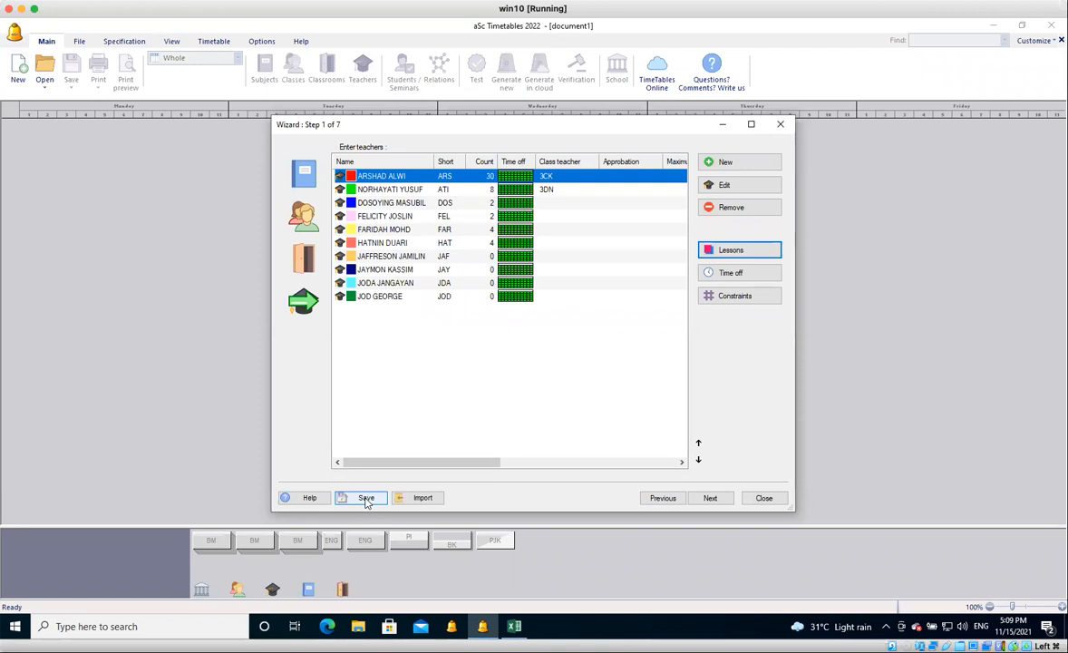
# Start adding more lessons for the second teacher, filling the first row with class 3 CENGAL, subject ENGLISH and count 2.
pyautogui.click(443, 191)
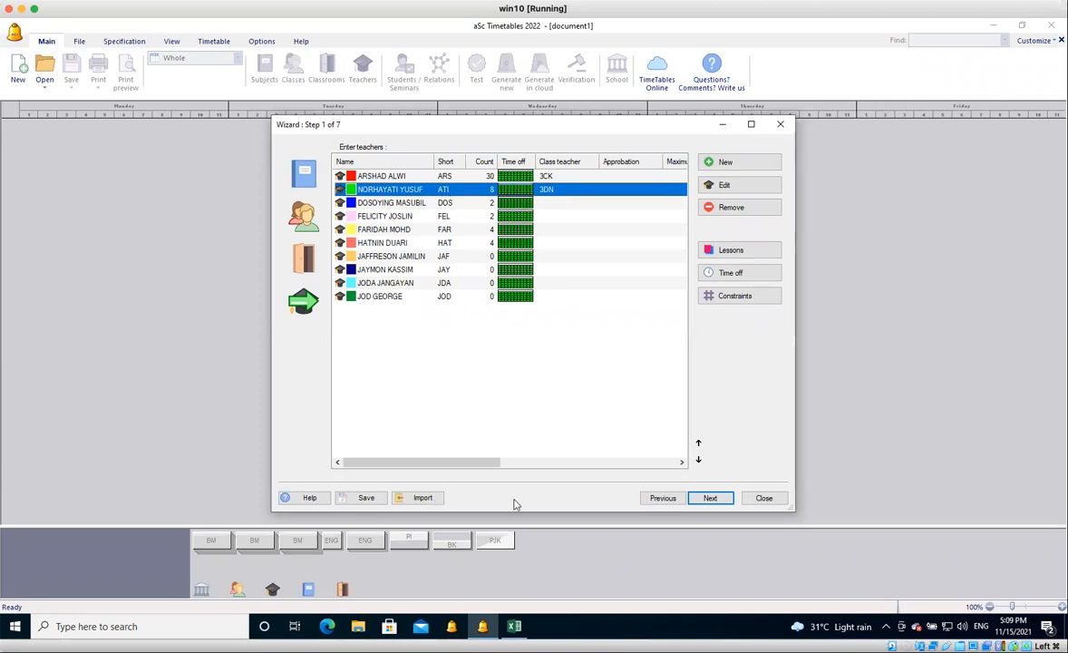
pyautogui.click(758, 254)
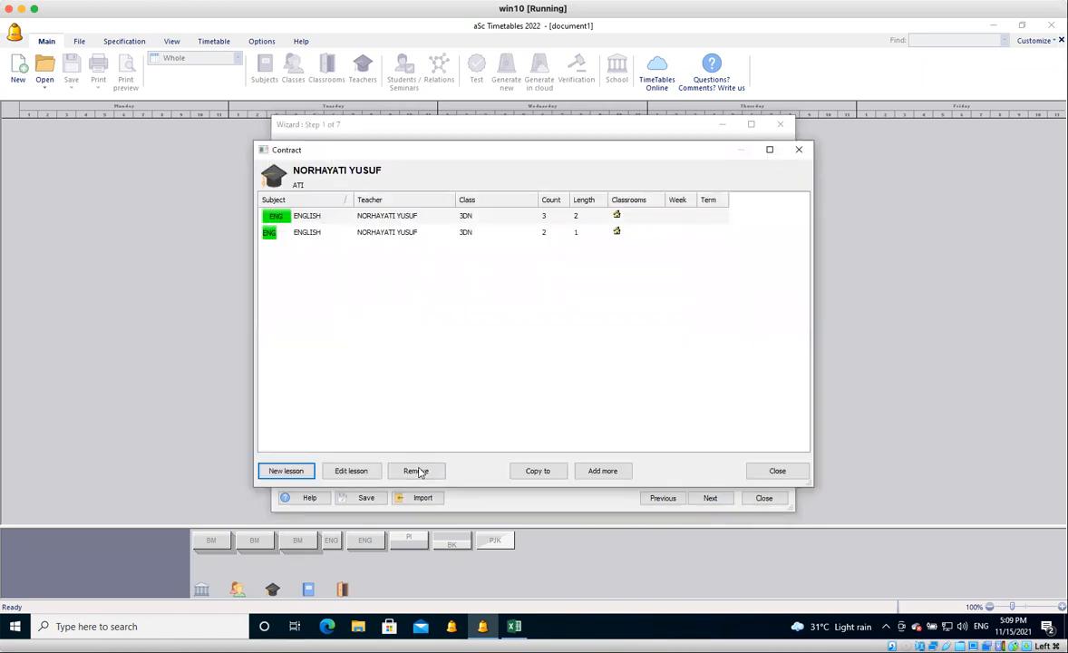
pyautogui.click(607, 473)
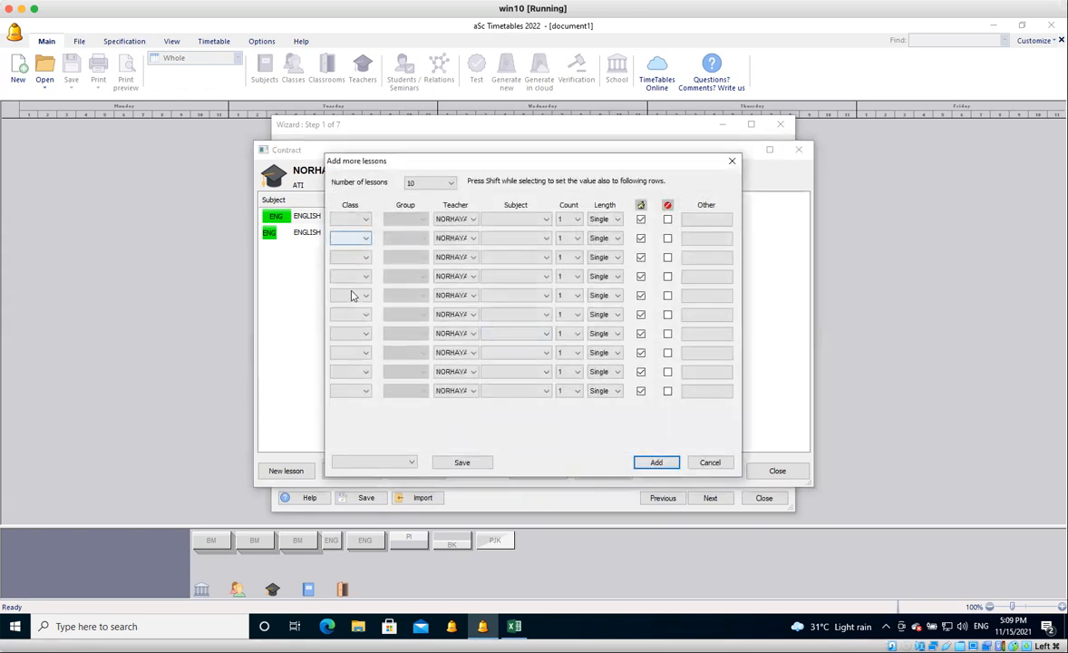
pyautogui.click(355, 219)
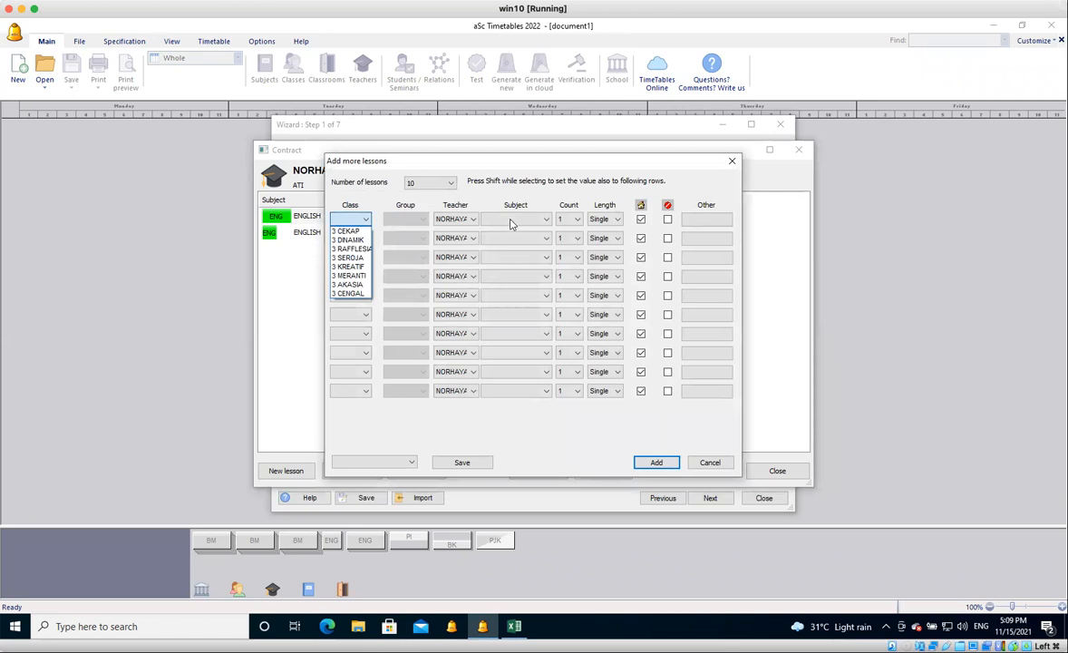
pyautogui.click(510, 224)
pyautogui.click(512, 224)
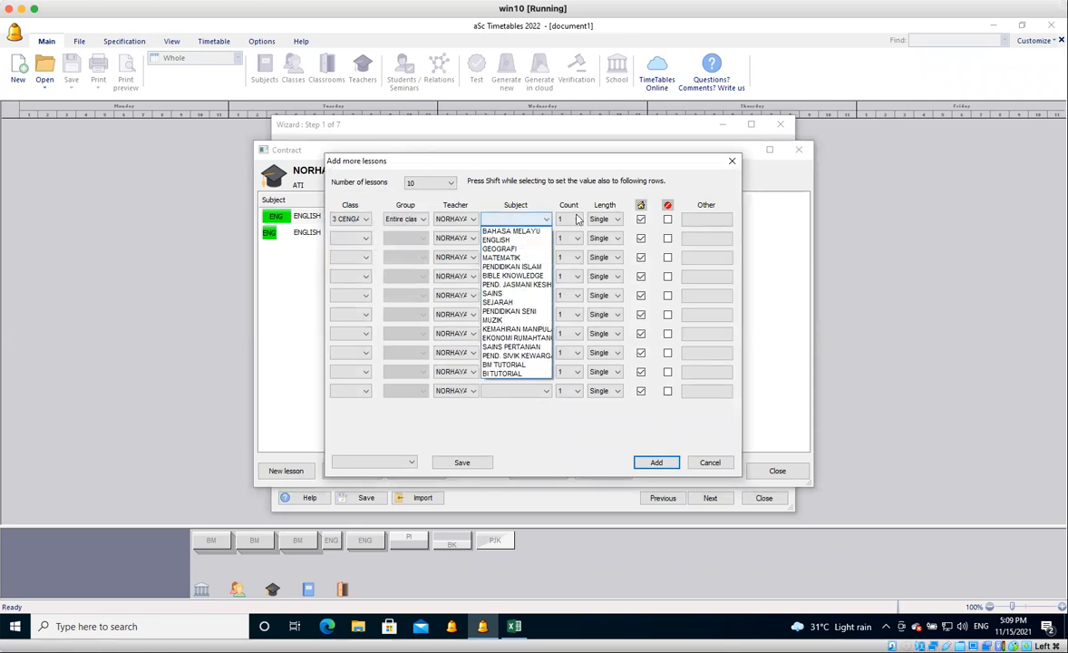
pyautogui.click(512, 240)
pyautogui.click(568, 222)
pyautogui.click(567, 241)
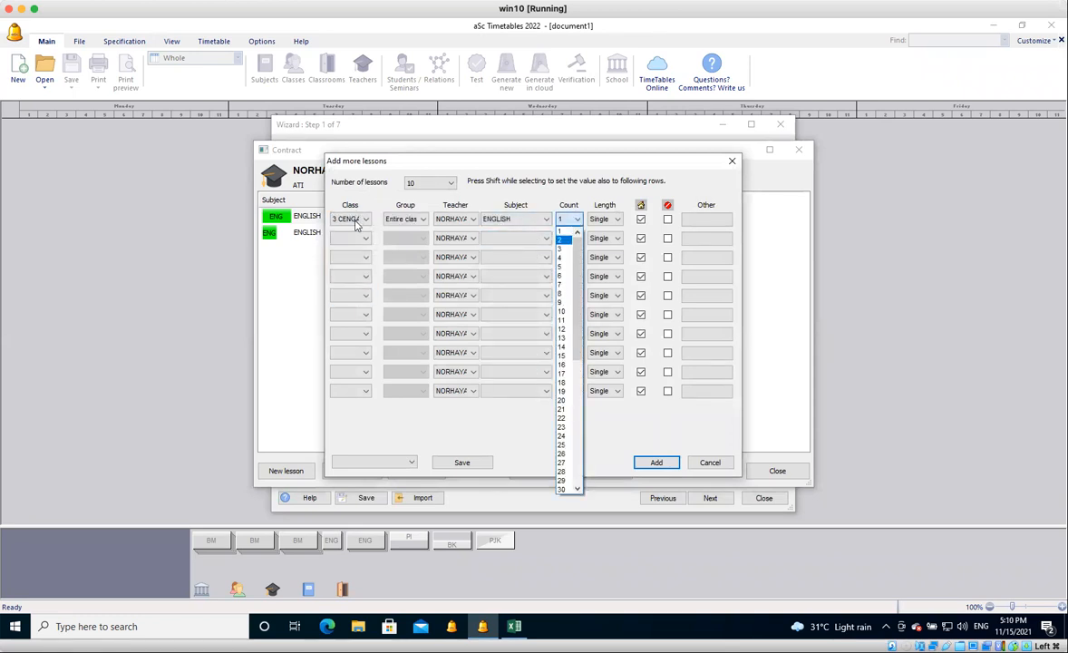
# Fill the second lesson row with class 3 CENGAL, subject ENGLISH, count 3 and length Double.
pyautogui.click(352, 238)
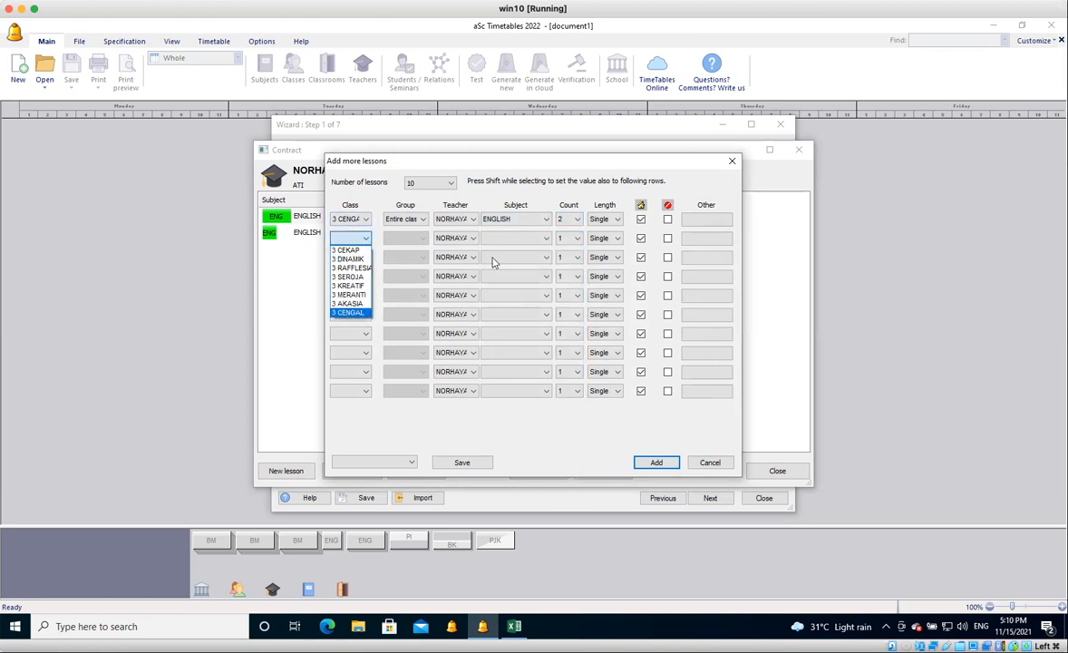
pyautogui.click(348, 312)
pyautogui.click(512, 238)
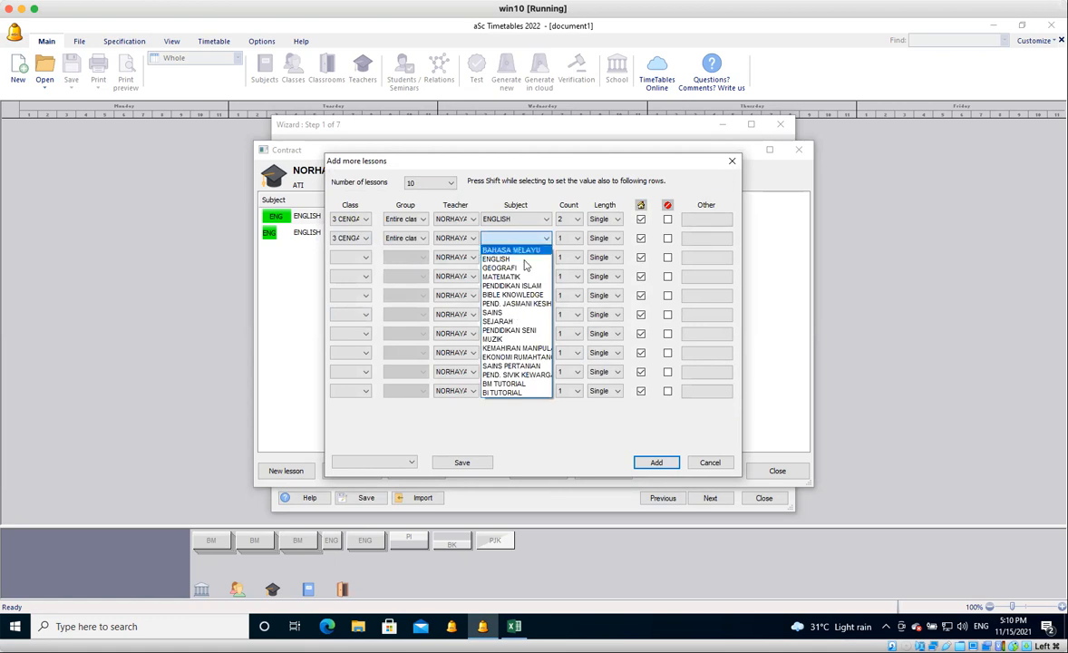
pyautogui.click(503, 258)
pyautogui.click(577, 238)
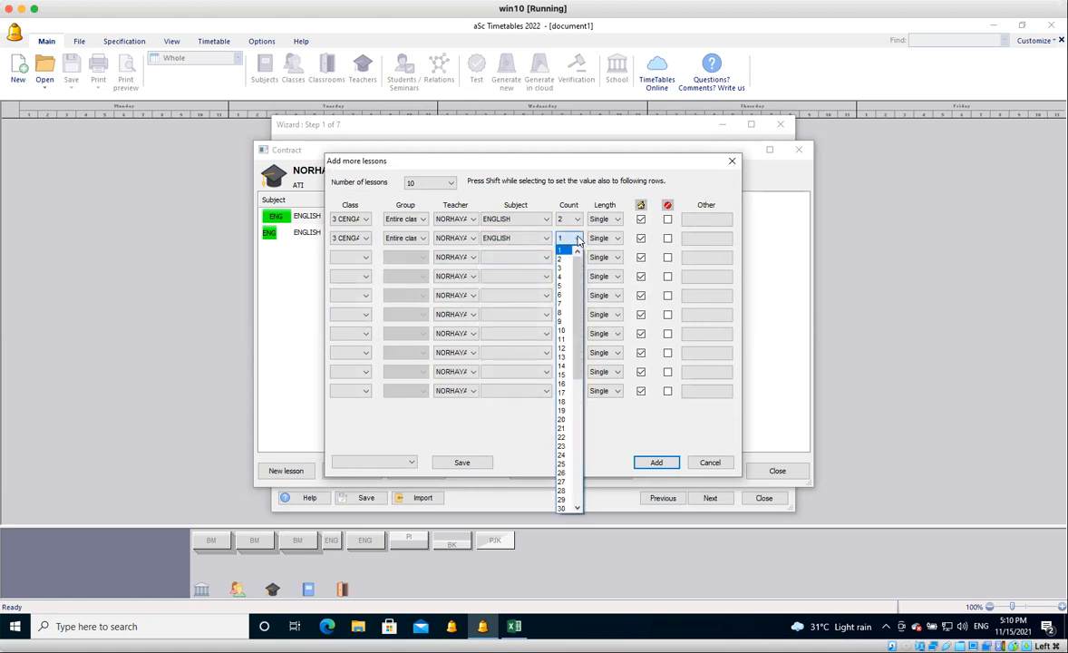
pyautogui.click(566, 263)
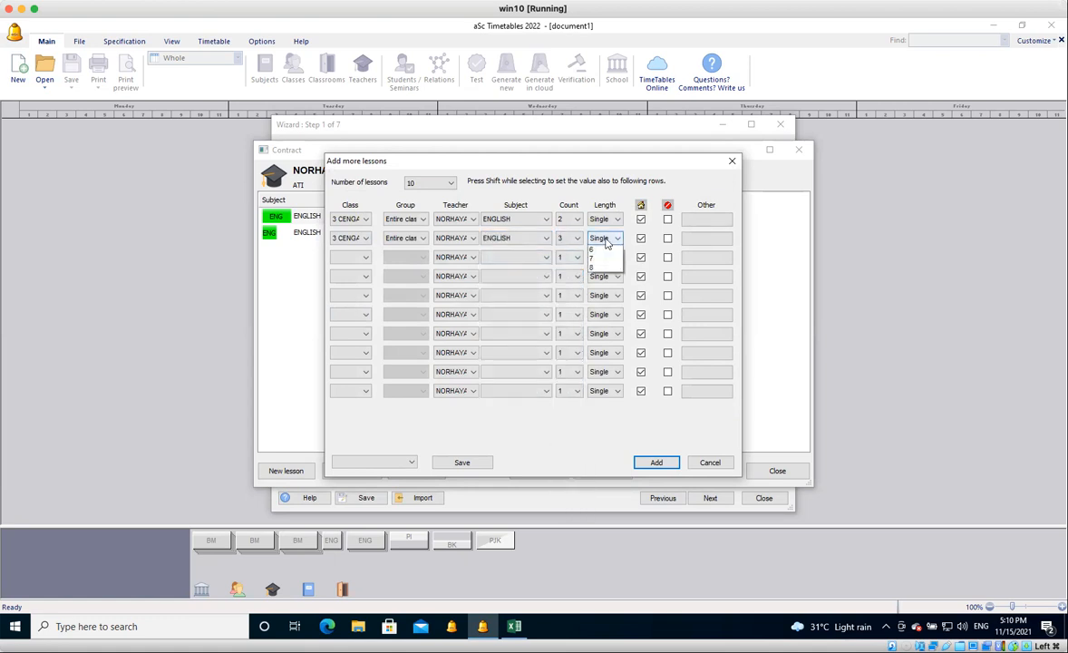
pyautogui.click(608, 240)
pyautogui.click(601, 258)
pyautogui.click(601, 259)
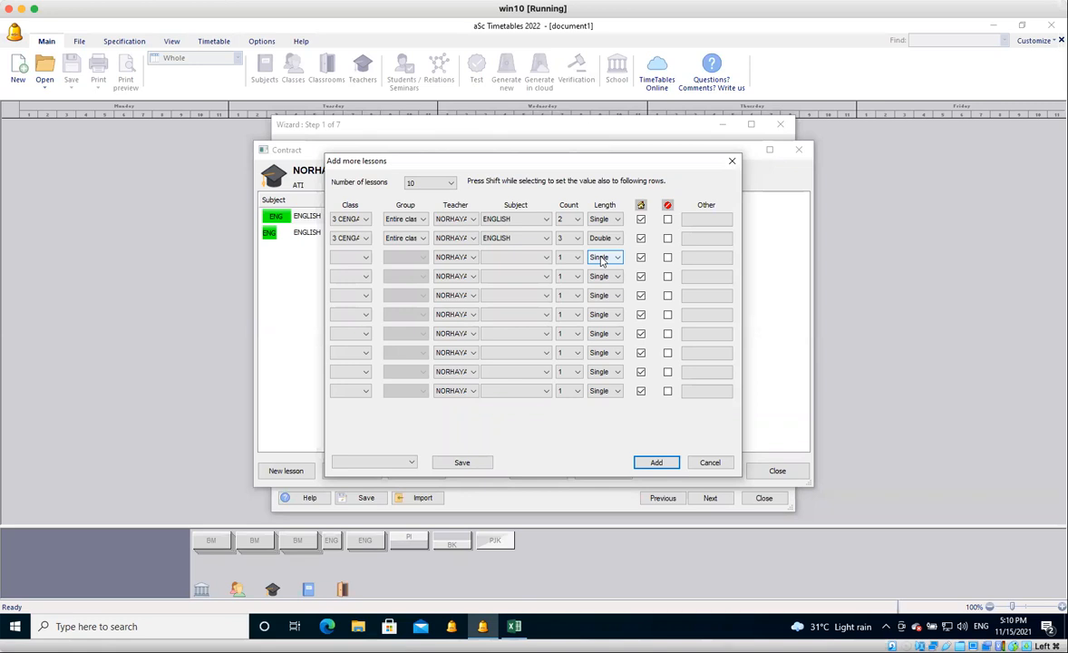
# Disable the home classroom for the first ENGLISH lesson row and assign MAKMAL FIZIK as its classroom instead.
pyautogui.click(641, 220)
pyautogui.click(696, 220)
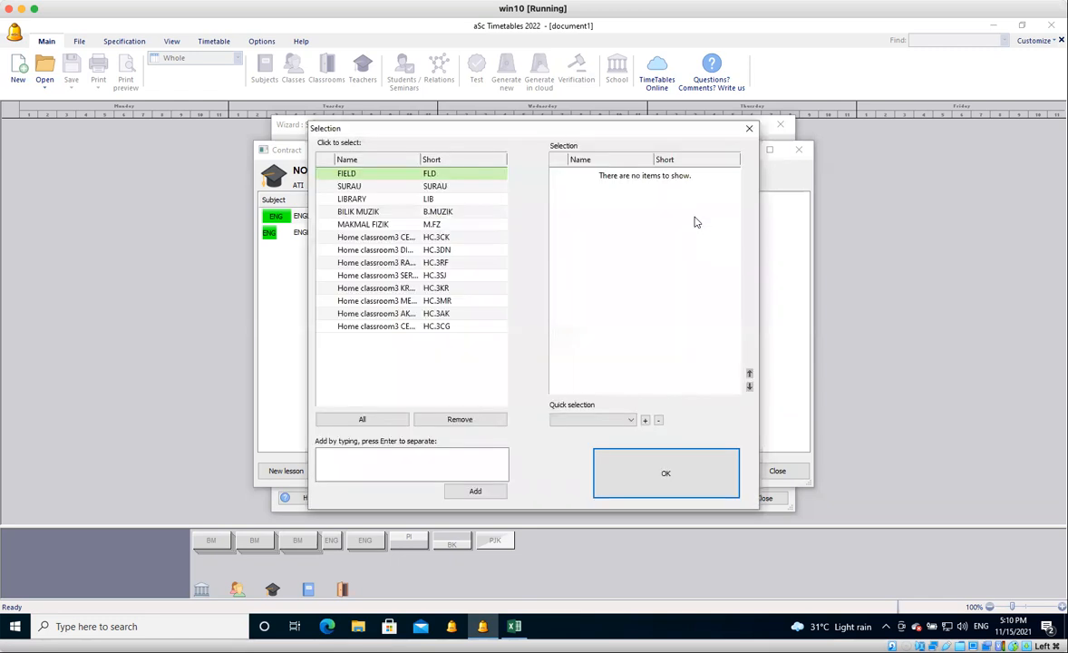
pyautogui.click(381, 224)
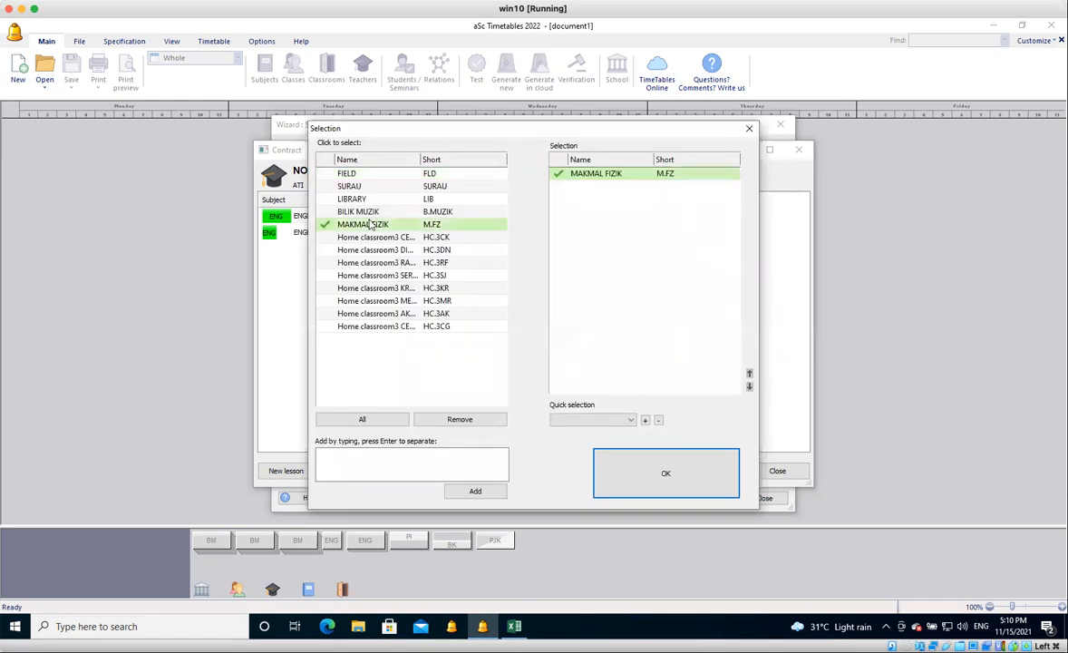
pyautogui.click(649, 469)
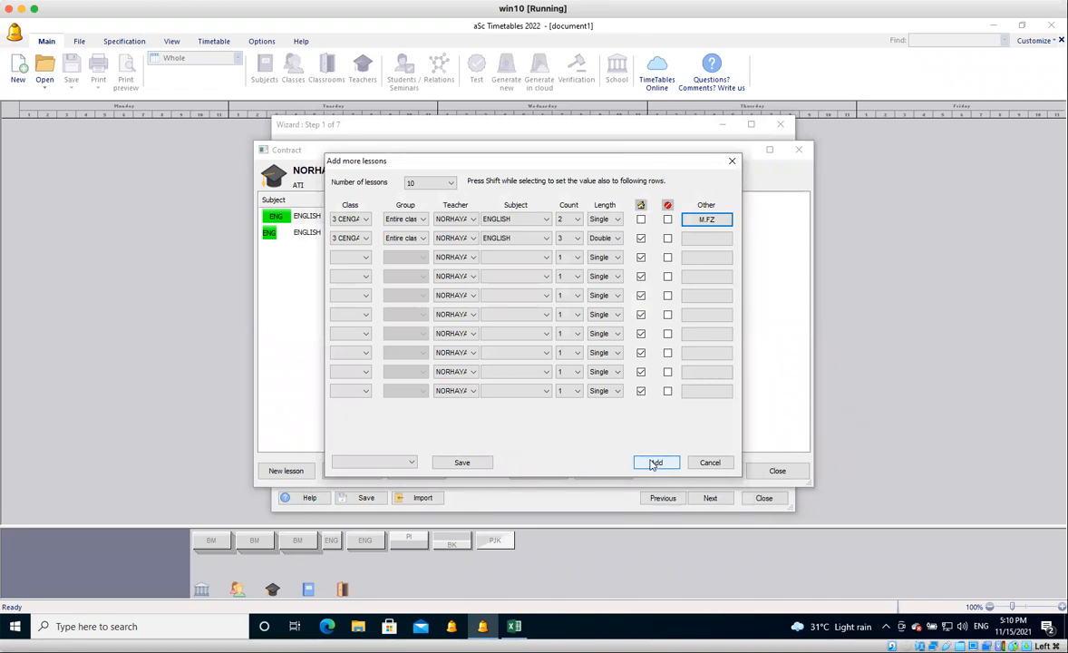
# Reduce the number of lessons to 2, add both ENGLISH lessons for 3 CENGAL and close the teacher's contract.
pyautogui.click(653, 463)
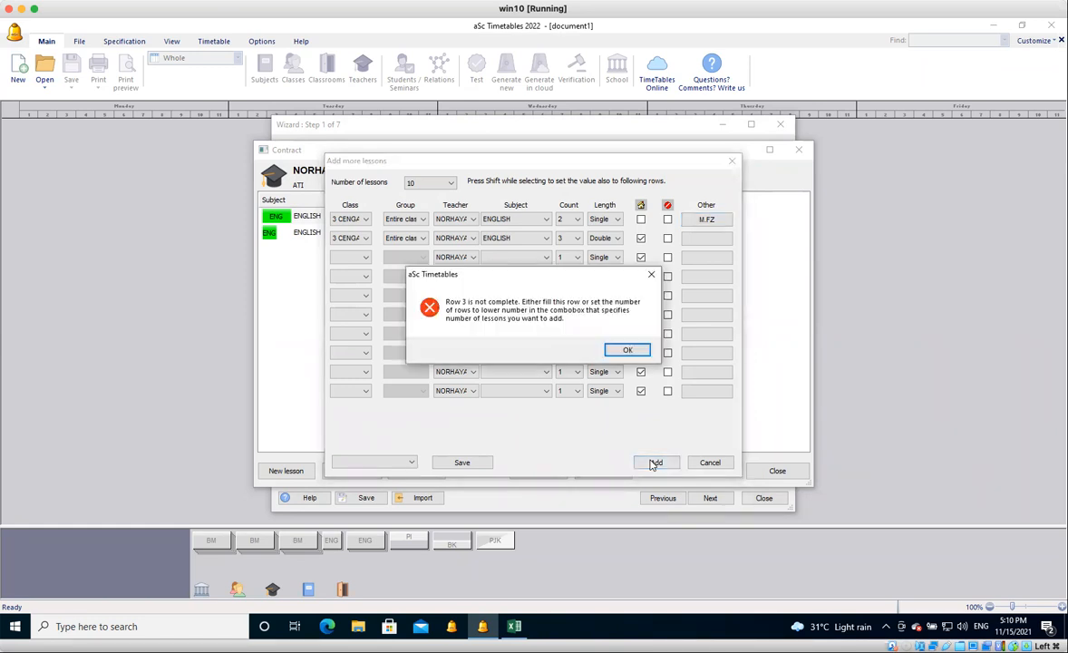
pyautogui.click(627, 350)
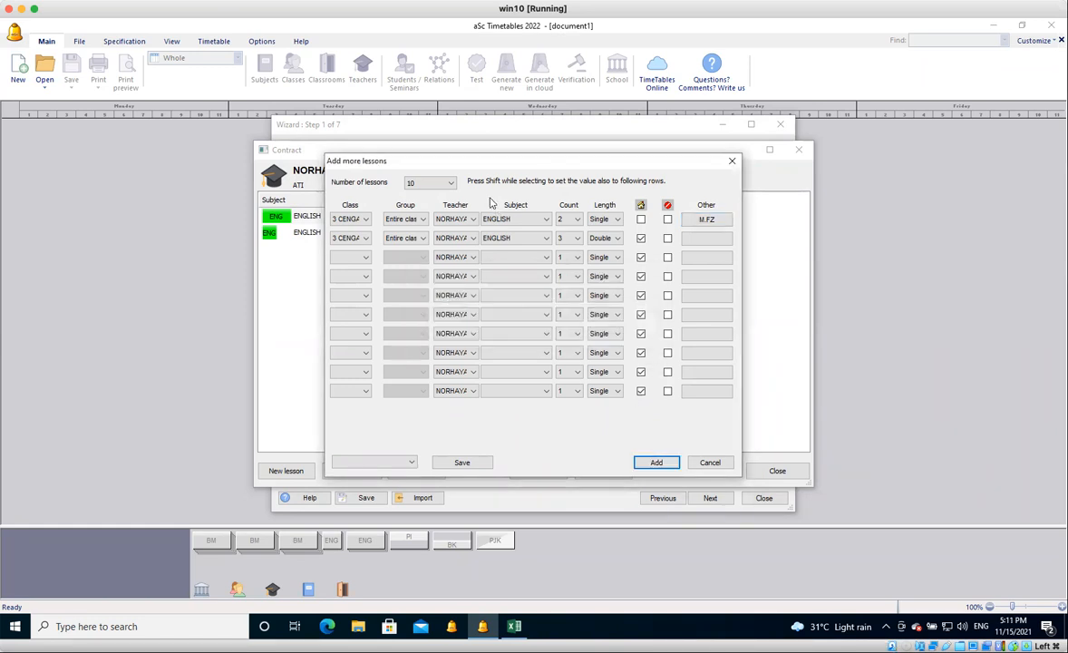
pyautogui.click(449, 184)
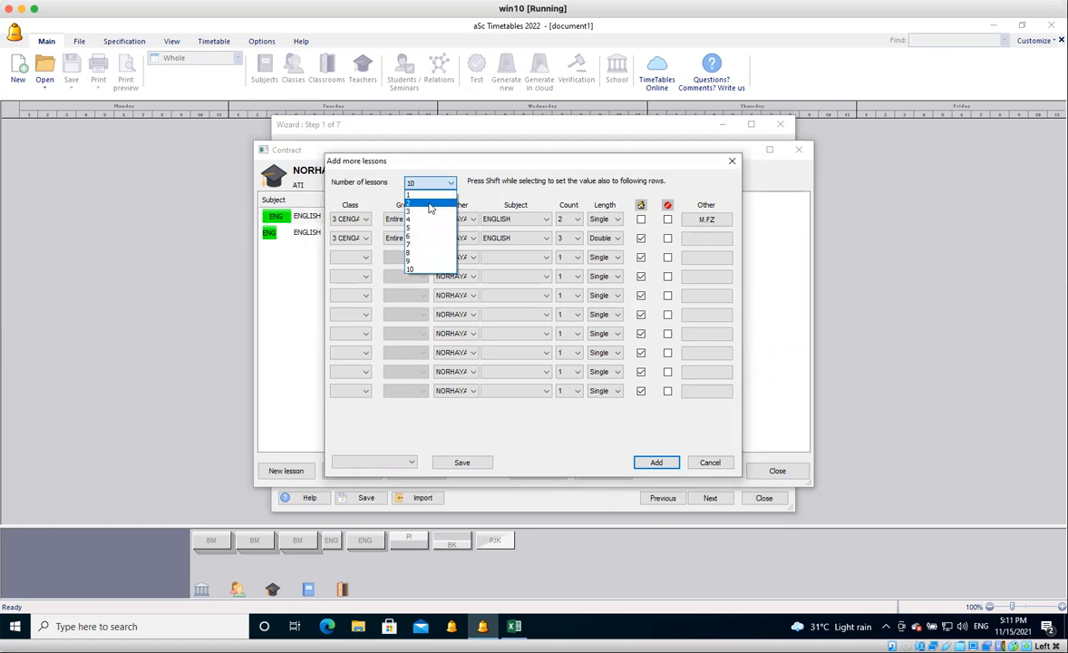
pyautogui.click(431, 204)
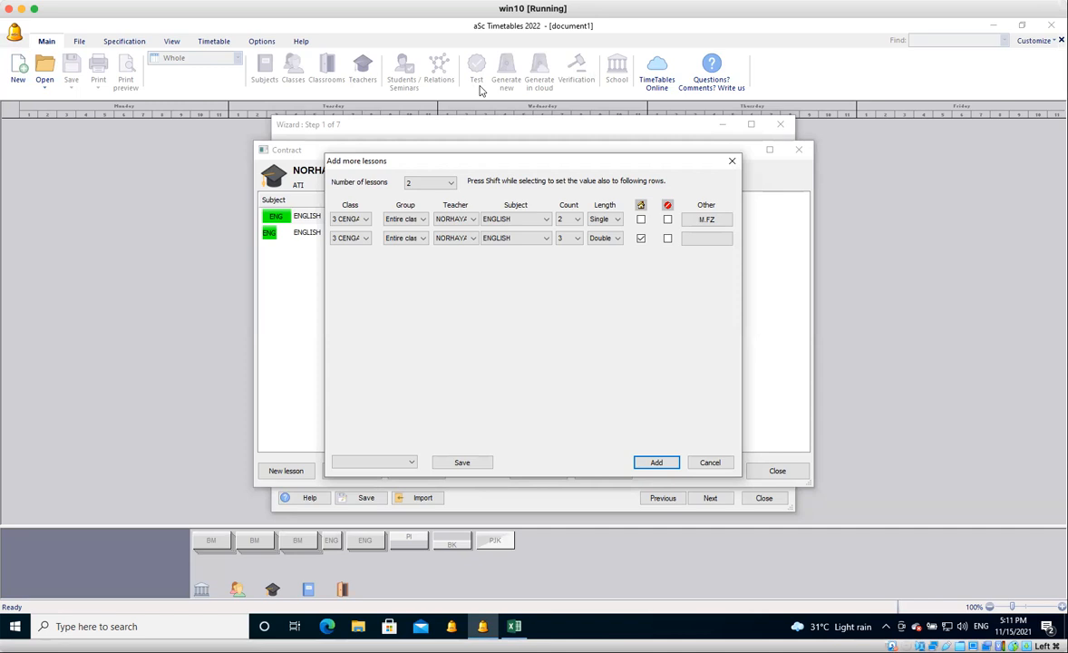
pyautogui.click(659, 462)
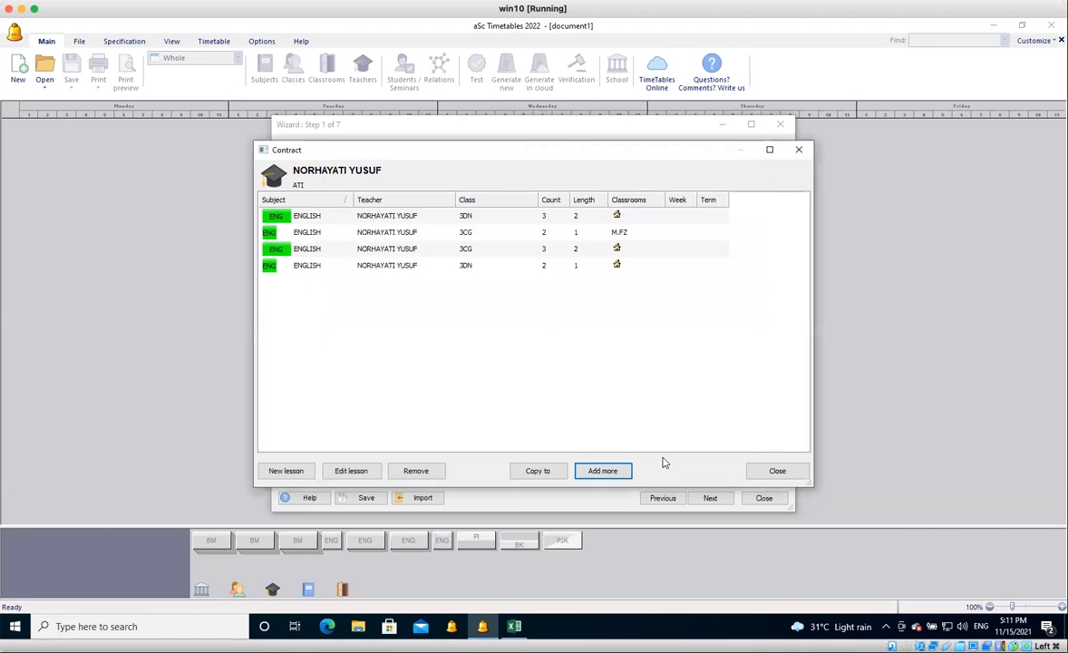
pyautogui.click(775, 472)
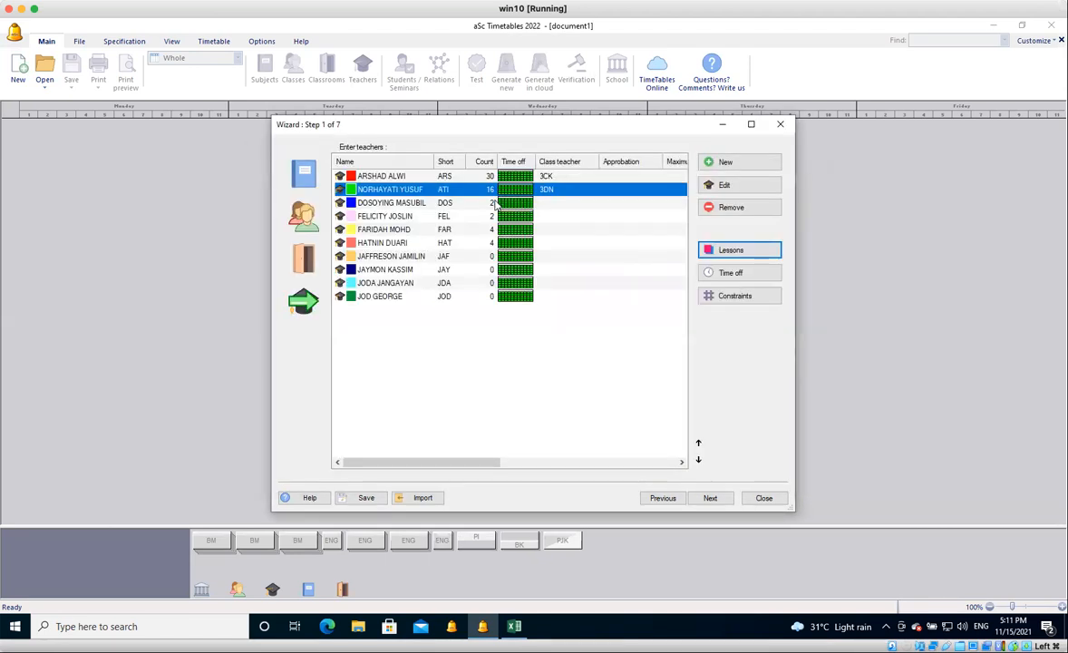
# Close the setup wizard and switch the timetable display to the Lesson grid view.
pyautogui.click(496, 203)
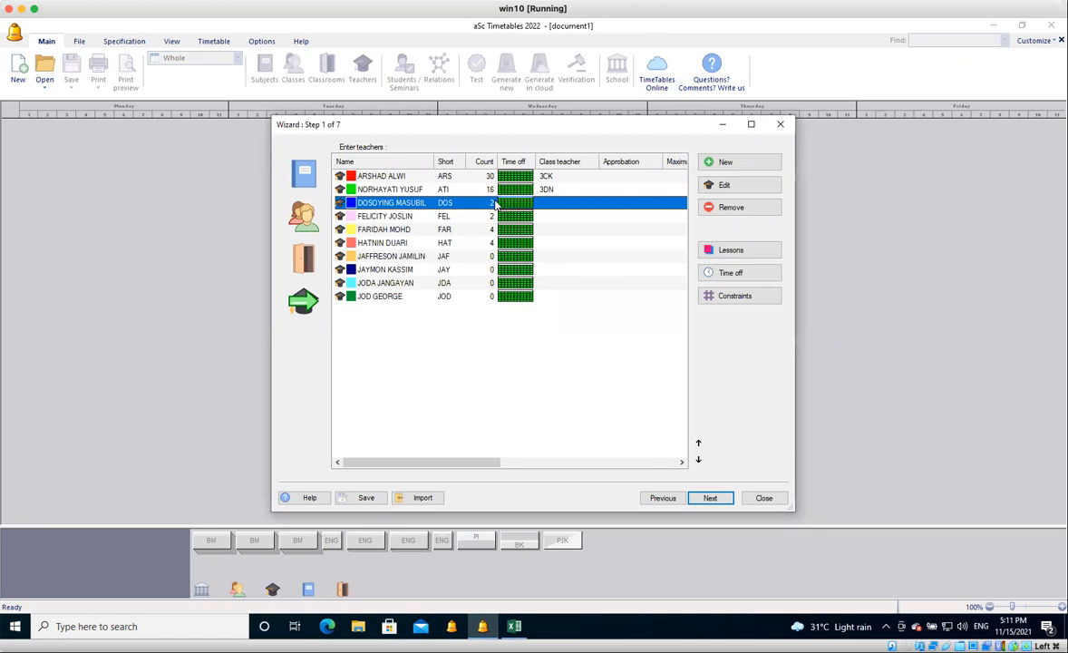
pyautogui.click(763, 498)
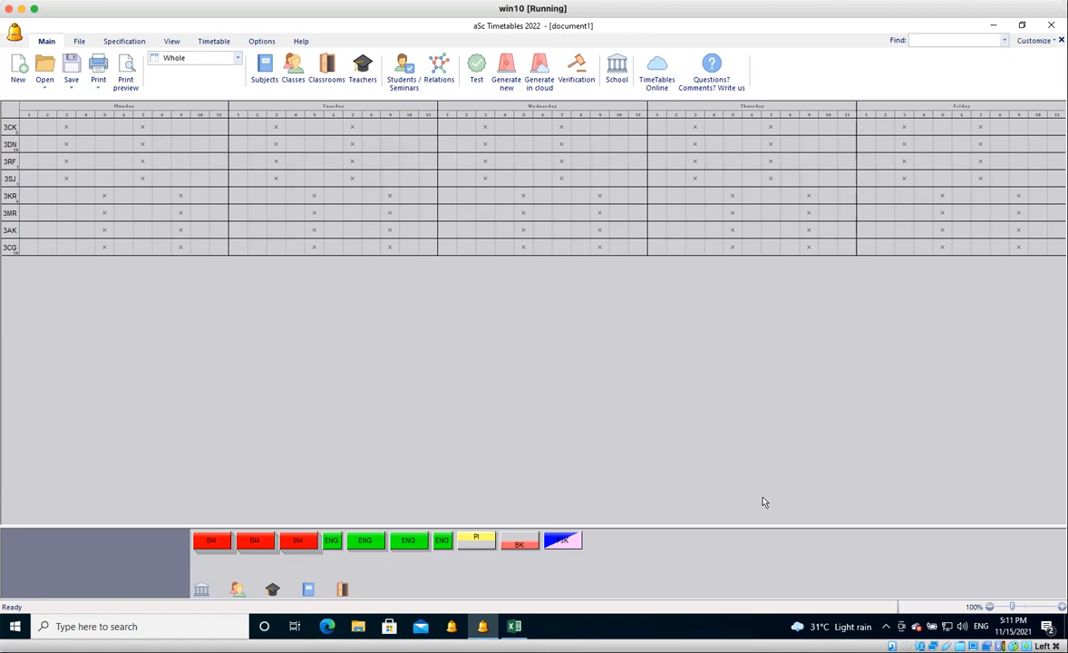
pyautogui.click(180, 61)
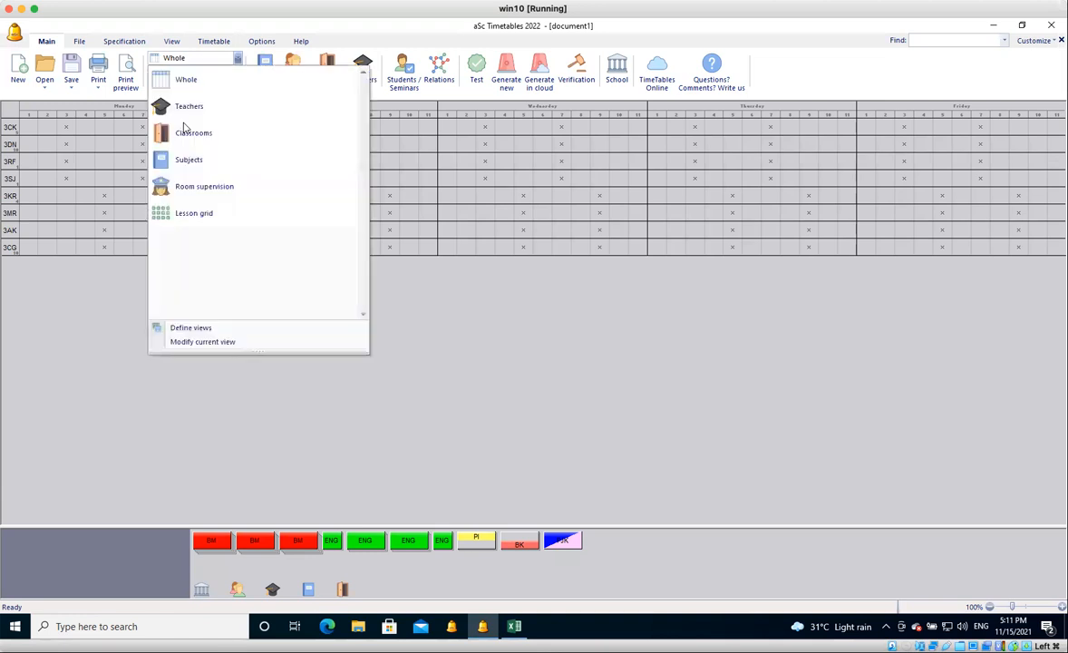
pyautogui.click(181, 215)
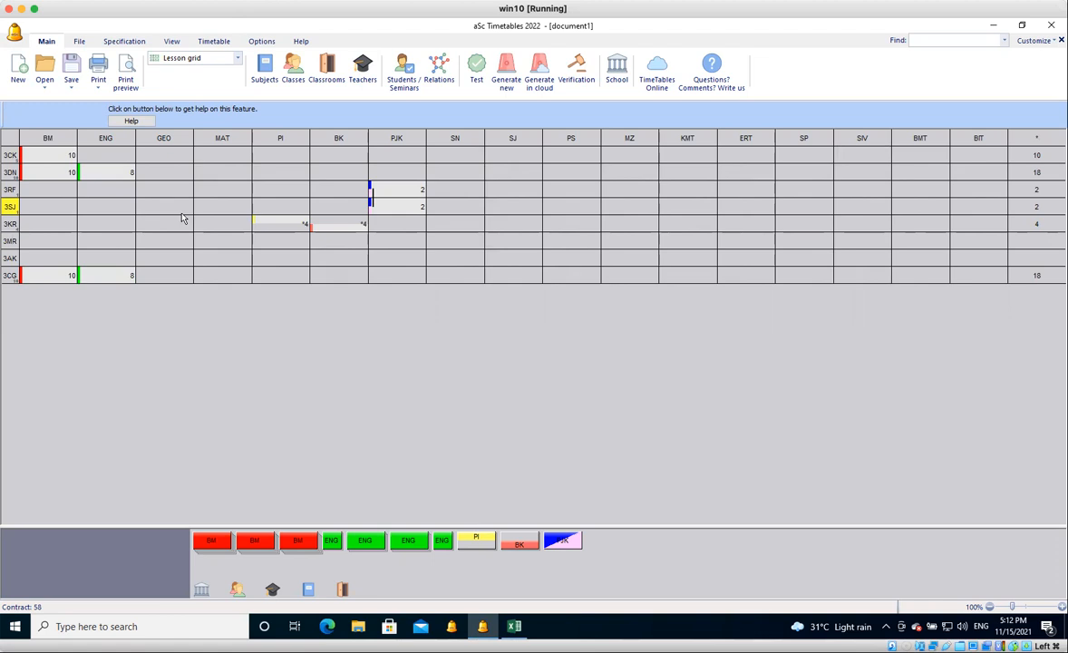
# Enter the lesson pattern 22222 for BAHASA MELAYU in class 3 MERANTI and assign the teacher with short code JAF.
pyautogui.click(37, 241)
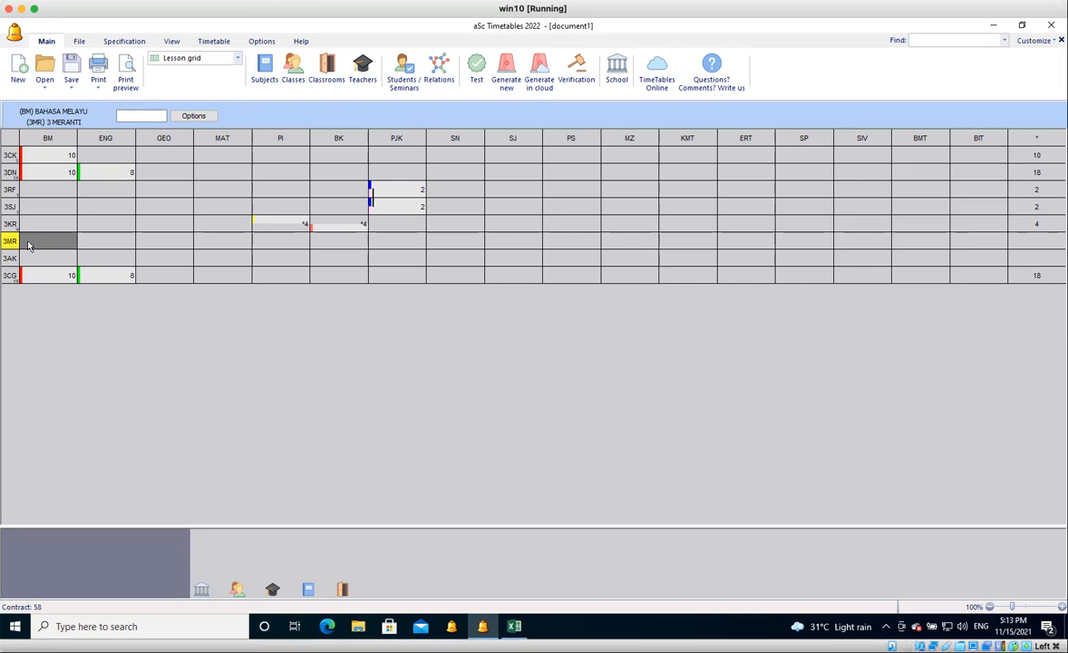
pyautogui.write('6')
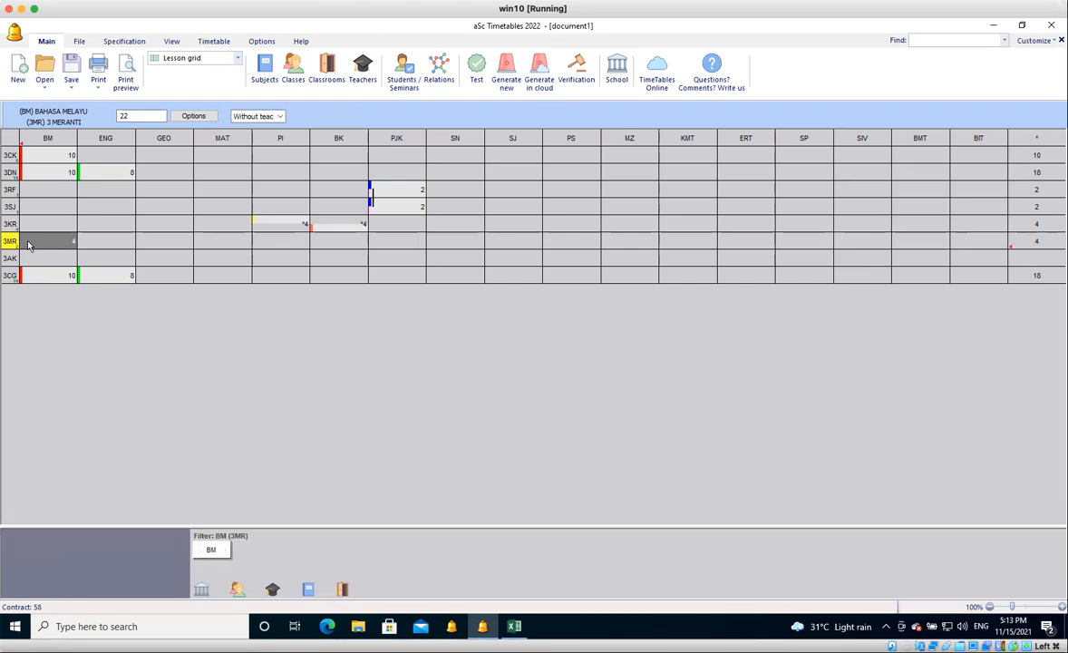
pyautogui.write('222')
pyautogui.click(280, 116)
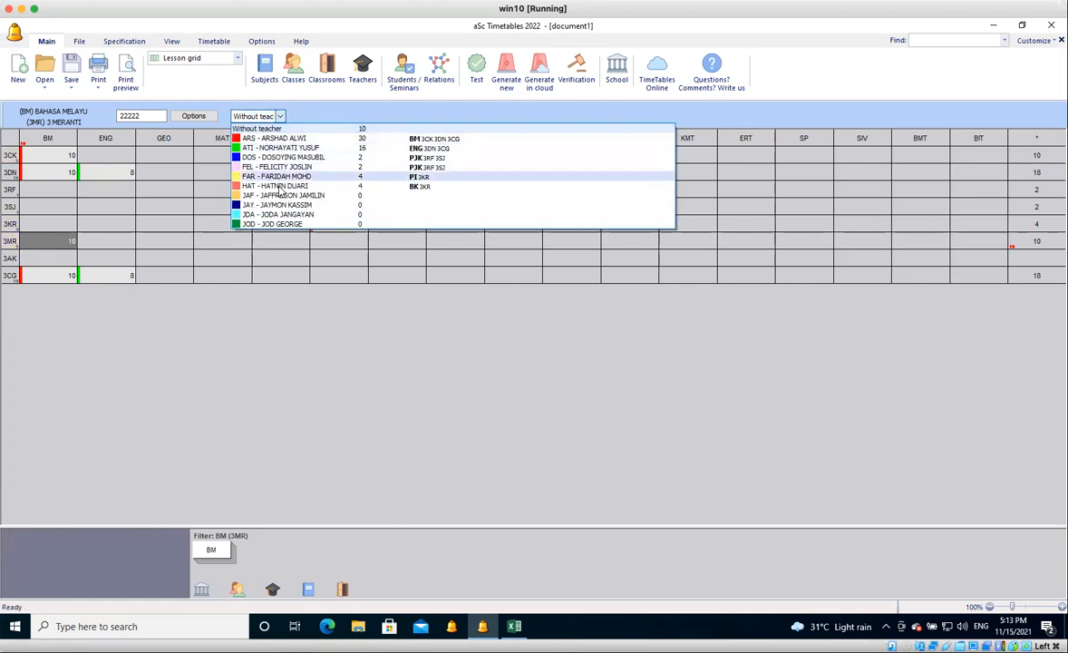
pyautogui.click(279, 194)
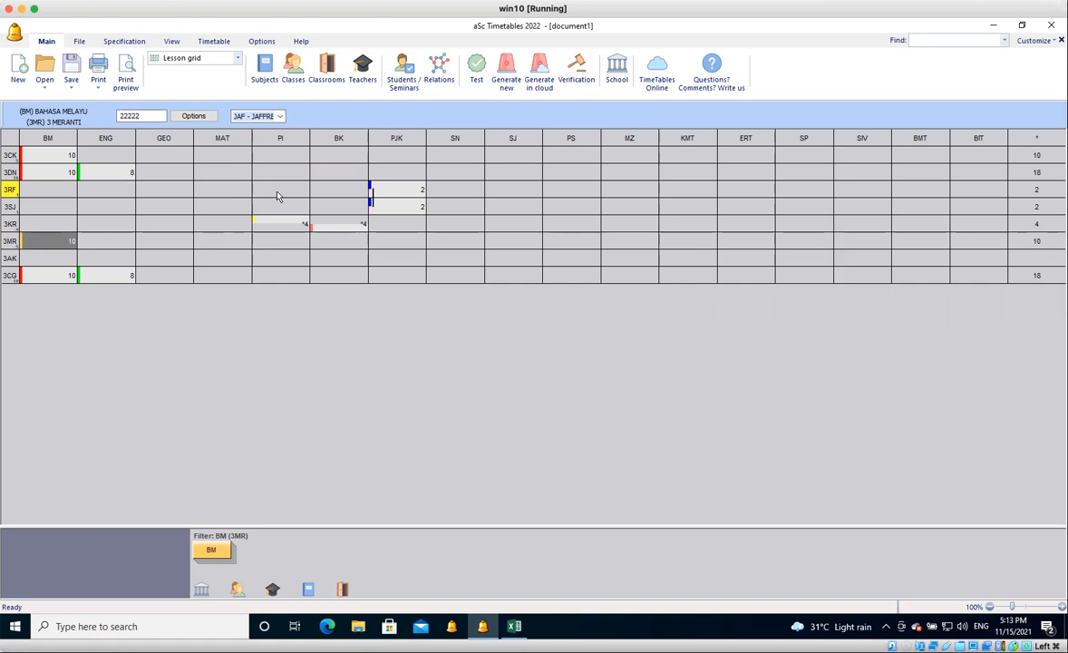
# Enter the lesson pattern 21 for GEOGRAFI in class 3 AKASIA and assign the teacher with short code JAY.
pyautogui.click(161, 260)
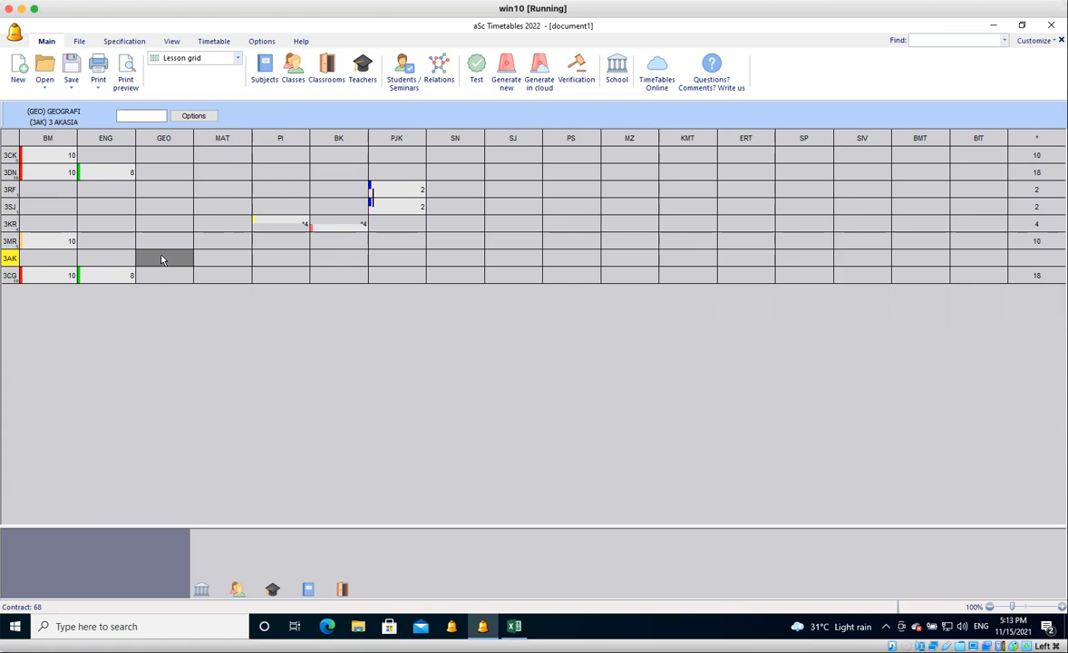
pyautogui.write('2')
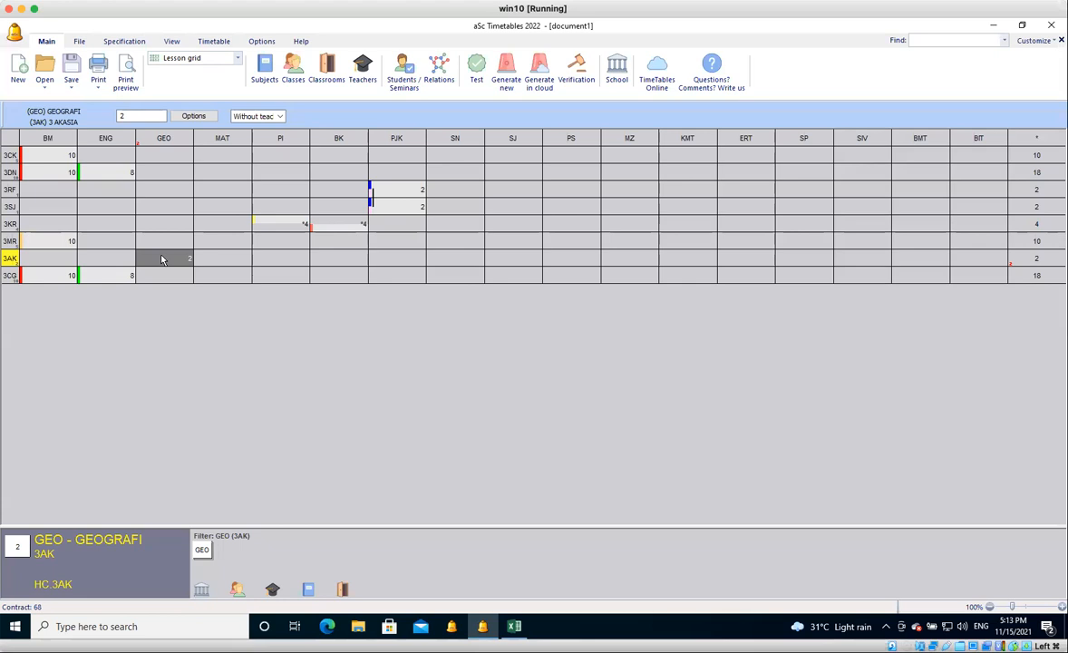
pyautogui.write('1')
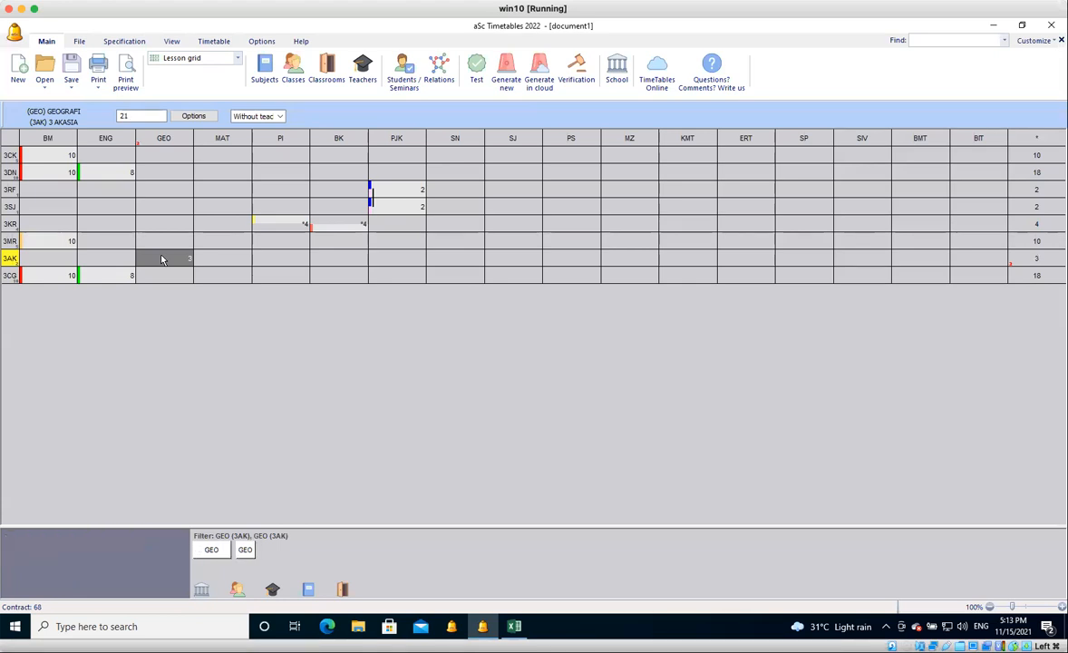
pyautogui.click(281, 118)
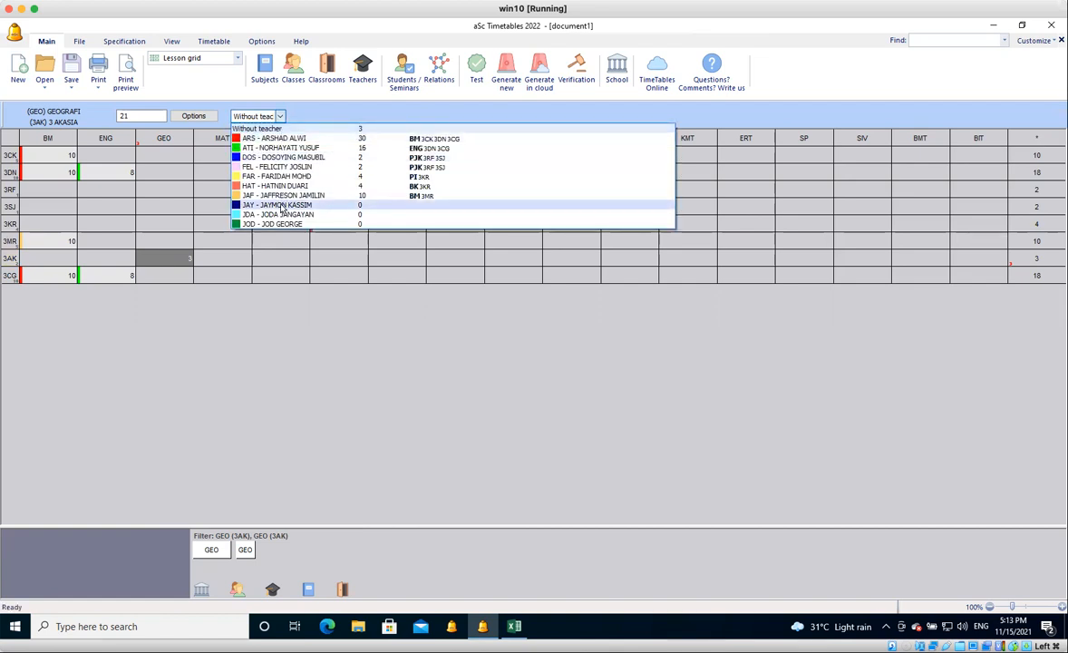
pyautogui.click(282, 206)
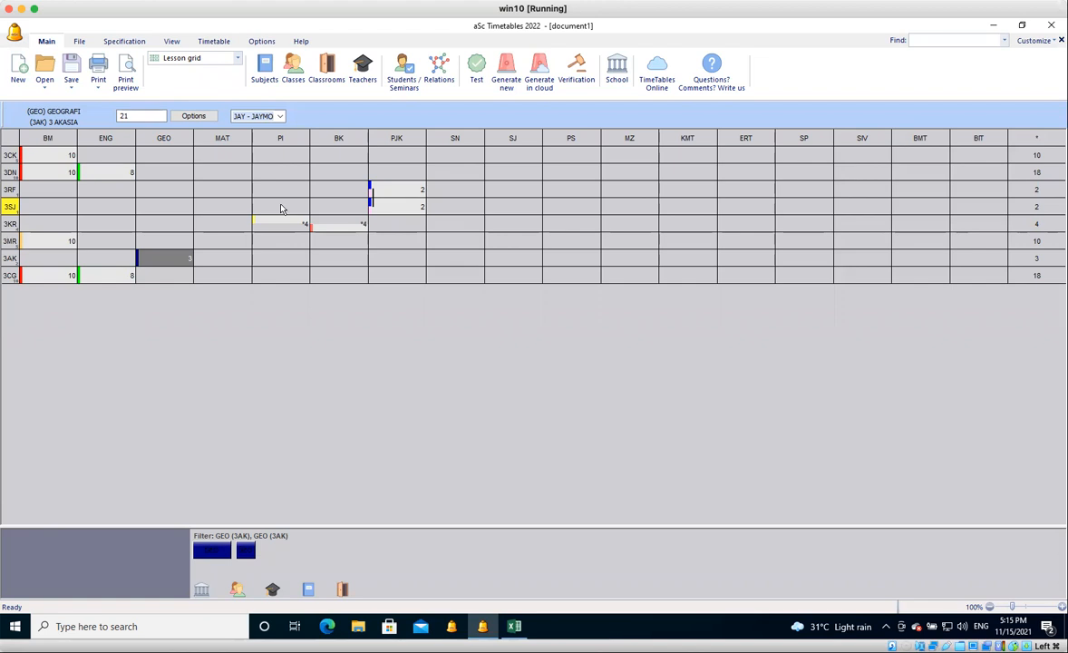
# Check the class list and the Whole timetable view, and return to the Lesson grid.
pyautogui.click(212, 59)
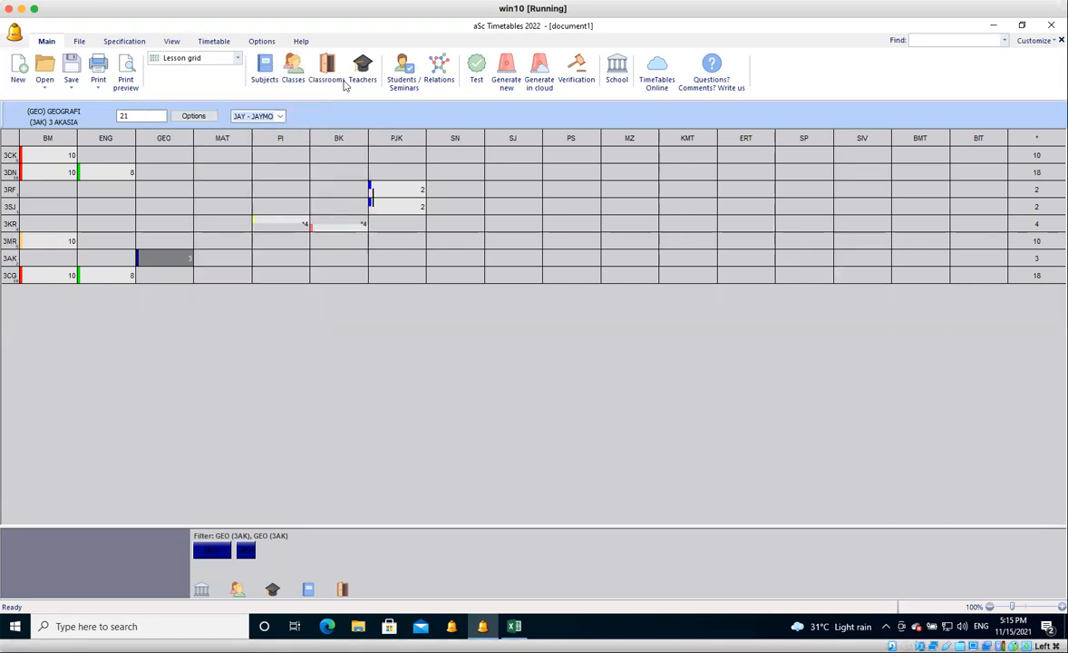
pyautogui.click(294, 82)
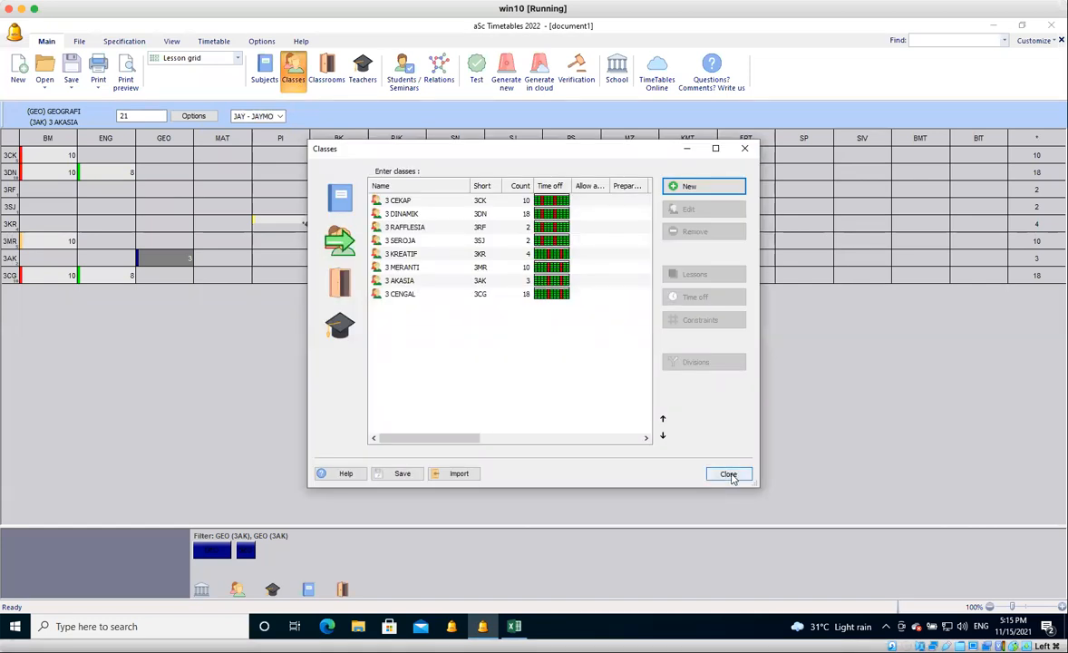
pyautogui.click(729, 474)
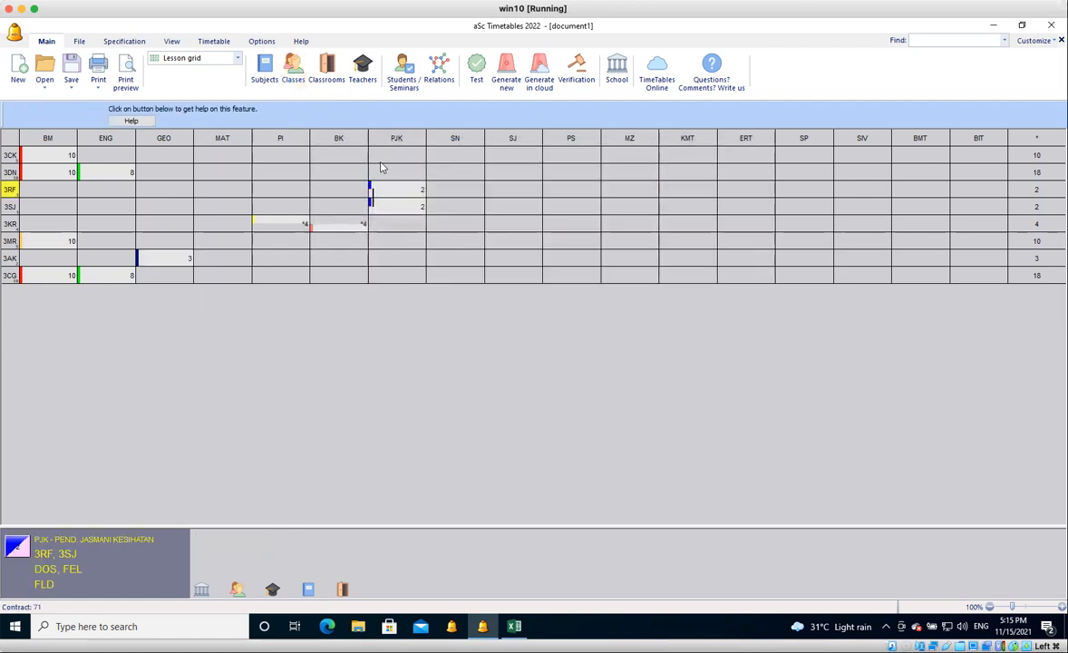
pyautogui.click(237, 59)
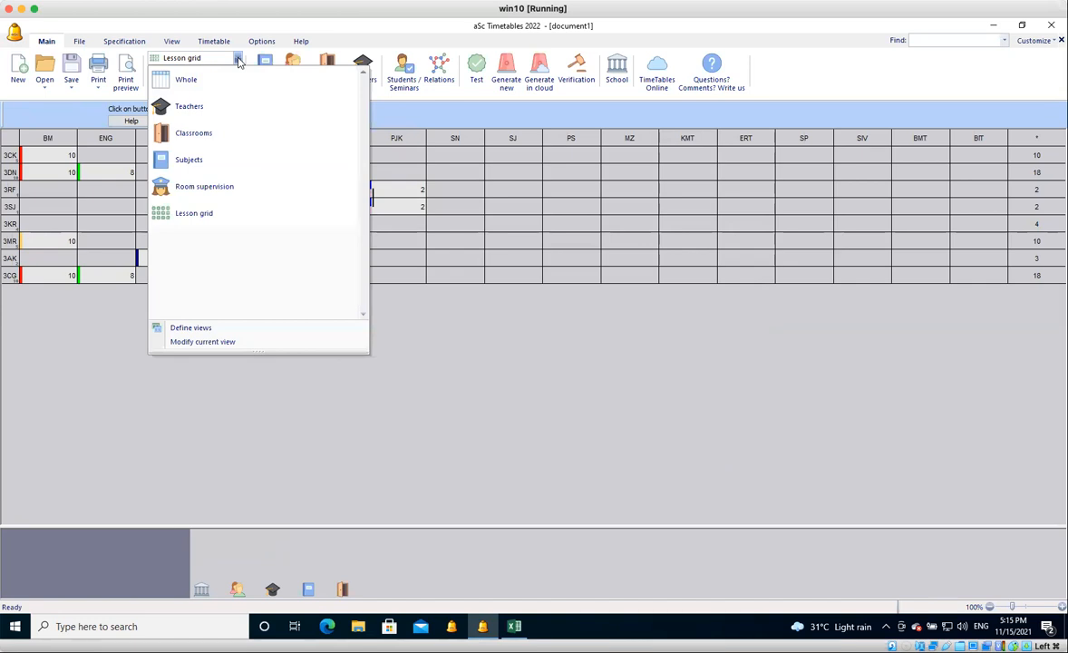
pyautogui.click(203, 80)
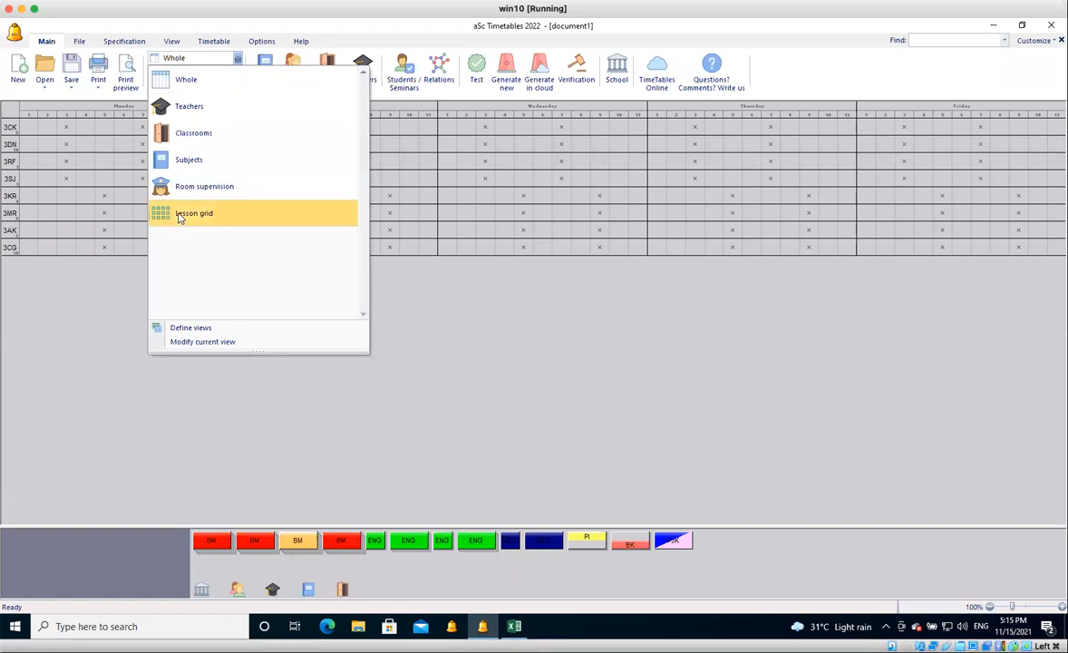
pyautogui.click(180, 215)
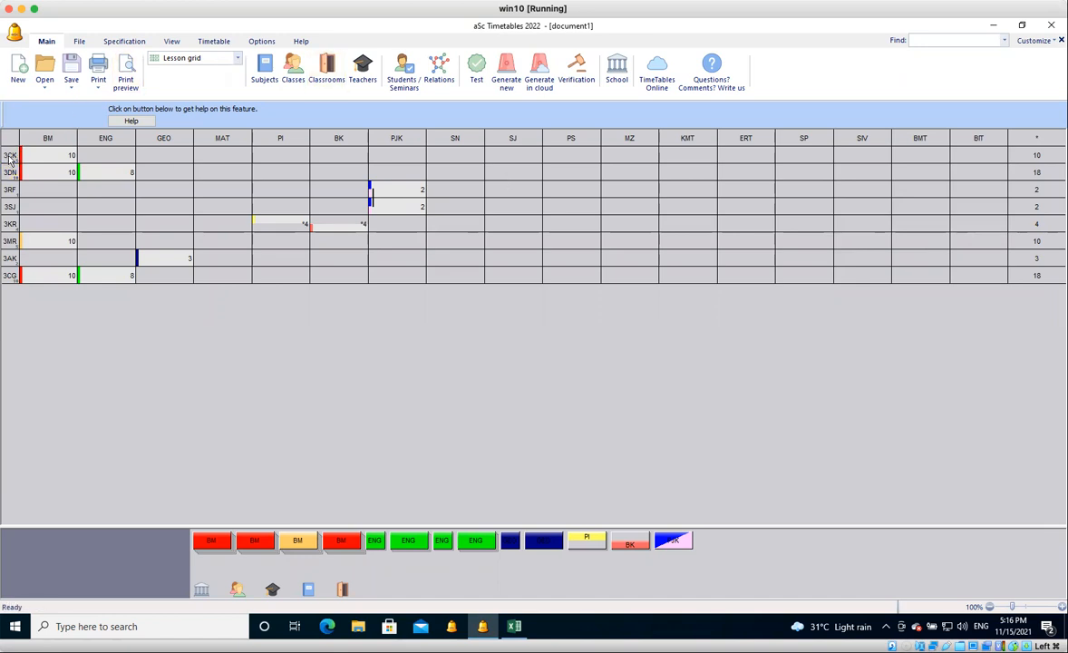
pyautogui.click(1043, 160)
pyautogui.click(582, 245)
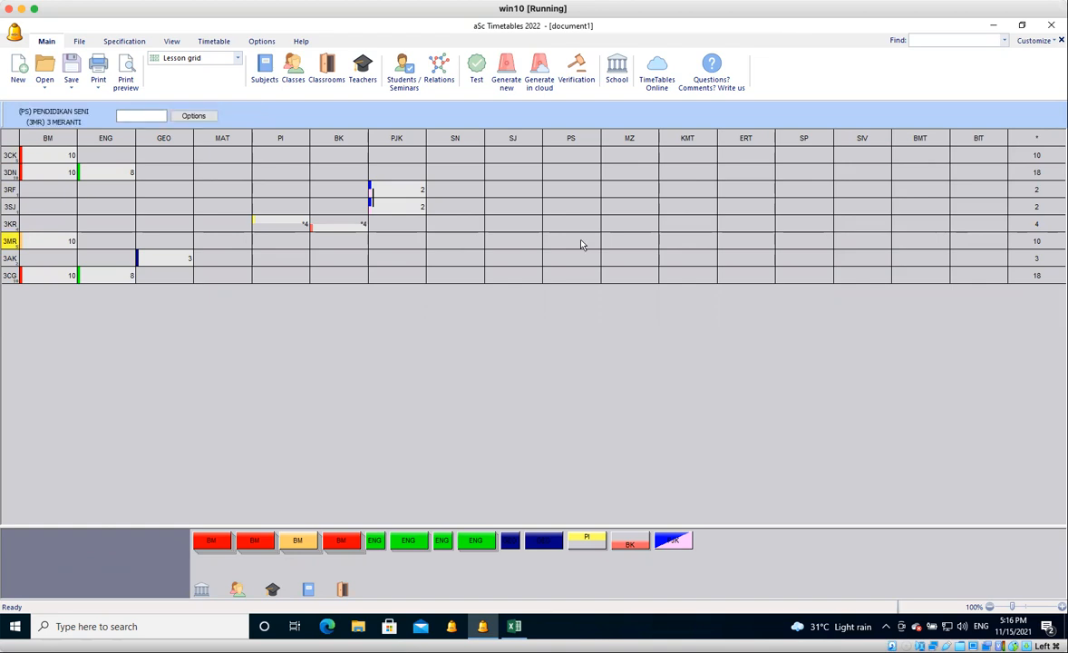
pyautogui.click(583, 245)
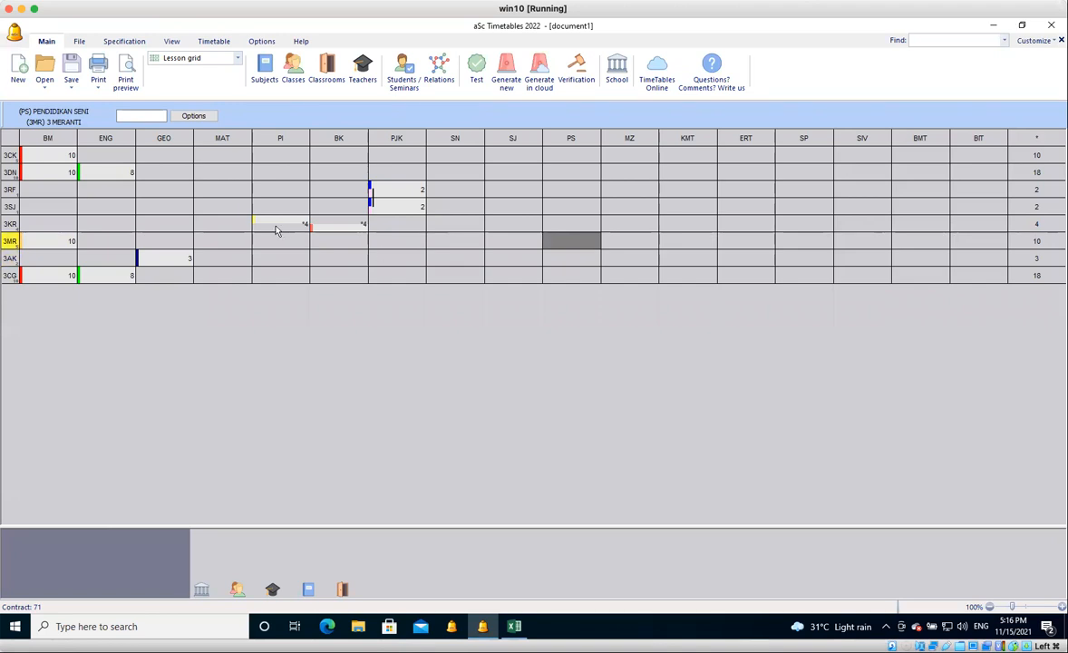
# Enter the lesson pattern 222 for MATEMATIK in class 3 MERANTI and assign the teacher with short code JDA.
pyautogui.click(225, 245)
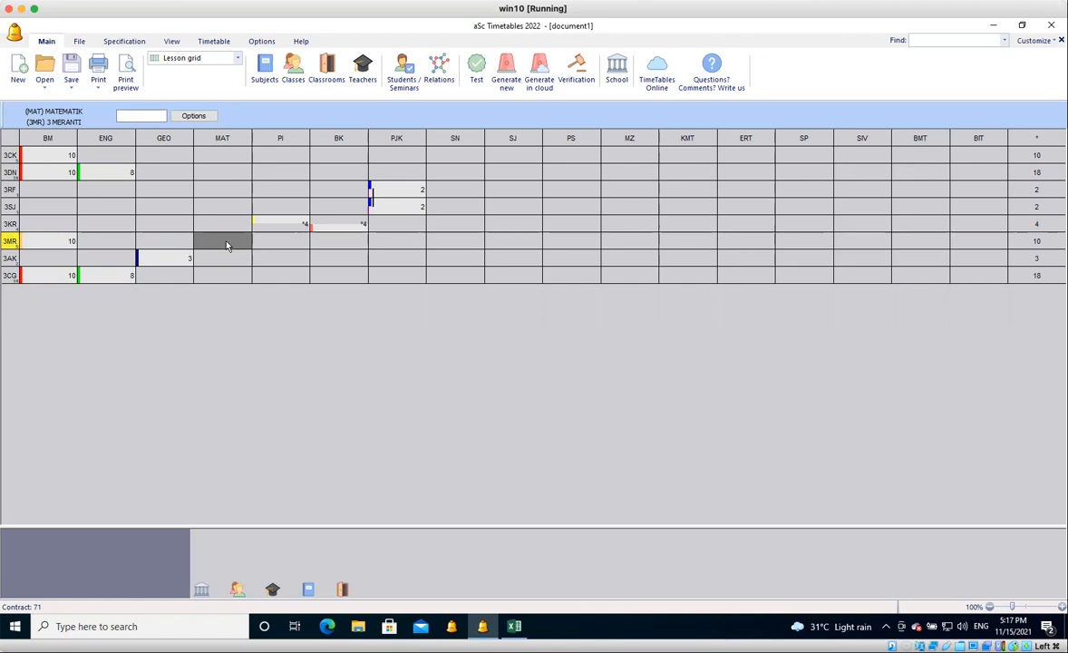
pyautogui.write('2')
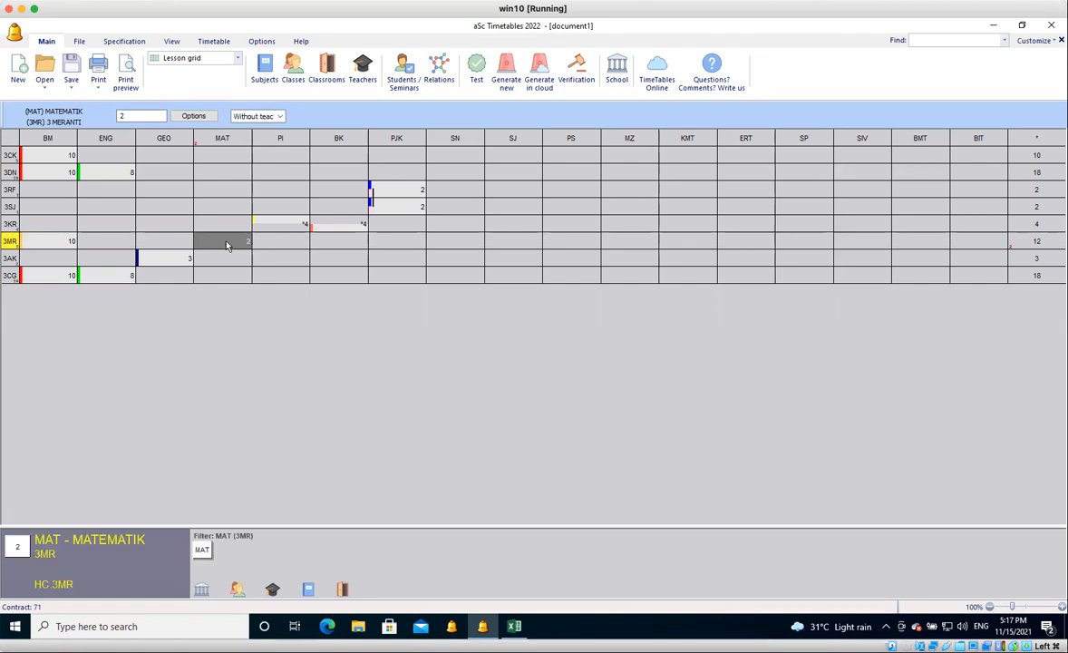
pyautogui.write('22')
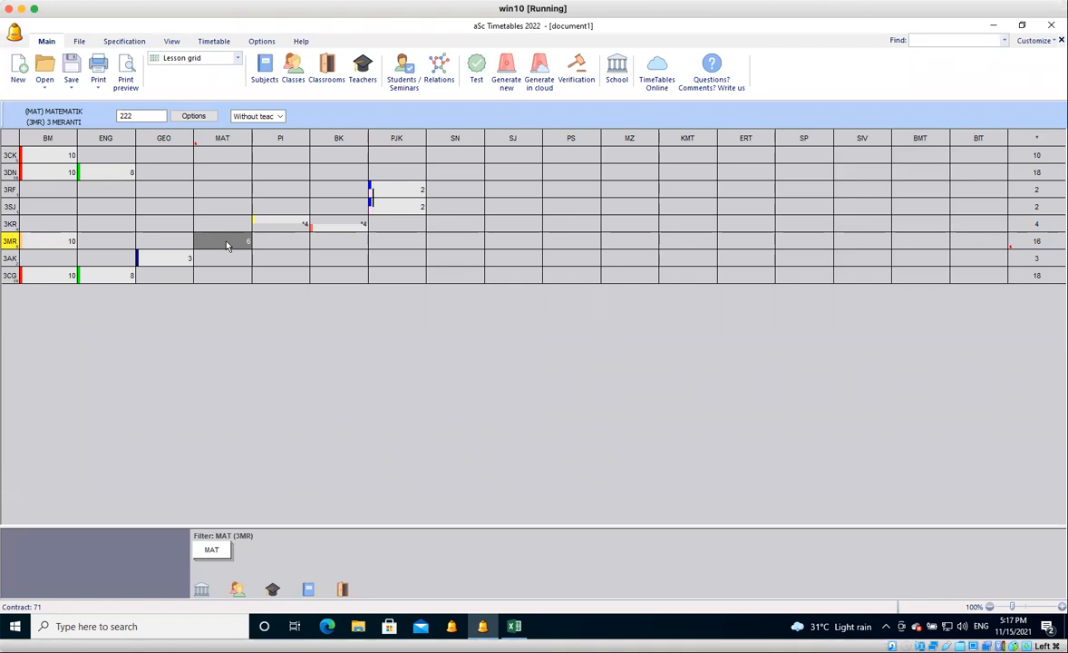
pyautogui.click(277, 116)
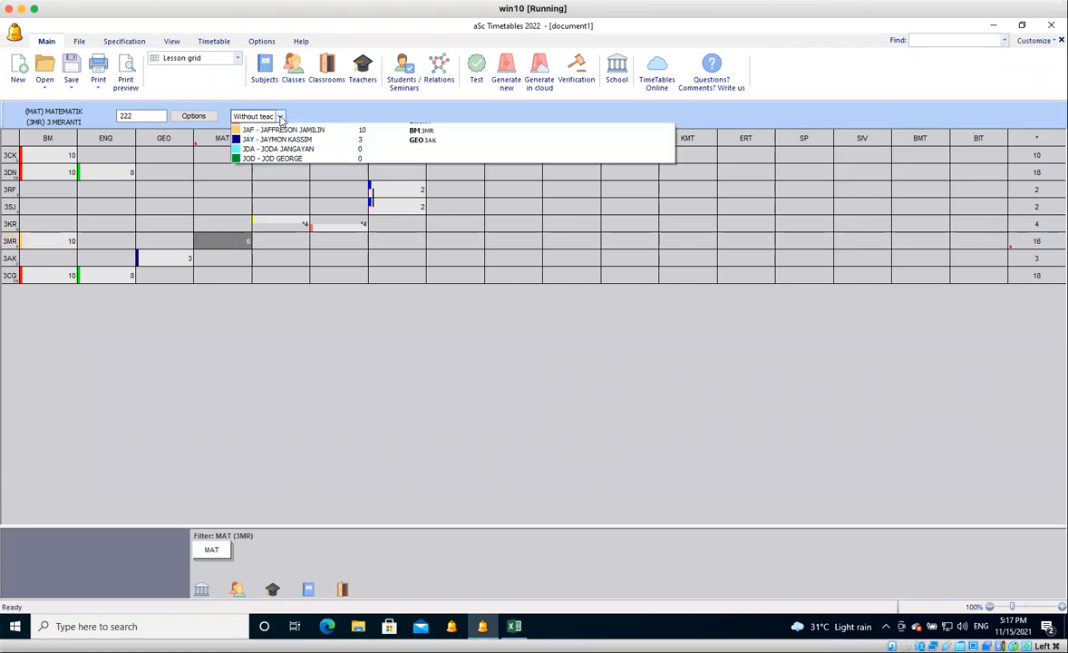
pyautogui.click(288, 215)
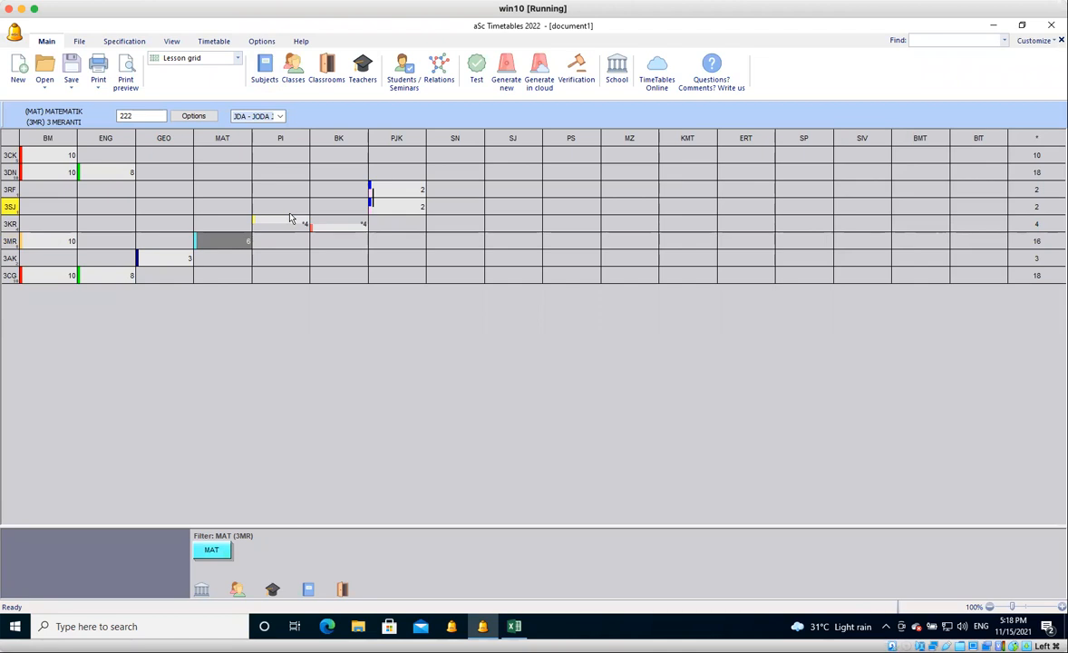
# Enter the lesson pattern 22211 for SAINS in class 3 MERANTI, leaving it without a teacher.
pyautogui.click(457, 245)
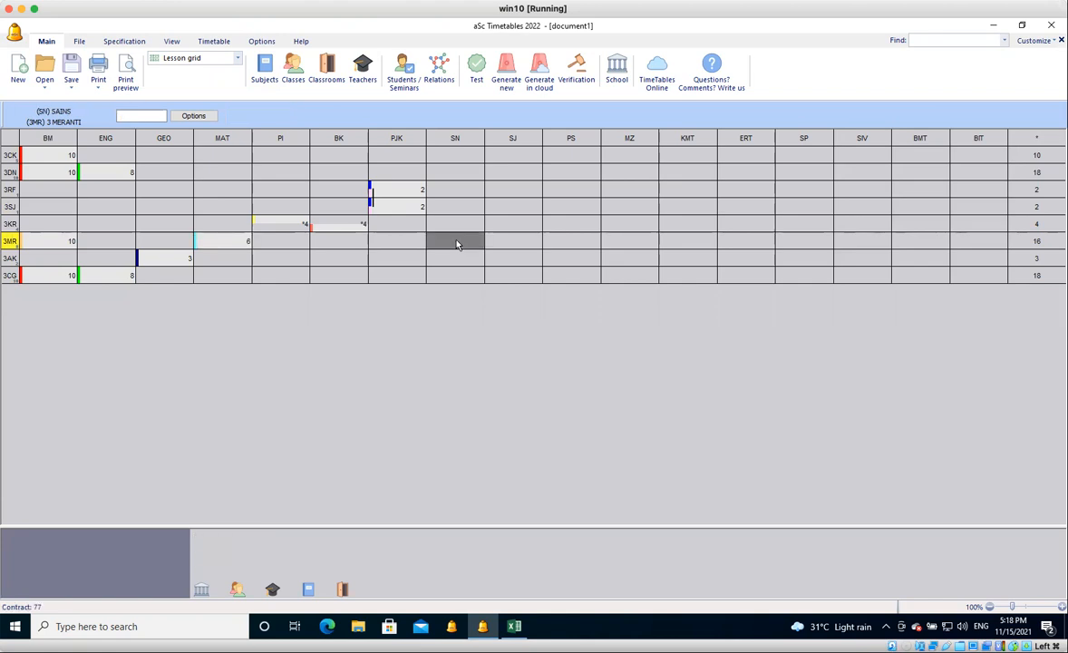
pyautogui.write('222')
pyautogui.press('Return')
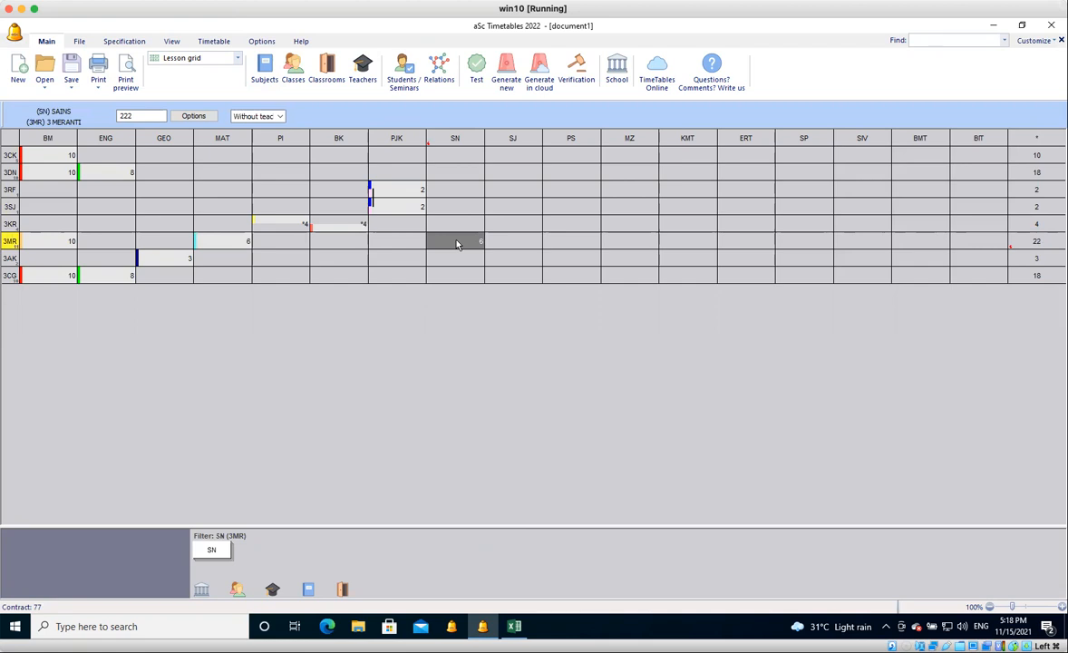
pyautogui.write('11')
pyautogui.press('Return')
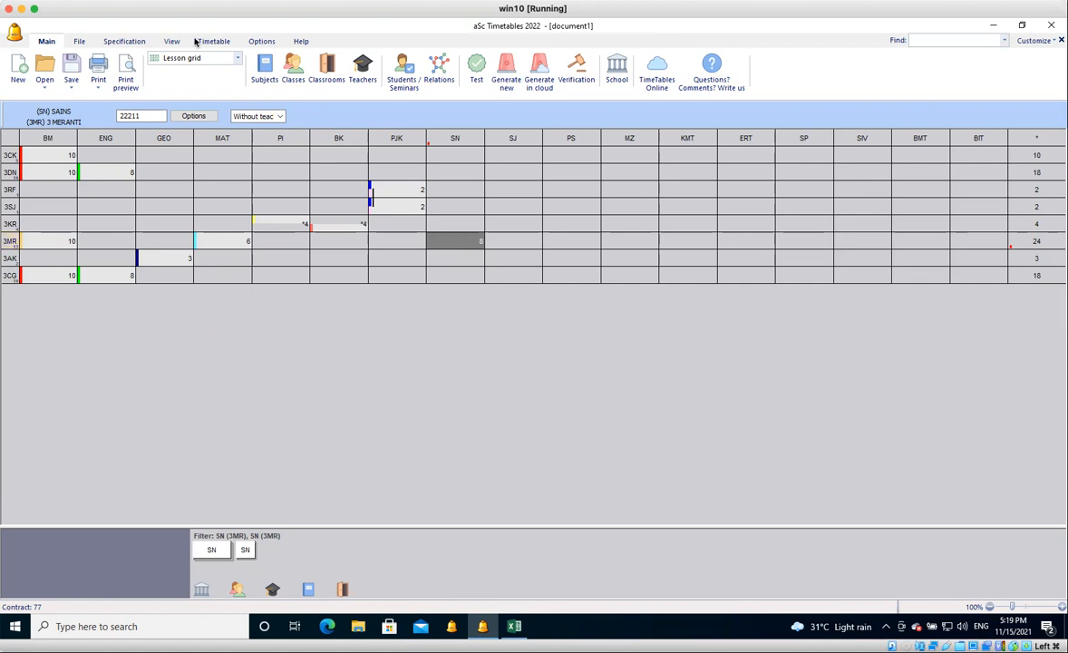
# Examine the list of local timetable backups, then close it without opening any backup.
pyautogui.click(51, 86)
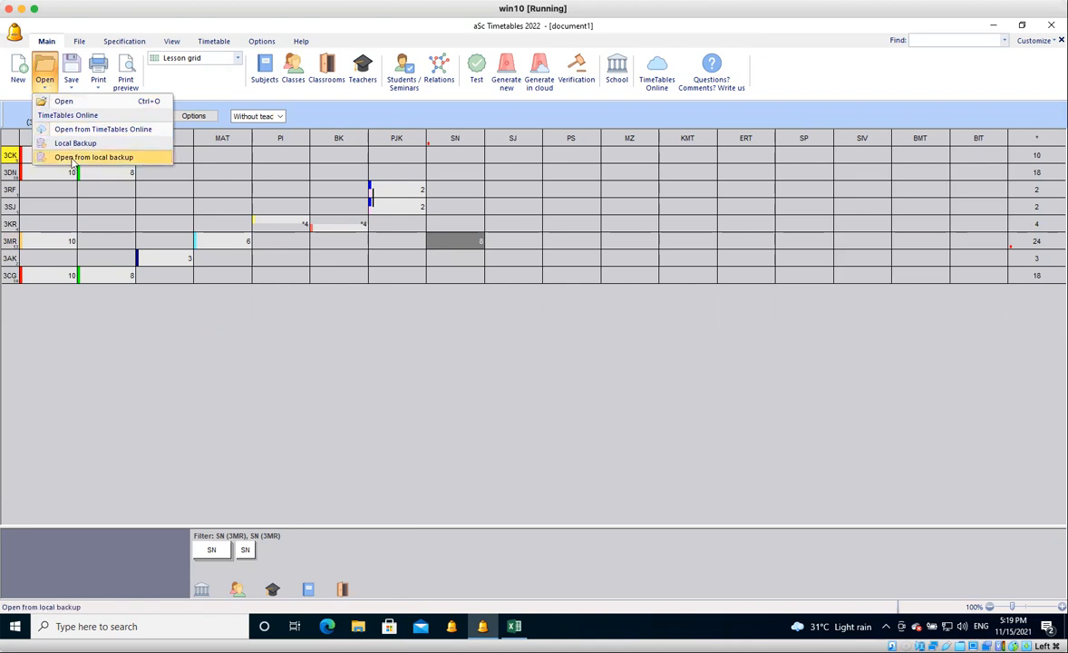
pyautogui.click(46, 74)
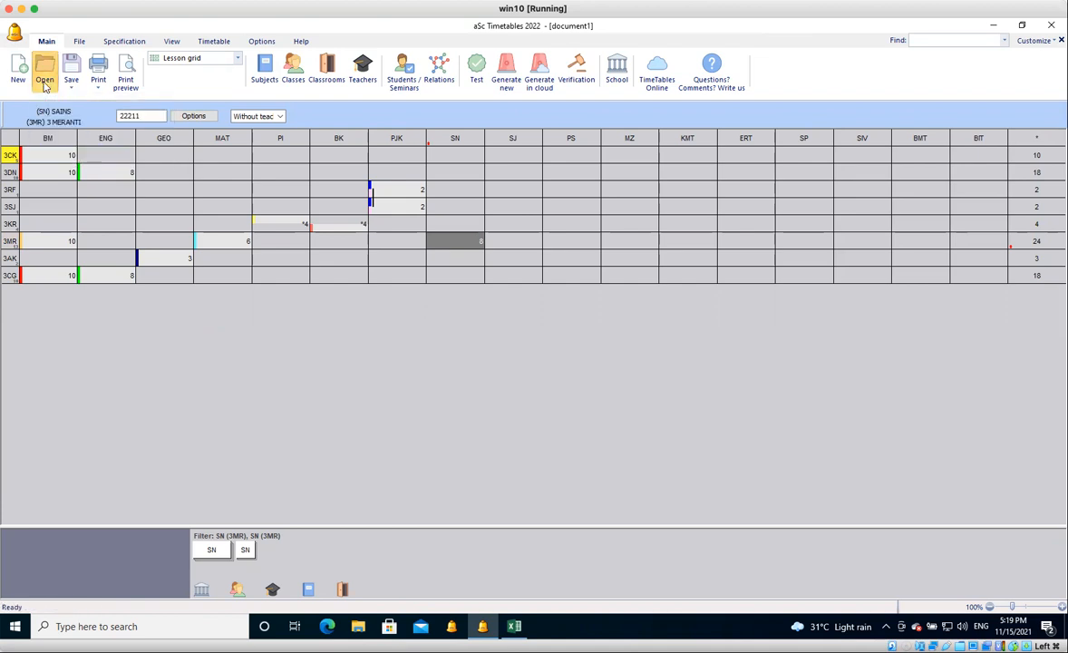
pyautogui.click(45, 83)
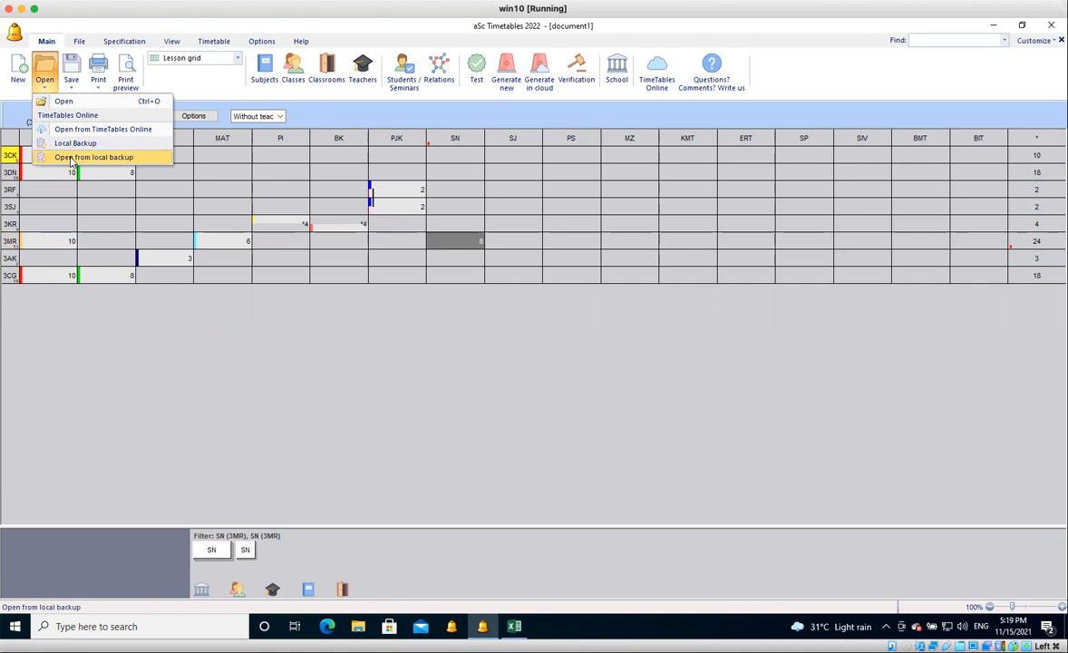
pyautogui.click(71, 159)
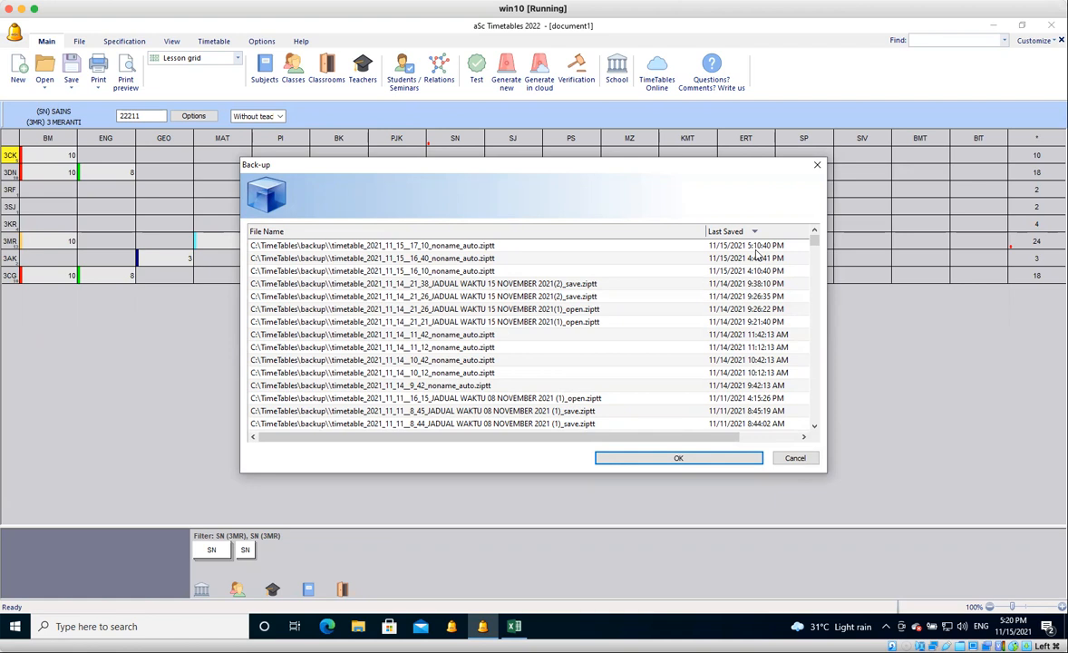
pyautogui.click(799, 458)
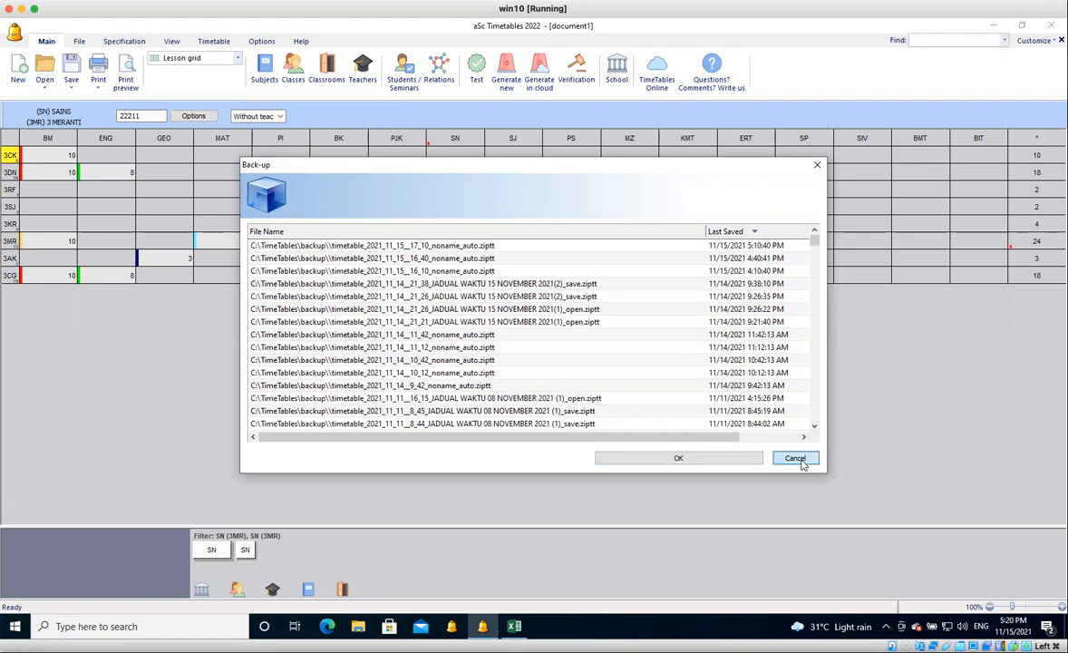
pyautogui.click(797, 459)
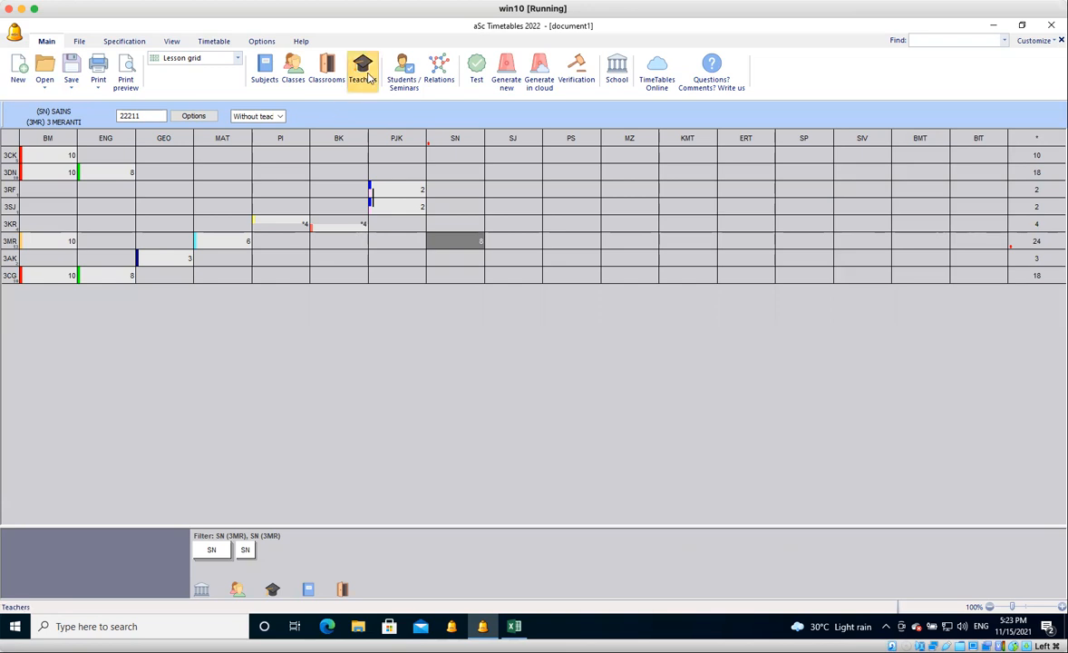
# Add a SEJARAH lesson to the teacher with short code JOD for class 3 KREATIF, with 2 single lessons per week.
pyautogui.click(367, 77)
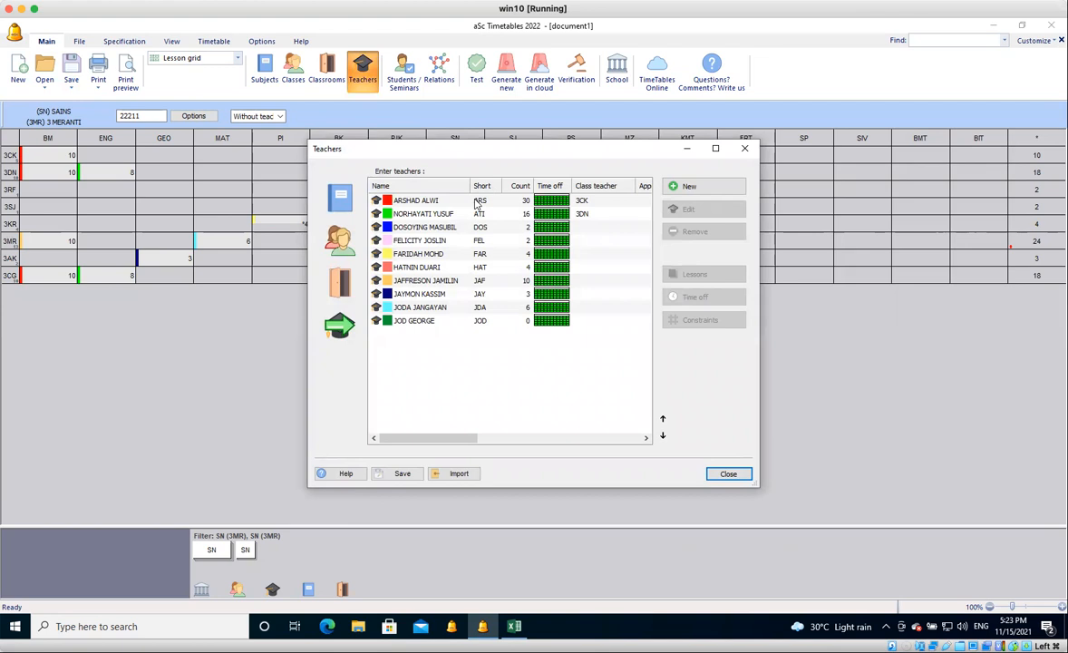
pyautogui.click(479, 321)
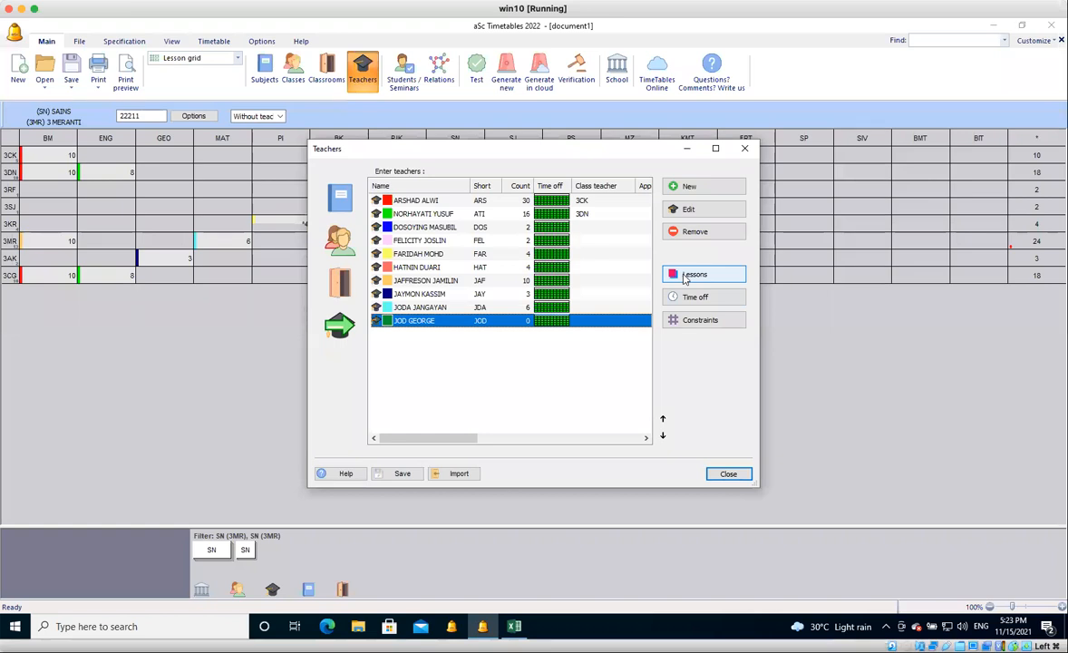
pyautogui.click(281, 477)
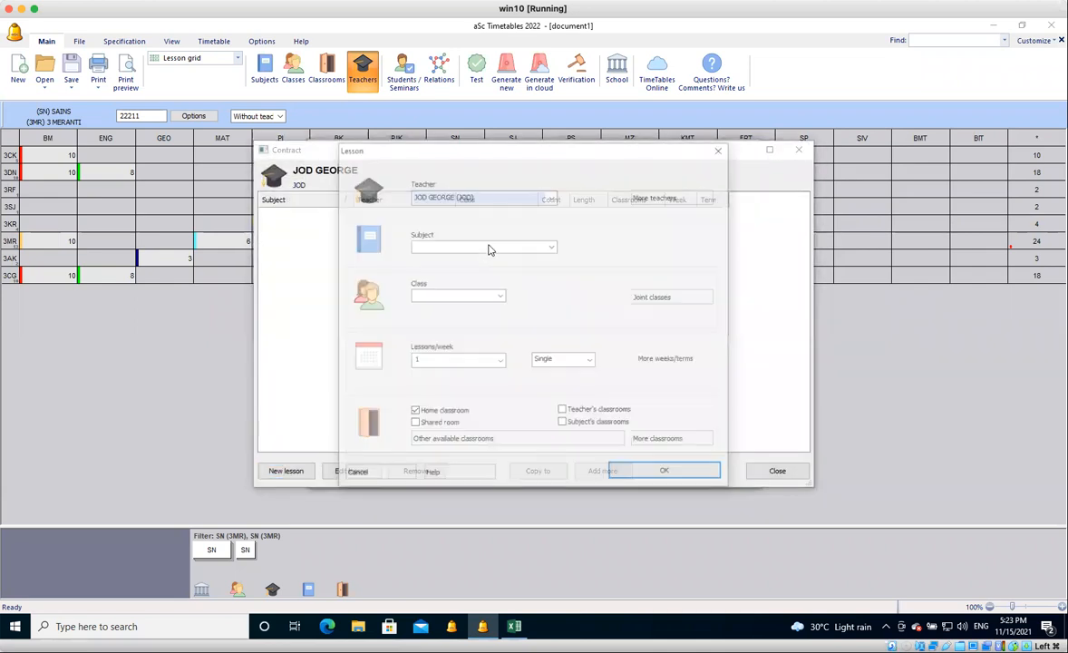
pyautogui.click(487, 247)
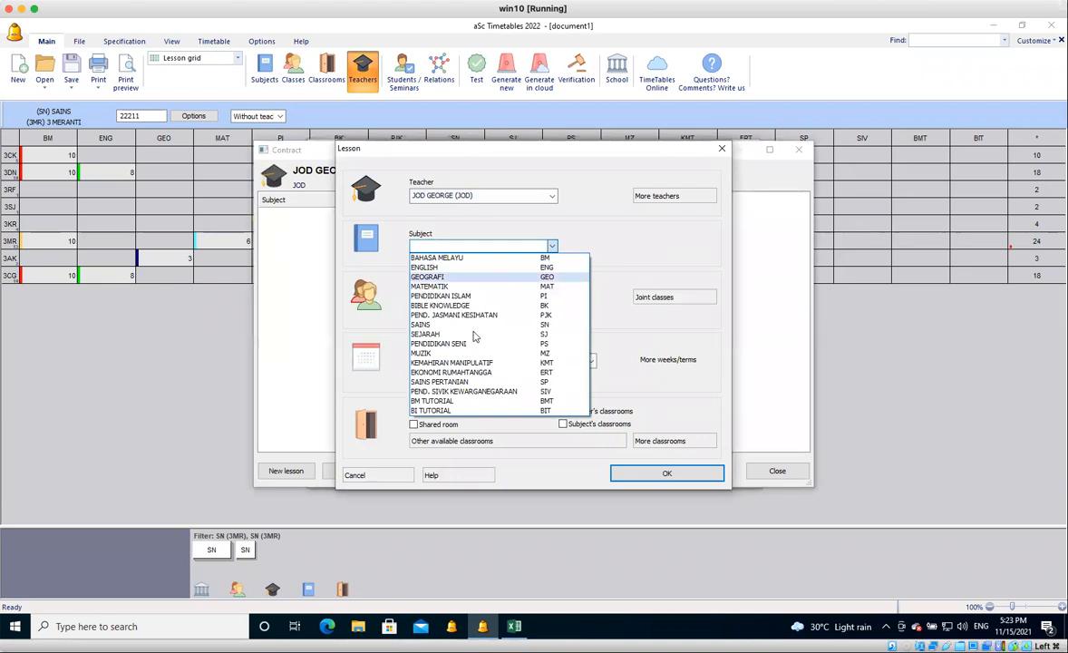
pyautogui.click(472, 335)
pyautogui.click(500, 295)
pyautogui.click(487, 309)
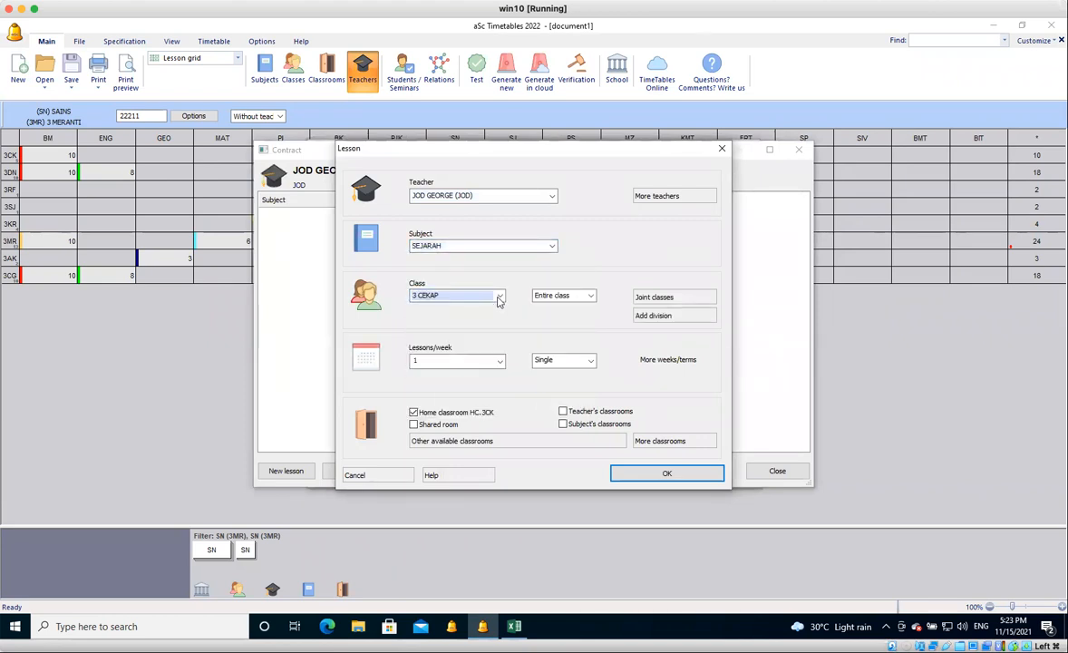
pyautogui.click(498, 298)
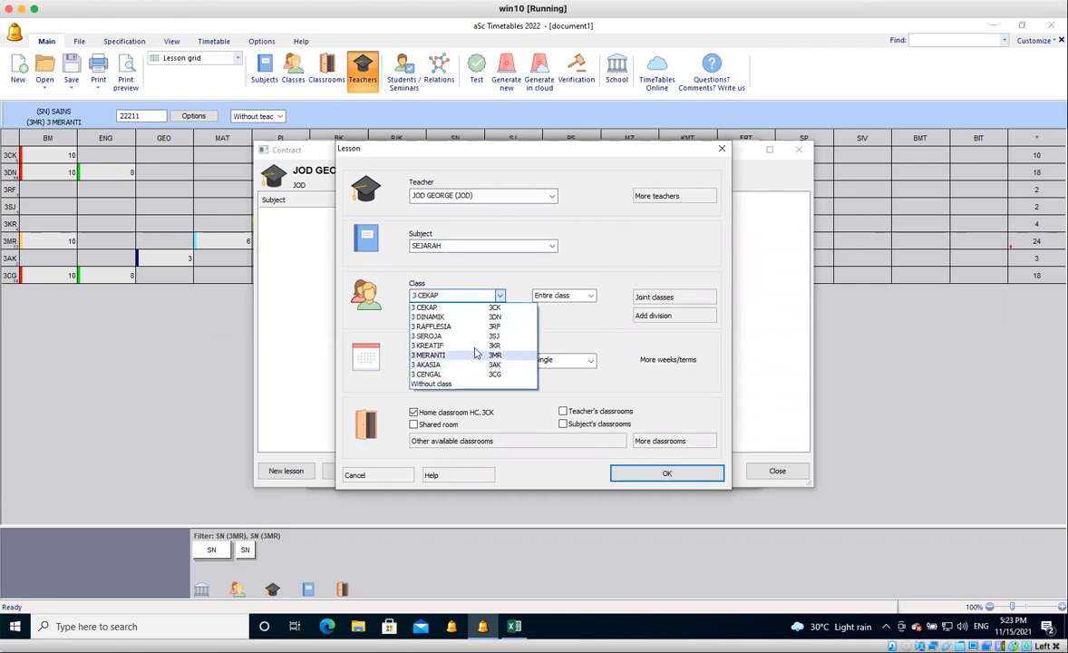
pyautogui.click(474, 348)
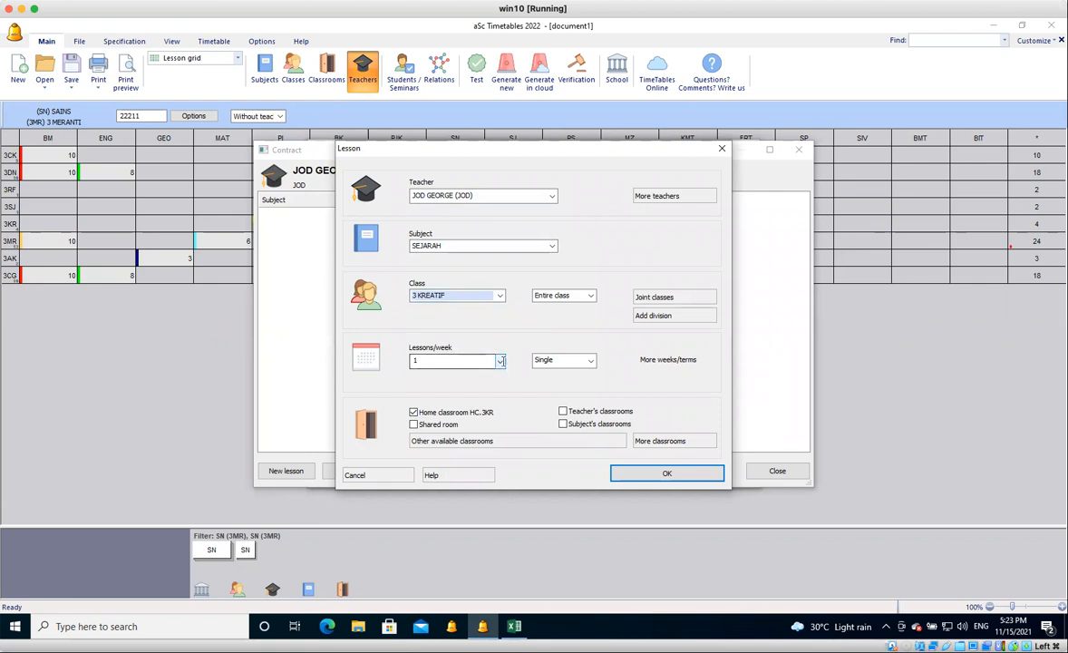
pyautogui.click(500, 361)
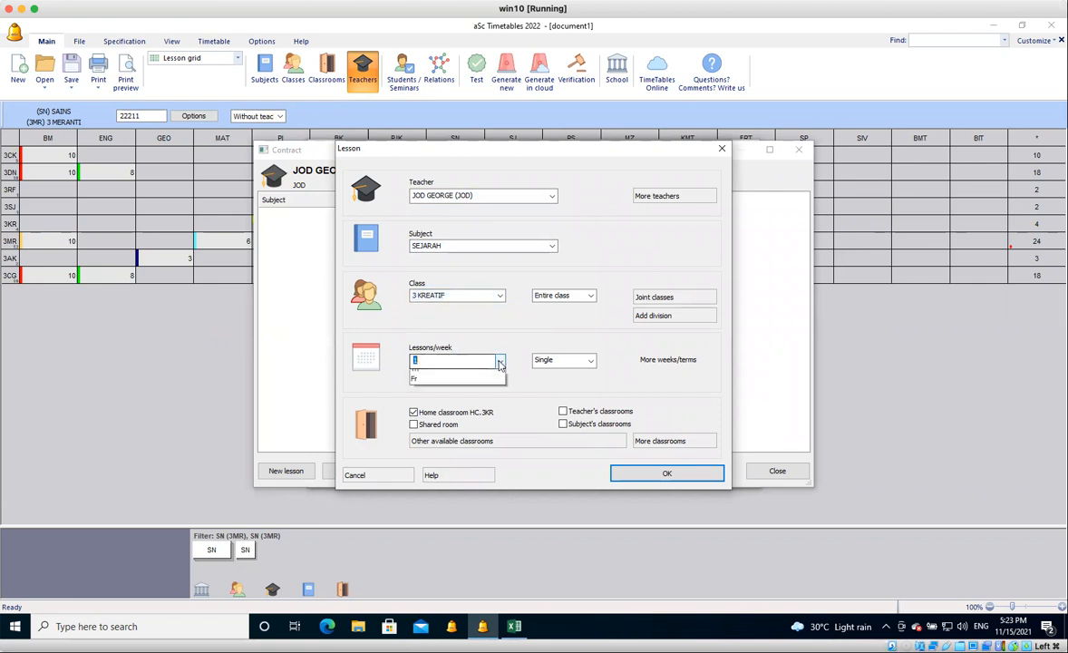
pyautogui.click(457, 393)
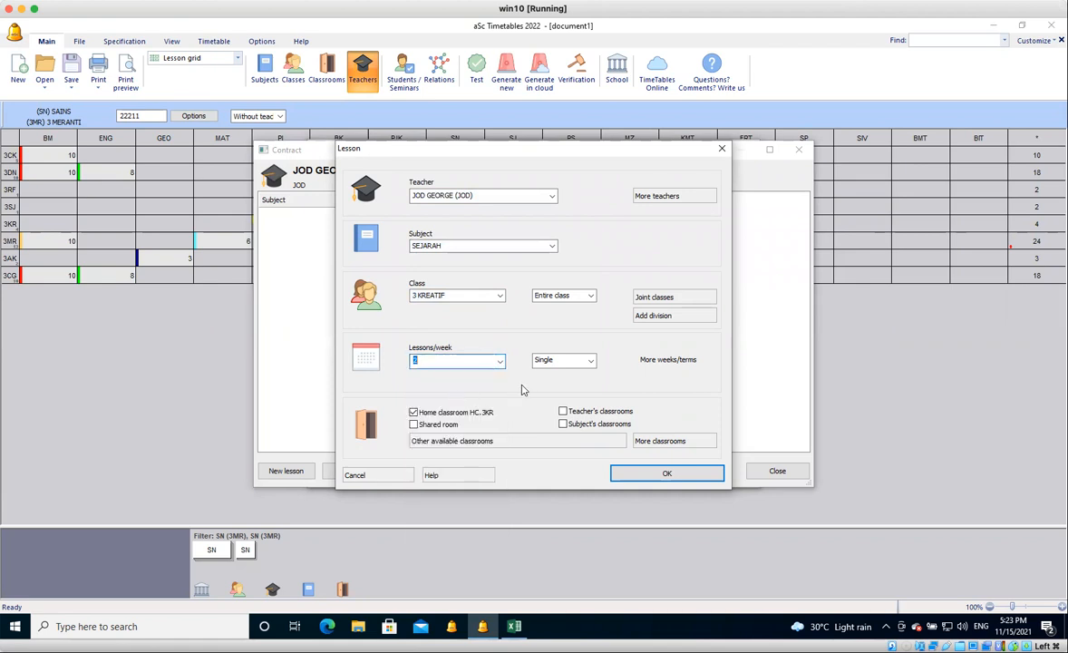
pyautogui.click(672, 479)
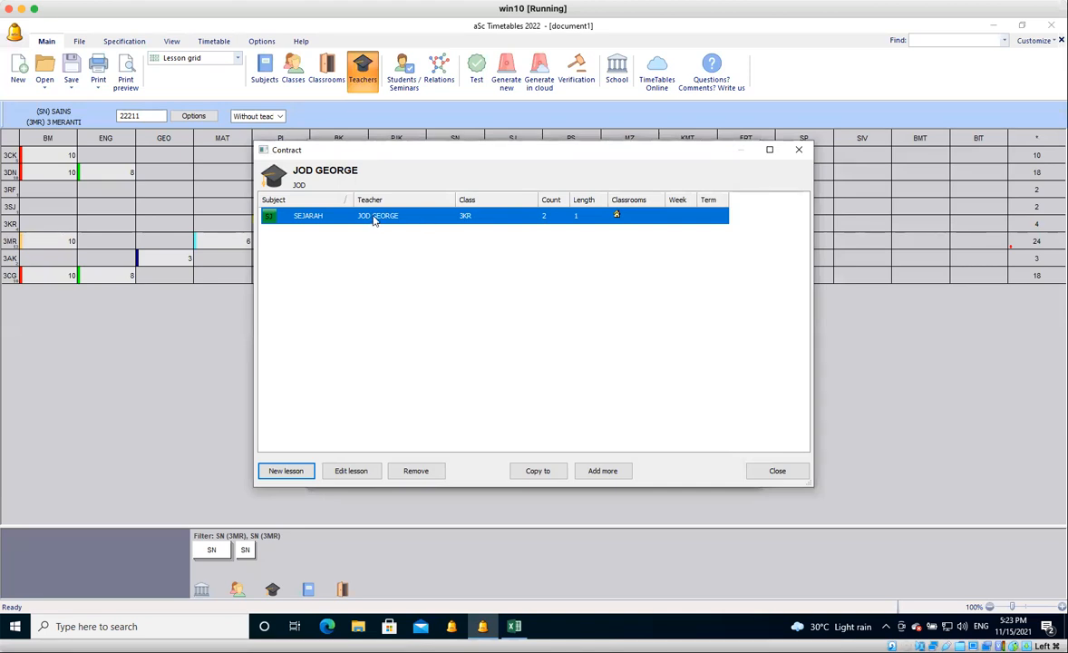
# Add a MUZIK lesson to the same teacher for class 3 AKASIA, with 1 single lesson per week, and return to the Lesson grid.
pyautogui.click(286, 471)
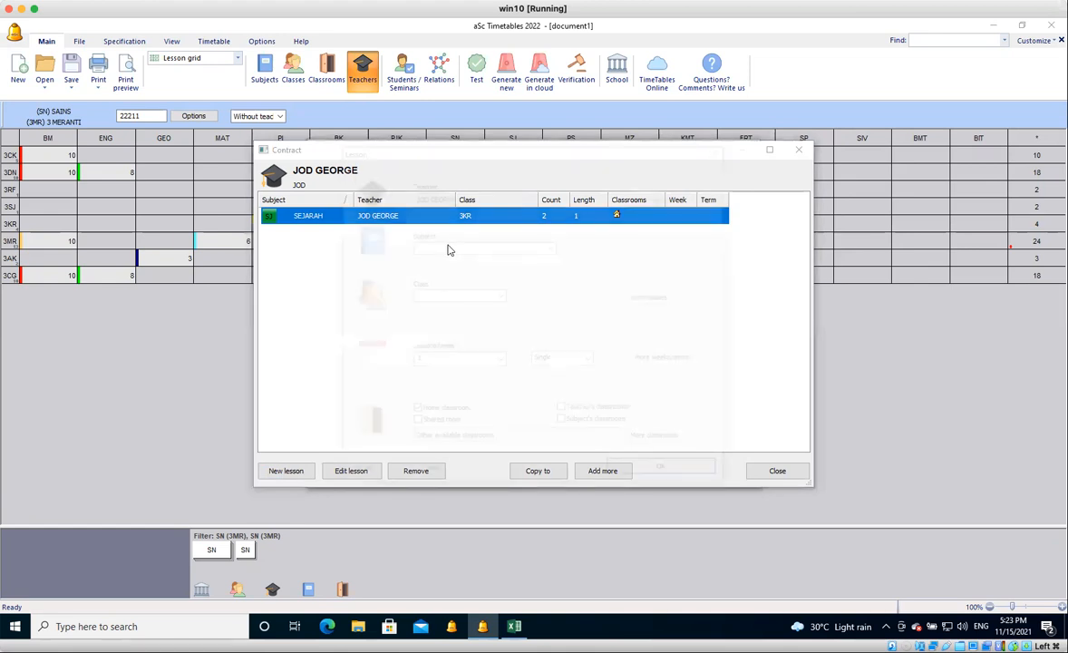
pyautogui.click(449, 246)
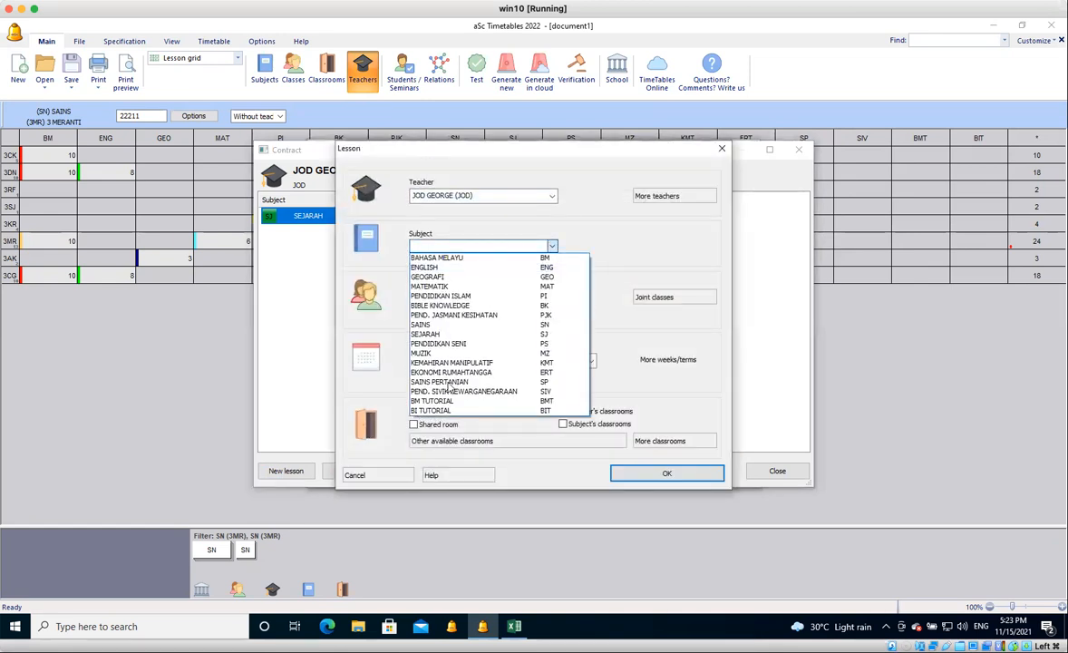
pyautogui.click(453, 352)
pyautogui.click(467, 296)
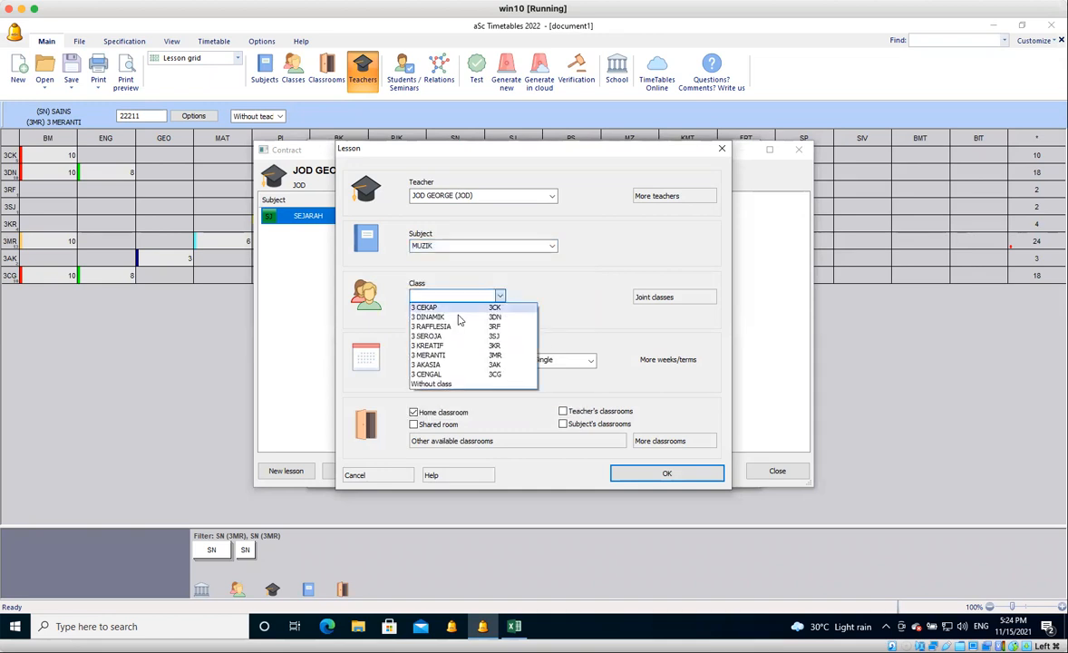
pyautogui.click(430, 364)
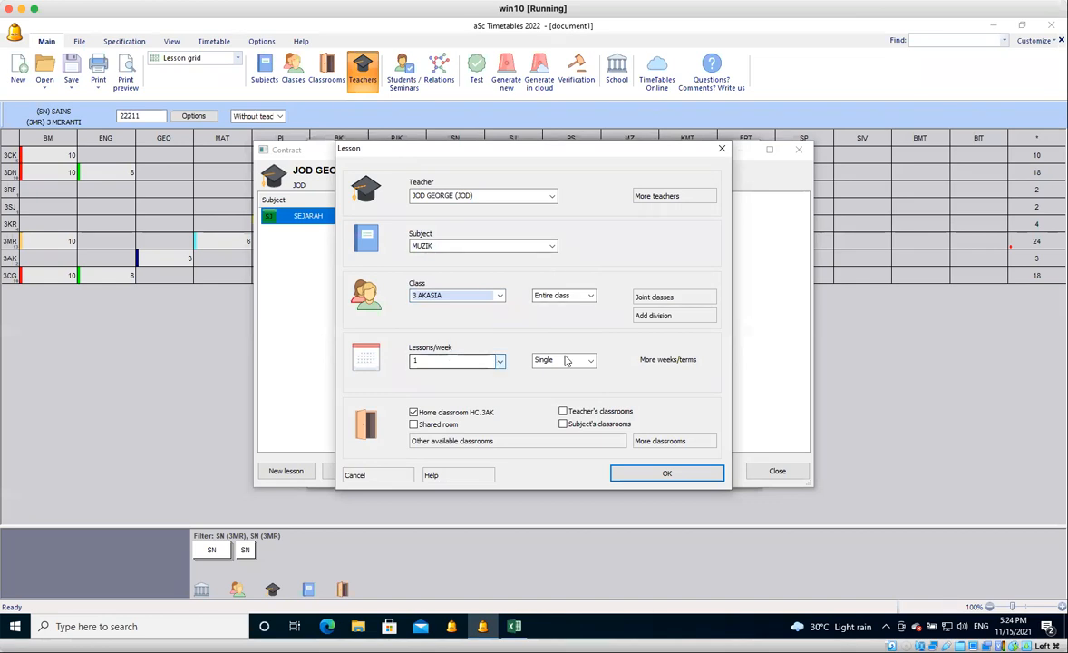
pyautogui.click(626, 475)
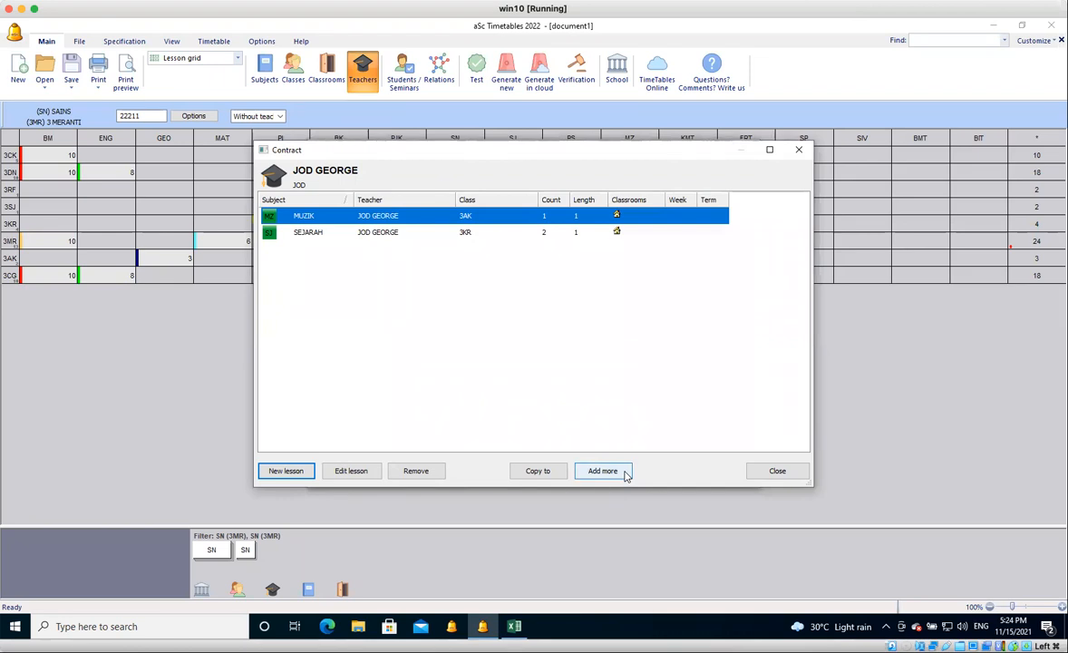
pyautogui.click(750, 473)
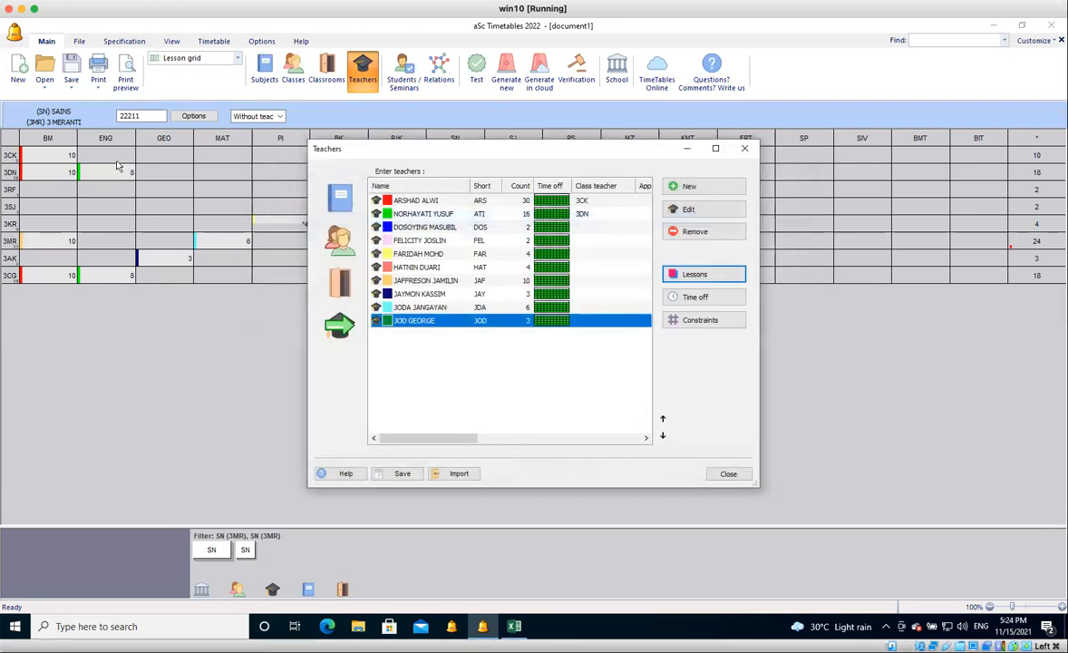
pyautogui.press('Escape')
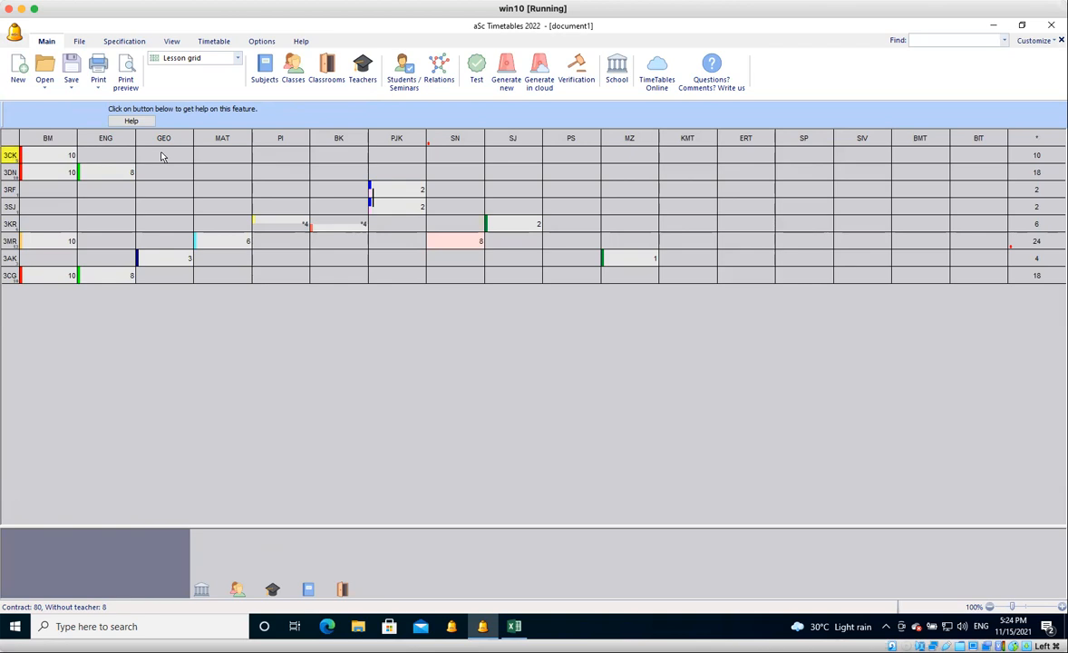
# Enter the lesson pattern 221 for GEOGRAFI in class 3 CEKAP and assign the teacher with short code DOS.
pyautogui.click(162, 157)
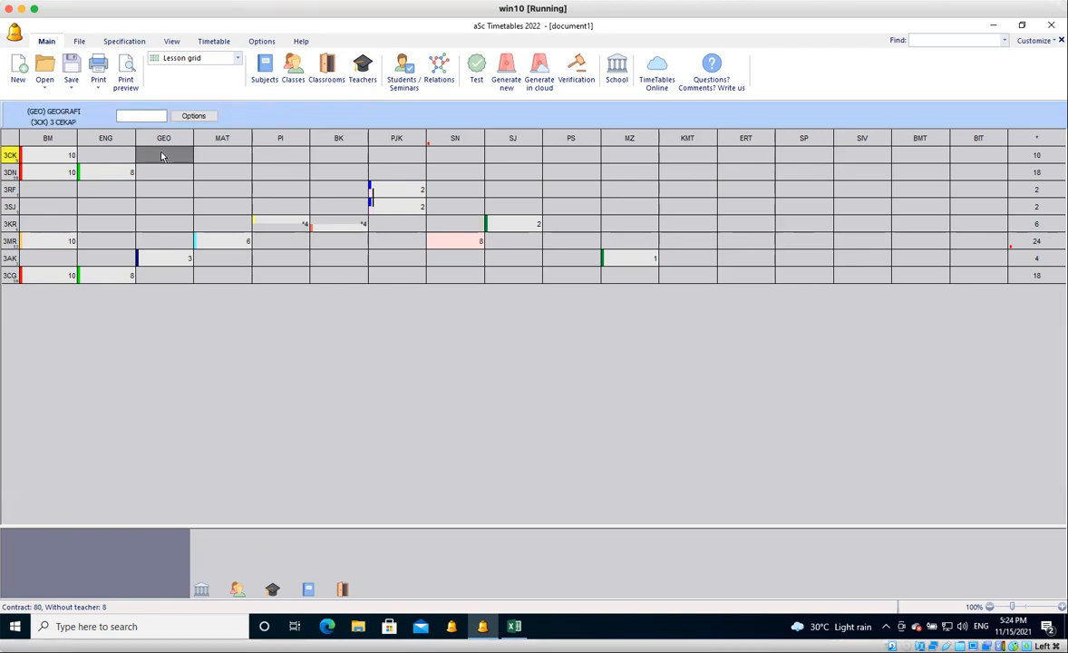
pyautogui.write('221')
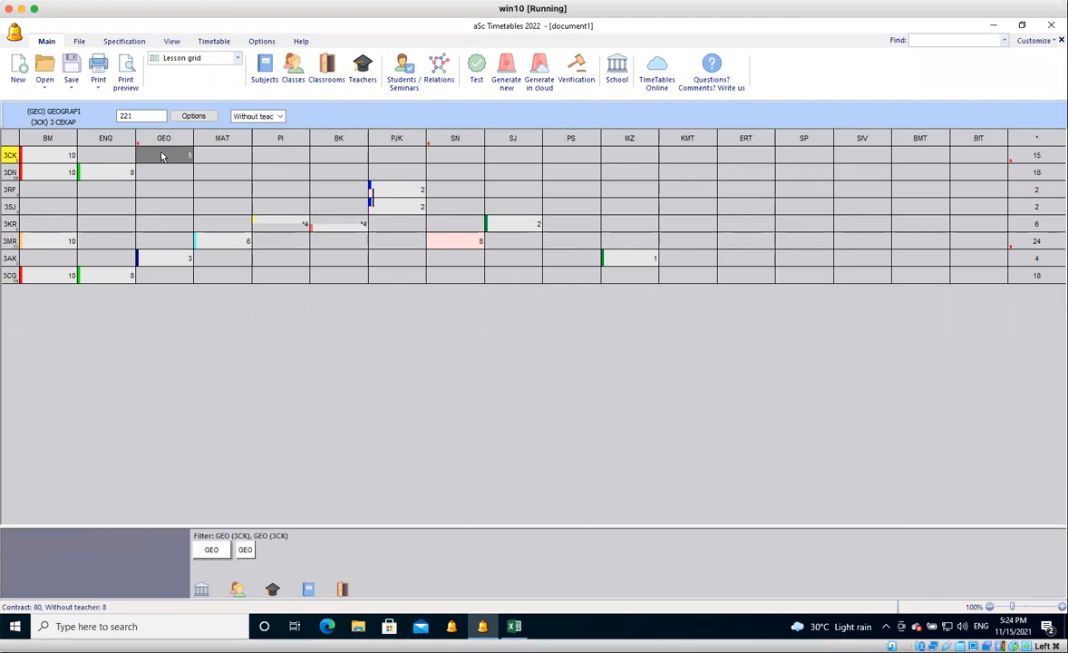
pyautogui.click(281, 117)
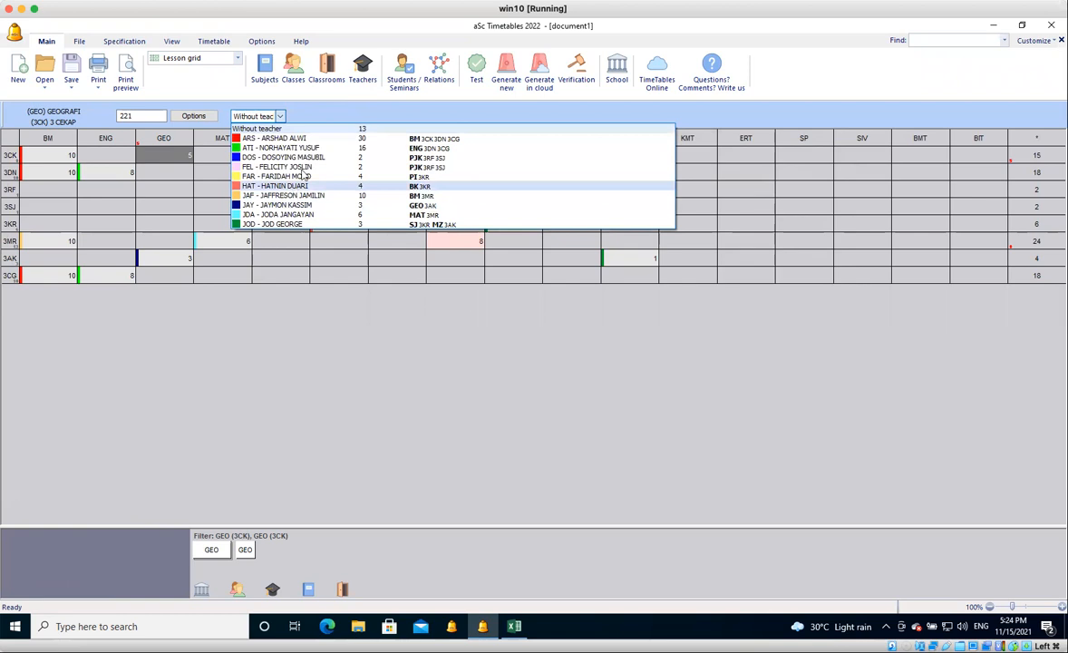
pyautogui.click(308, 164)
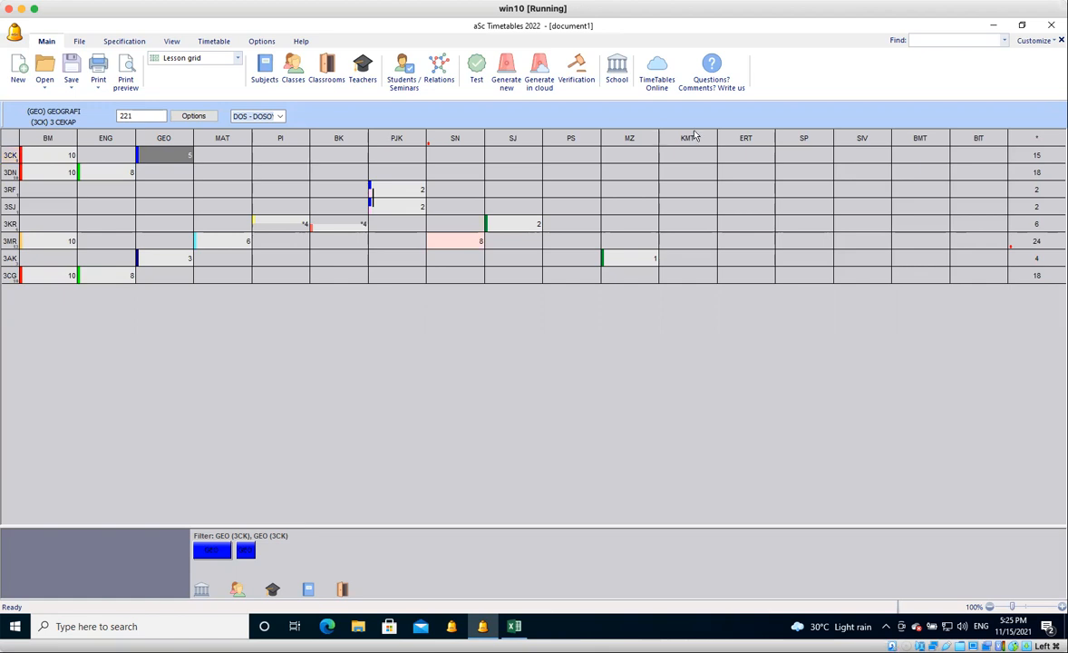
# Enter 2 for PENDIDIKAN SENI in class 3 CEKAP and turn it into a double lesson with the pattern 2*.
pyautogui.click(571, 158)
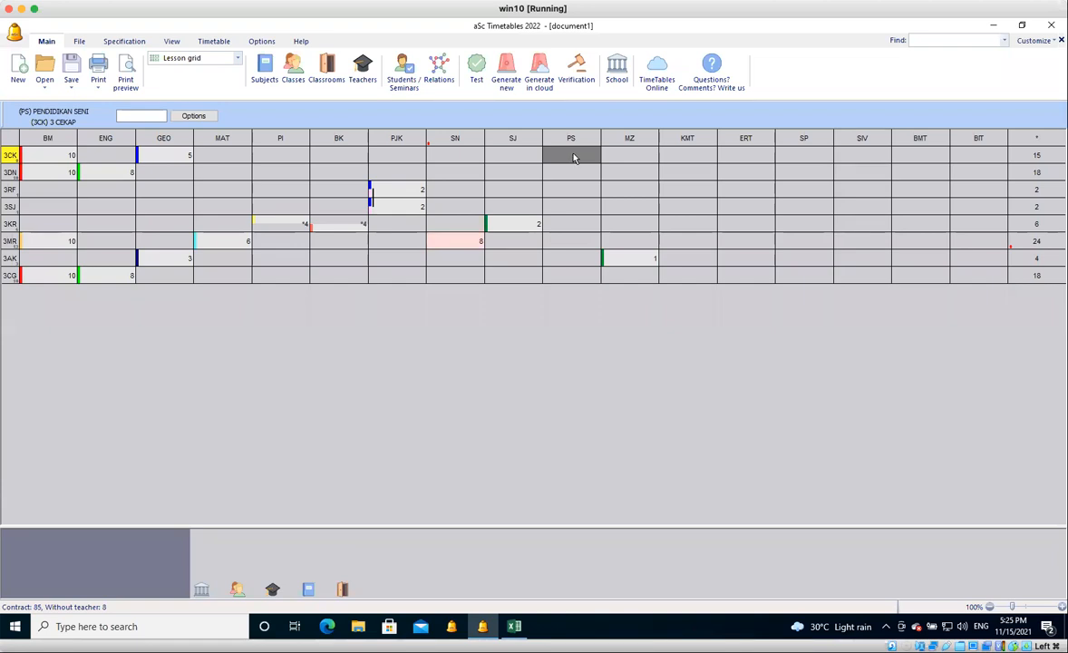
pyautogui.write('2')
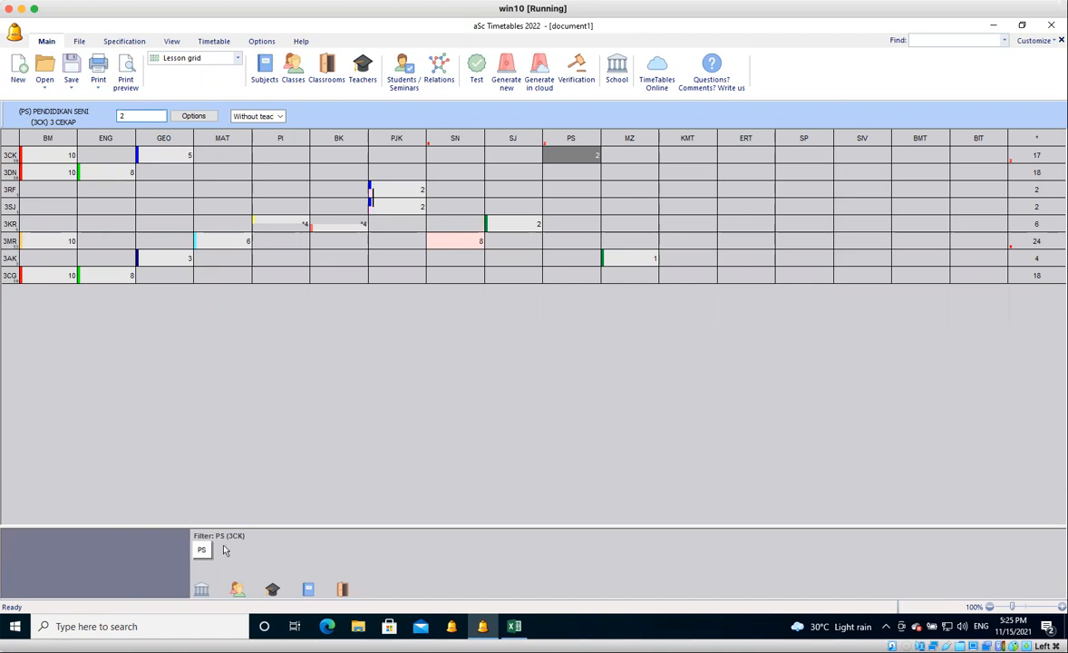
pyautogui.moveTo(207, 560)
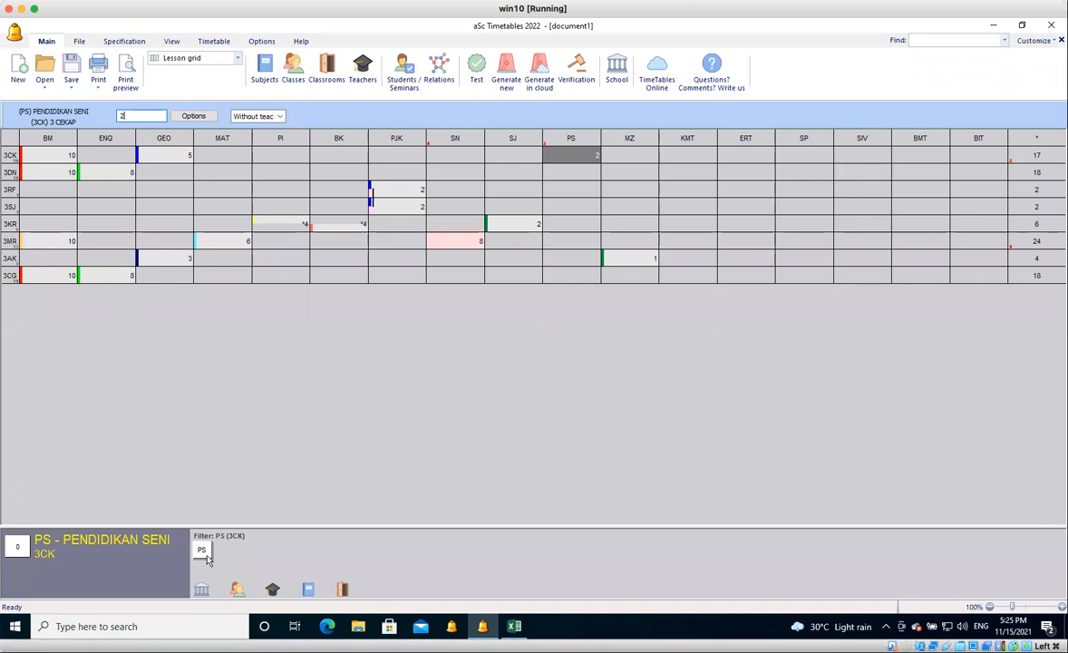
pyautogui.write('*')
pyautogui.press('Return')
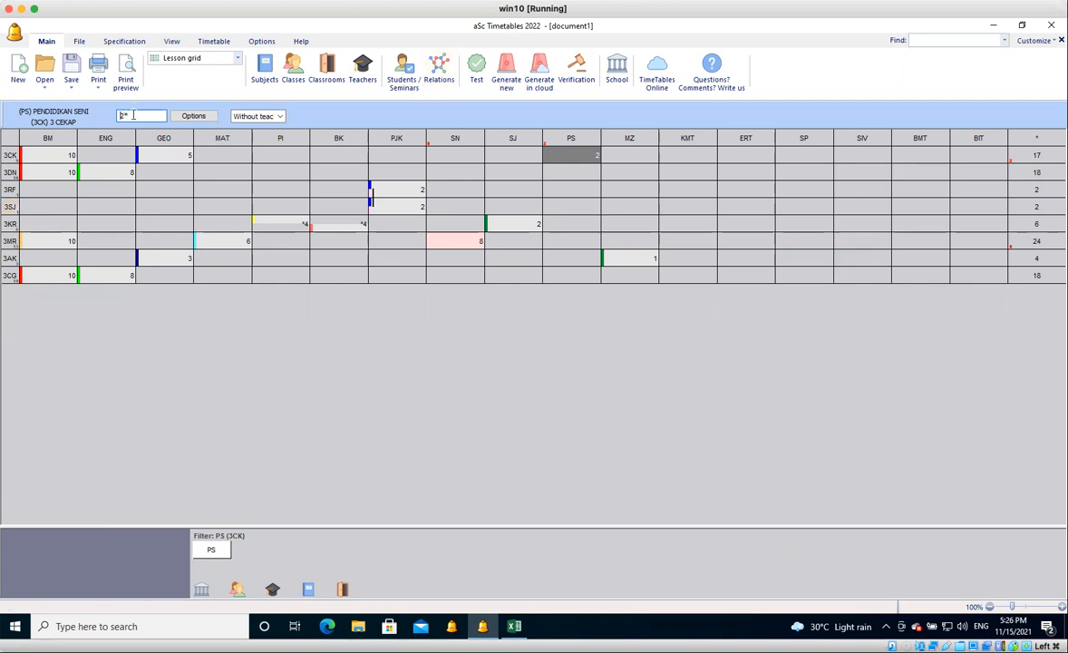
pyautogui.click(745, 156)
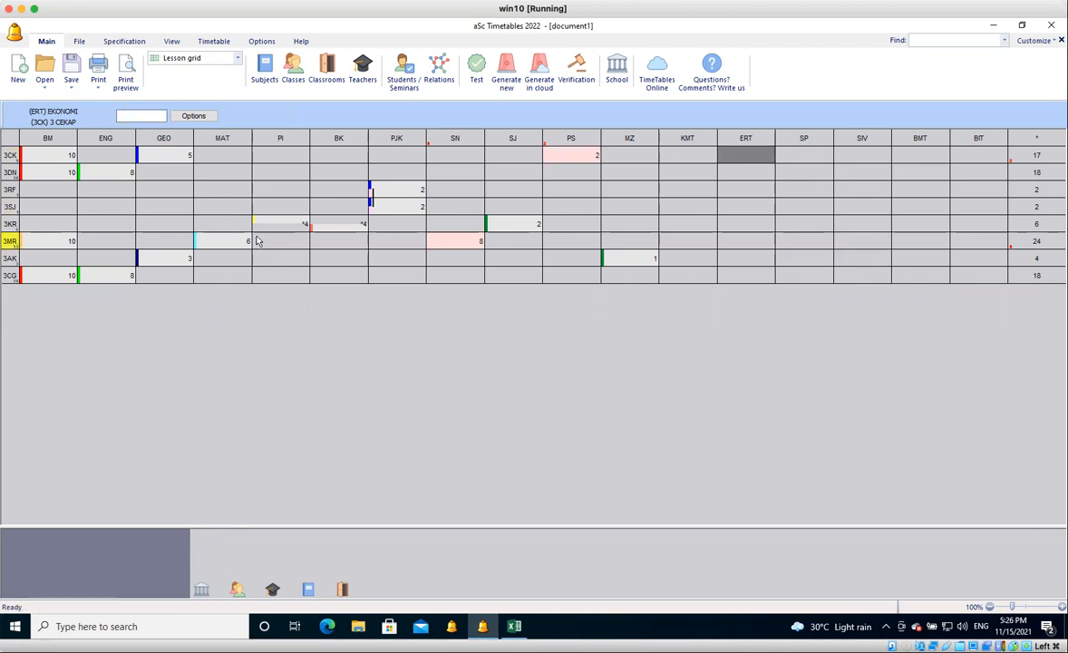
# Enter 11 for EKONOMI in class 3 CEKAP and replace it with the lesson pattern 221.
pyautogui.write('11')
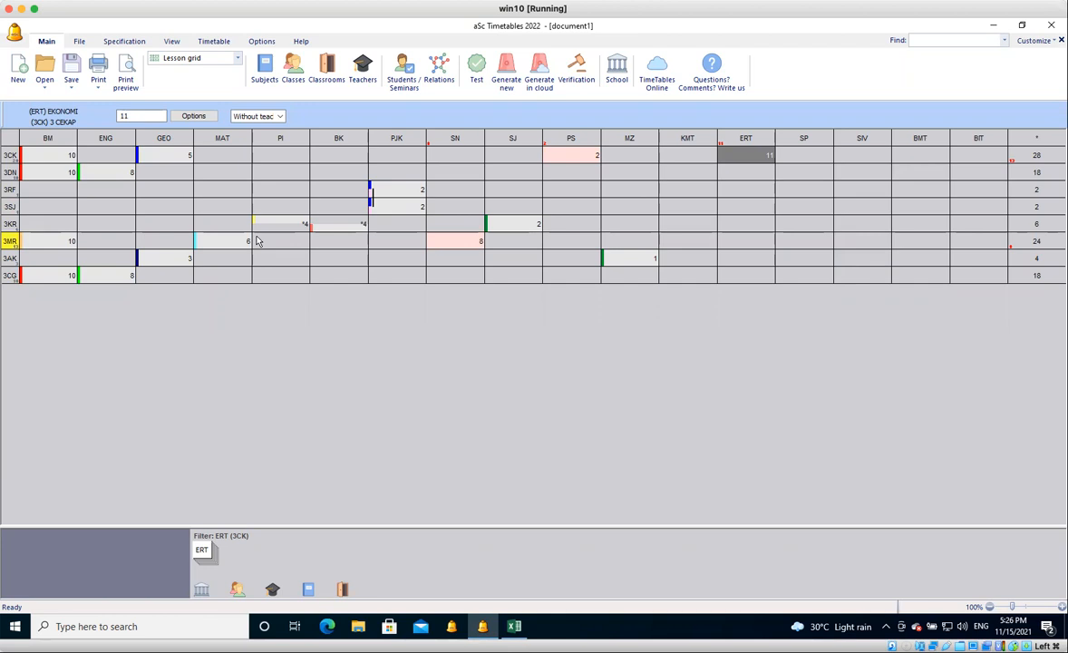
pyautogui.press('BackSpace')
pyautogui.press('BackSpace')
pyautogui.write('221')
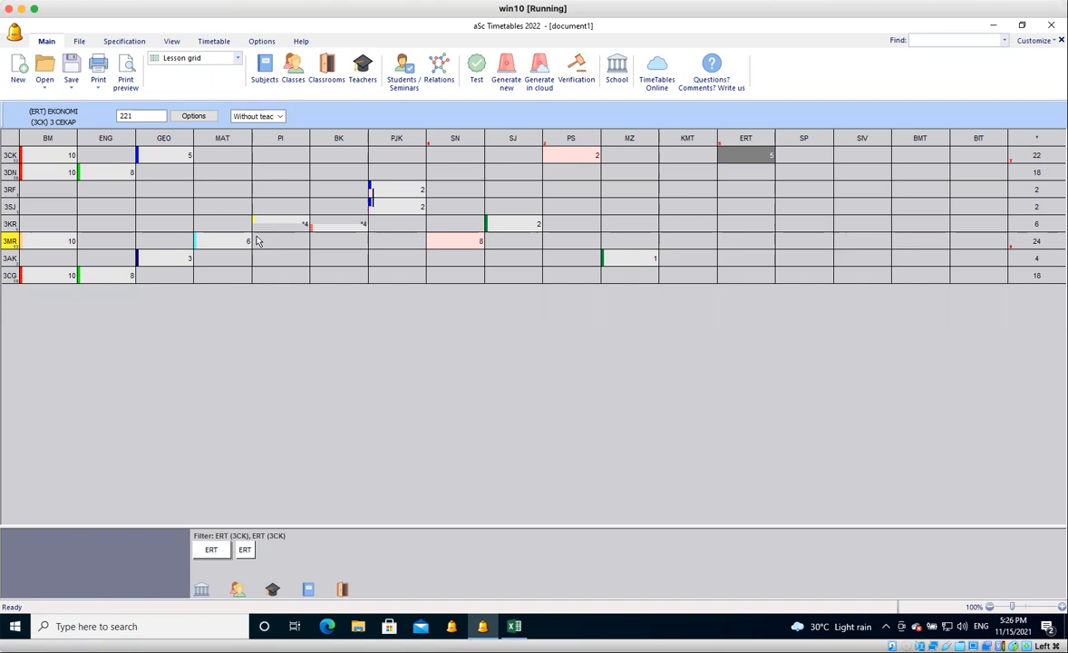
# Change the EKONOMI entry of class 3 CEKAP to 12 and replace it with the pattern 21.
pyautogui.write('2')
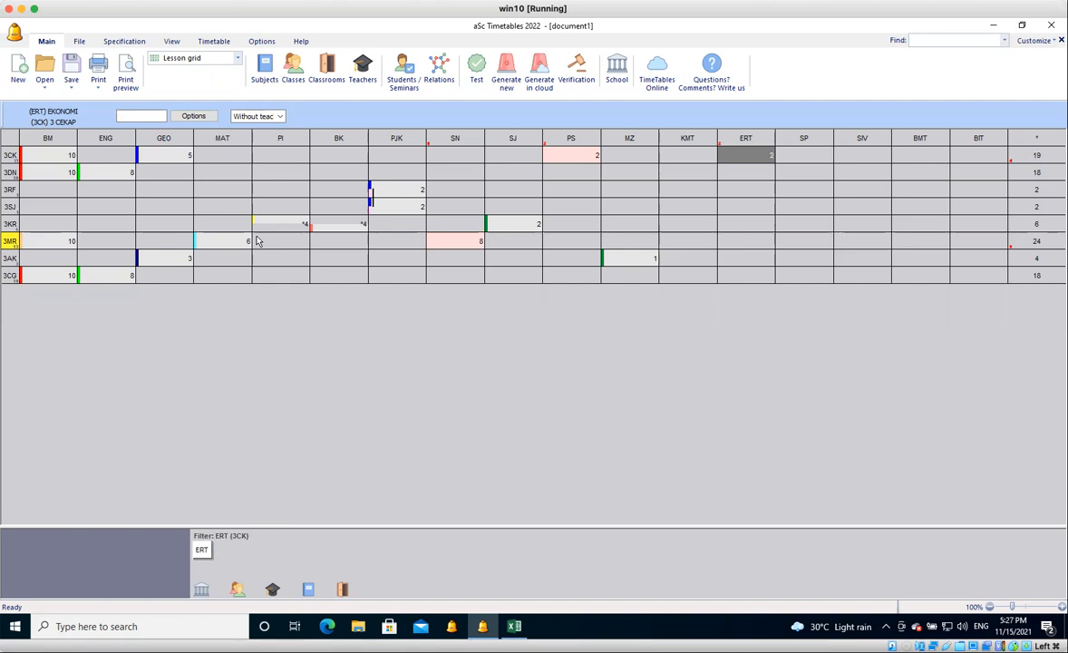
pyautogui.write('4')
pyautogui.write('12')
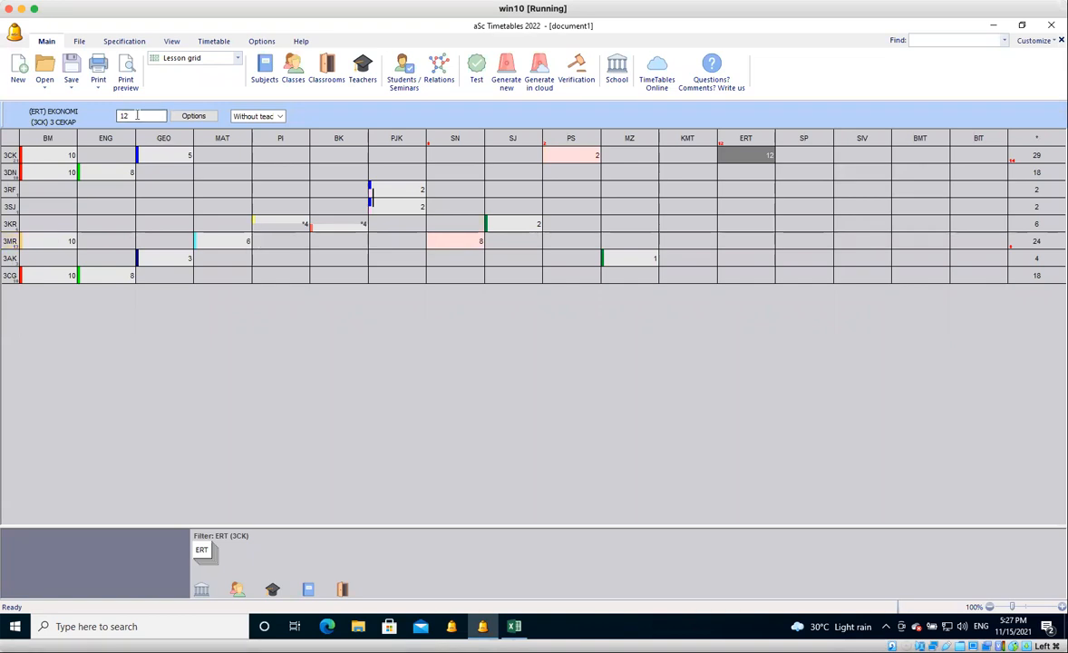
pyautogui.press('BackSpace')
pyautogui.press('BackSpace')
pyautogui.write('21')
pyautogui.press('Return')
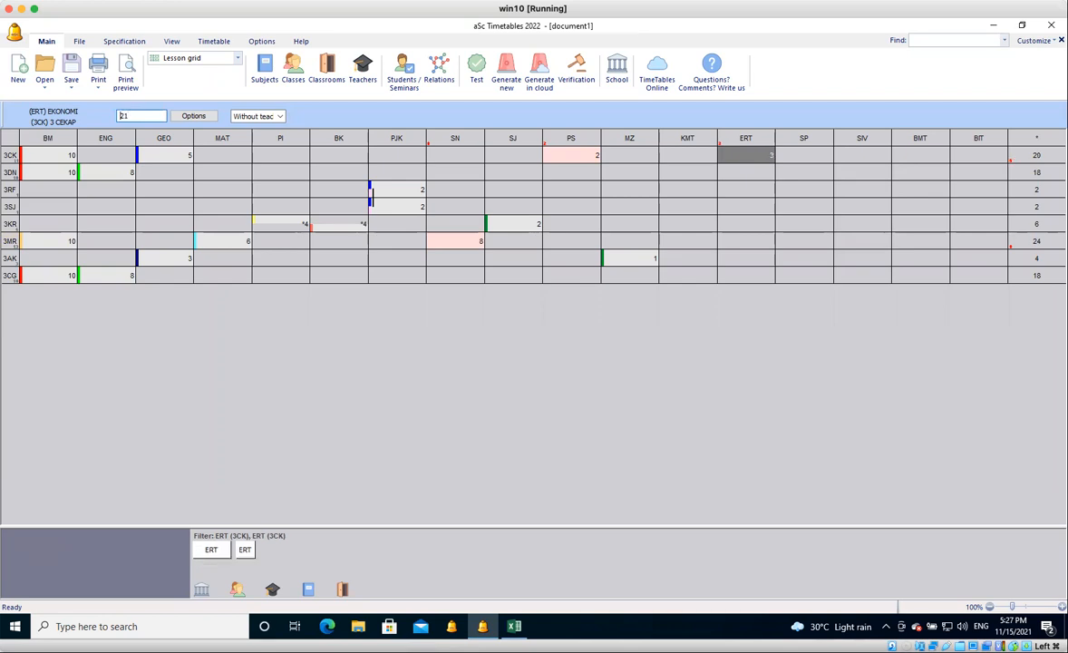
# Switch EKONOMI in class 3 CEKAP to 12 again and back to the pattern 21 to compare both entries.
pyautogui.moveTo(128, 116); pyautogui.dragTo(111, 116)
pyautogui.write('12')
pyautogui.press('Return')
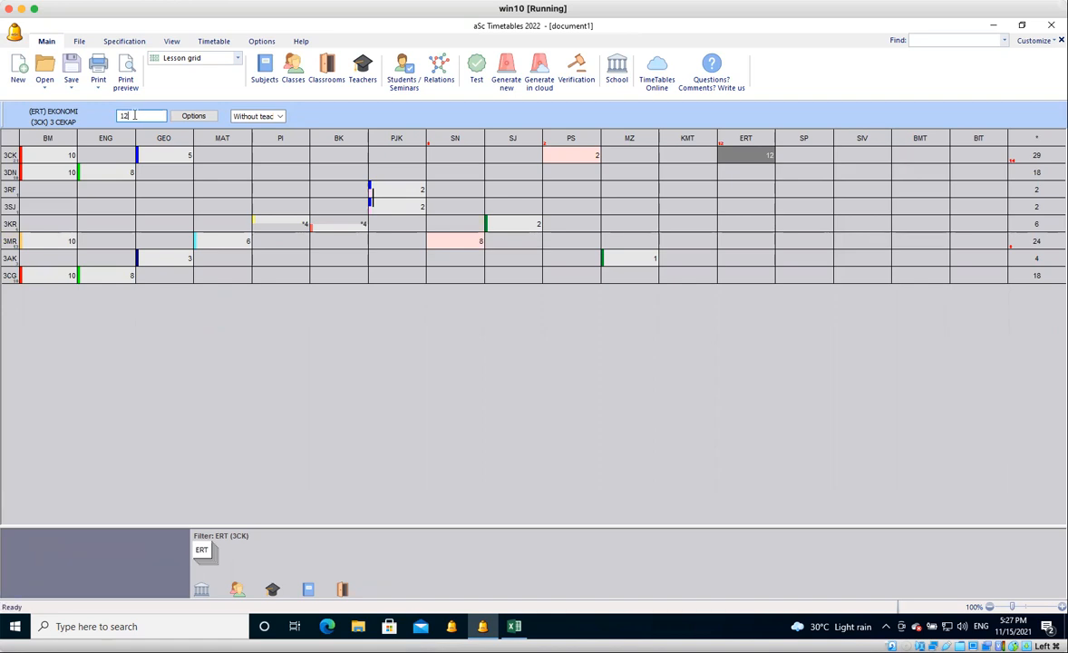
pyautogui.moveTo(134, 115); pyautogui.dragTo(119, 116)
pyautogui.write('21')
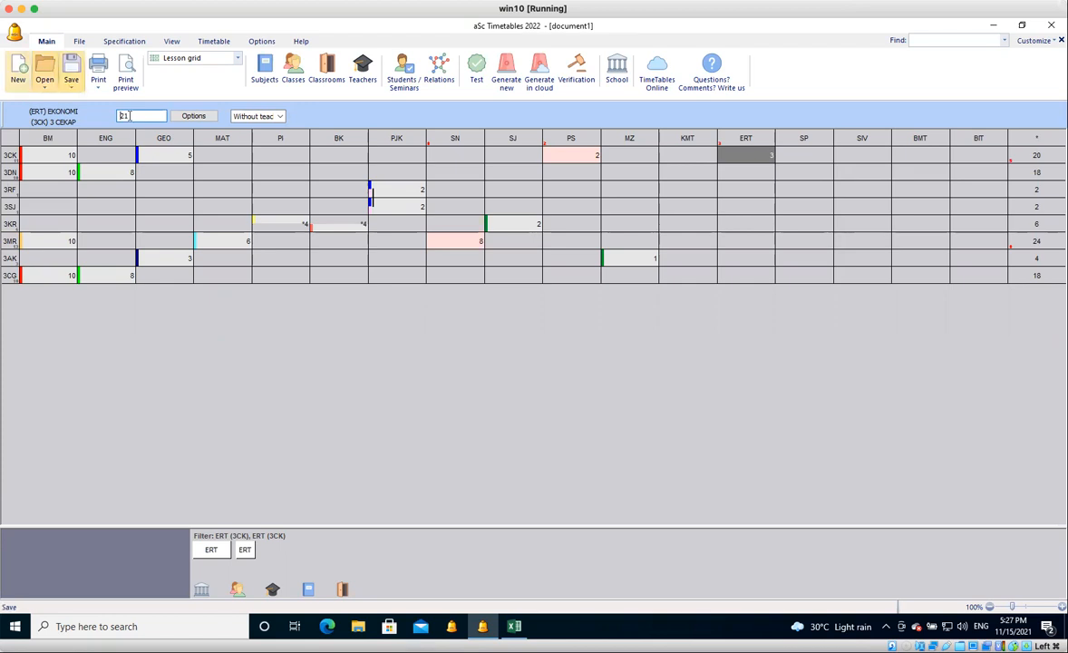
# Try the lesson patterns 123 and 112 for EKONOMI in class 3 CEKAP.
pyautogui.moveTo(130, 116); pyautogui.dragTo(118, 119)
pyautogui.write('123')
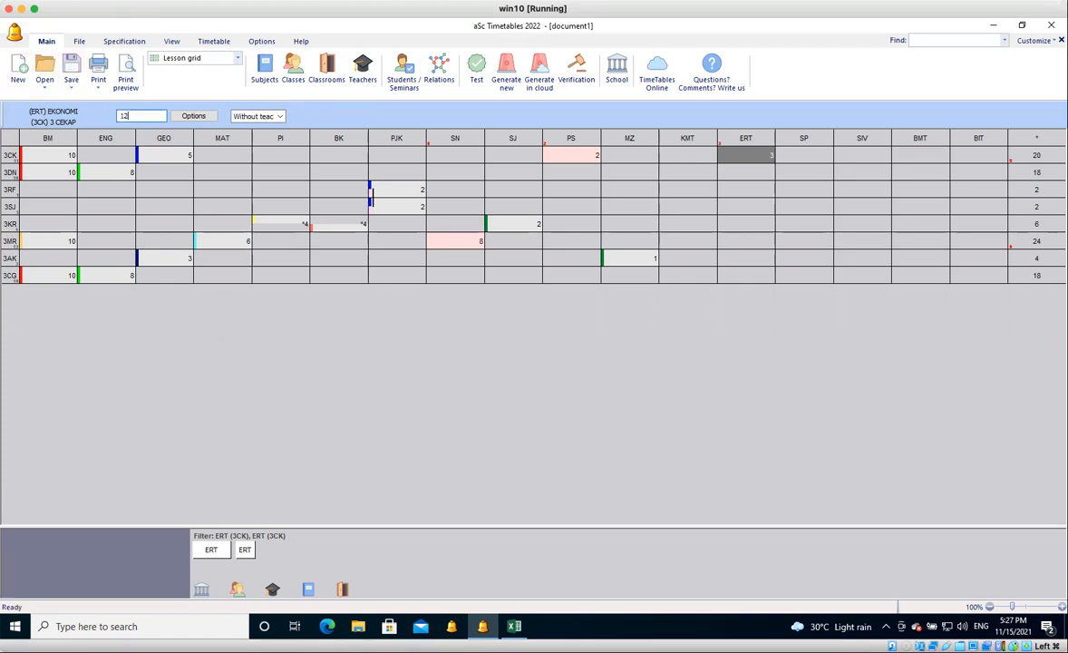
pyautogui.press('Return')
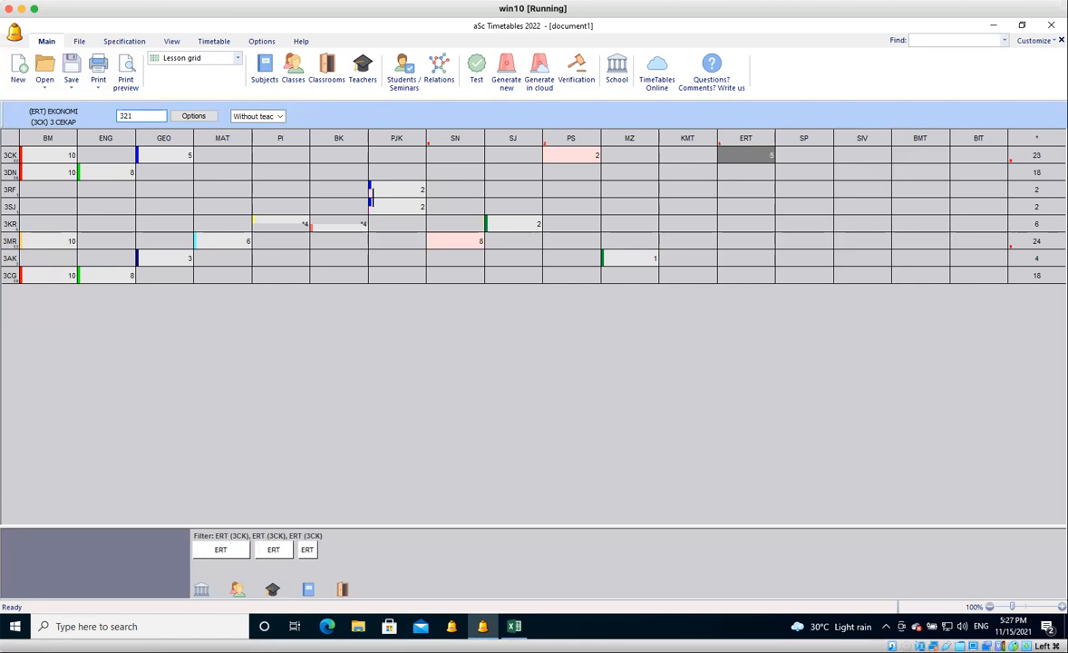
pyautogui.moveTo(136, 116); pyautogui.dragTo(111, 118)
pyautogui.write('112')
pyautogui.press('Return')
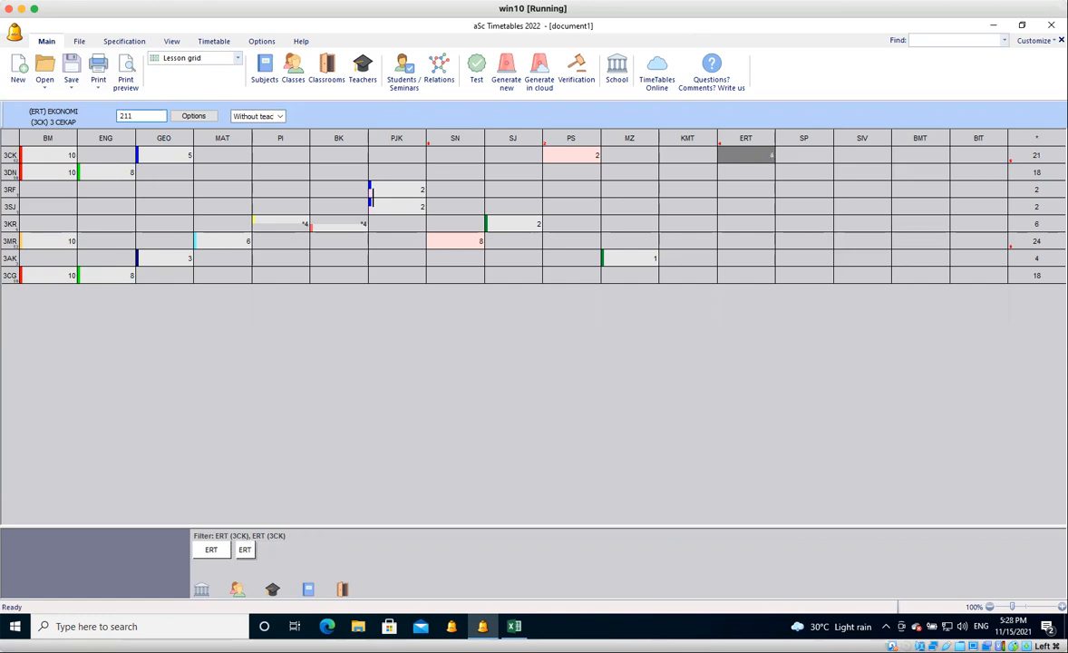
# Replace the EKONOMI pattern of class 3 CEKAP with 12 and once more with 21.
pyautogui.moveTo(136, 116); pyautogui.dragTo(114, 116)
pyautogui.write('12')
pyautogui.press('Return')
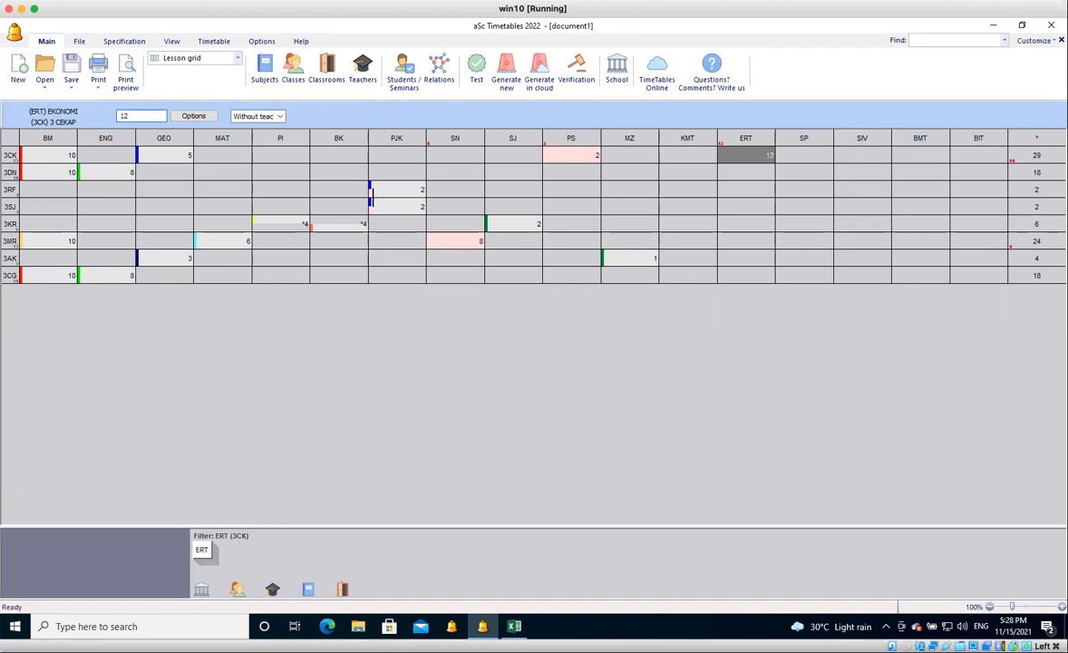
pyautogui.doubleClick(118, 118)
pyautogui.write('21')
# Enter the lesson pattern 33 for EKONOMI in class 3 CEKAP and assign the teacher with short code JAY.
pyautogui.moveTo(140, 116); pyautogui.dragTo(112, 118)
pyautogui.write('33')
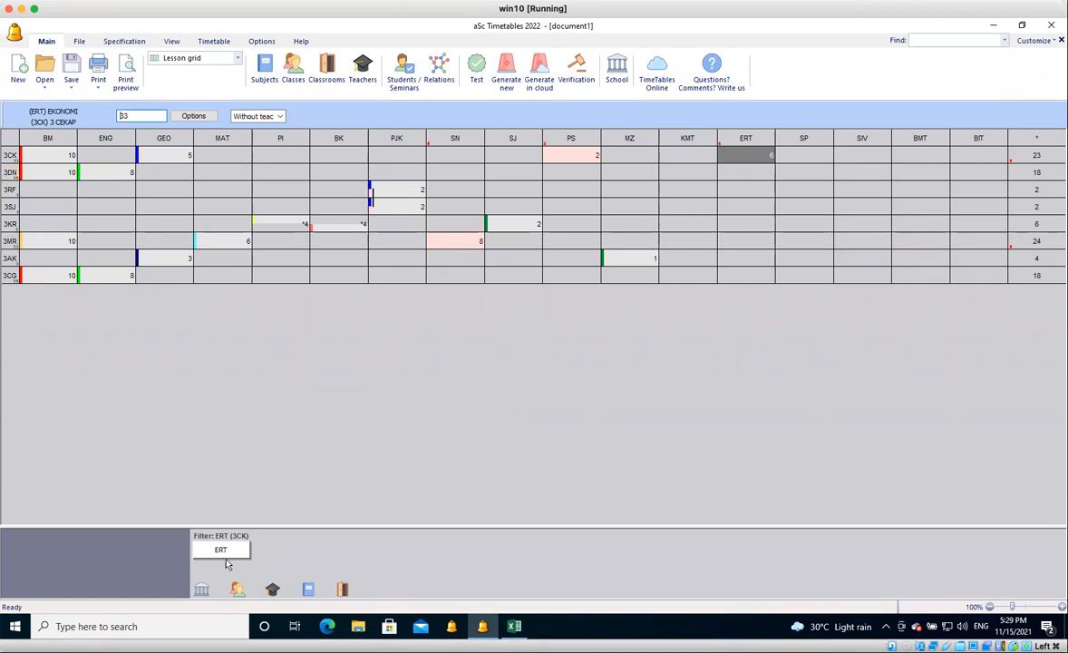
pyautogui.moveTo(230, 557)
pyautogui.click(280, 117)
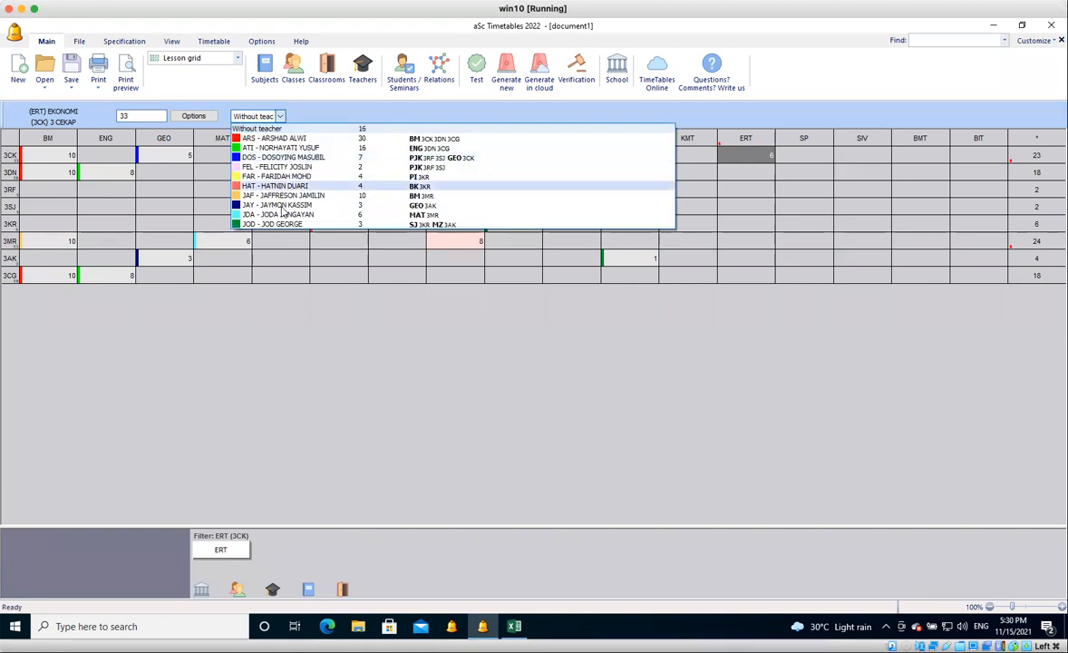
pyautogui.click(232, 551)
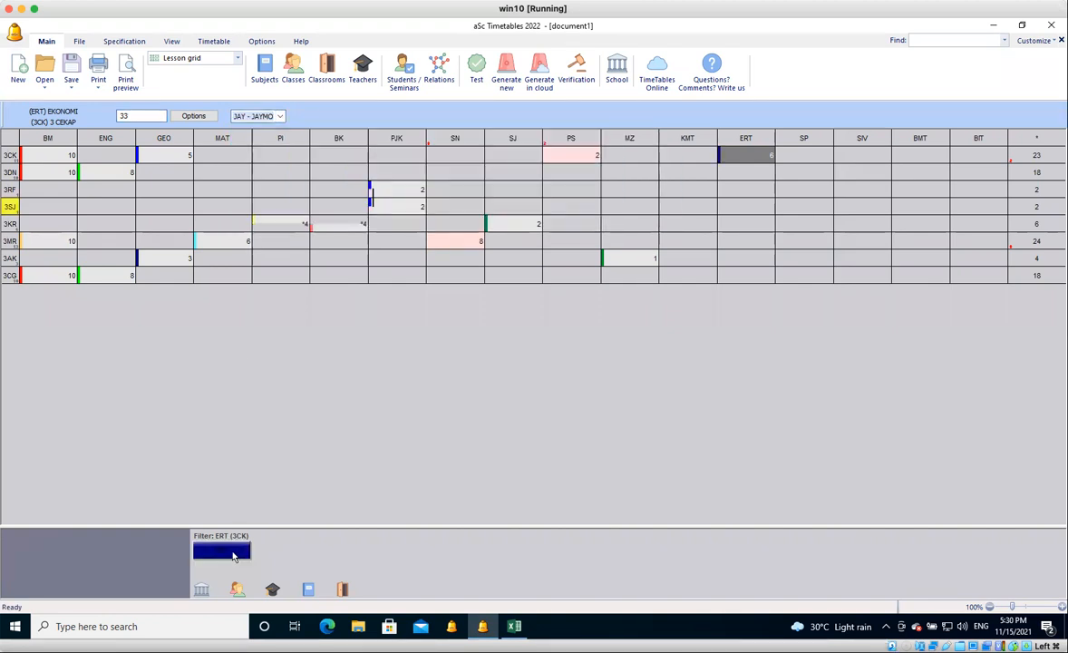
# Inspect the teacher colour markers and lesson details of ENGLISH in 3DN, PJK in 3SJ and PENDIDIKAN SENI in 3CK.
pyautogui.moveTo(230, 555)
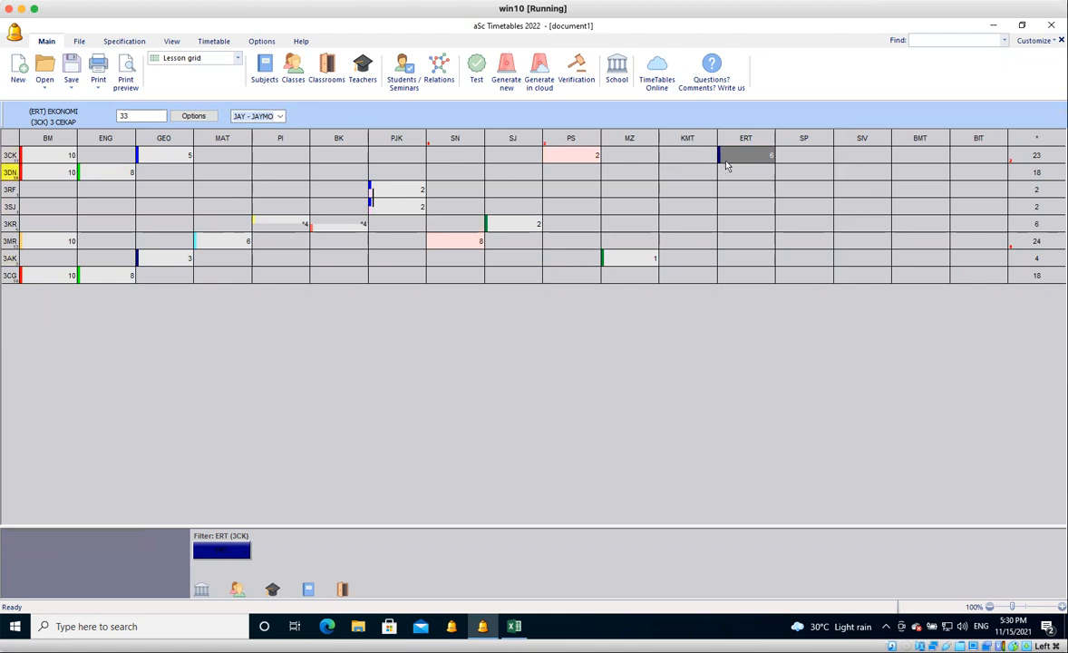
pyautogui.moveTo(80, 180)
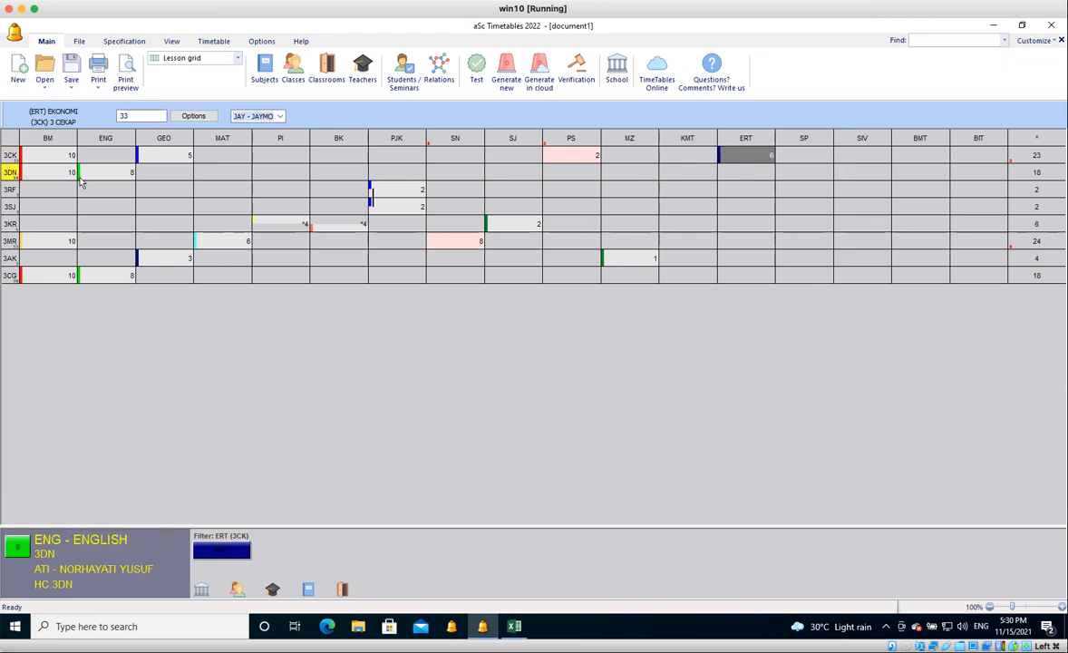
pyautogui.moveTo(370, 197)
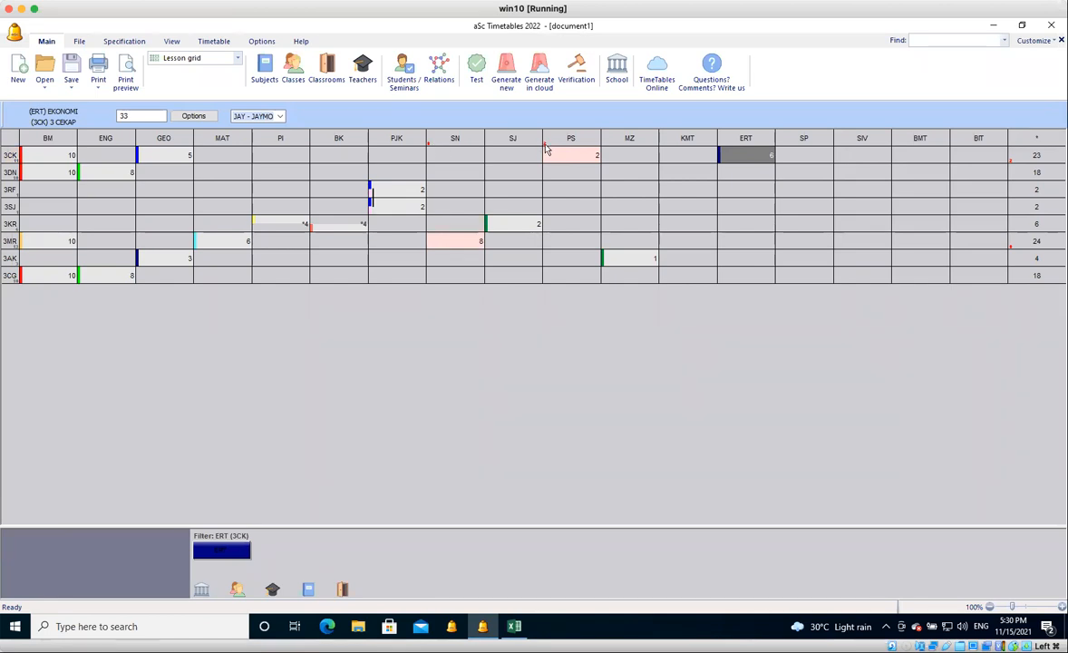
pyautogui.moveTo(547, 151)
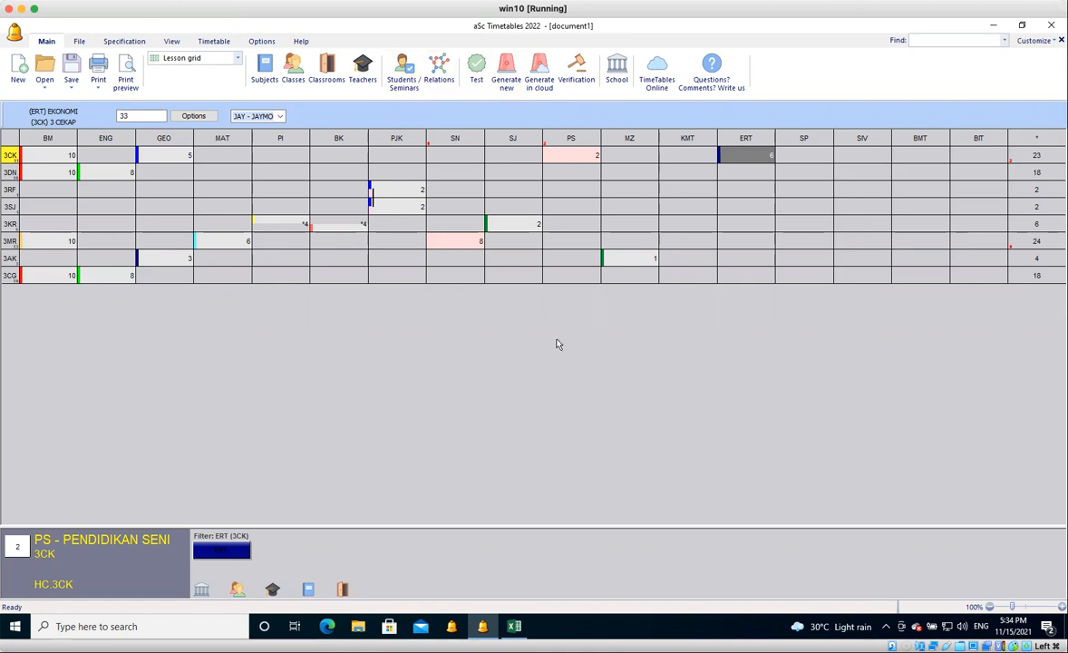
# Switch to Microsoft Edge and search the web for virtualbox.
pyautogui.click(328, 627)
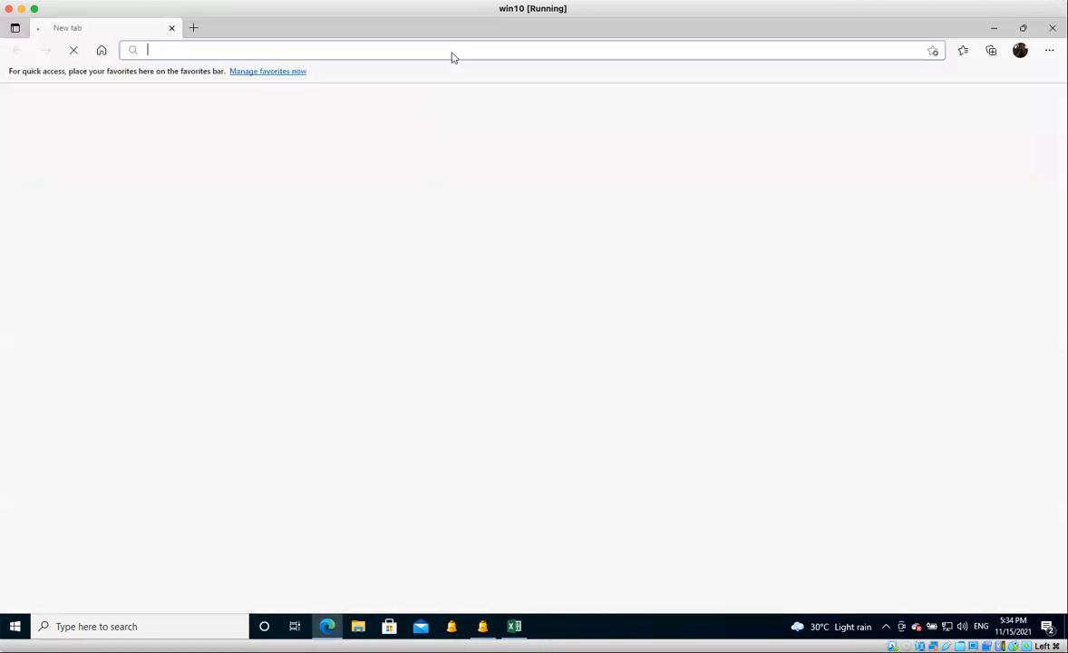
pyautogui.write('vi')
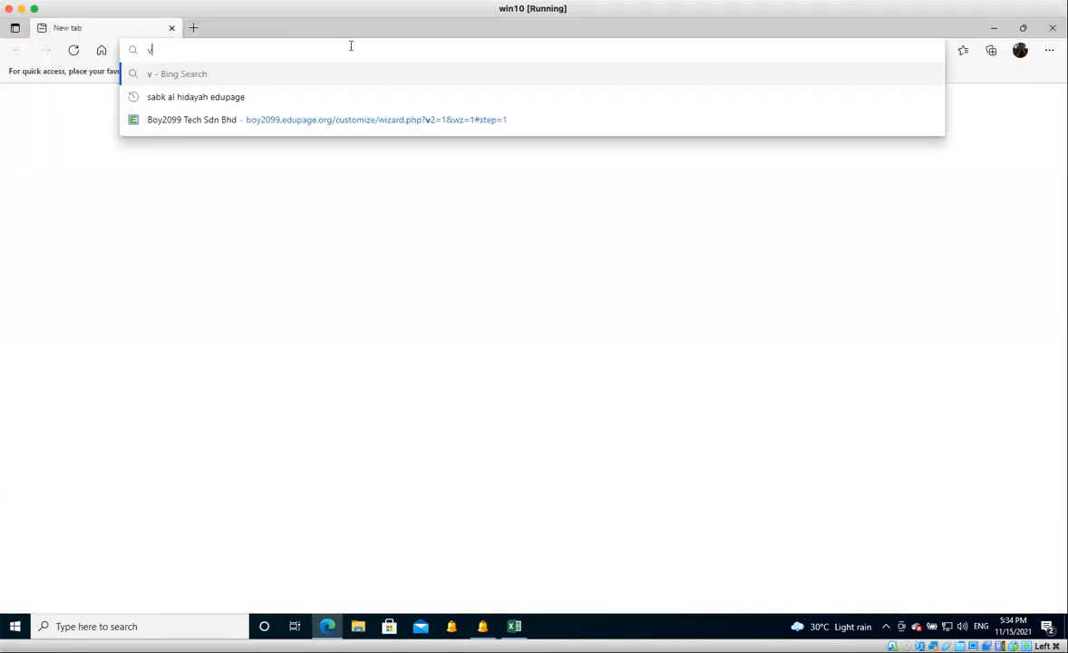
pyautogui.write('rtual')
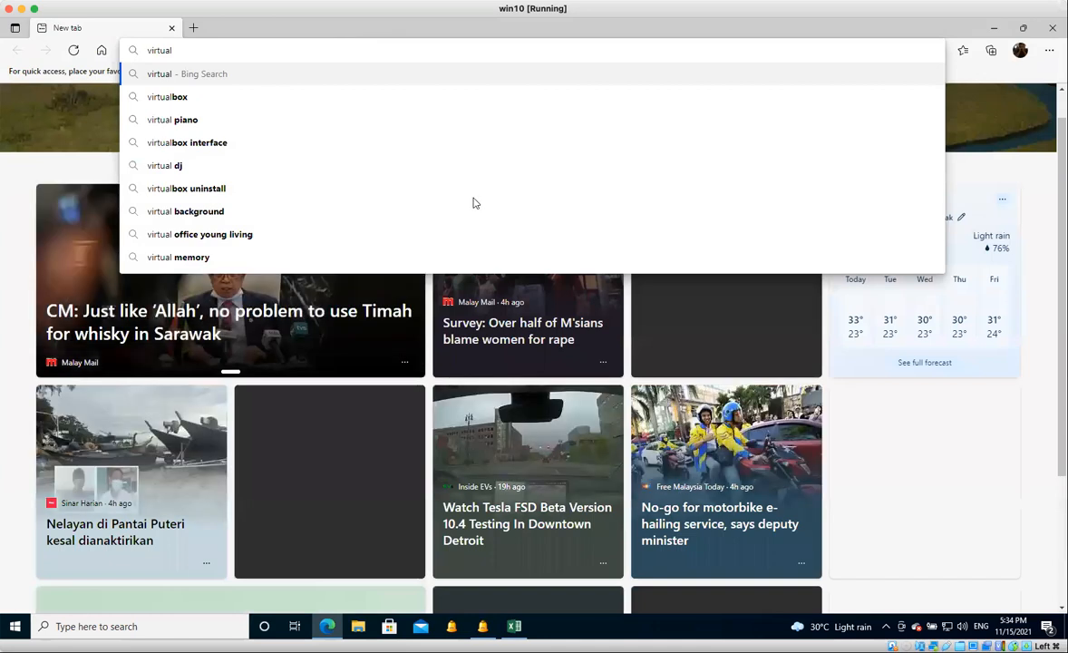
pyautogui.press('Down')
pyautogui.press('Return')
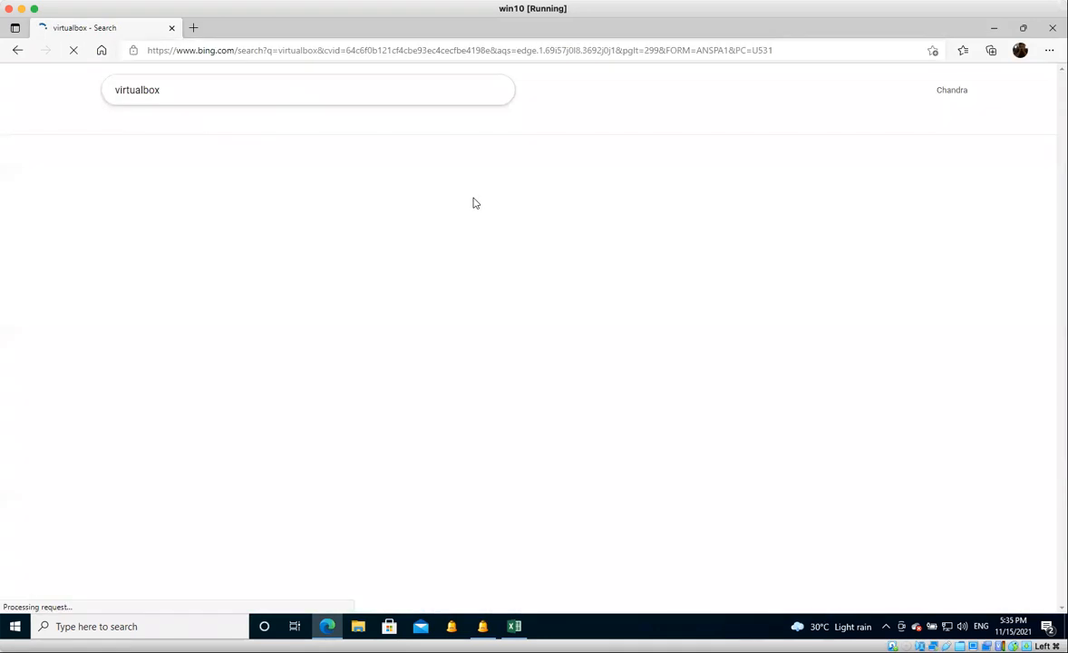